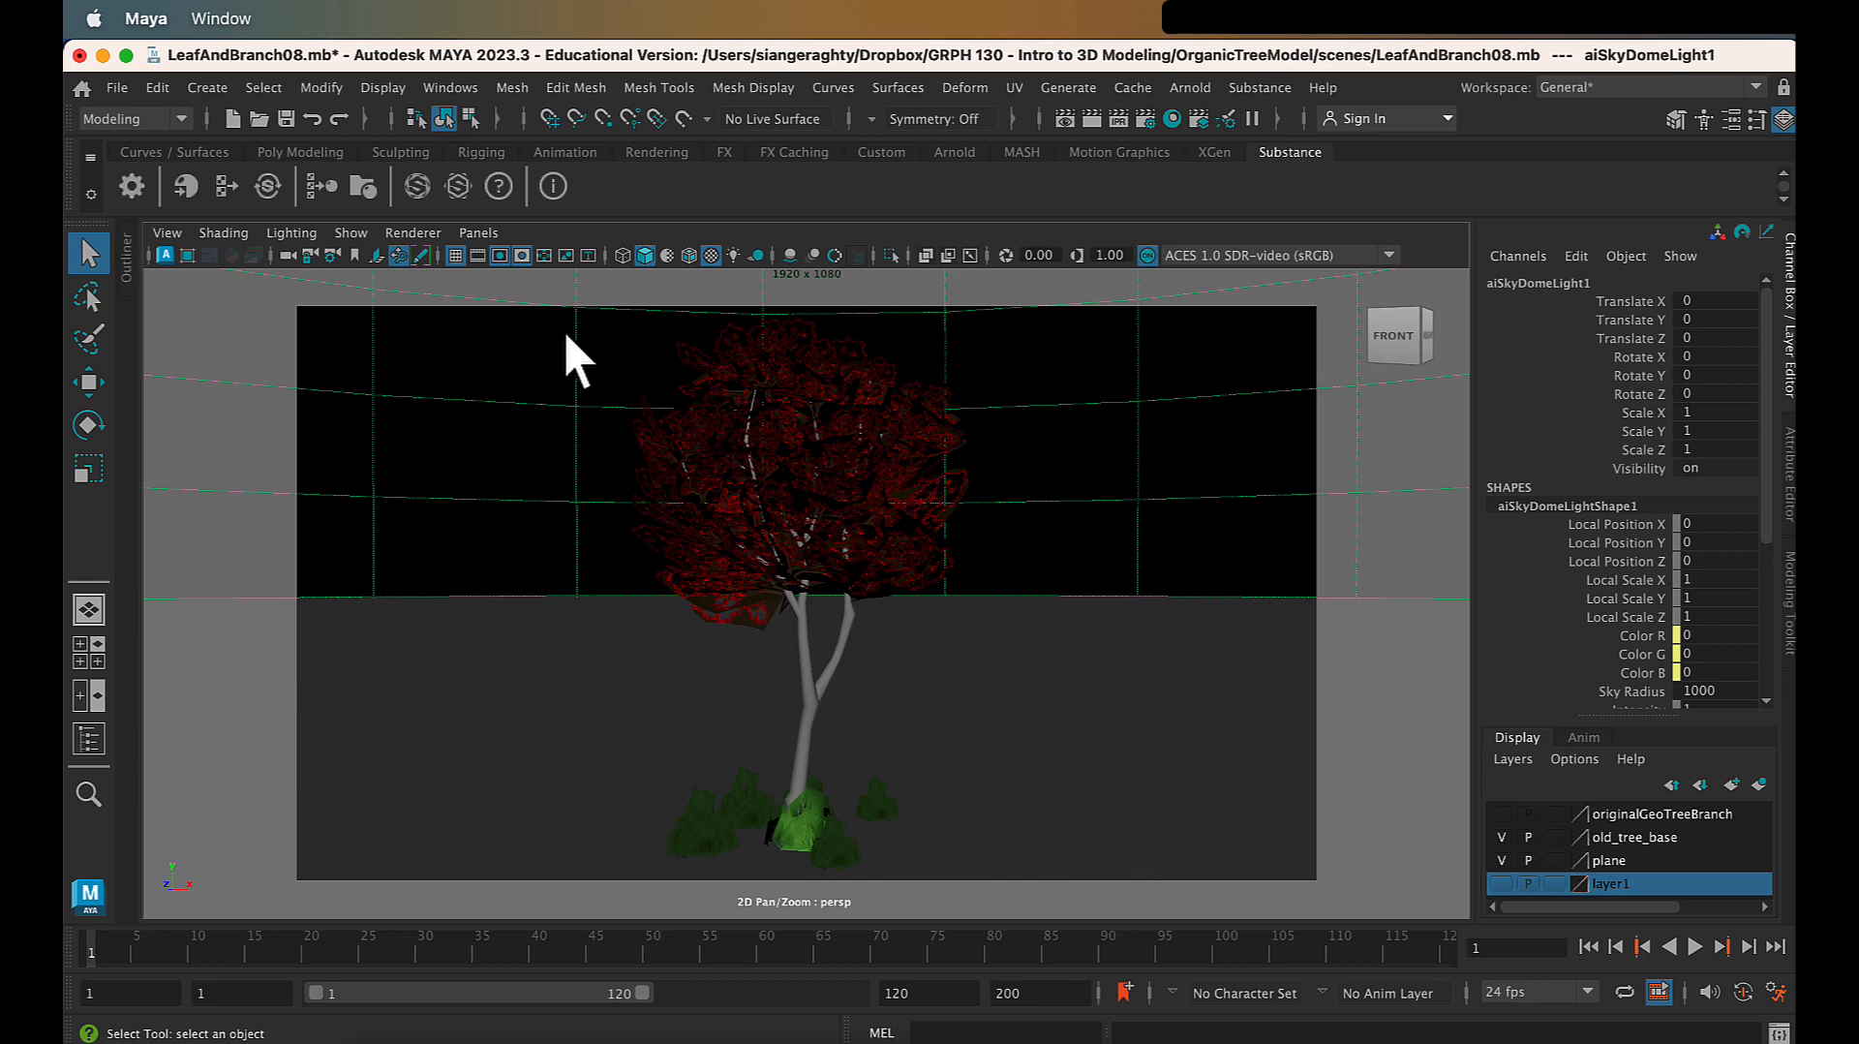
- Export only the tree and grass clumps, without the sky dome light, as FBX over the existing all together.fbx
drag(567, 336, 995, 846)
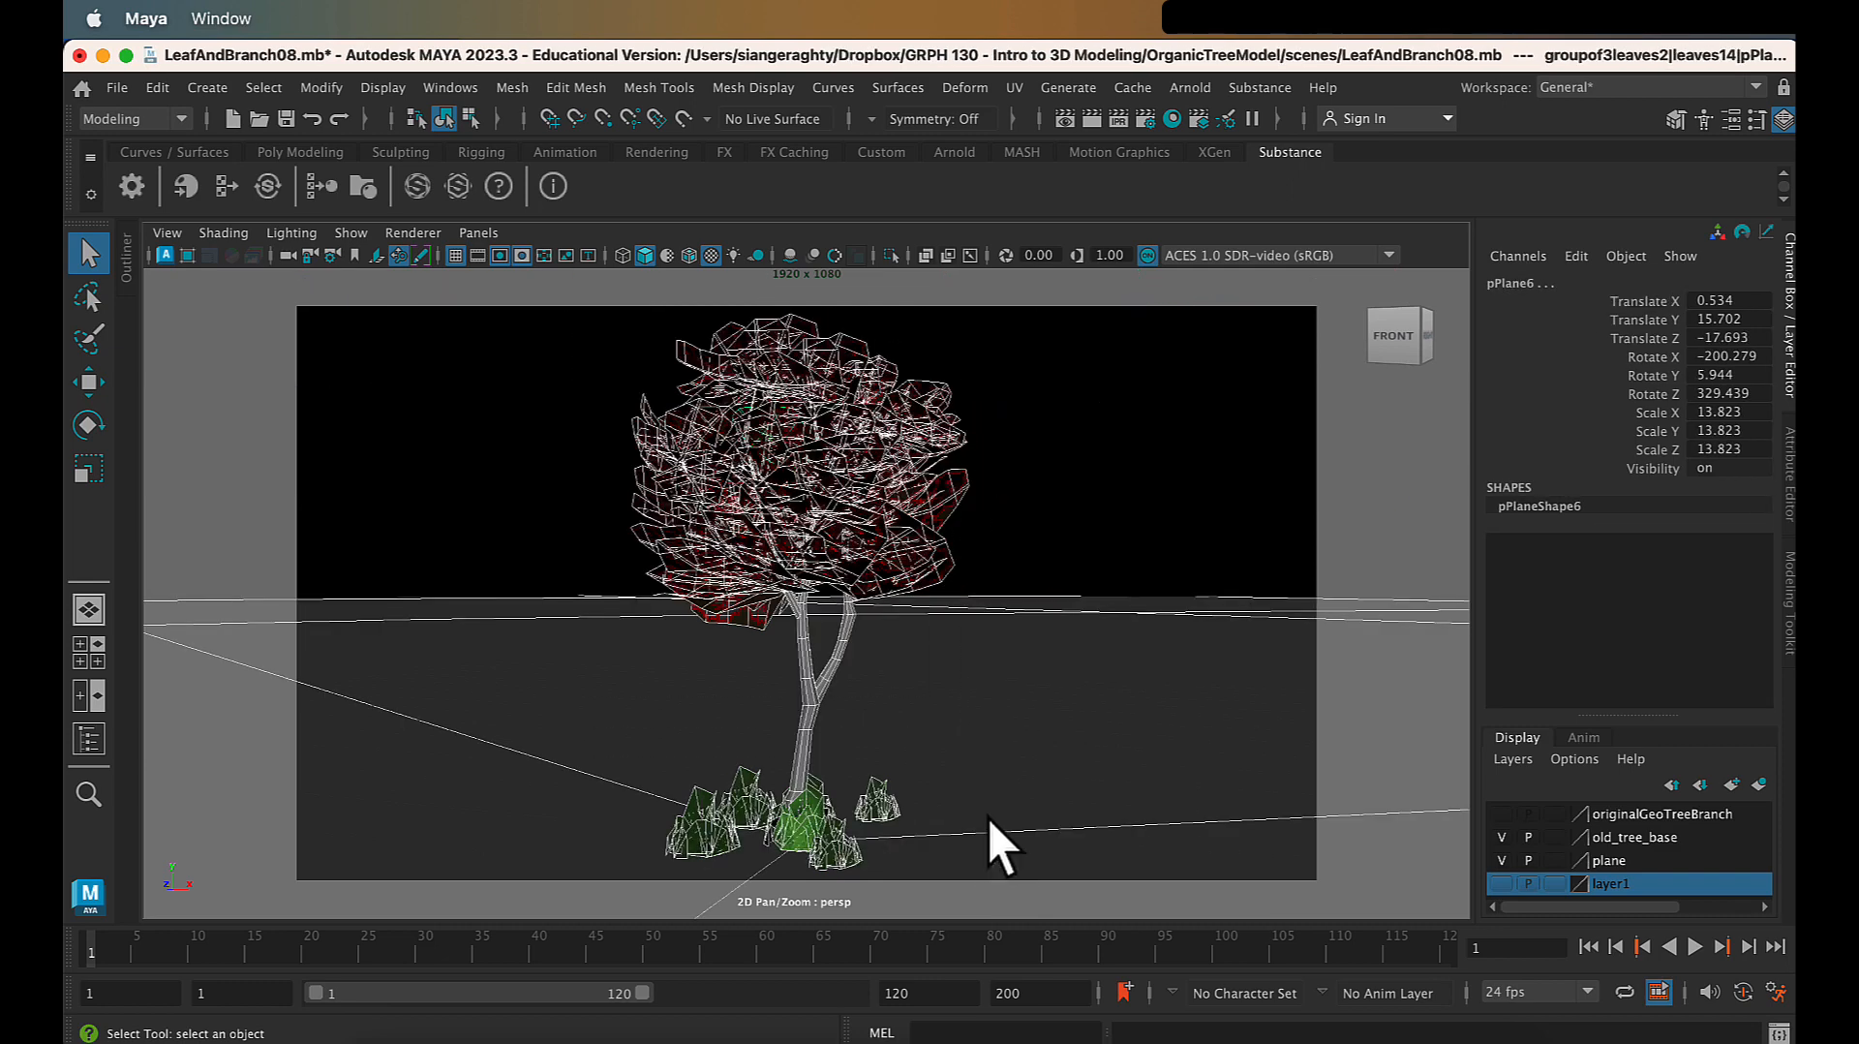
shift+click(461, 645)
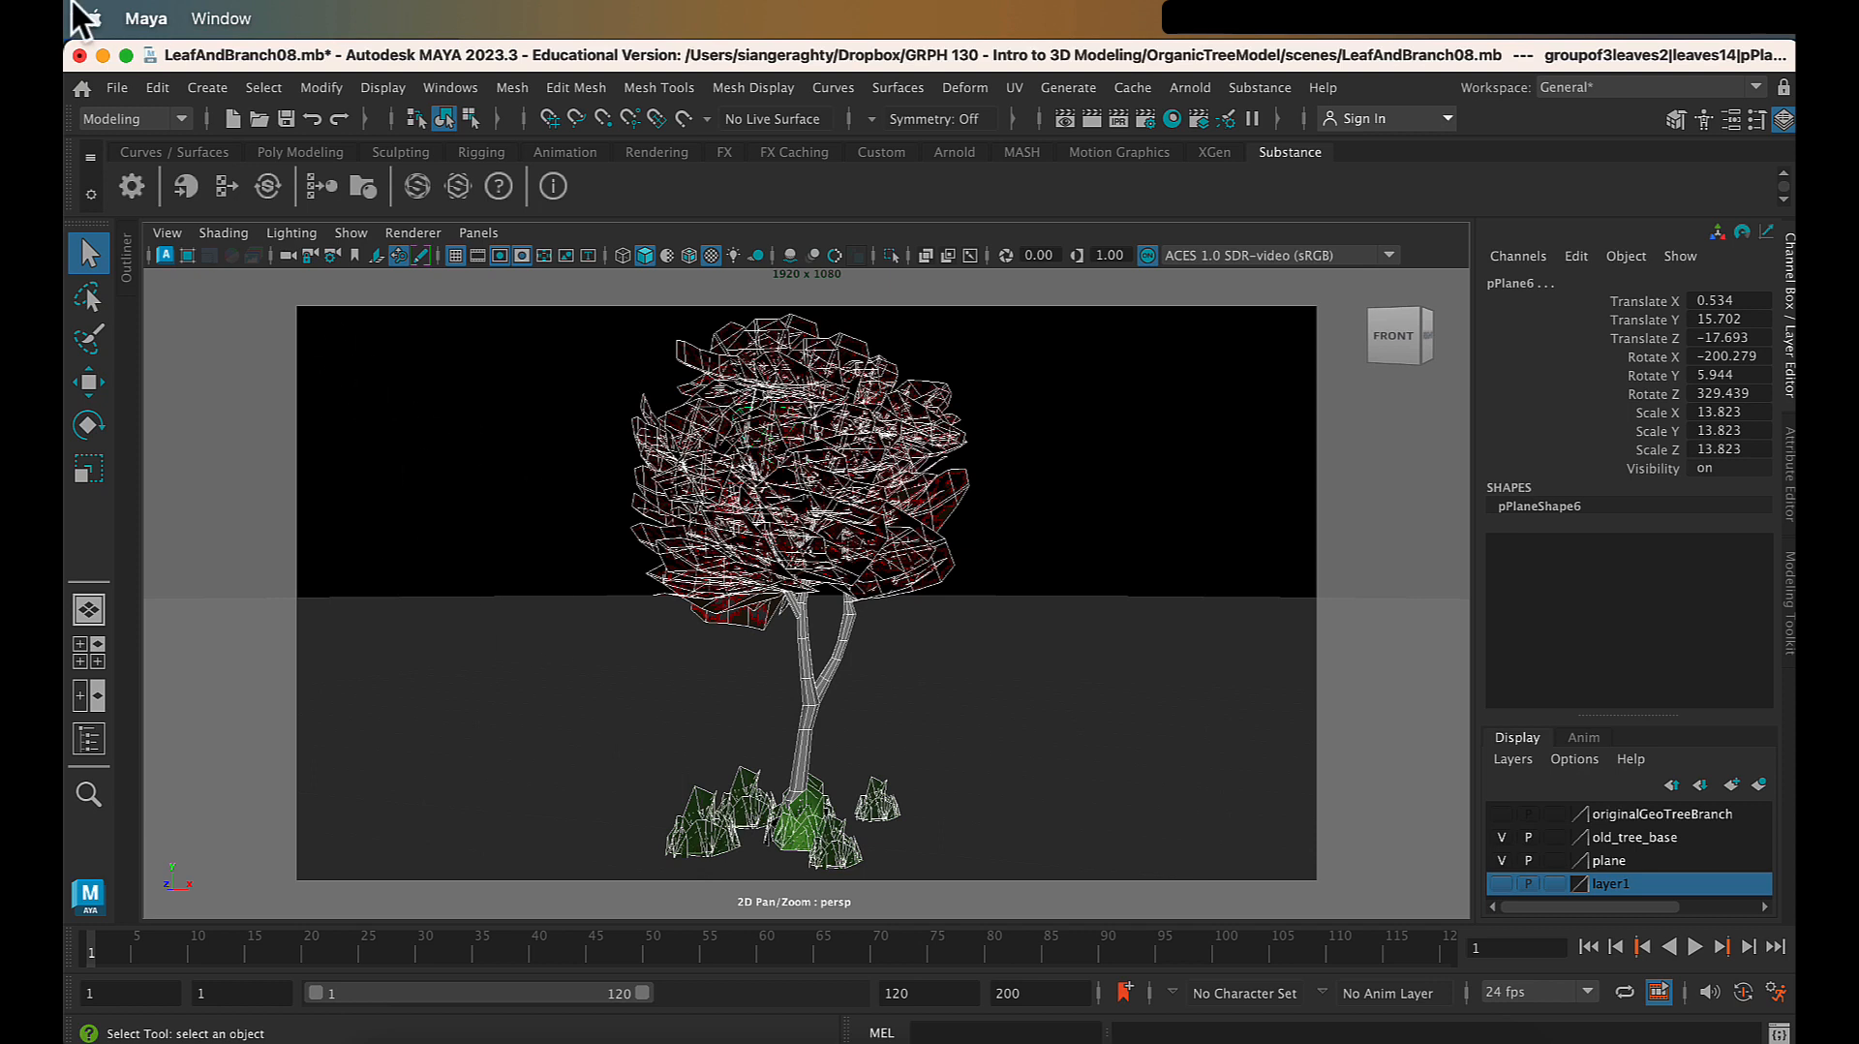
click(102, 86)
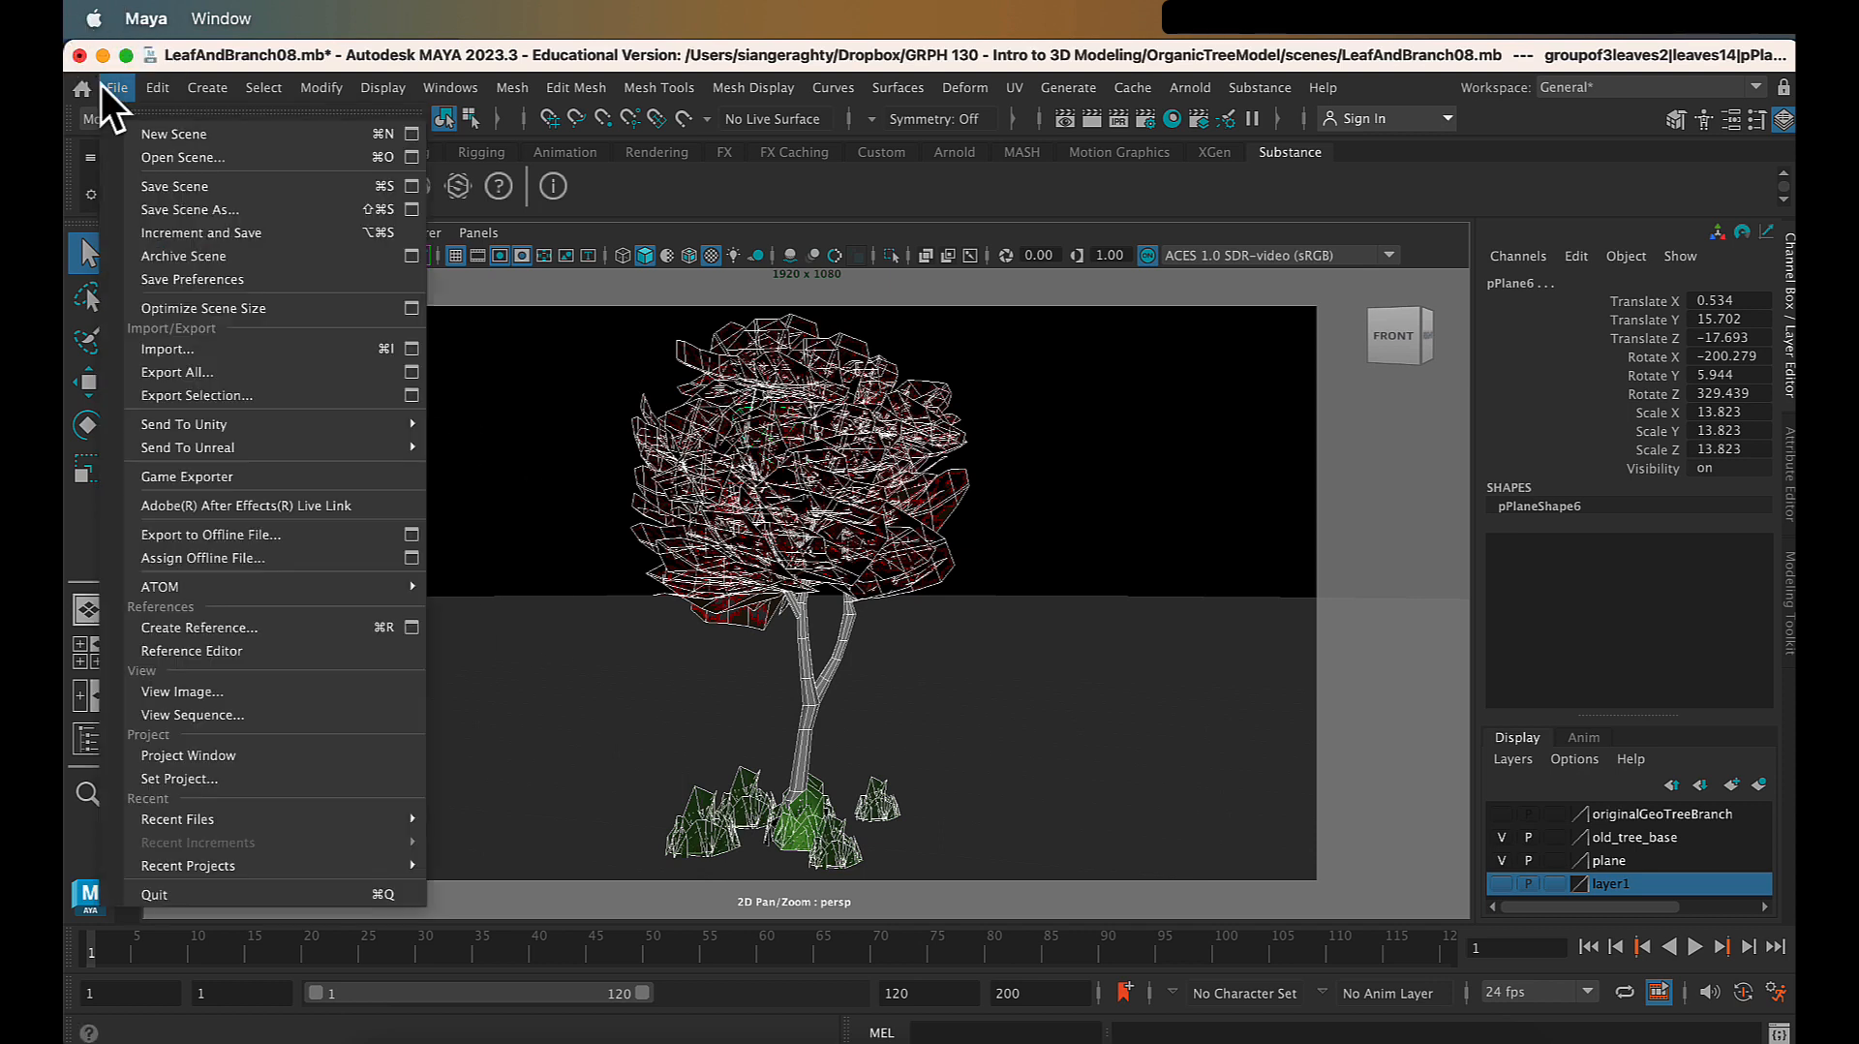
click(246, 393)
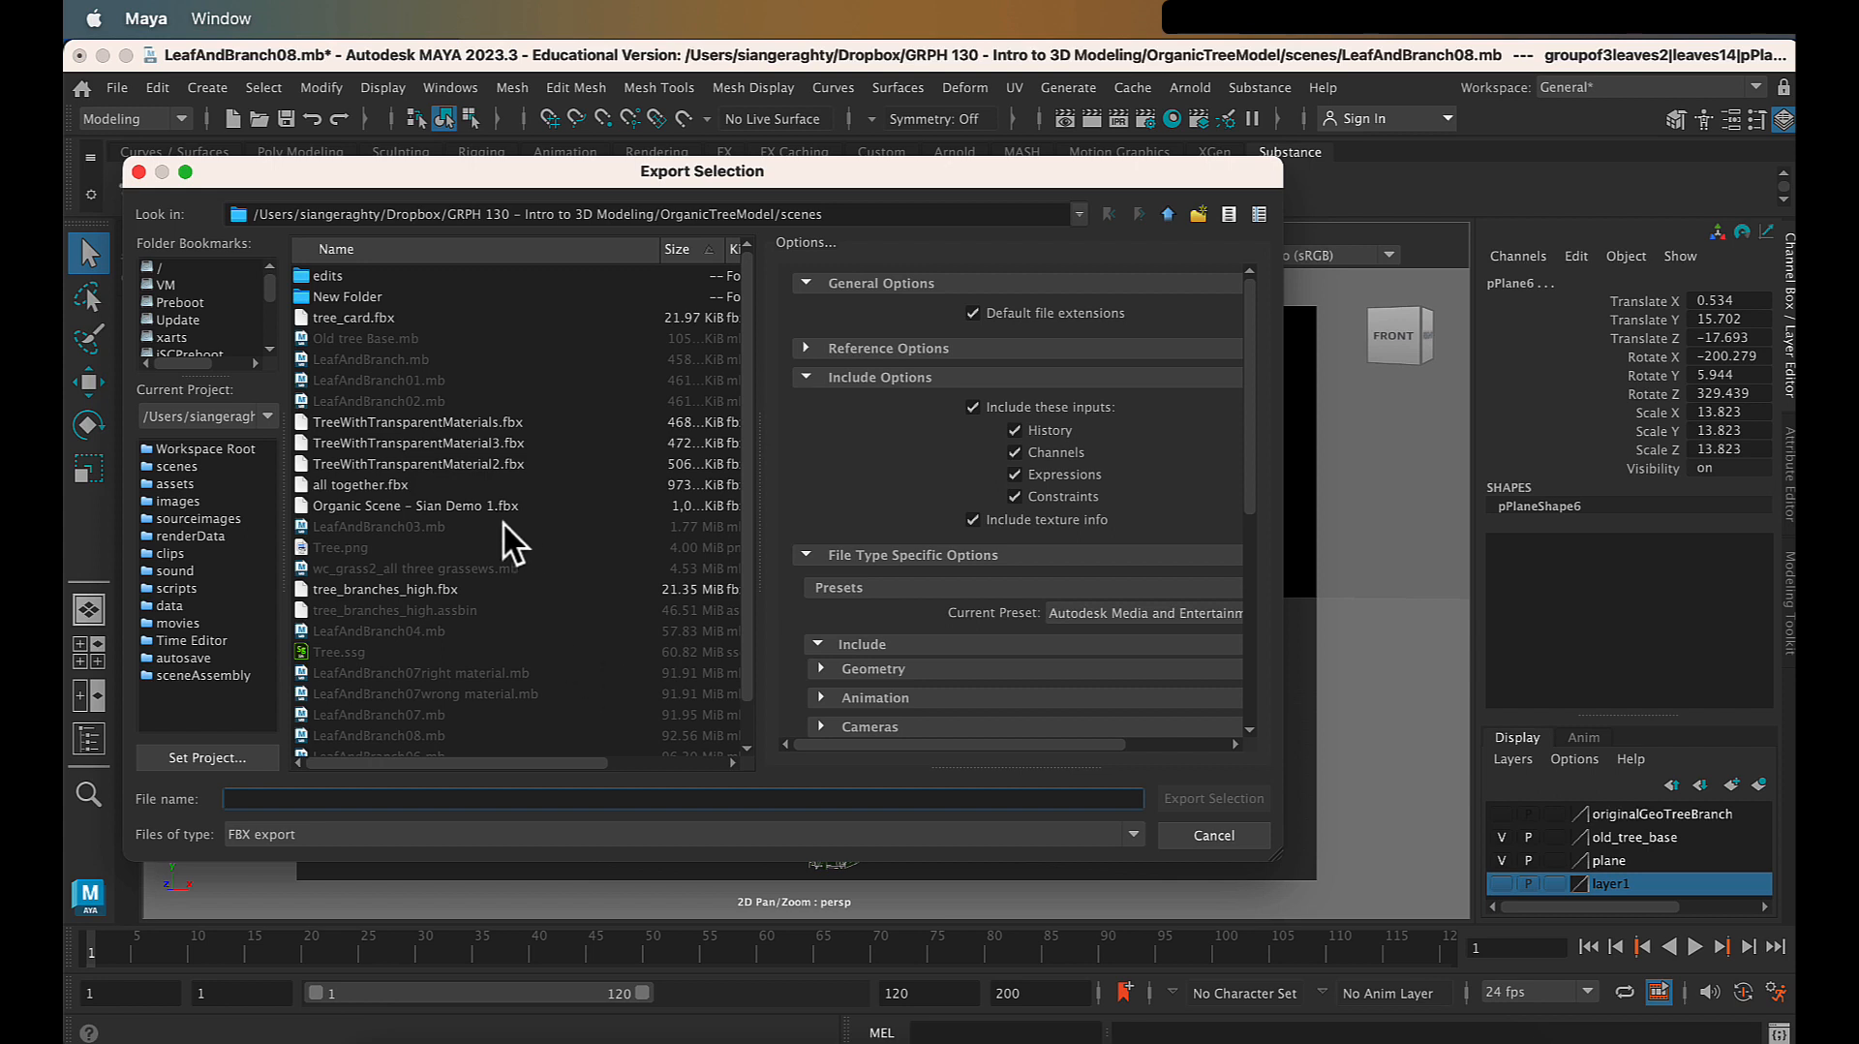
click(381, 484)
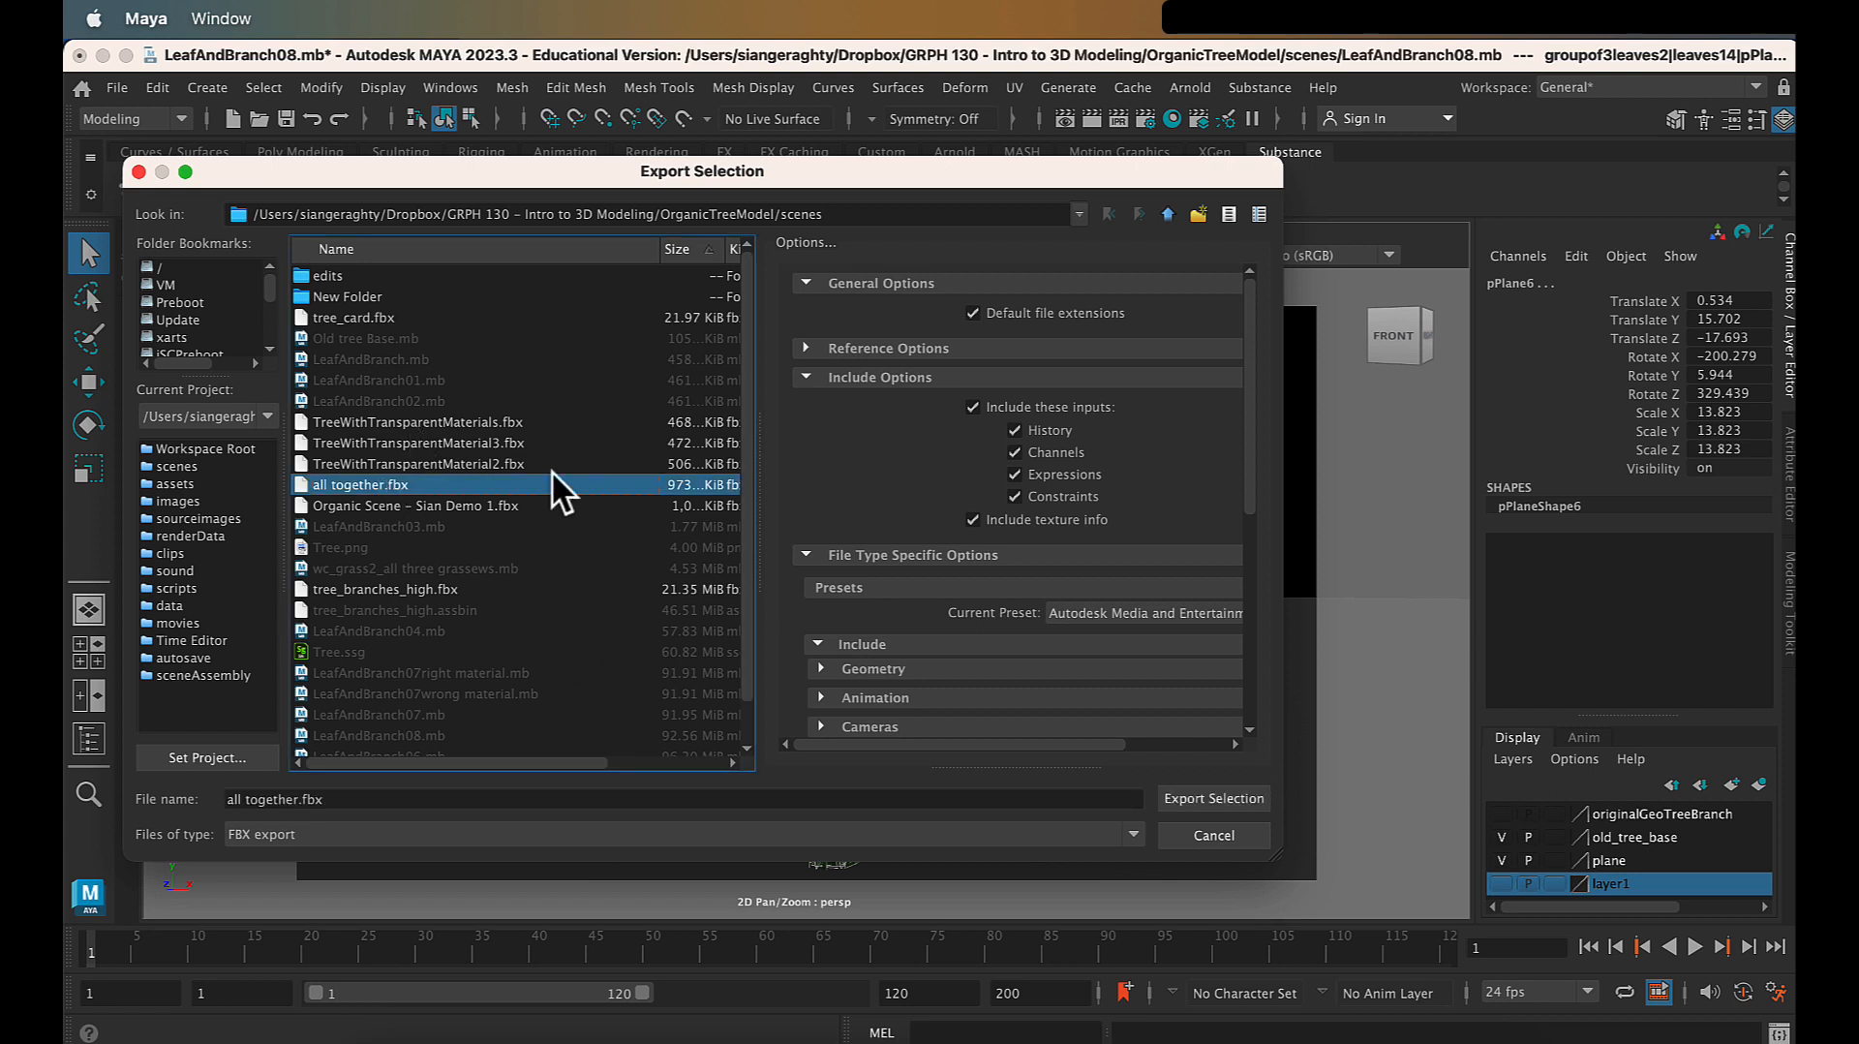
click(1199, 803)
click(668, 532)
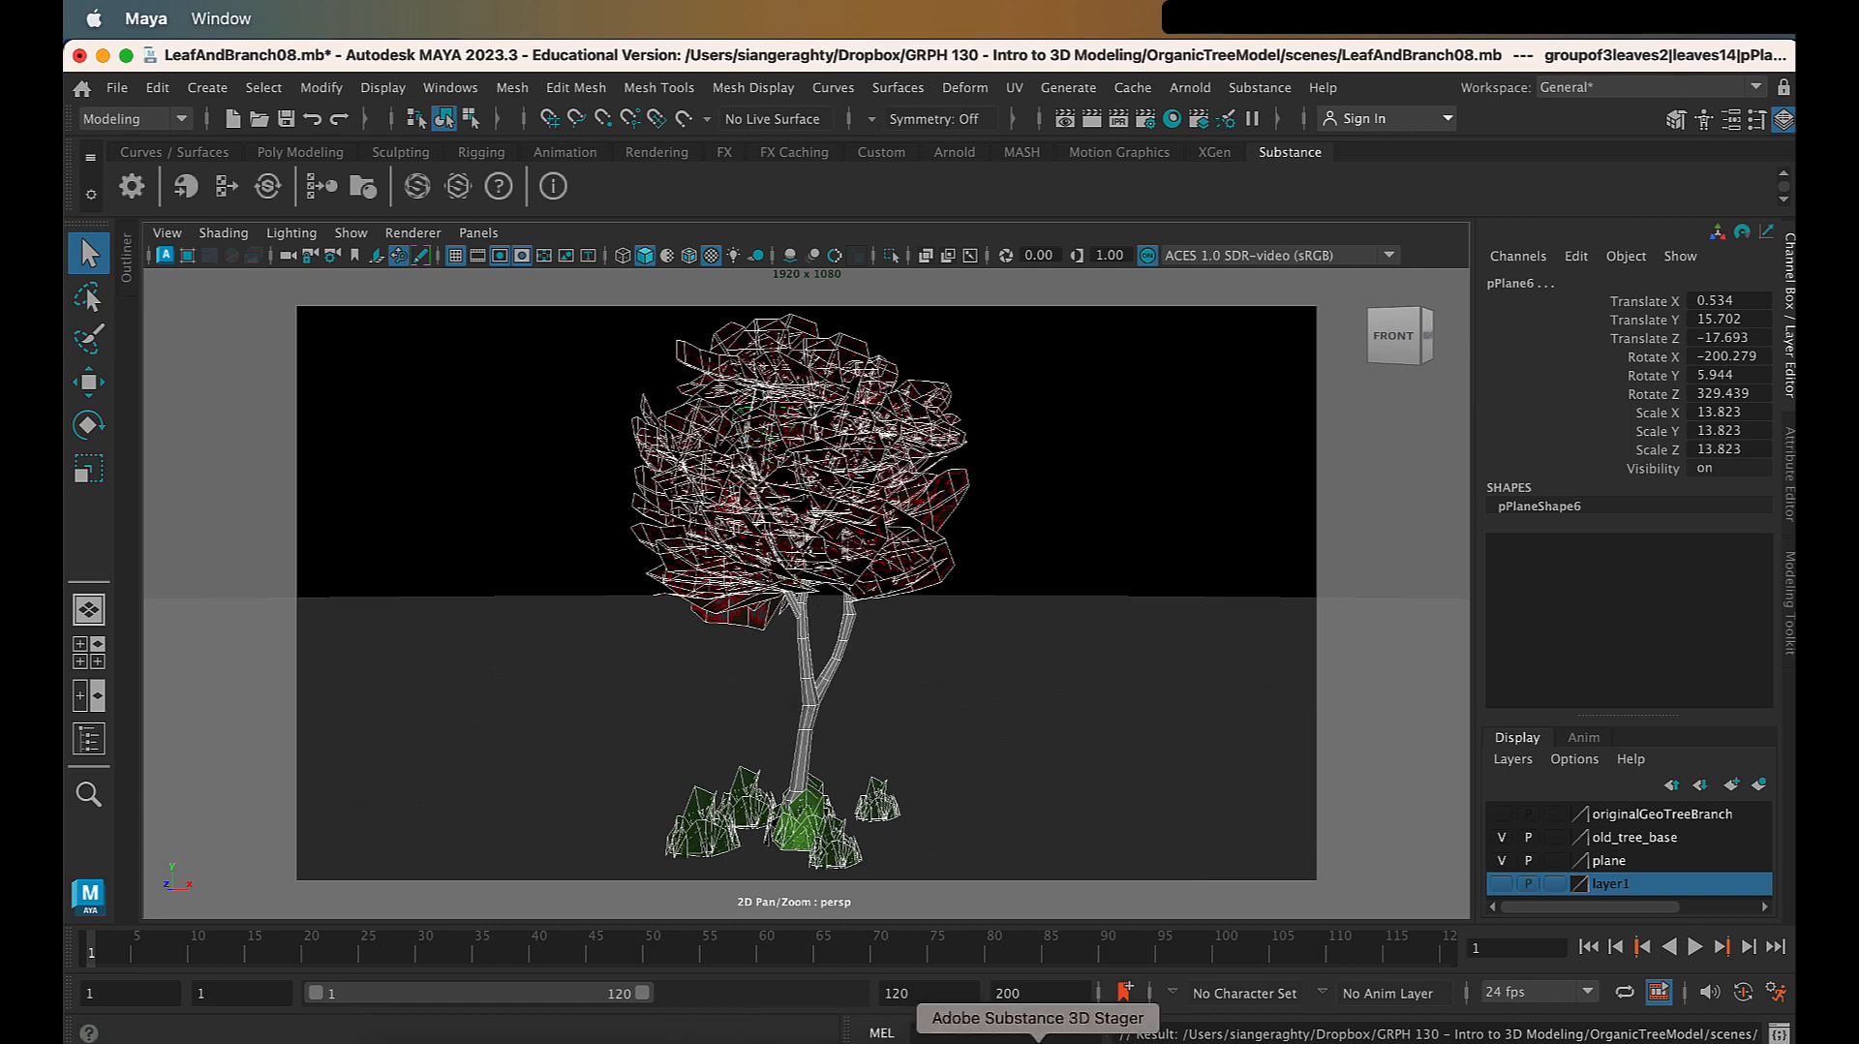
- Switch to Adobe Substance 3D Stager, create a new scene and show the starter assets
click(1038, 1042)
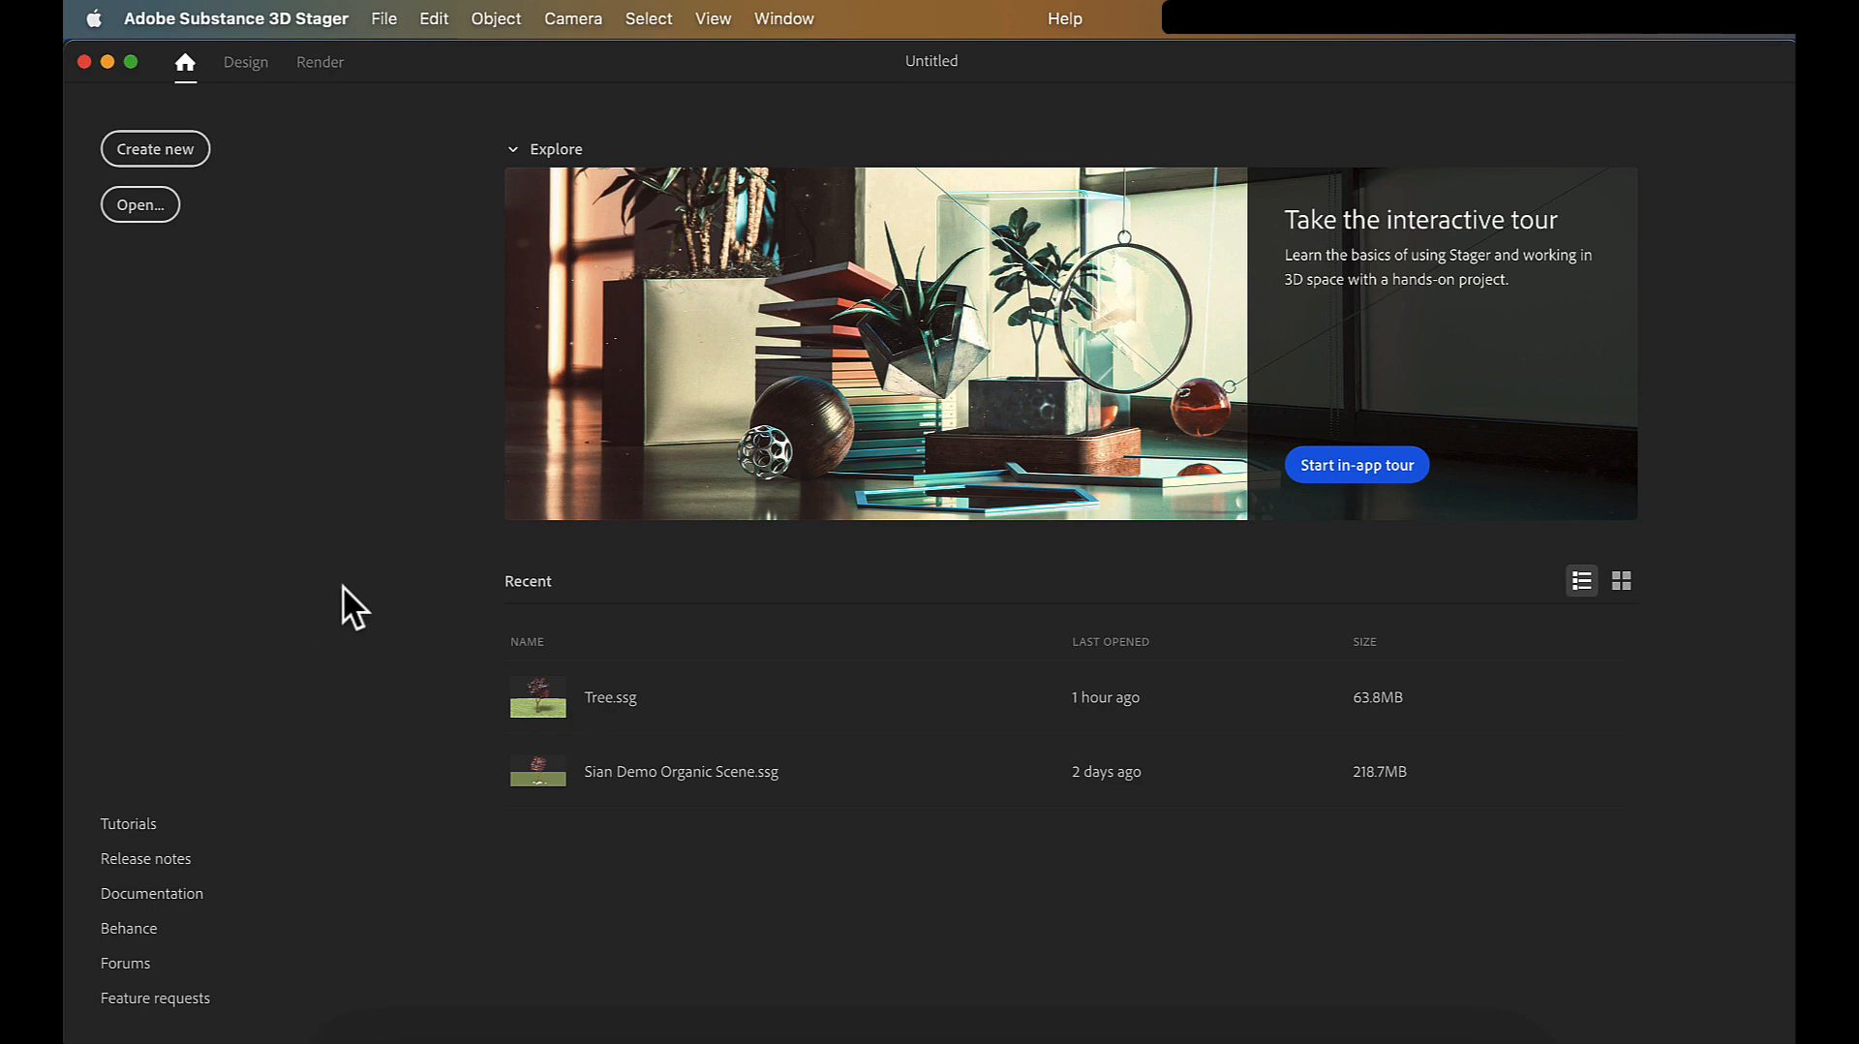
click(147, 153)
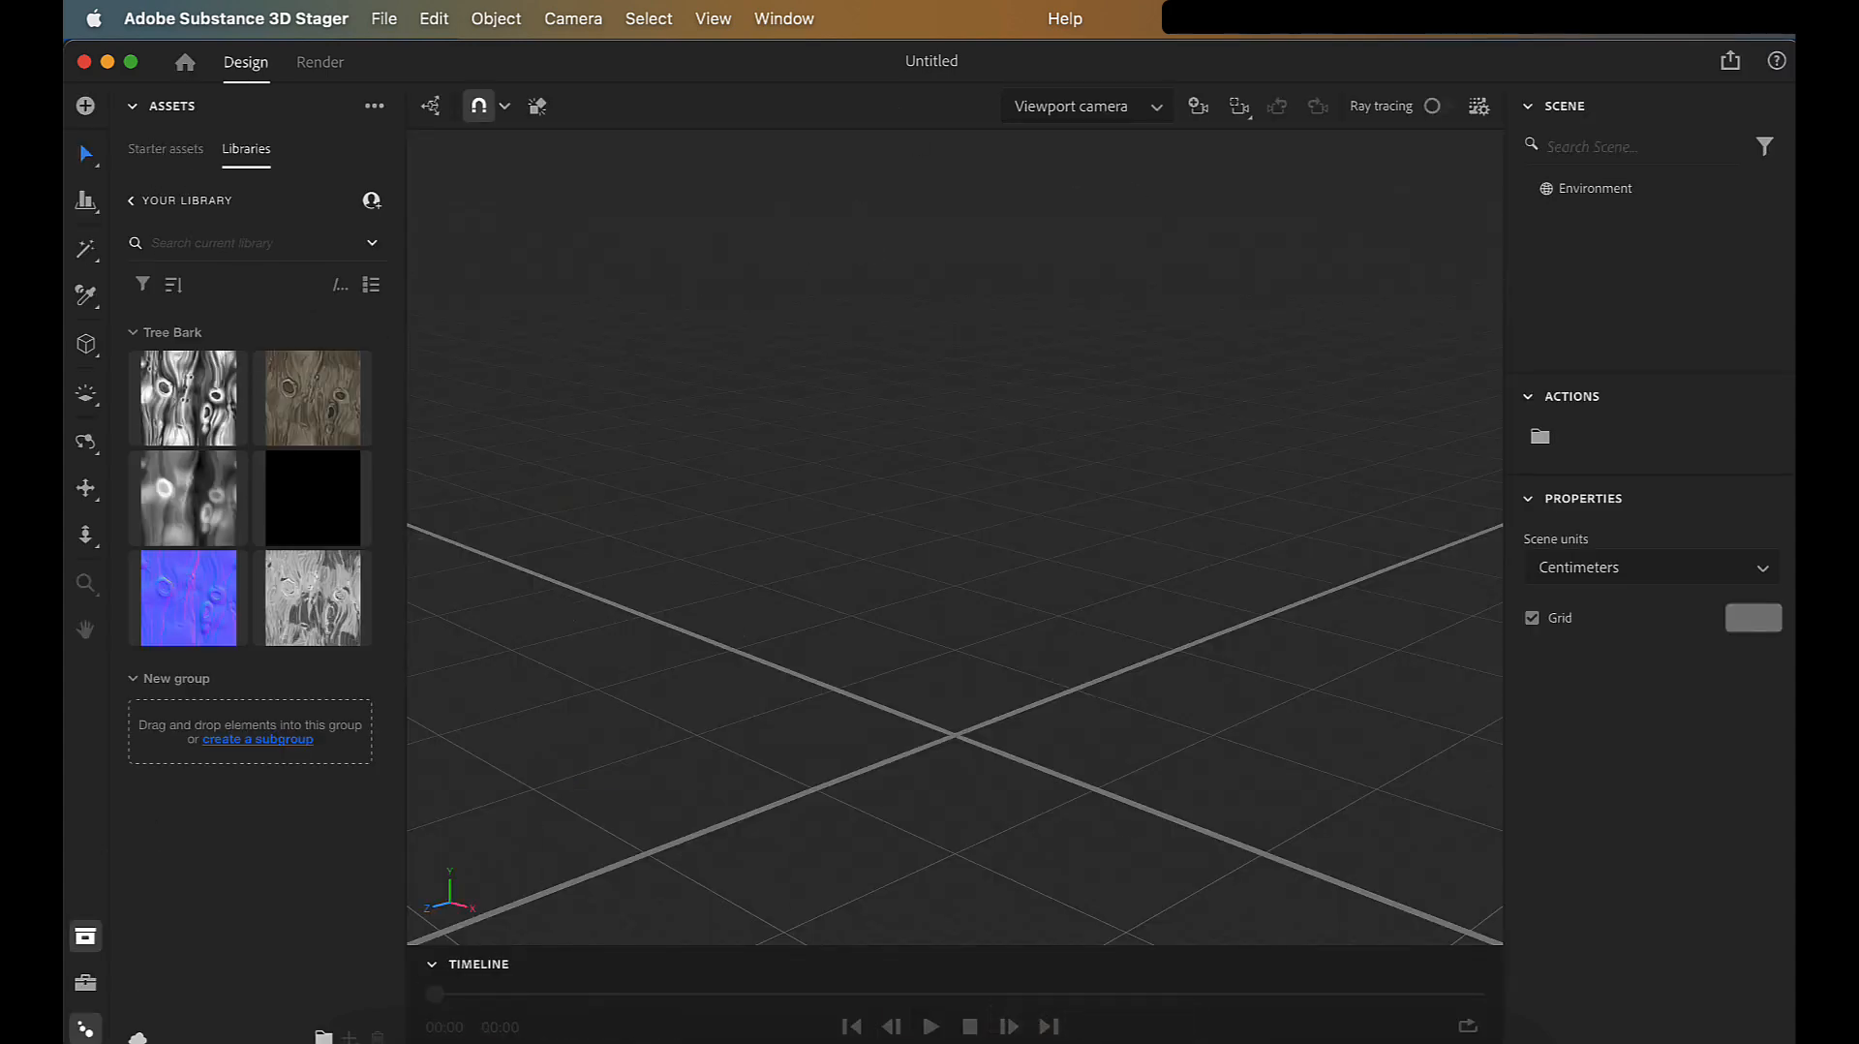
click(186, 147)
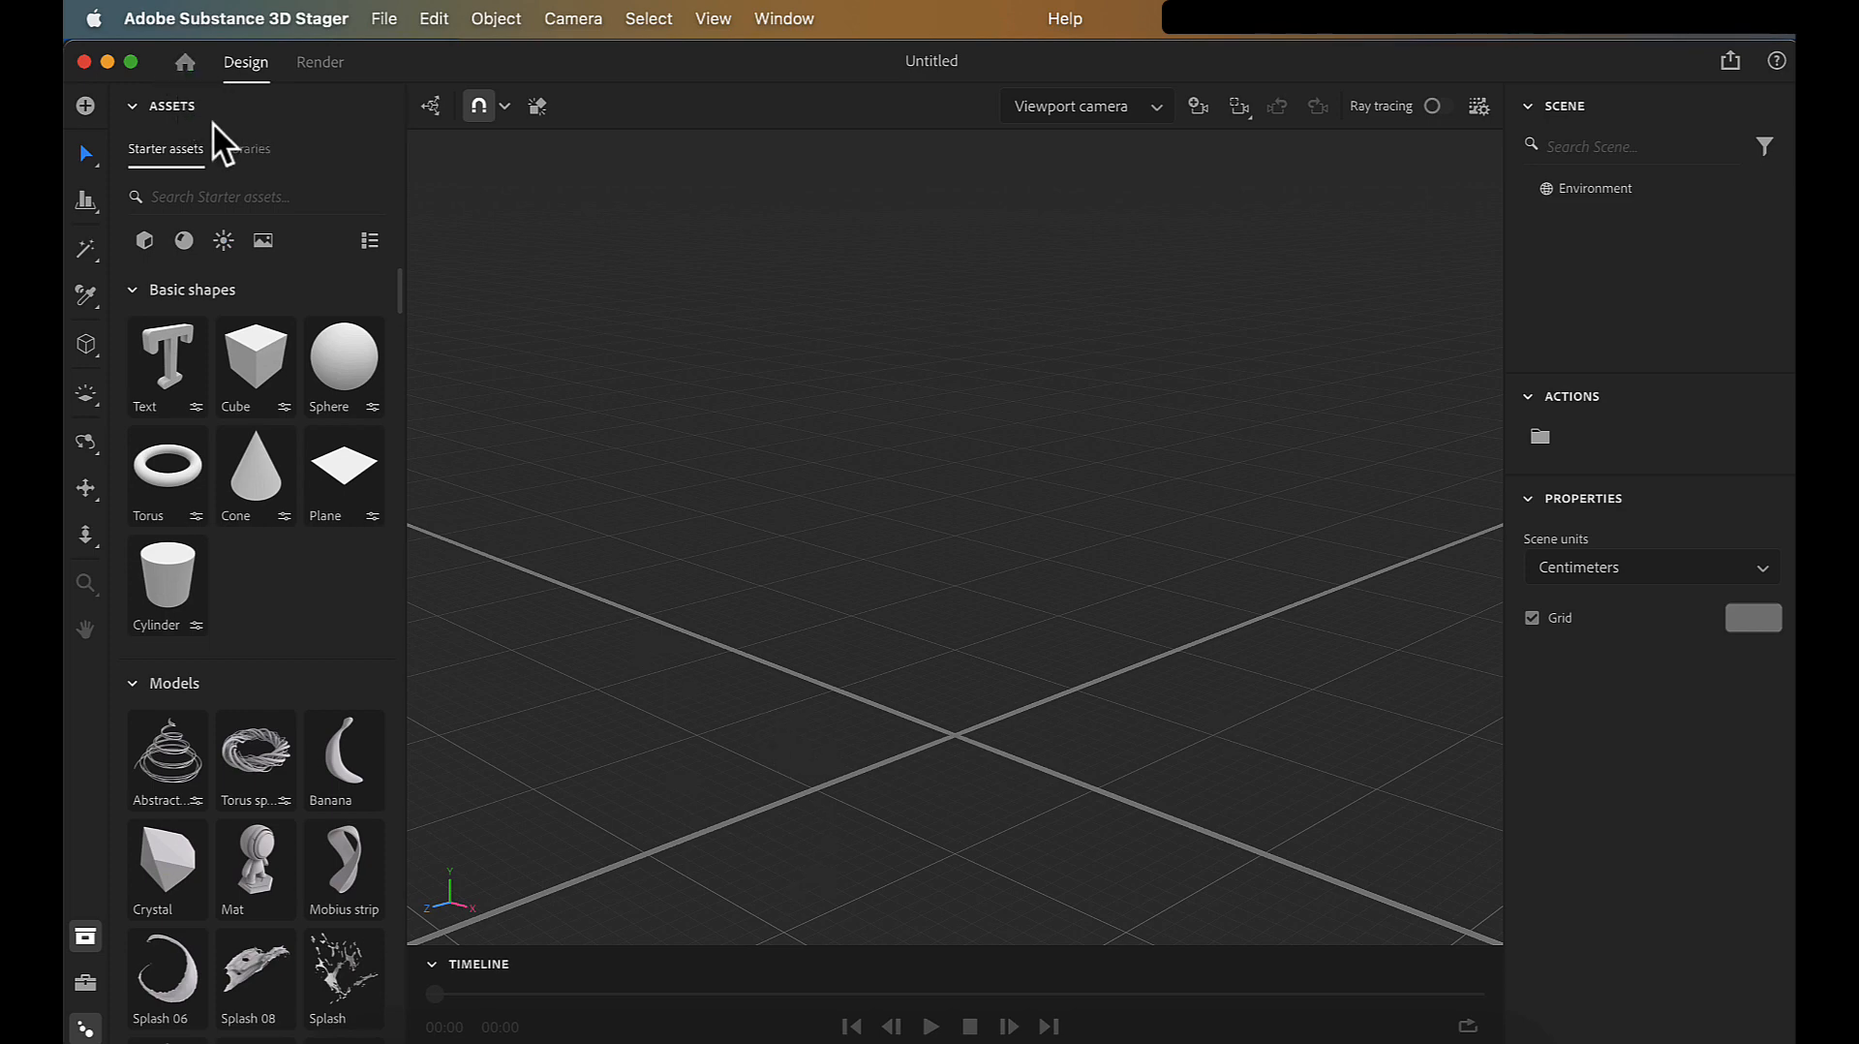
click(381, 20)
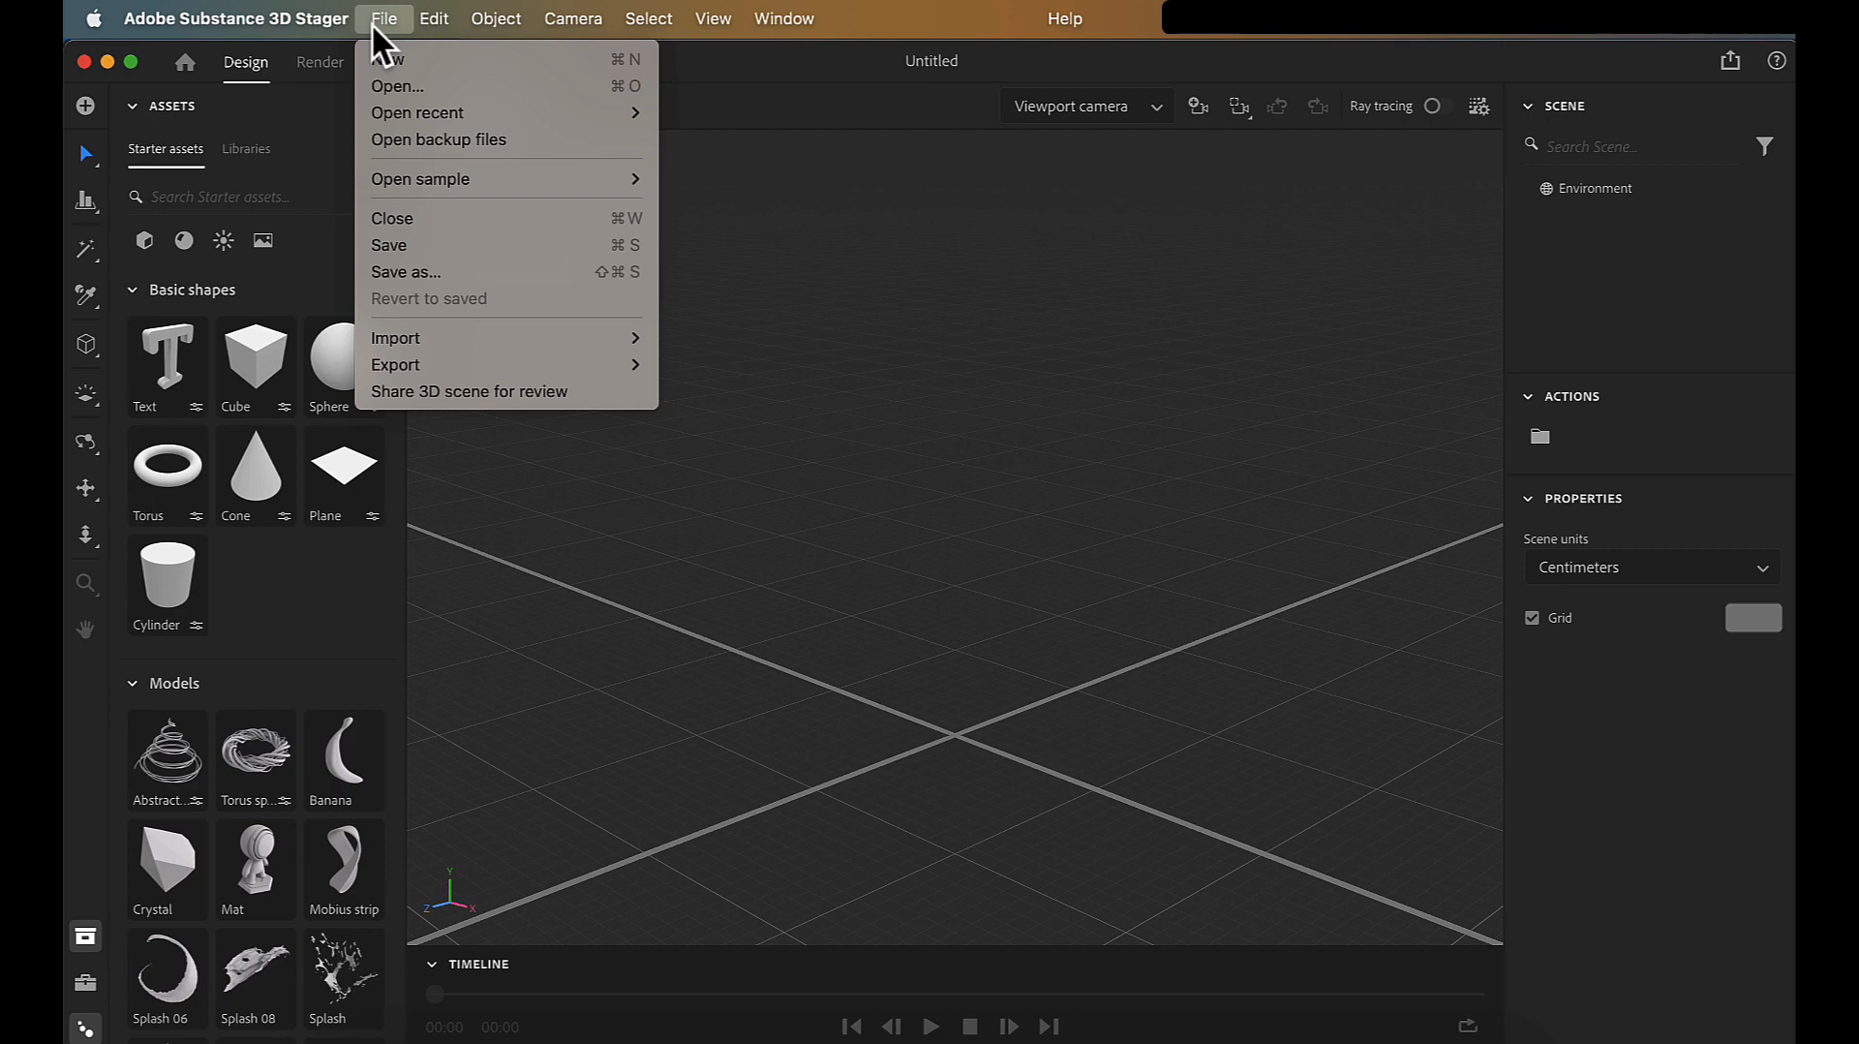
mouse_move(437, 11)
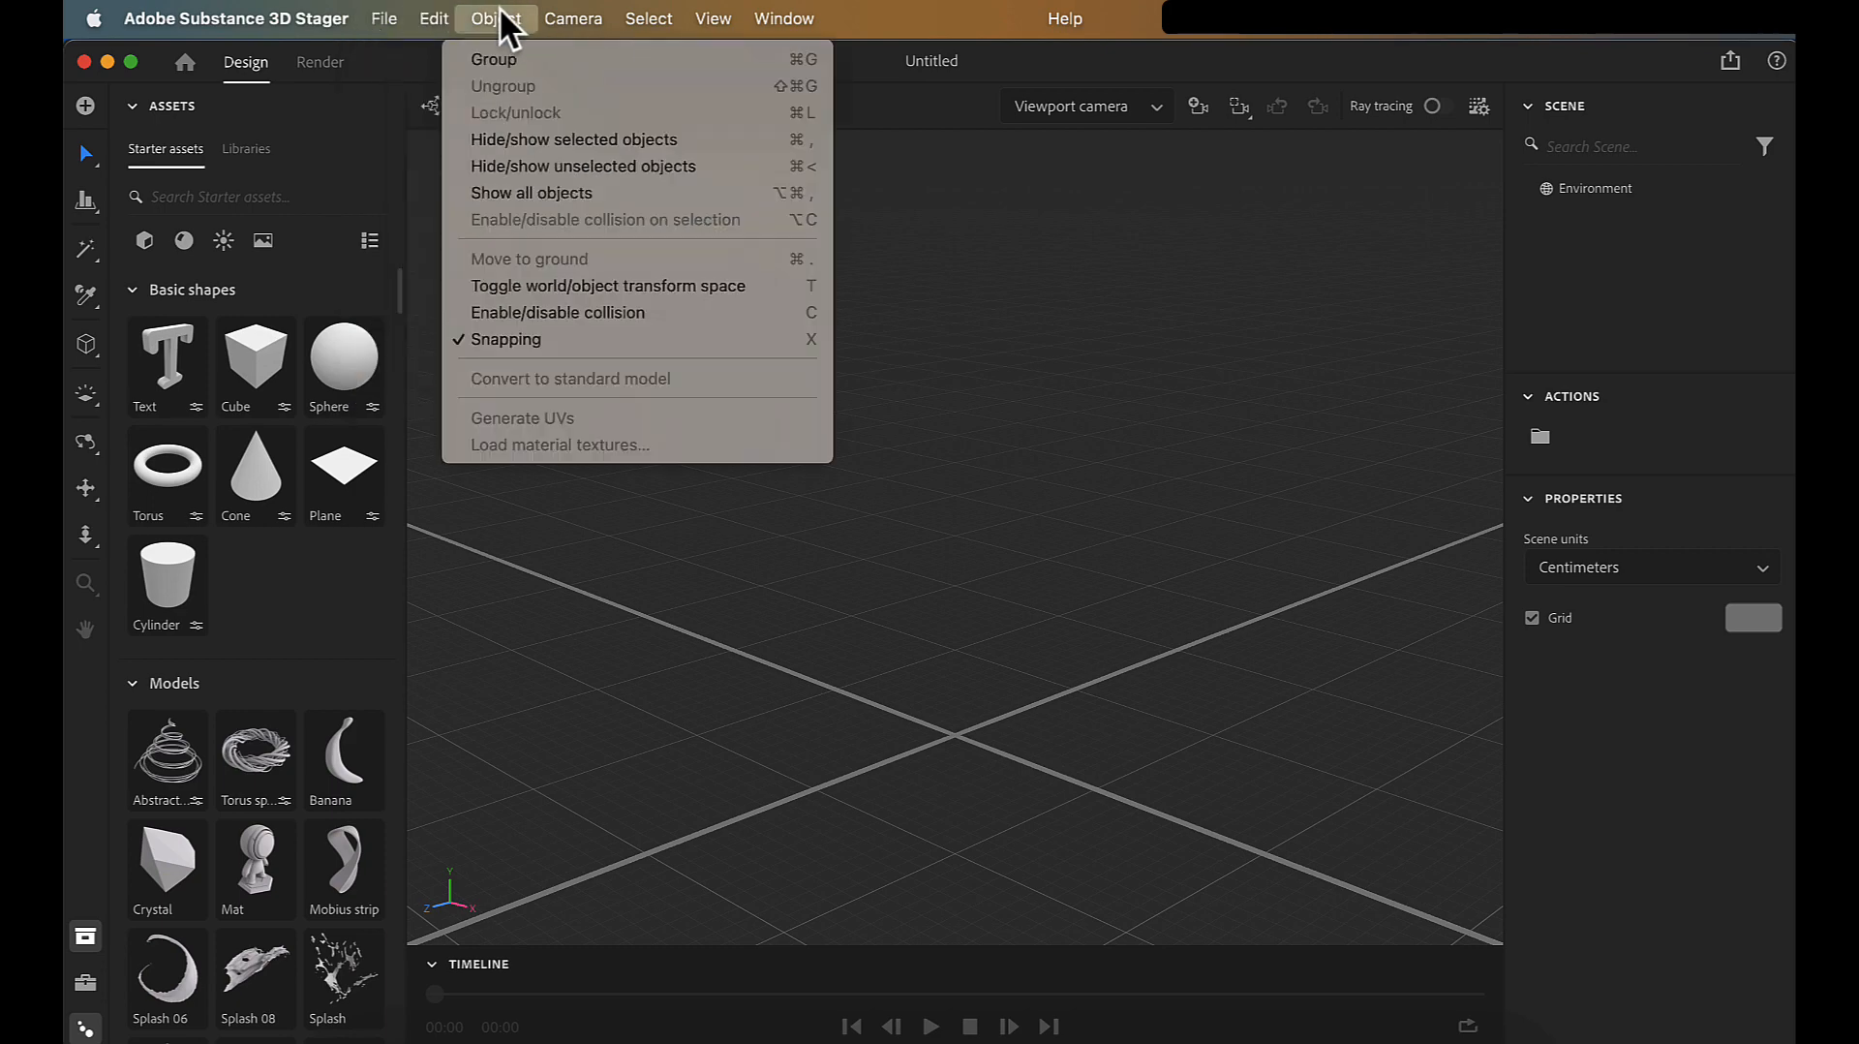
mouse_move(558, 12)
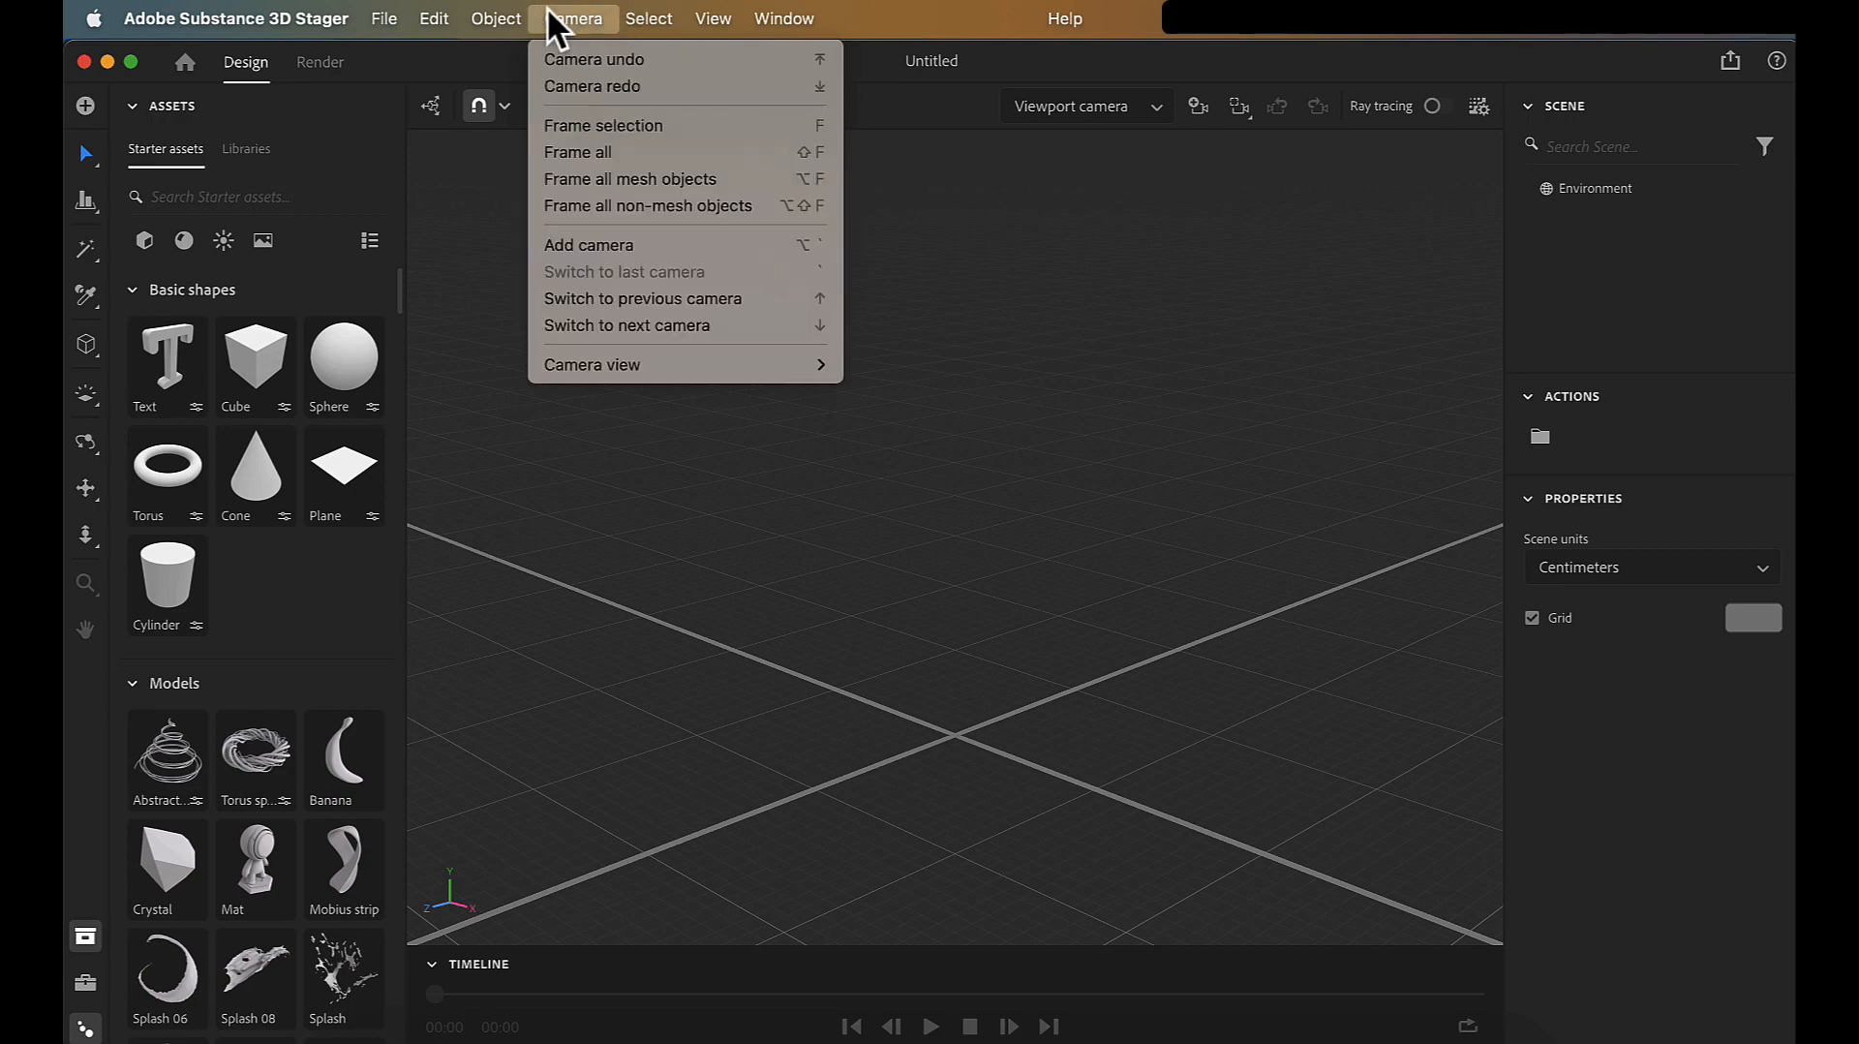
mouse_move(498, 12)
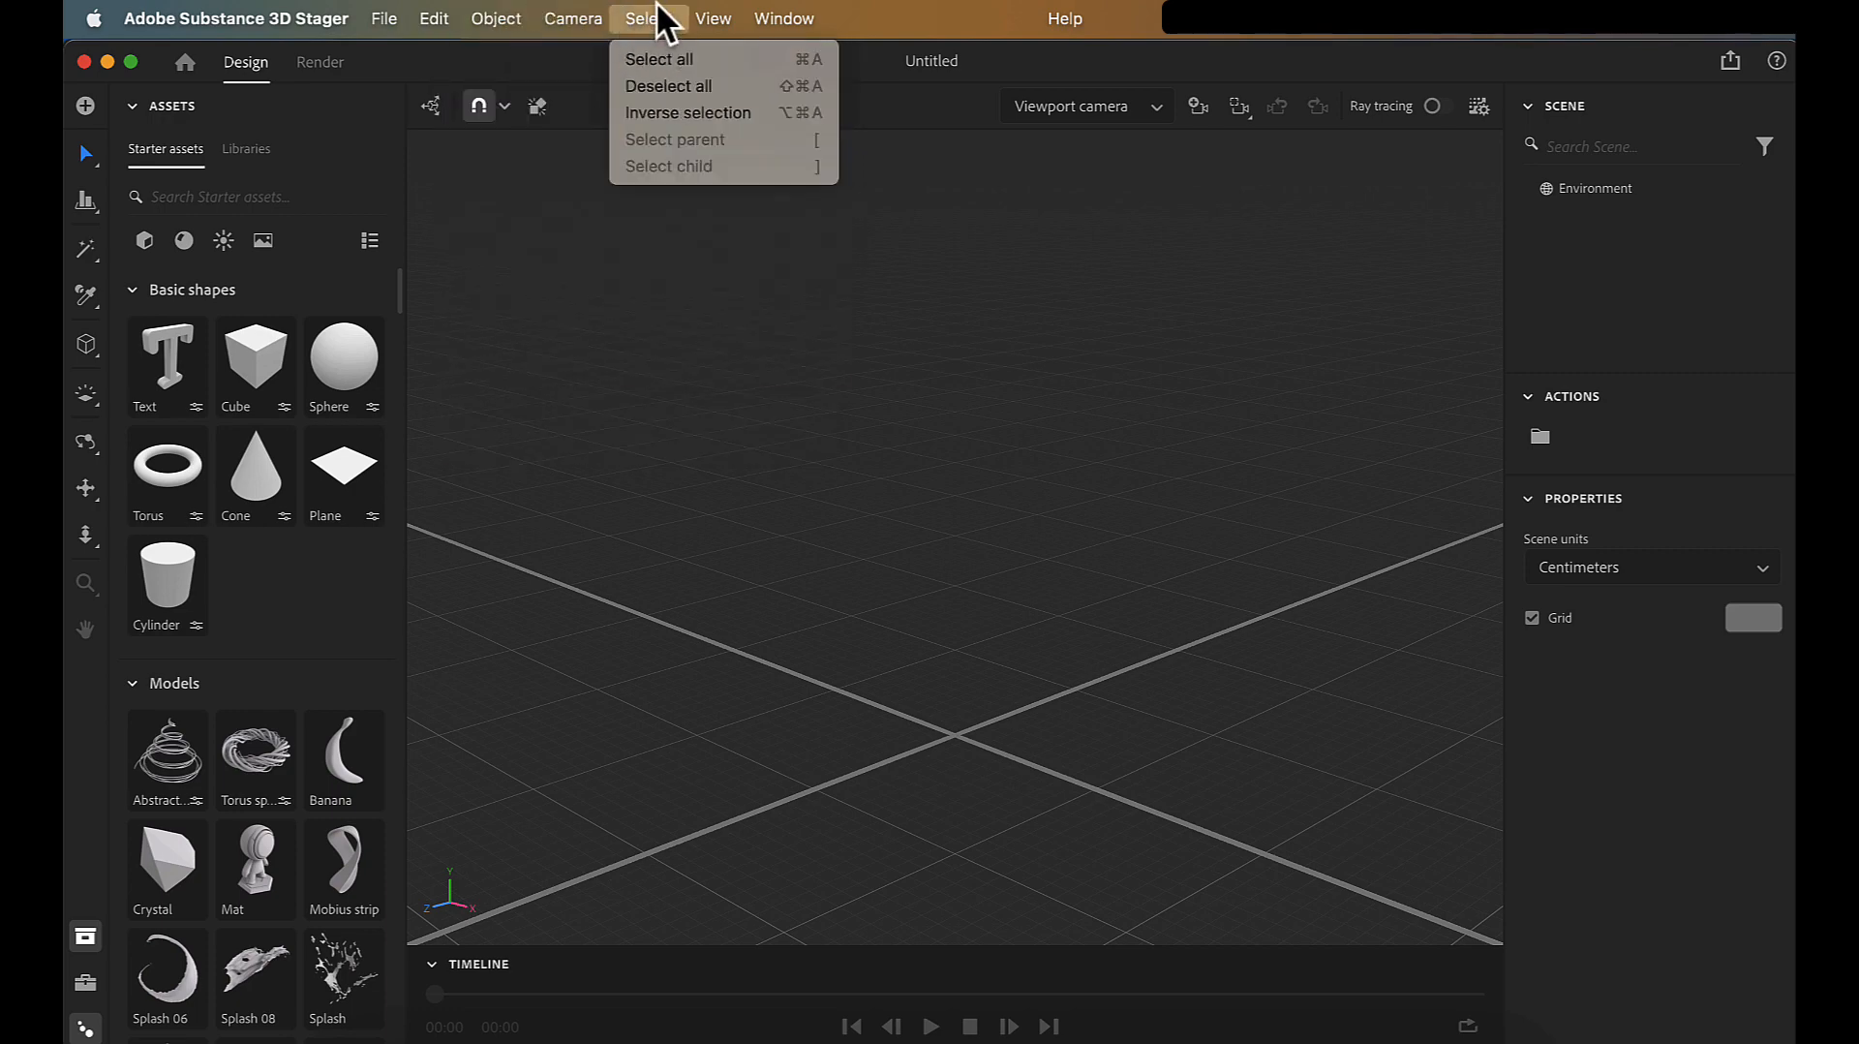
mouse_move(772, 14)
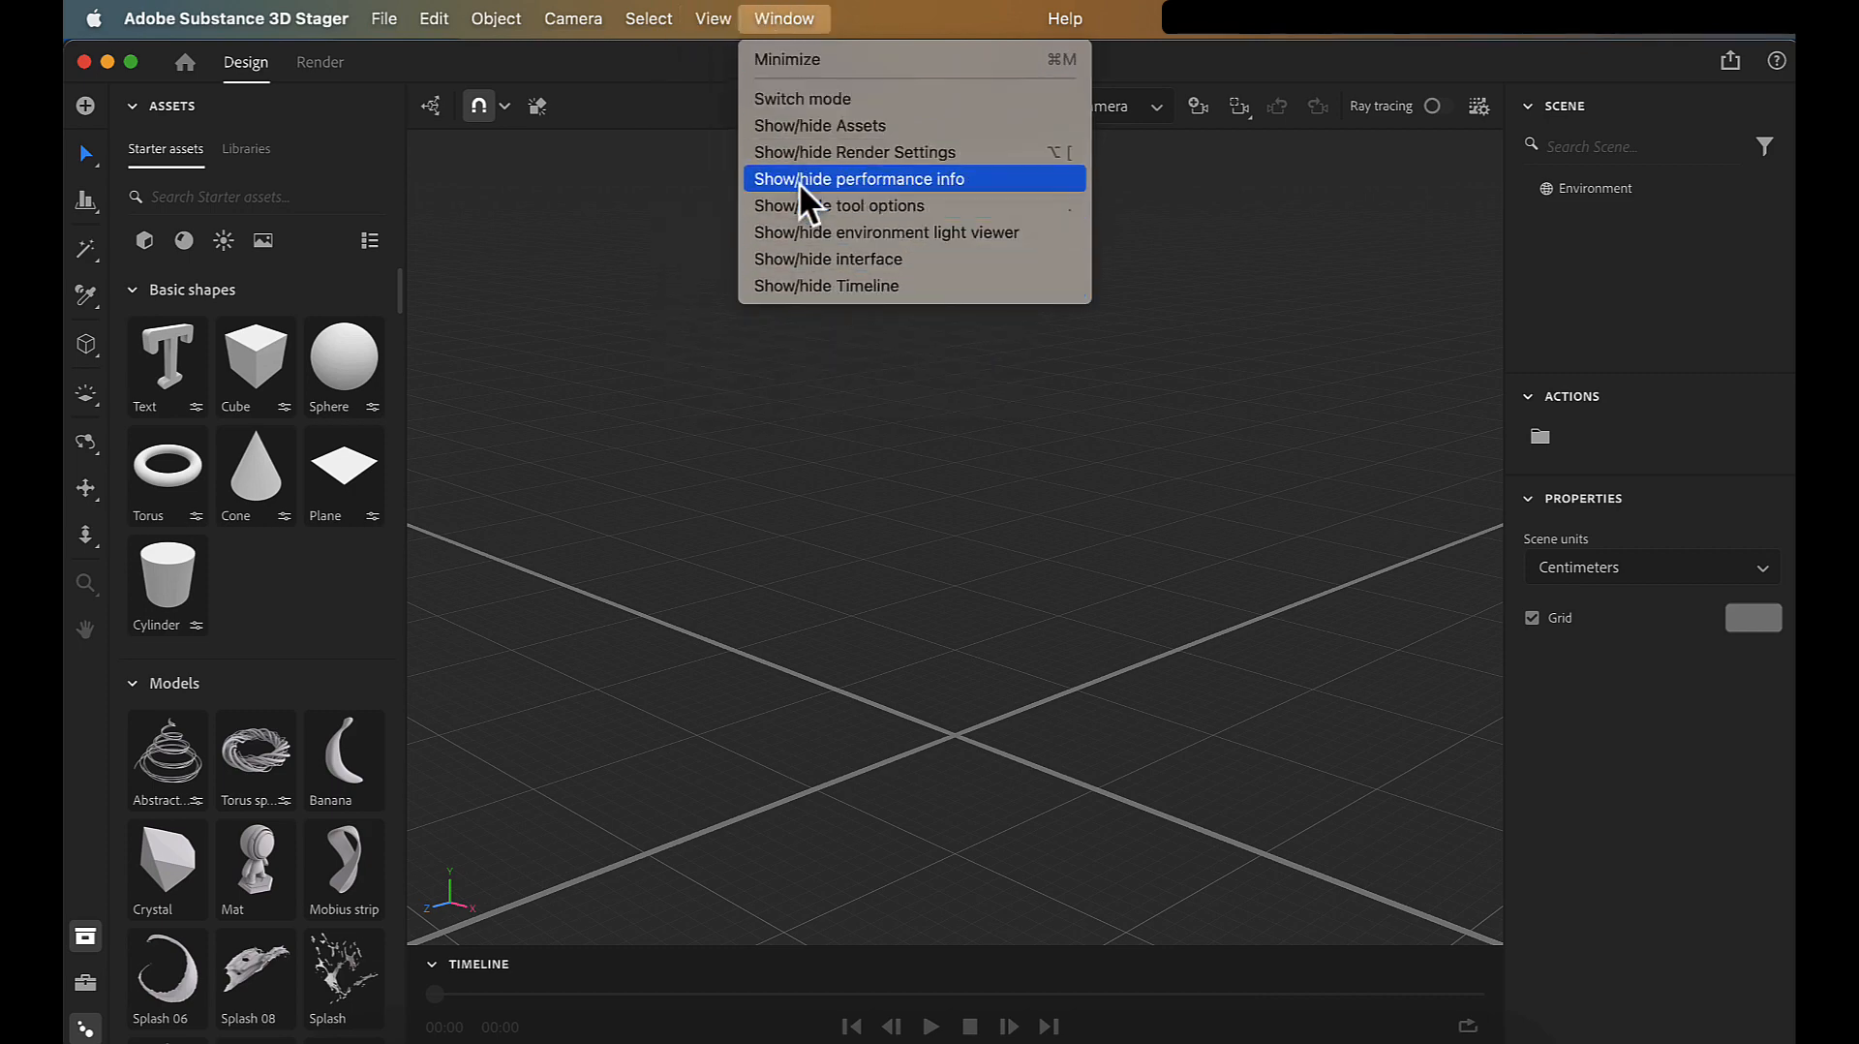
click(500, 404)
- Import all together.fbx from the scenes folder, including unused materials and generating UVs for models without UVs
click(362, 27)
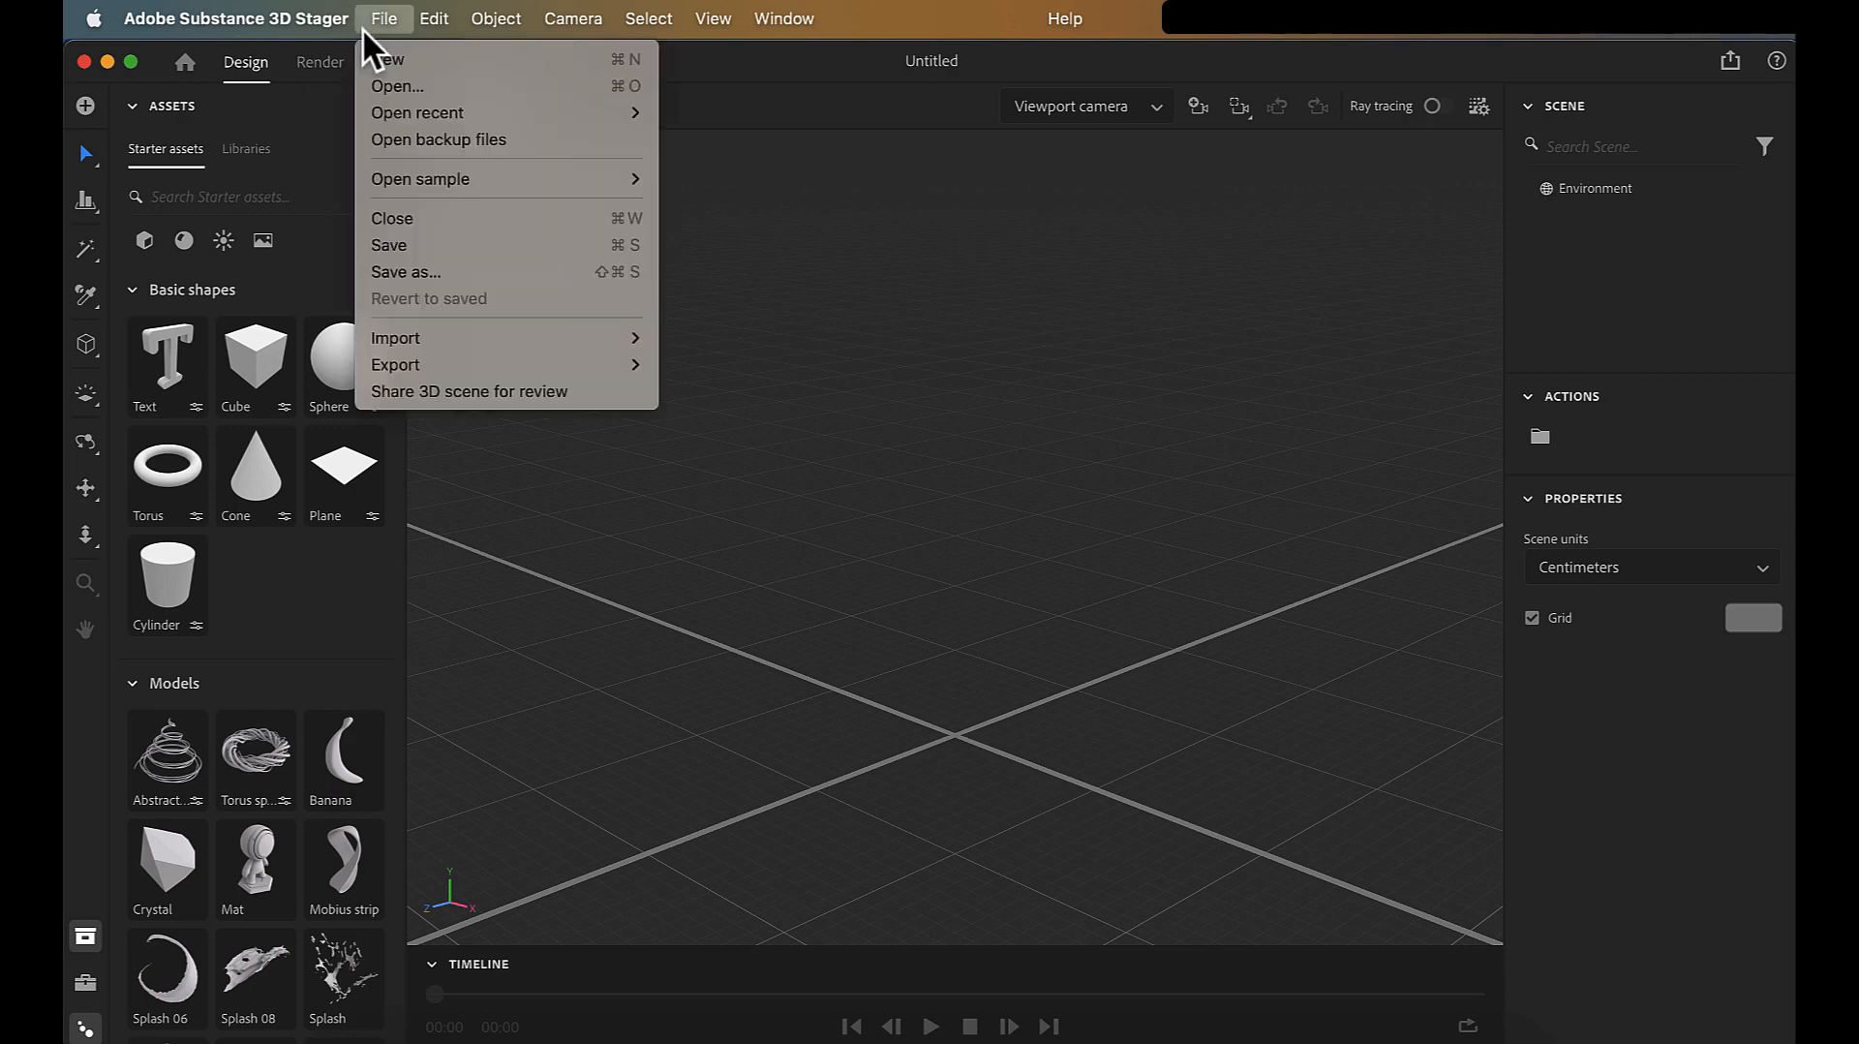
mouse_move(395, 362)
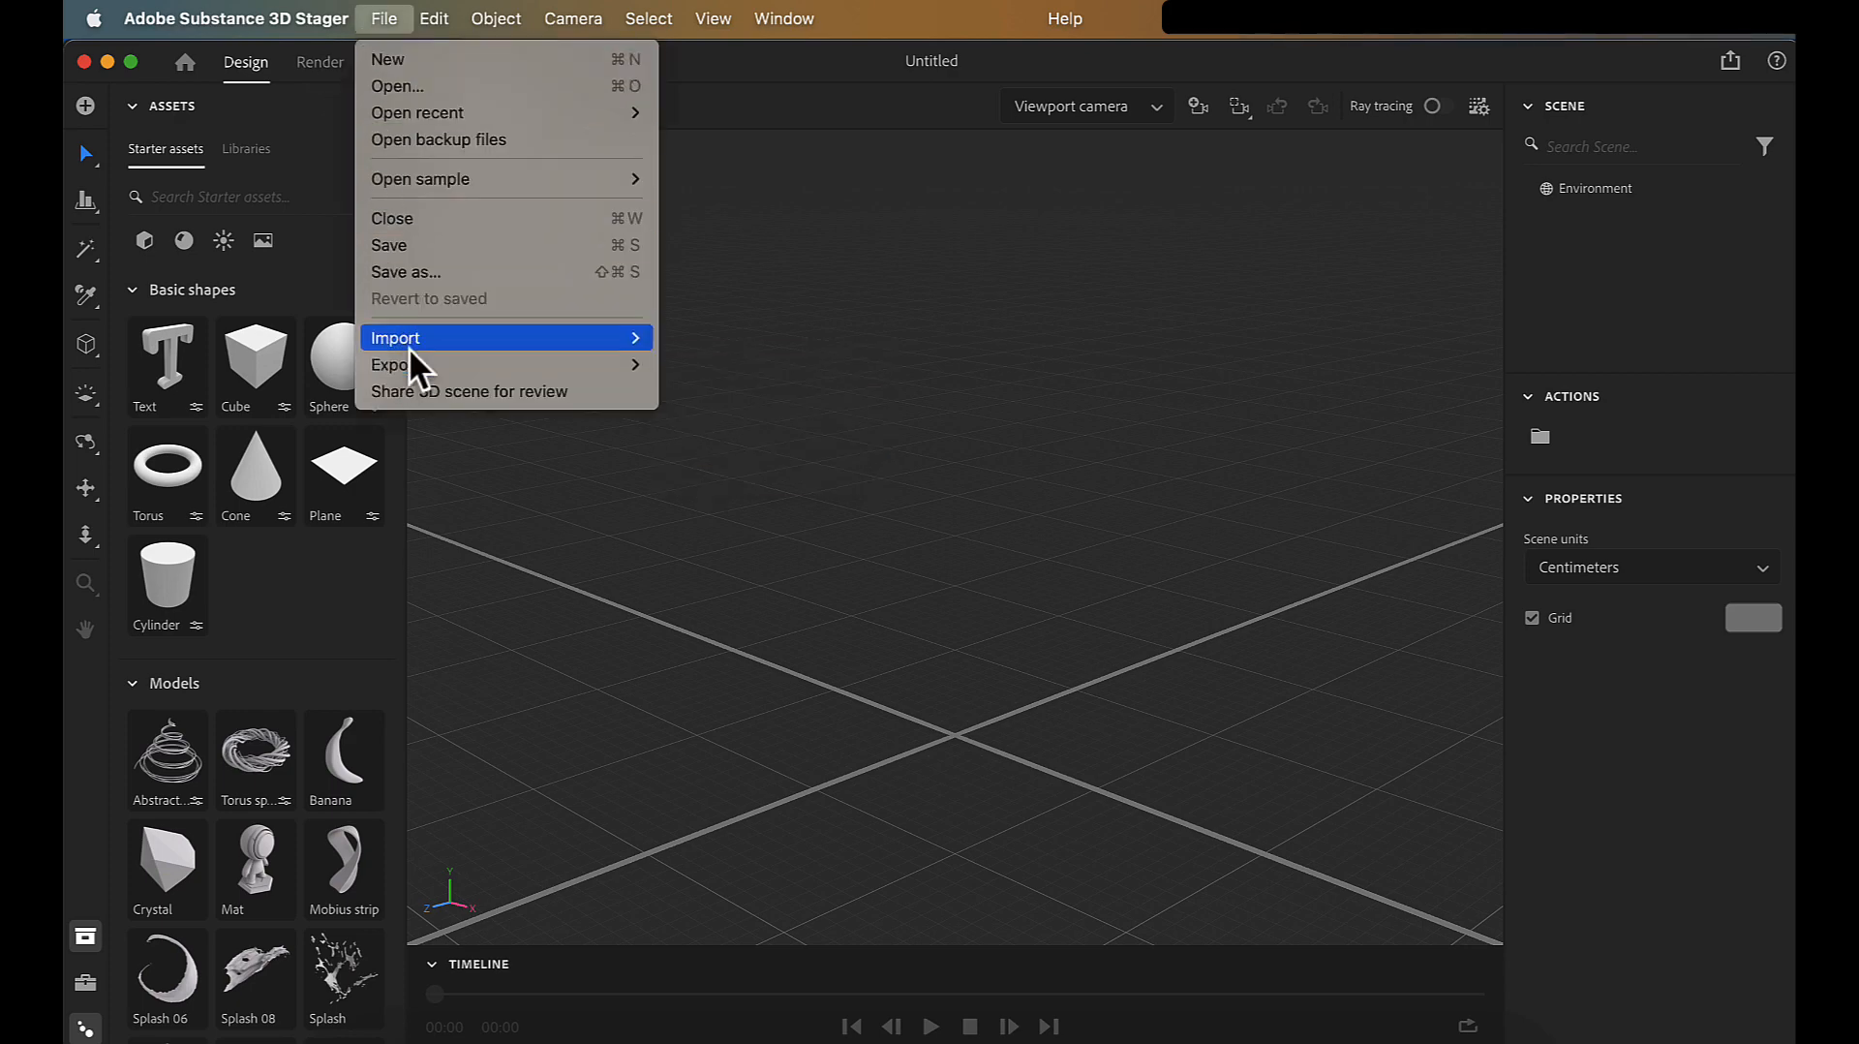
mouse_move(485, 348)
click(740, 340)
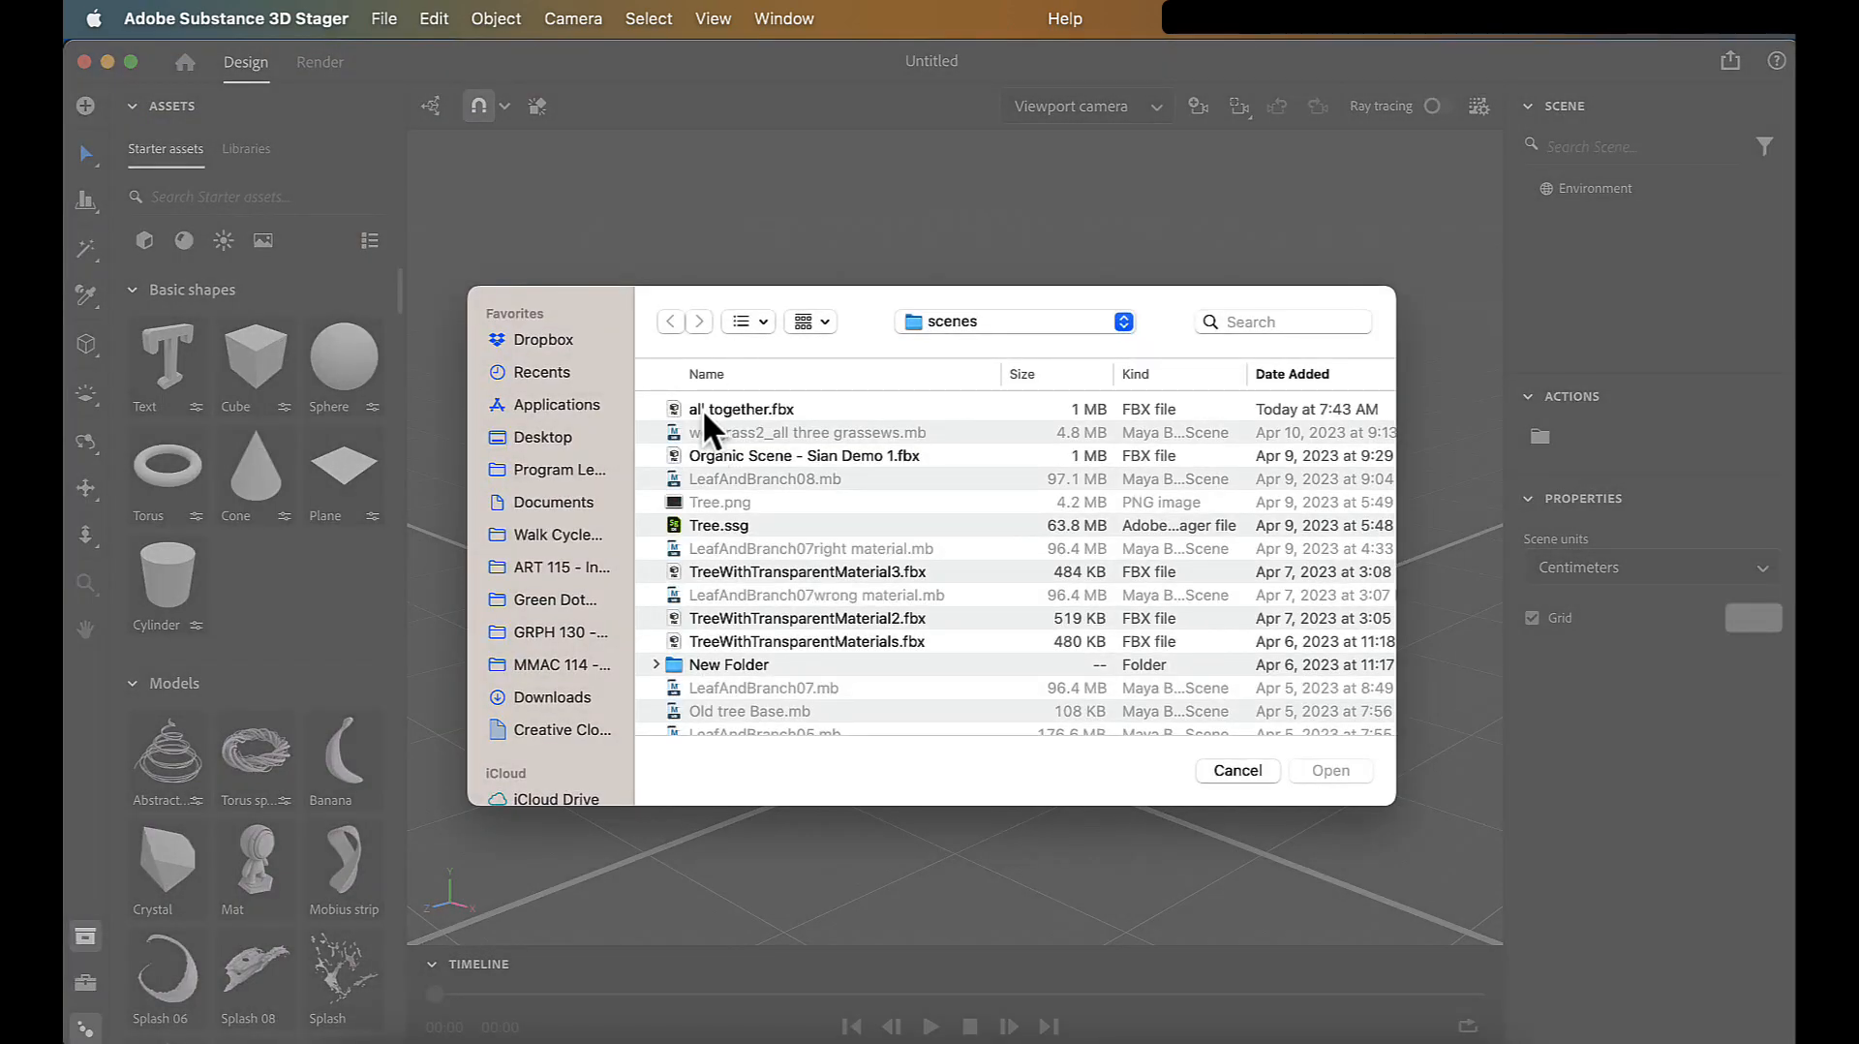
click(701, 408)
click(1101, 339)
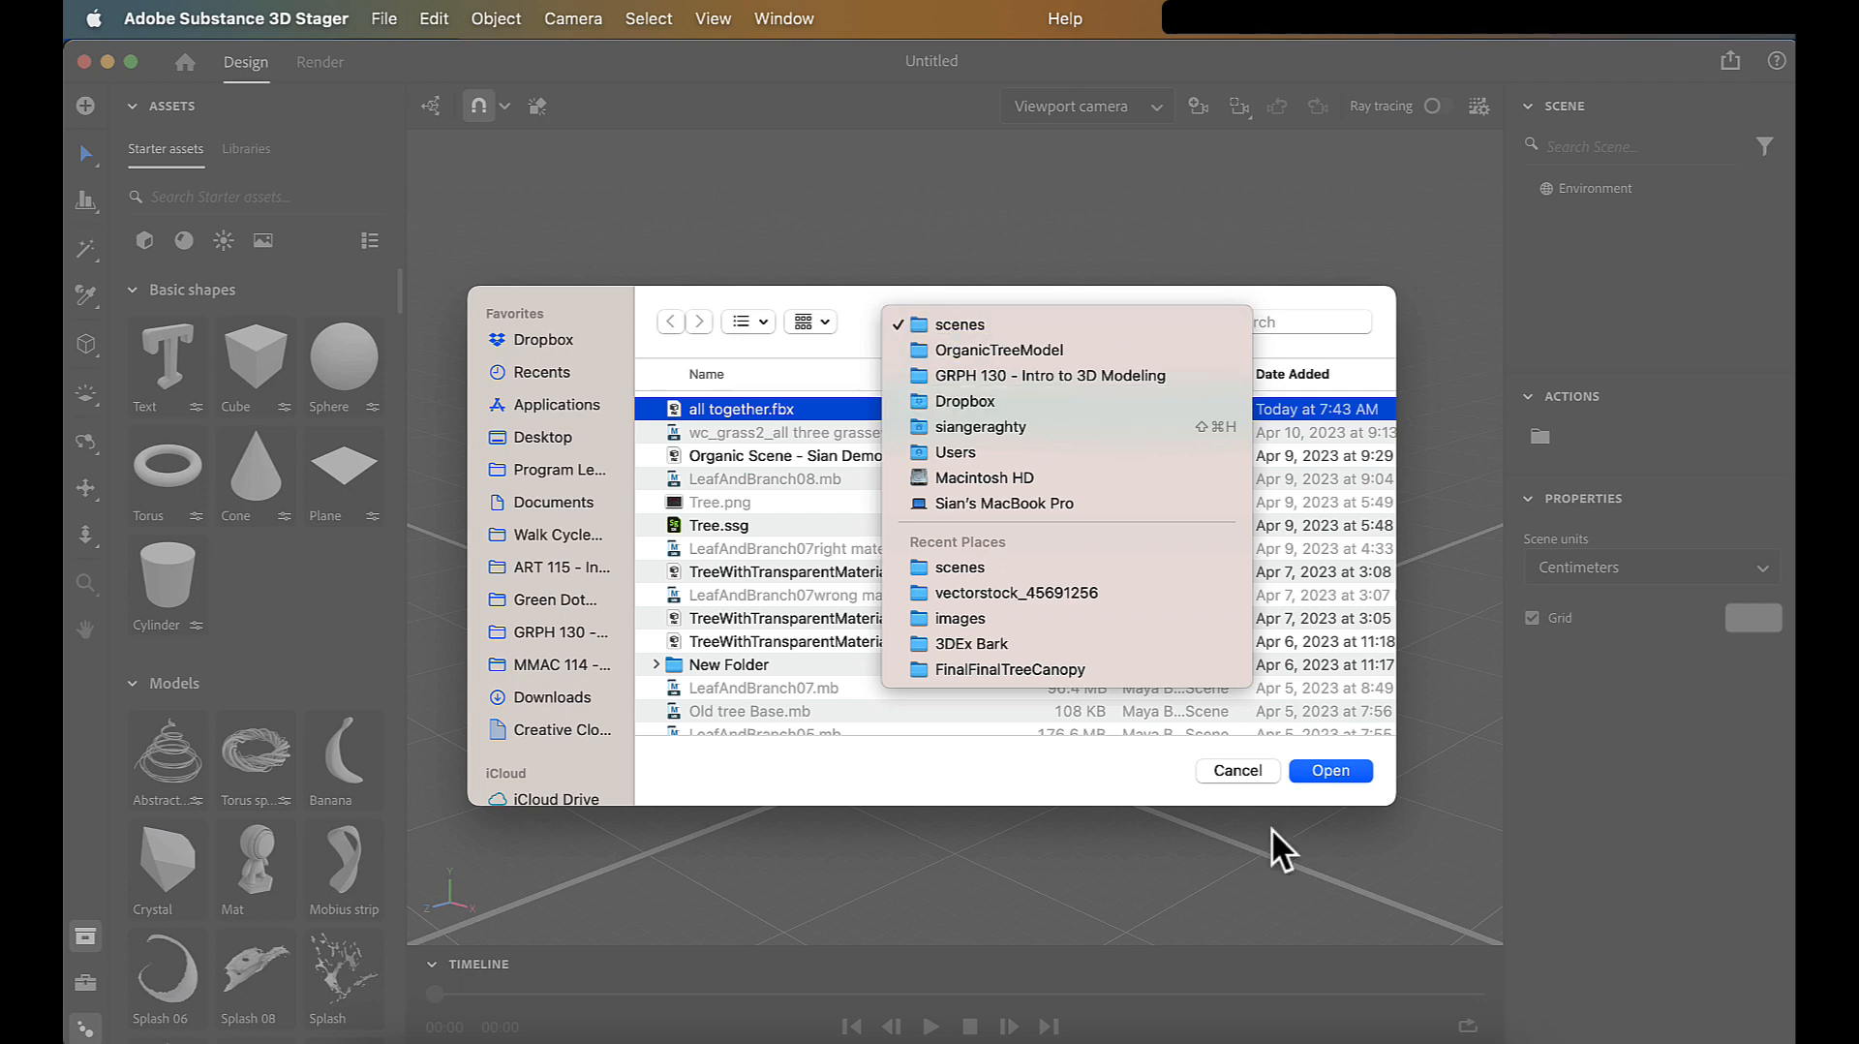
click(1078, 753)
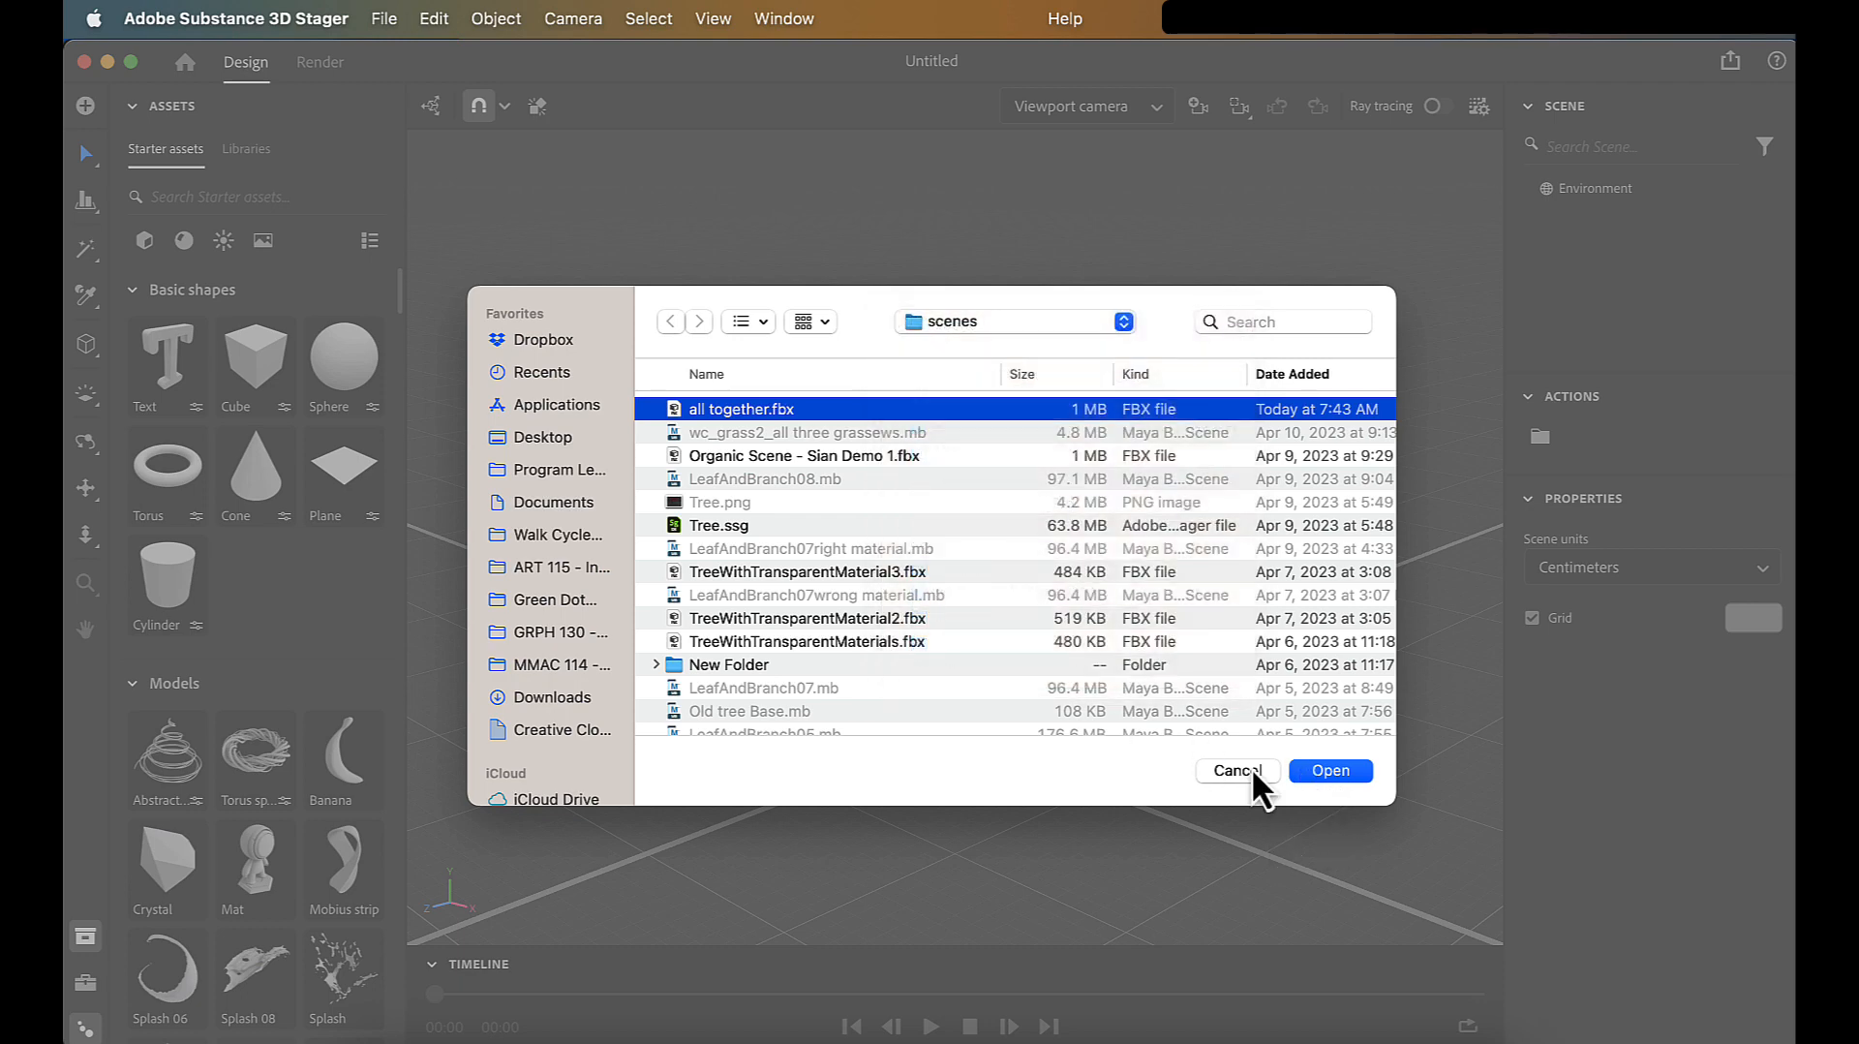
click(1332, 770)
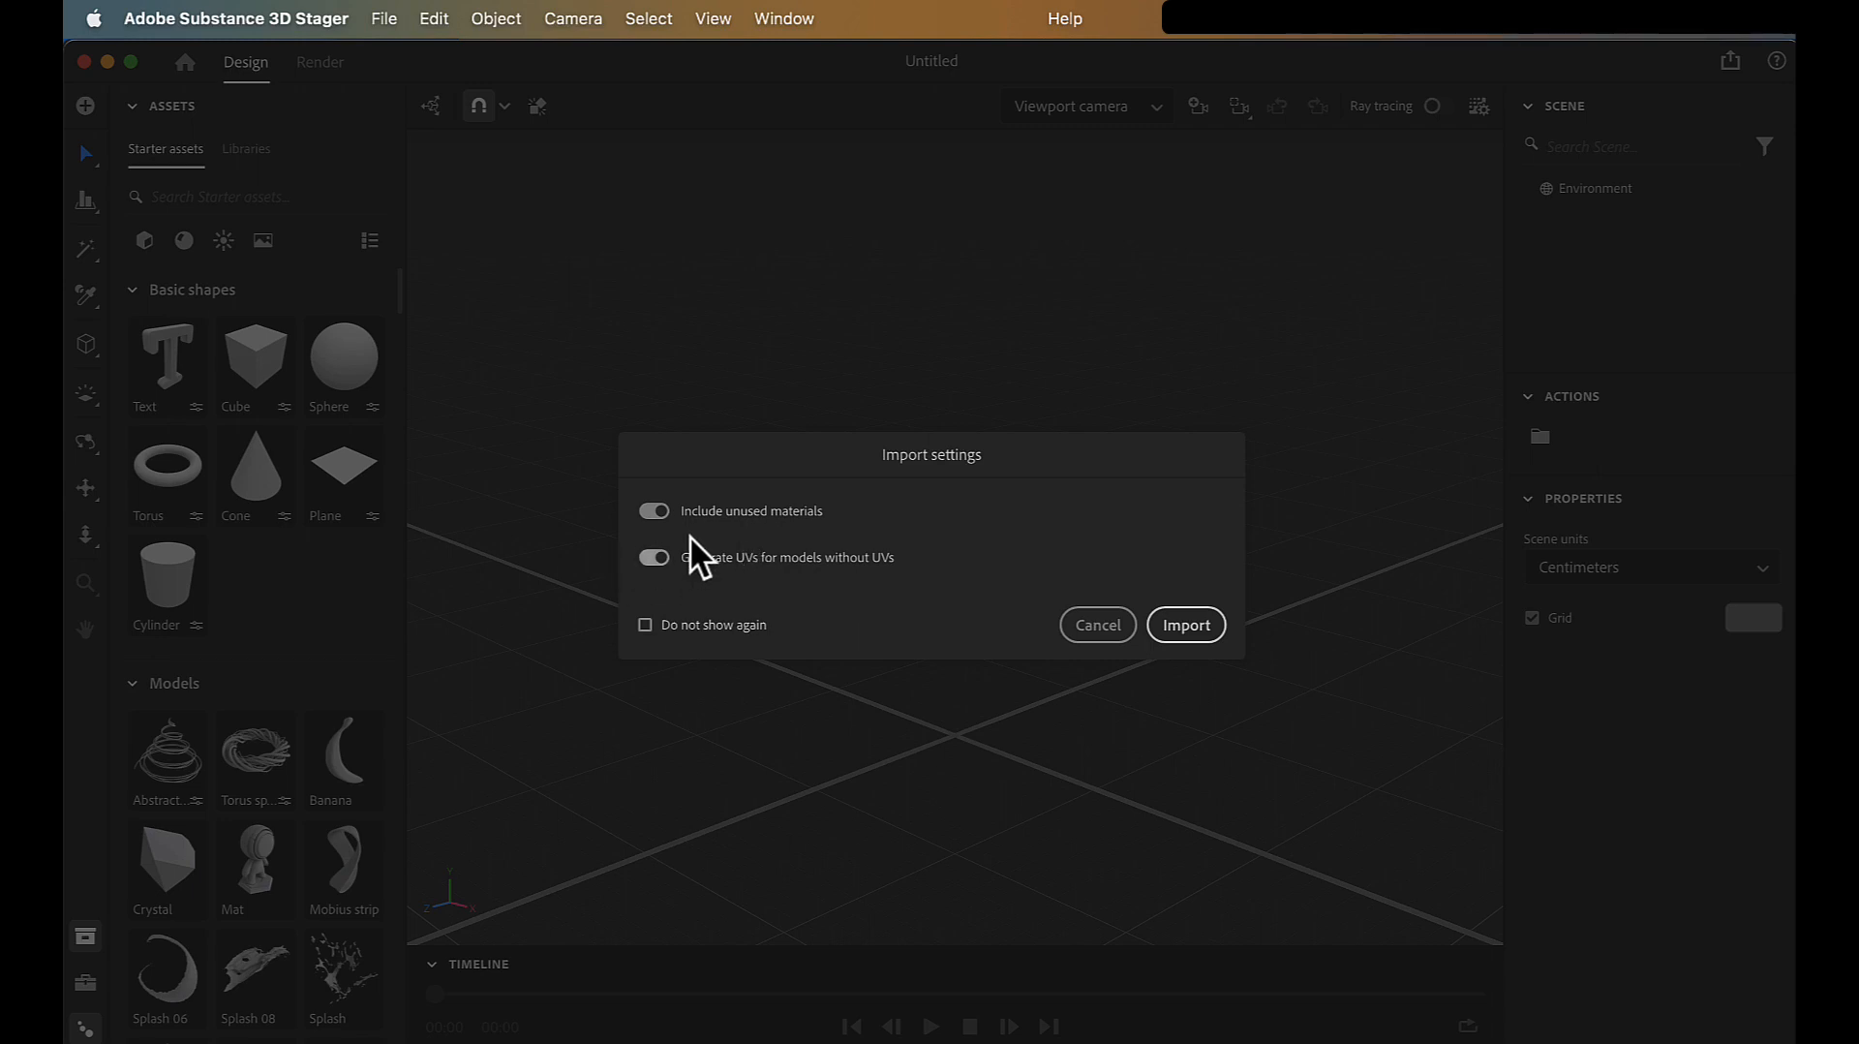
click(654, 556)
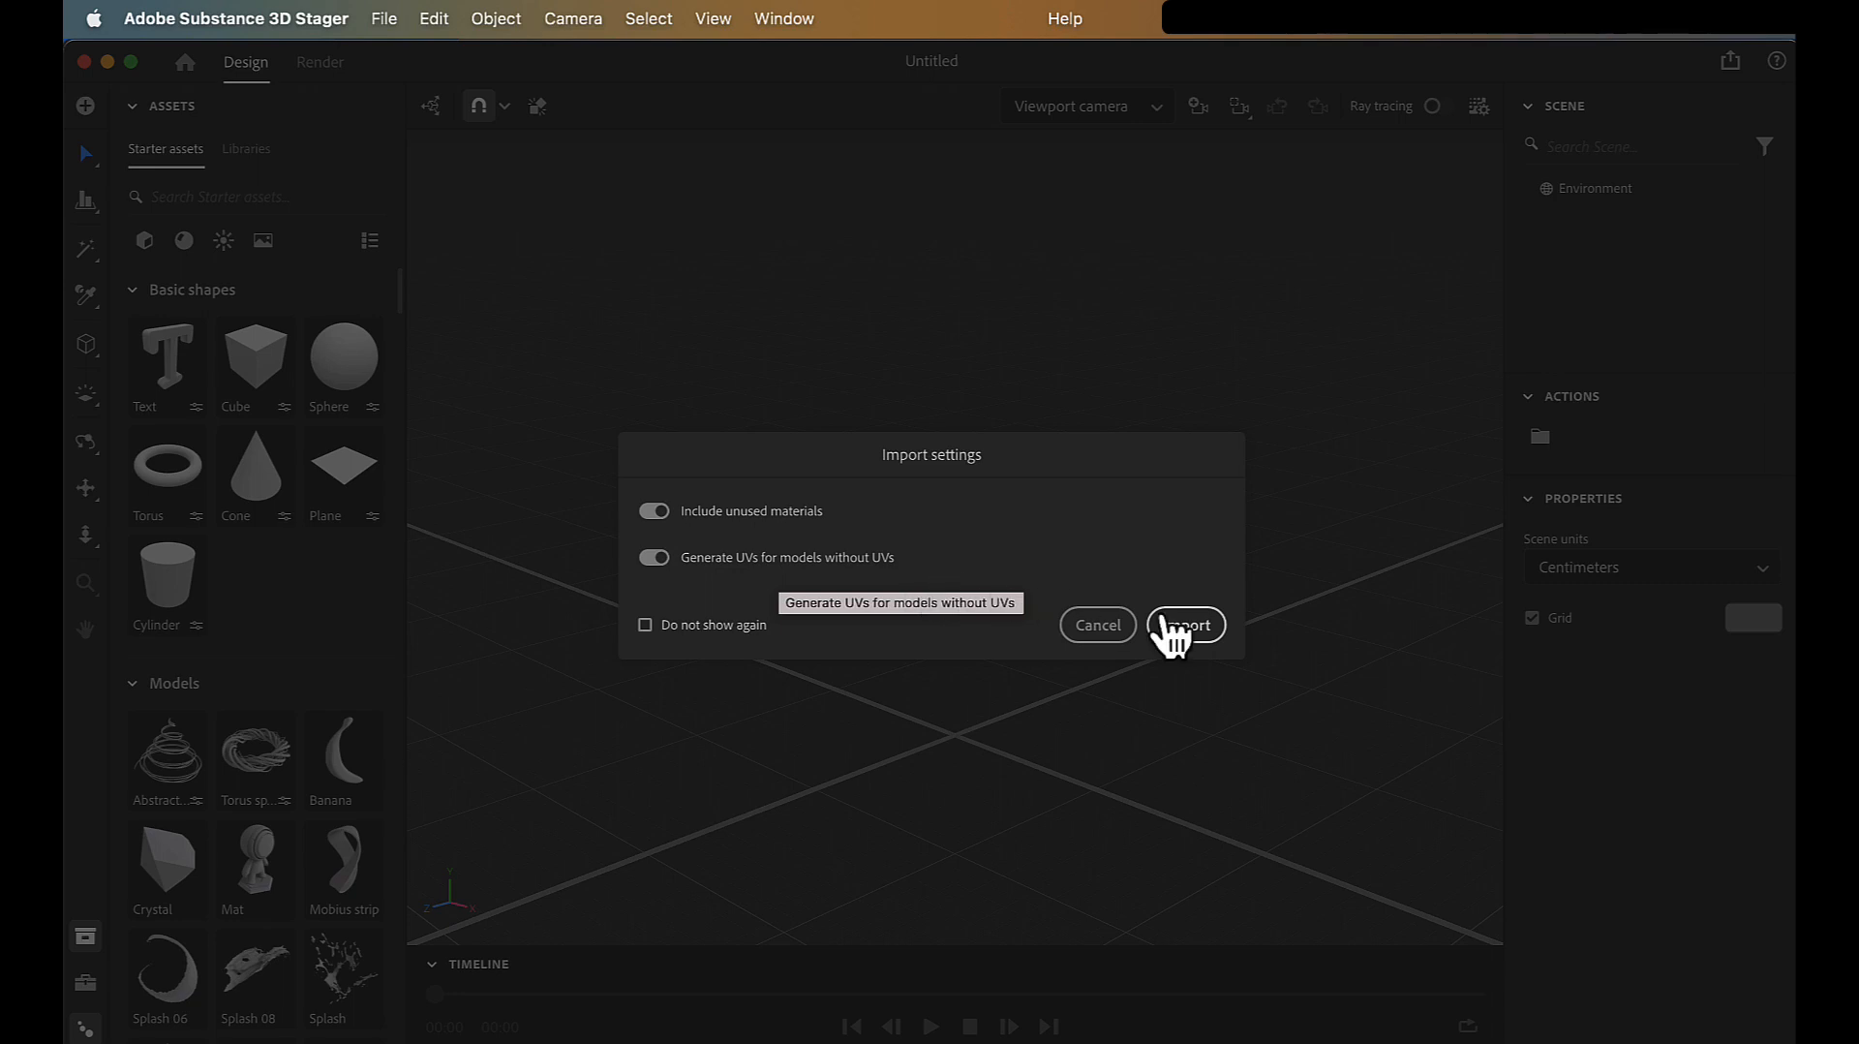
click(1195, 630)
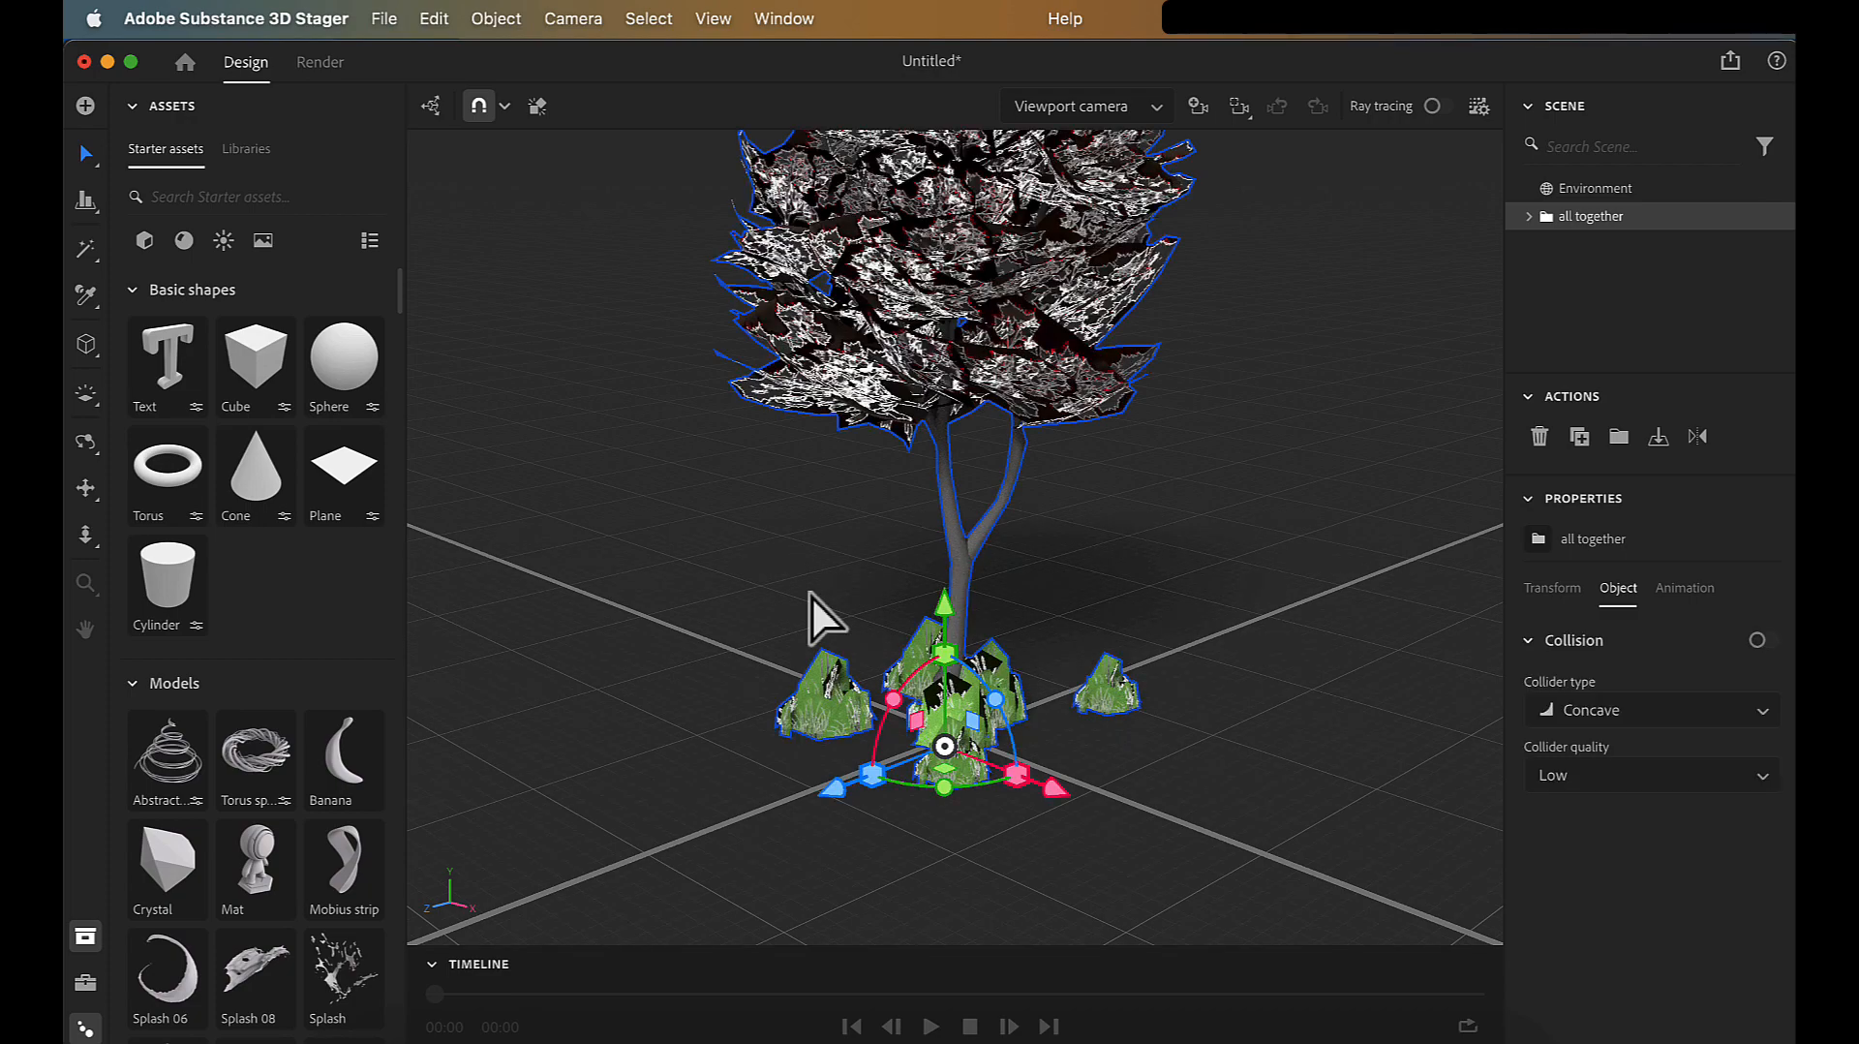
- Inspect the imported tree's leaf planes and grass clumps from another angle
click(1349, 704)
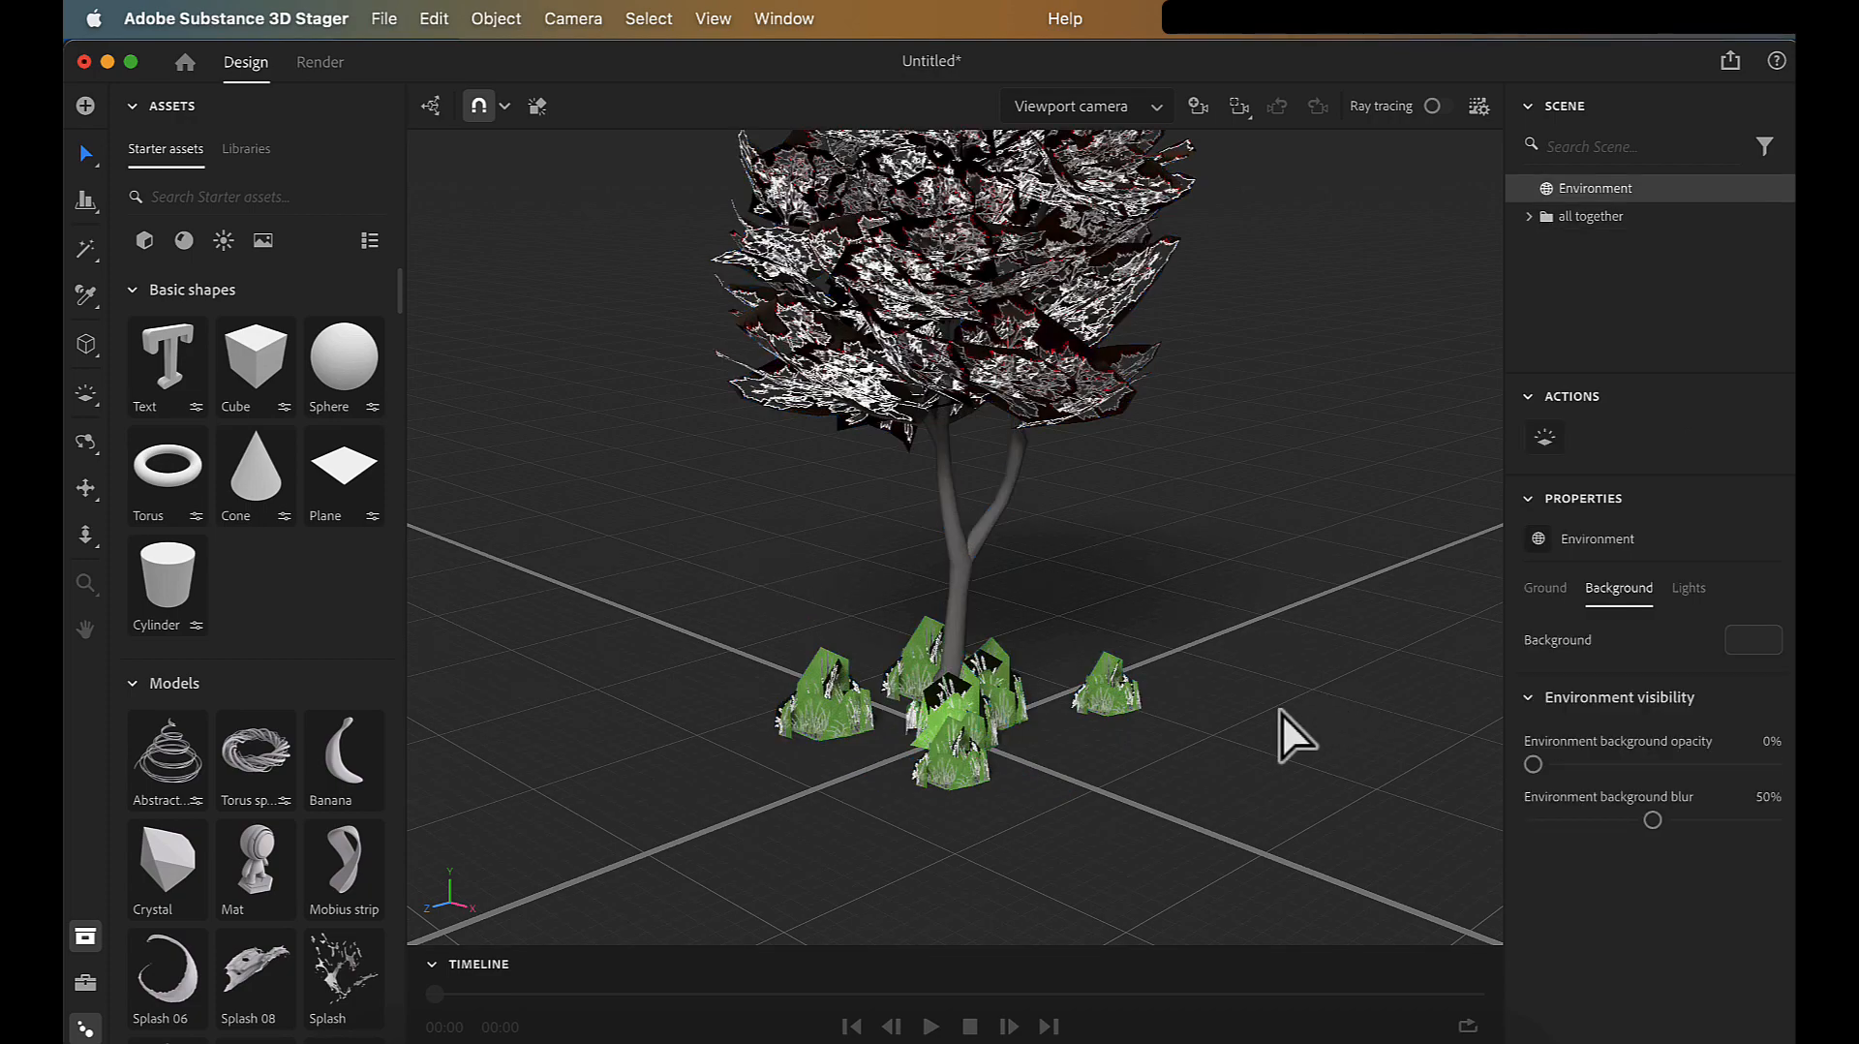
alt+drag(1274, 710, 1142, 699)
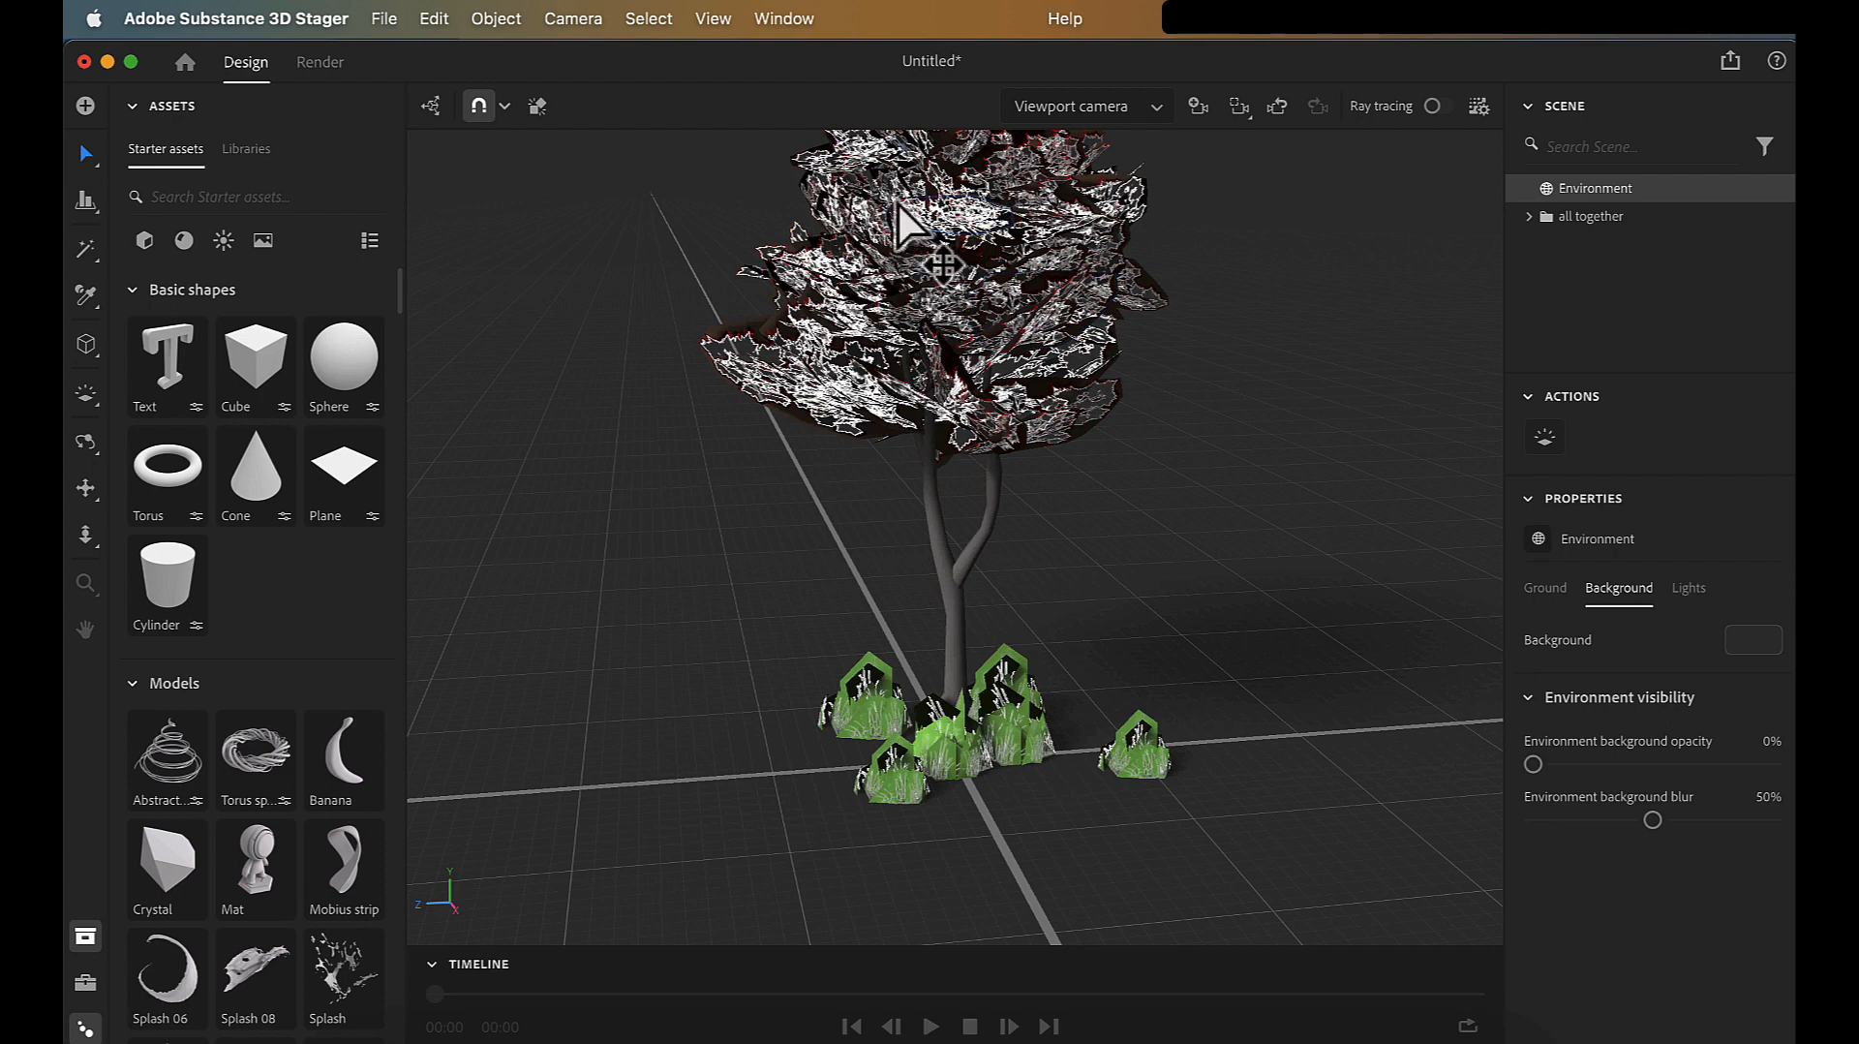
click(767, 389)
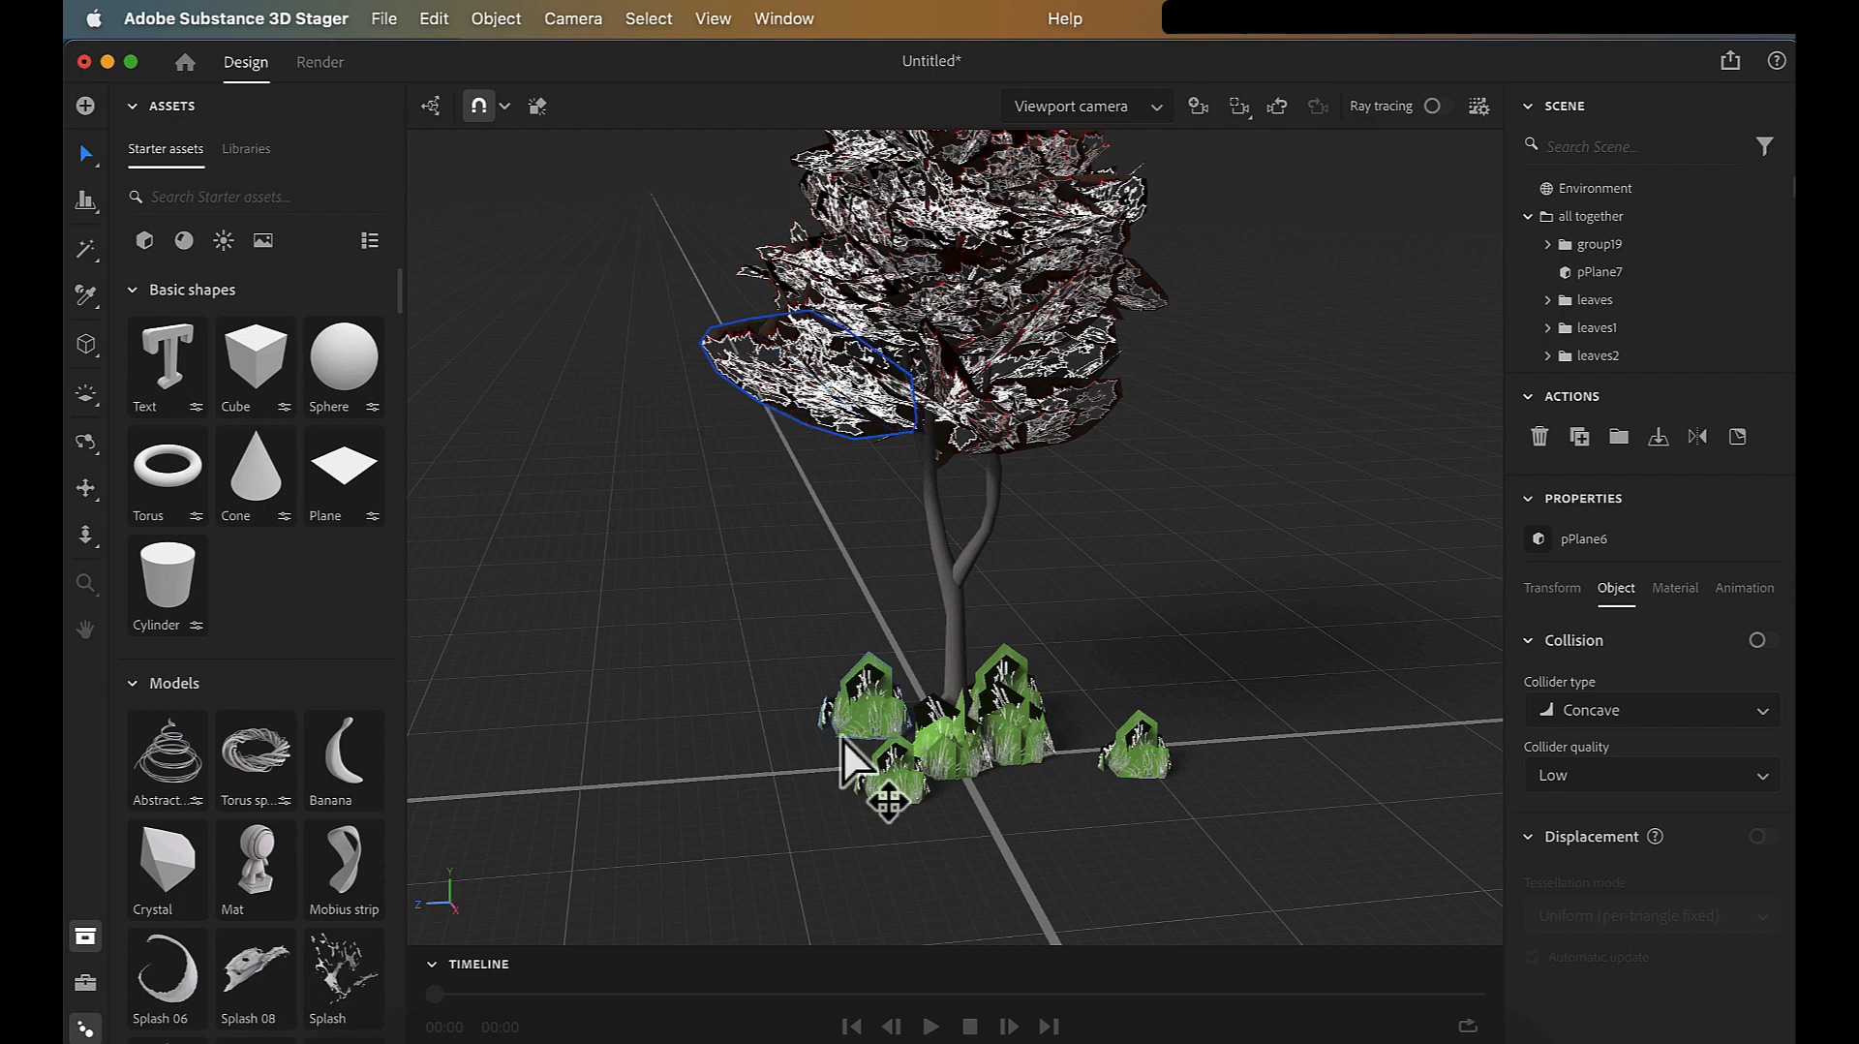
click(881, 707)
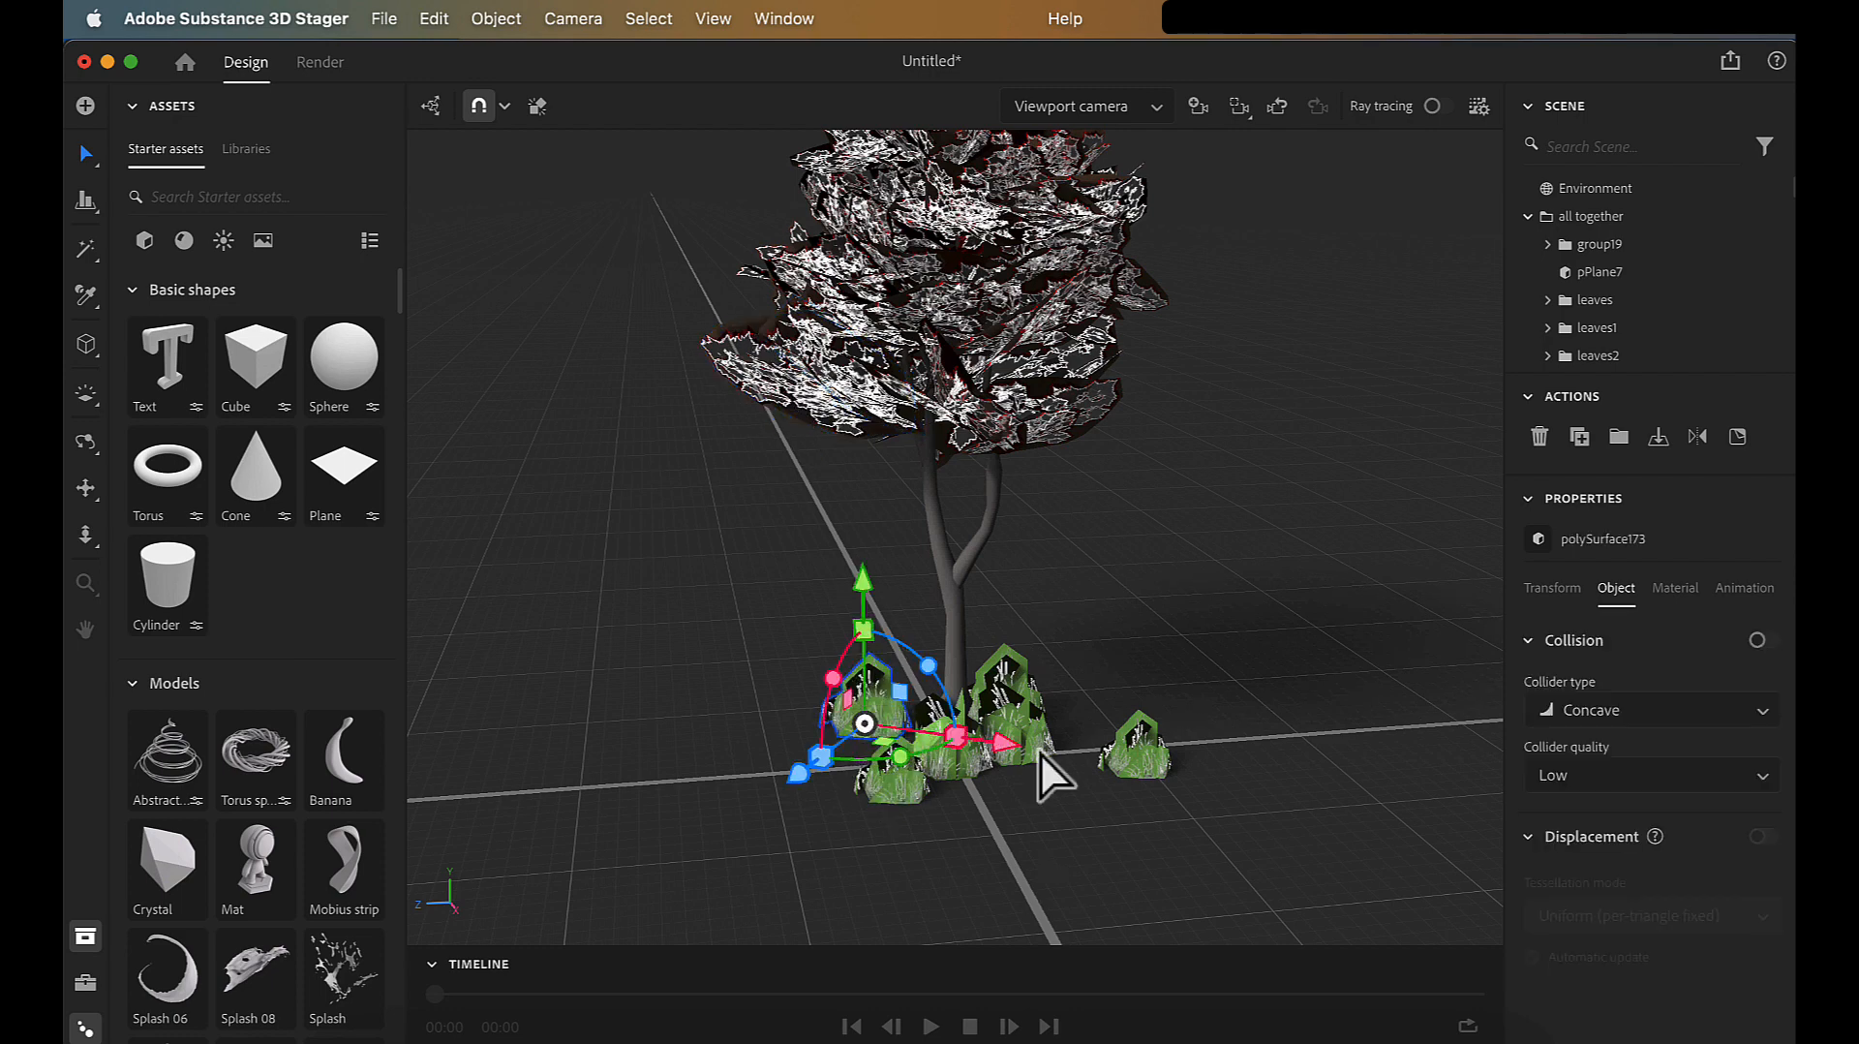
click(971, 422)
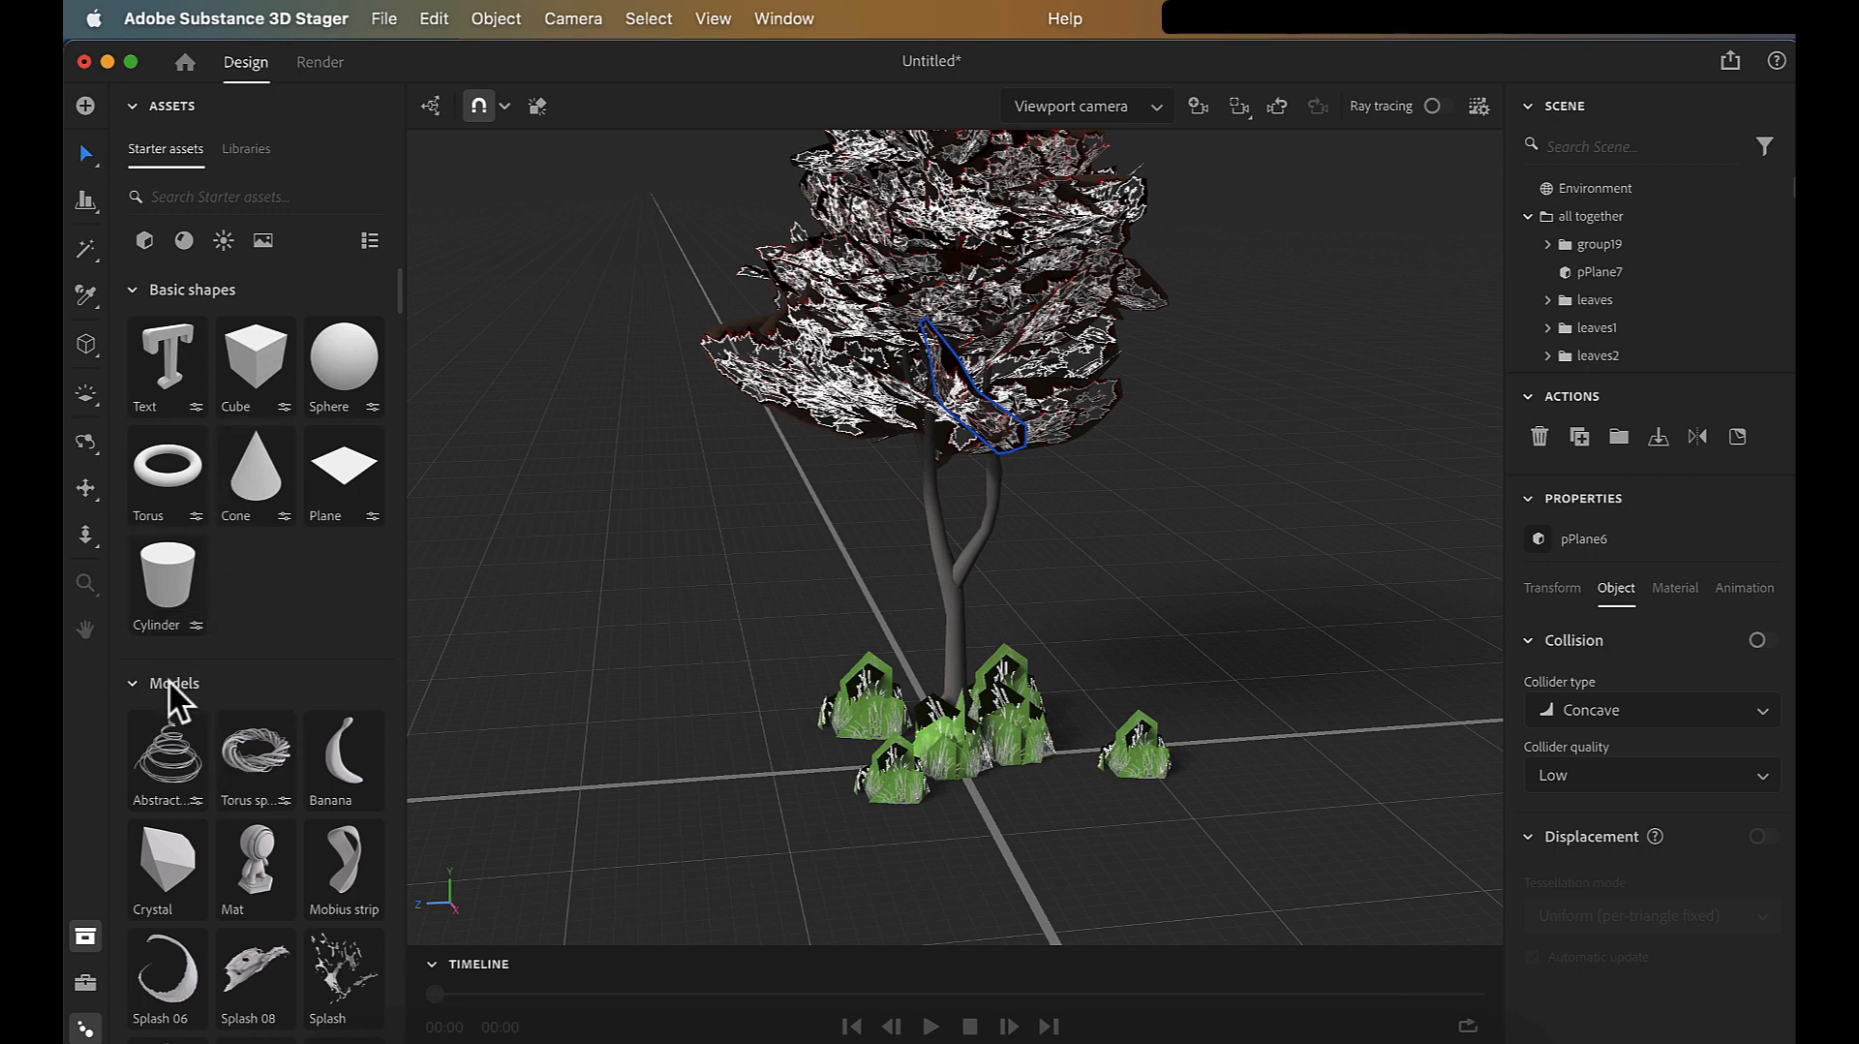
- Add a cylinder basic shape as a ground disc under the tree, with radius 20 and height 0.1
click(157, 611)
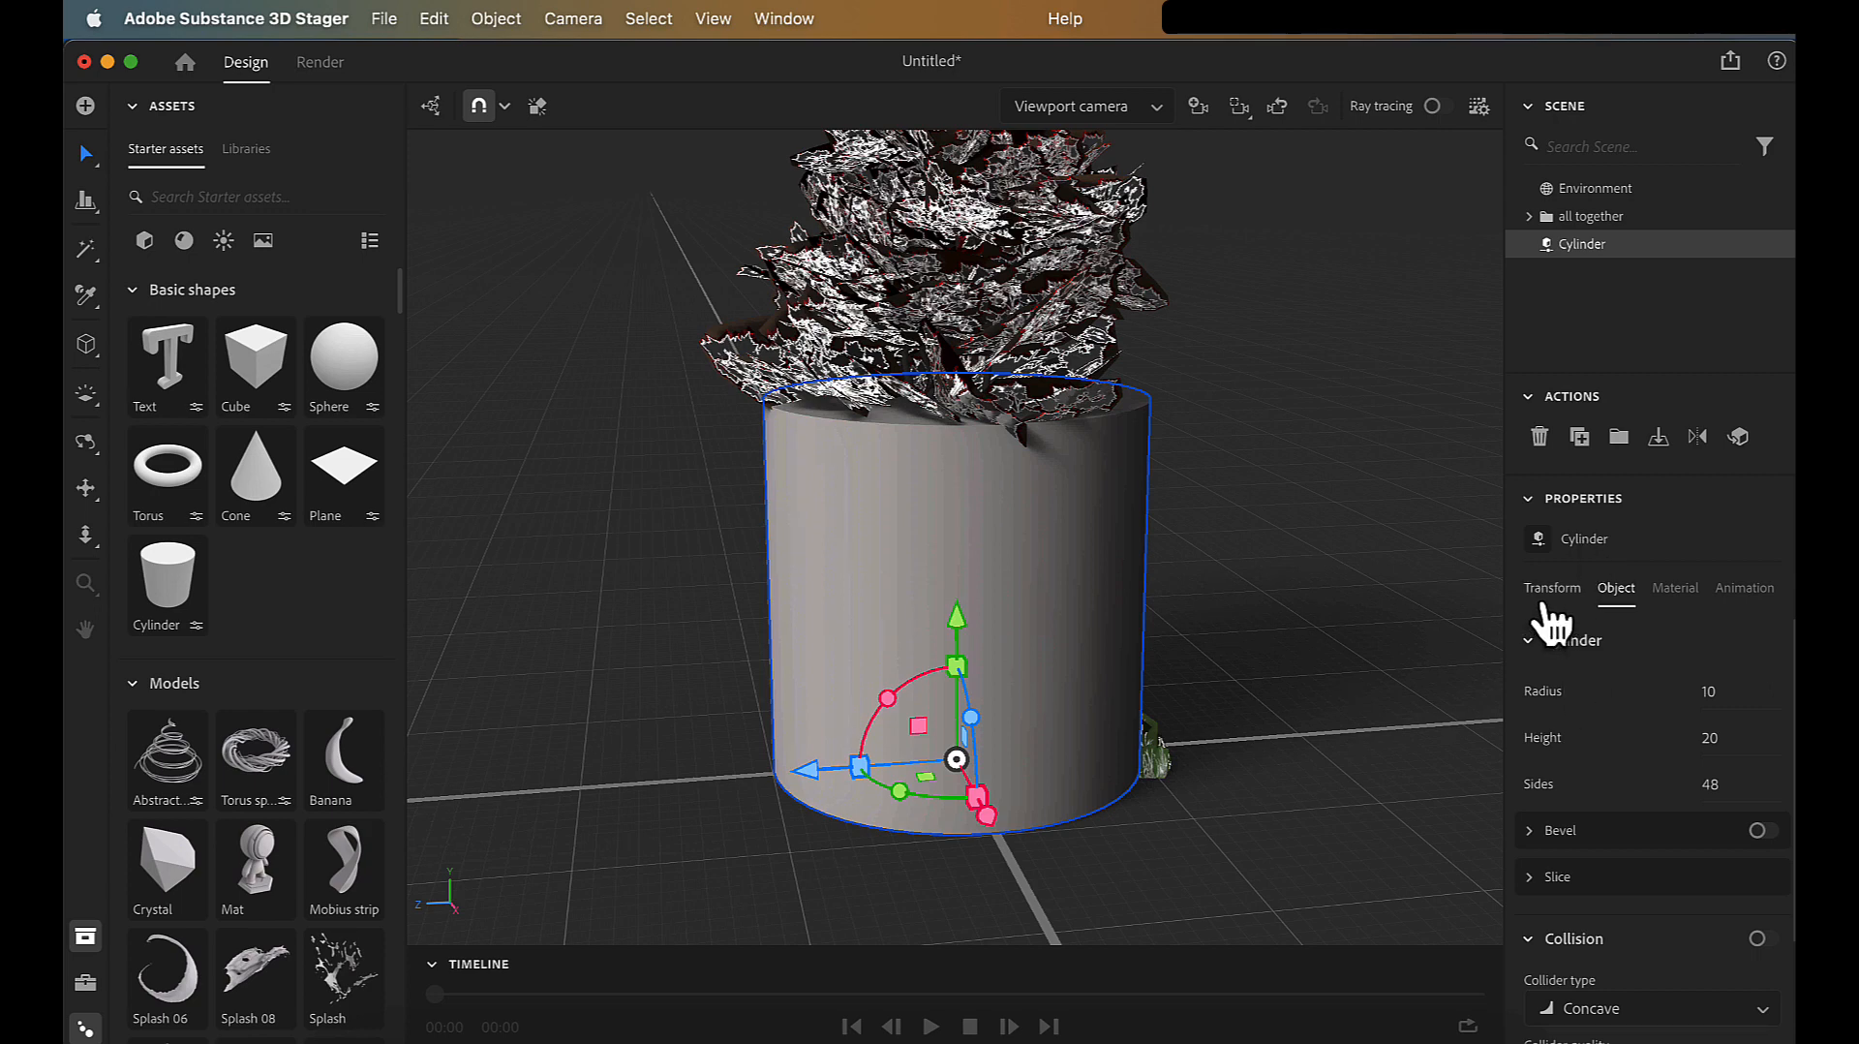
click(1722, 705)
text(3)
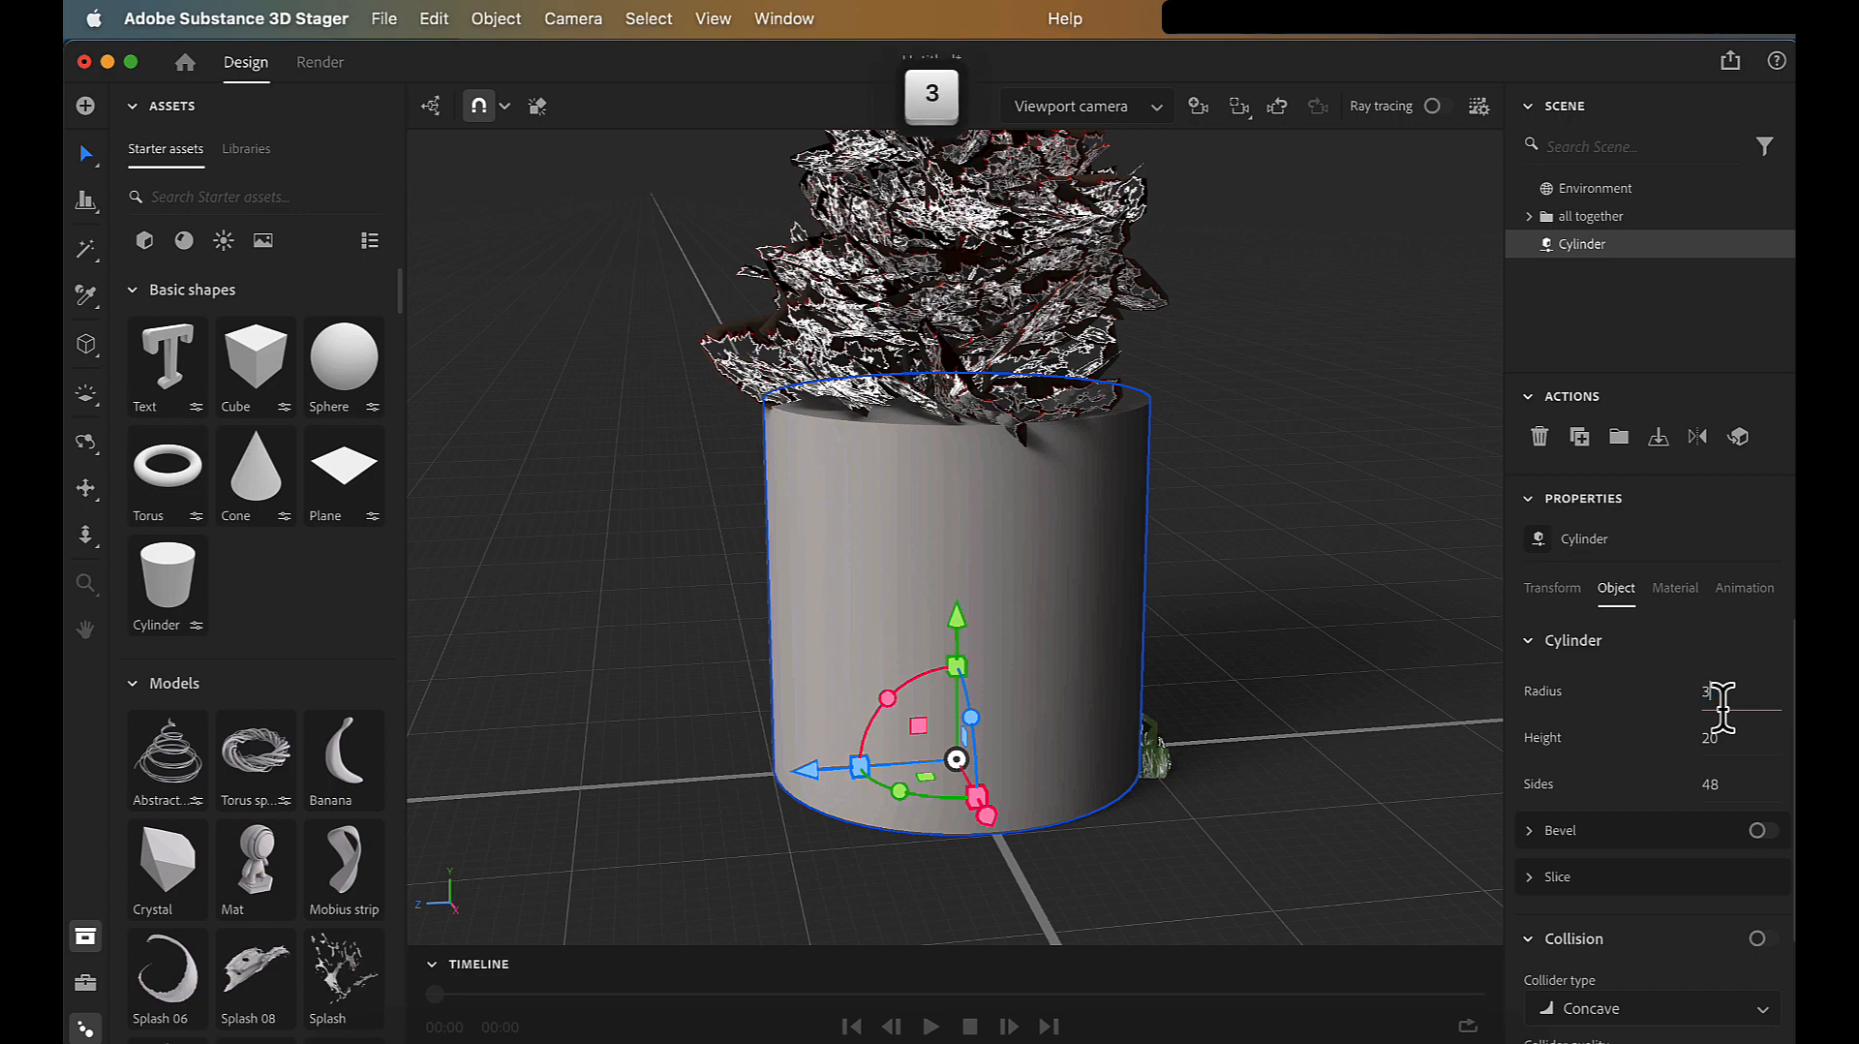
text(0)
key(Return)
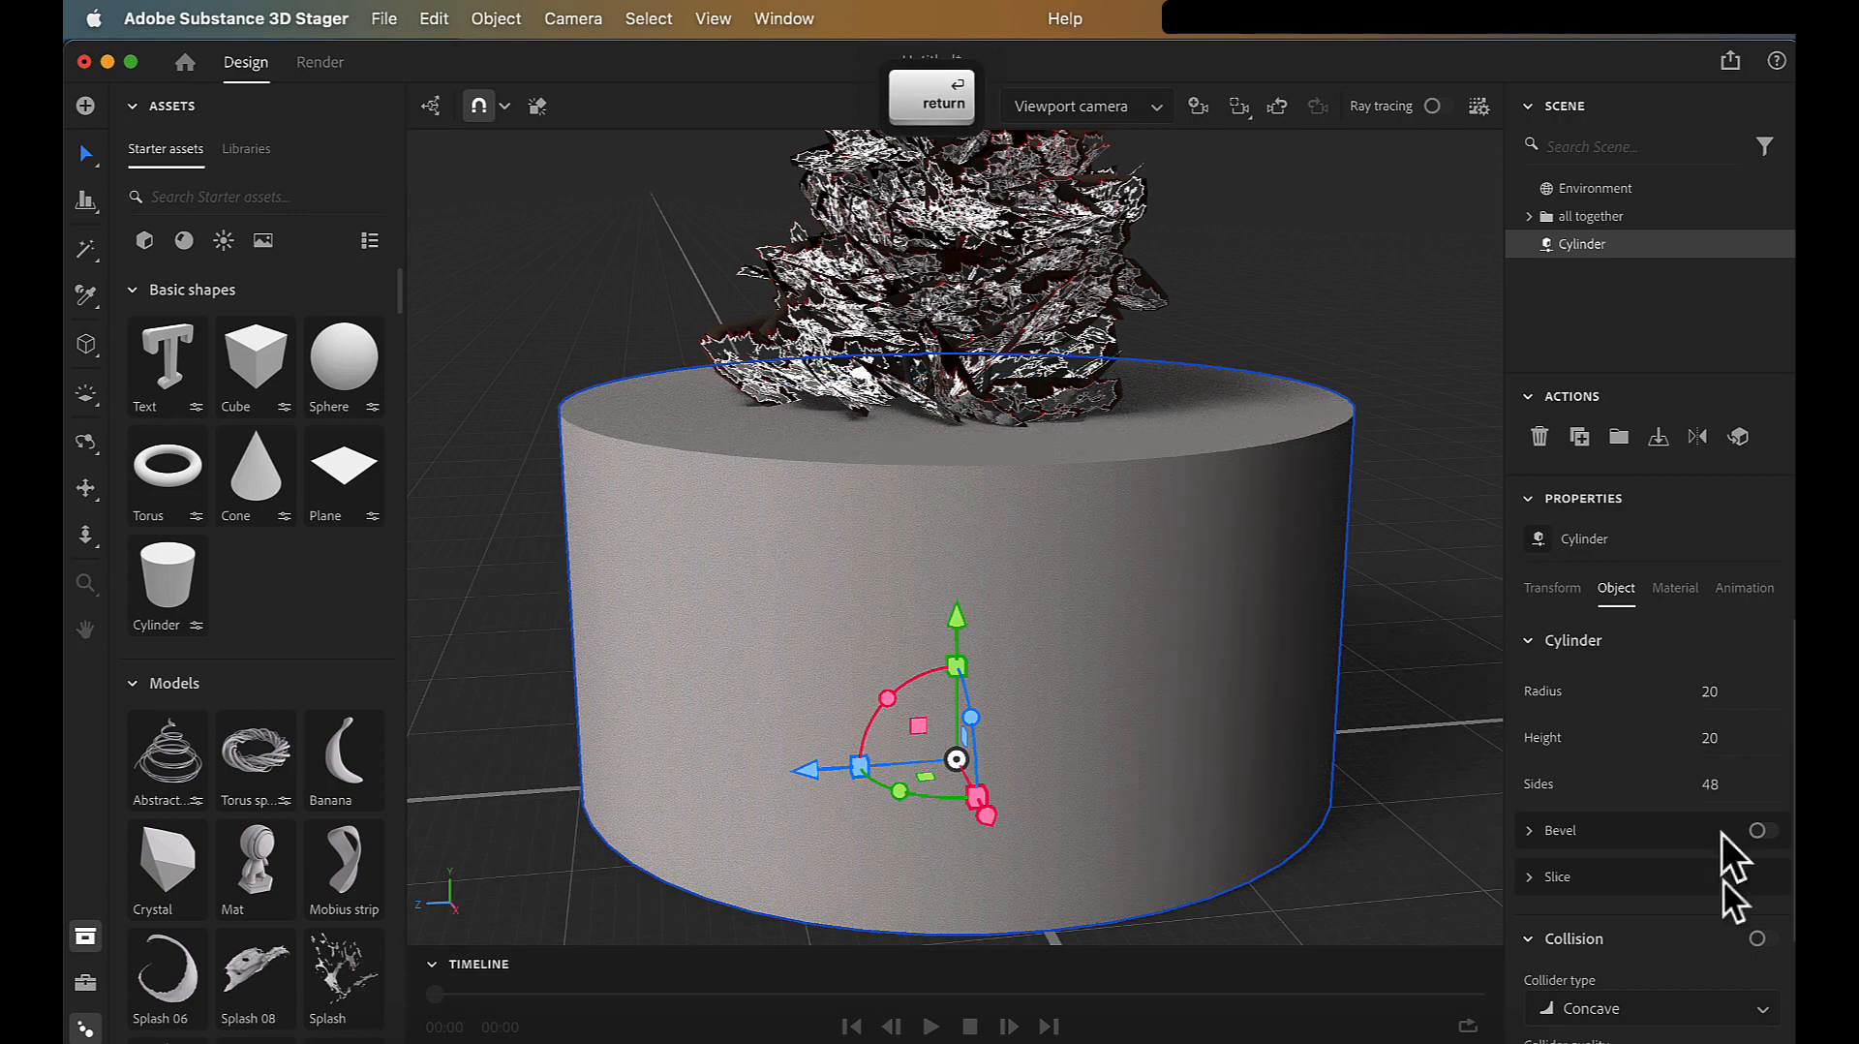
click(1713, 741)
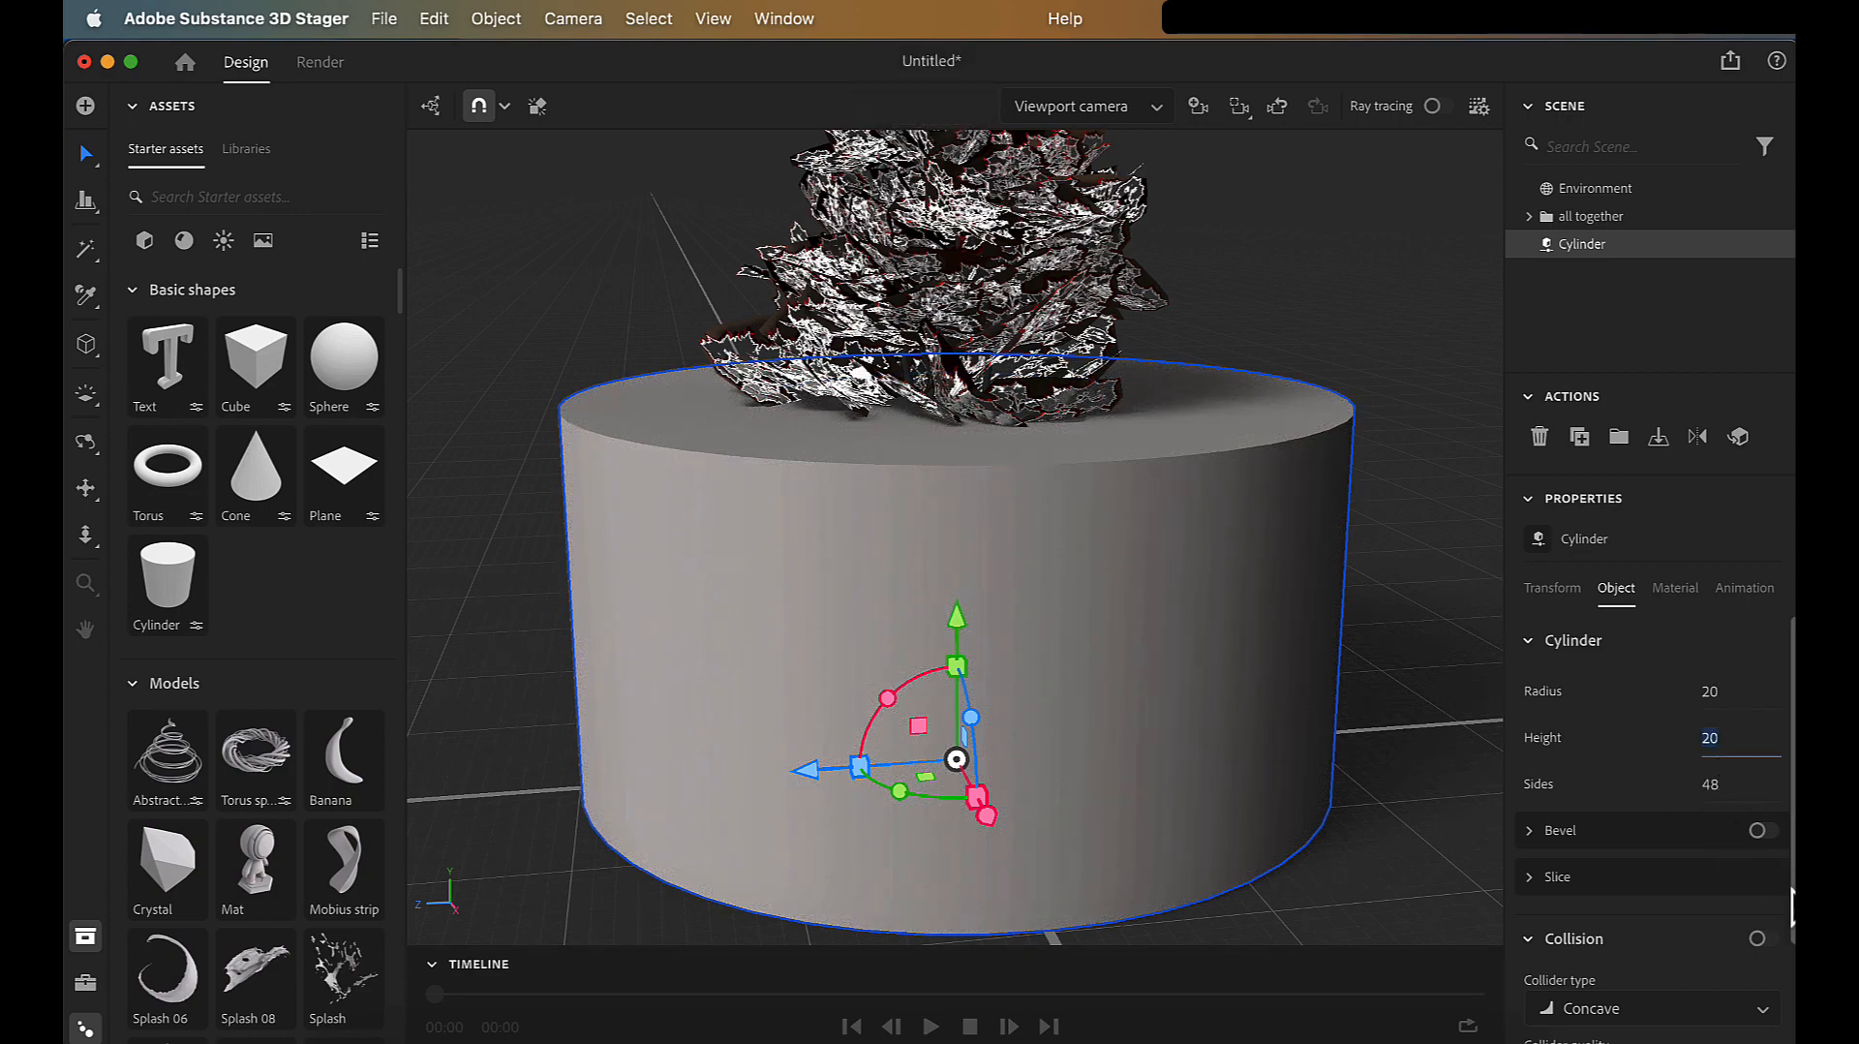
text(0.1)
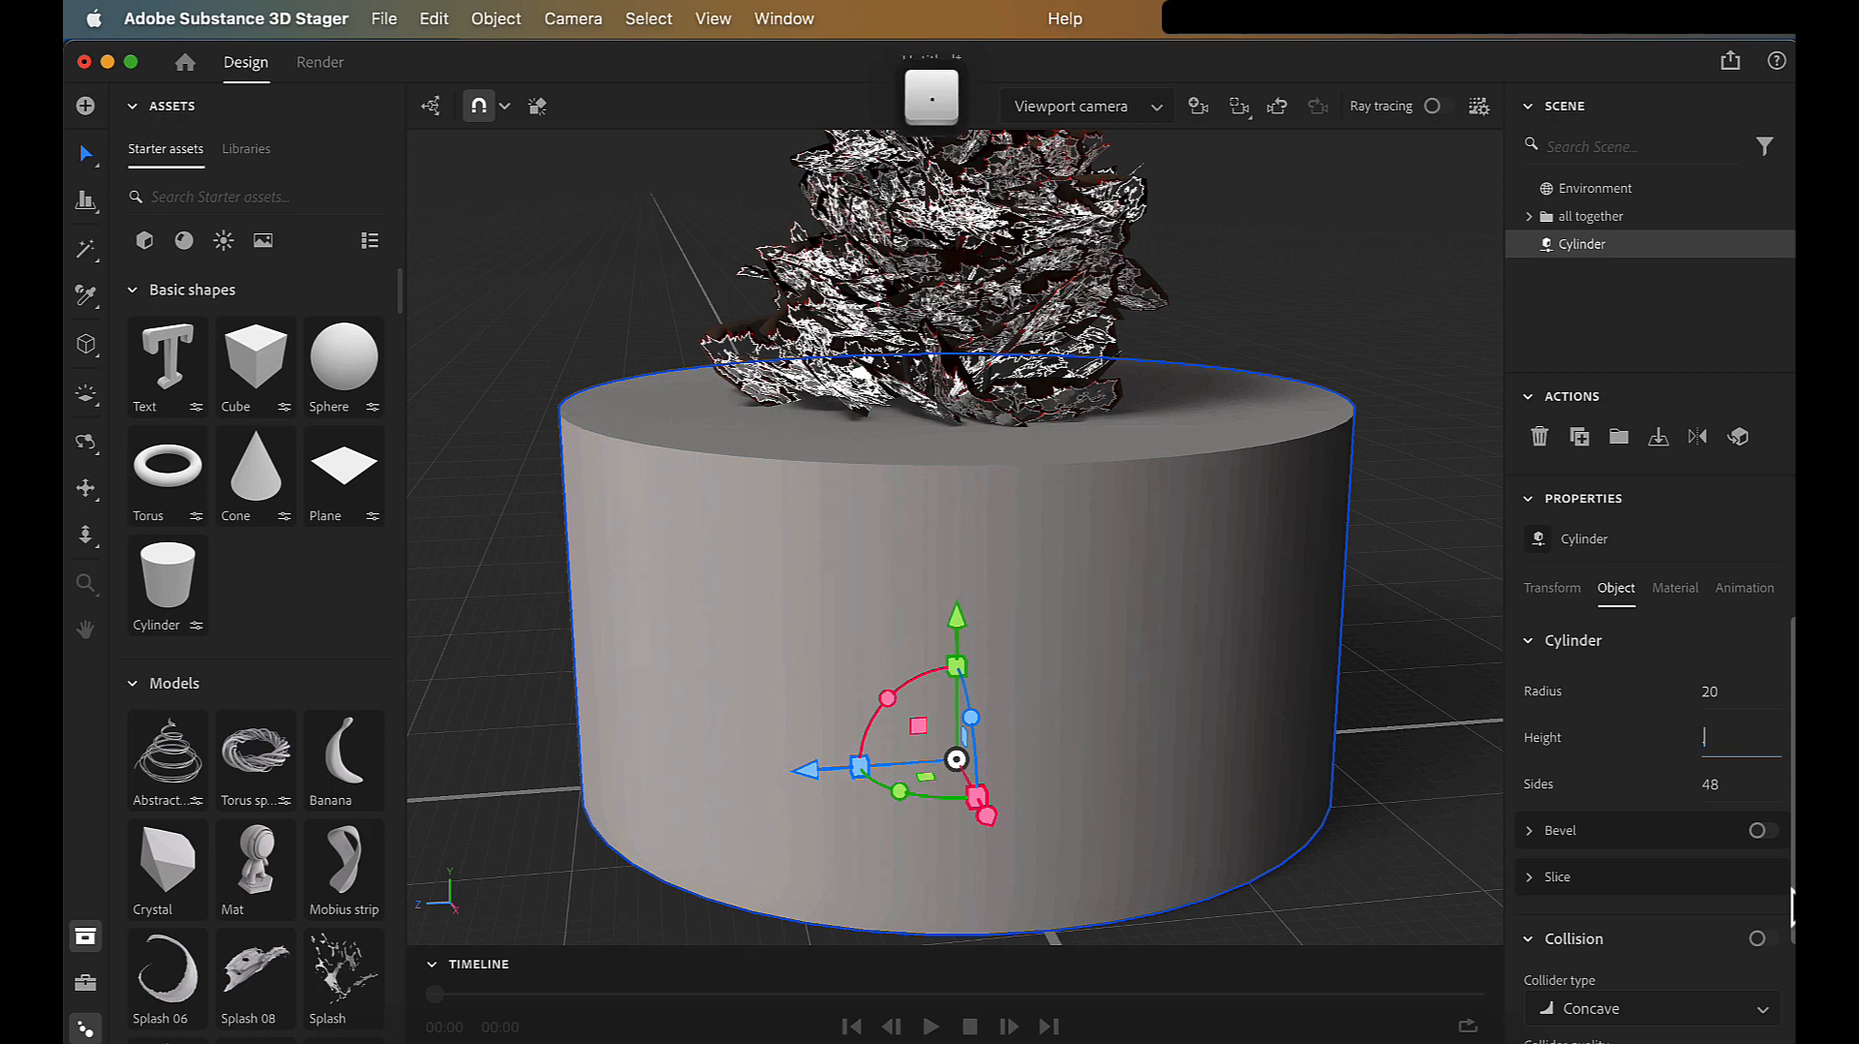
key(Return)
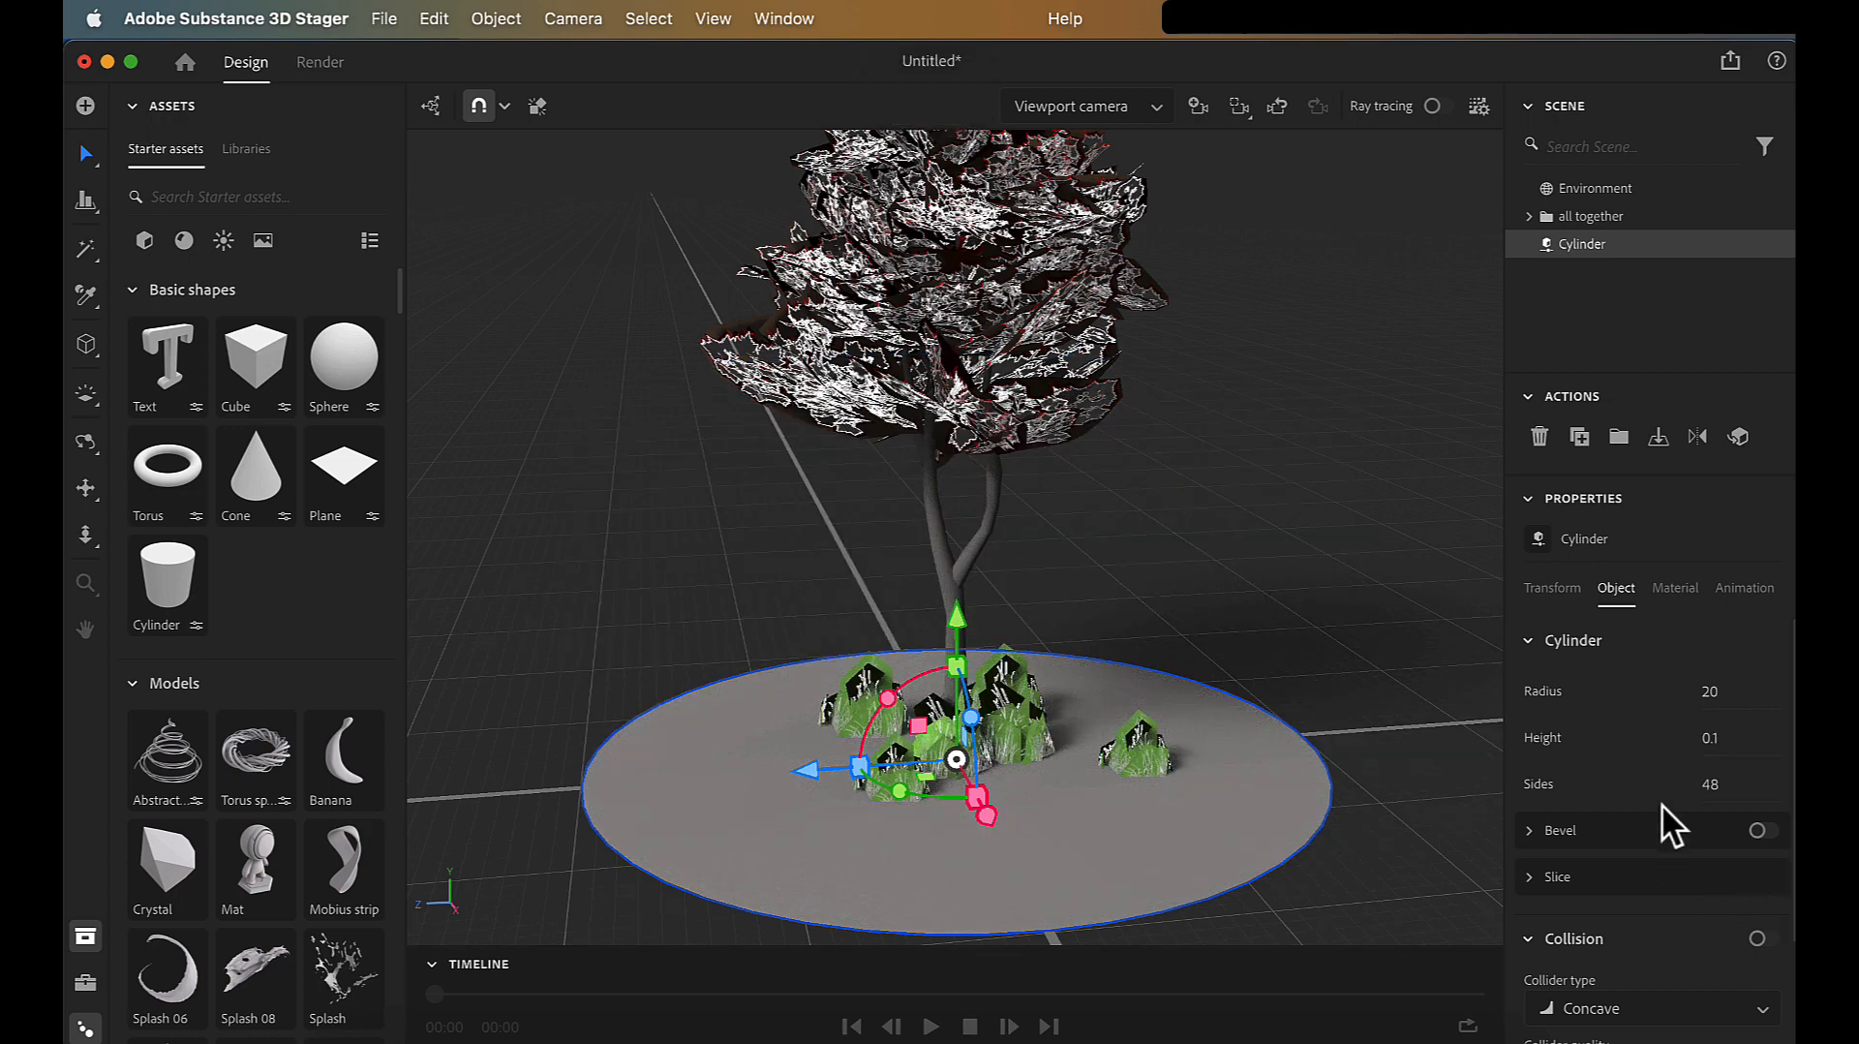
- Enable the bevel on the cylinder
scroll(1576, 788, down, 3)
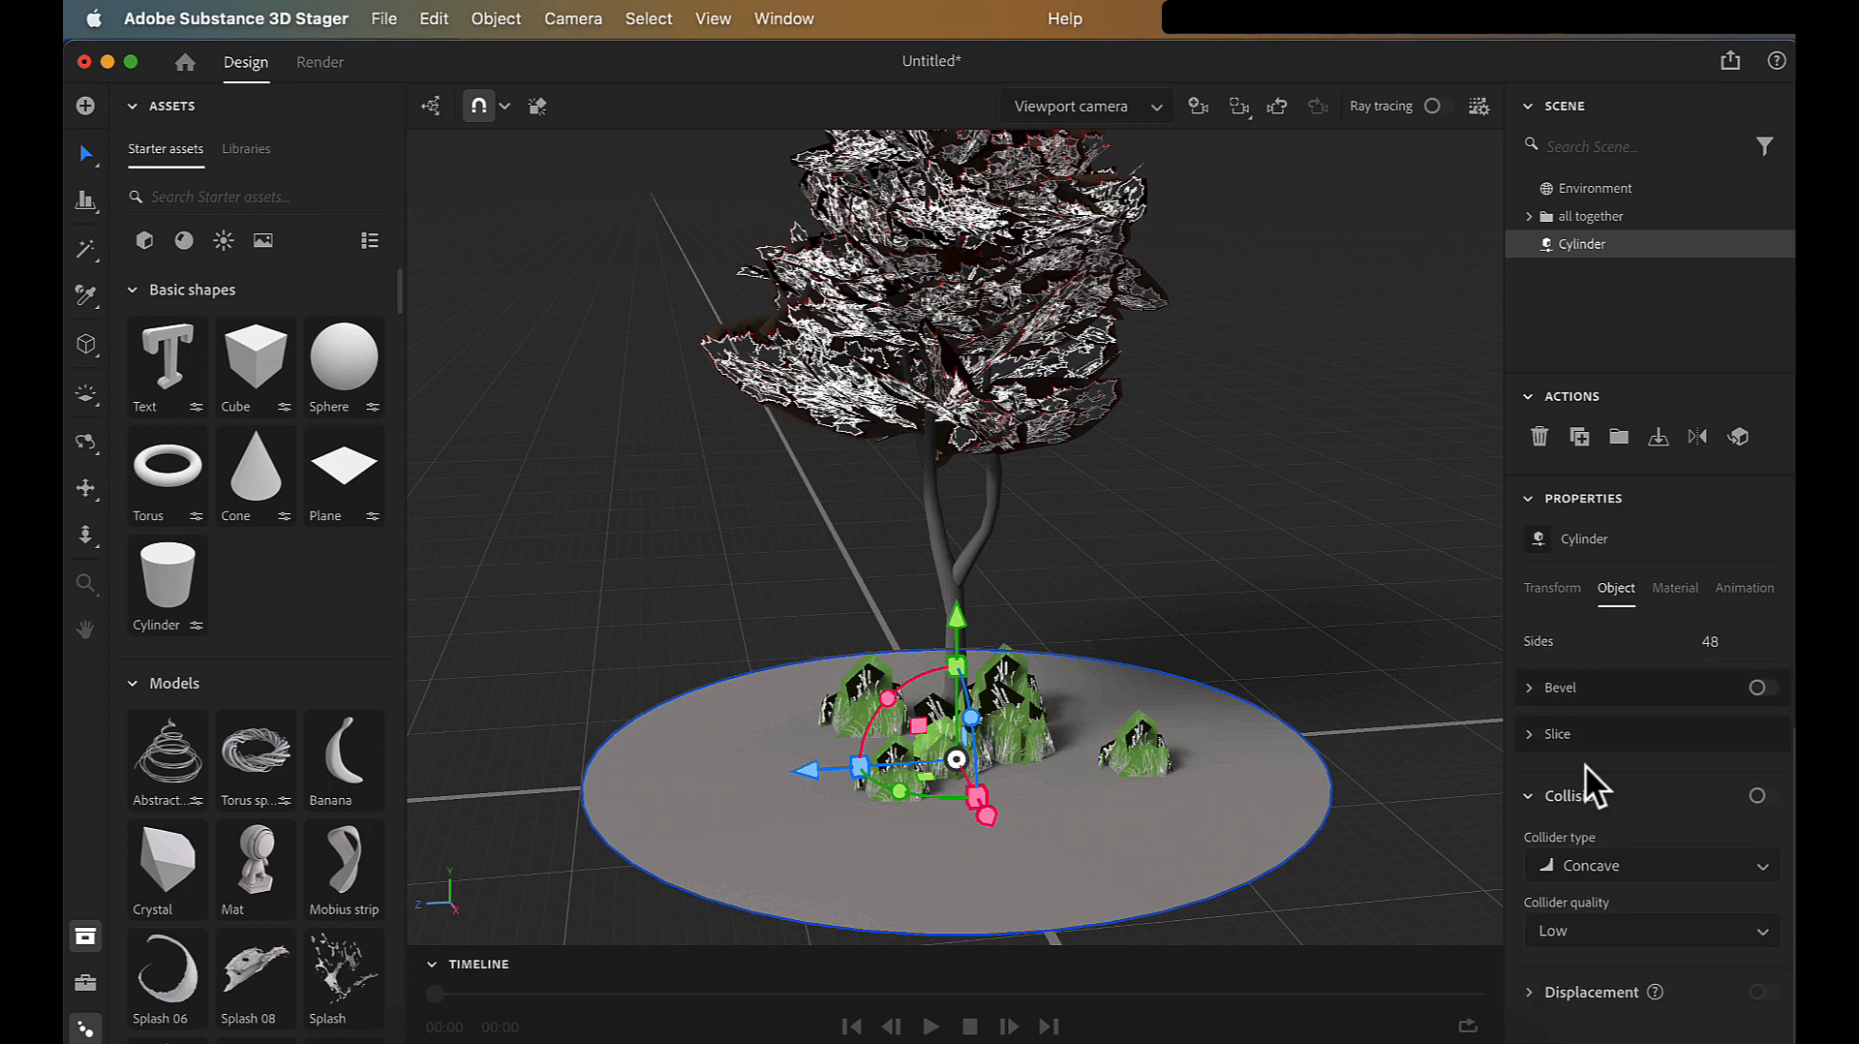
click(1758, 688)
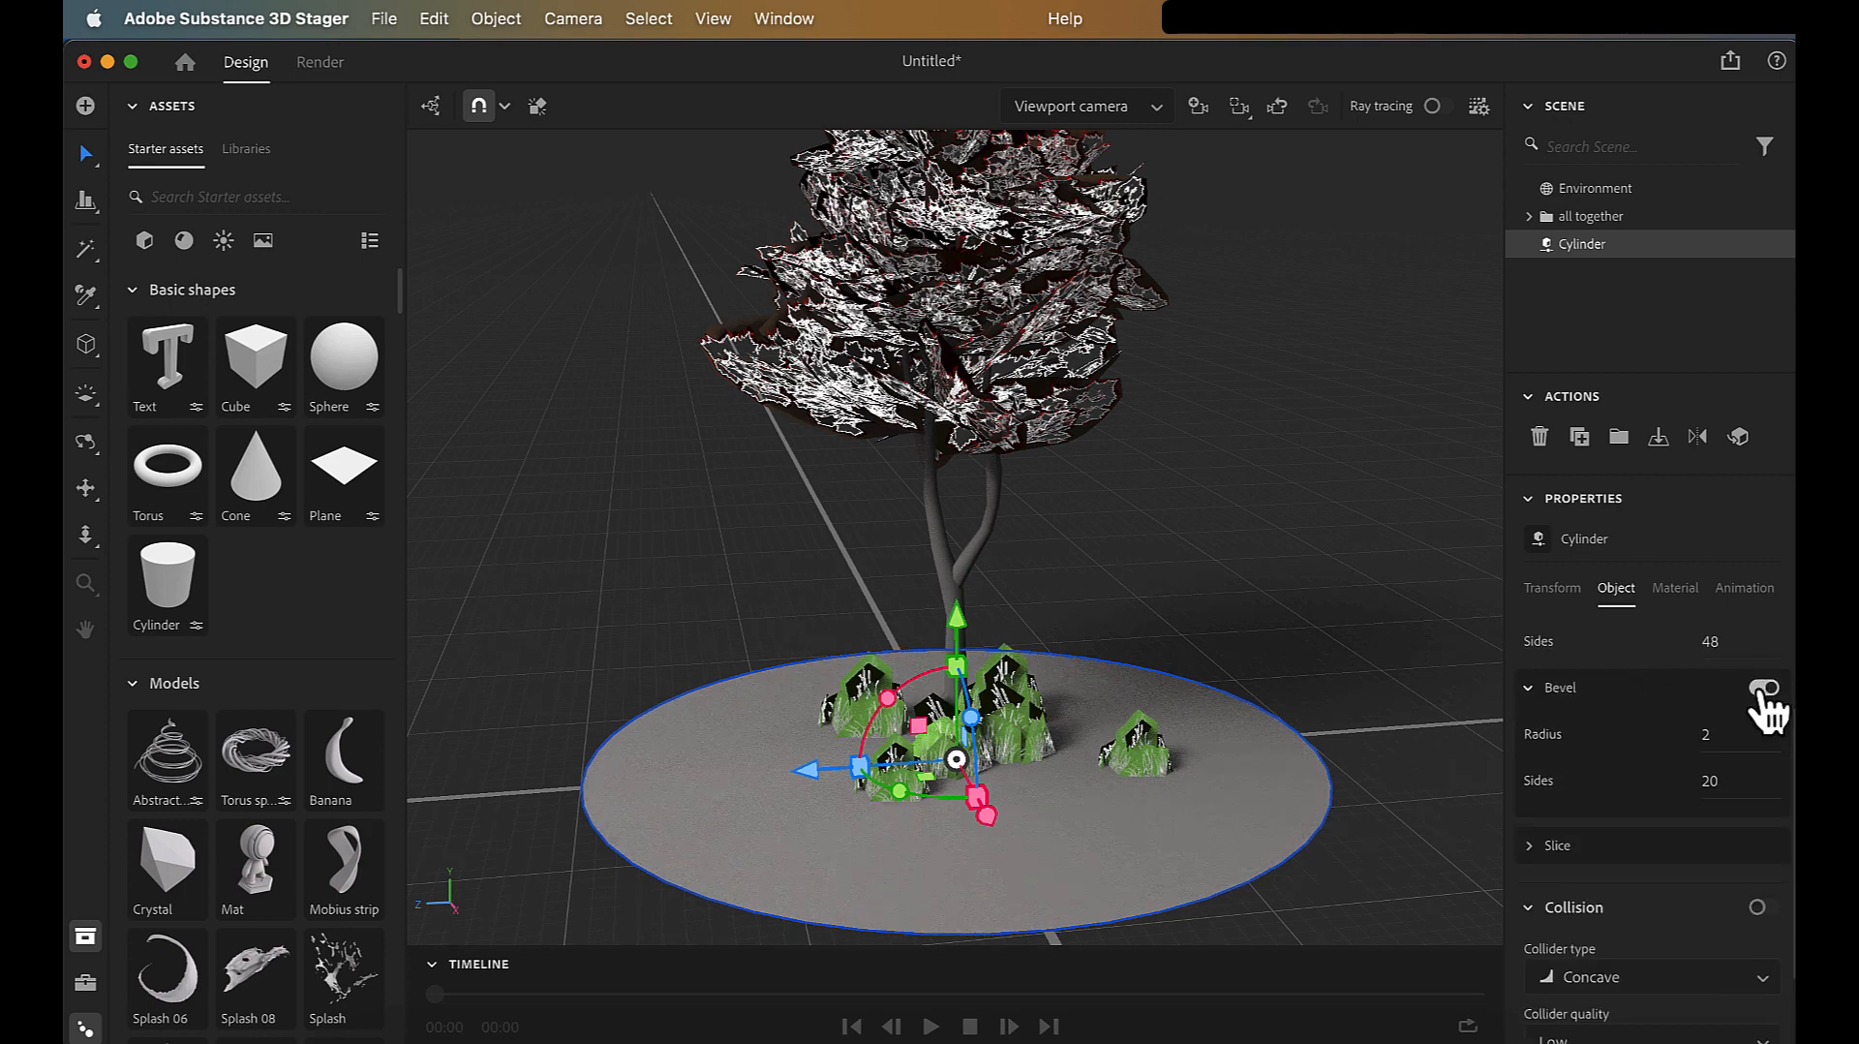
- Review the cylinder ground disc's object properties and its default material settings
click(479, 805)
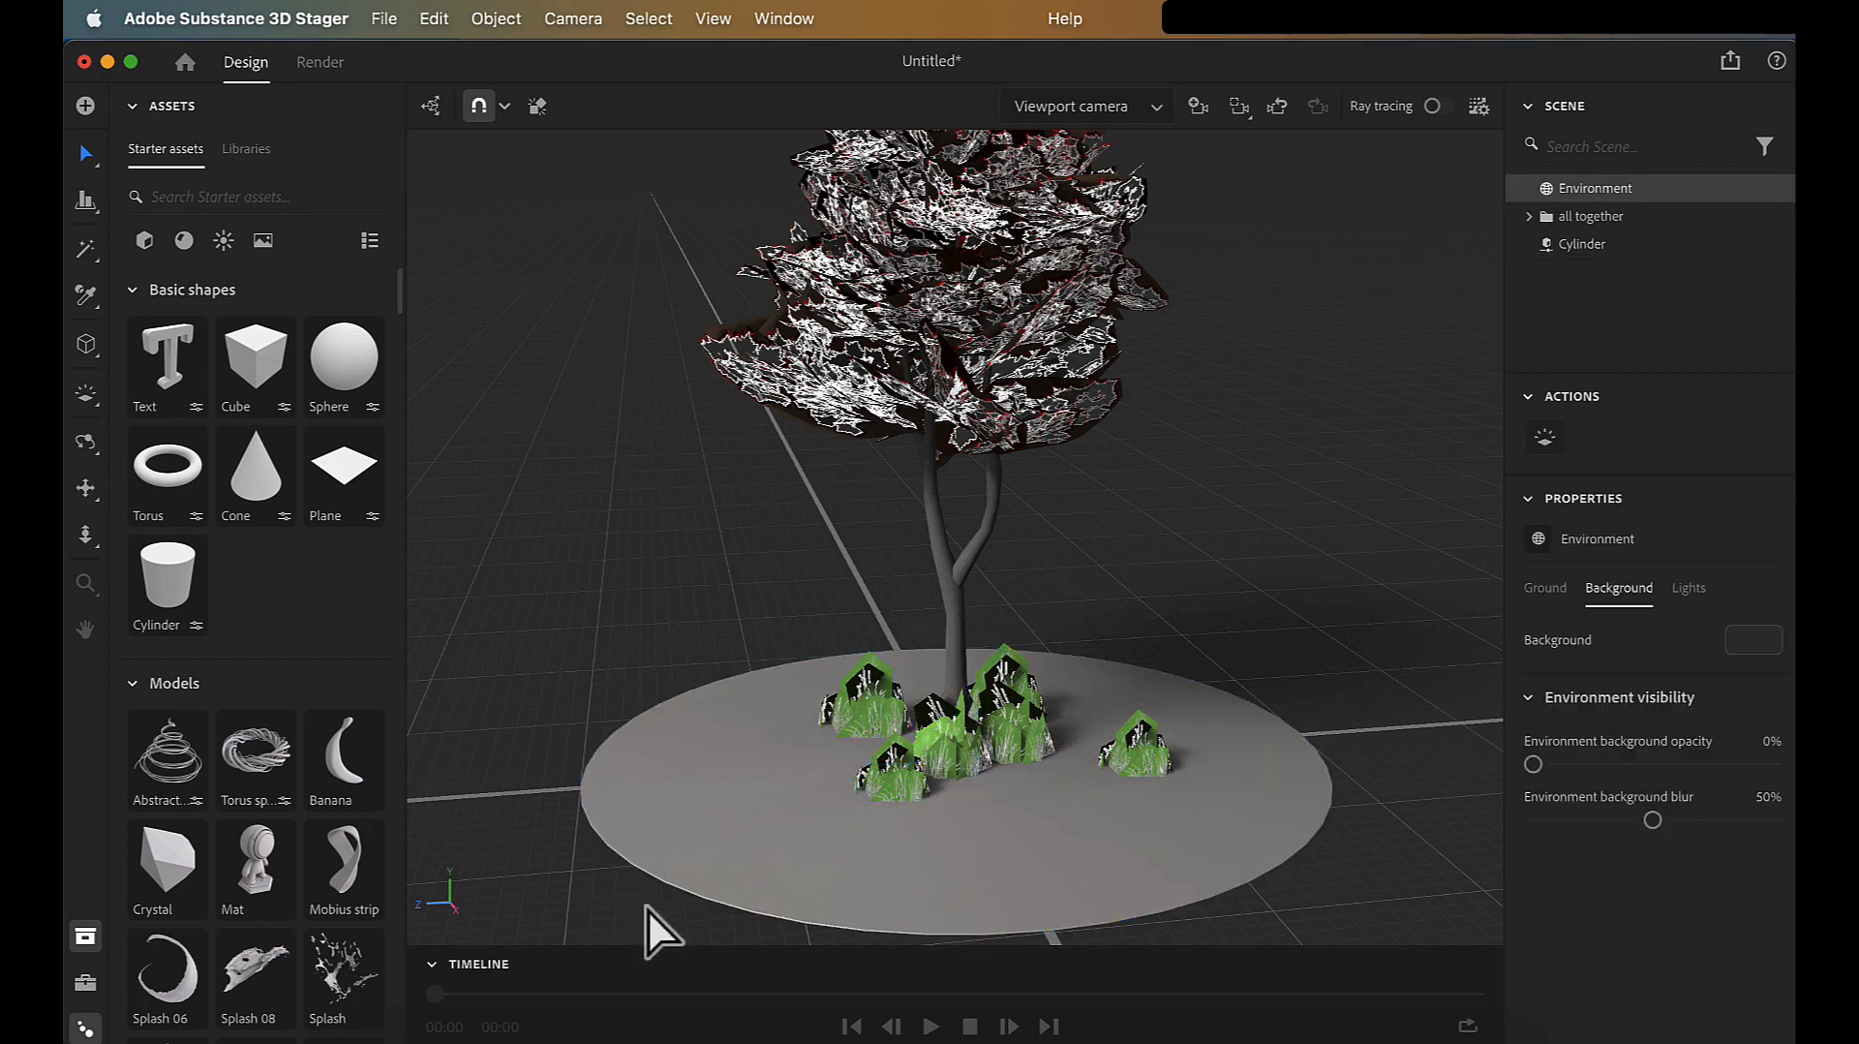
click(699, 865)
scroll(1623, 888, down, 5)
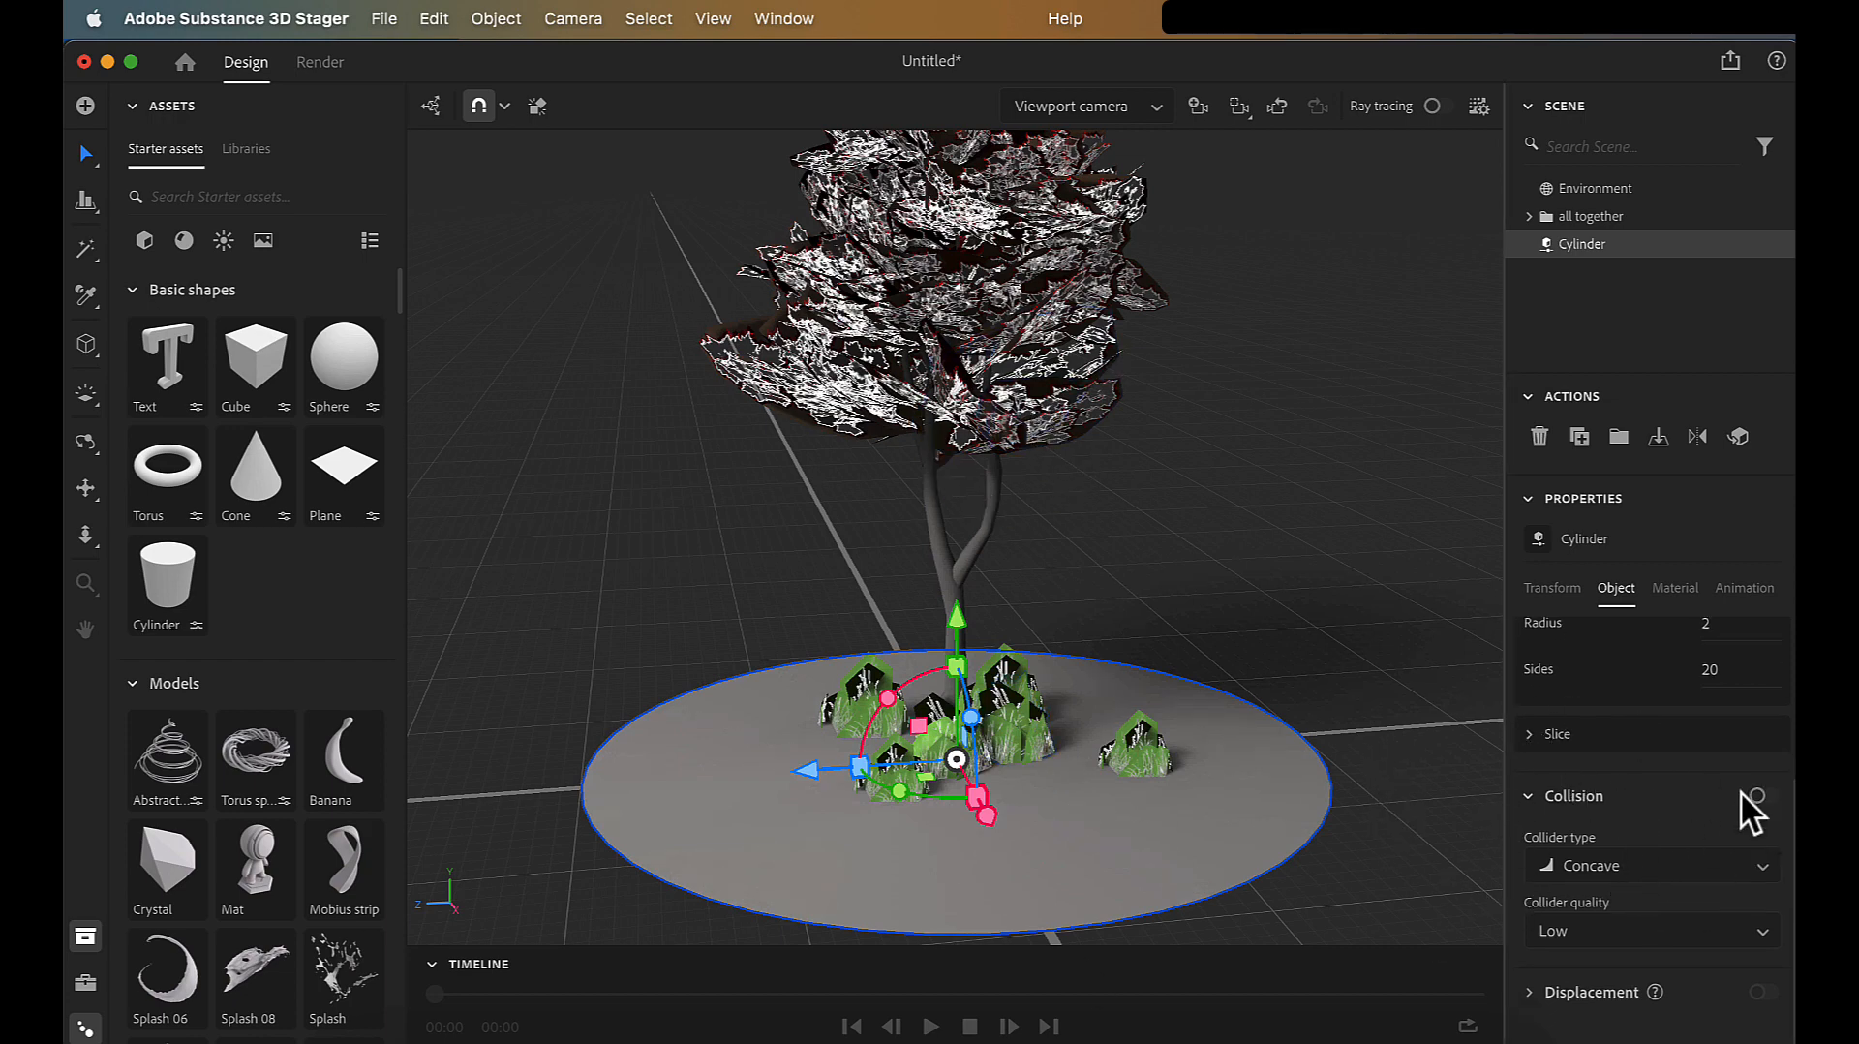
scroll(1682, 747, up, 3)
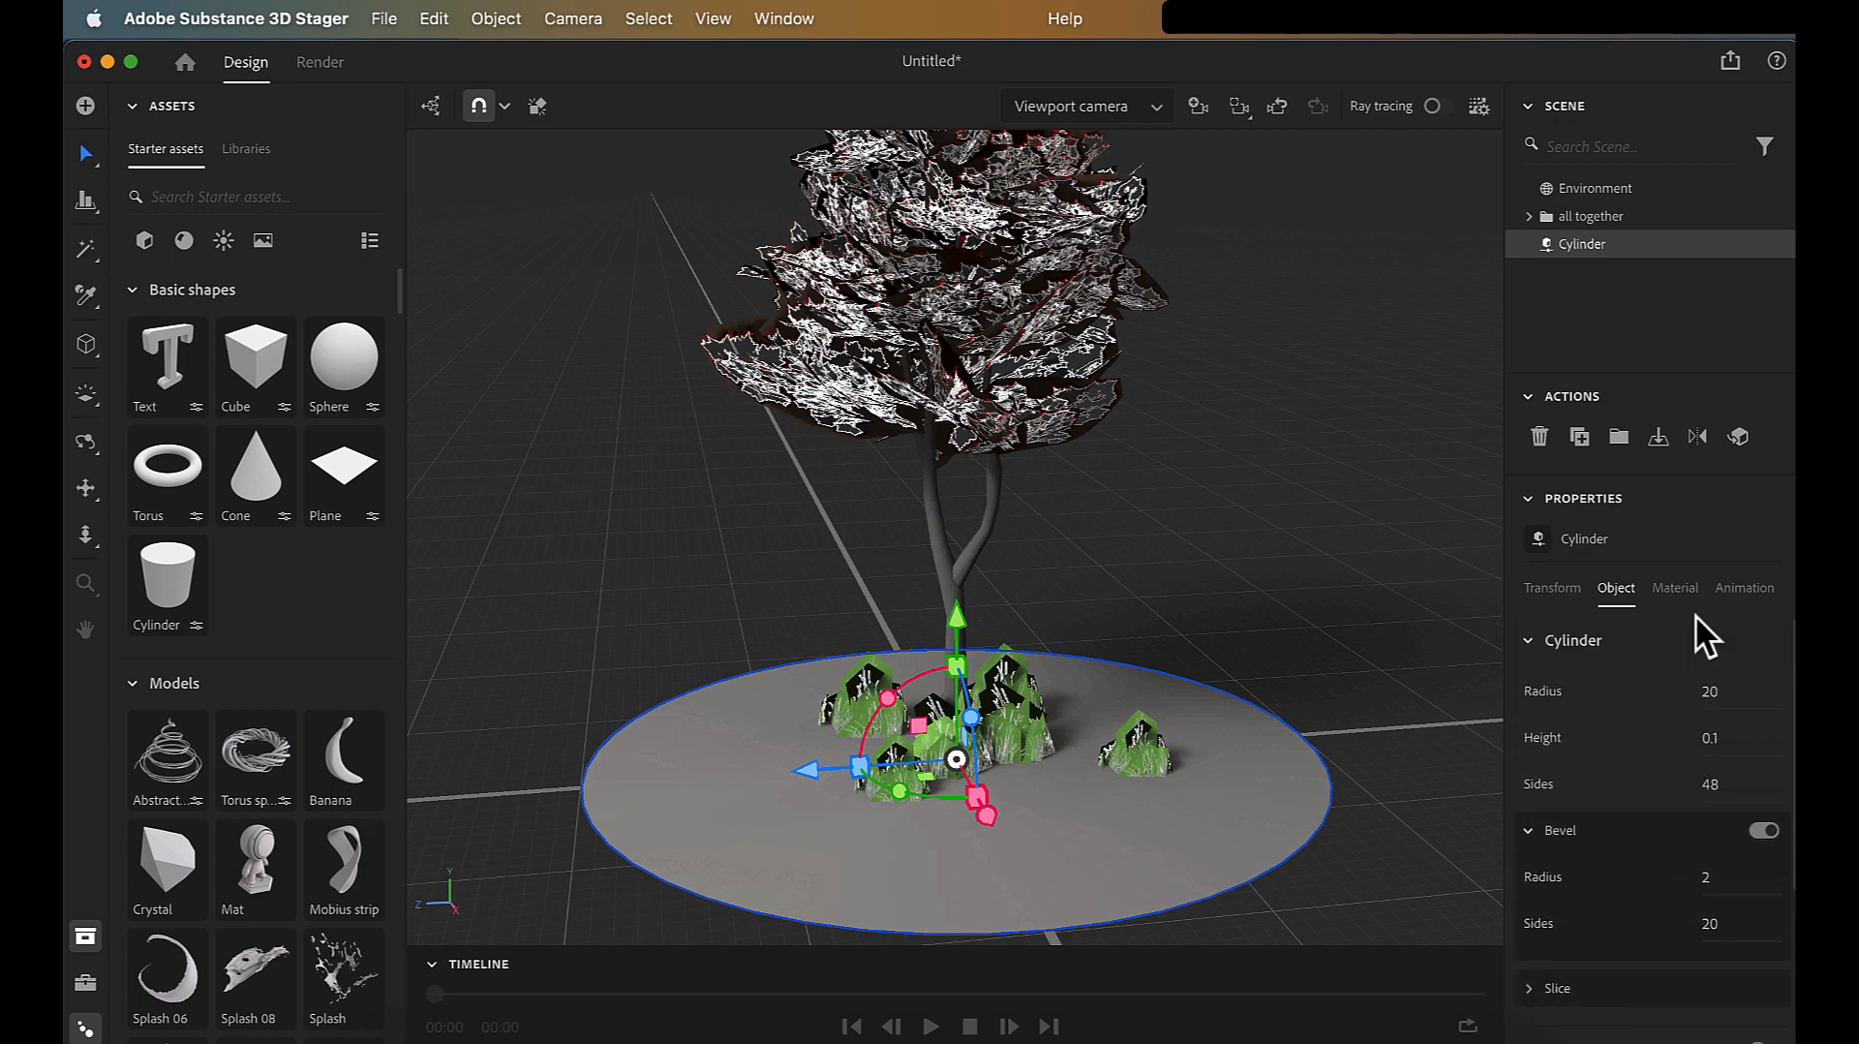
click(1688, 588)
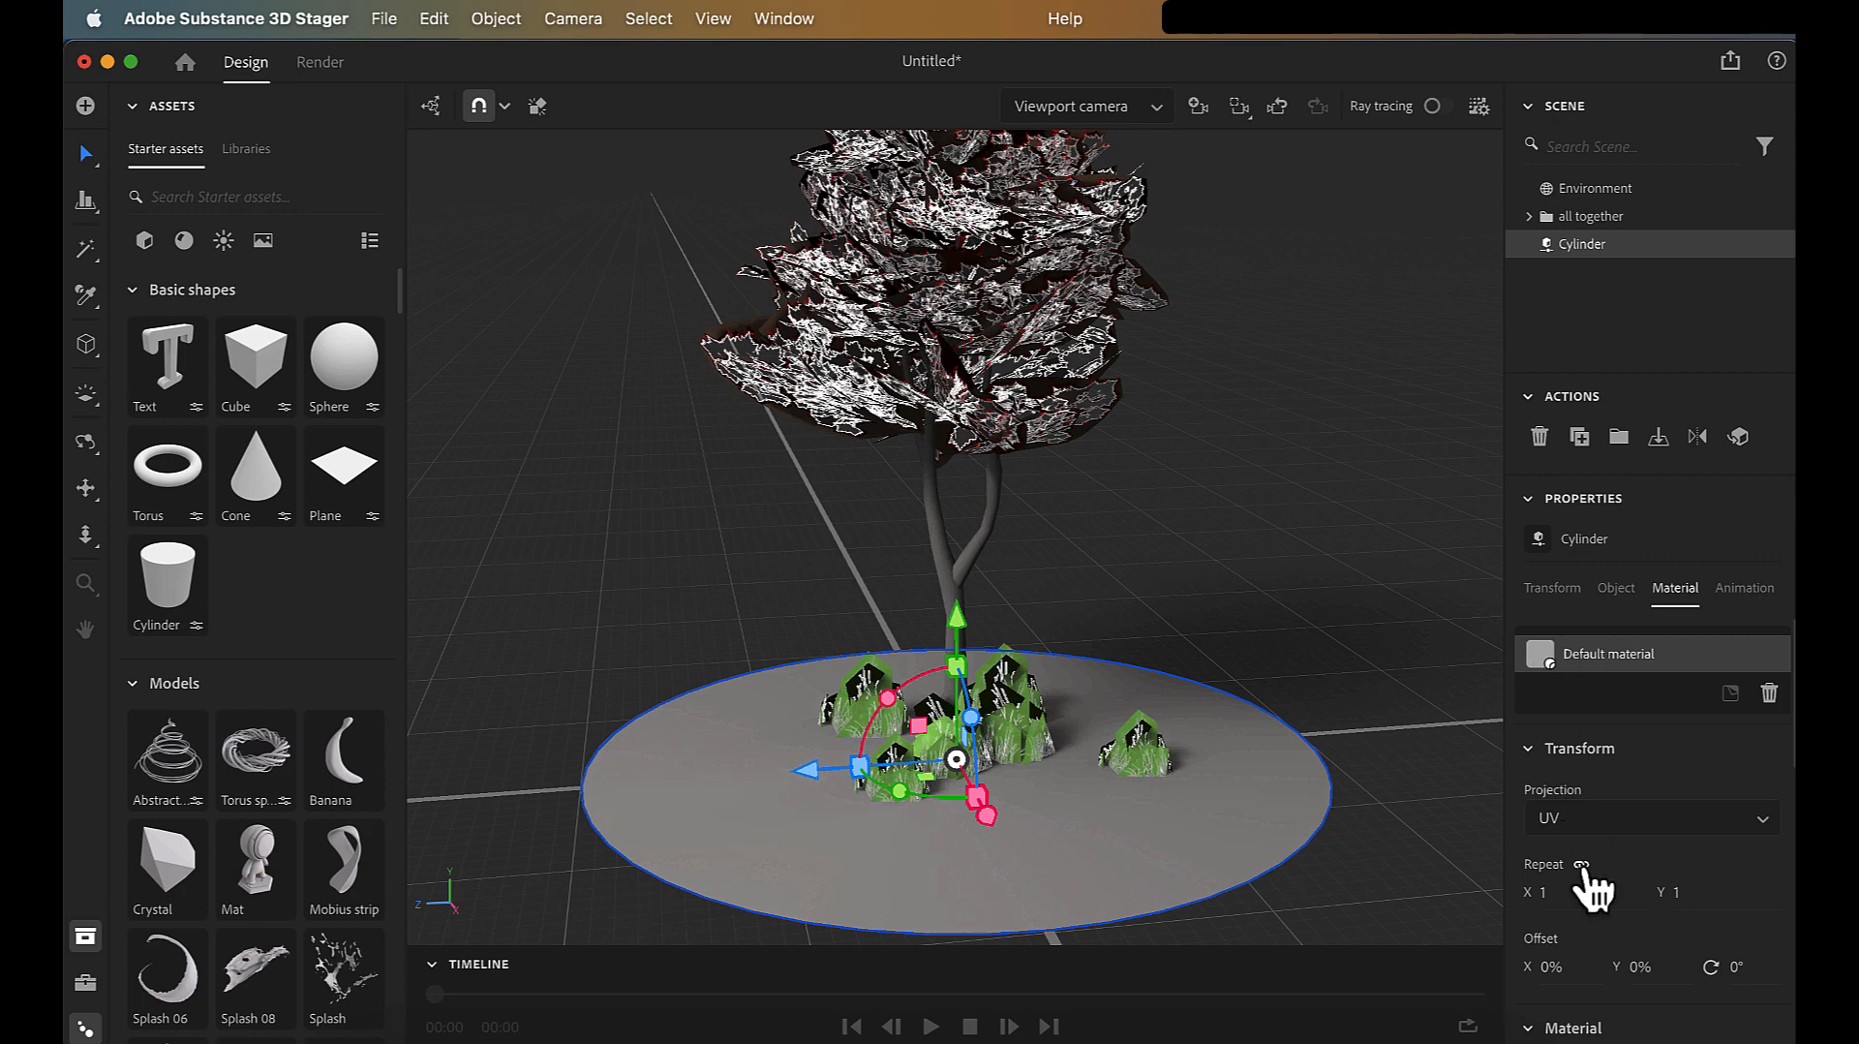
scroll(1624, 852, down, 1)
scroll(1626, 852, down, 5)
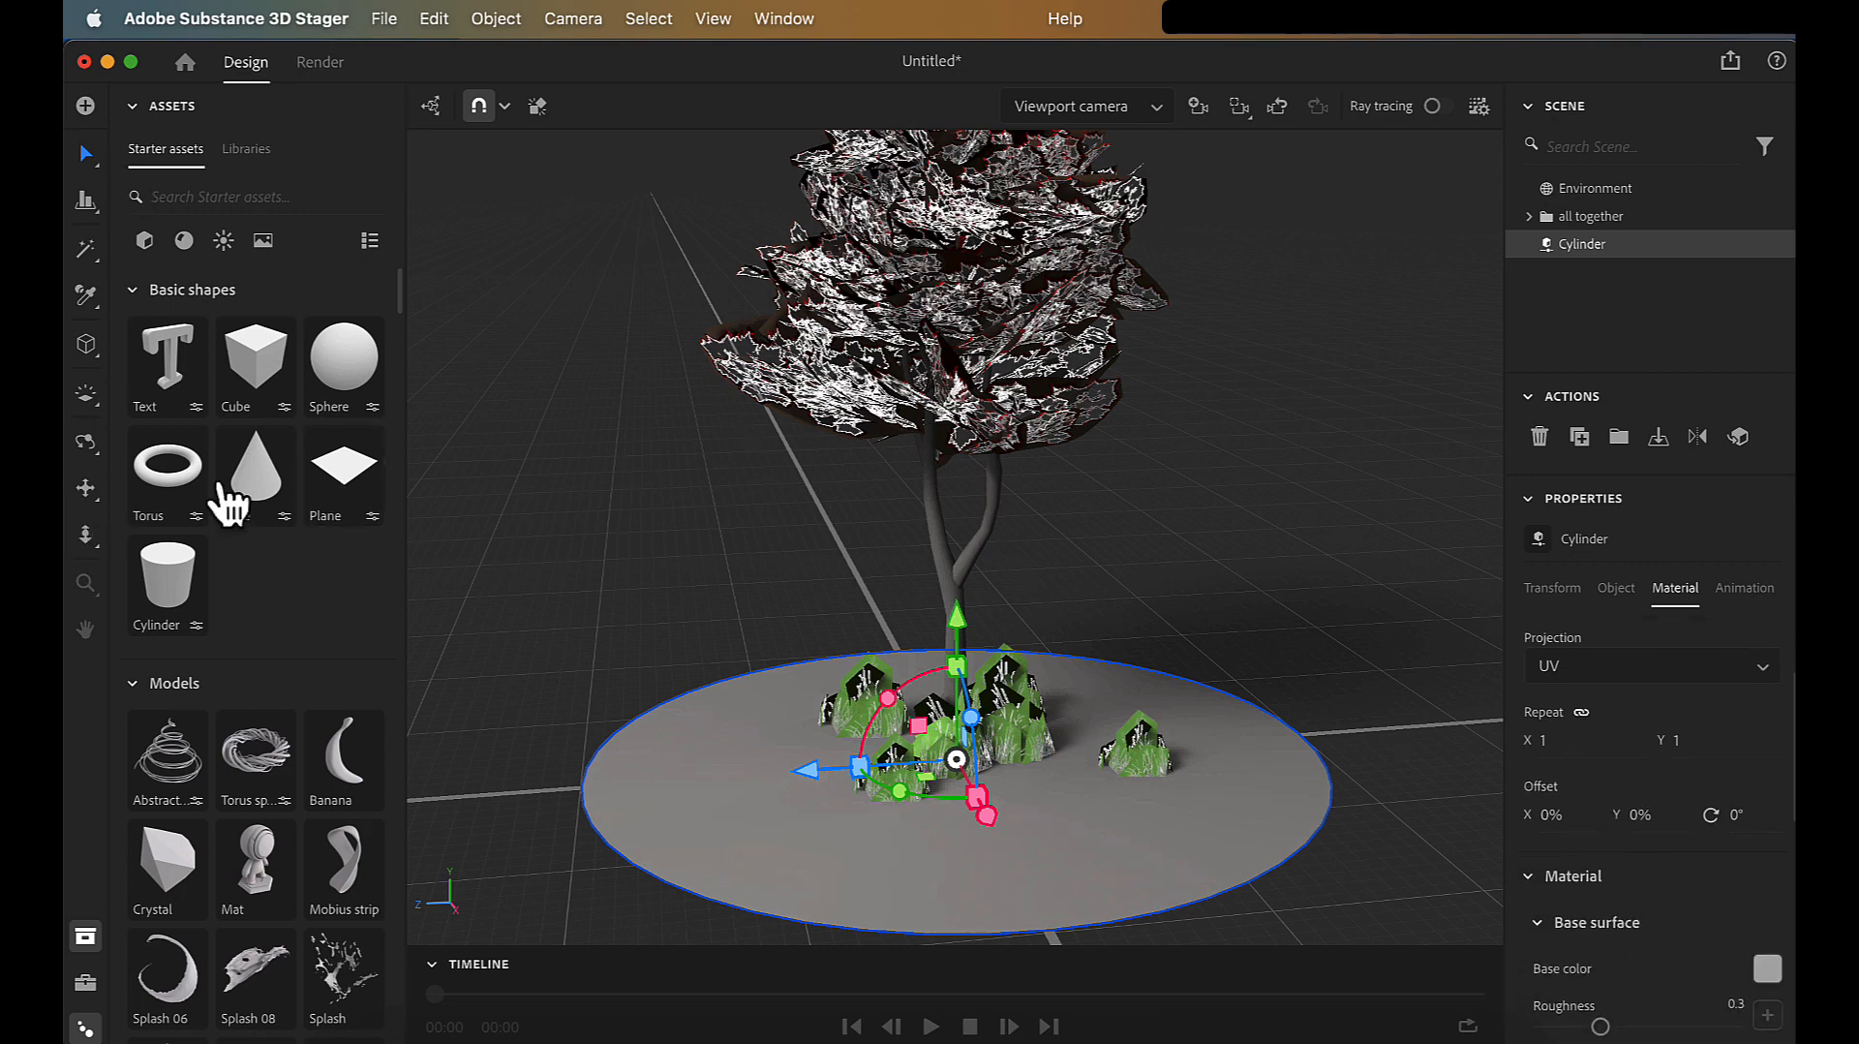
- Browse the starter 3D models to see which objects are available for the scene
click(145, 240)
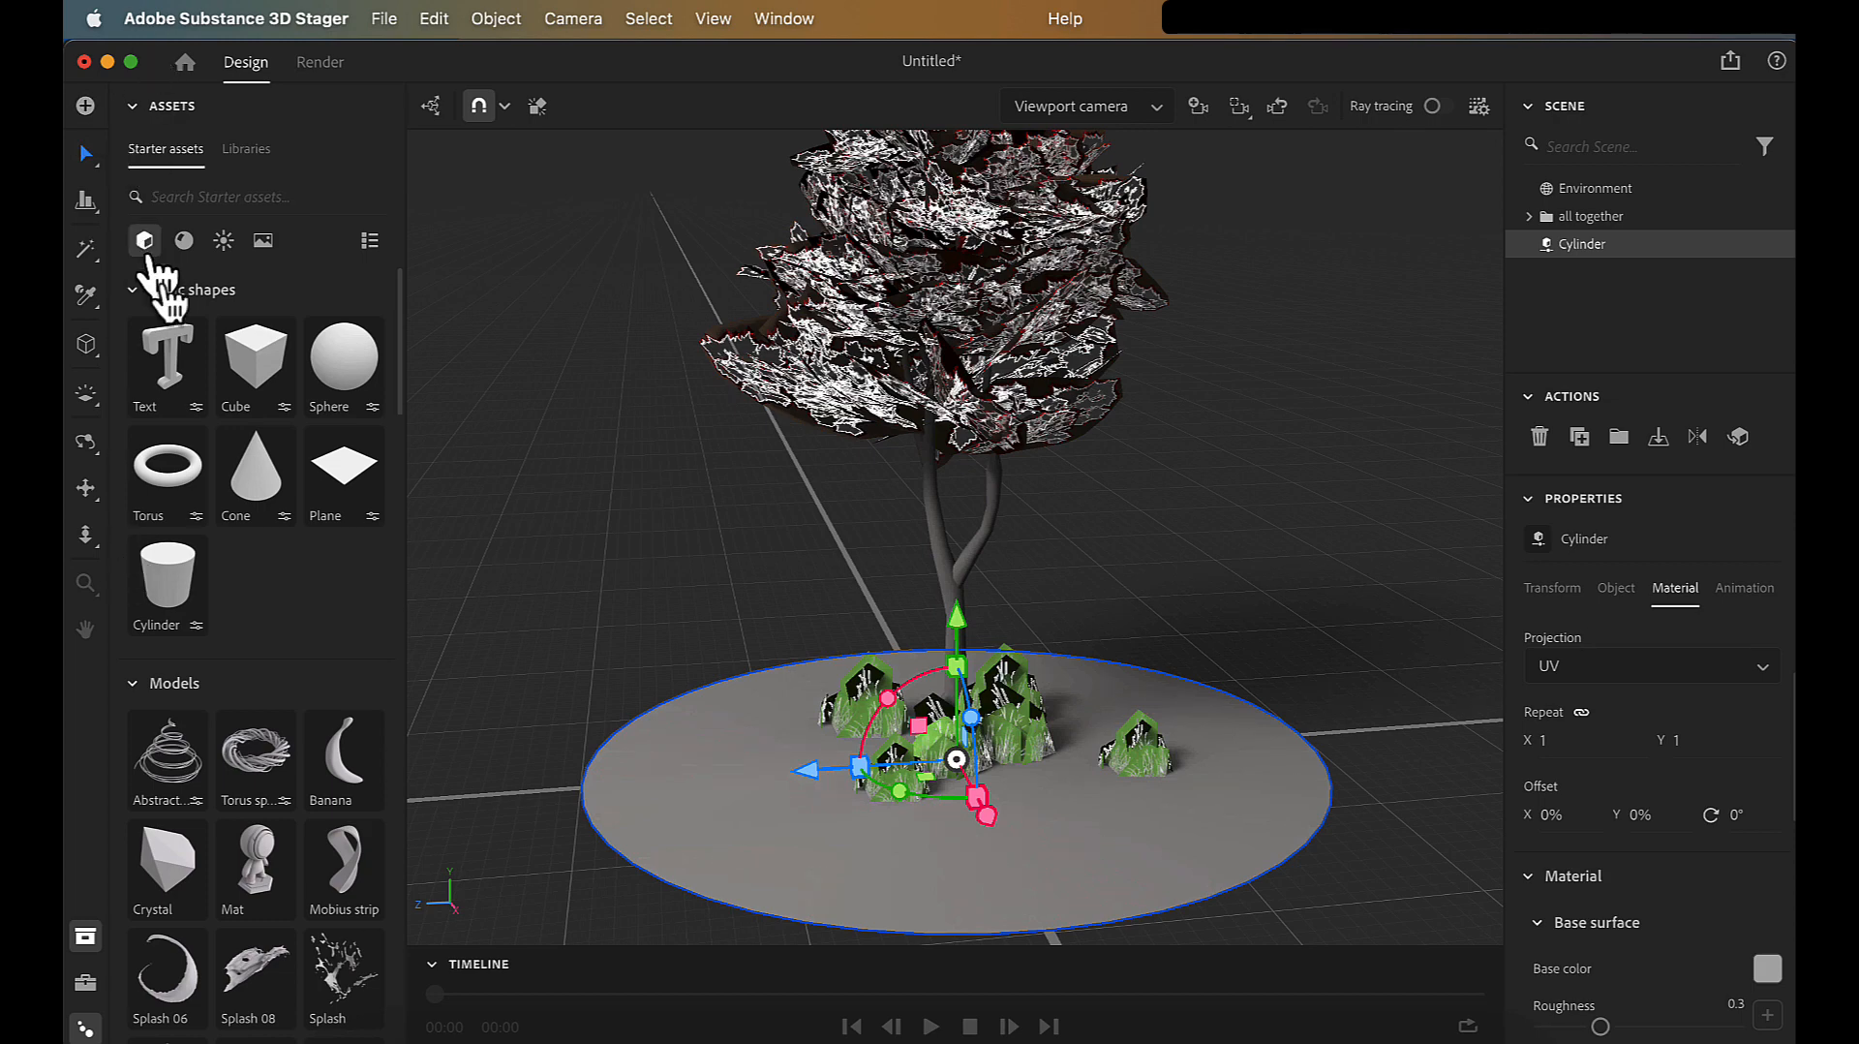
scroll(258, 637, down, 3)
scroll(258, 637, down, 10)
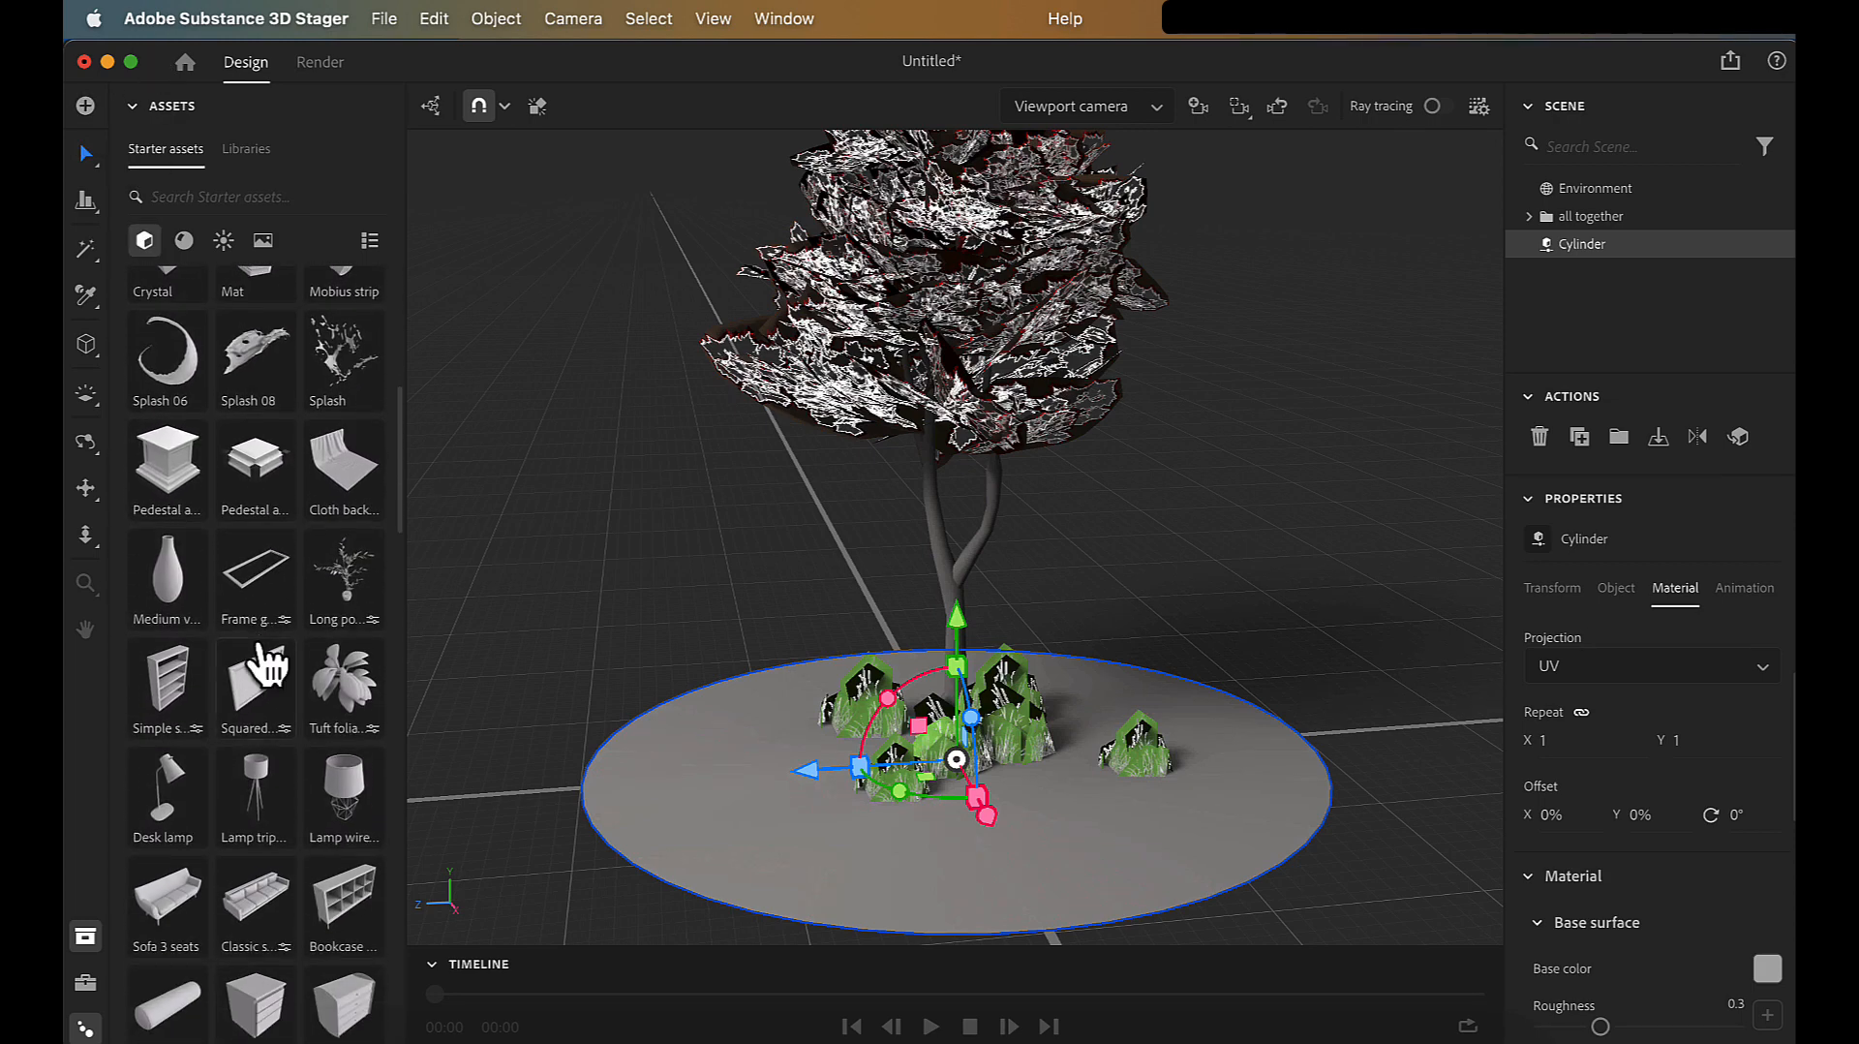
scroll(268, 664, down, 5)
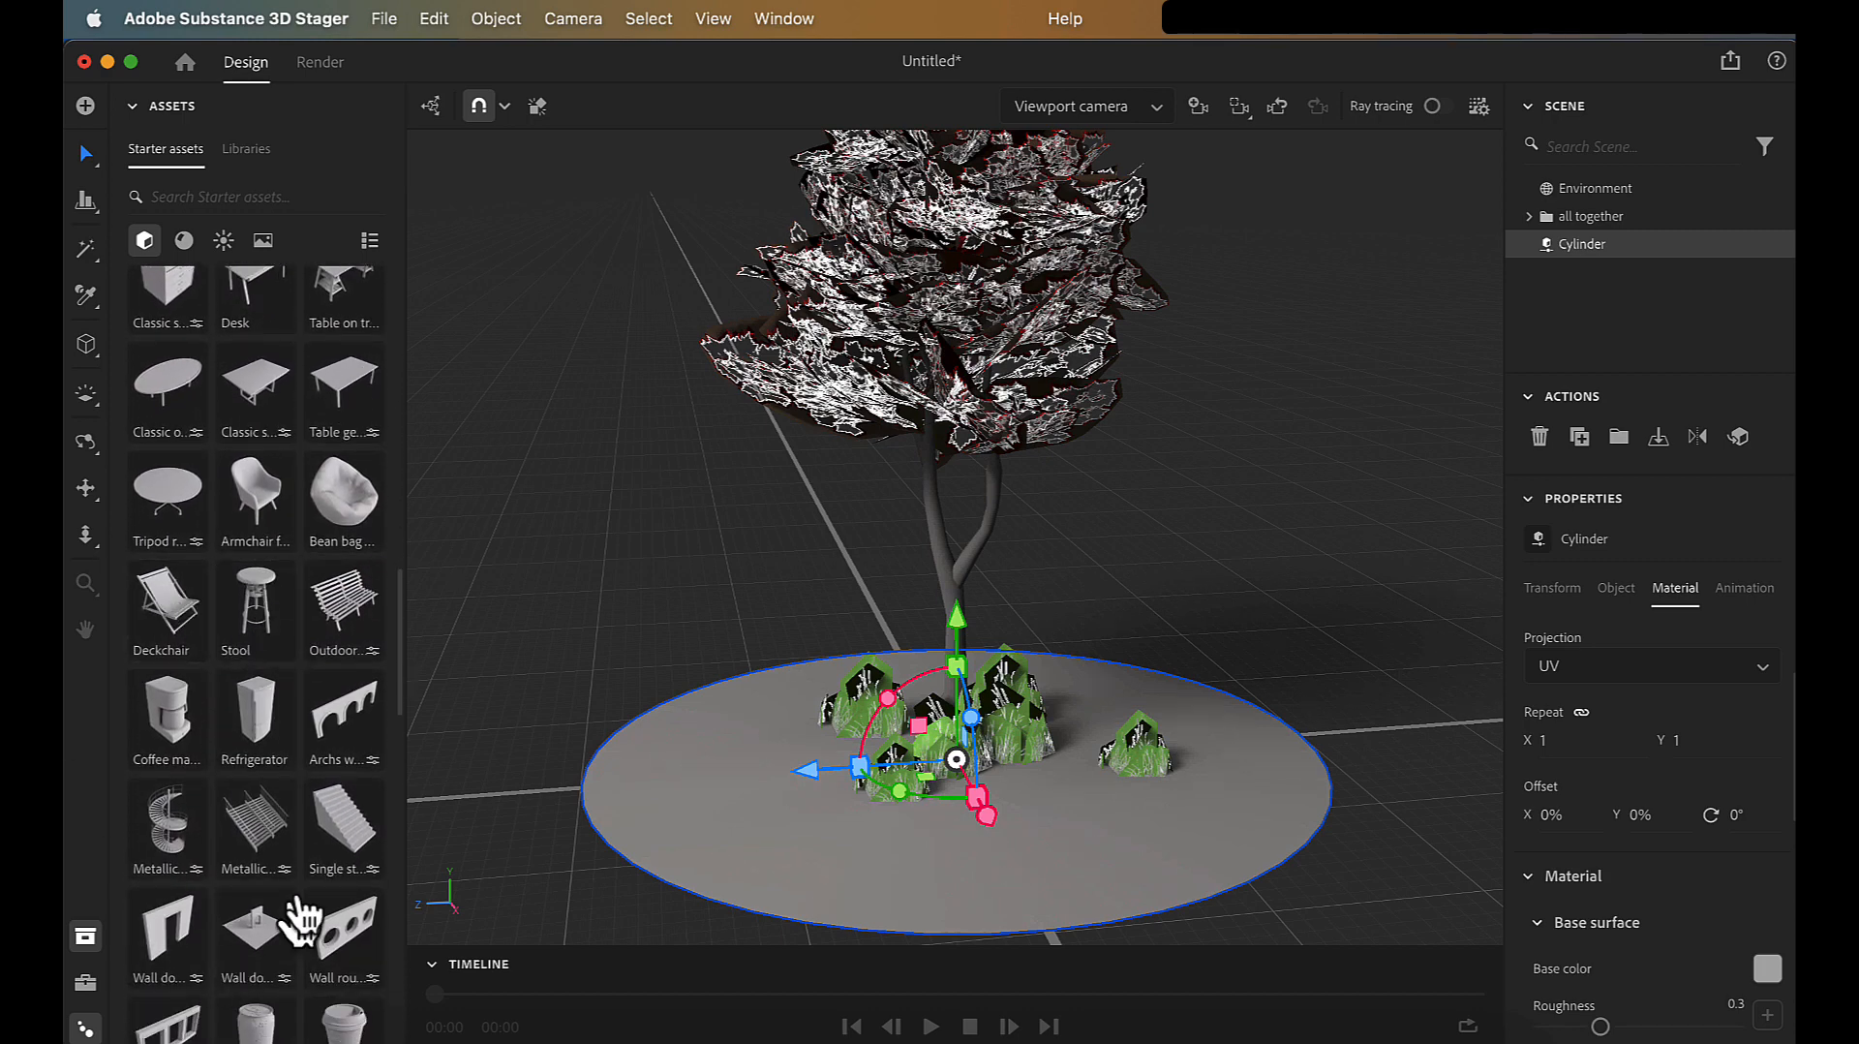
scroll(298, 895, down, 3)
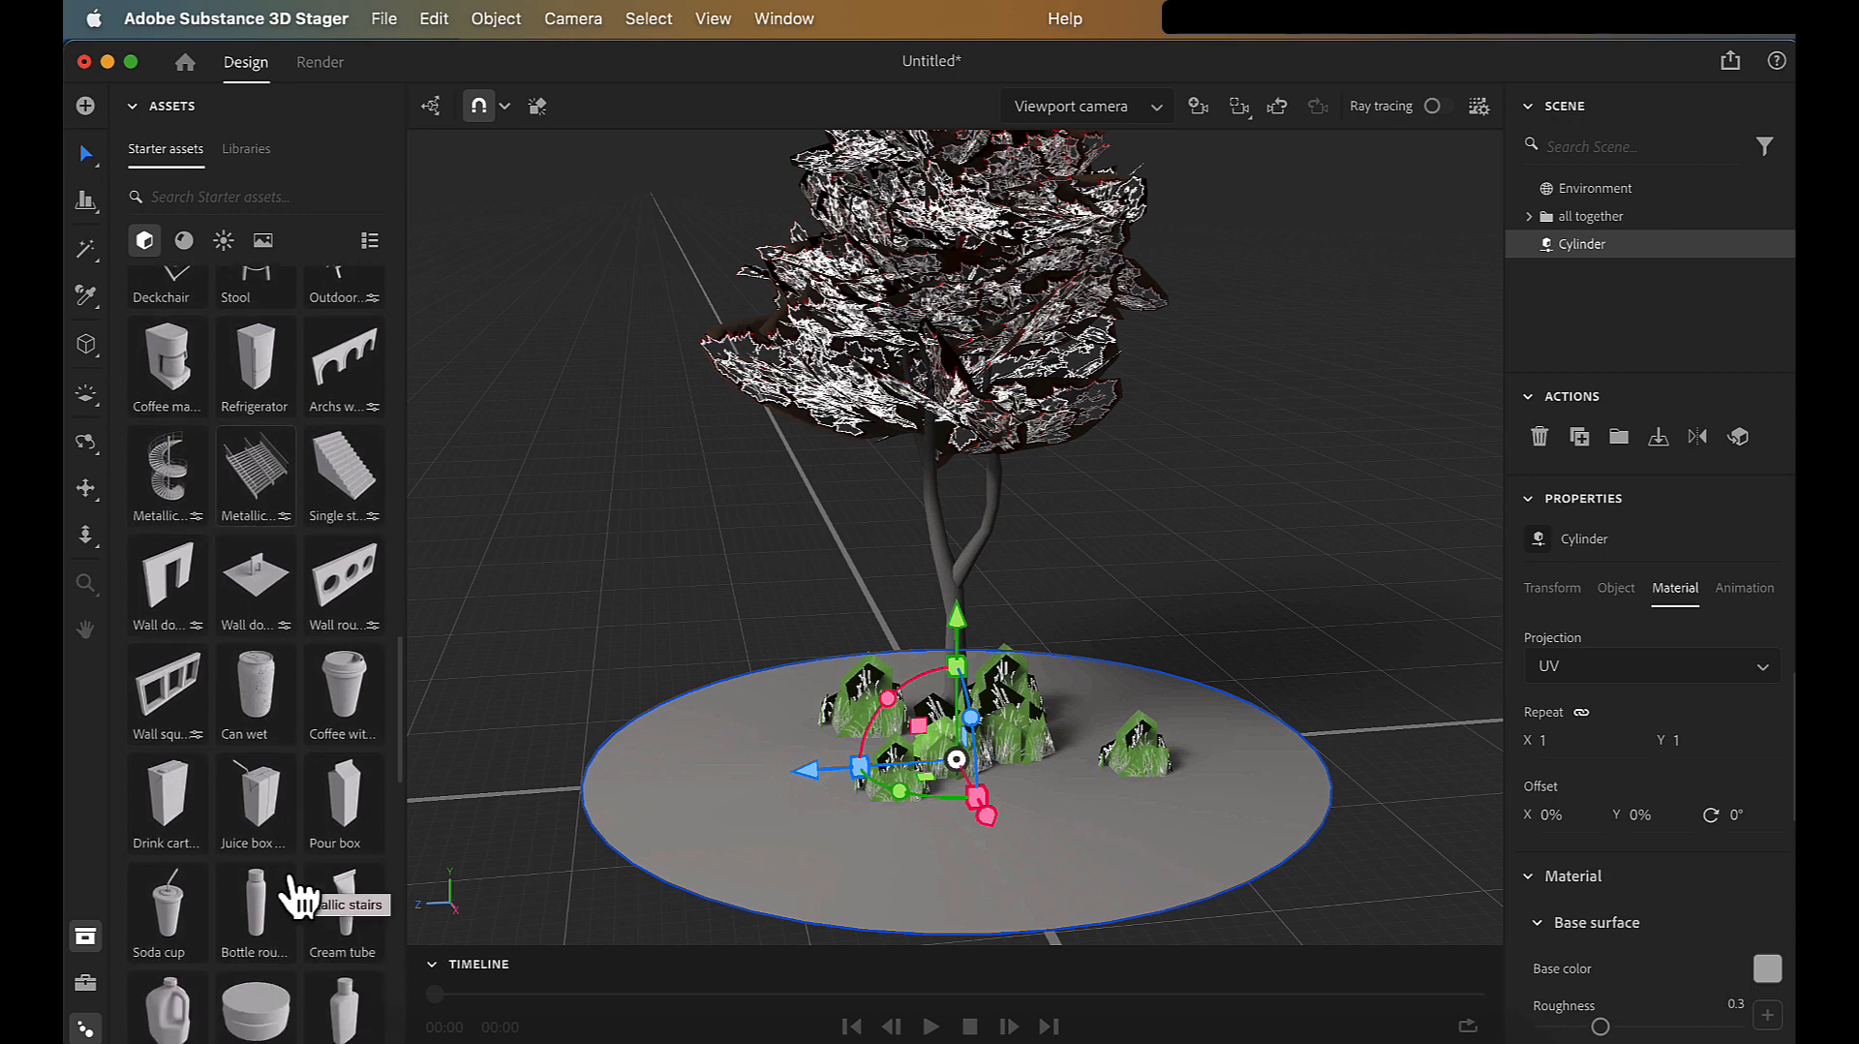
scroll(299, 891, down, 1)
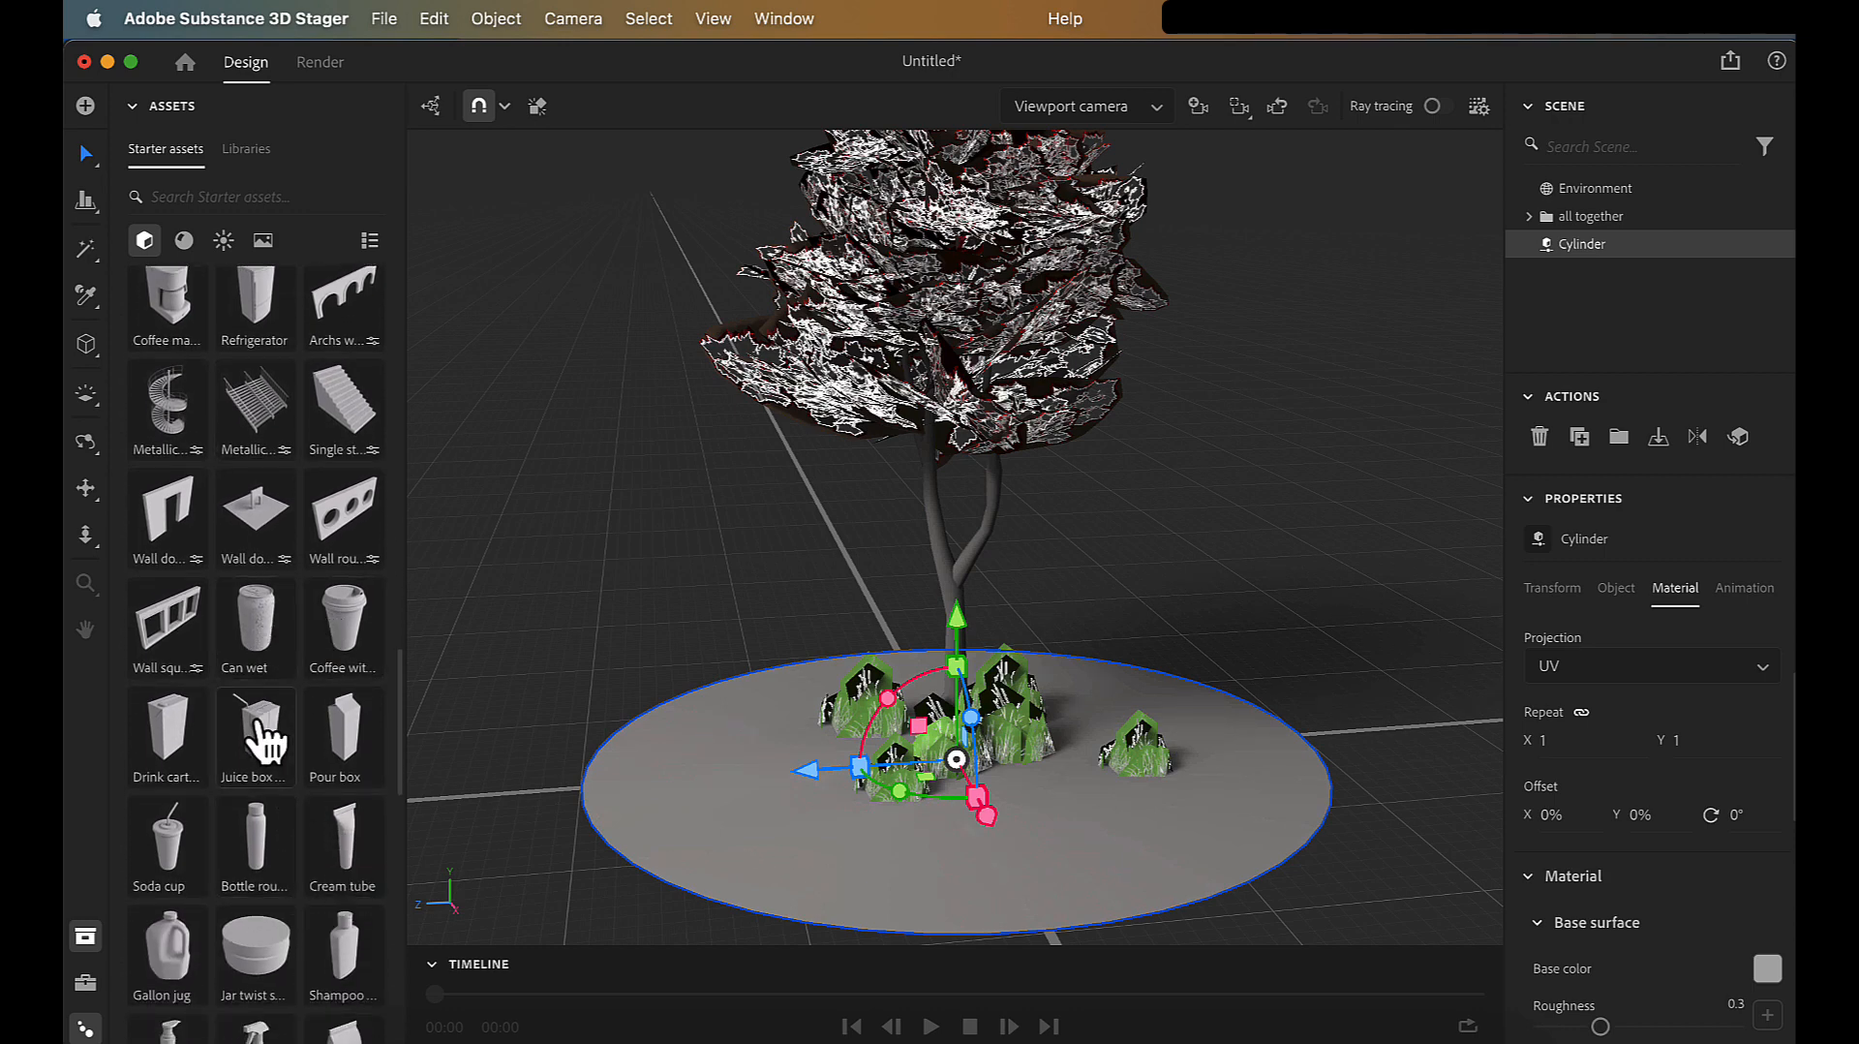
scroll(258, 733, down, 5)
scroll(258, 736, down, 10)
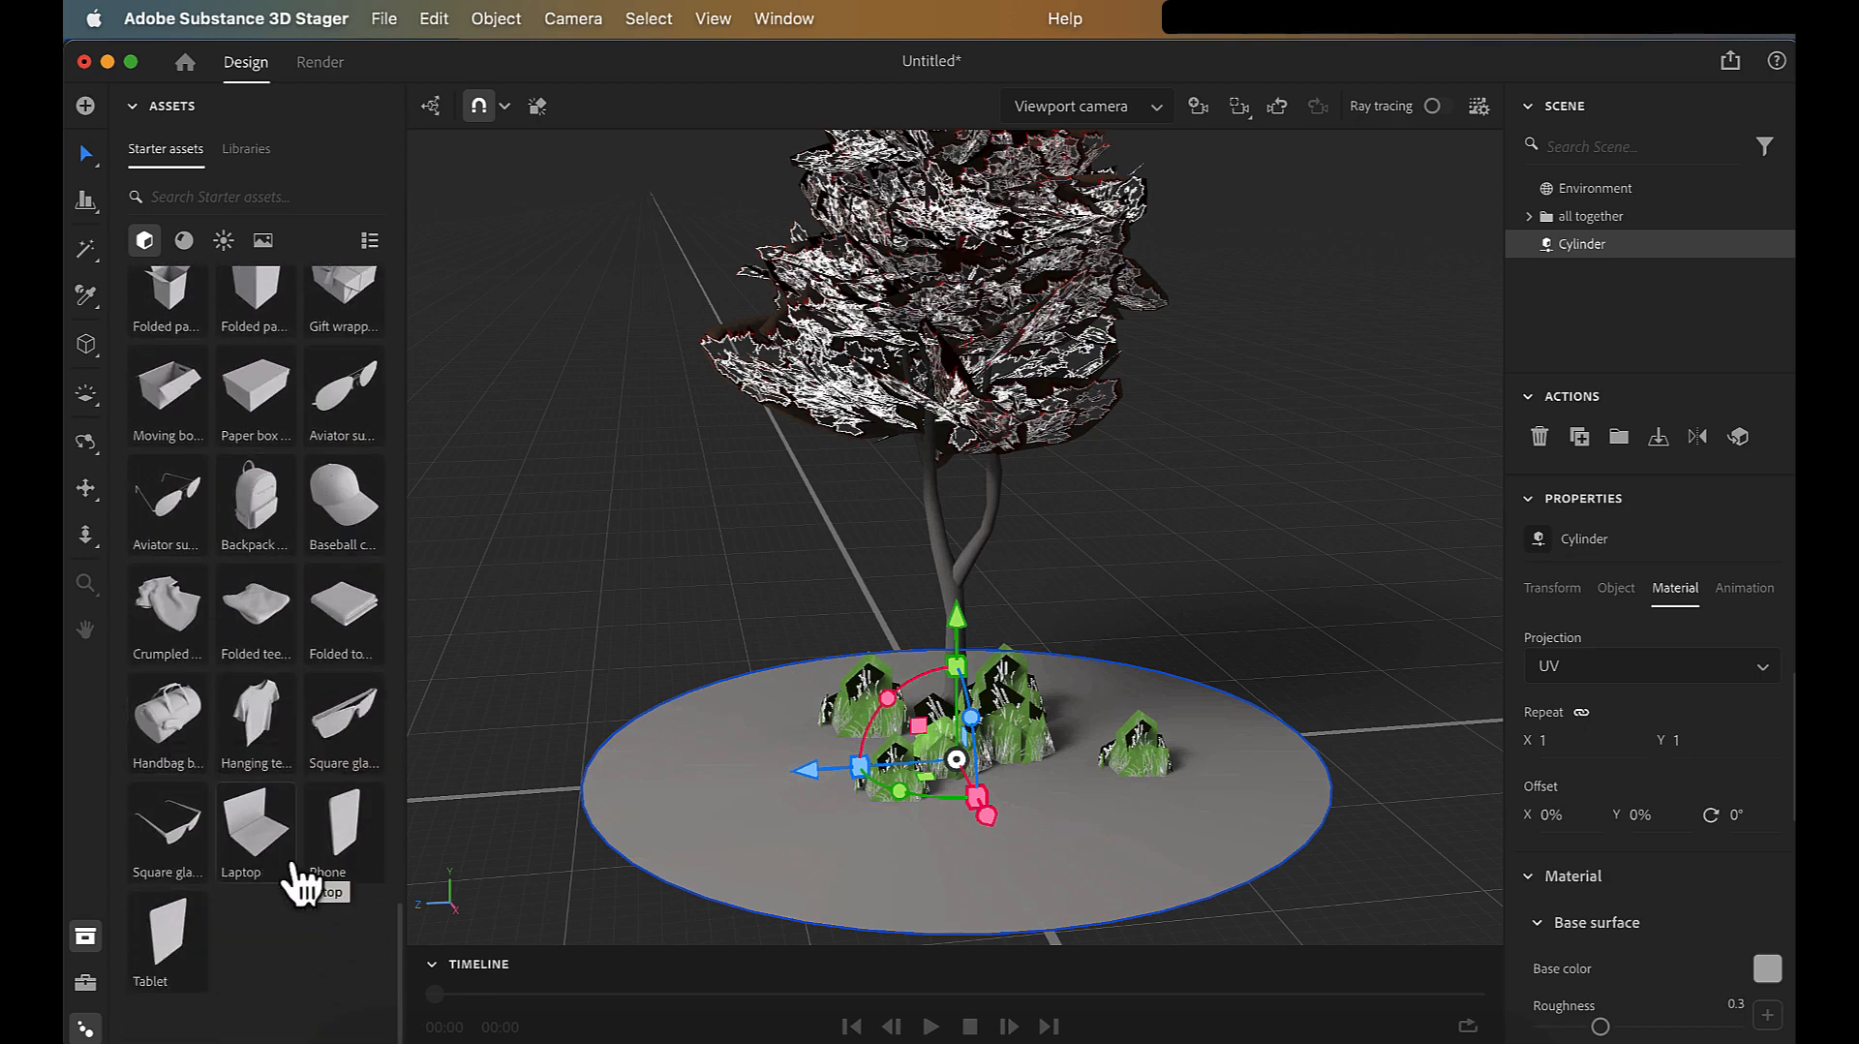
scroll(302, 883, up, 10)
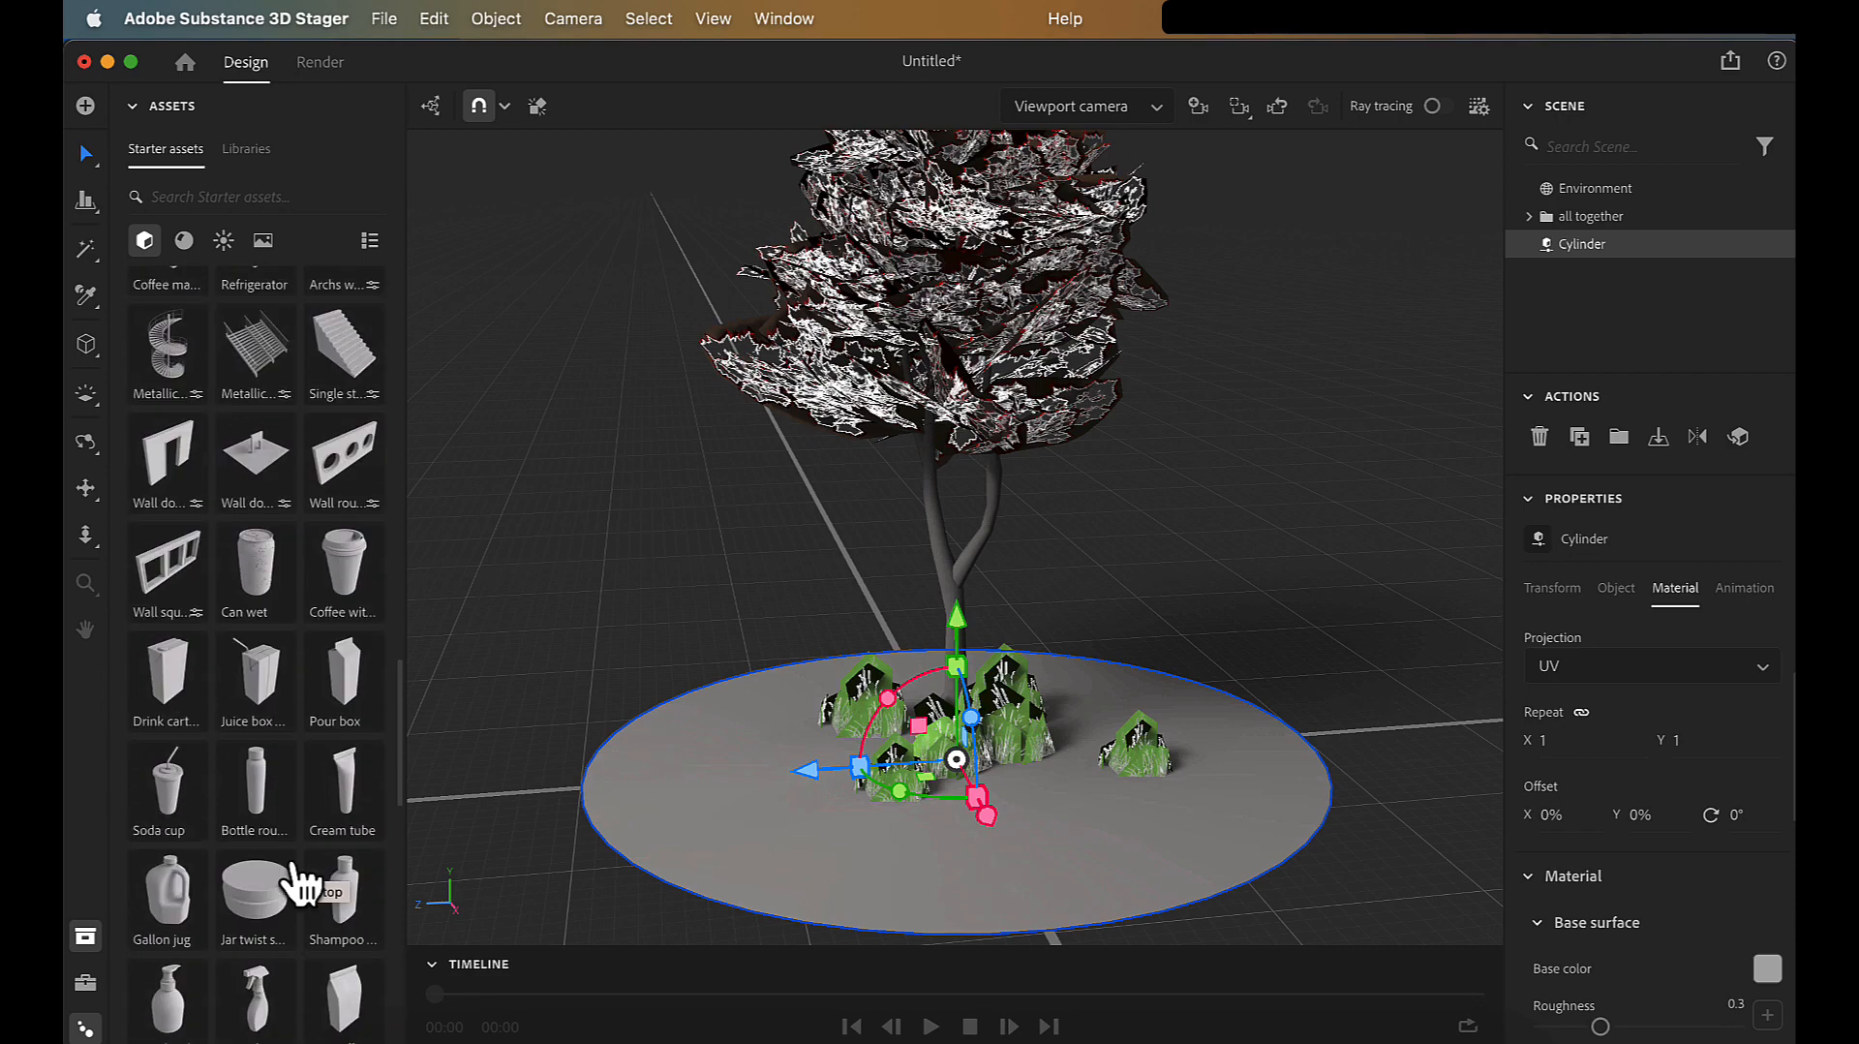
scroll(300, 883, up, 5)
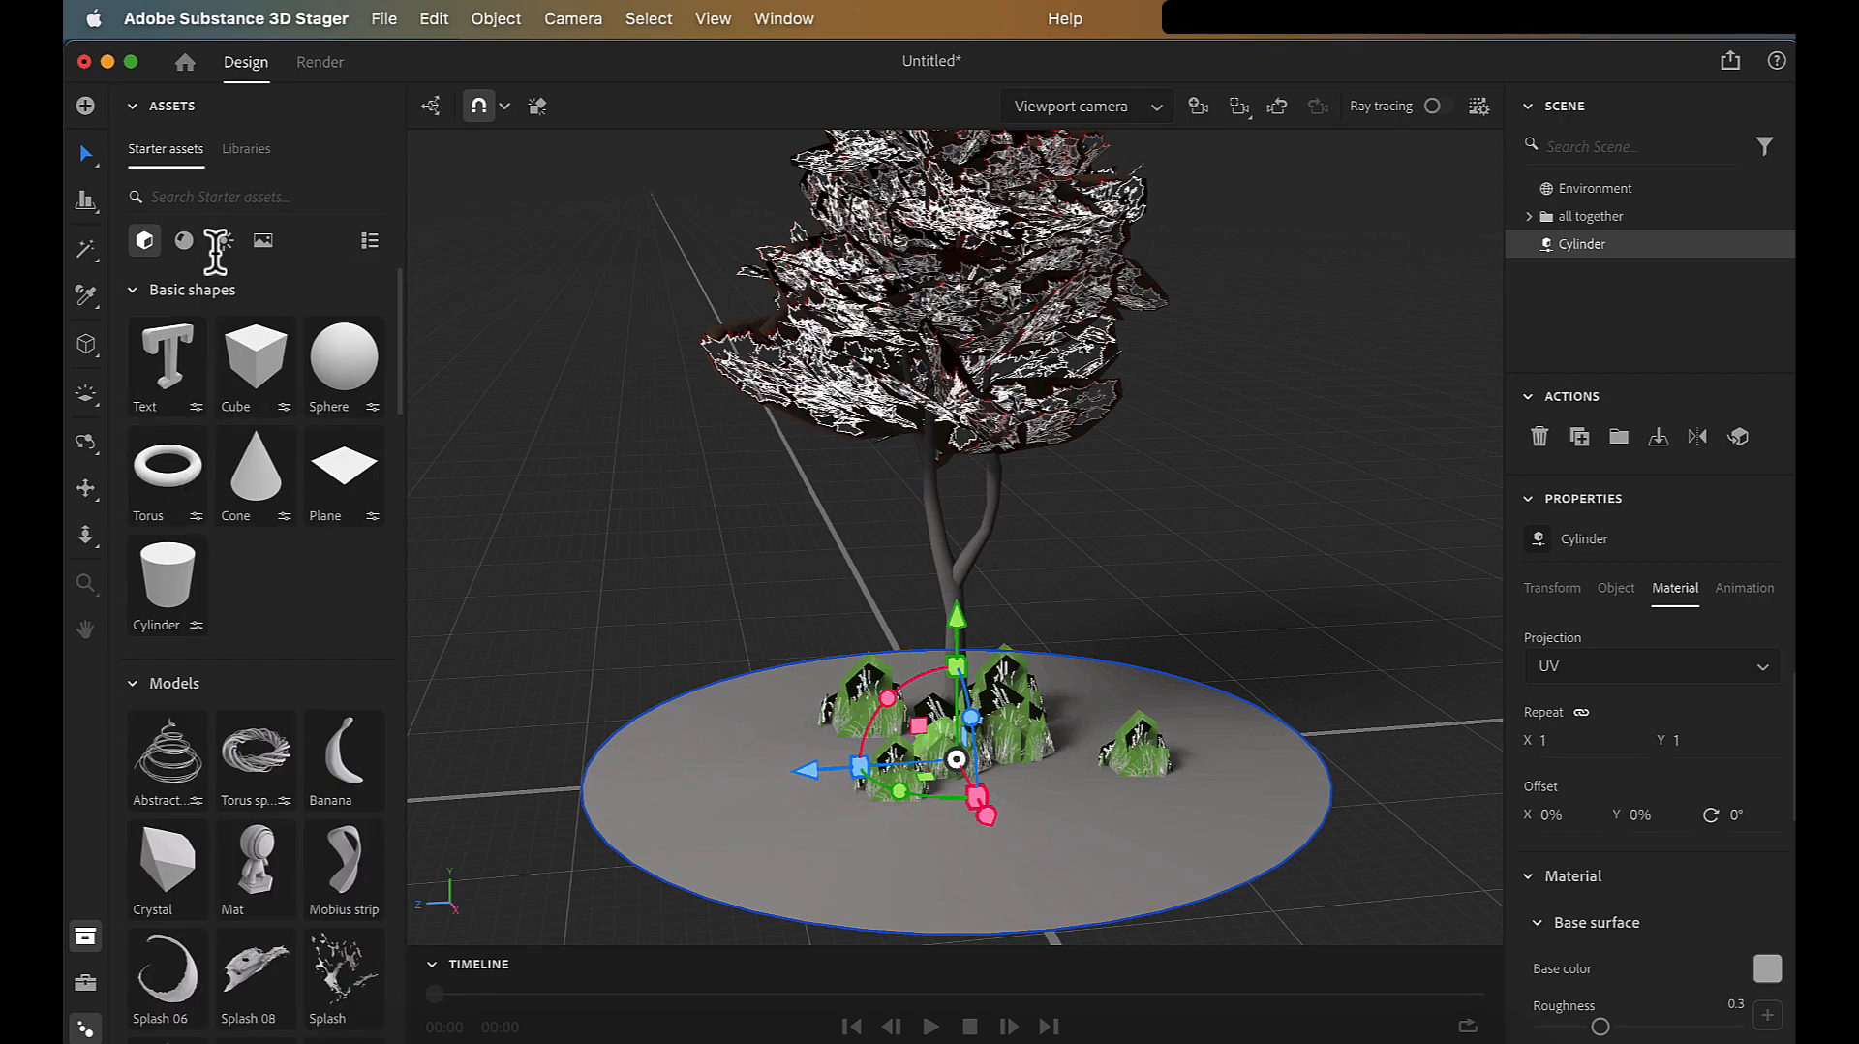
- Apply the Matte basic material from the starter materials to the cylinder ground disc
click(183, 240)
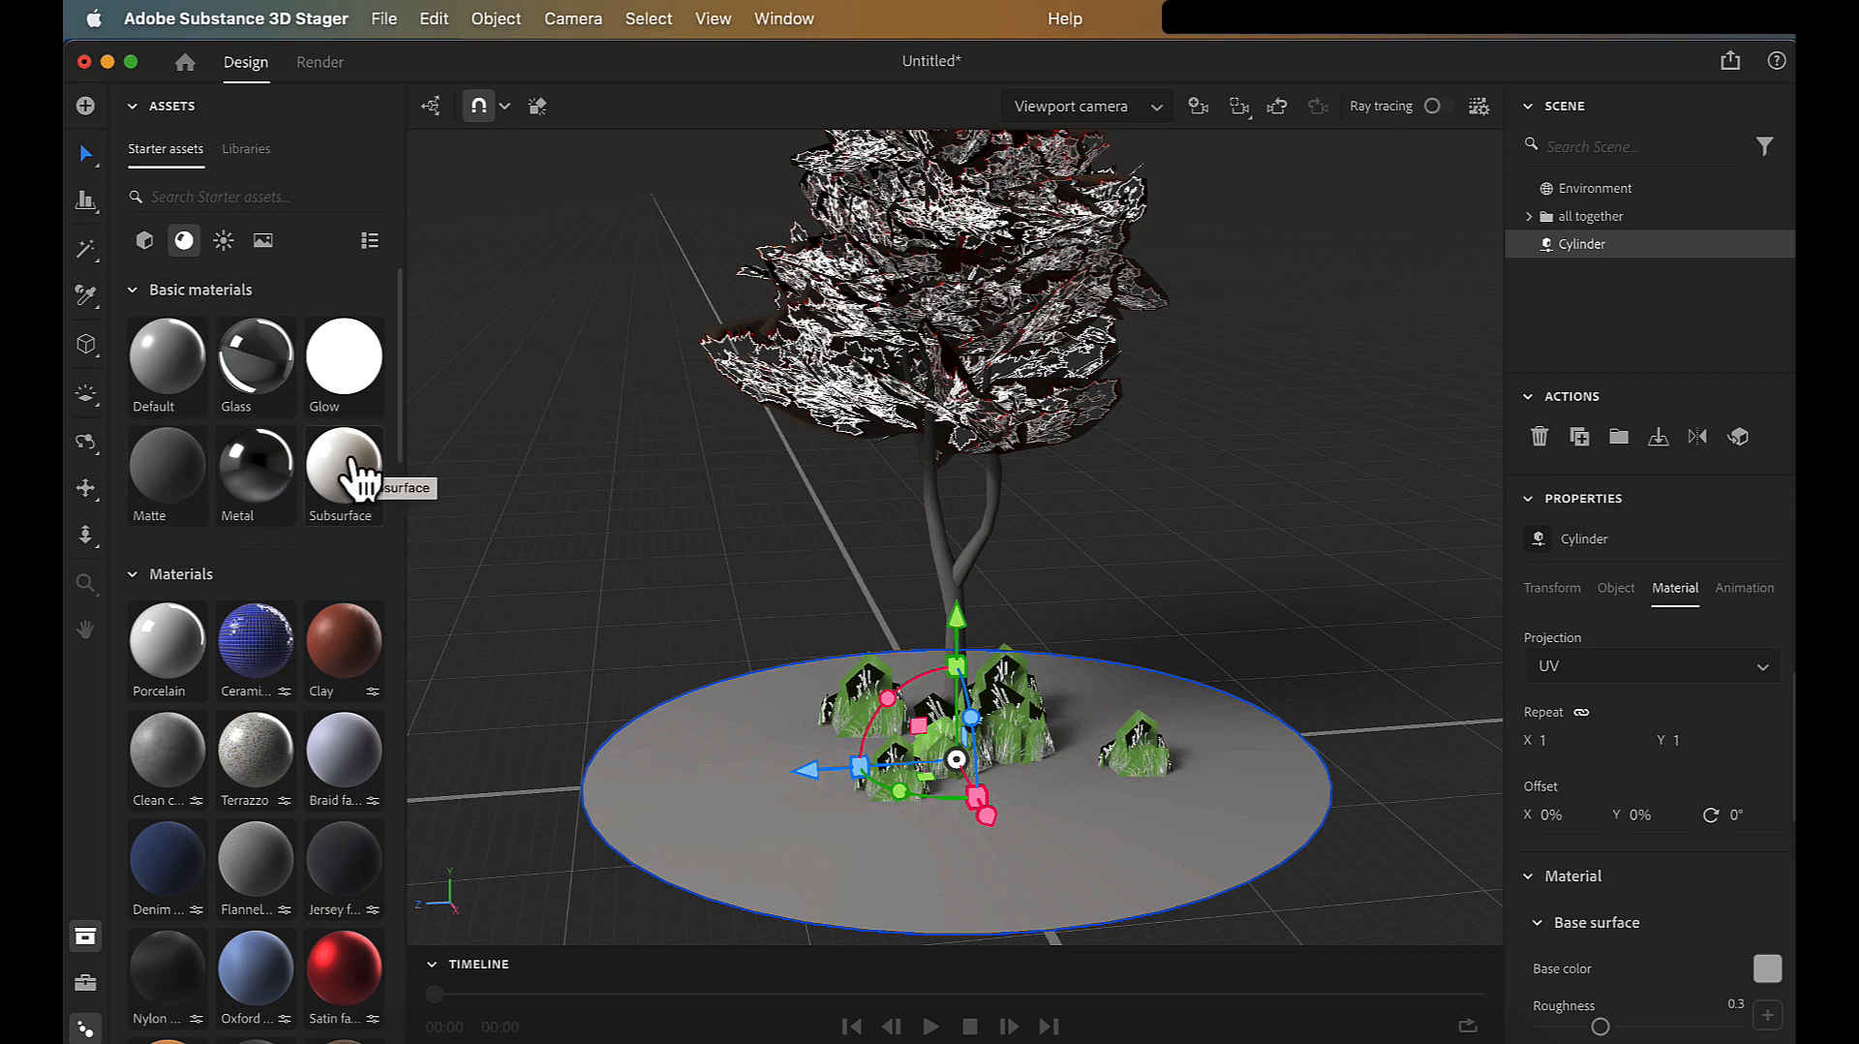
scroll(360, 472, down, 3)
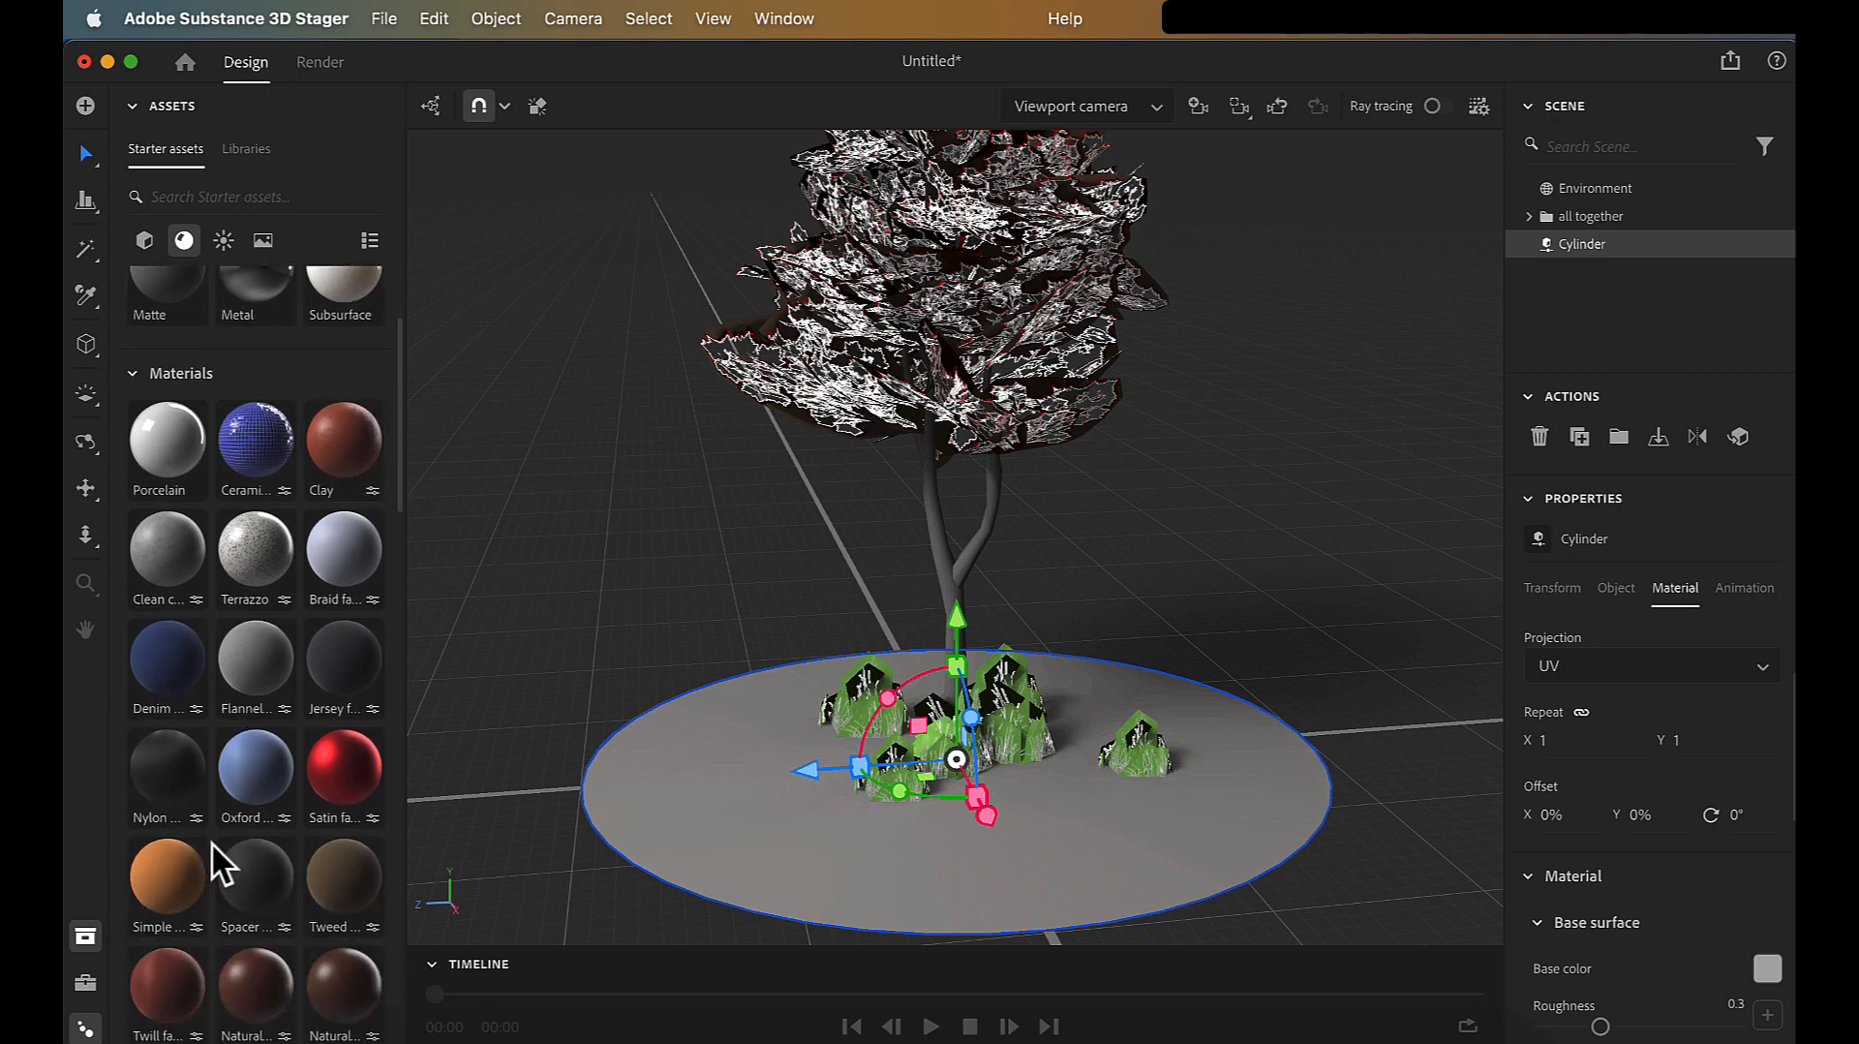
scroll(212, 838, down, 15)
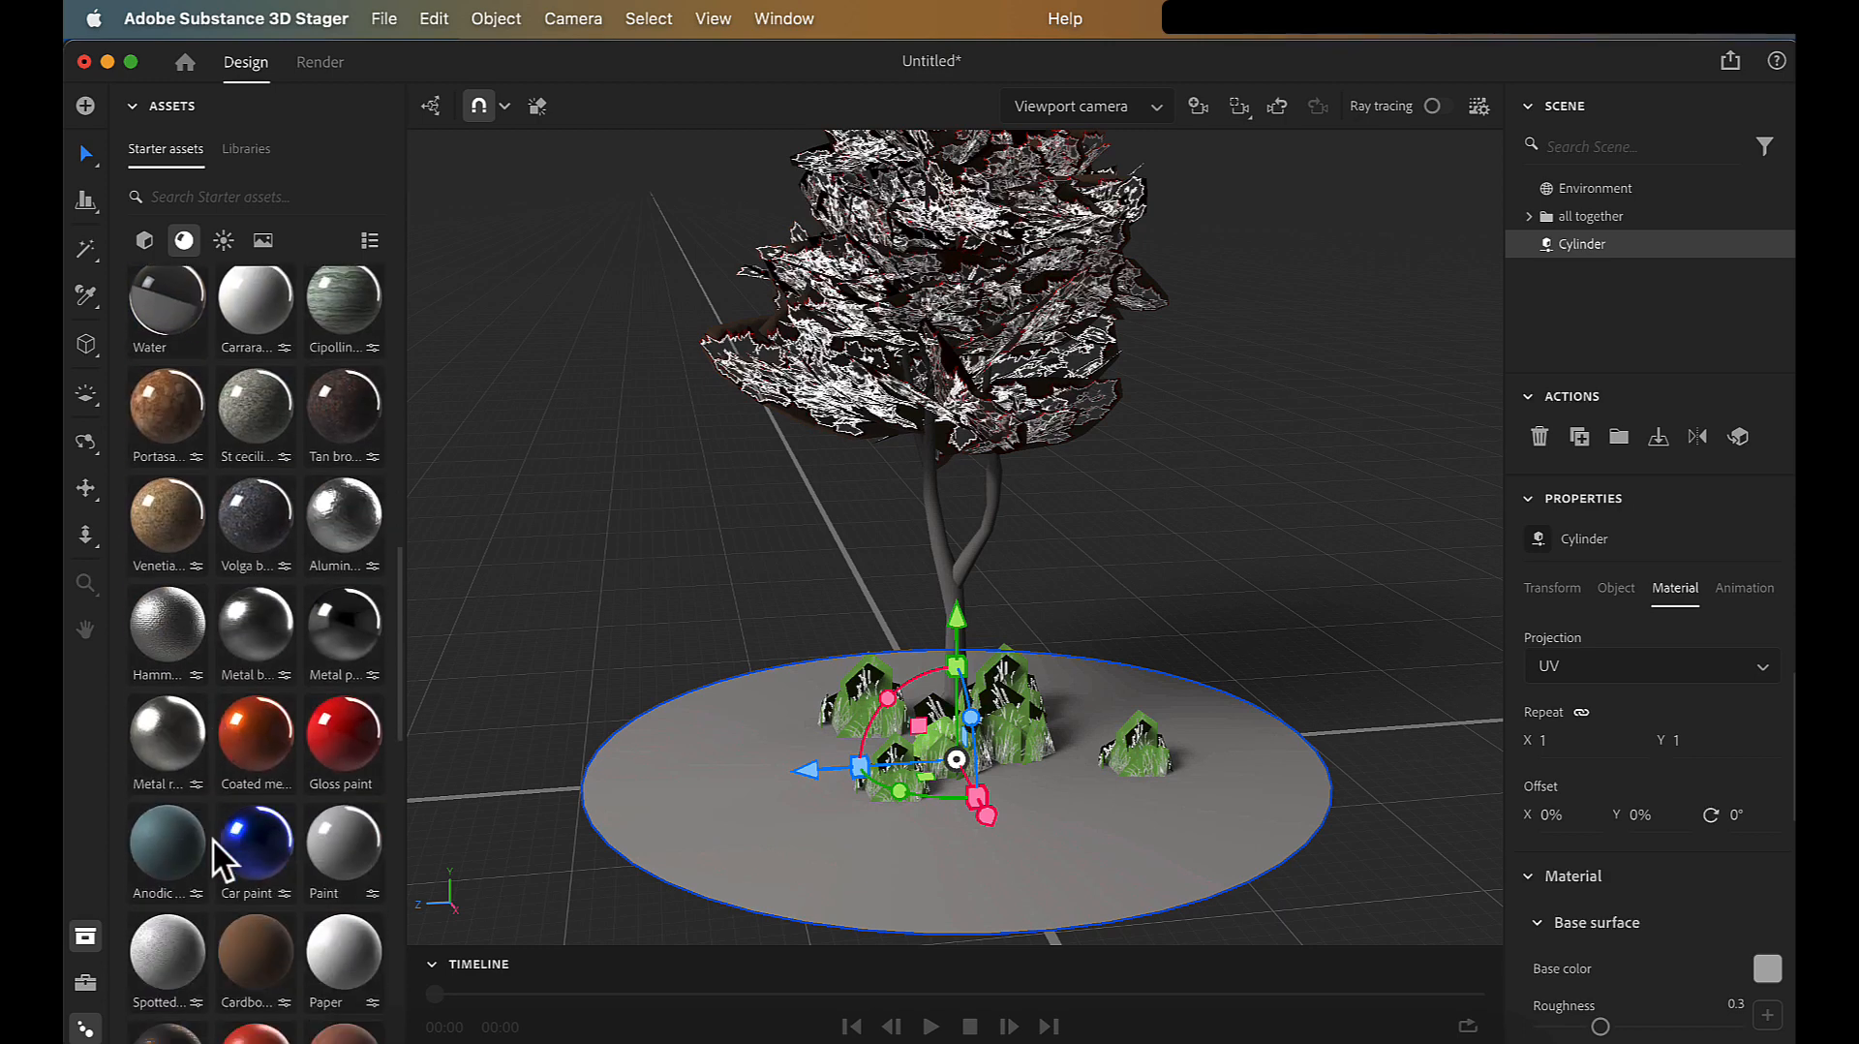
scroll(212, 838, down, 15)
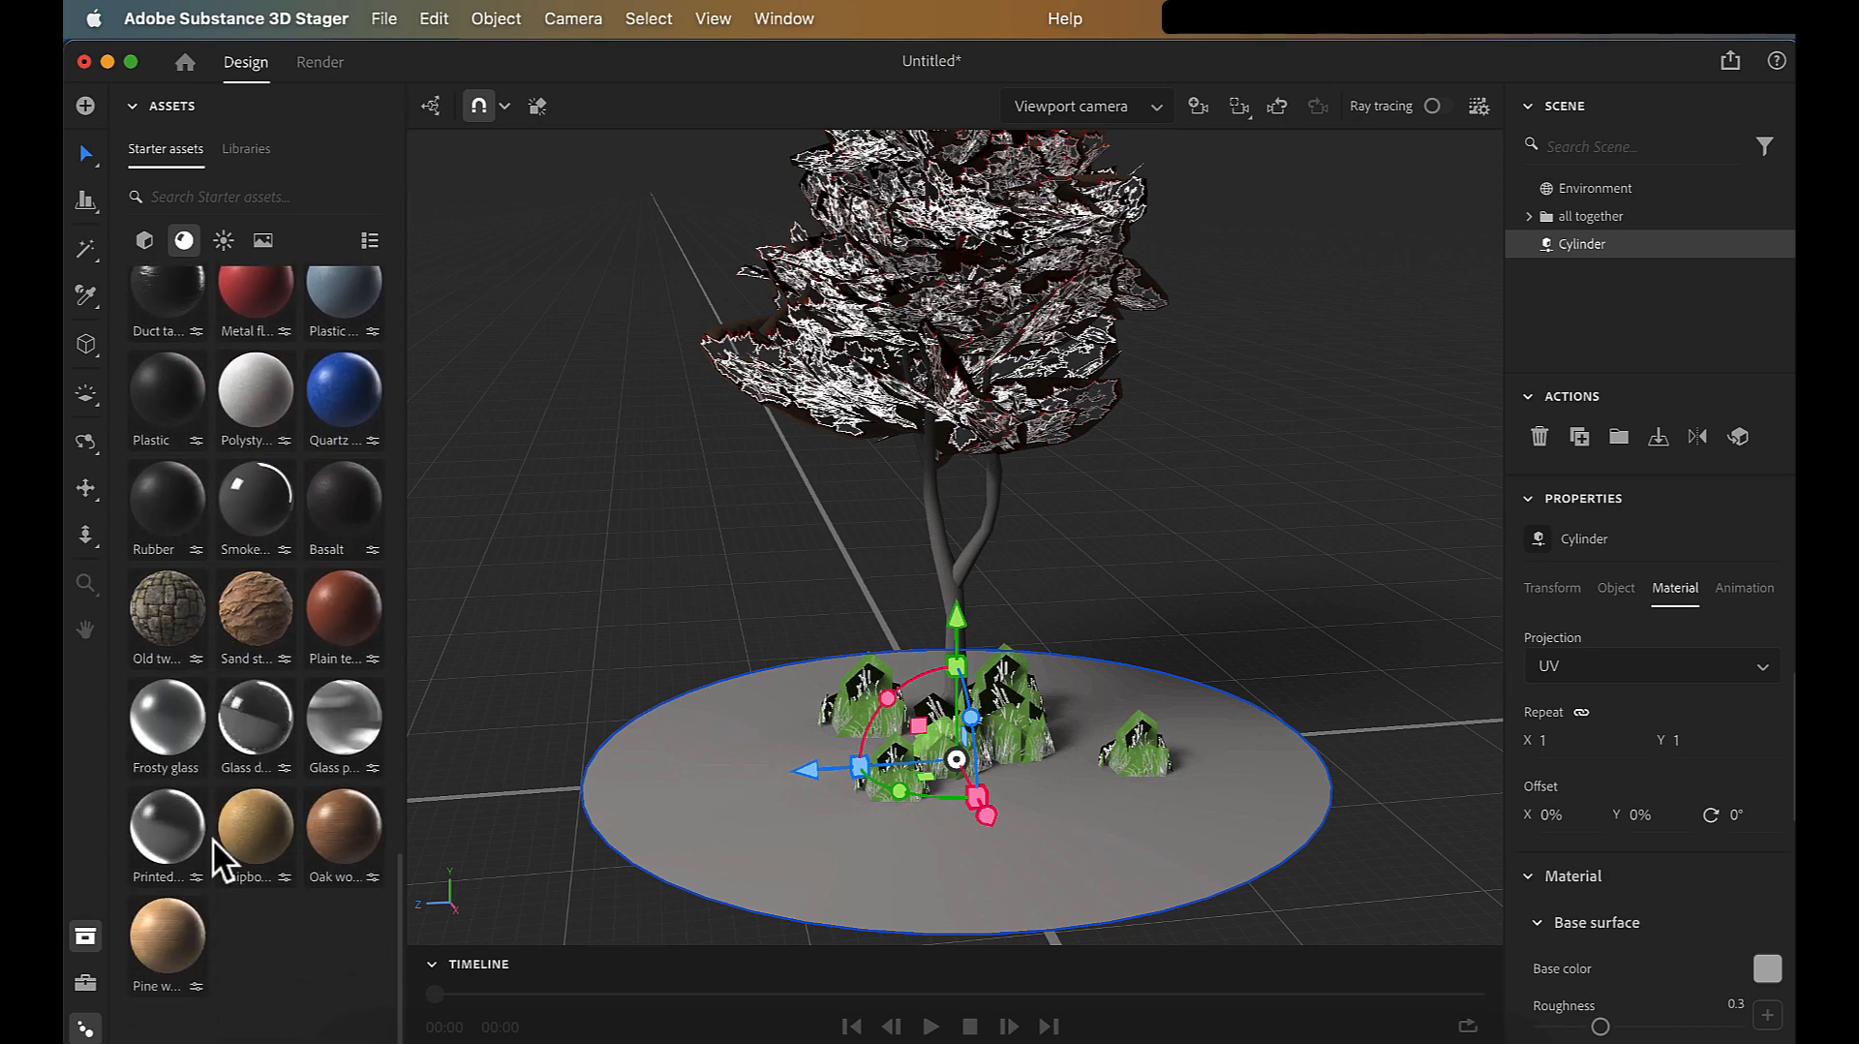
scroll(212, 838, down, 1)
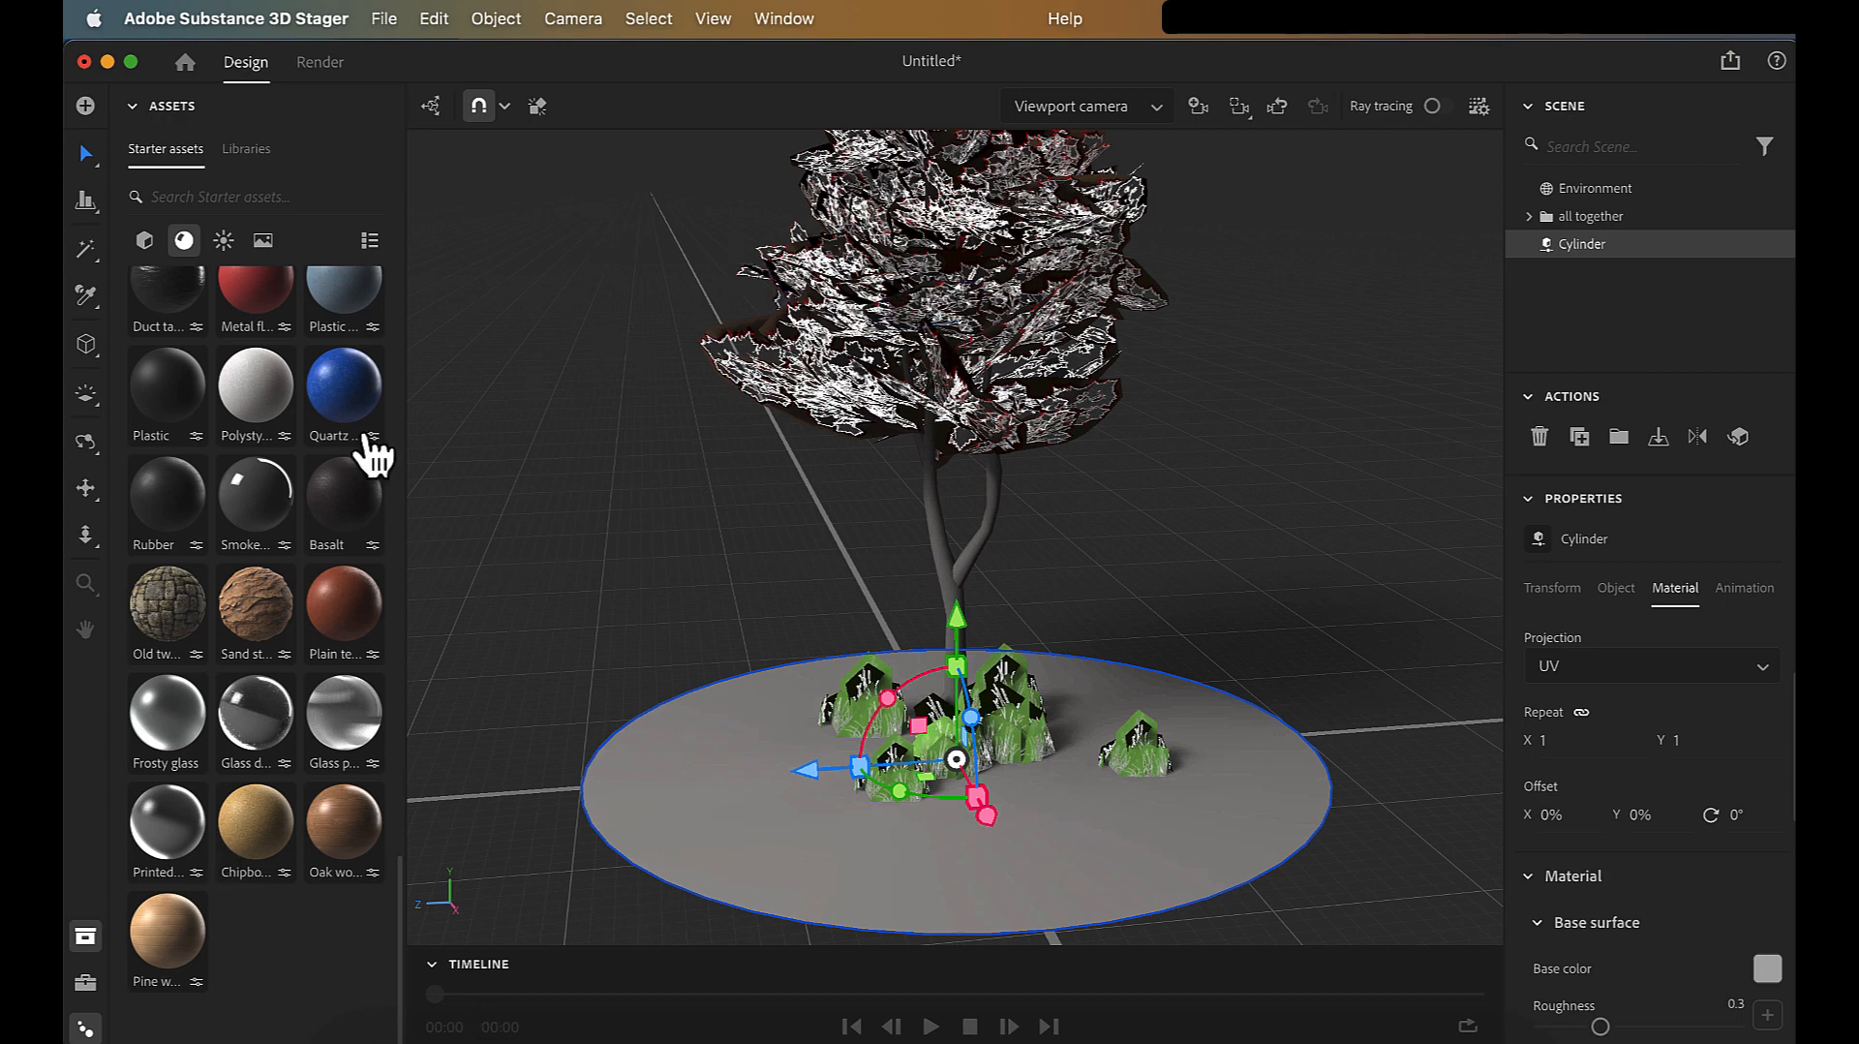
scroll(275, 842, up, 1)
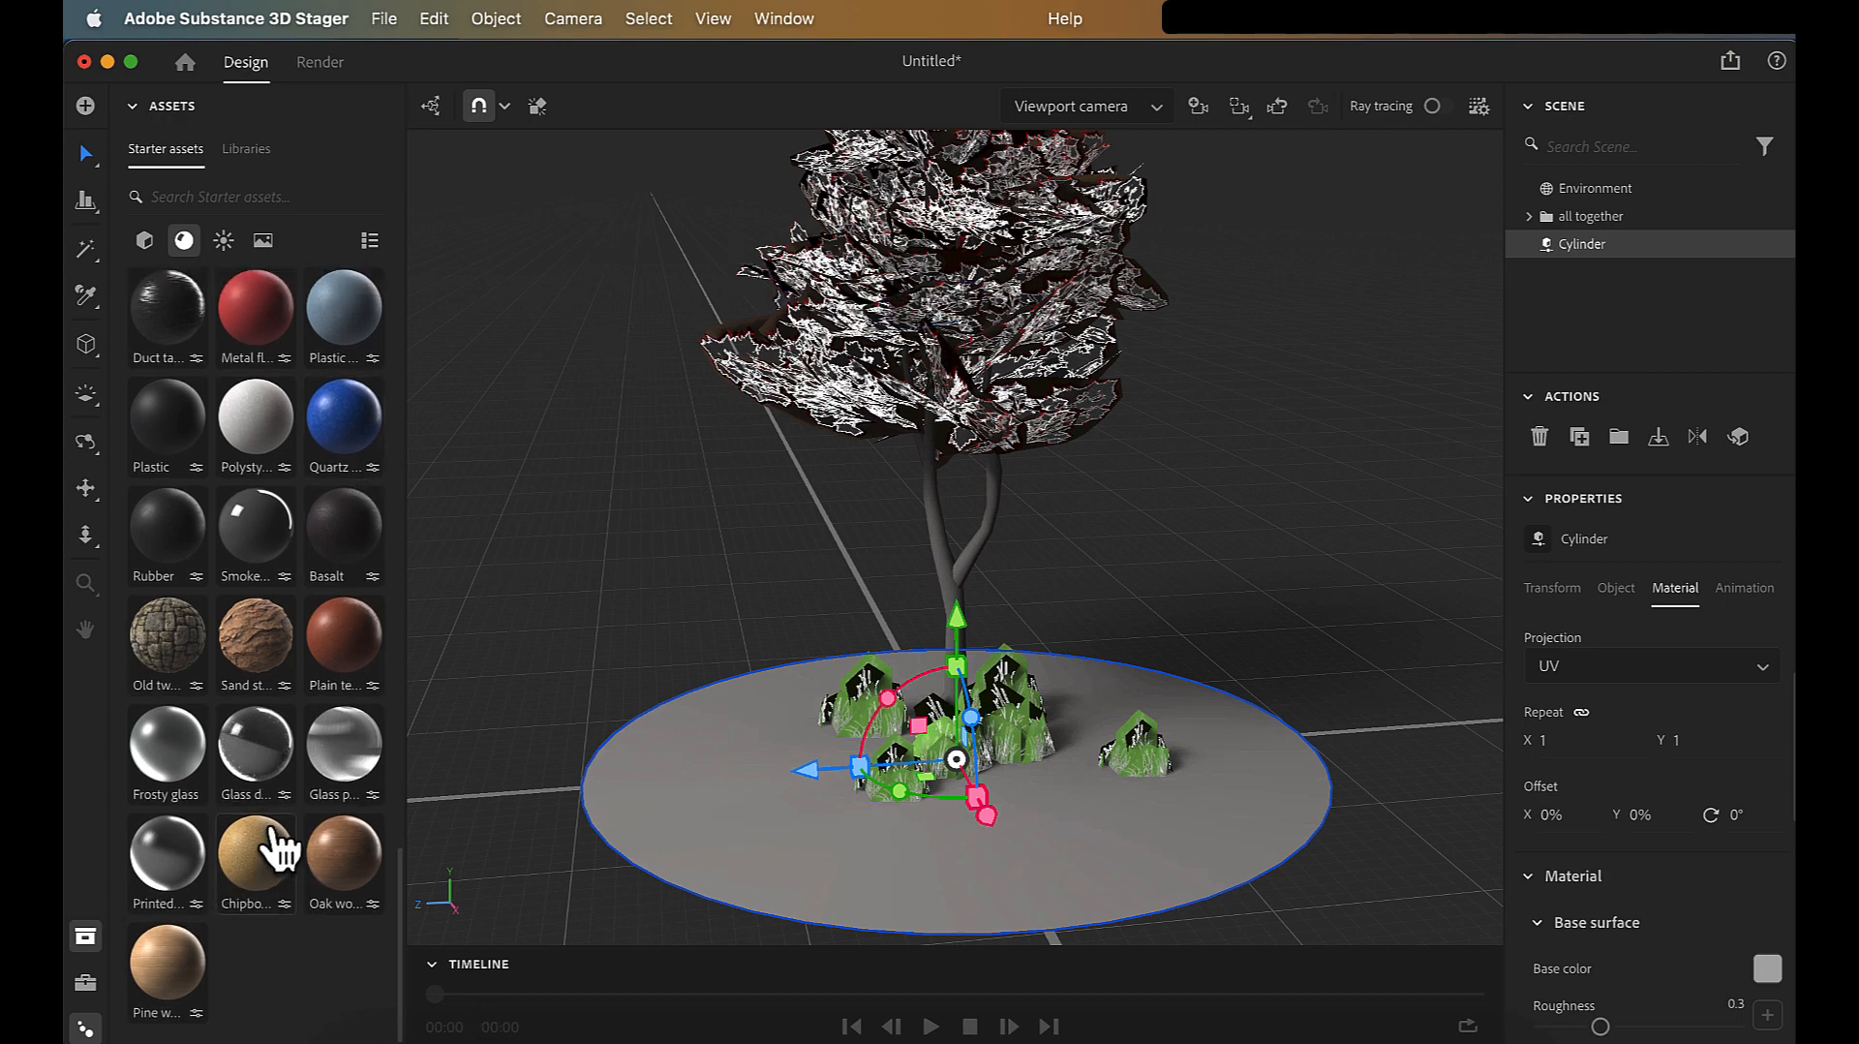
scroll(281, 850, up, 15)
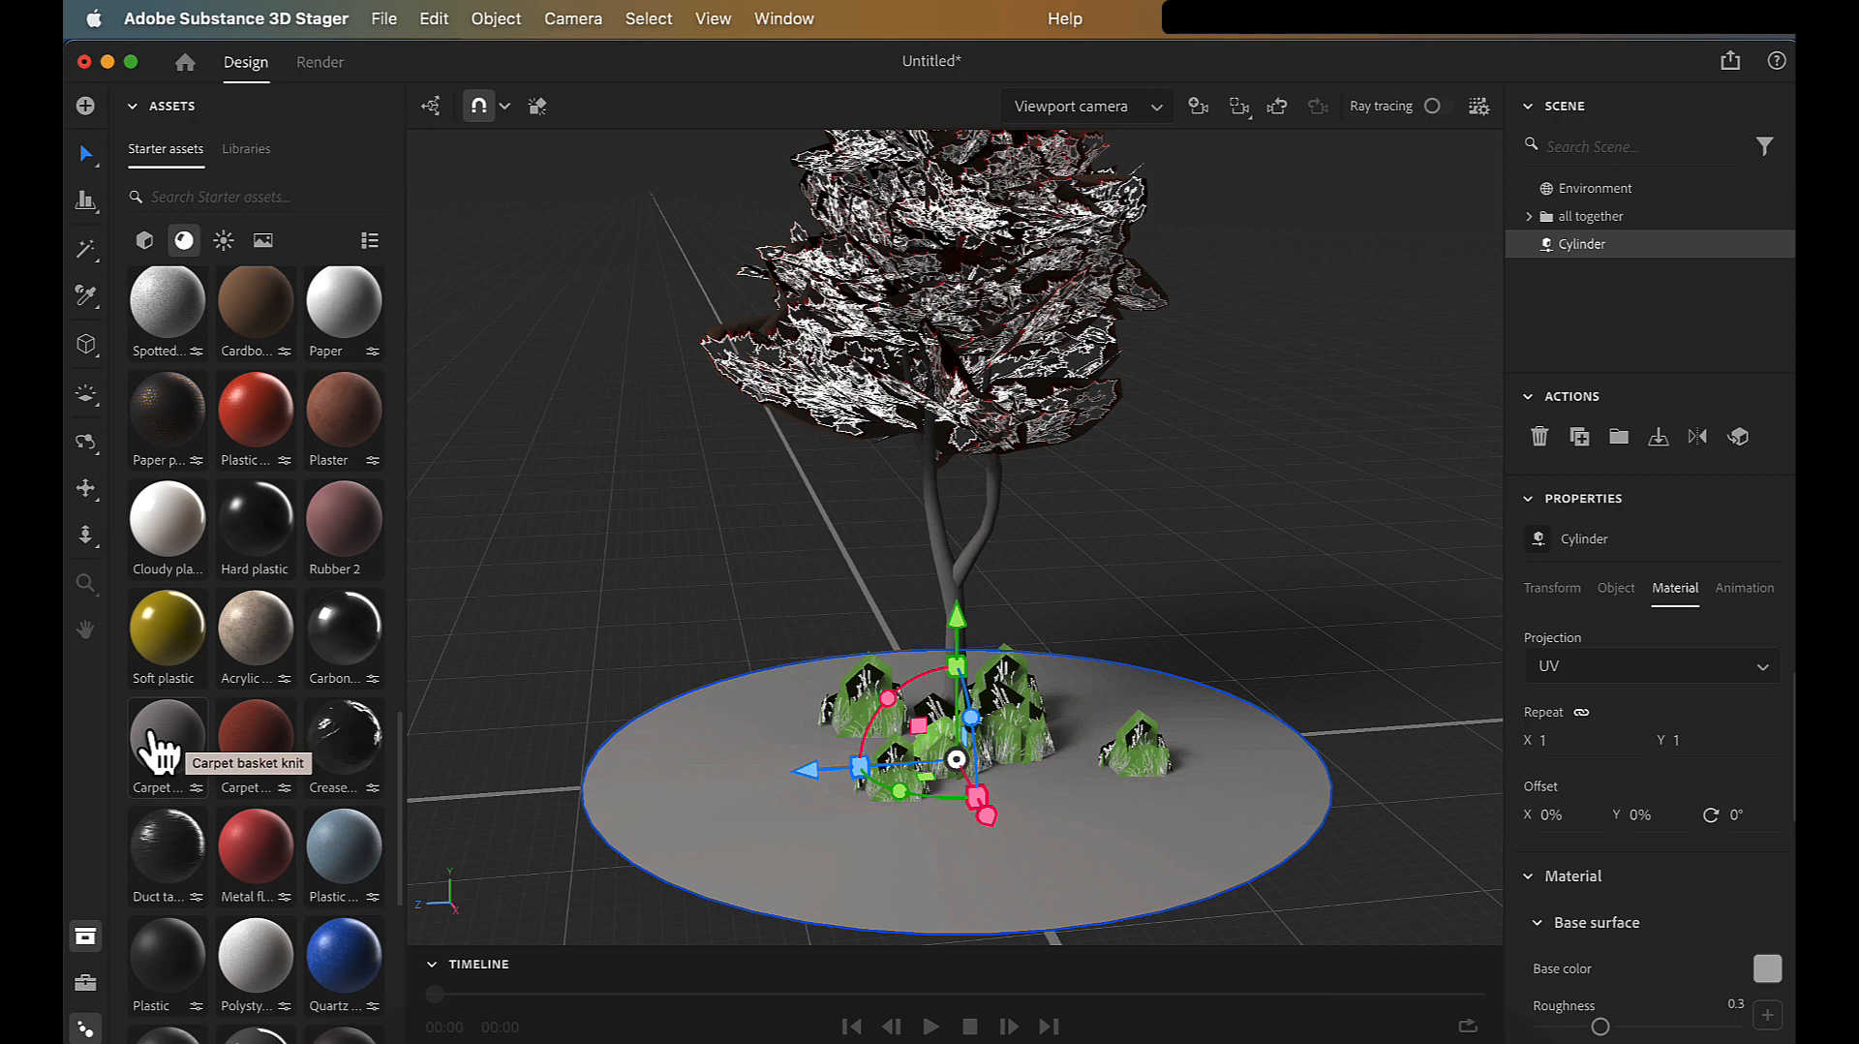
scroll(155, 748, up, 10)
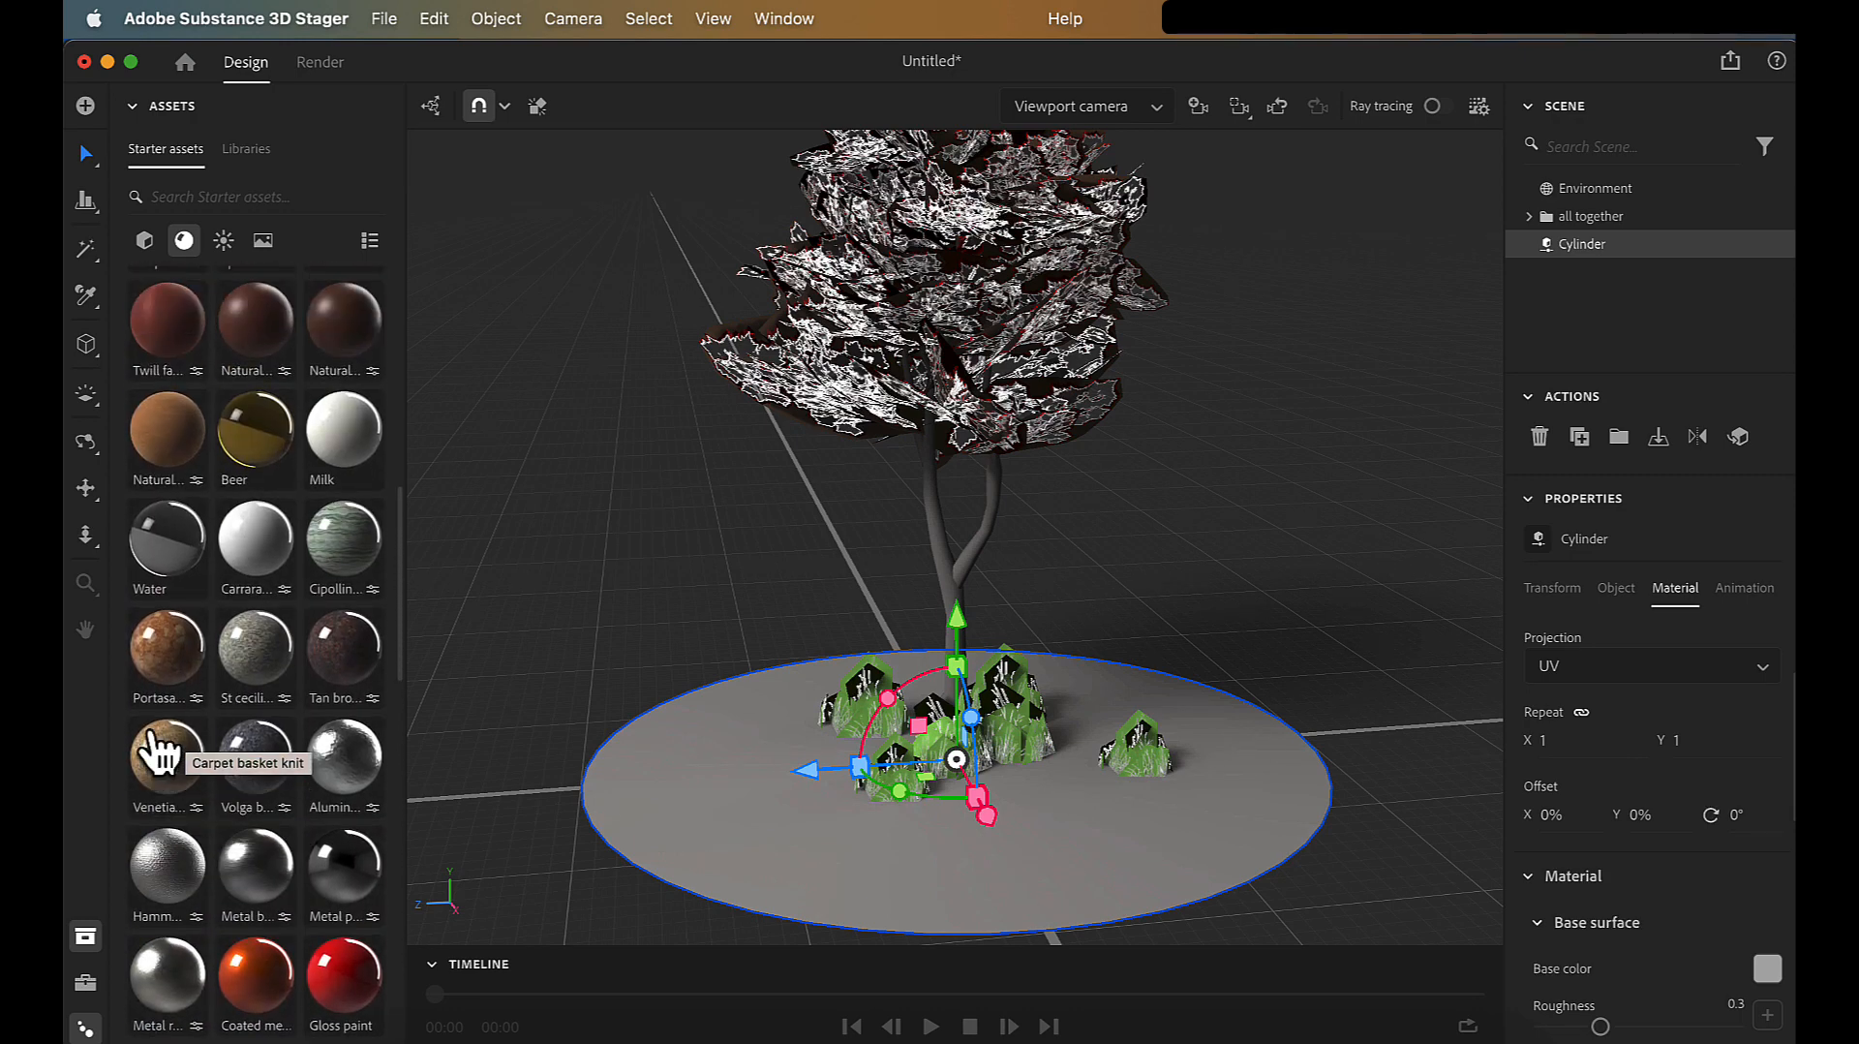
scroll(197, 486, up, 10)
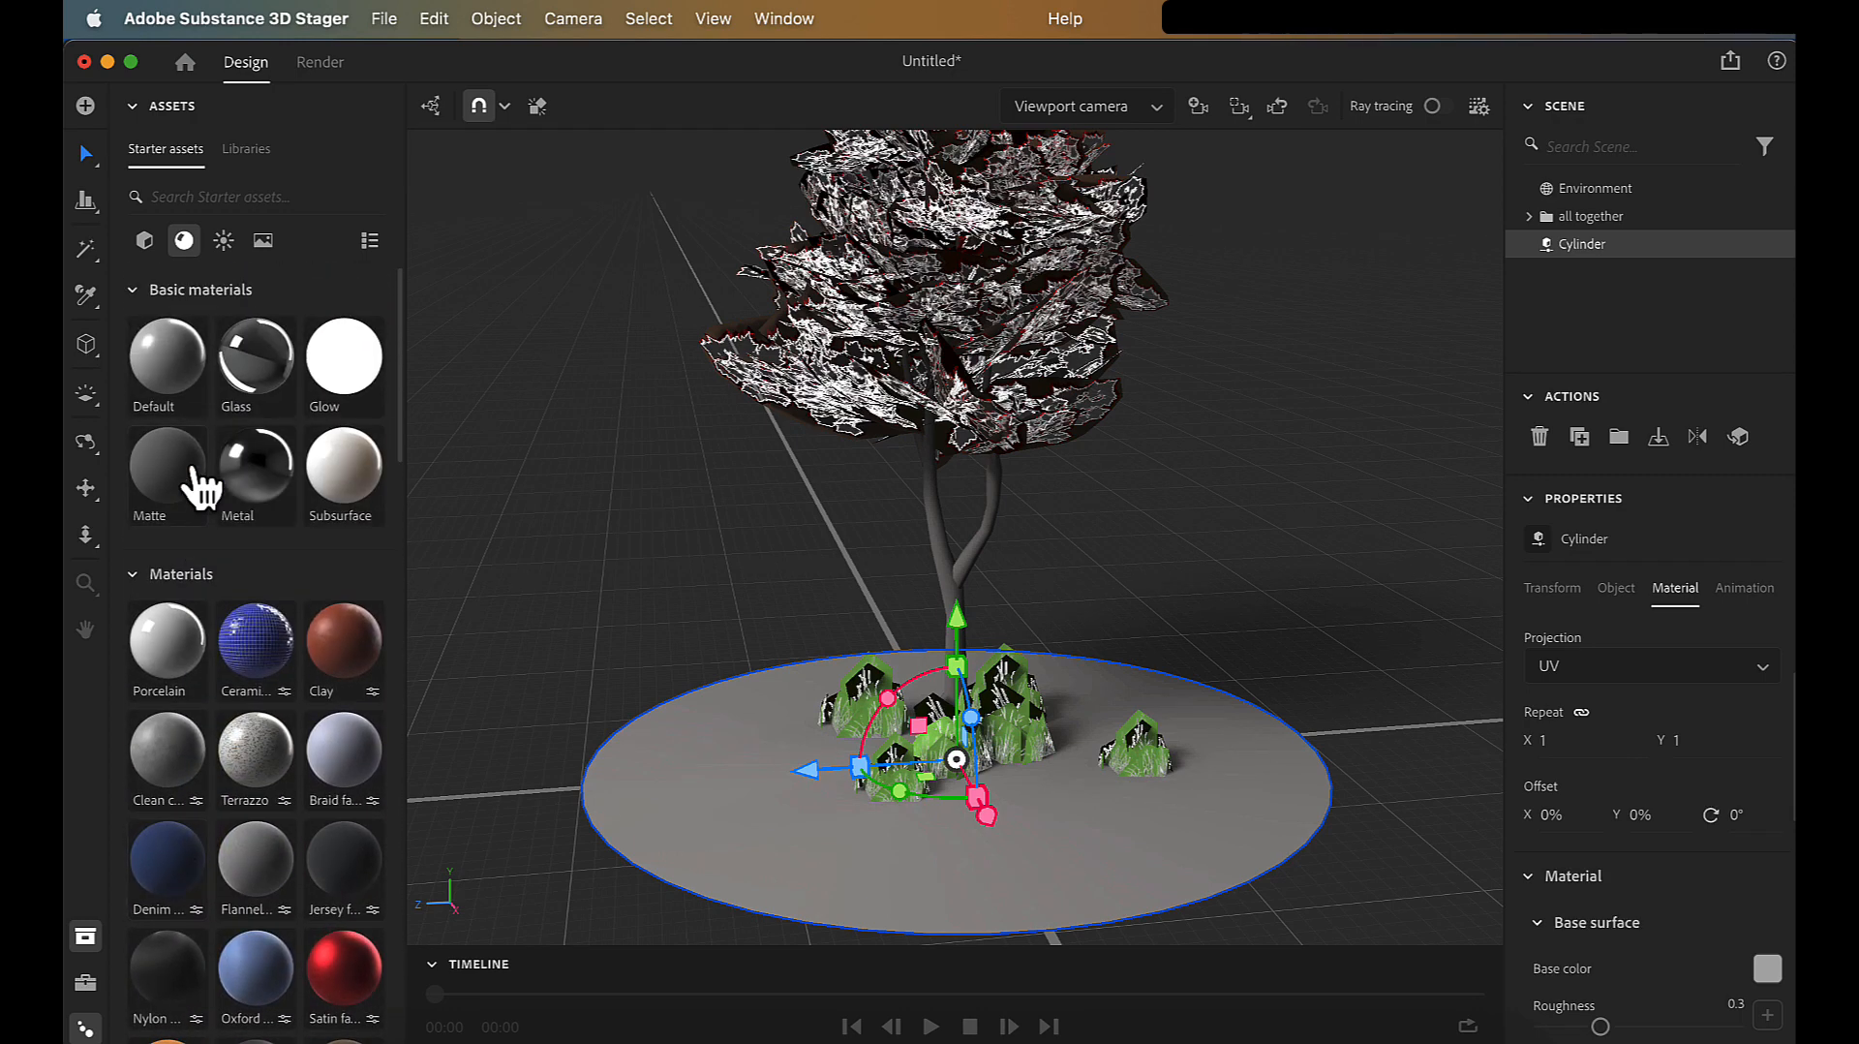
drag(174, 456, 703, 764)
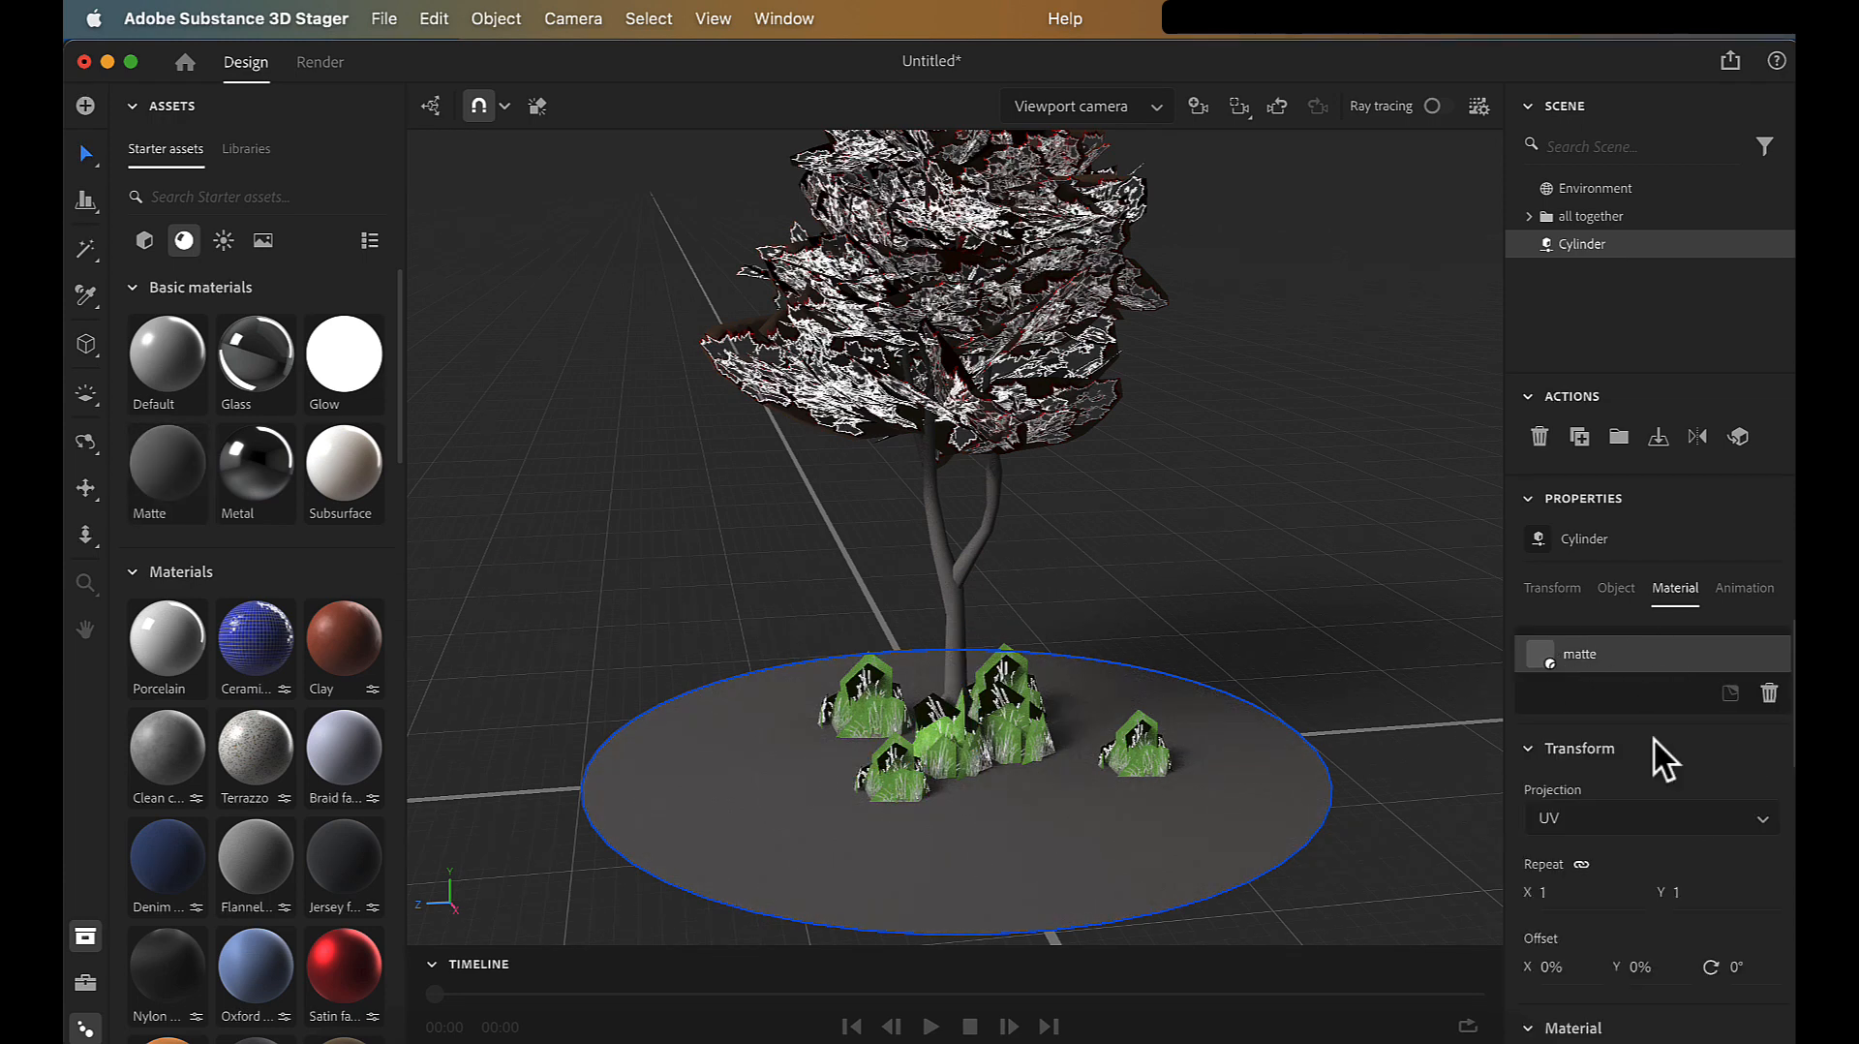
- Set the base color of the disc's matte material to light green, RGB 199, 235, 152
scroll(1652, 736, down, 8)
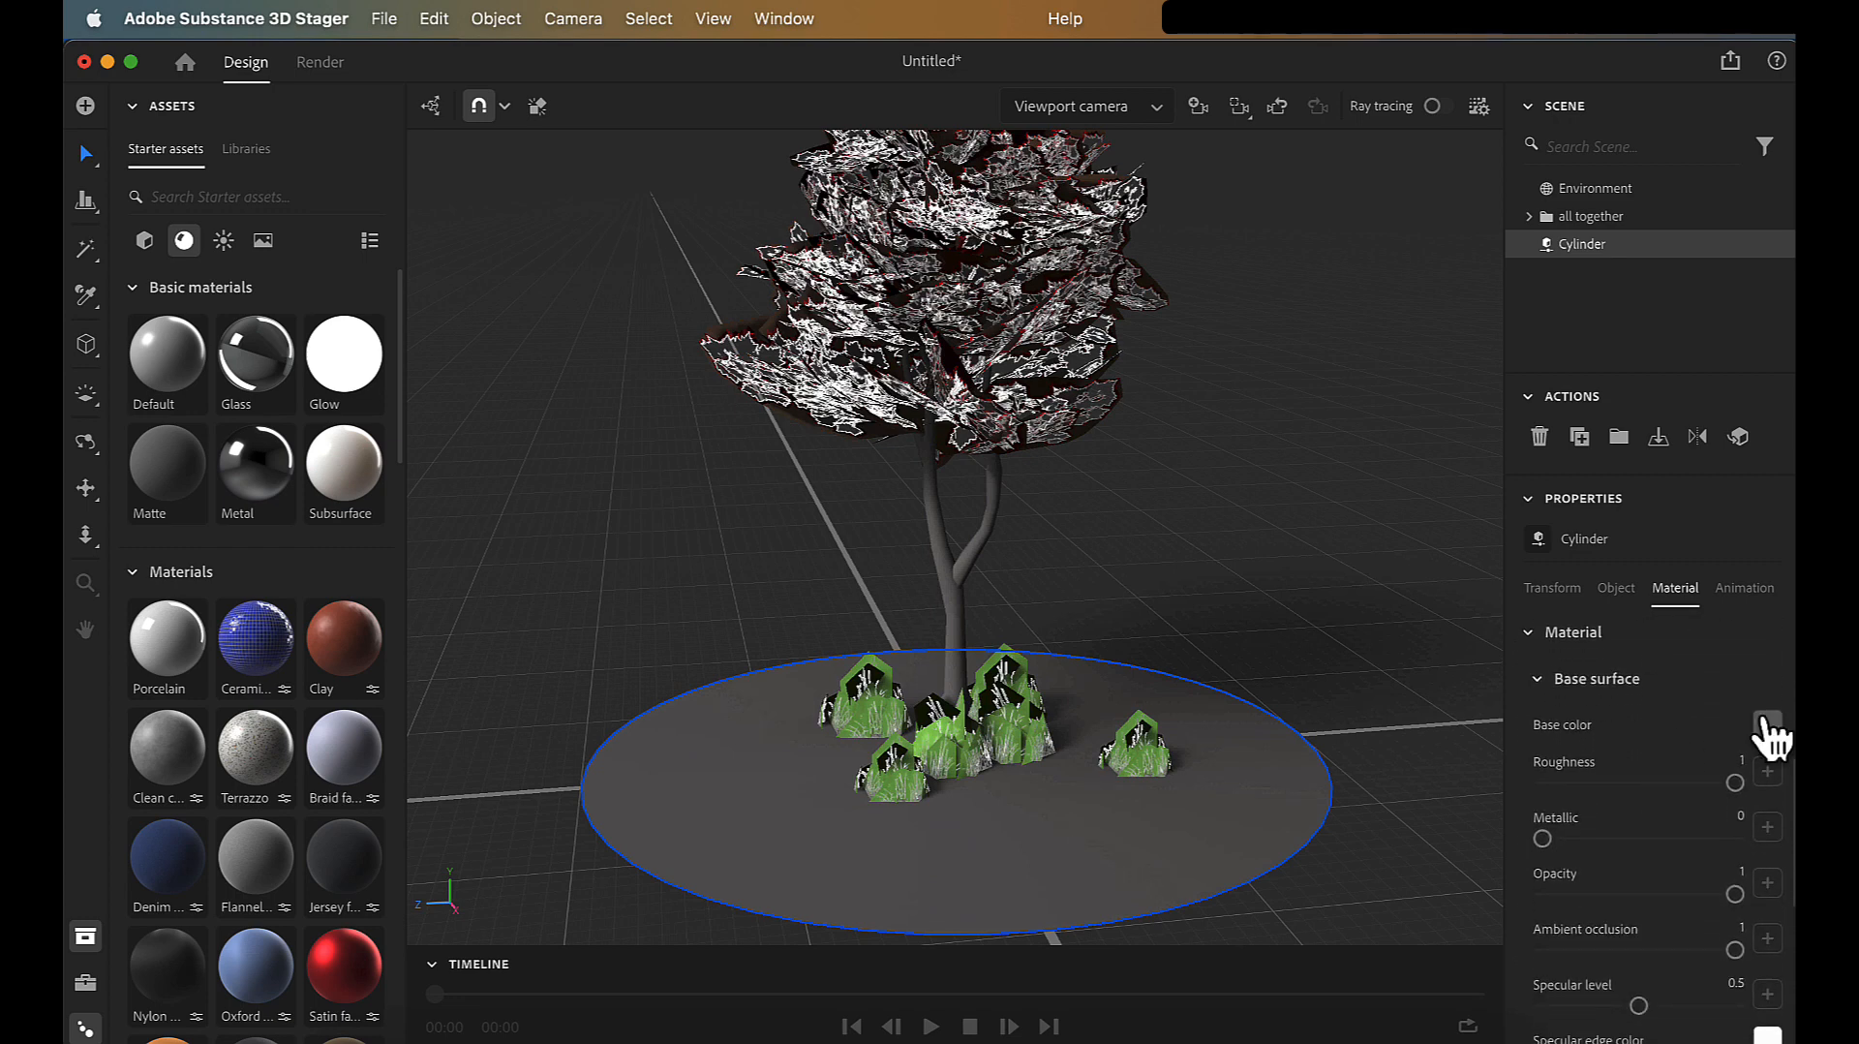
click(1768, 726)
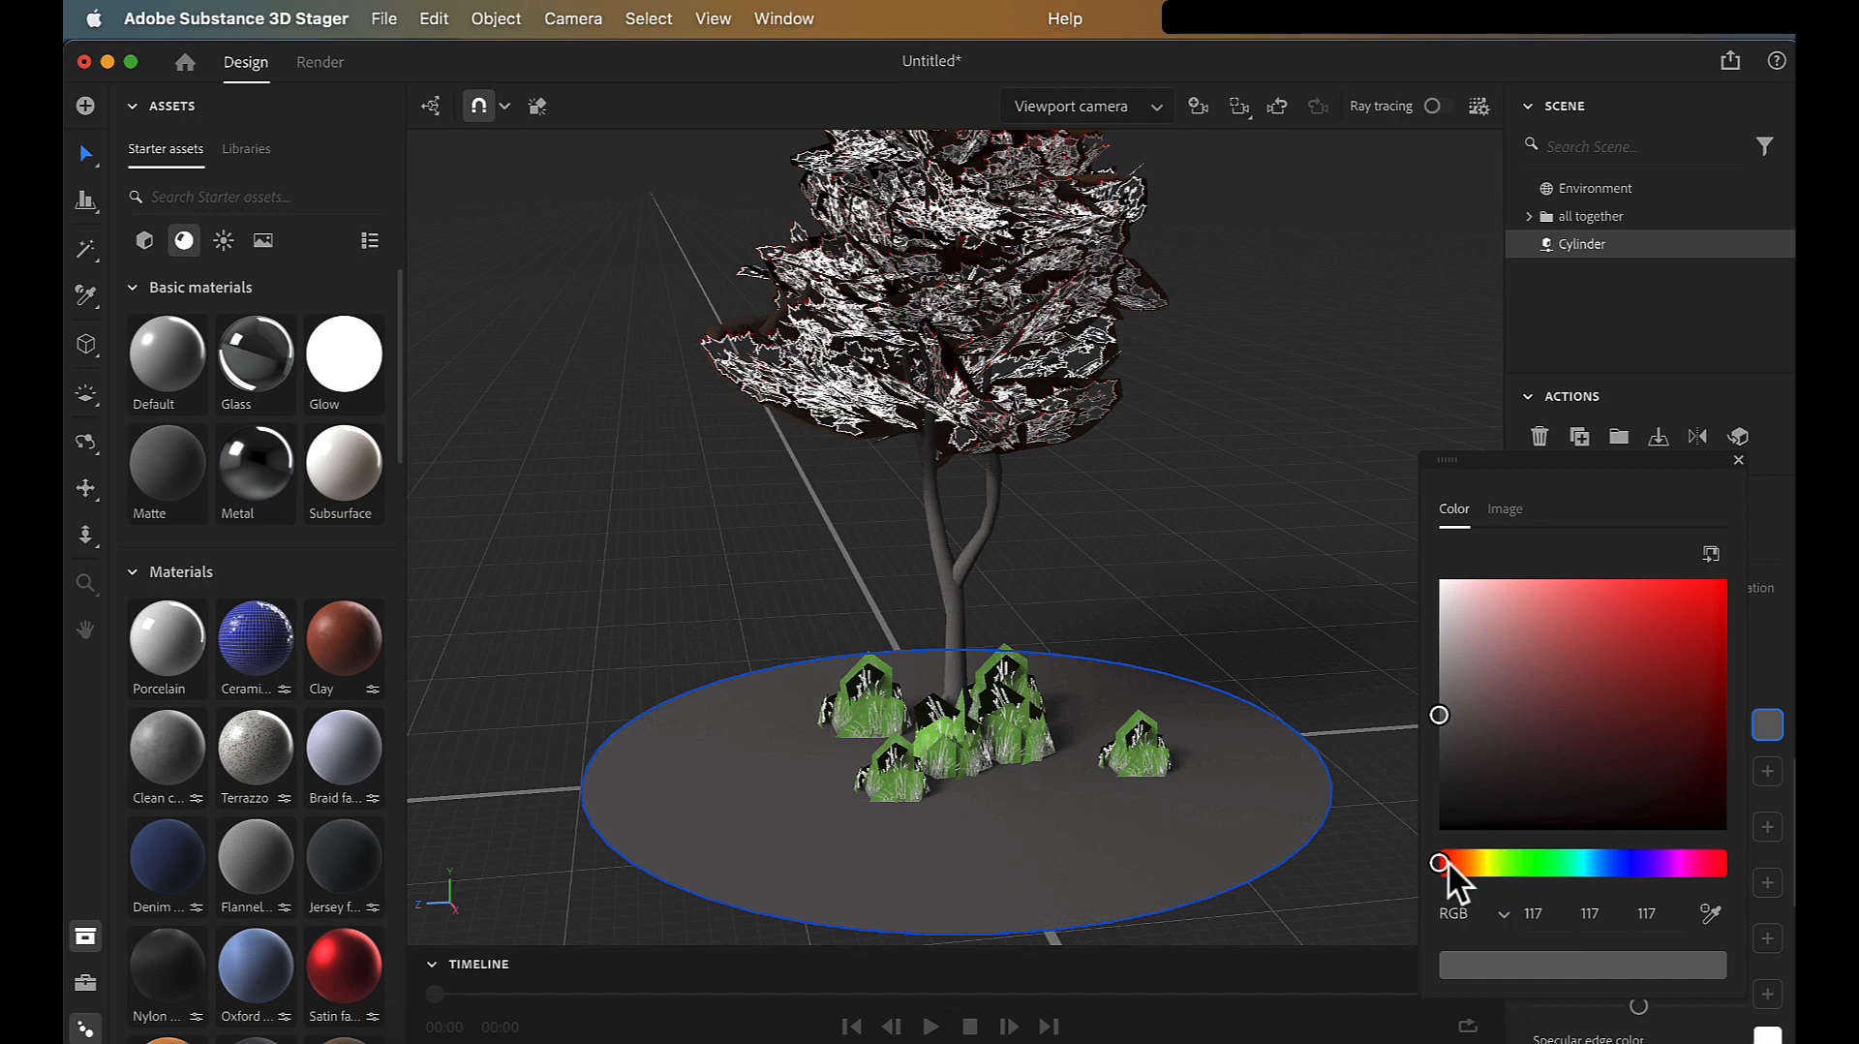
drag(1448, 859, 1508, 862)
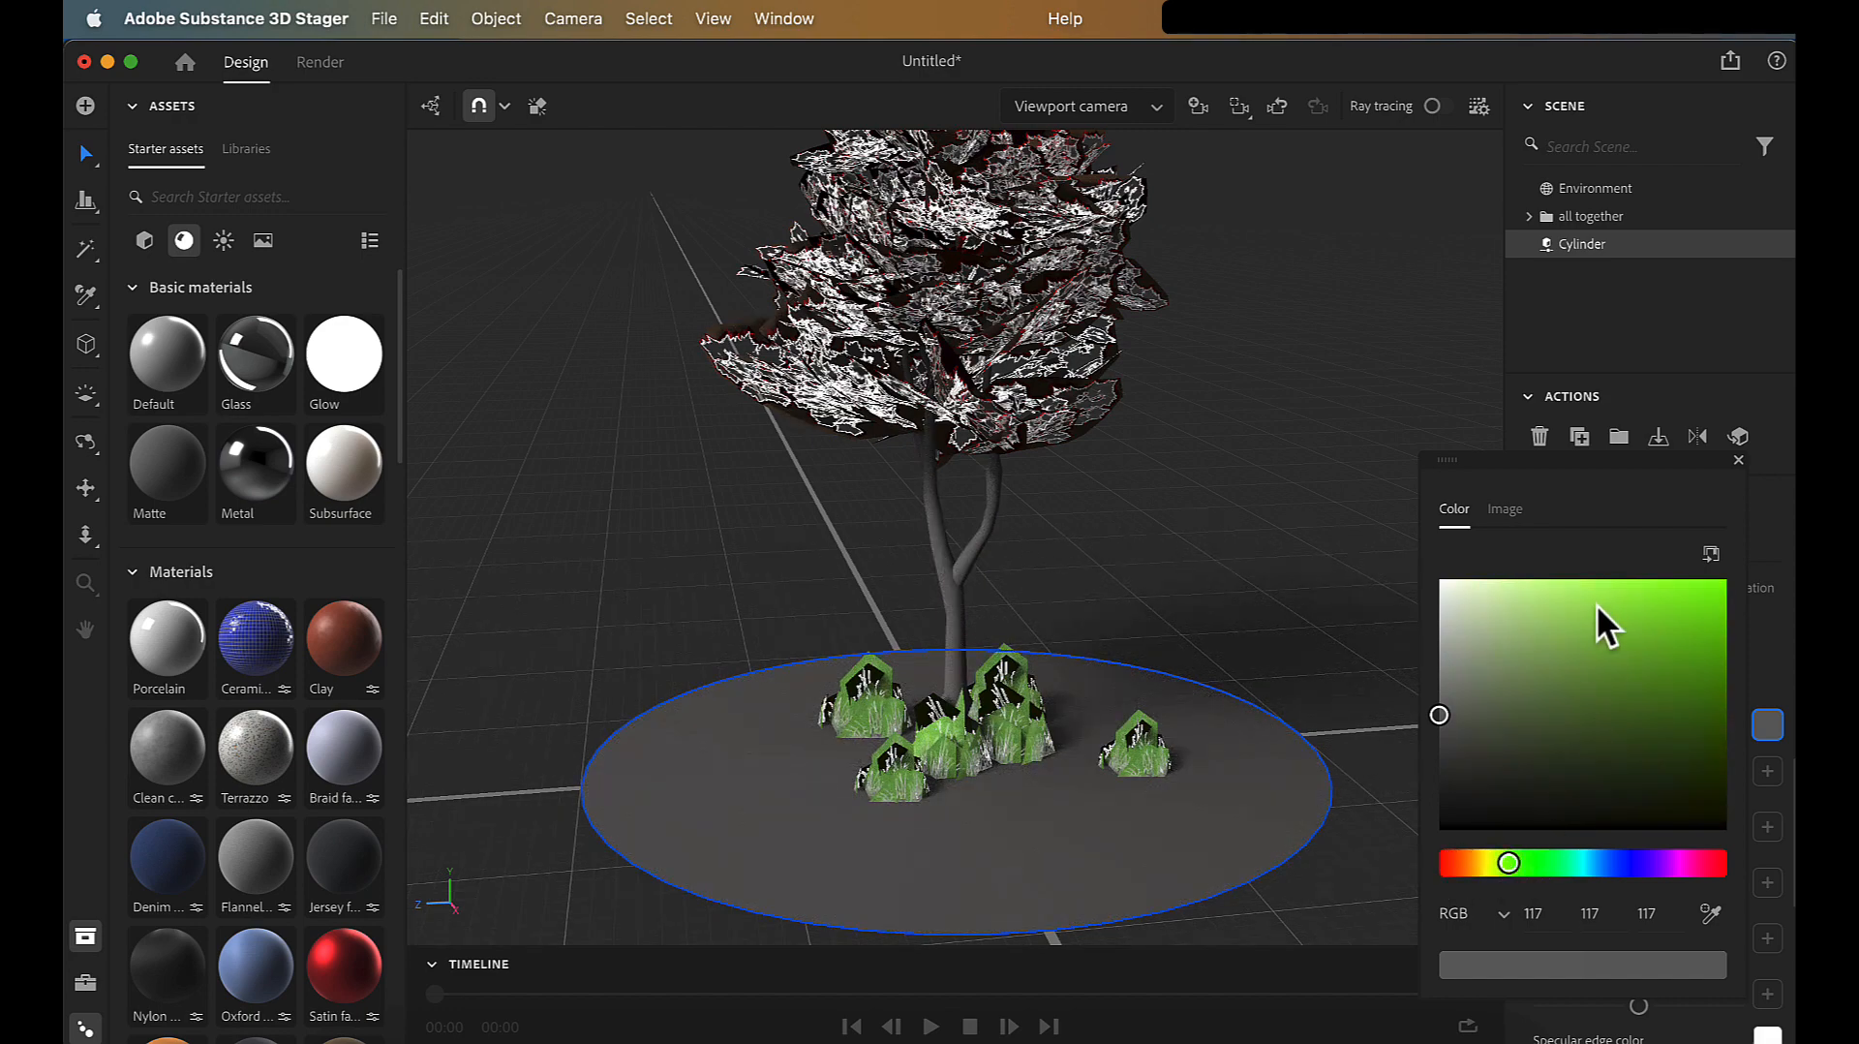
click(1539, 599)
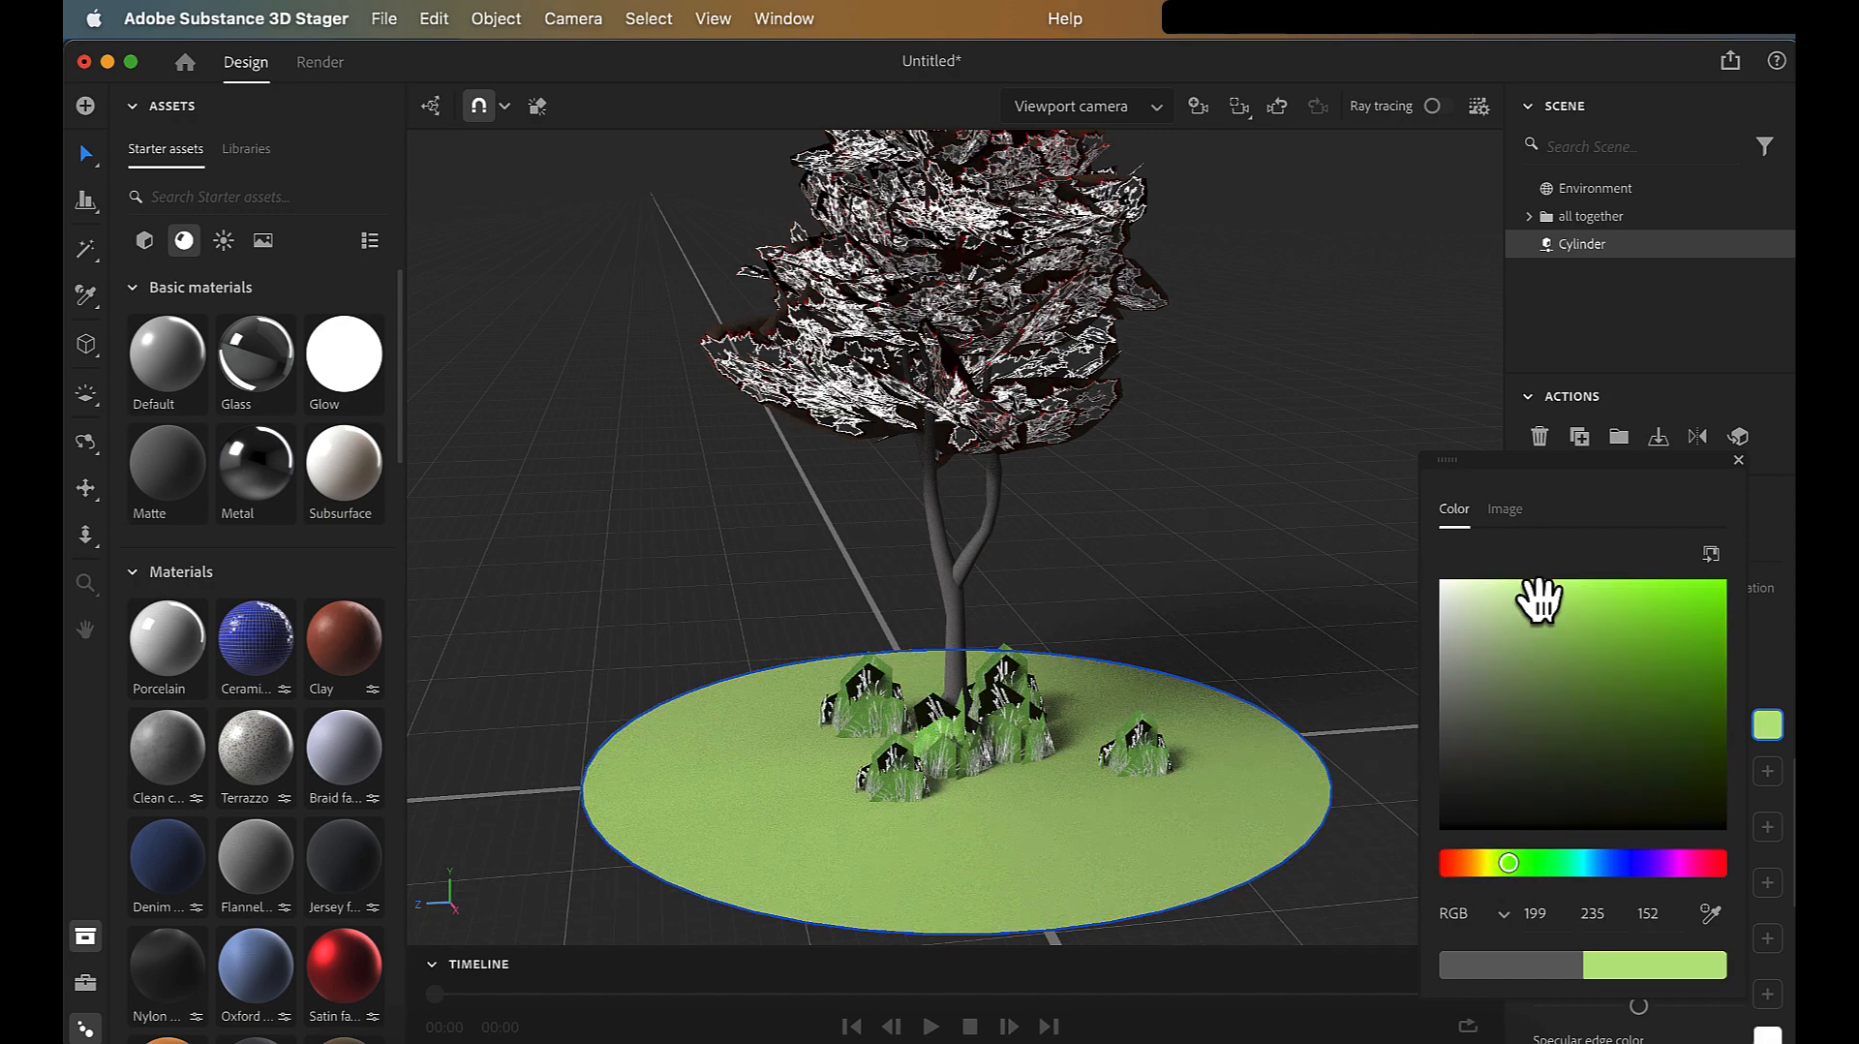
click(1250, 648)
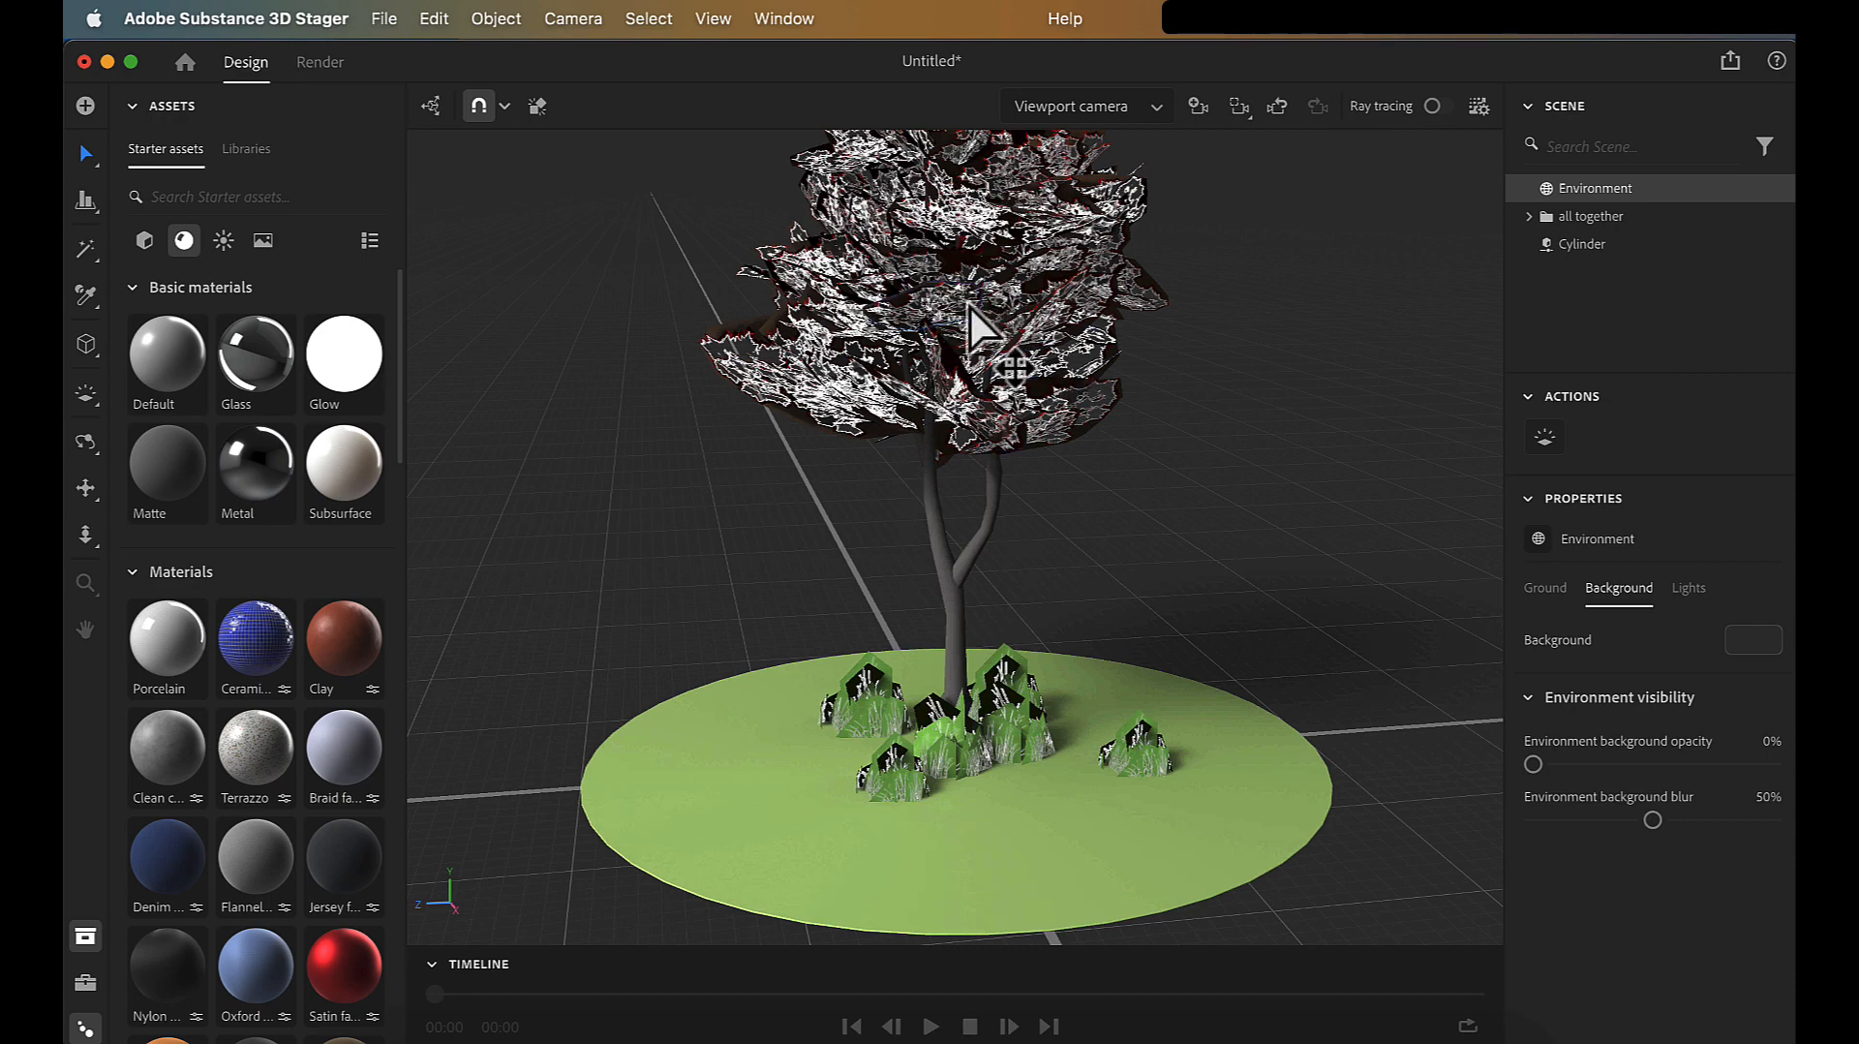
- Select the lowest outer leaf plane of the tree and examine its transform, object and lambert 3 material settings
click(808, 382)
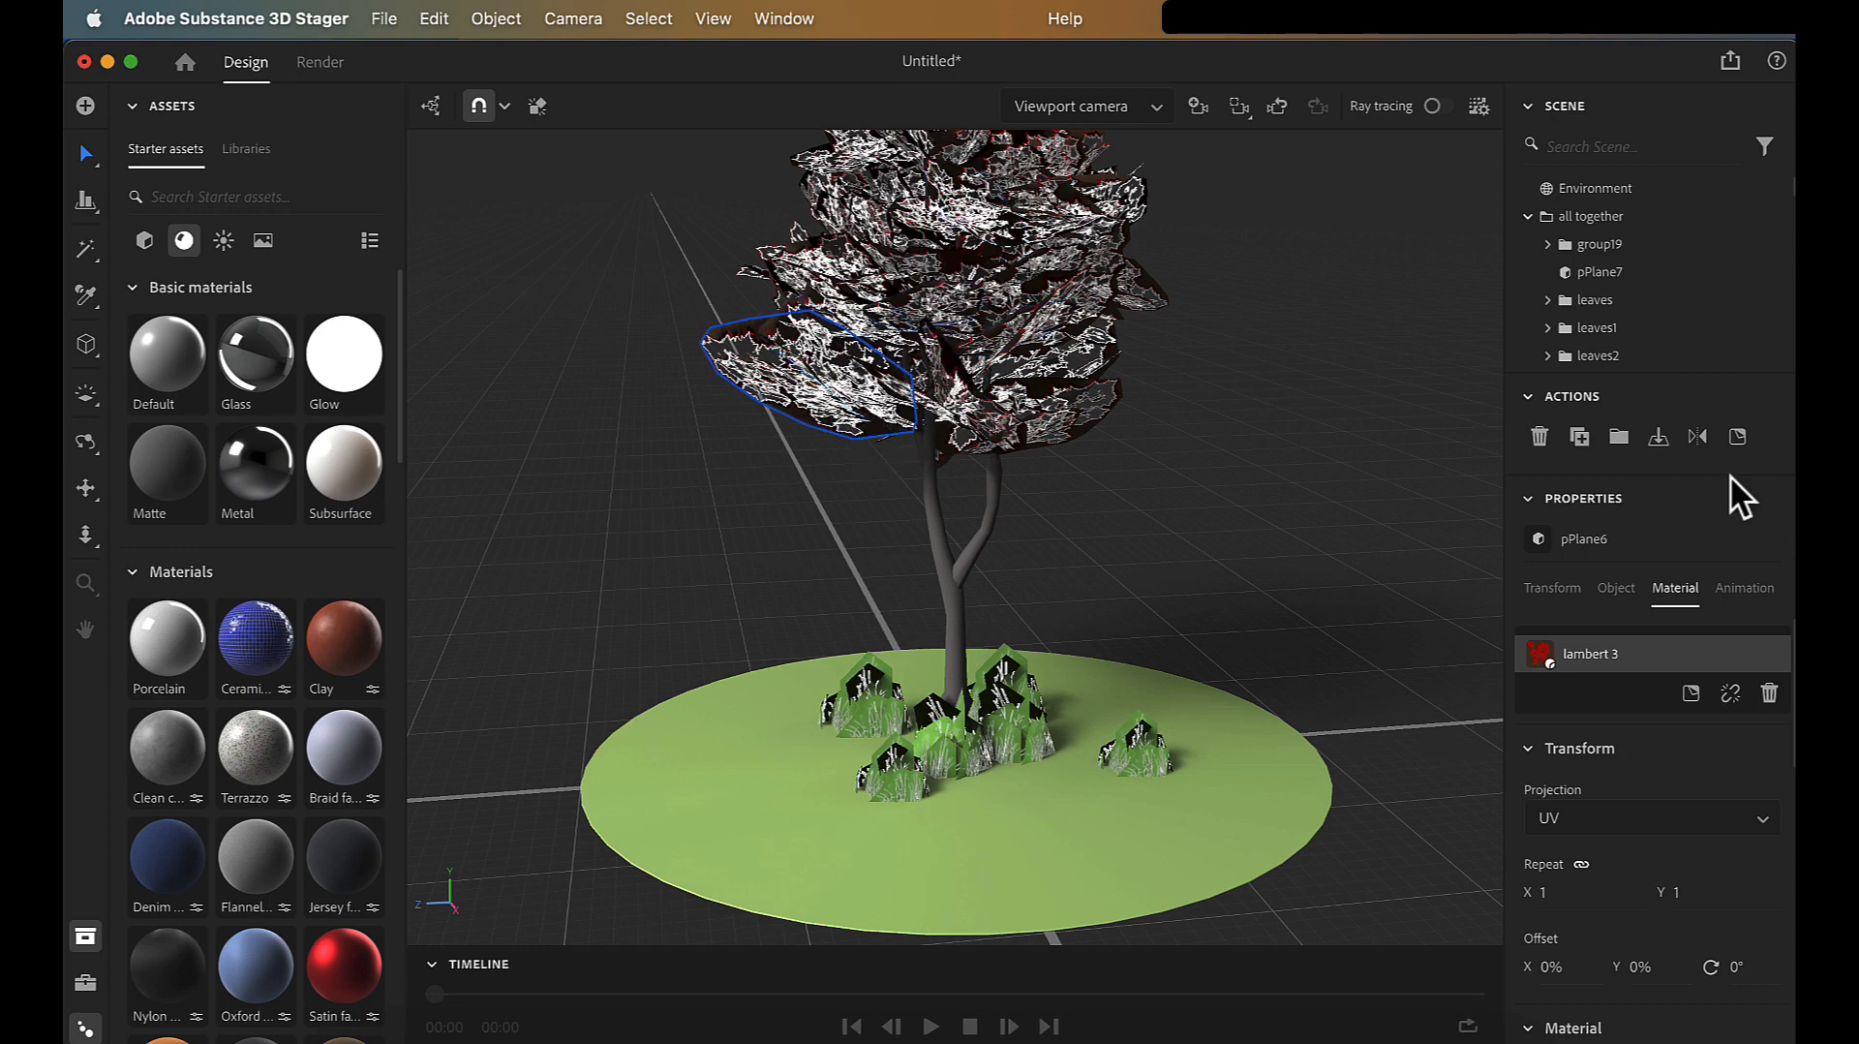
click(1550, 592)
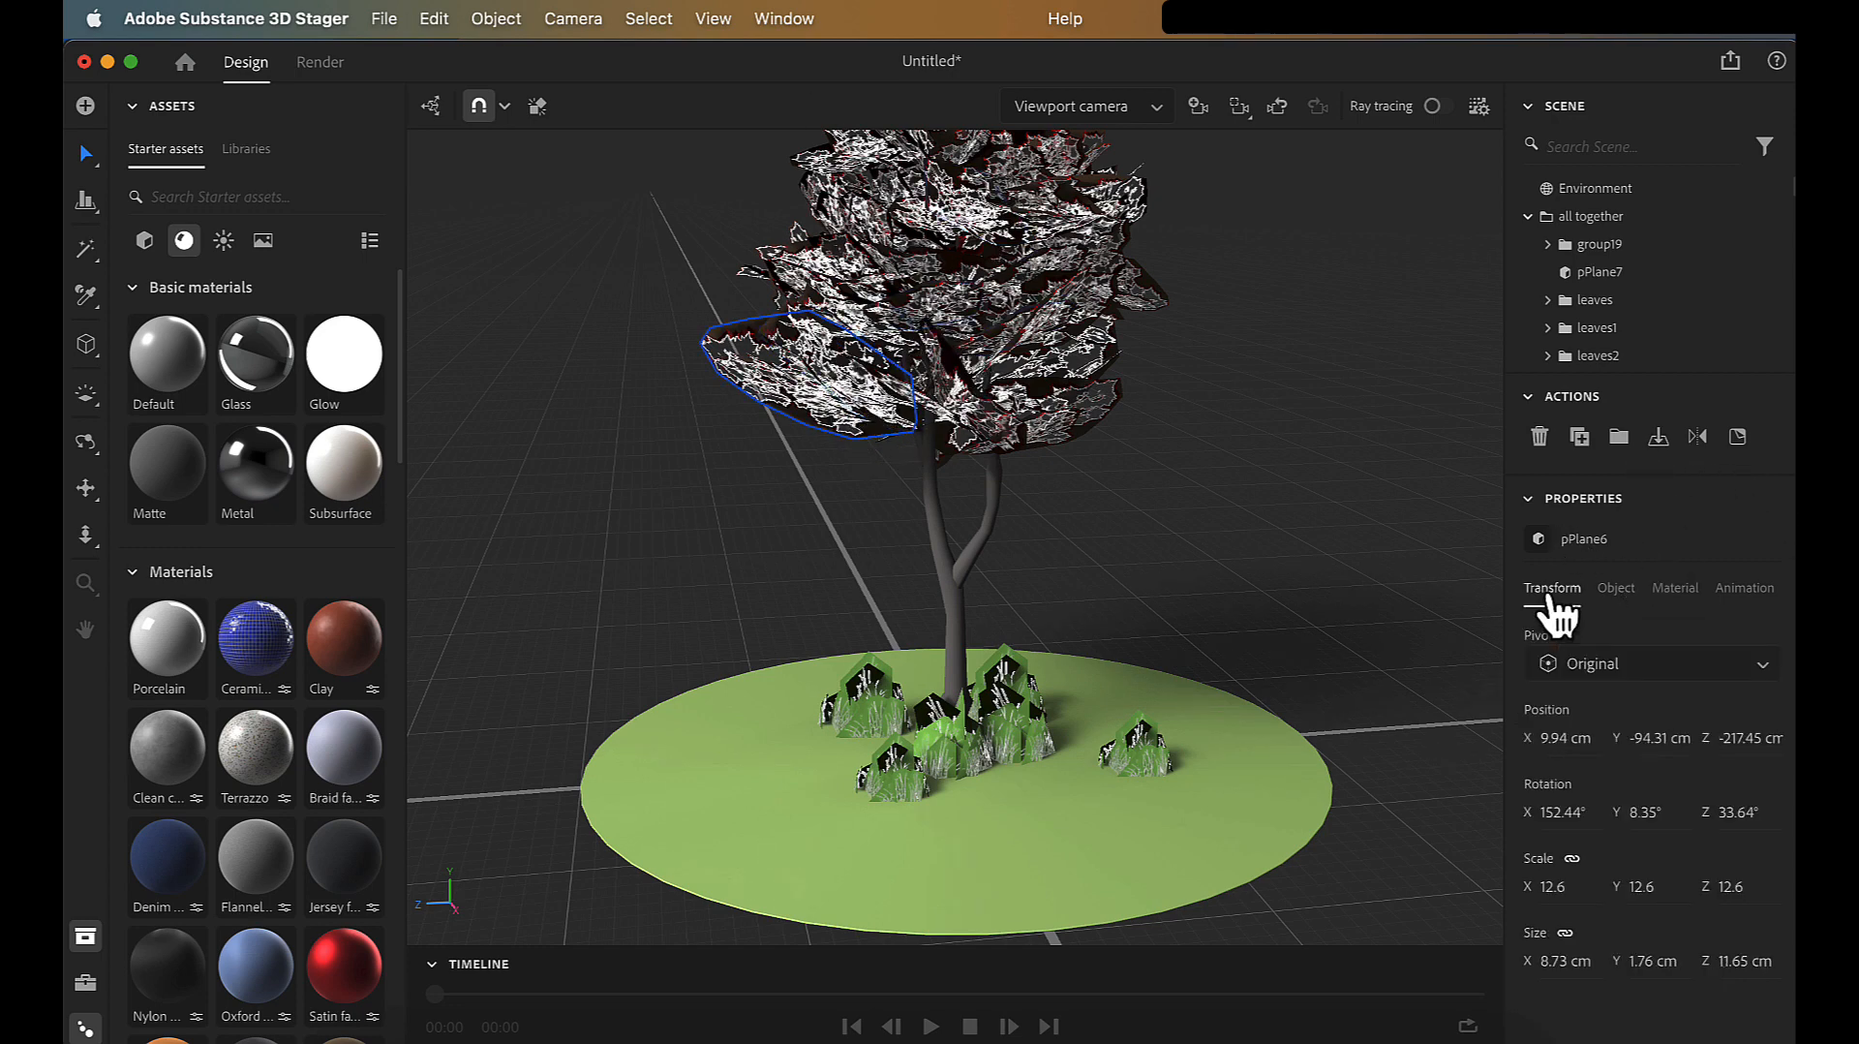
click(1616, 598)
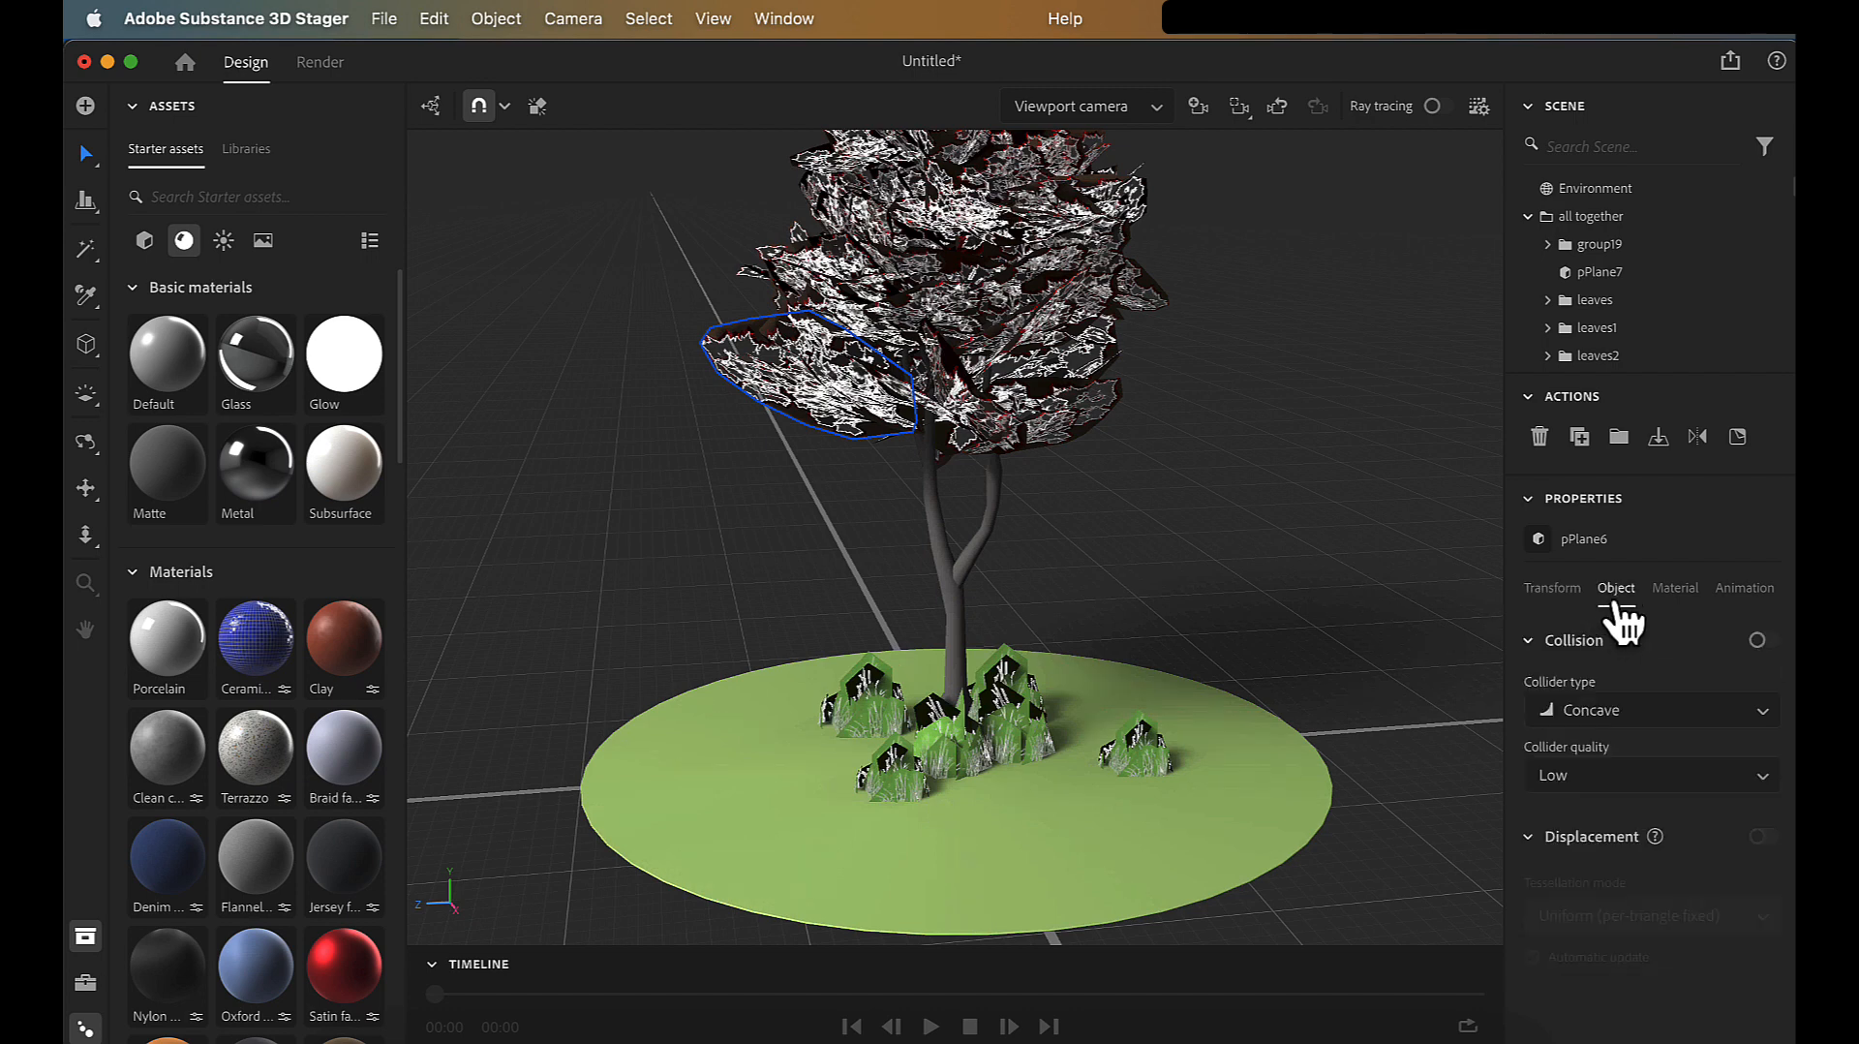
click(1675, 592)
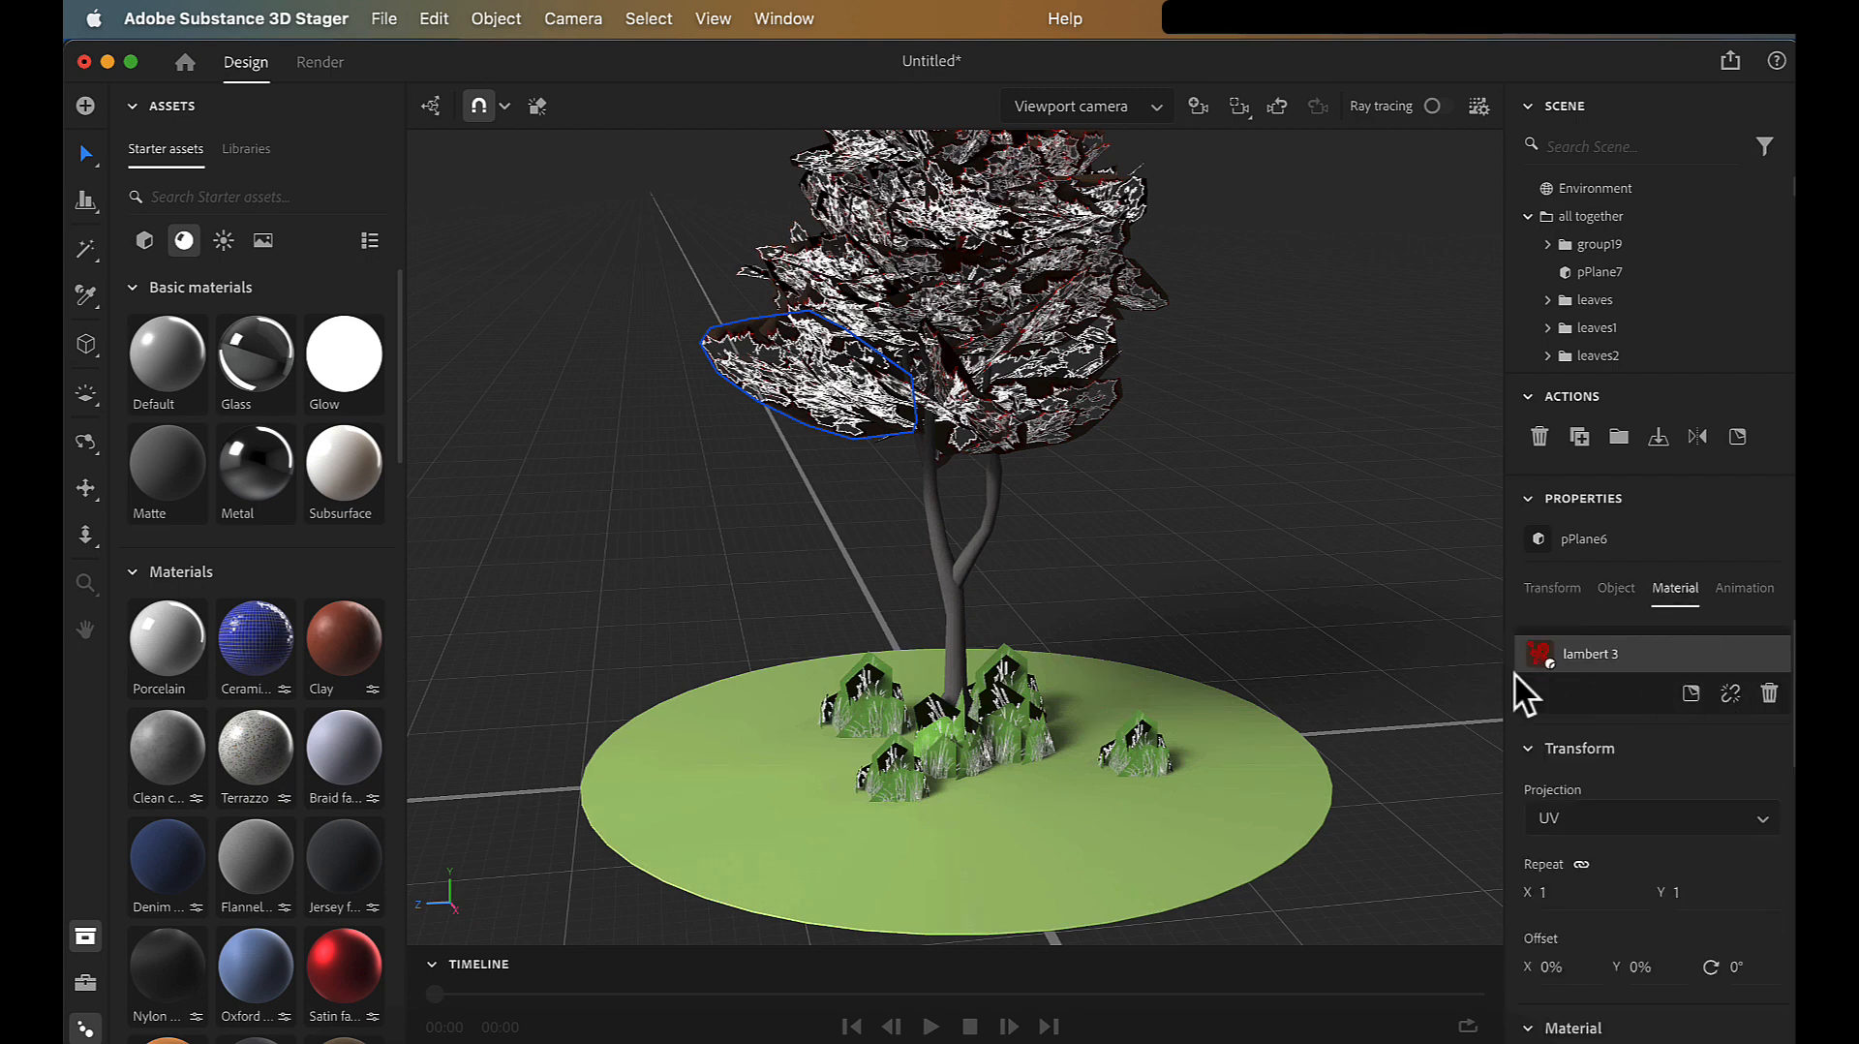
scroll(1627, 804, down, 1)
scroll(1629, 811, down, 3)
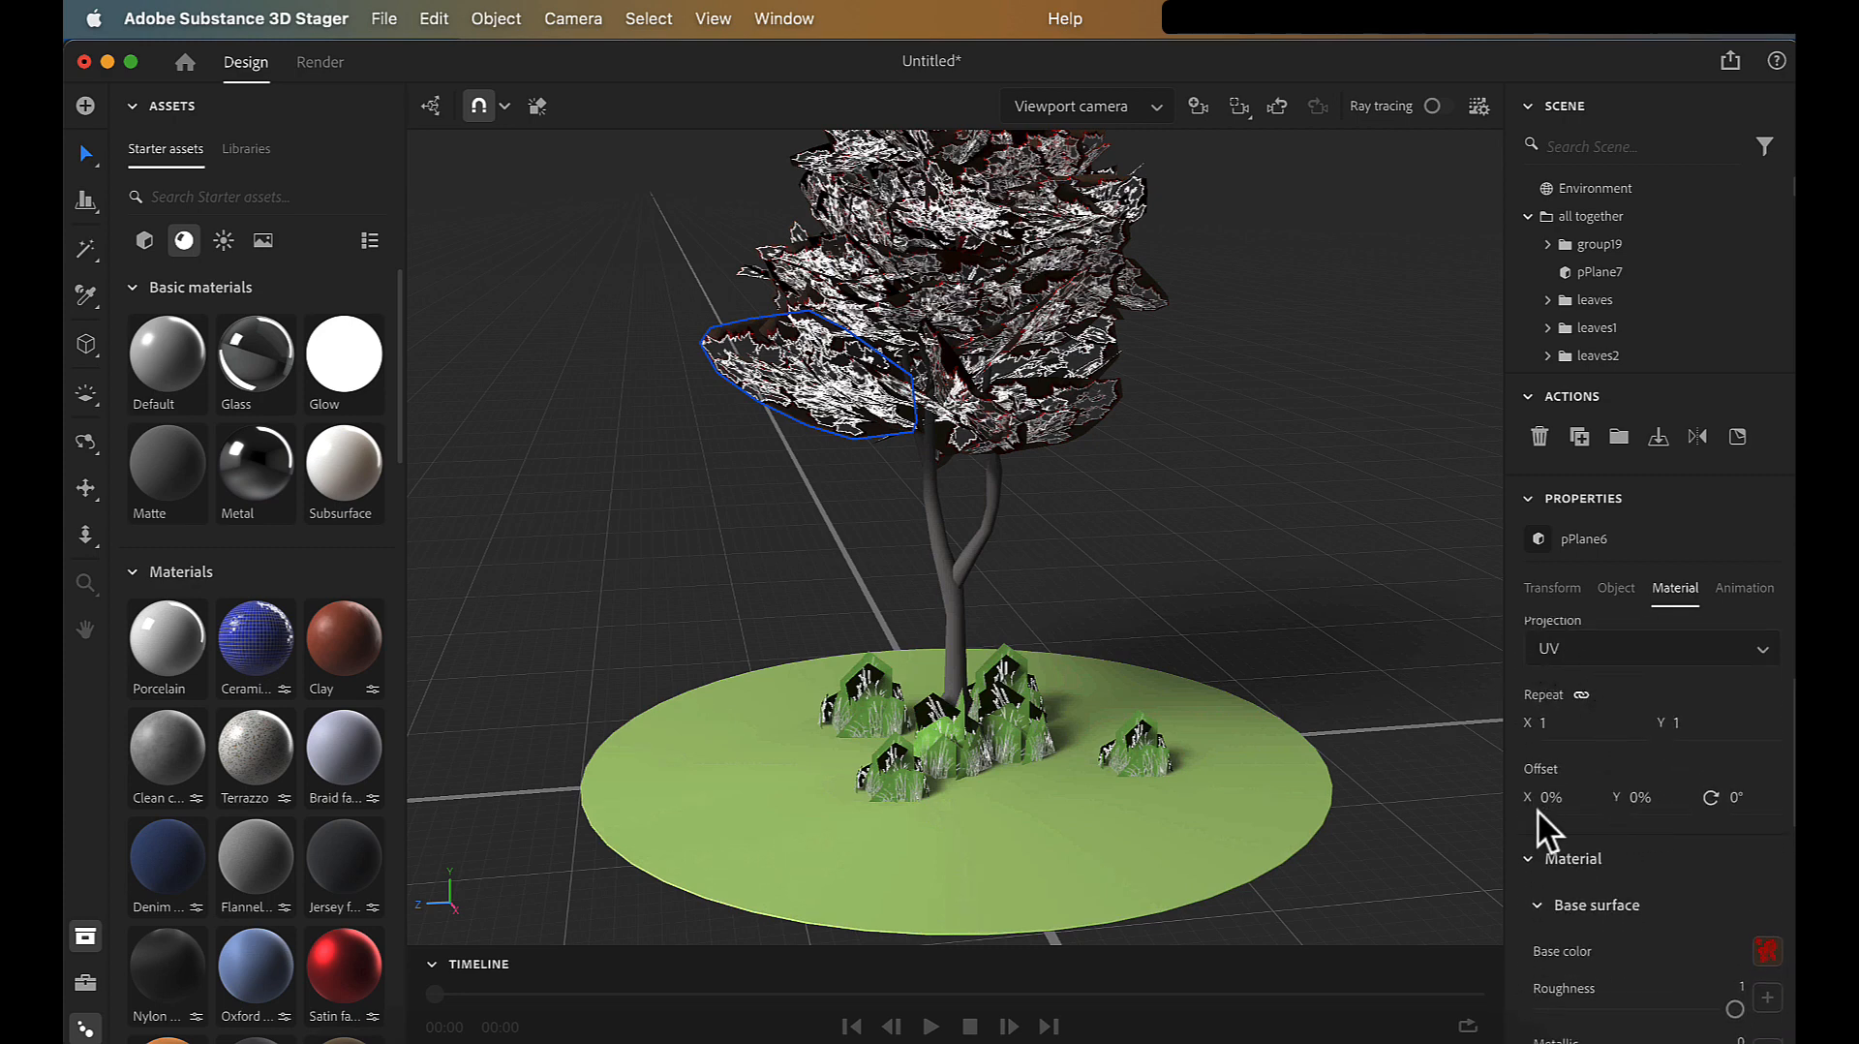
scroll(1537, 811, down, 4)
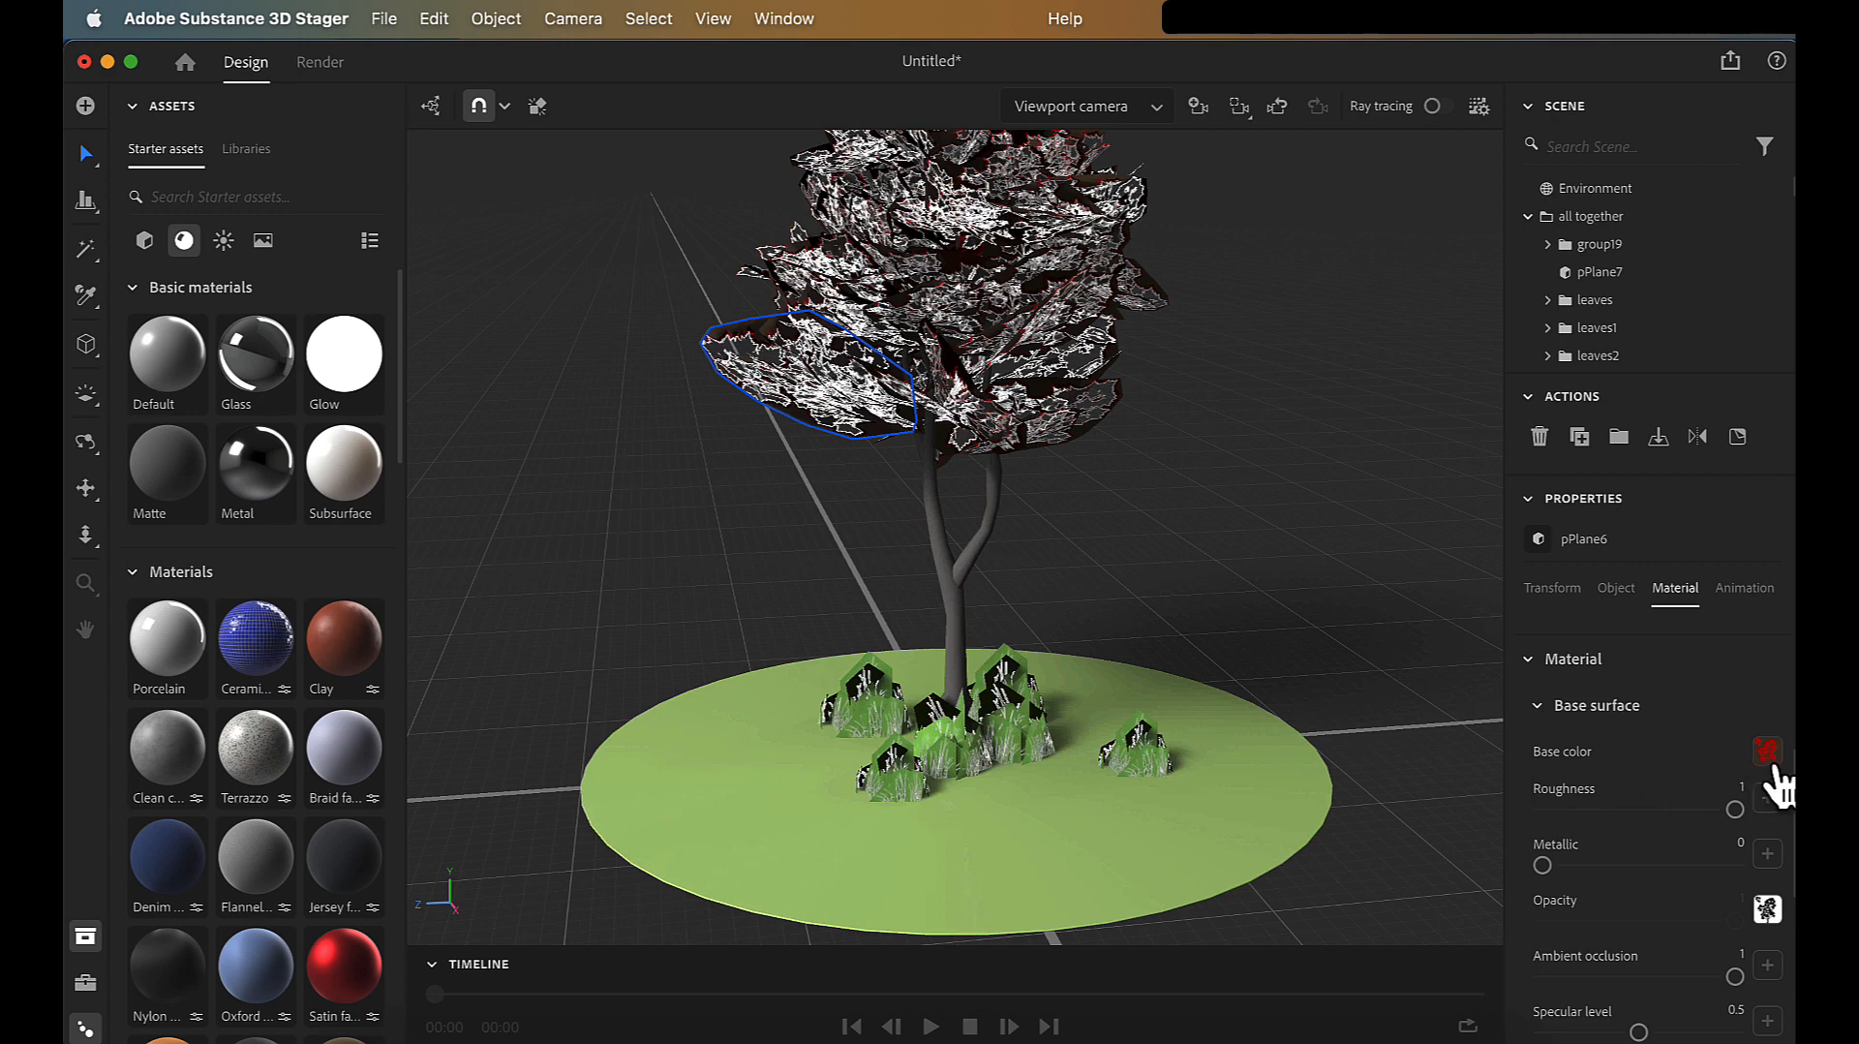
scroll(1599, 807, down, 2)
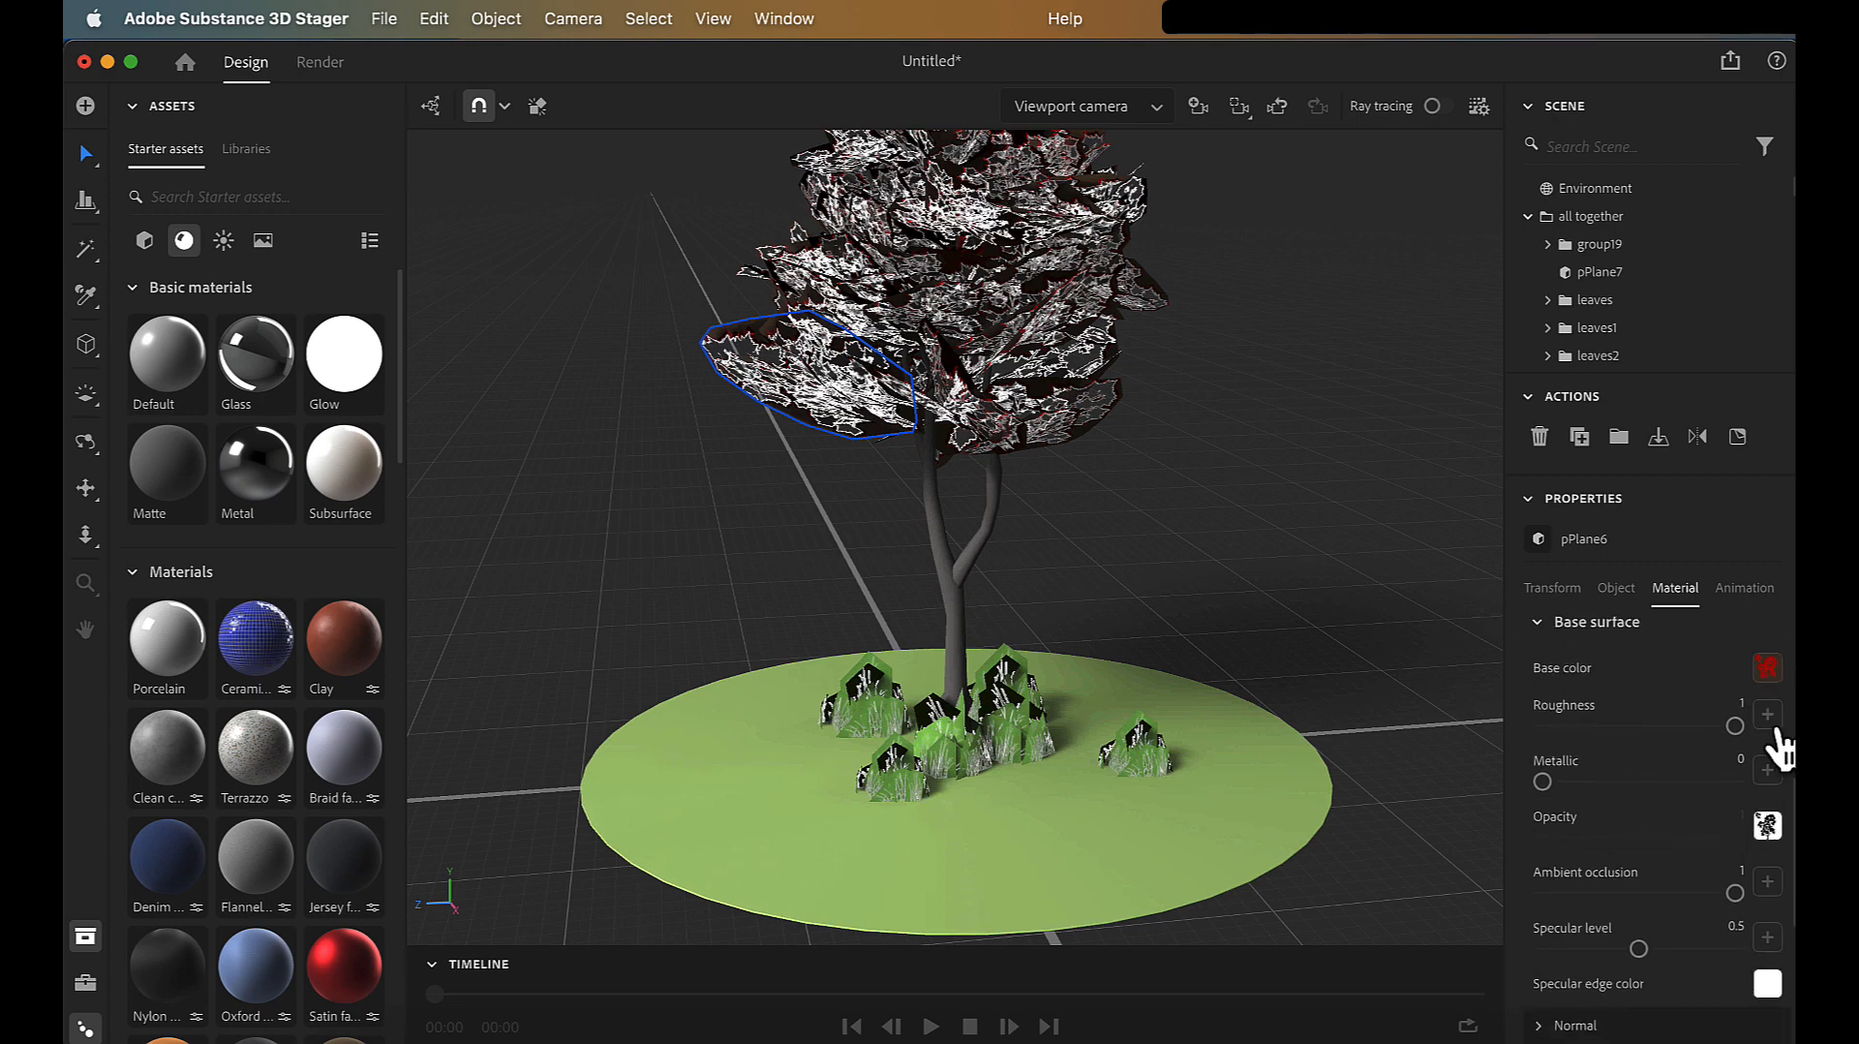
- Load MyBranches_roughness.tga from the sourceimages/FinalFinalTreeCanopy folder as the leaf material's roughness map
click(1768, 716)
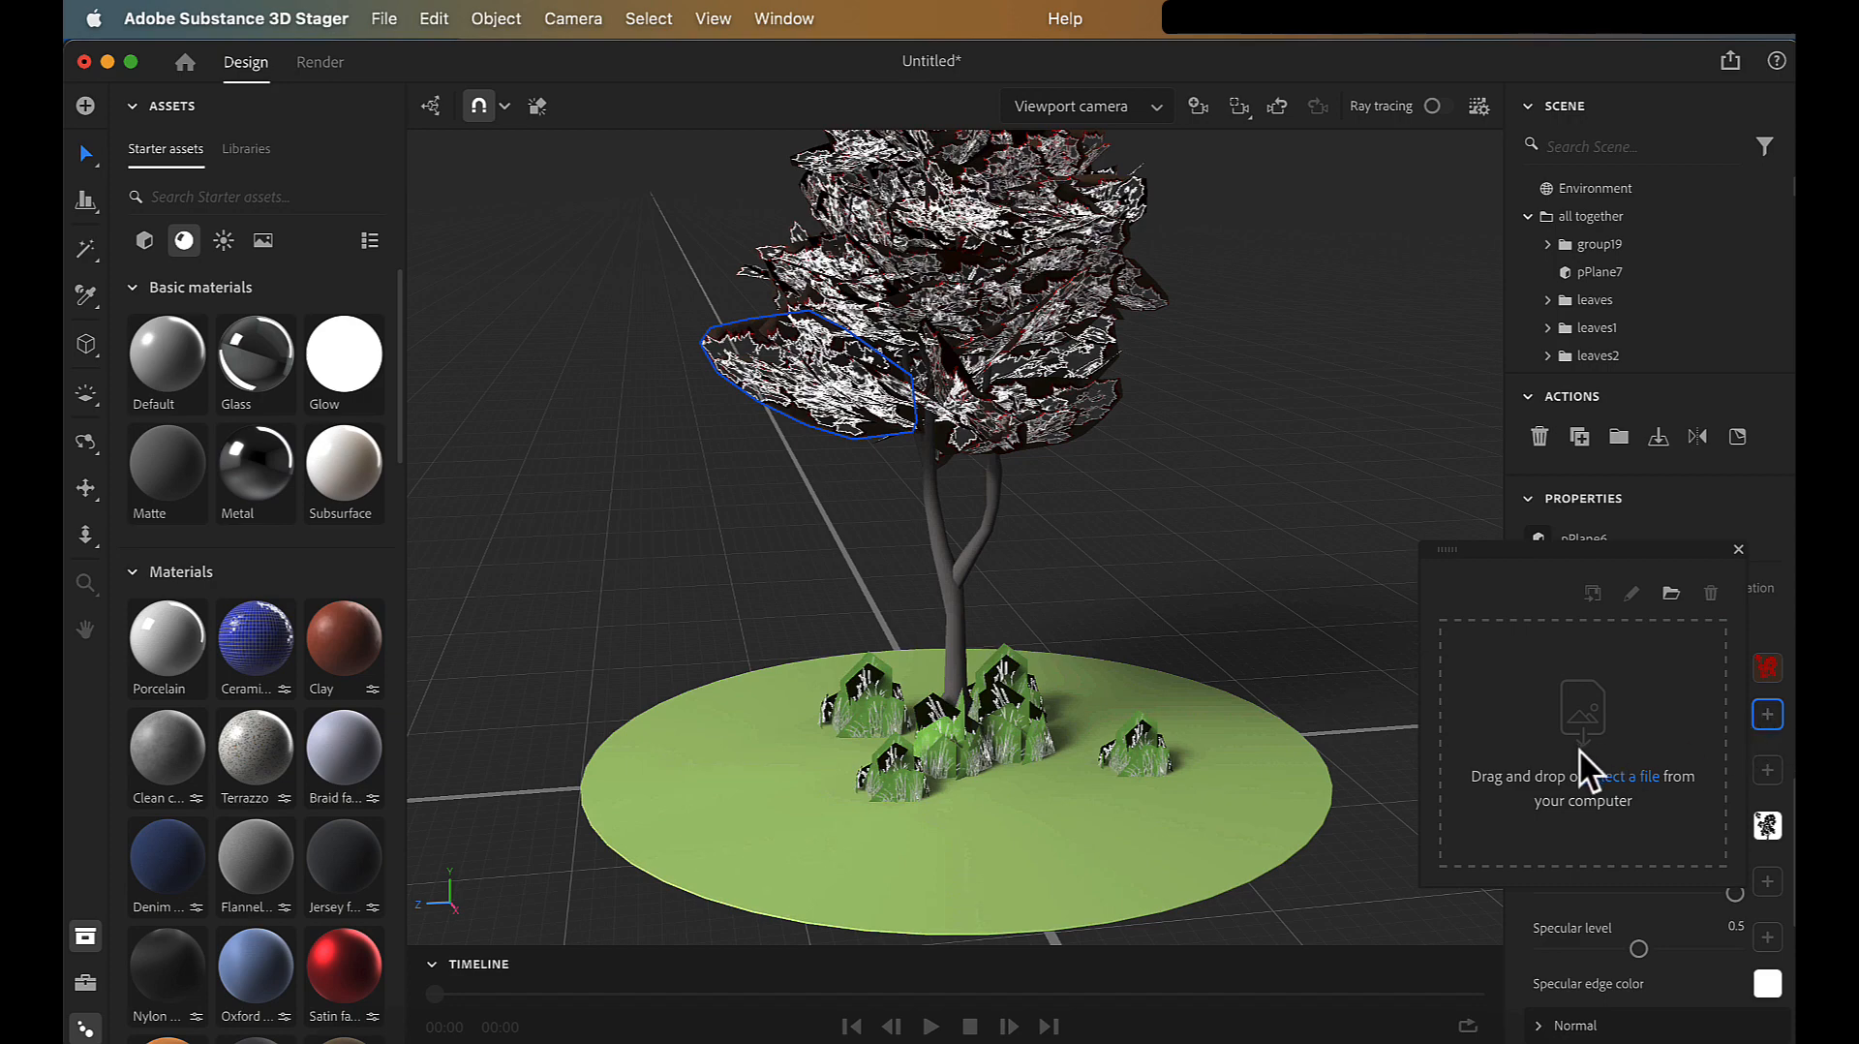
click(1672, 594)
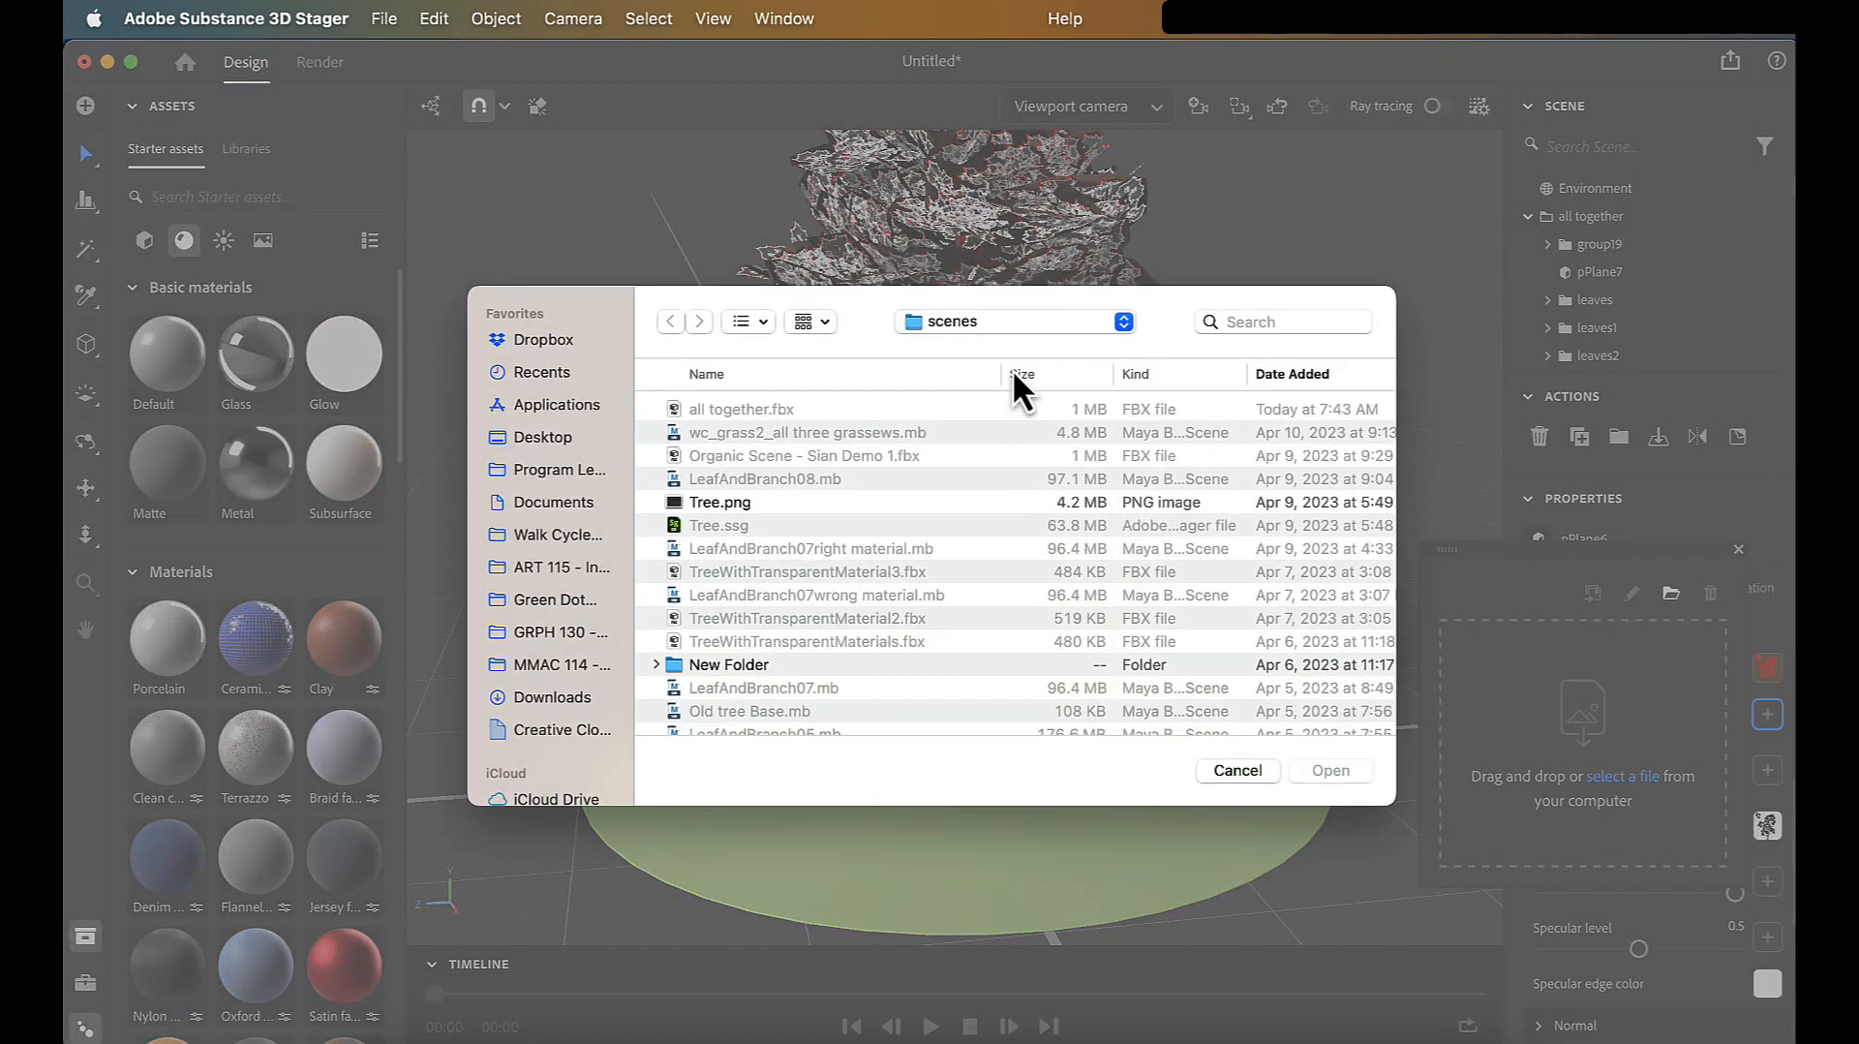
click(984, 320)
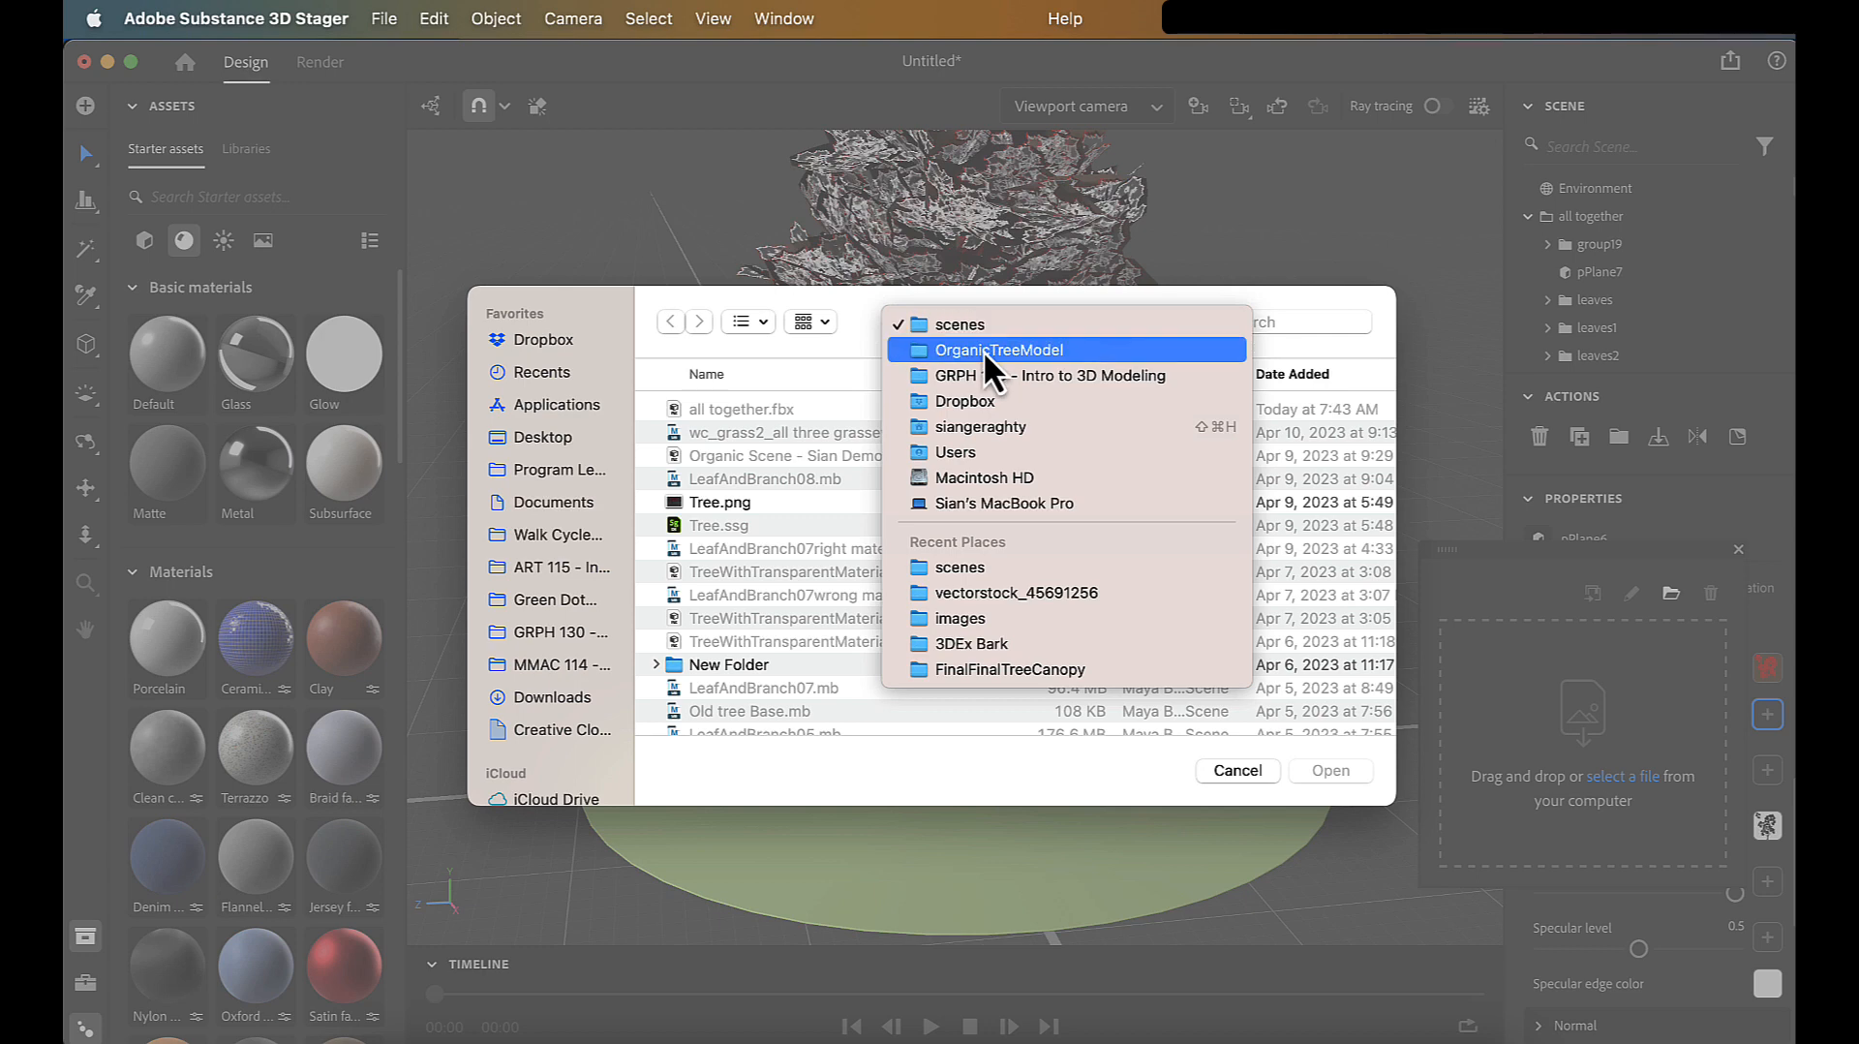
click(984, 350)
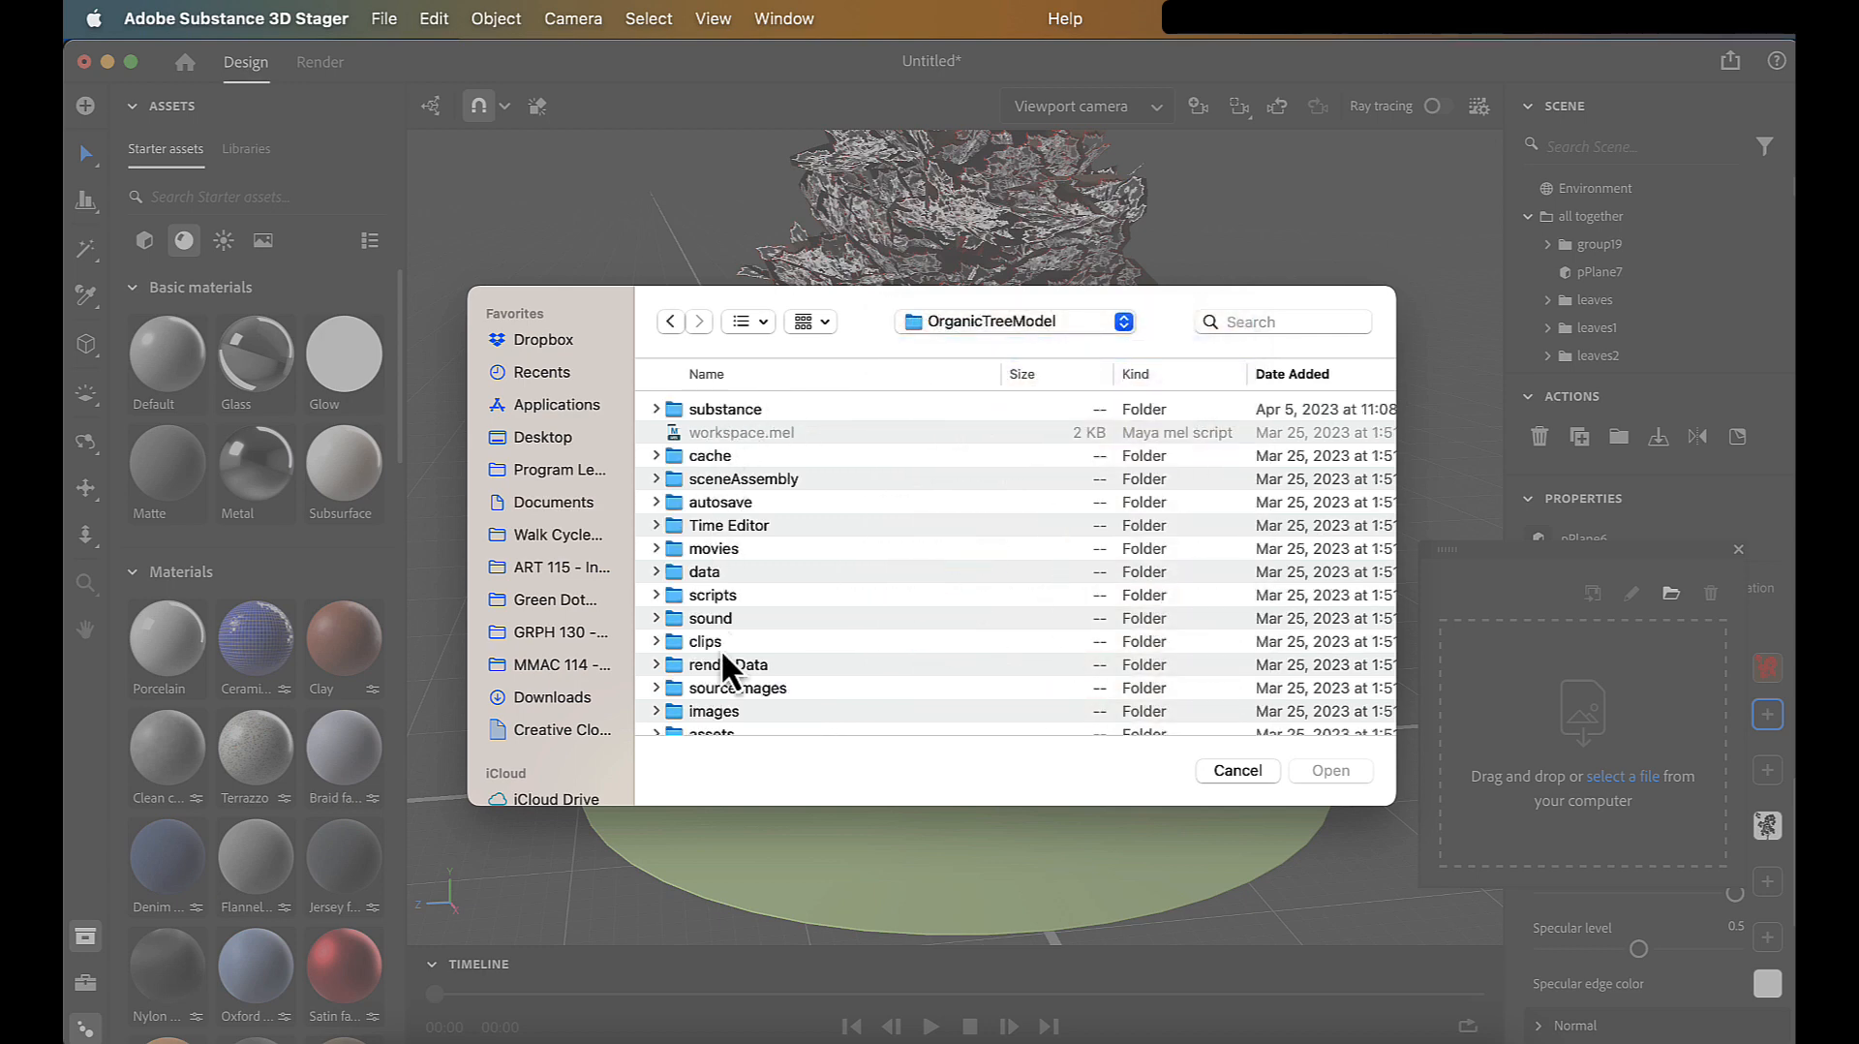
scroll(720, 503, down, 1)
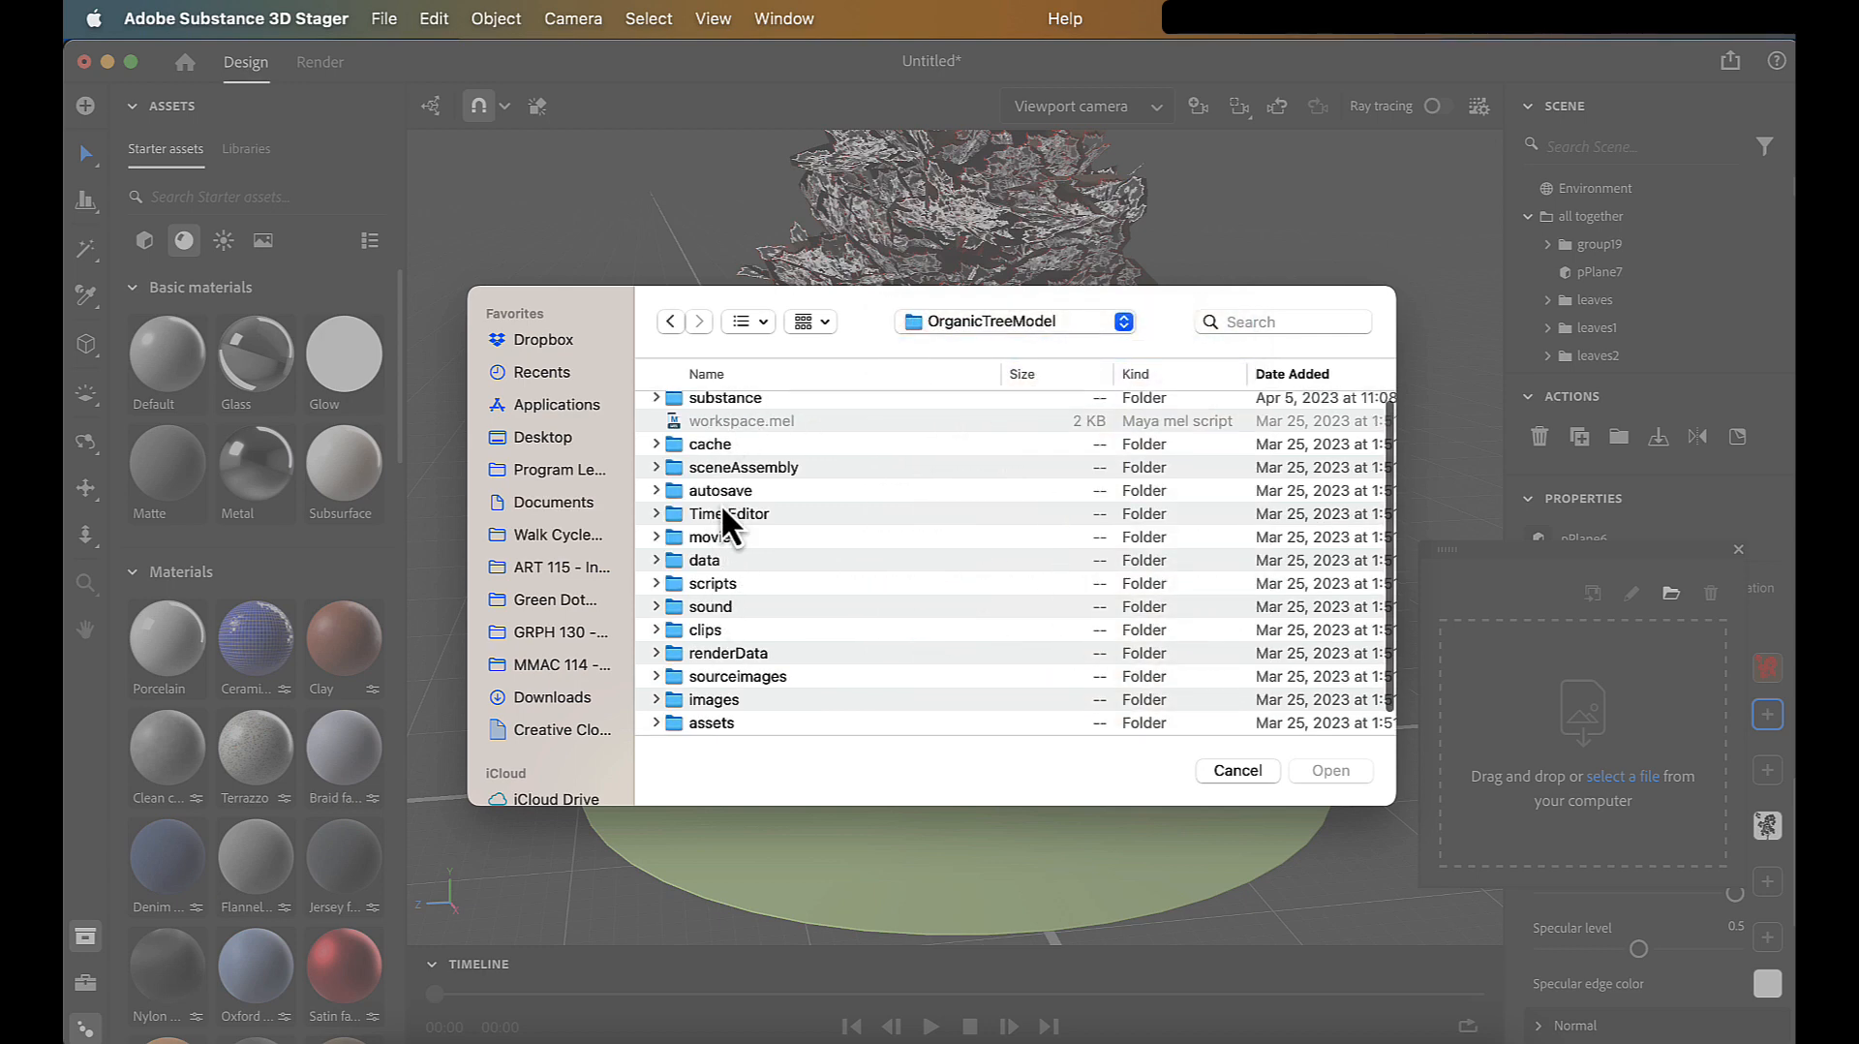
double_click(697, 677)
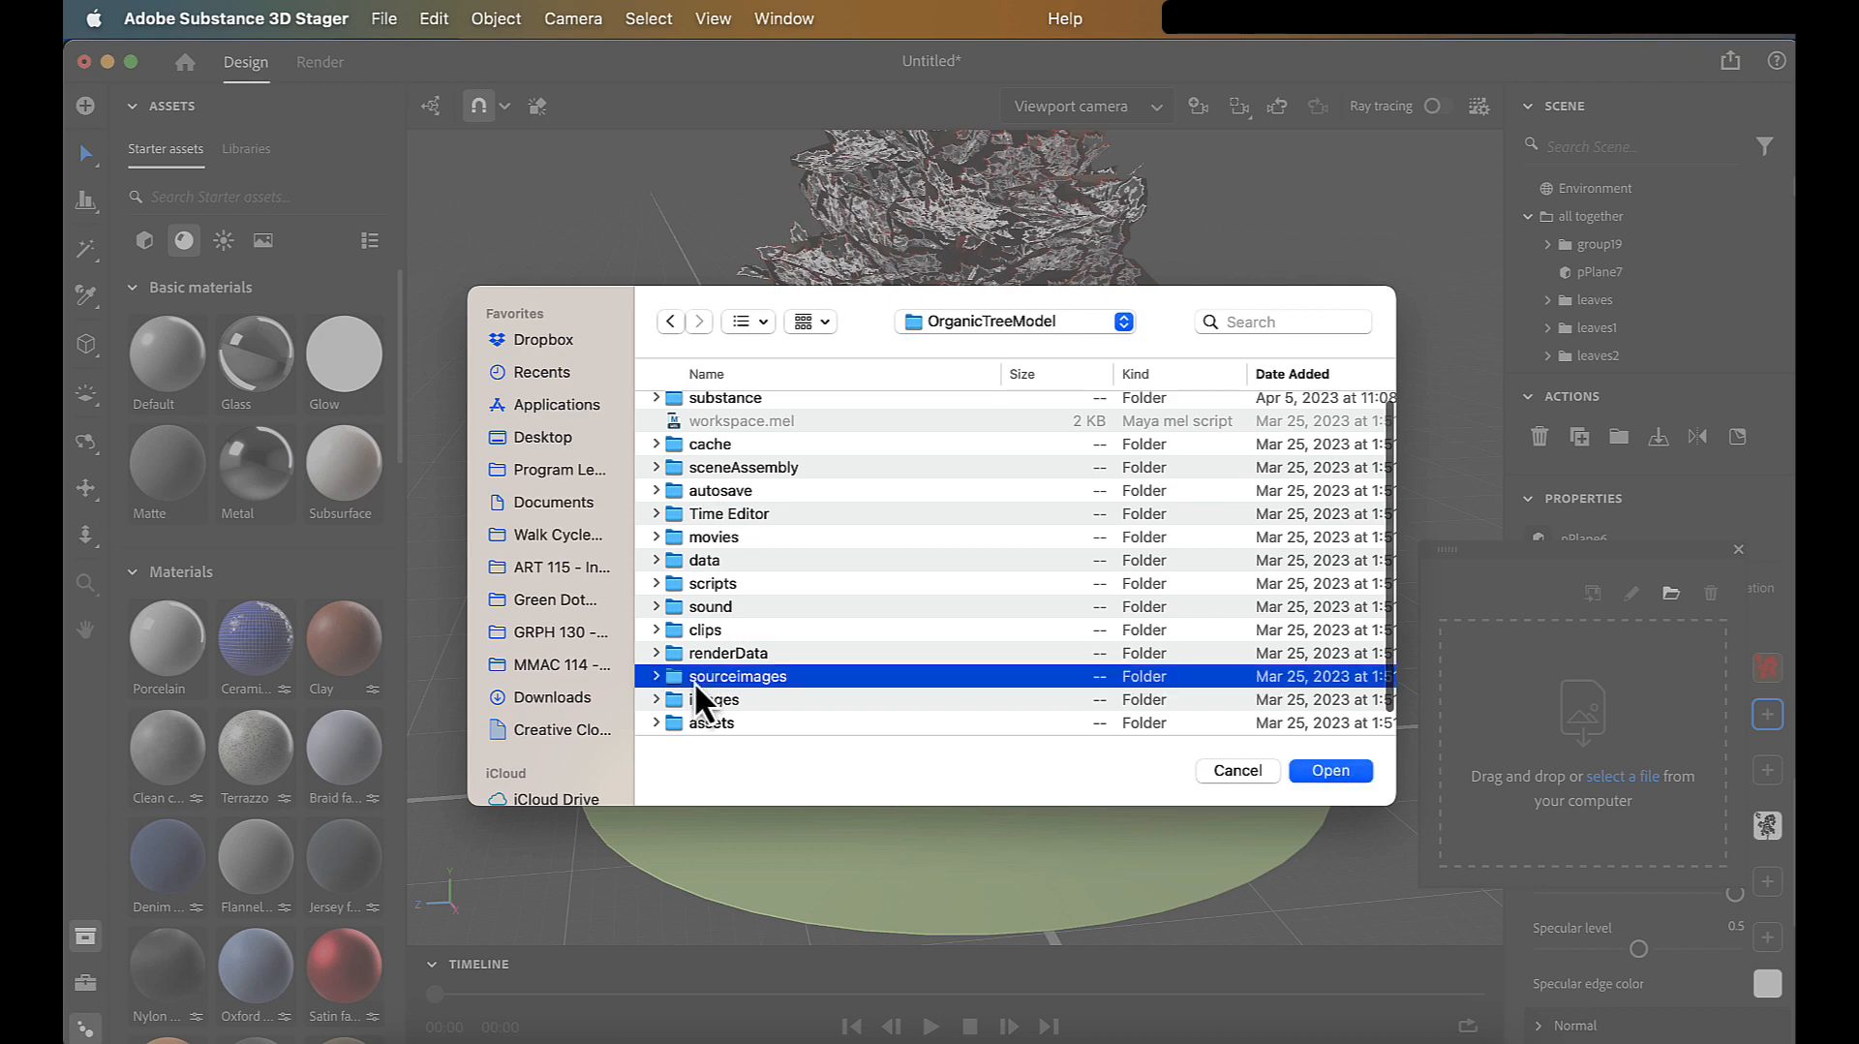
double_click(786, 432)
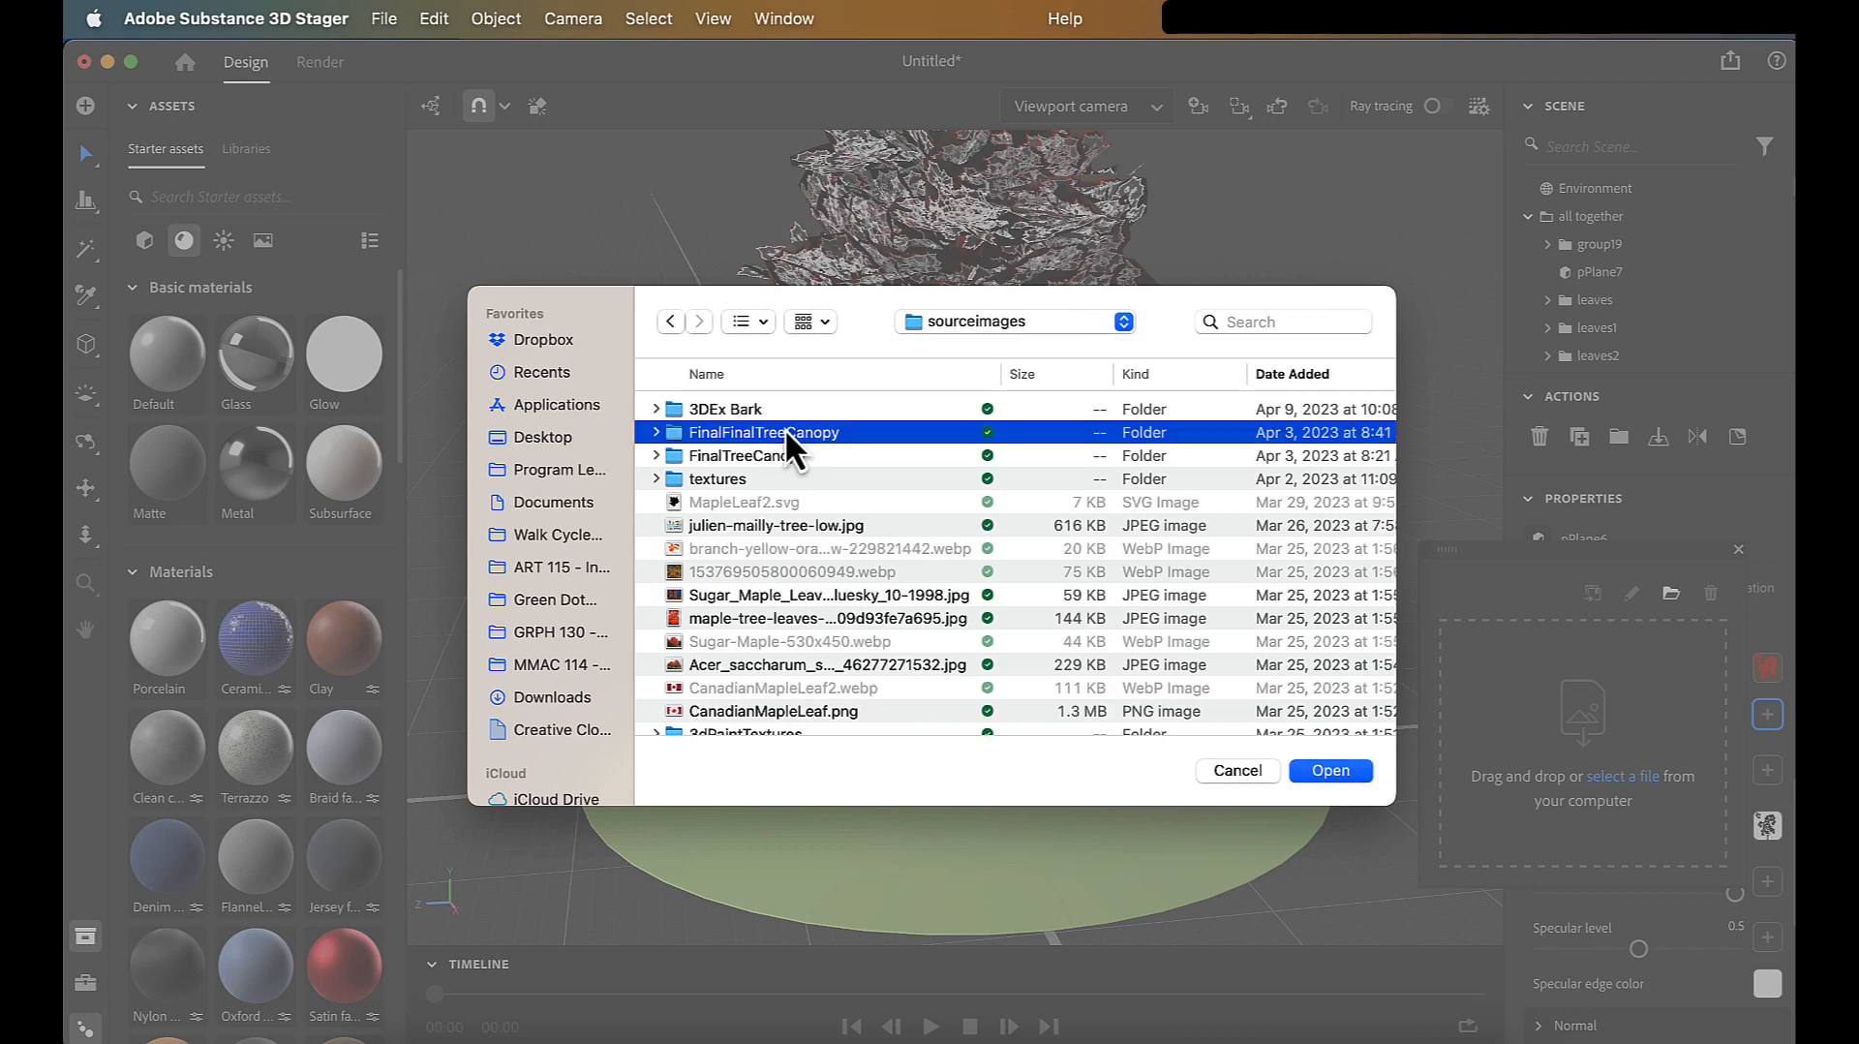
scroll(723, 548, down, 3)
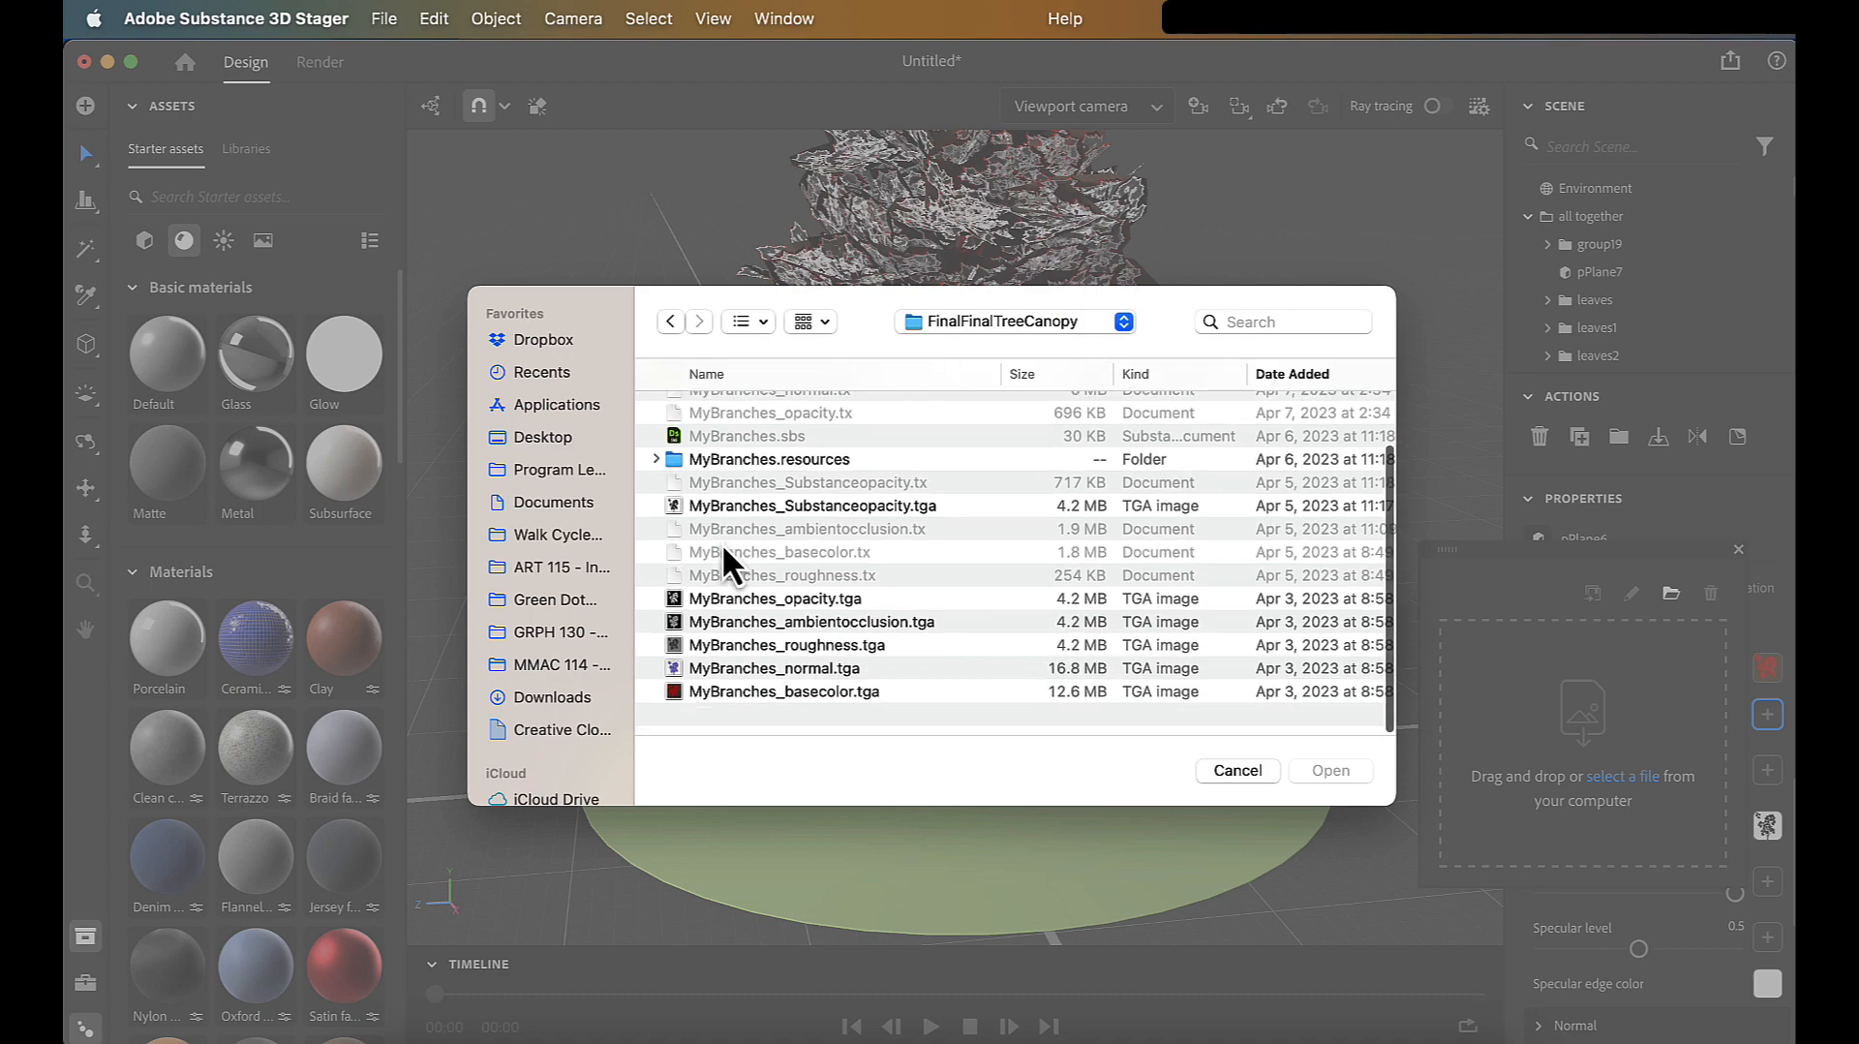
click(719, 658)
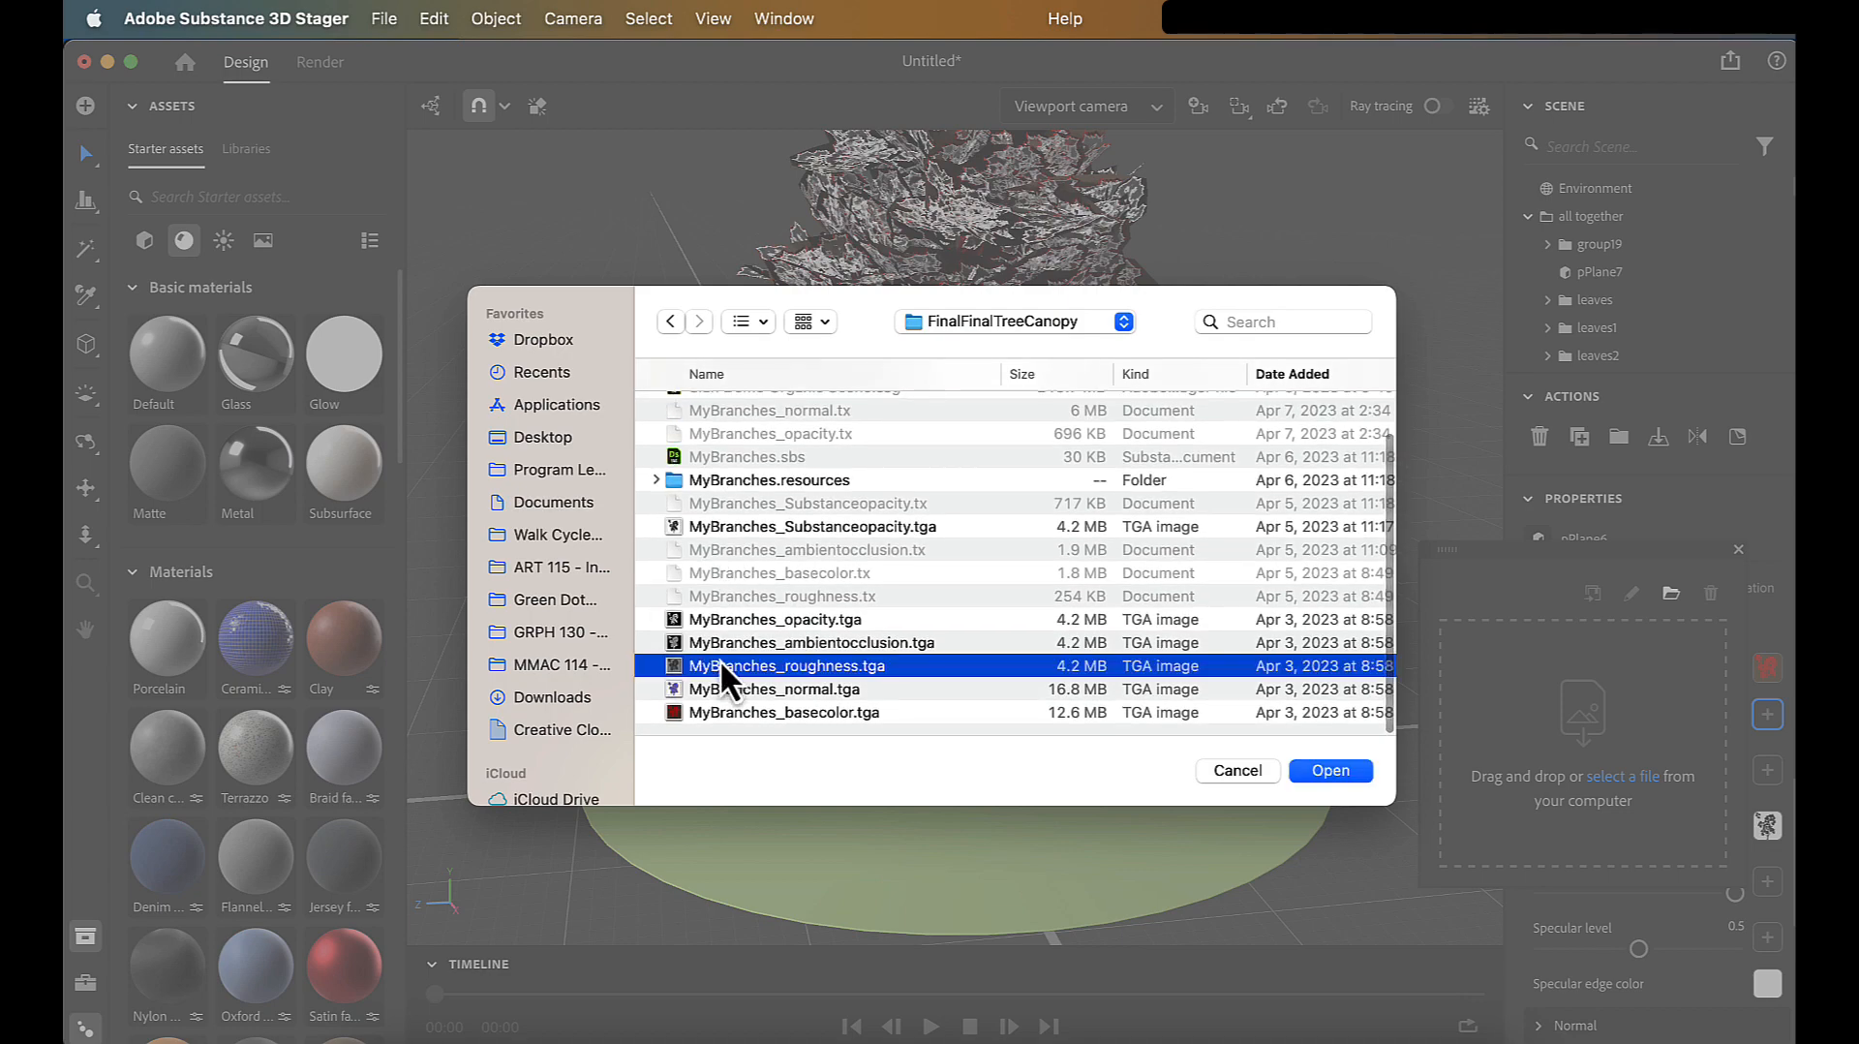
click(1330, 770)
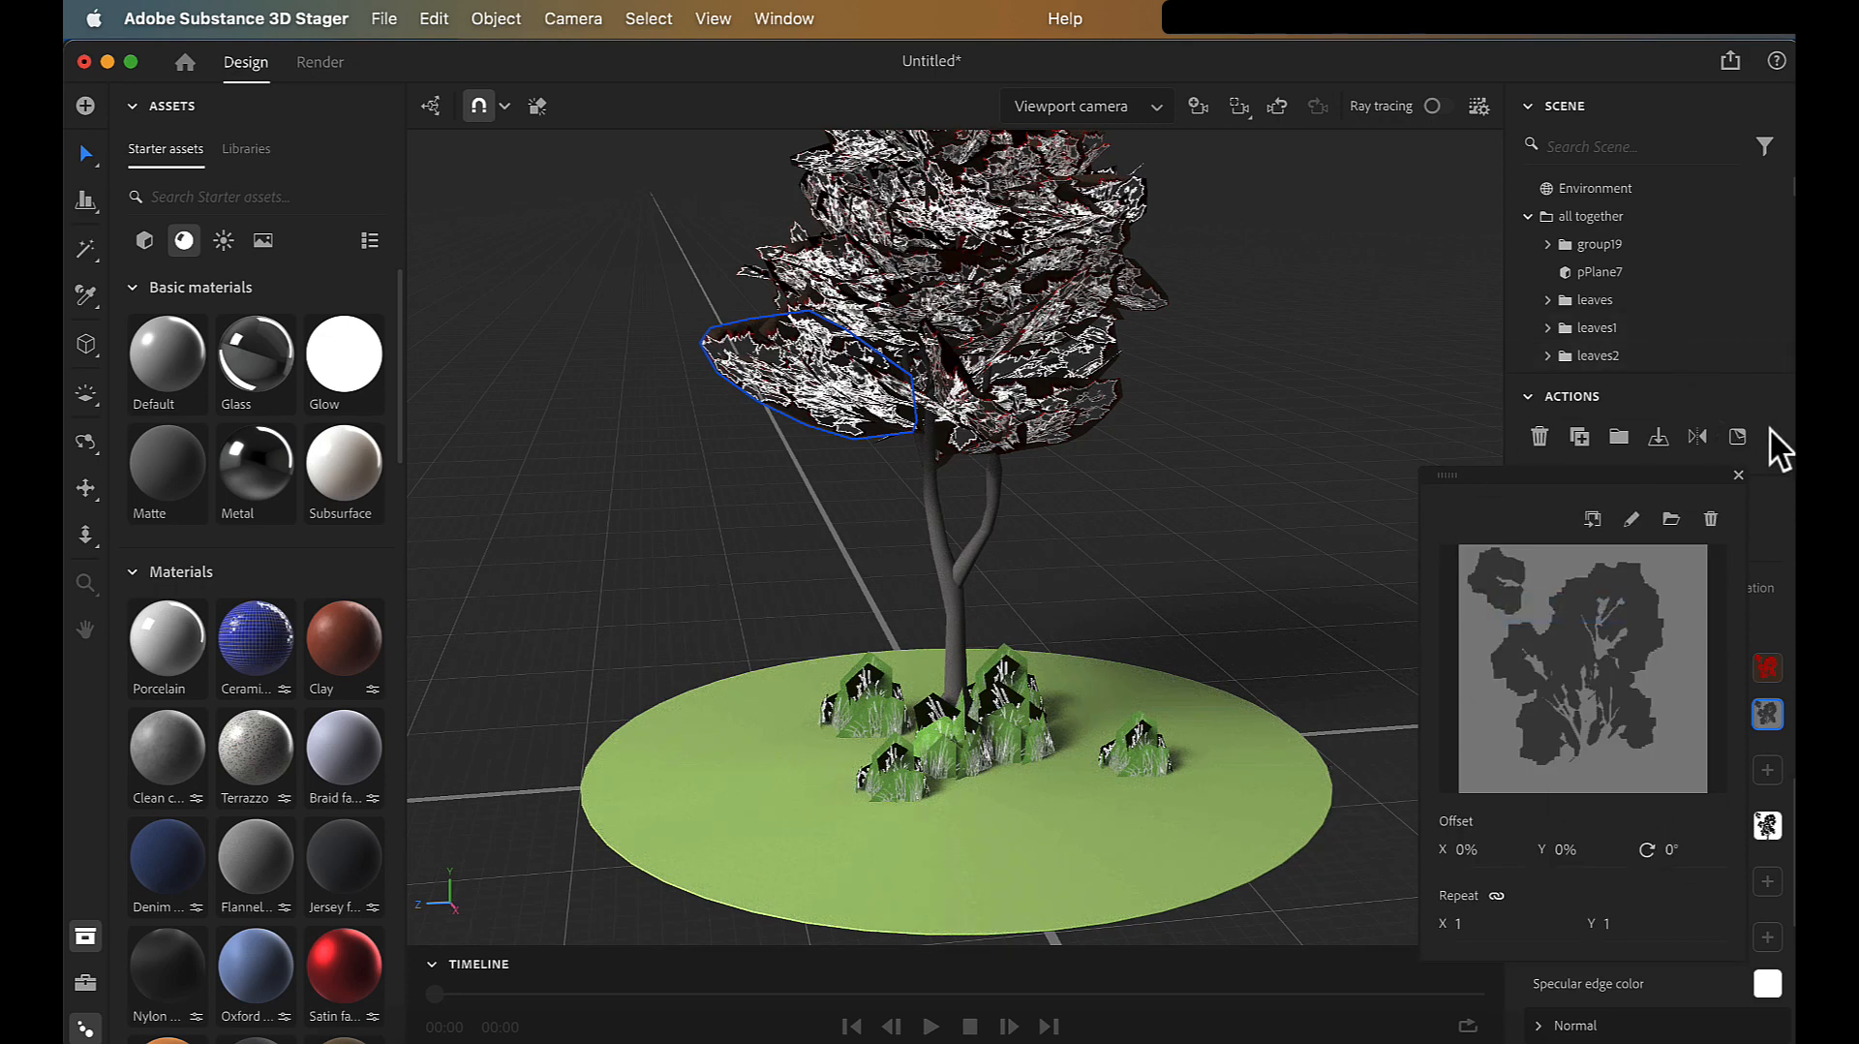
click(1737, 475)
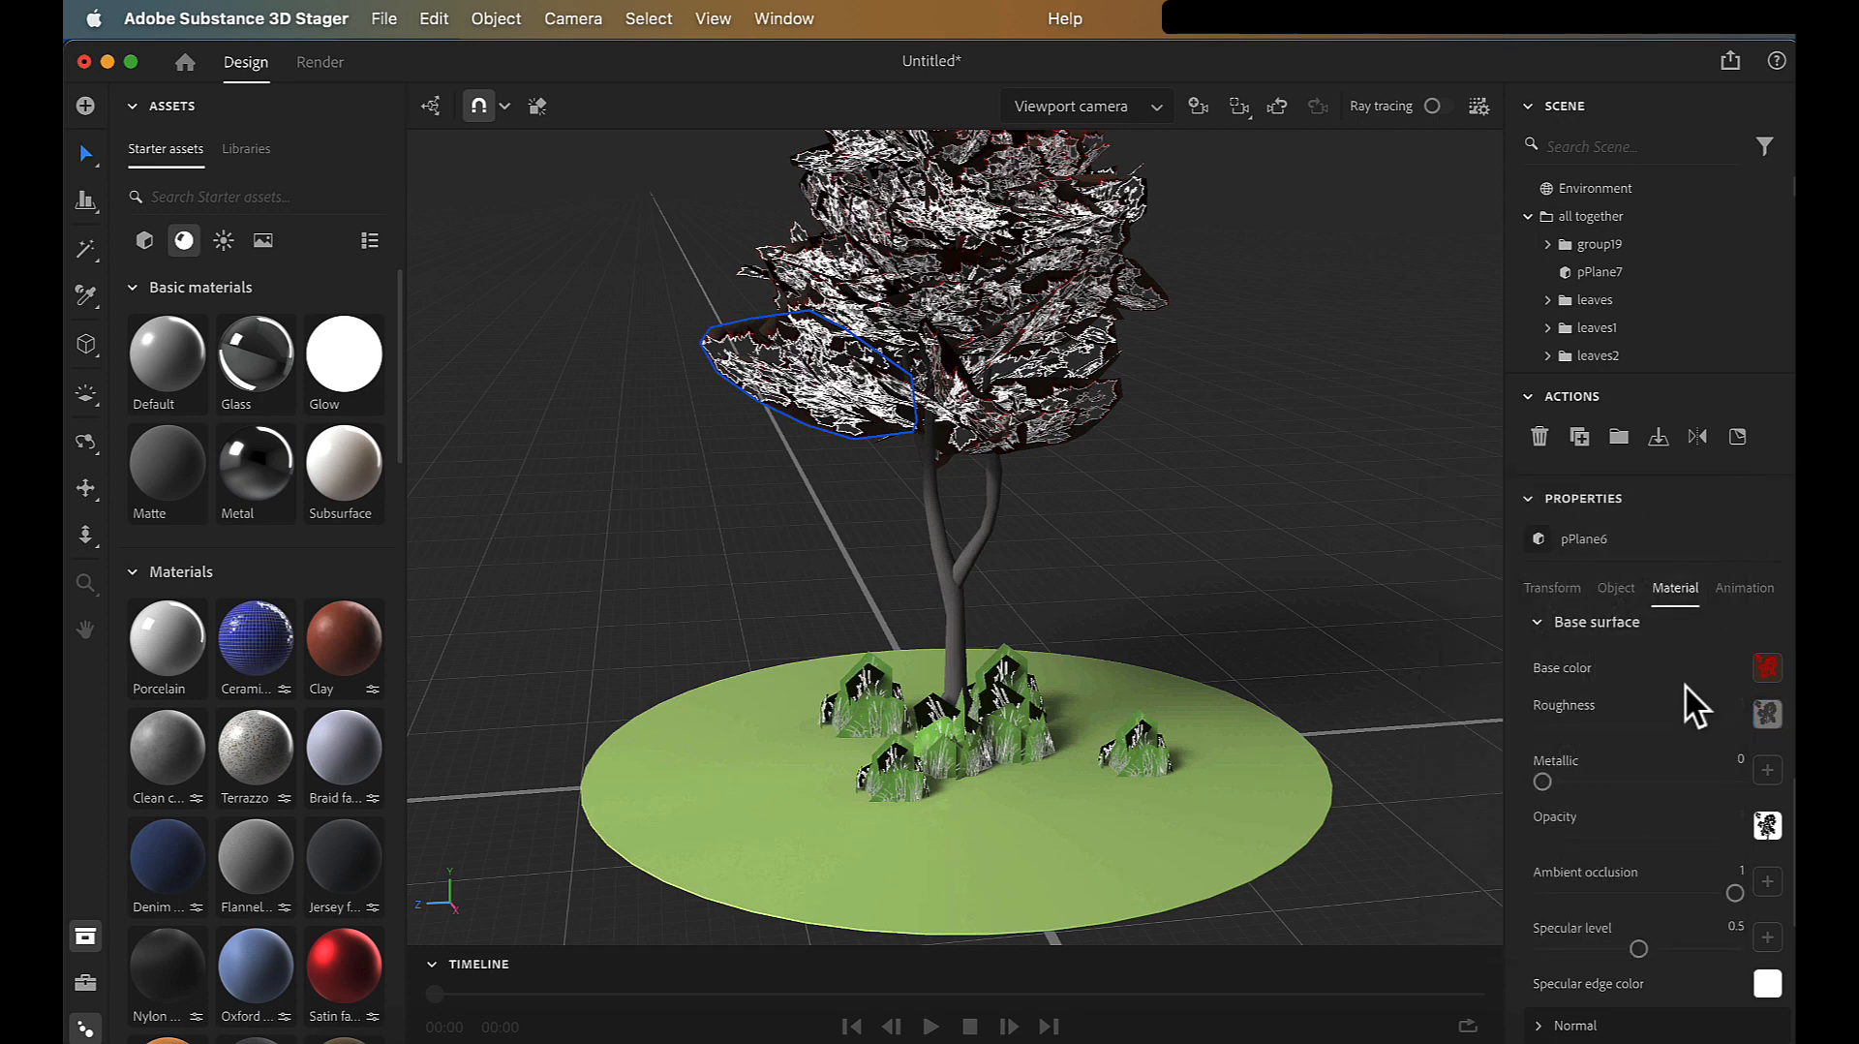
- Replace the leaf material's opacity map with MyBranches_opacity.tga
scroll(1581, 778, down, 2)
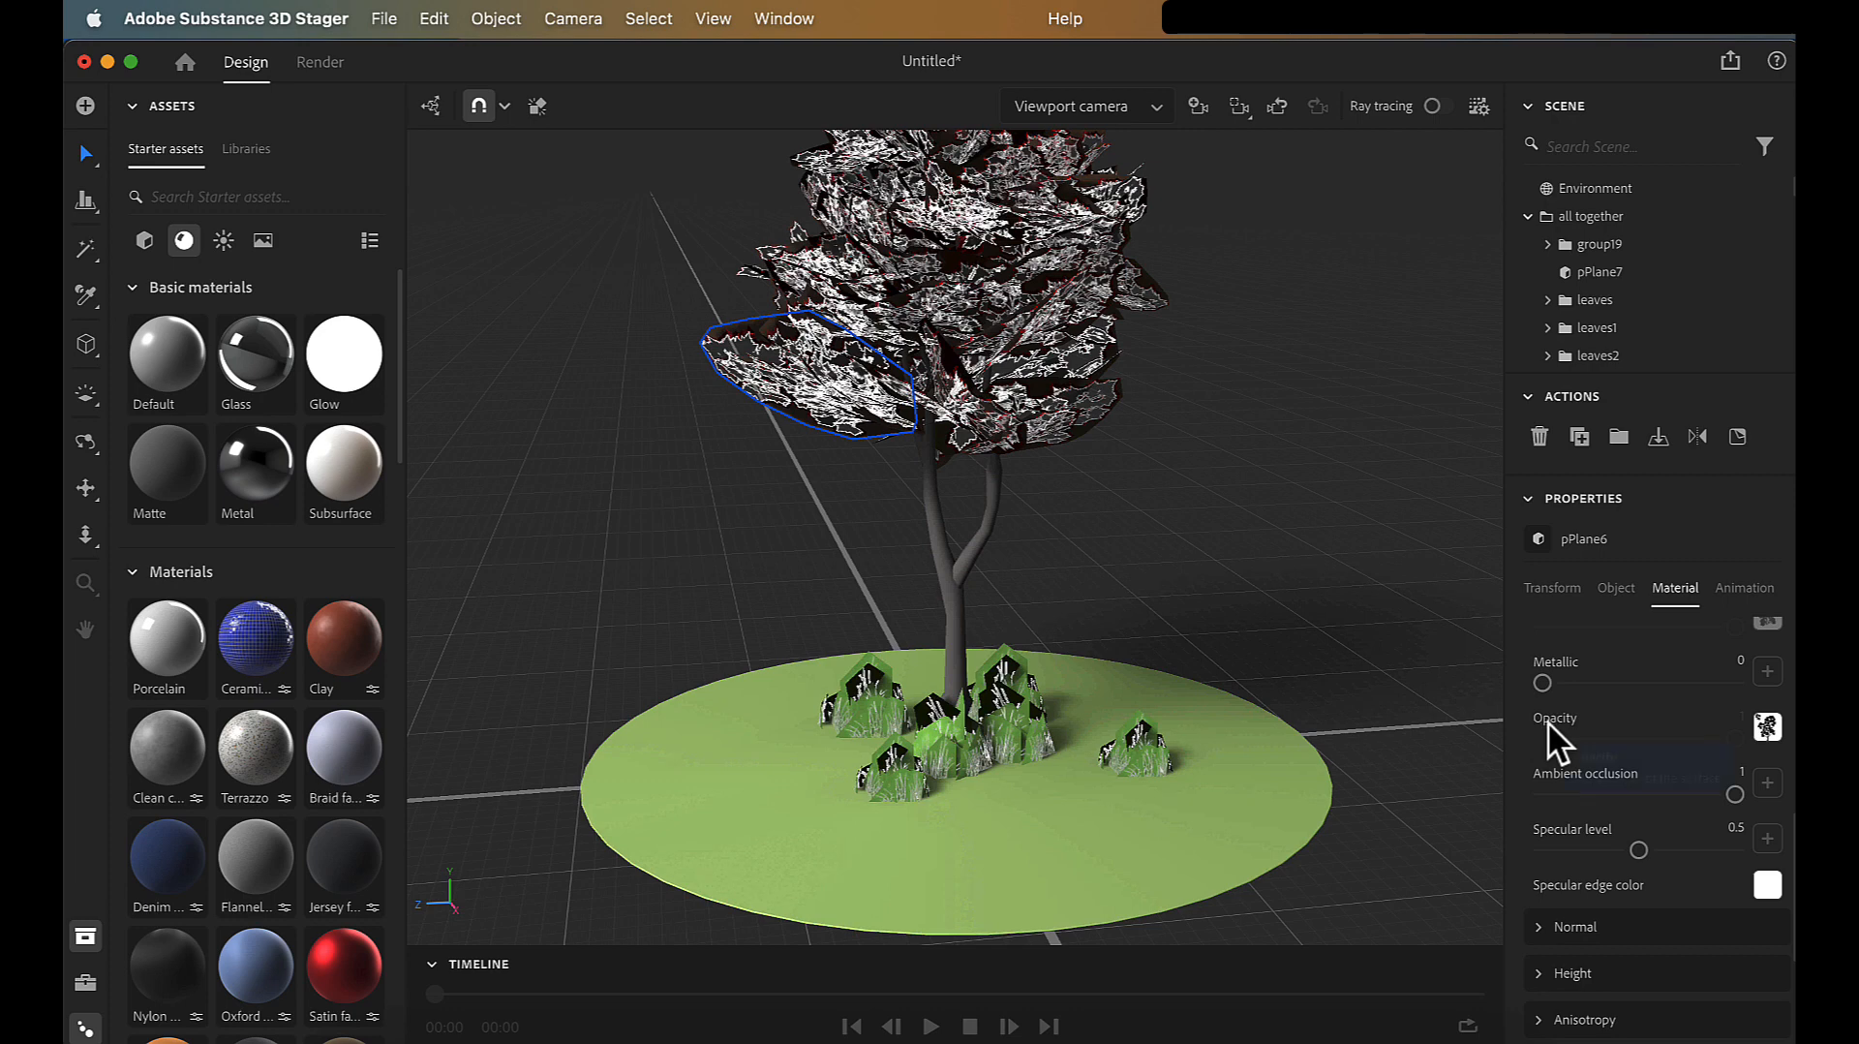
click(1769, 737)
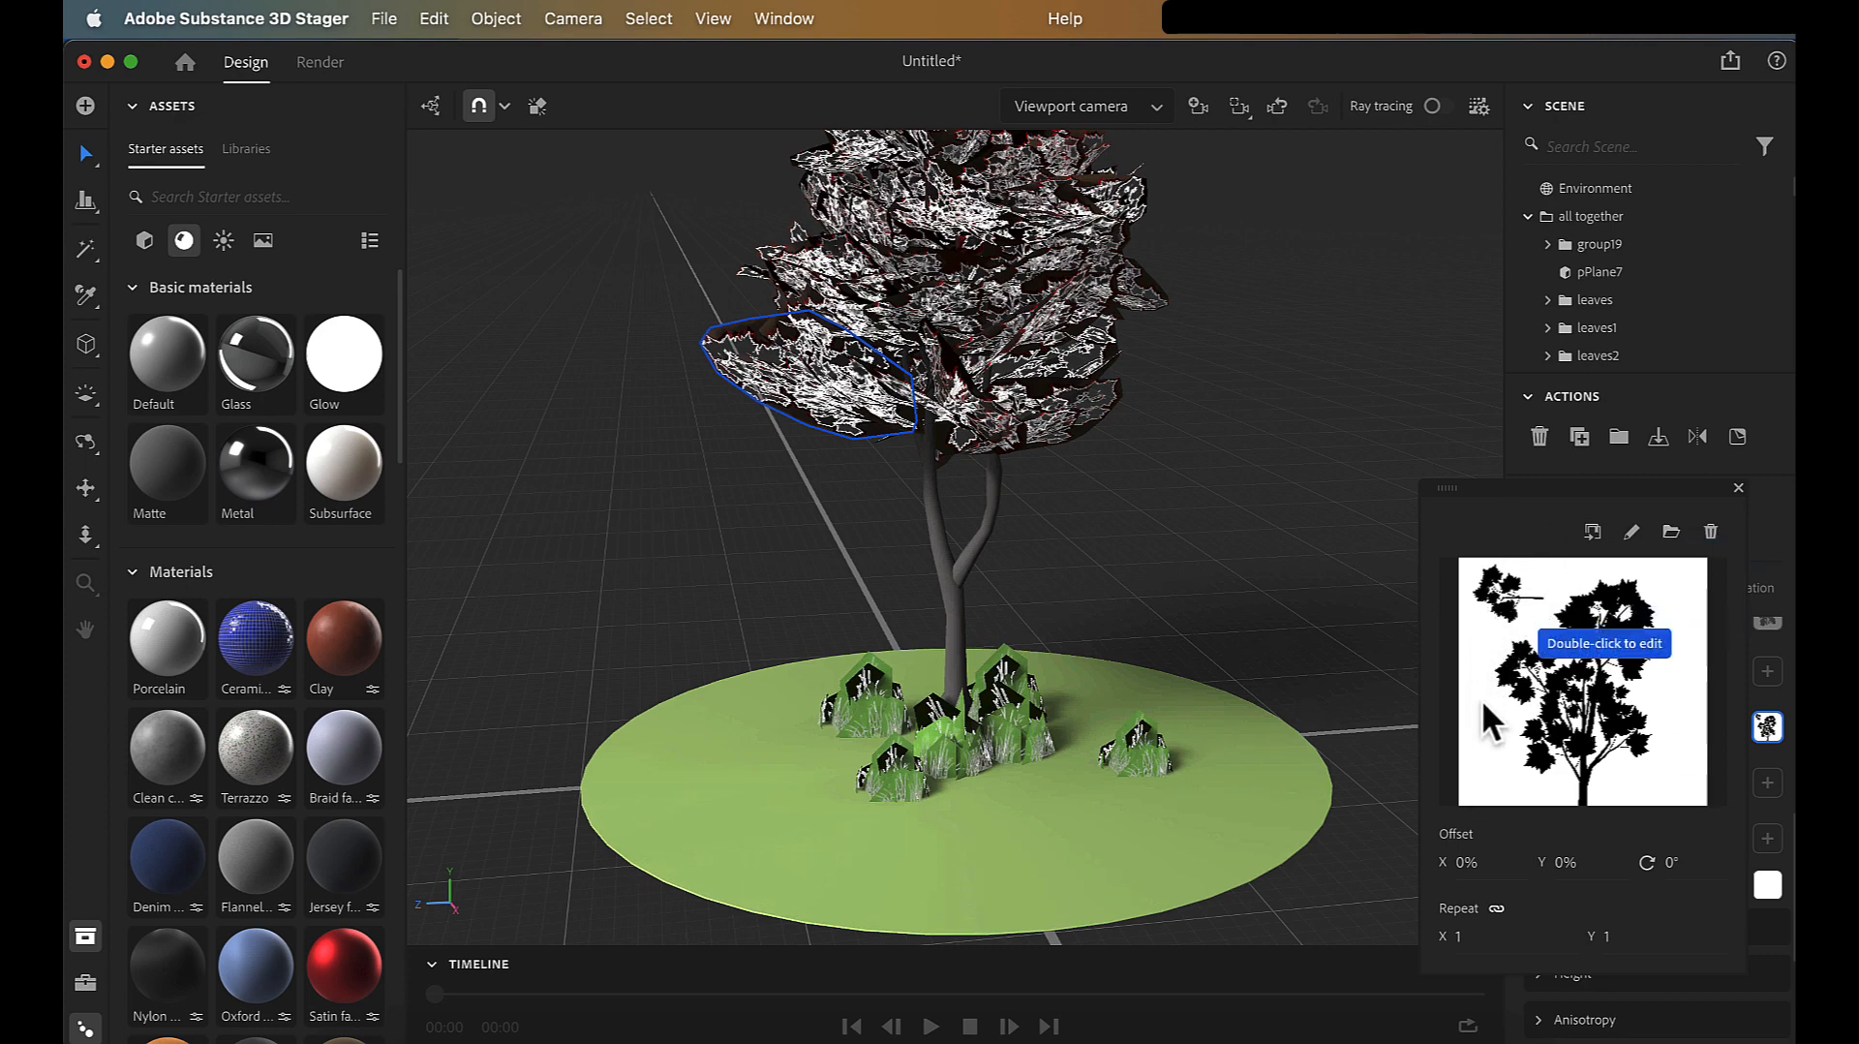
click(1667, 534)
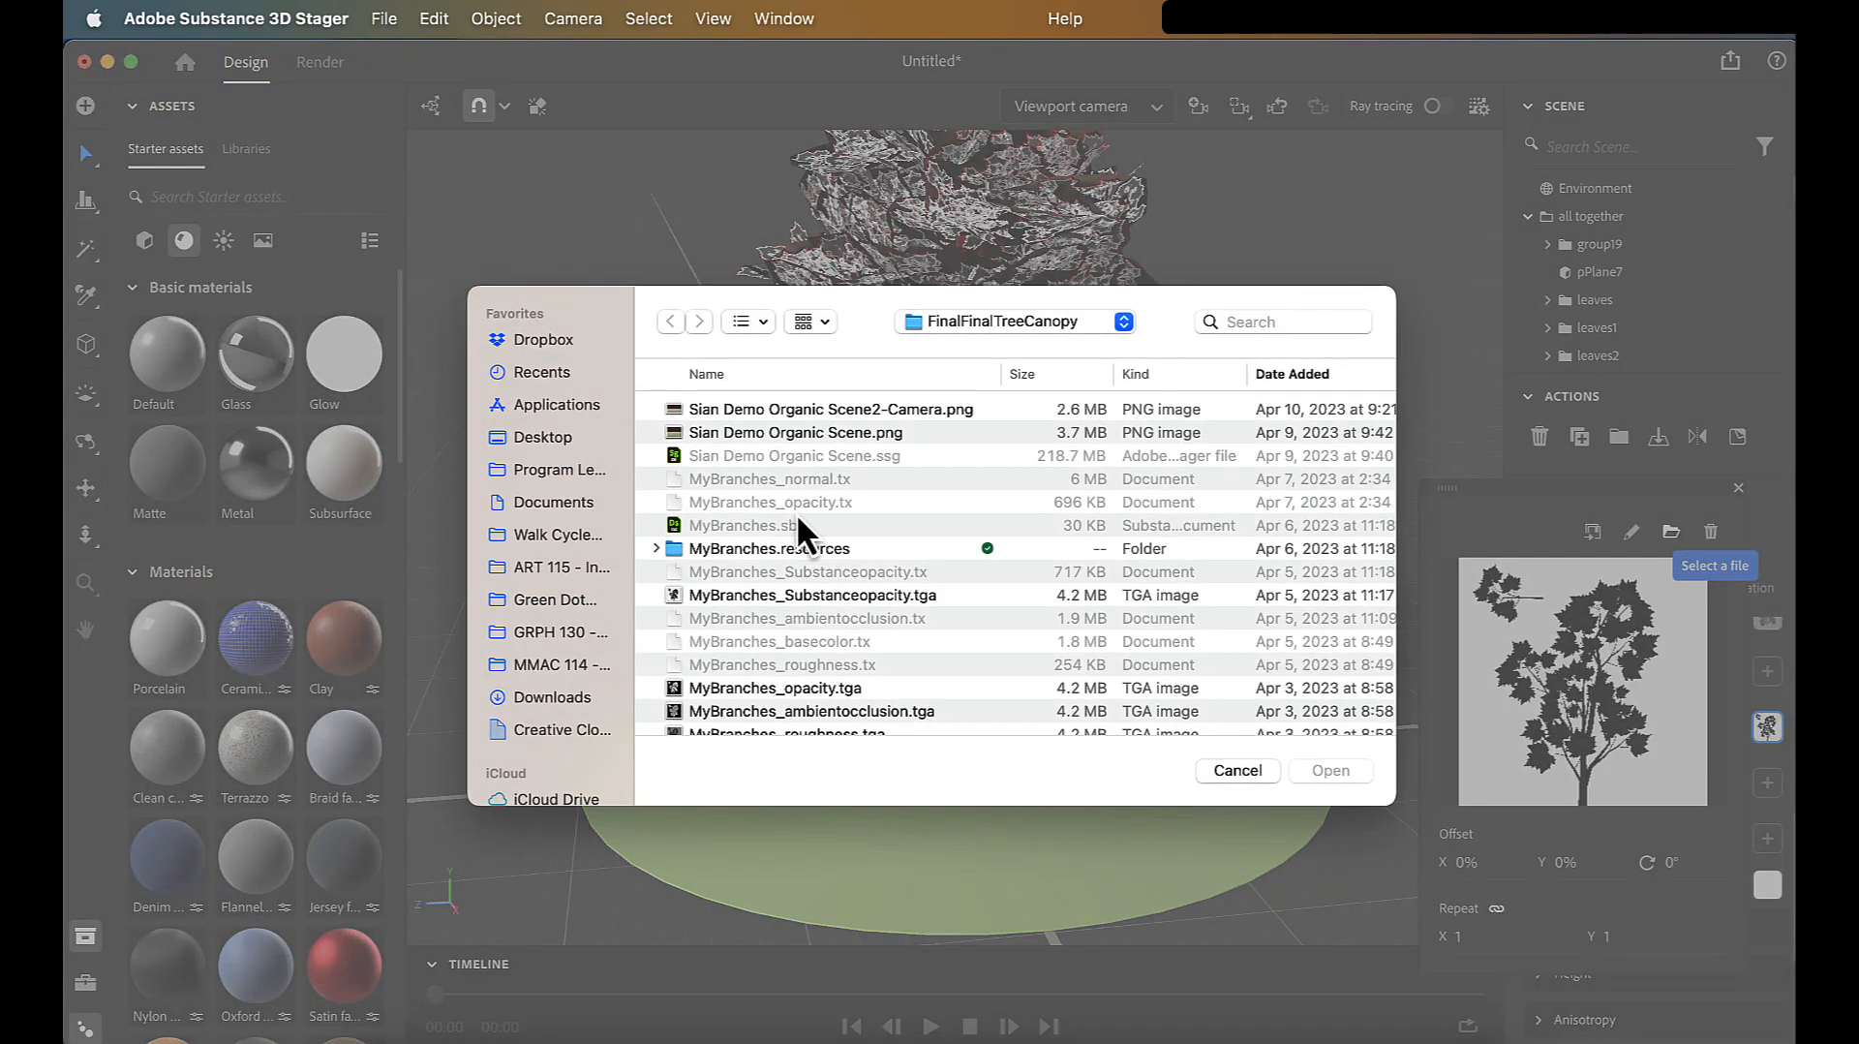
scroll(797, 520, down, 3)
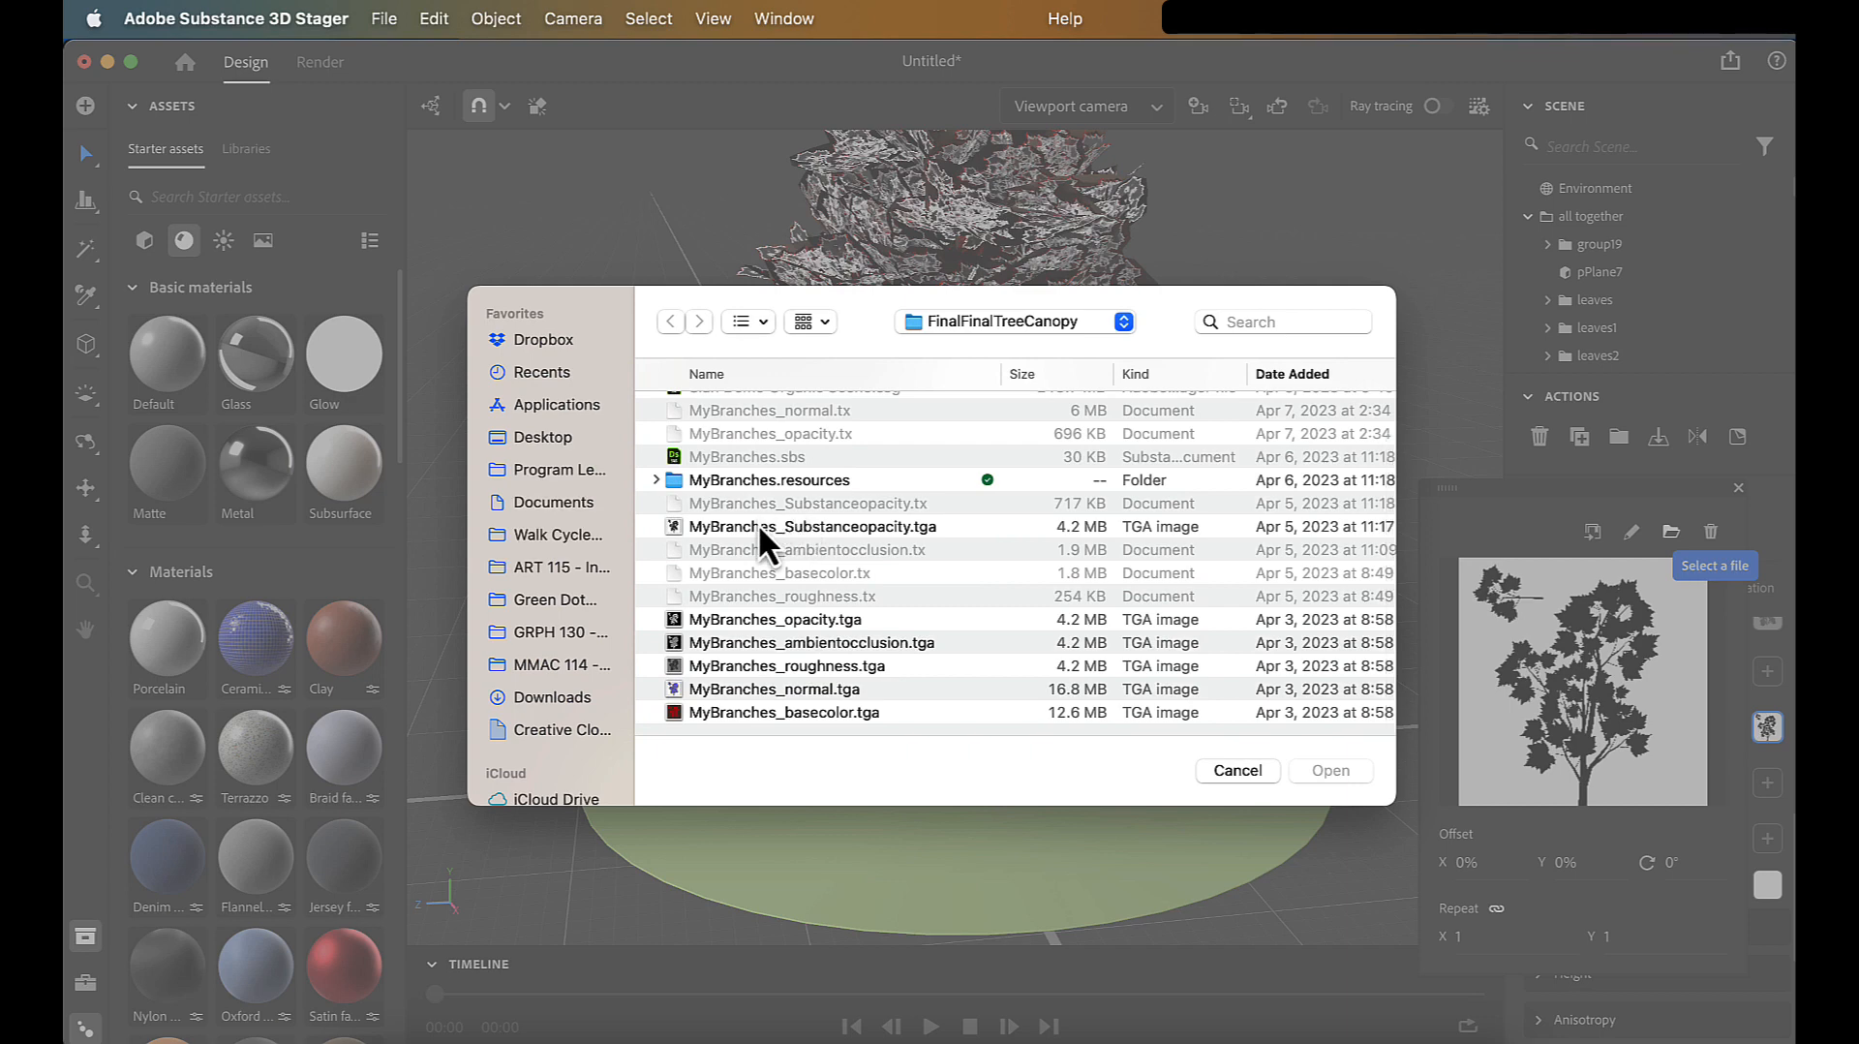
click(713, 618)
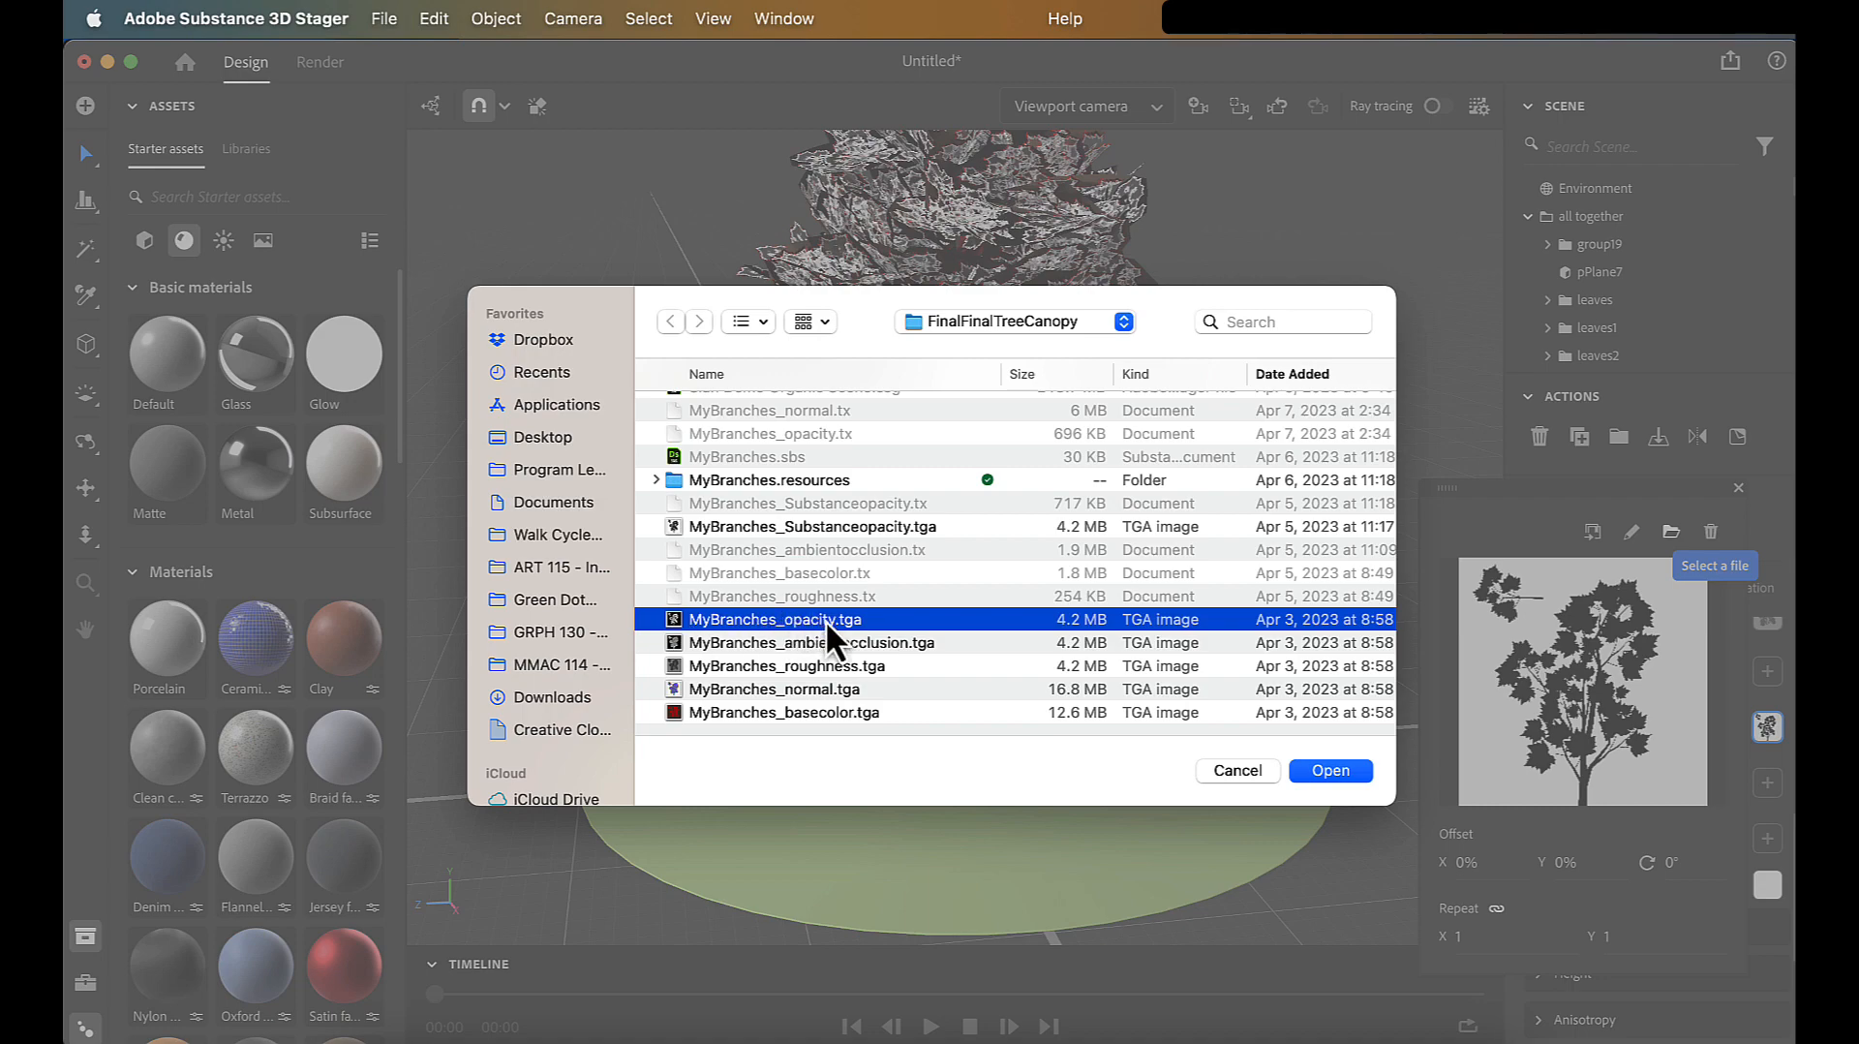
click(1346, 774)
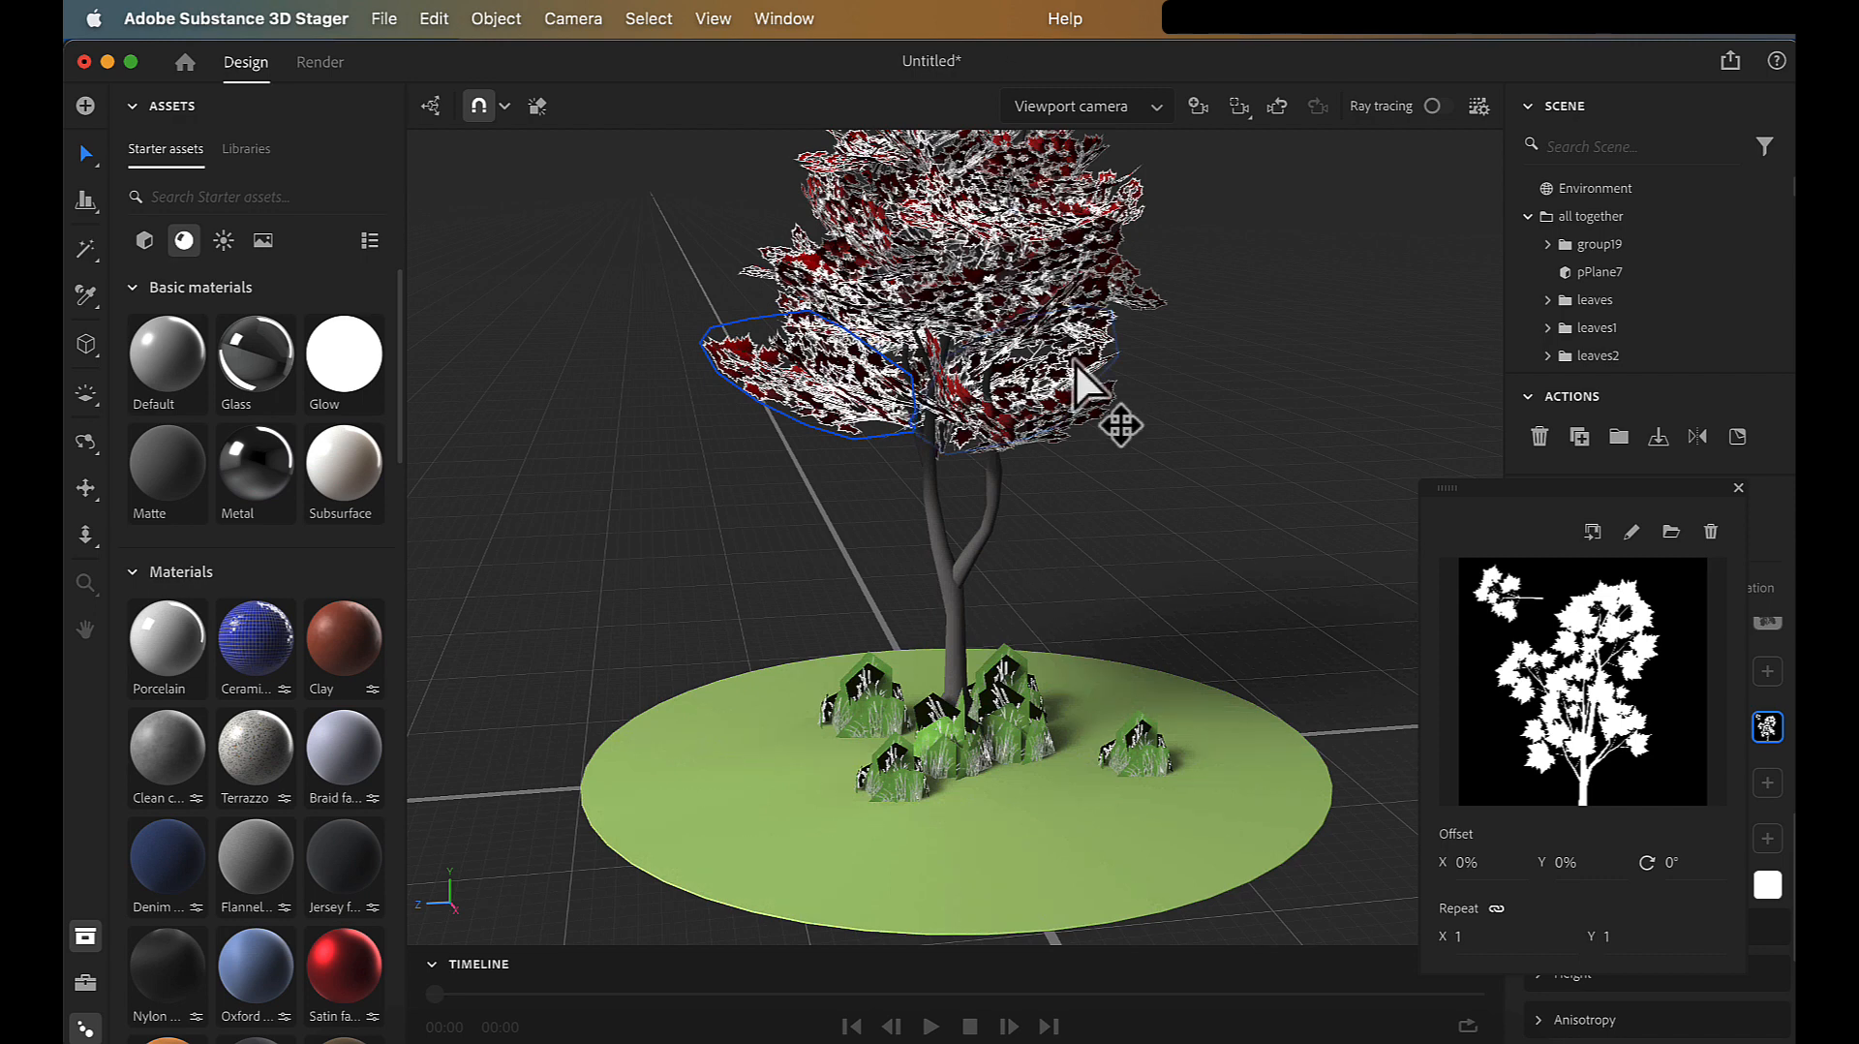
click(1756, 521)
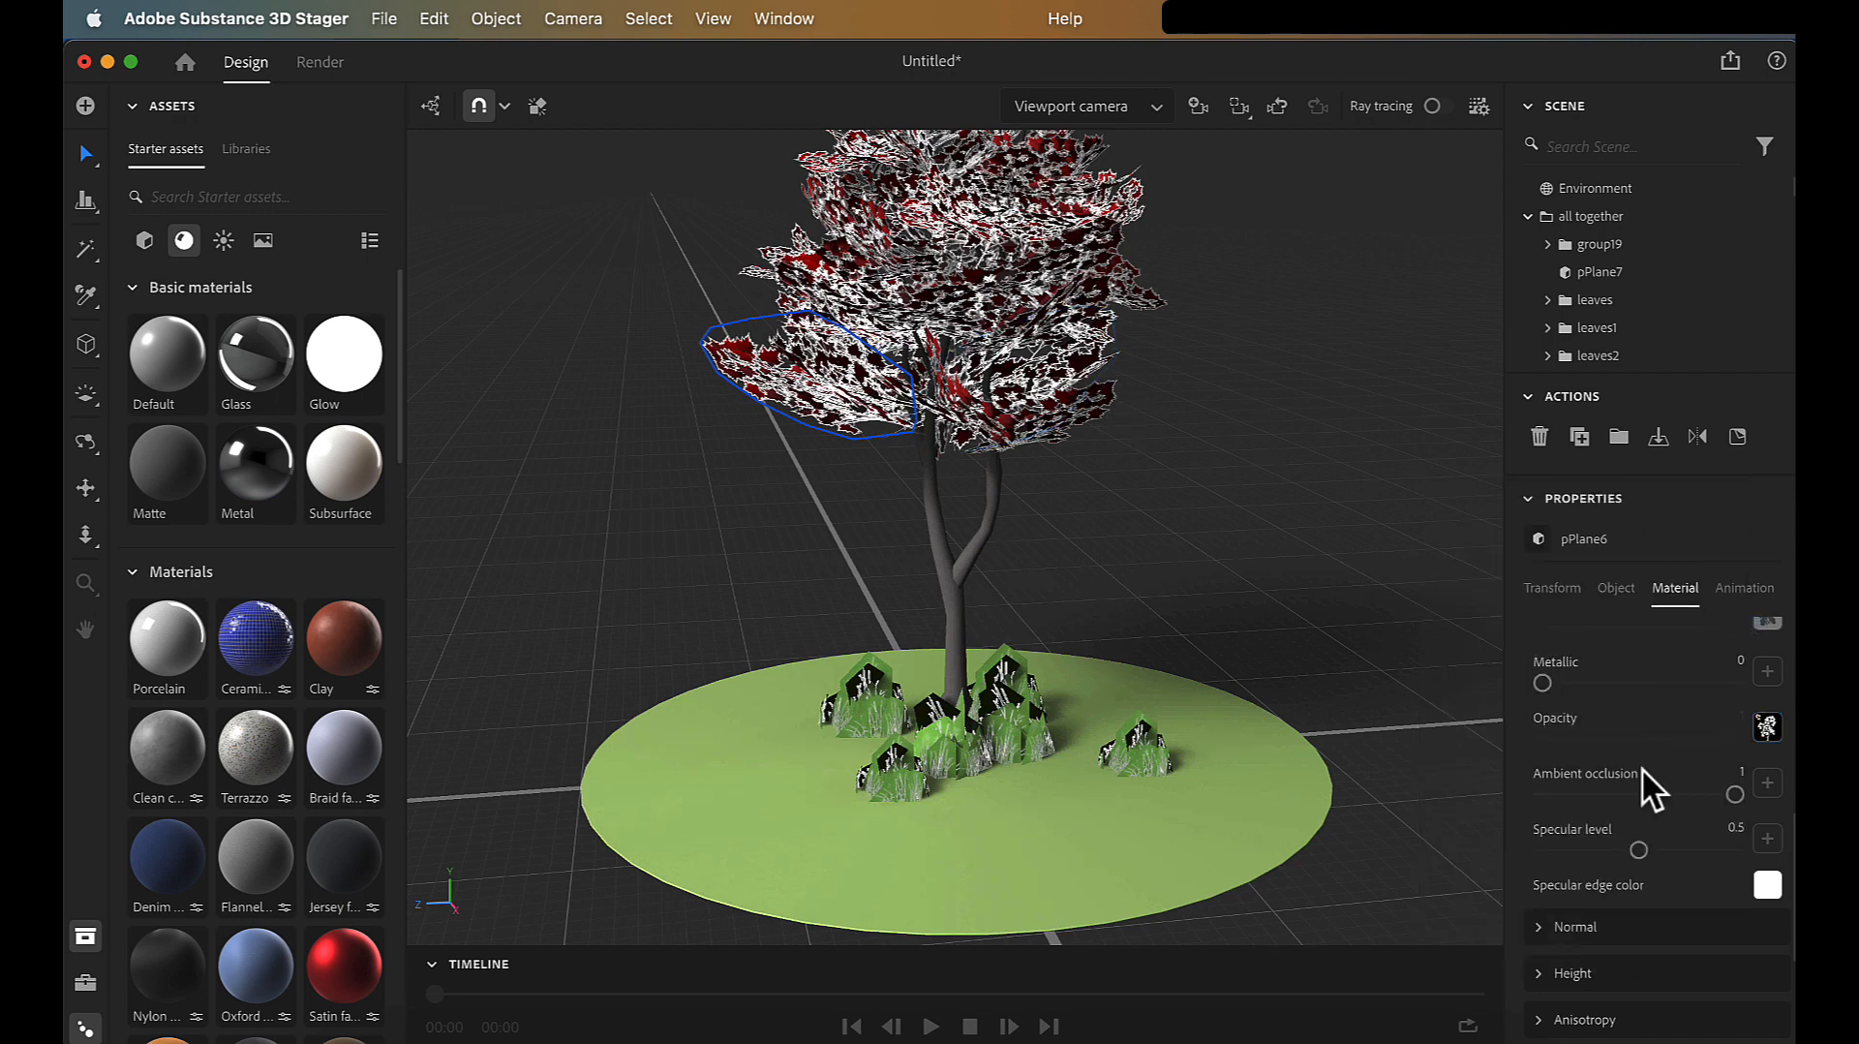
- Load MyBranches_ambientocclusion.tga as the leaf material's ambient occlusion map
click(1766, 784)
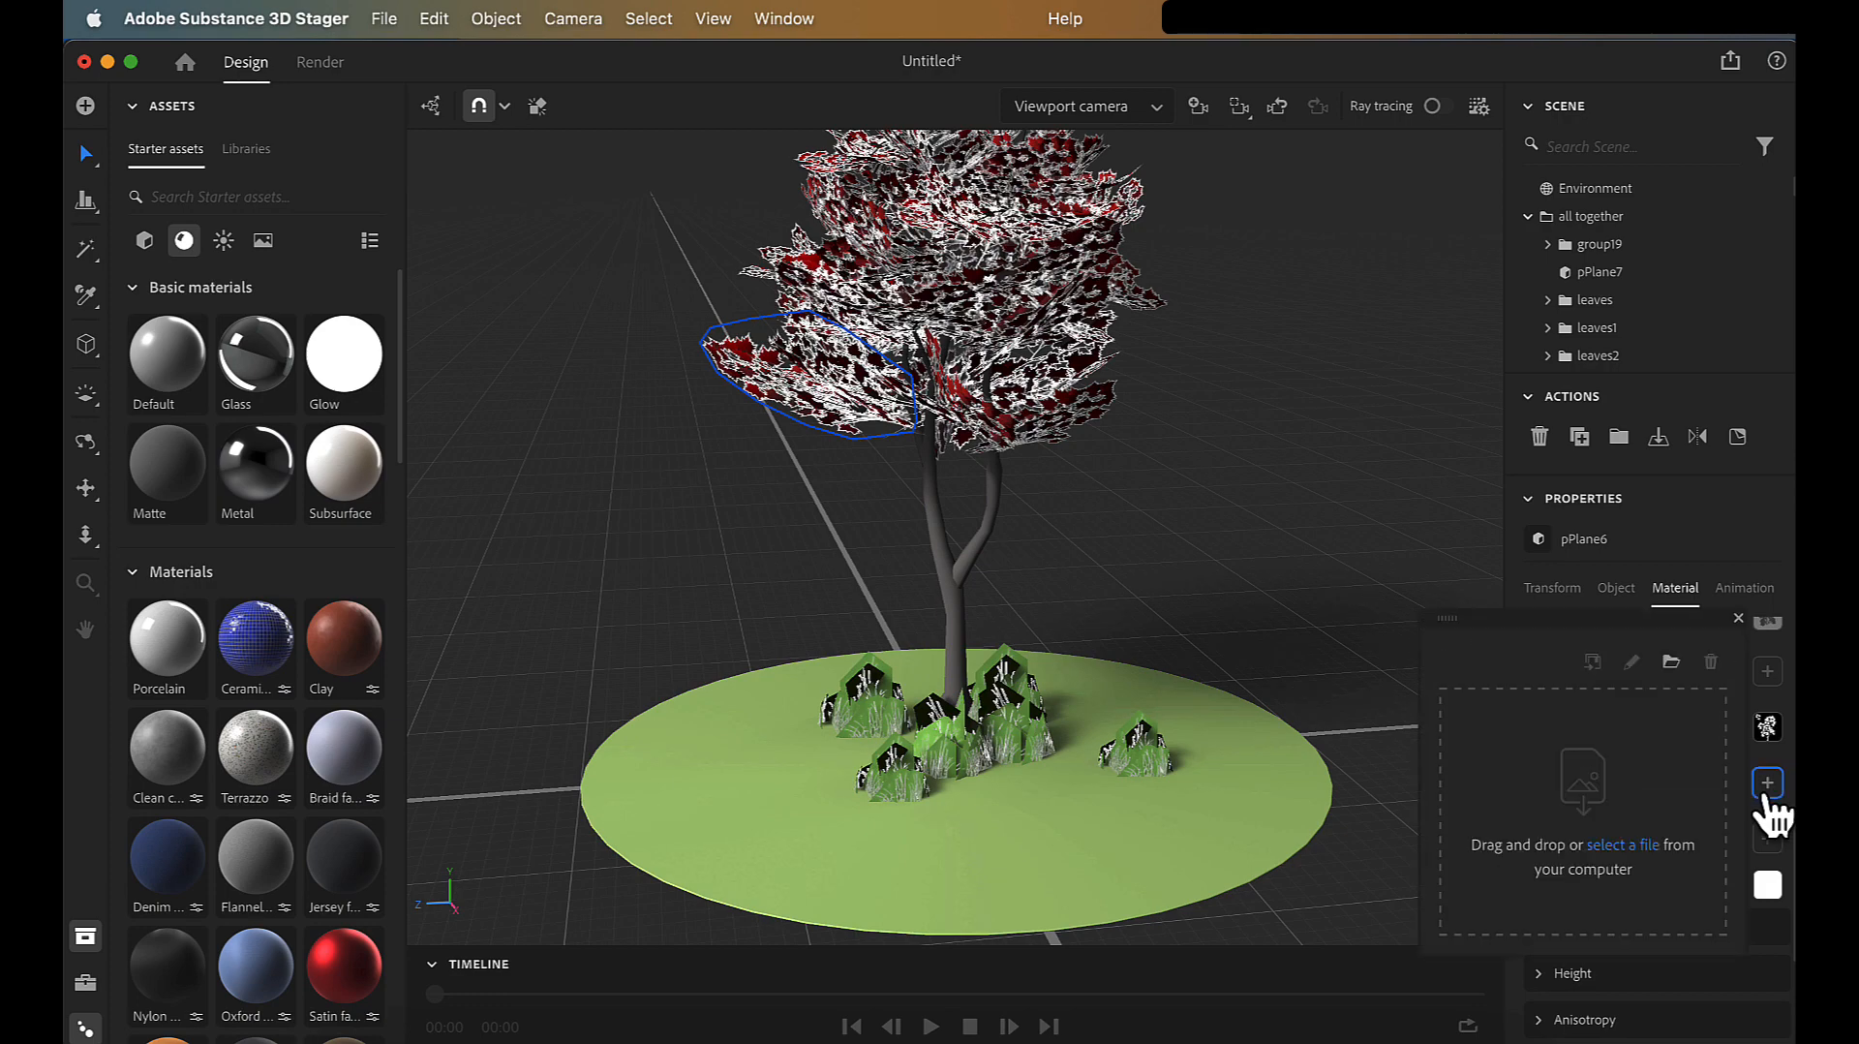
click(1671, 661)
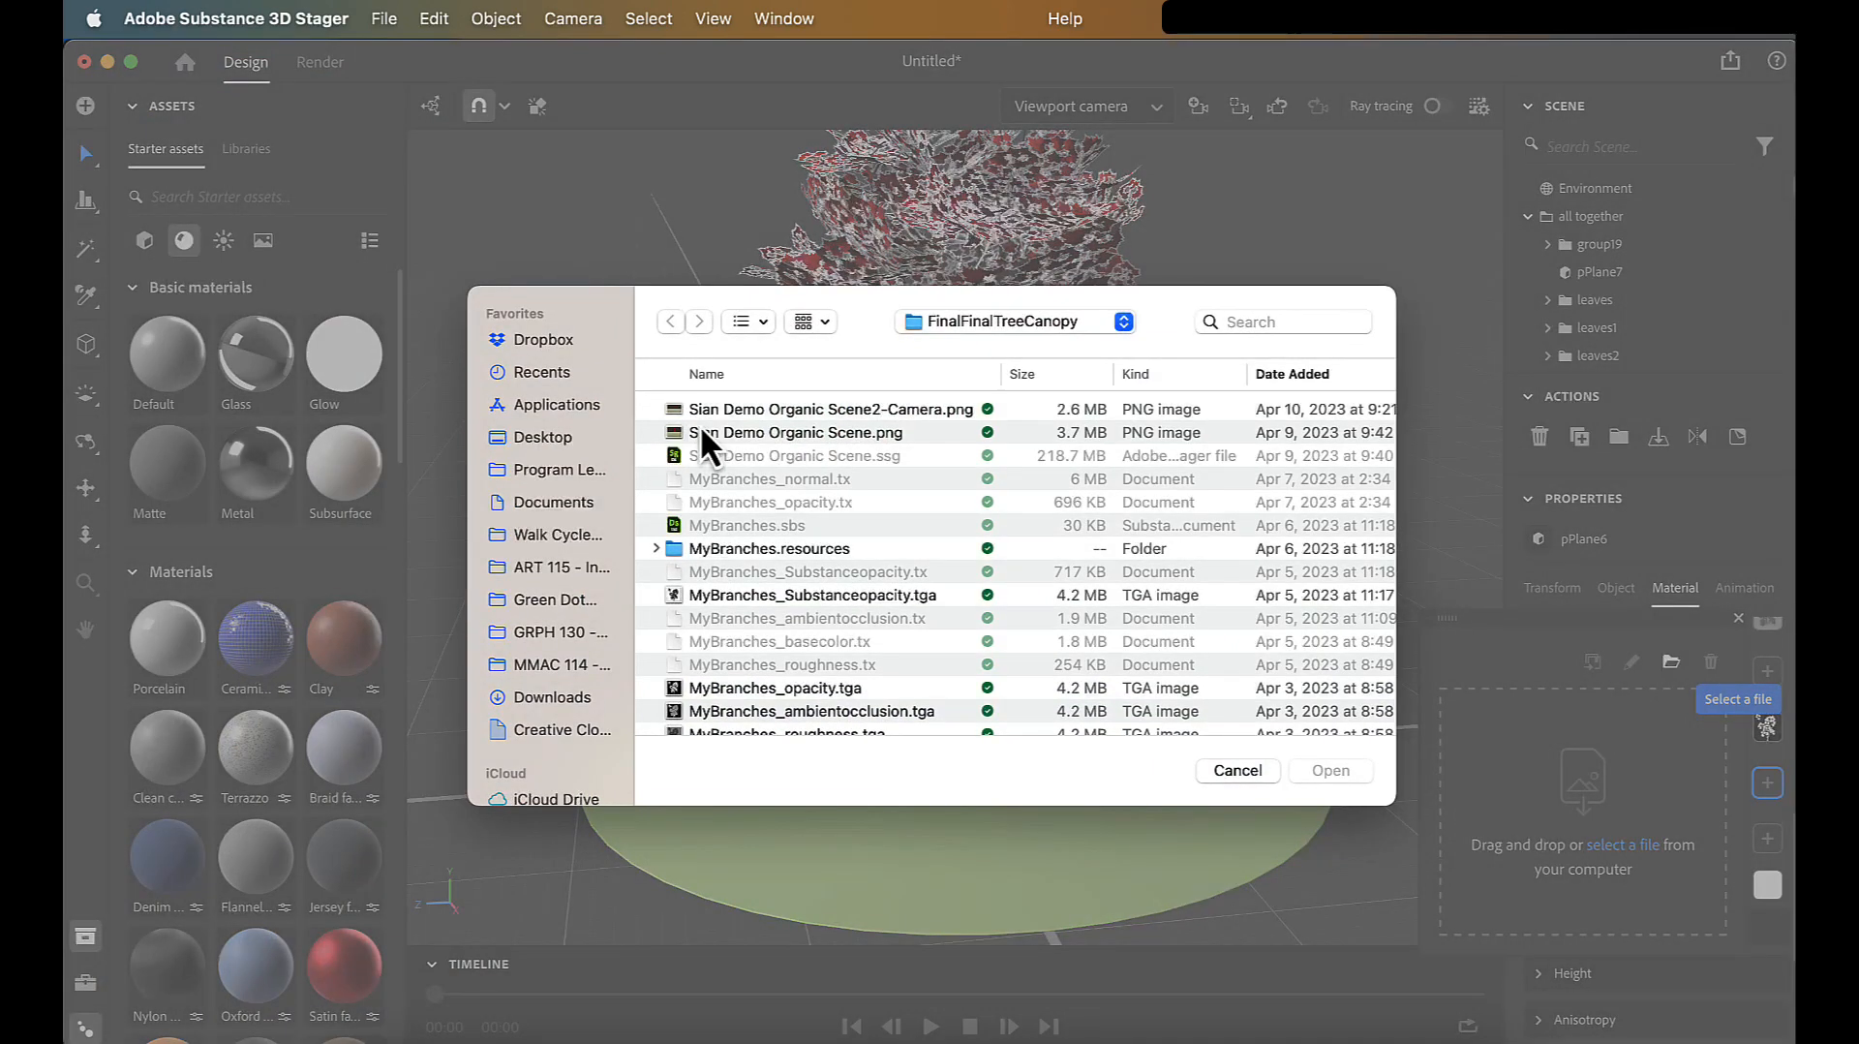
scroll(747, 607, down, 3)
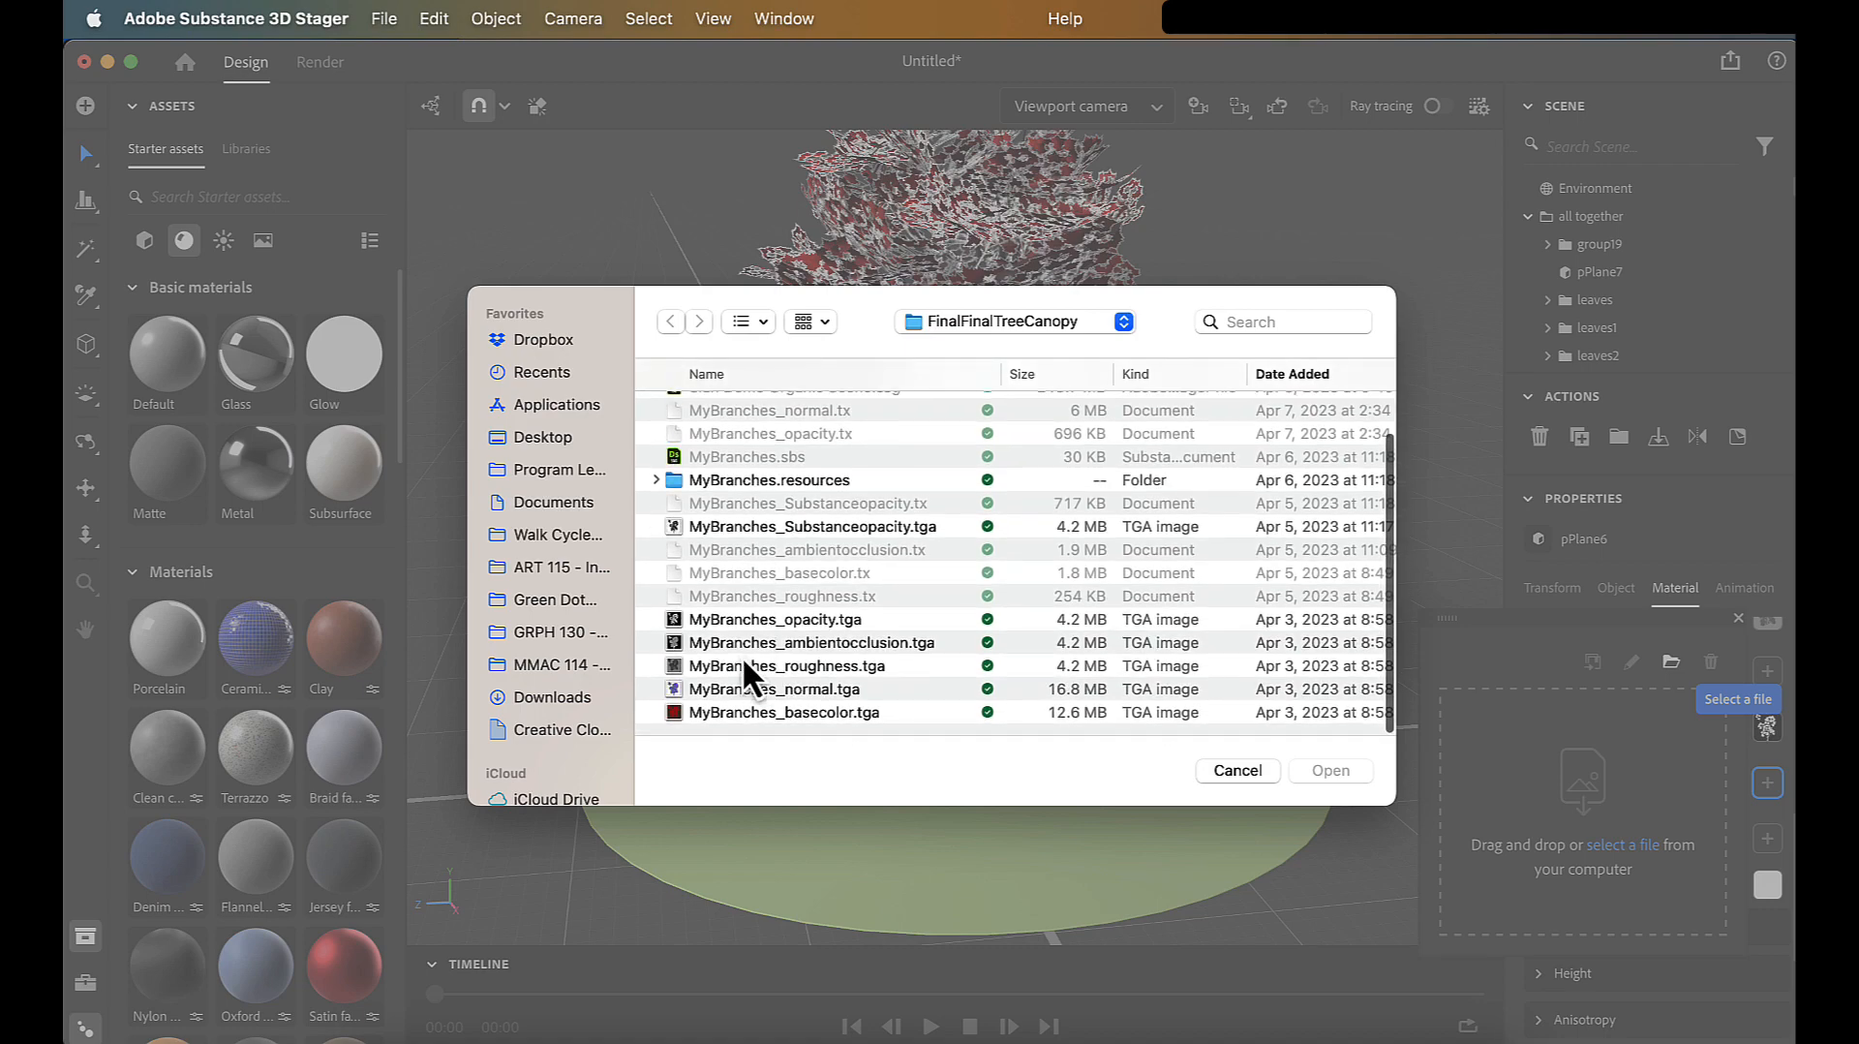
click(751, 643)
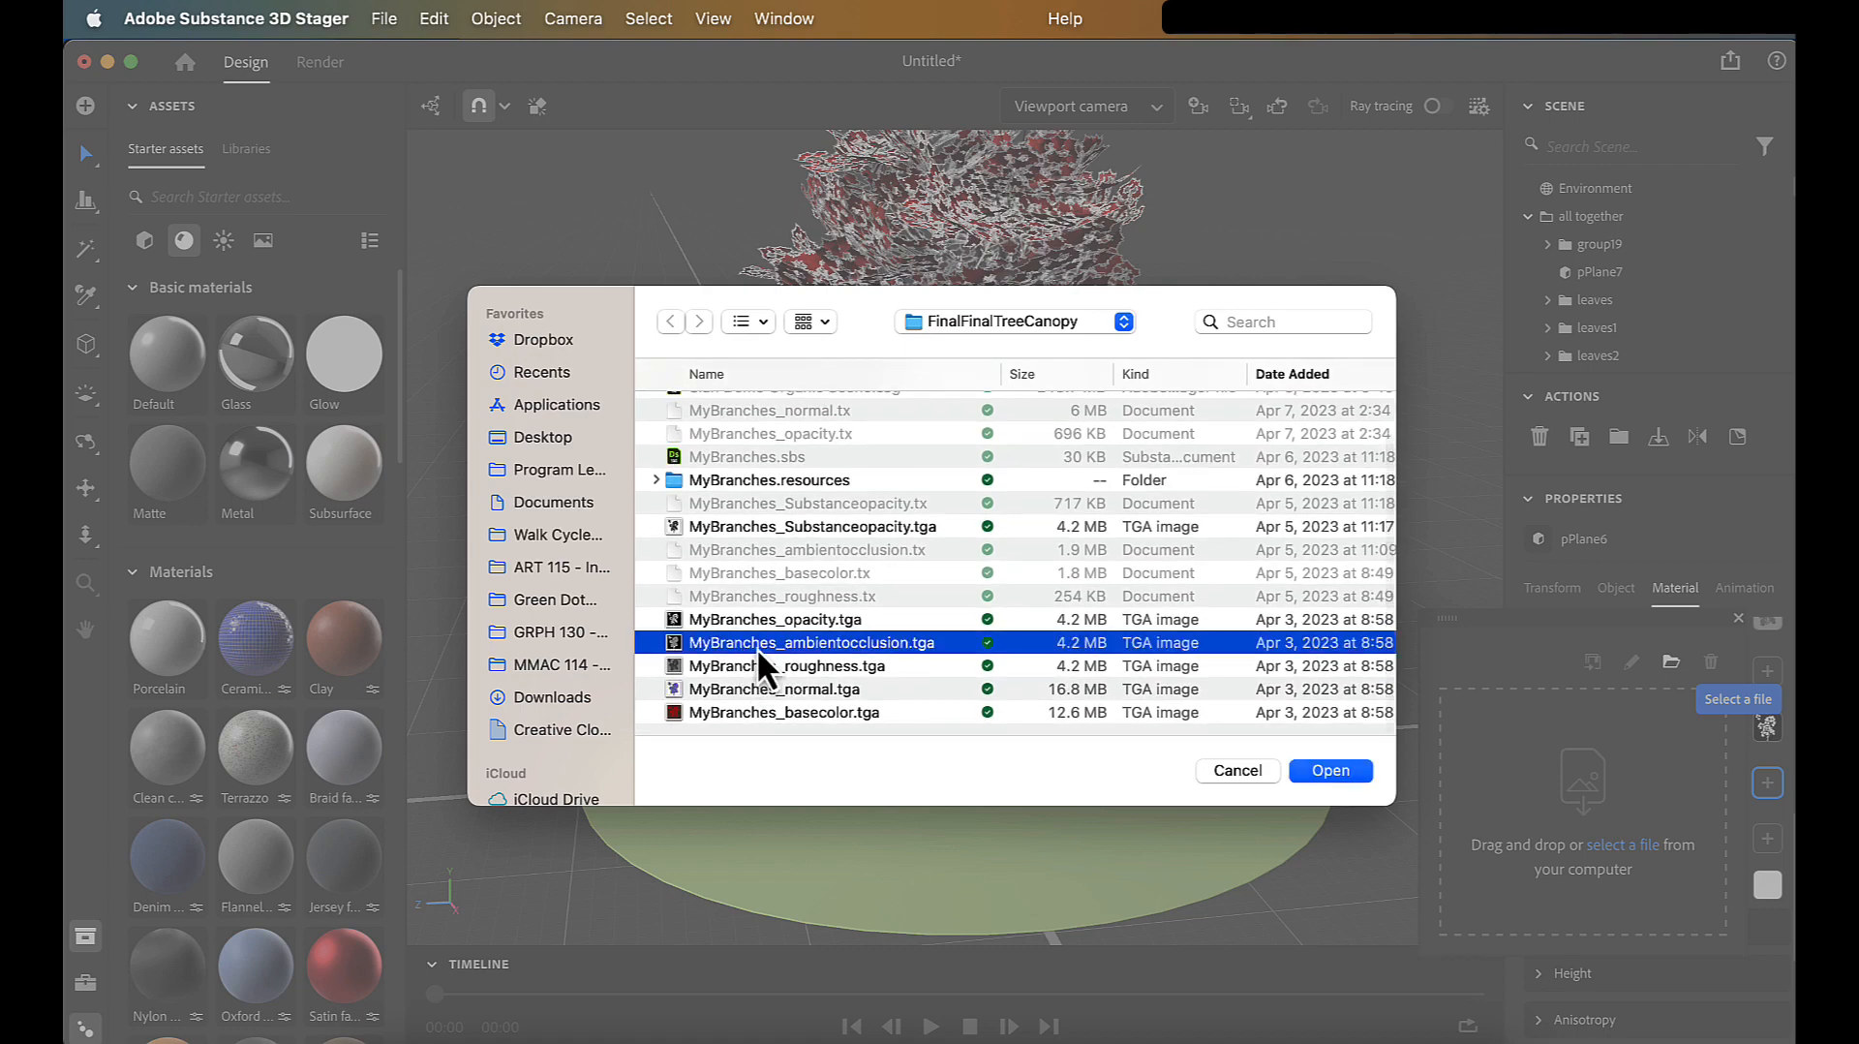
click(1330, 771)
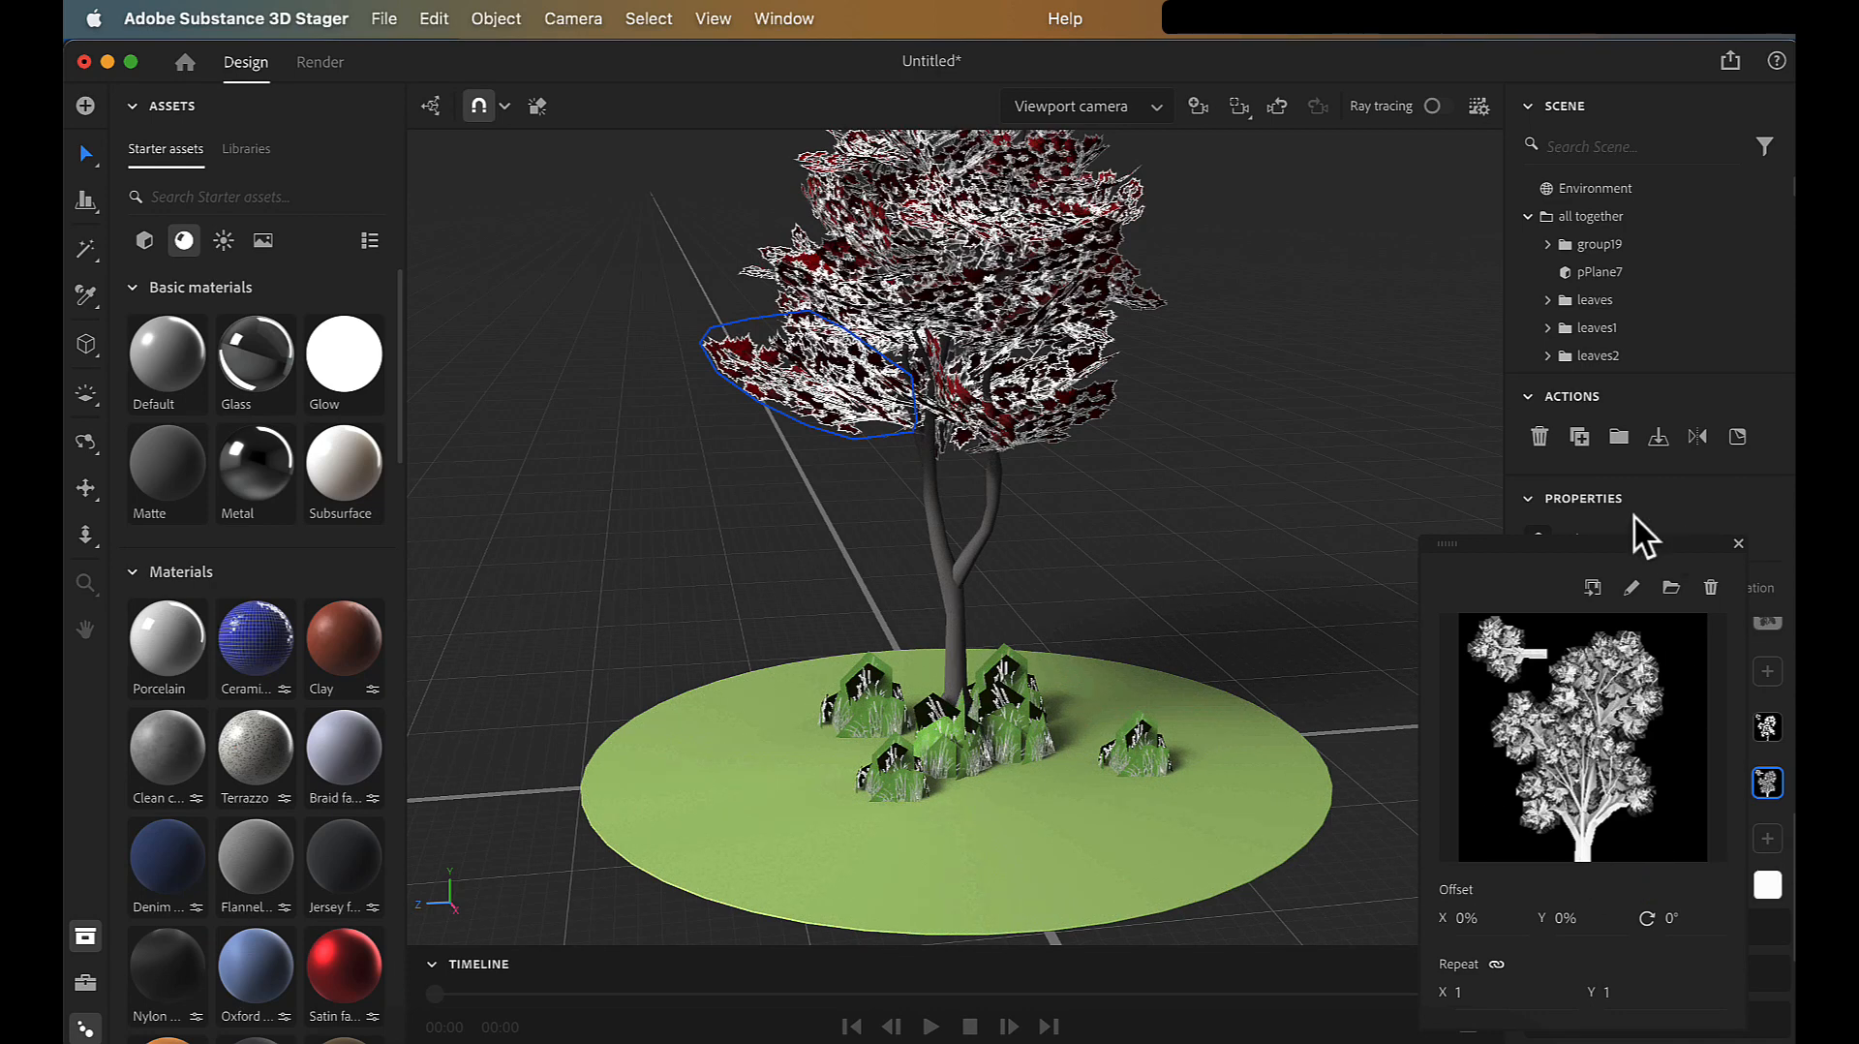
click(1737, 545)
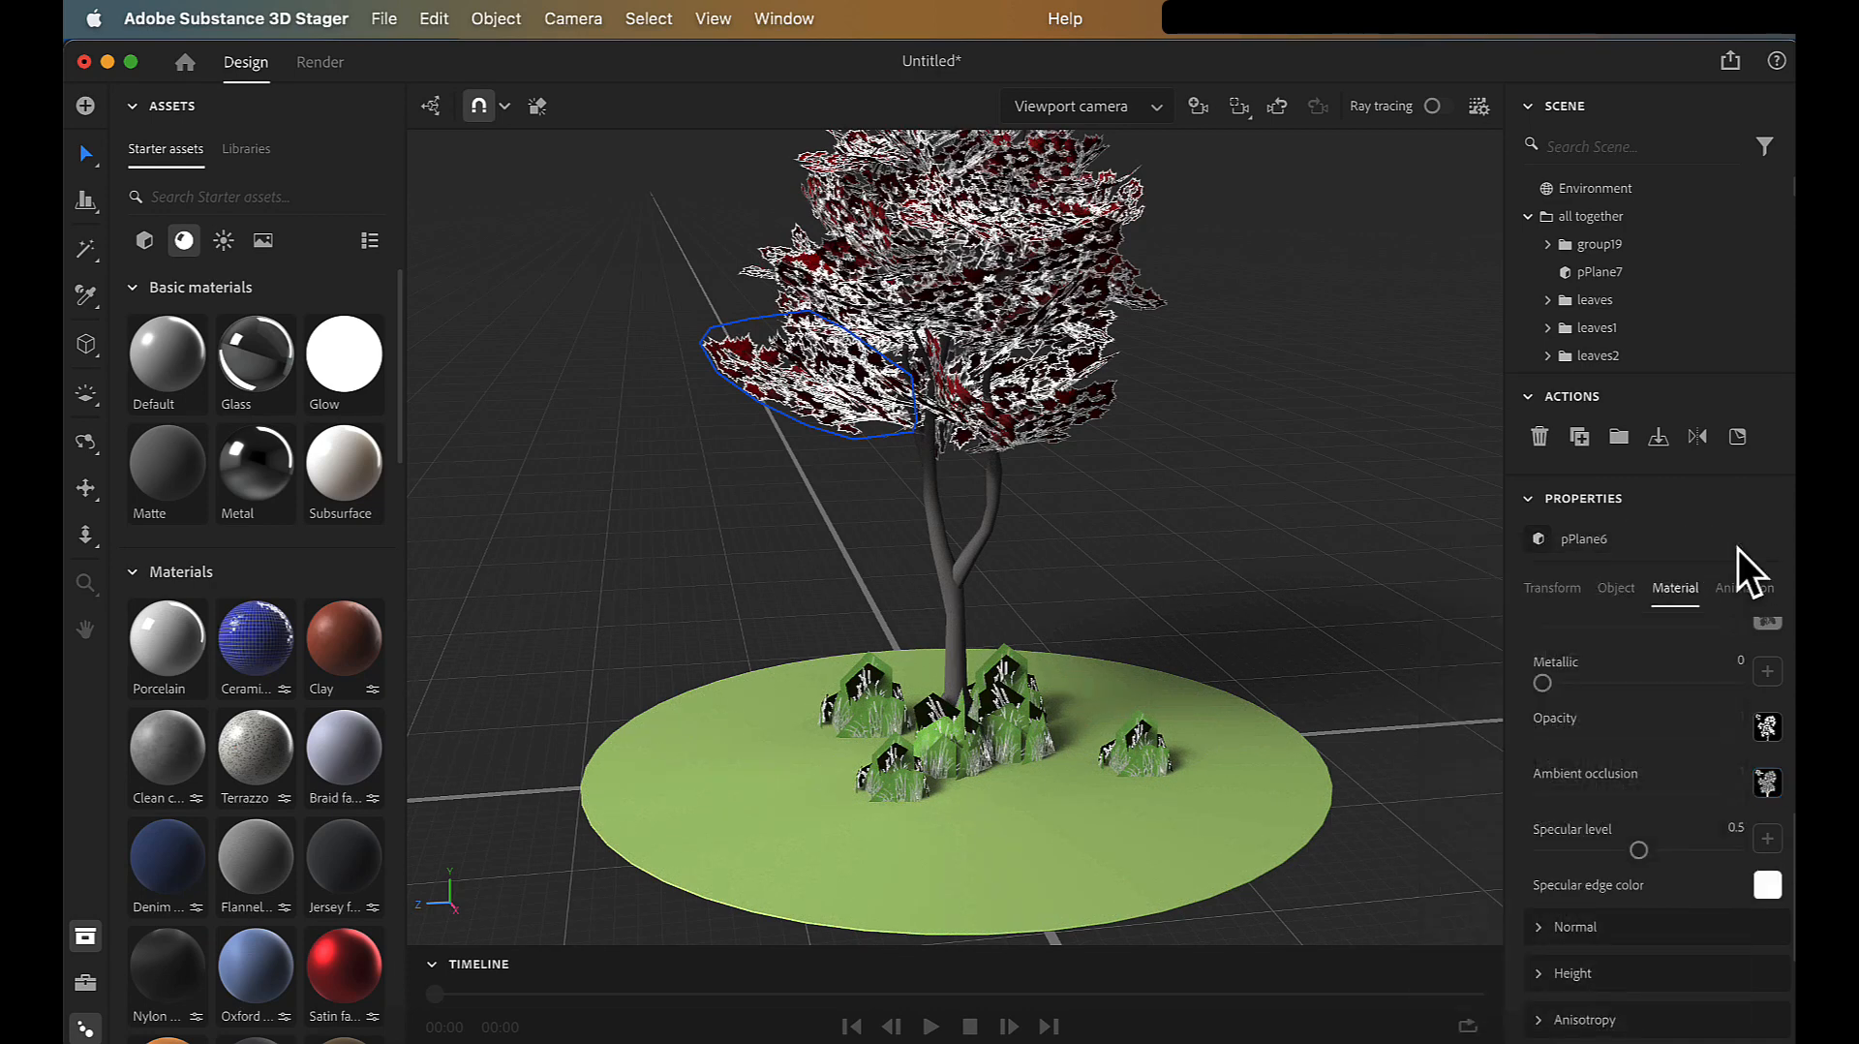
- Expand the leaf material's normal settings and open its normal map for inspection
scroll(1648, 739, down, 2)
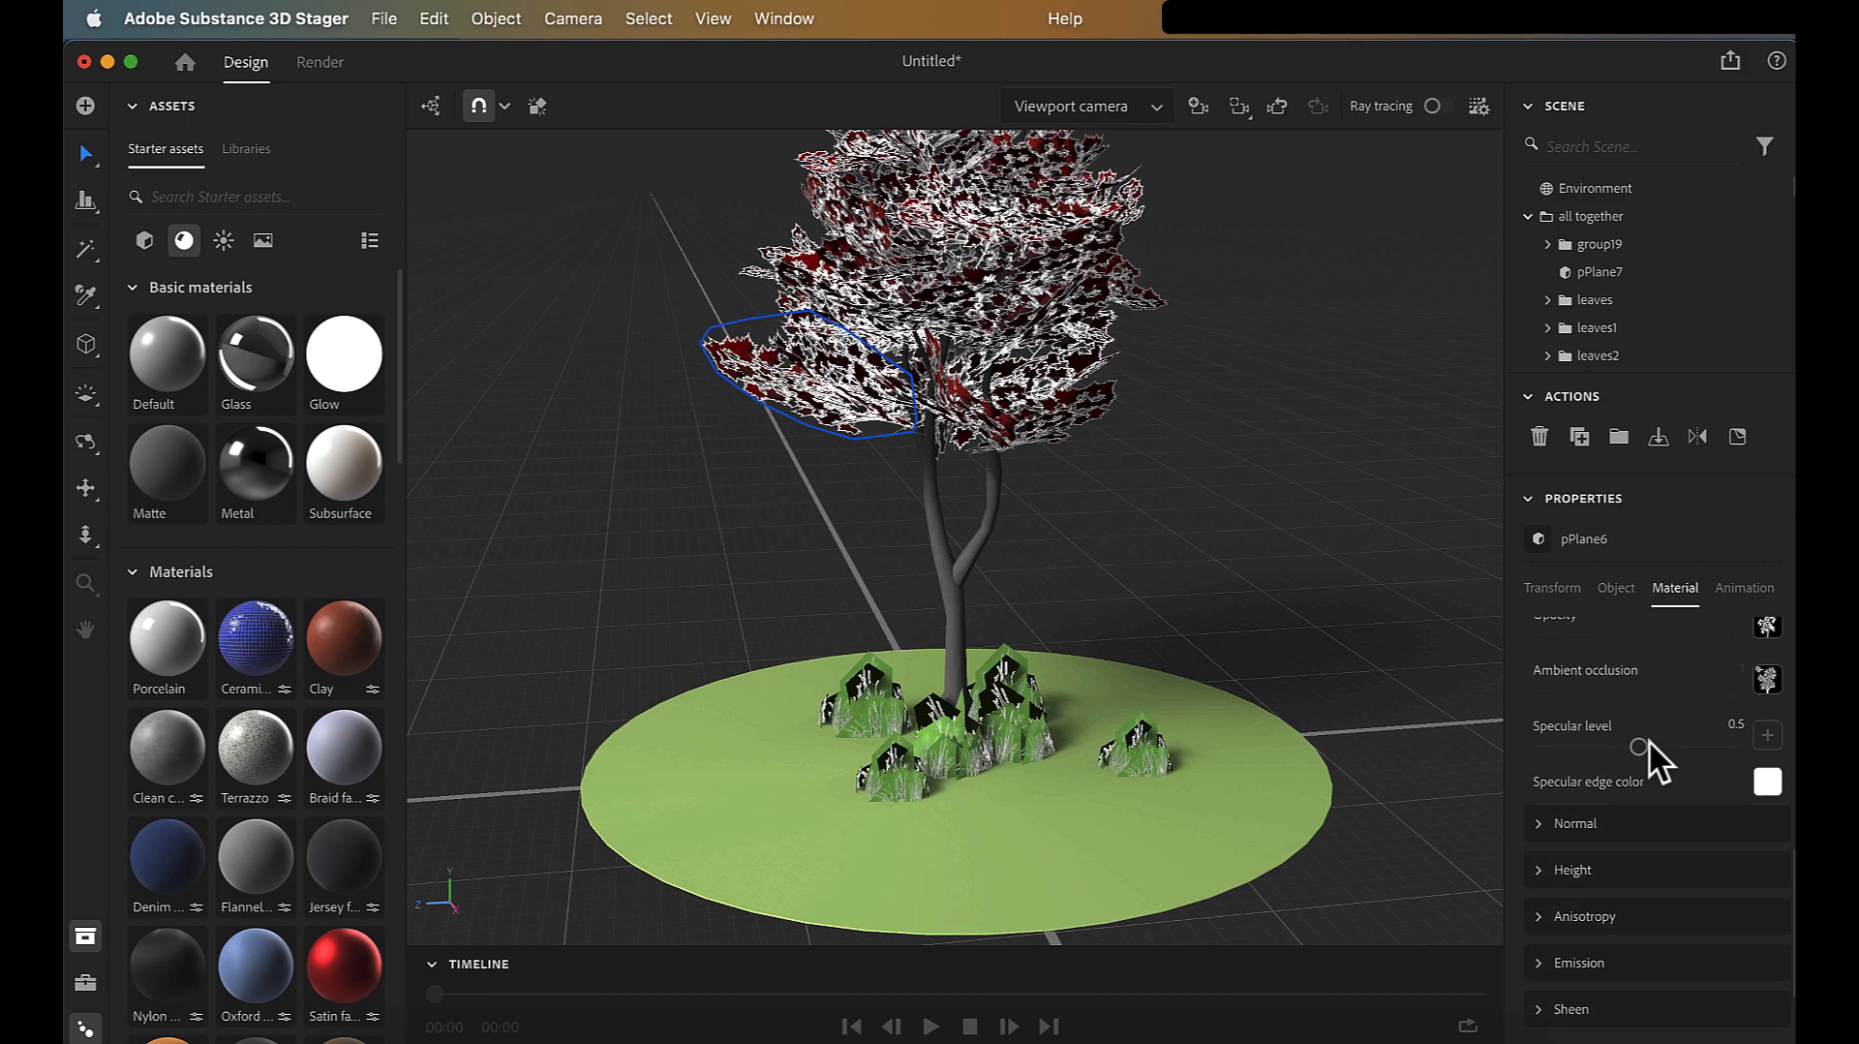
click(1539, 824)
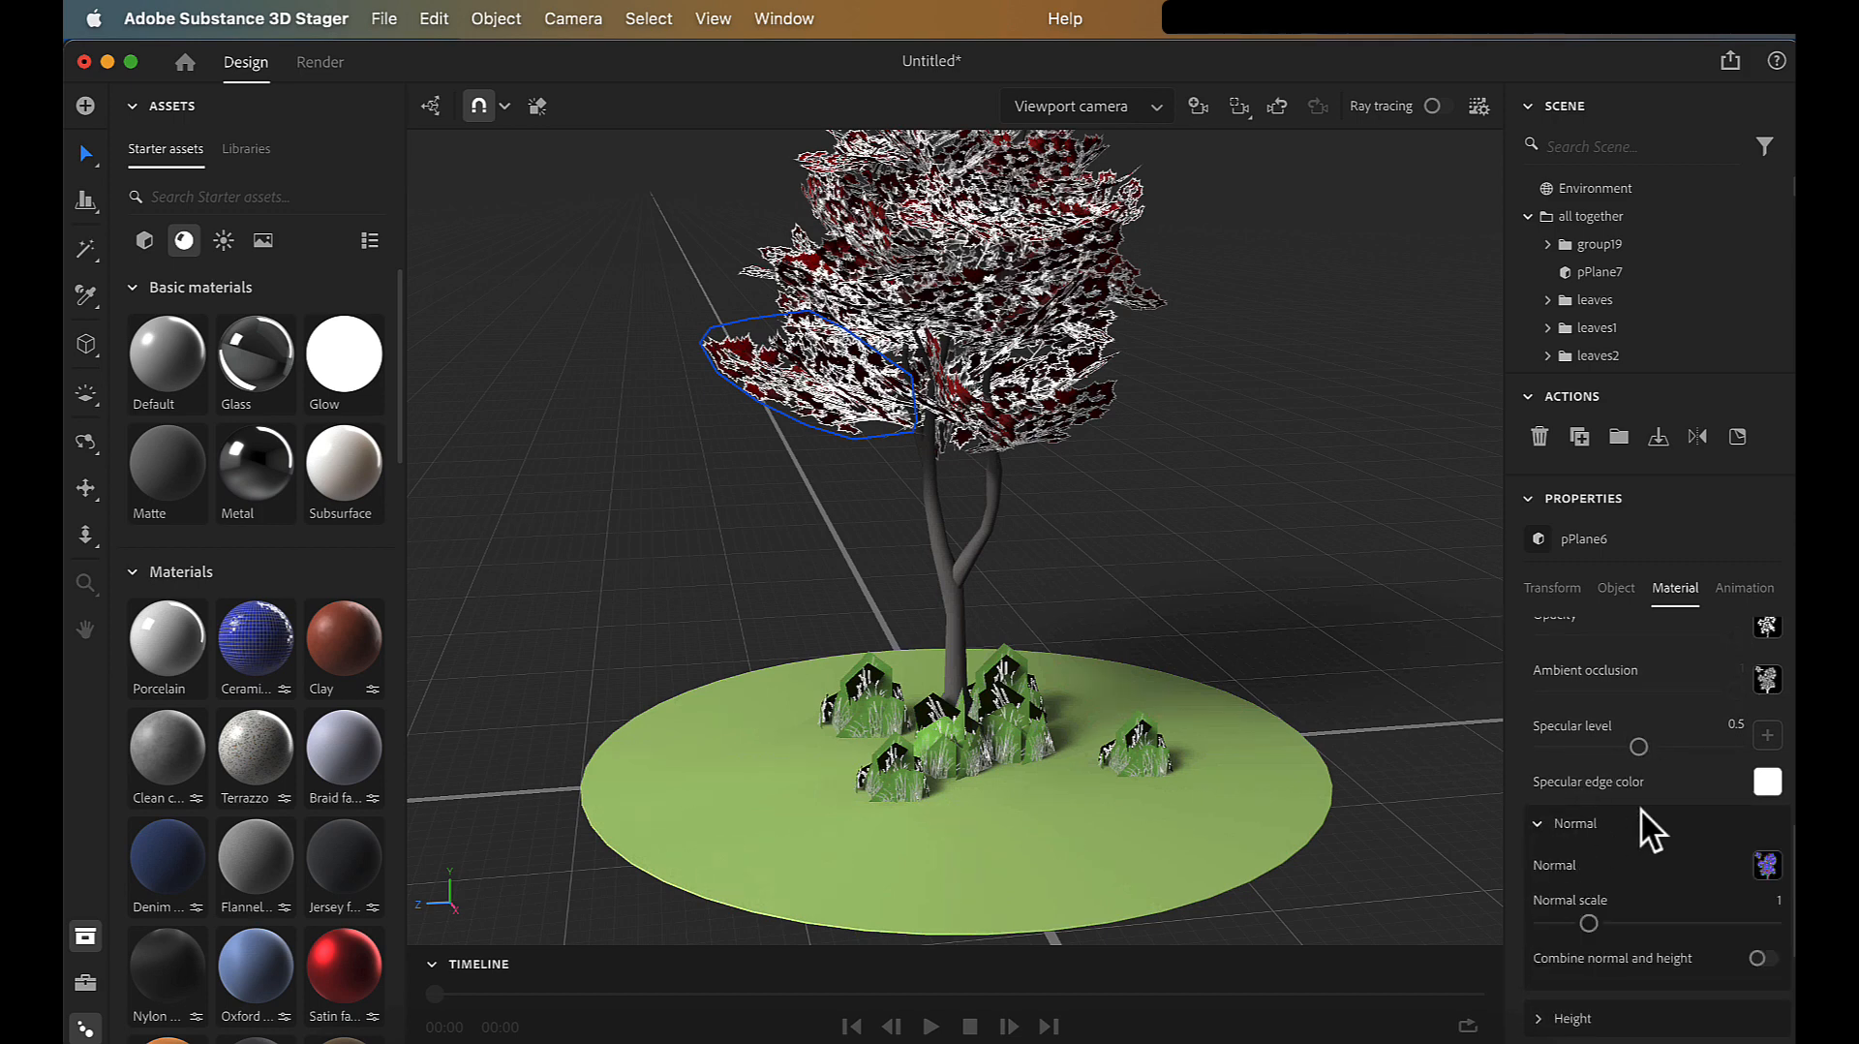
scroll(1640, 808, down, 3)
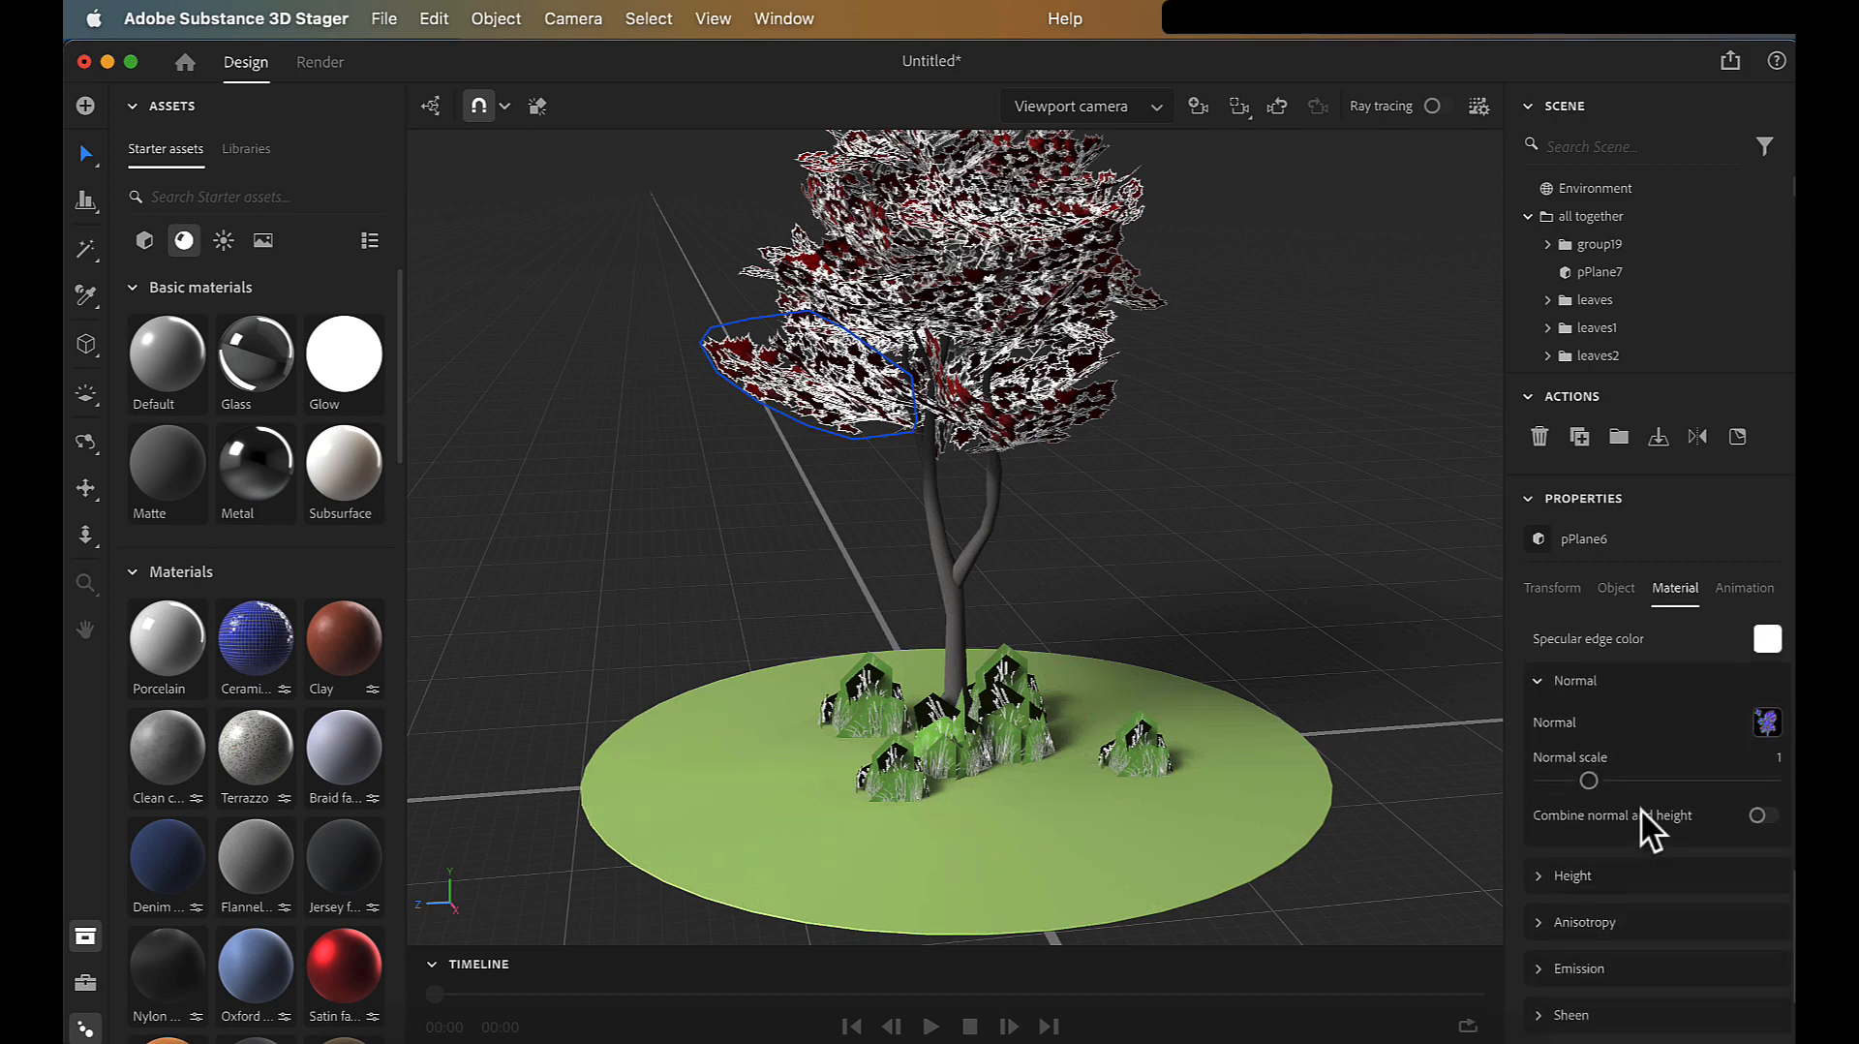
click(1767, 707)
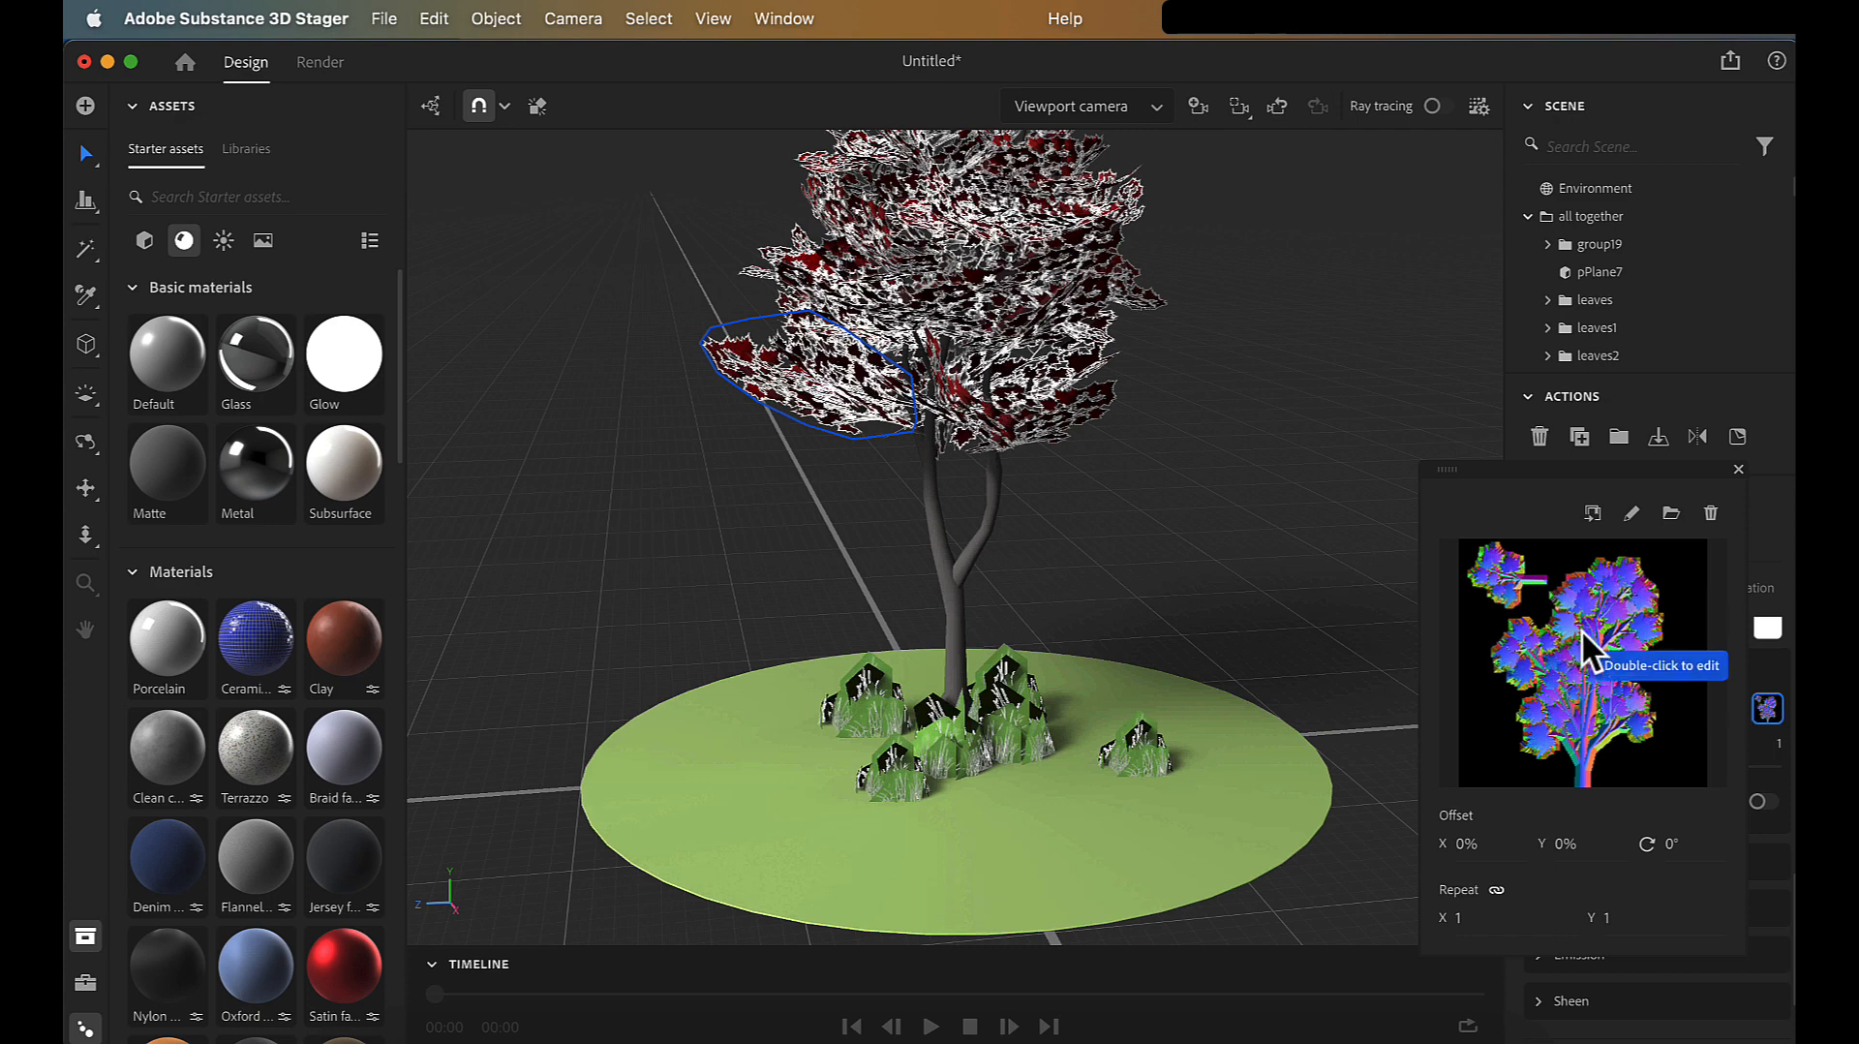
- Set the leaf material's normal scale to 1.62 and expand its height settings
click(1713, 378)
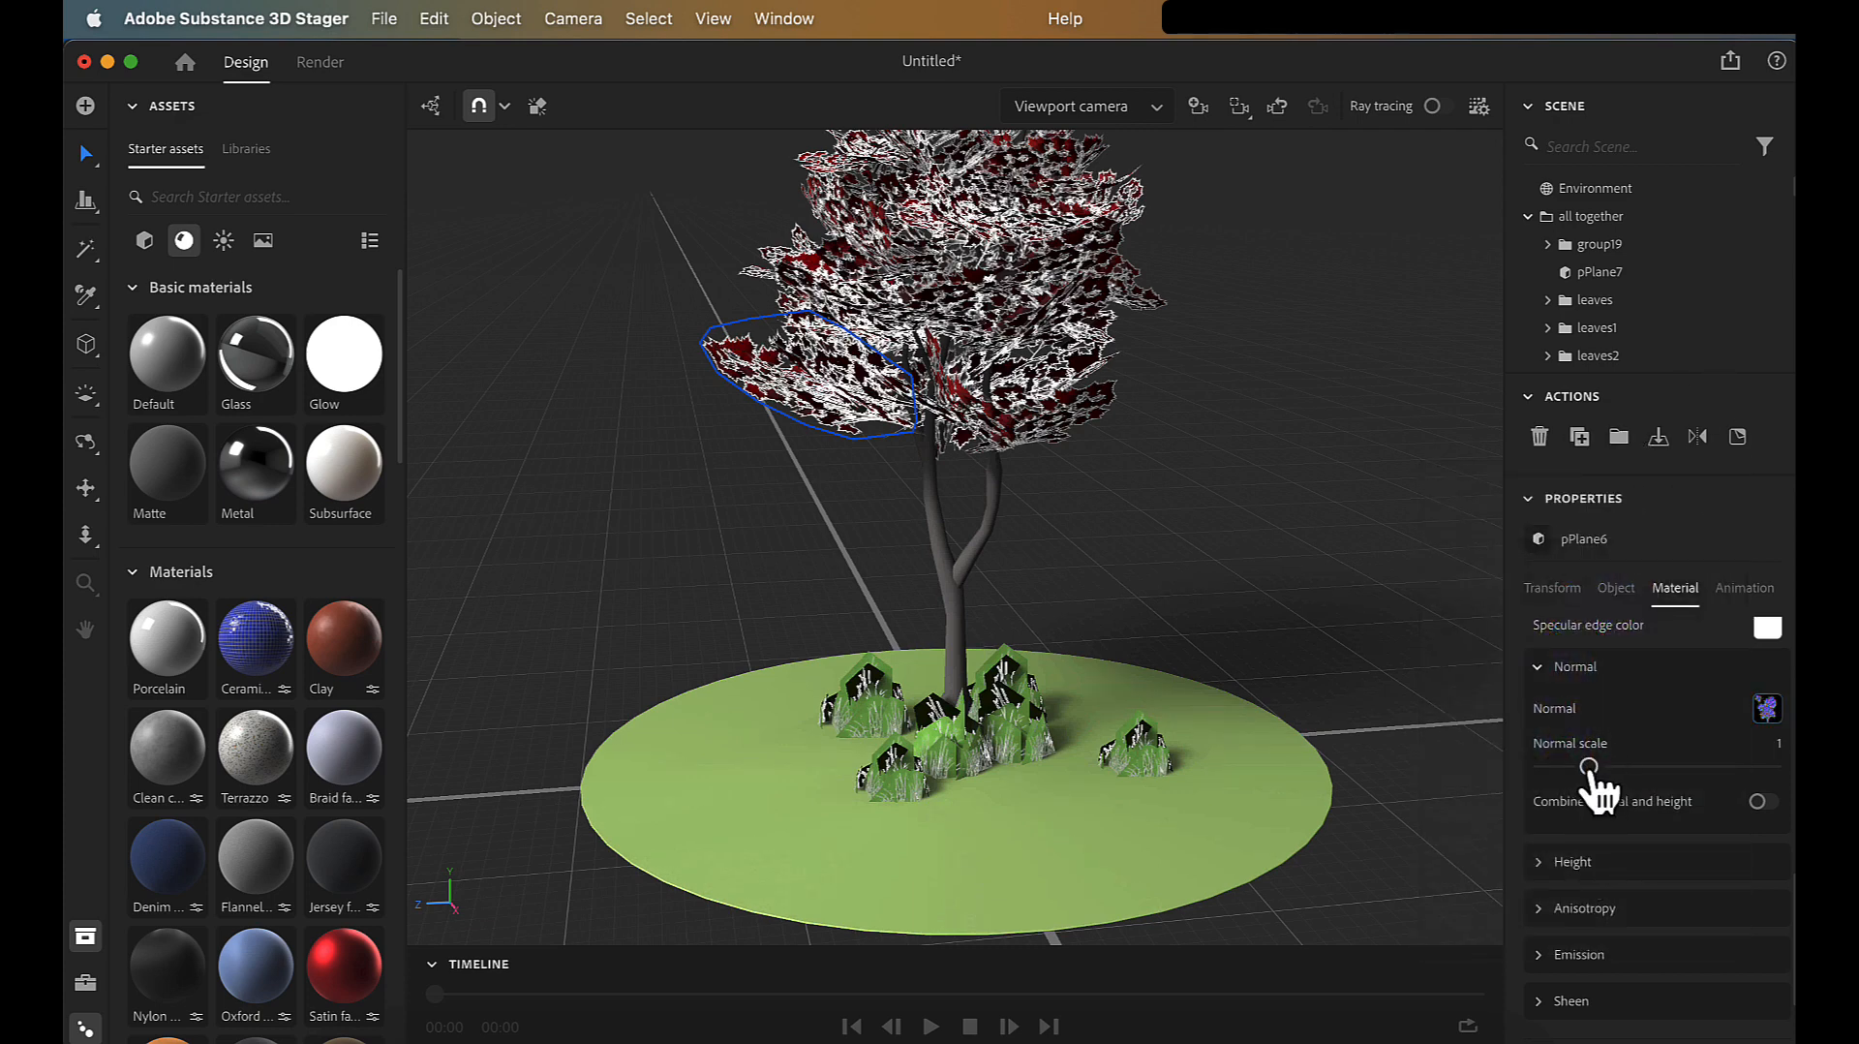
drag(1589, 766, 1620, 767)
click(1536, 864)
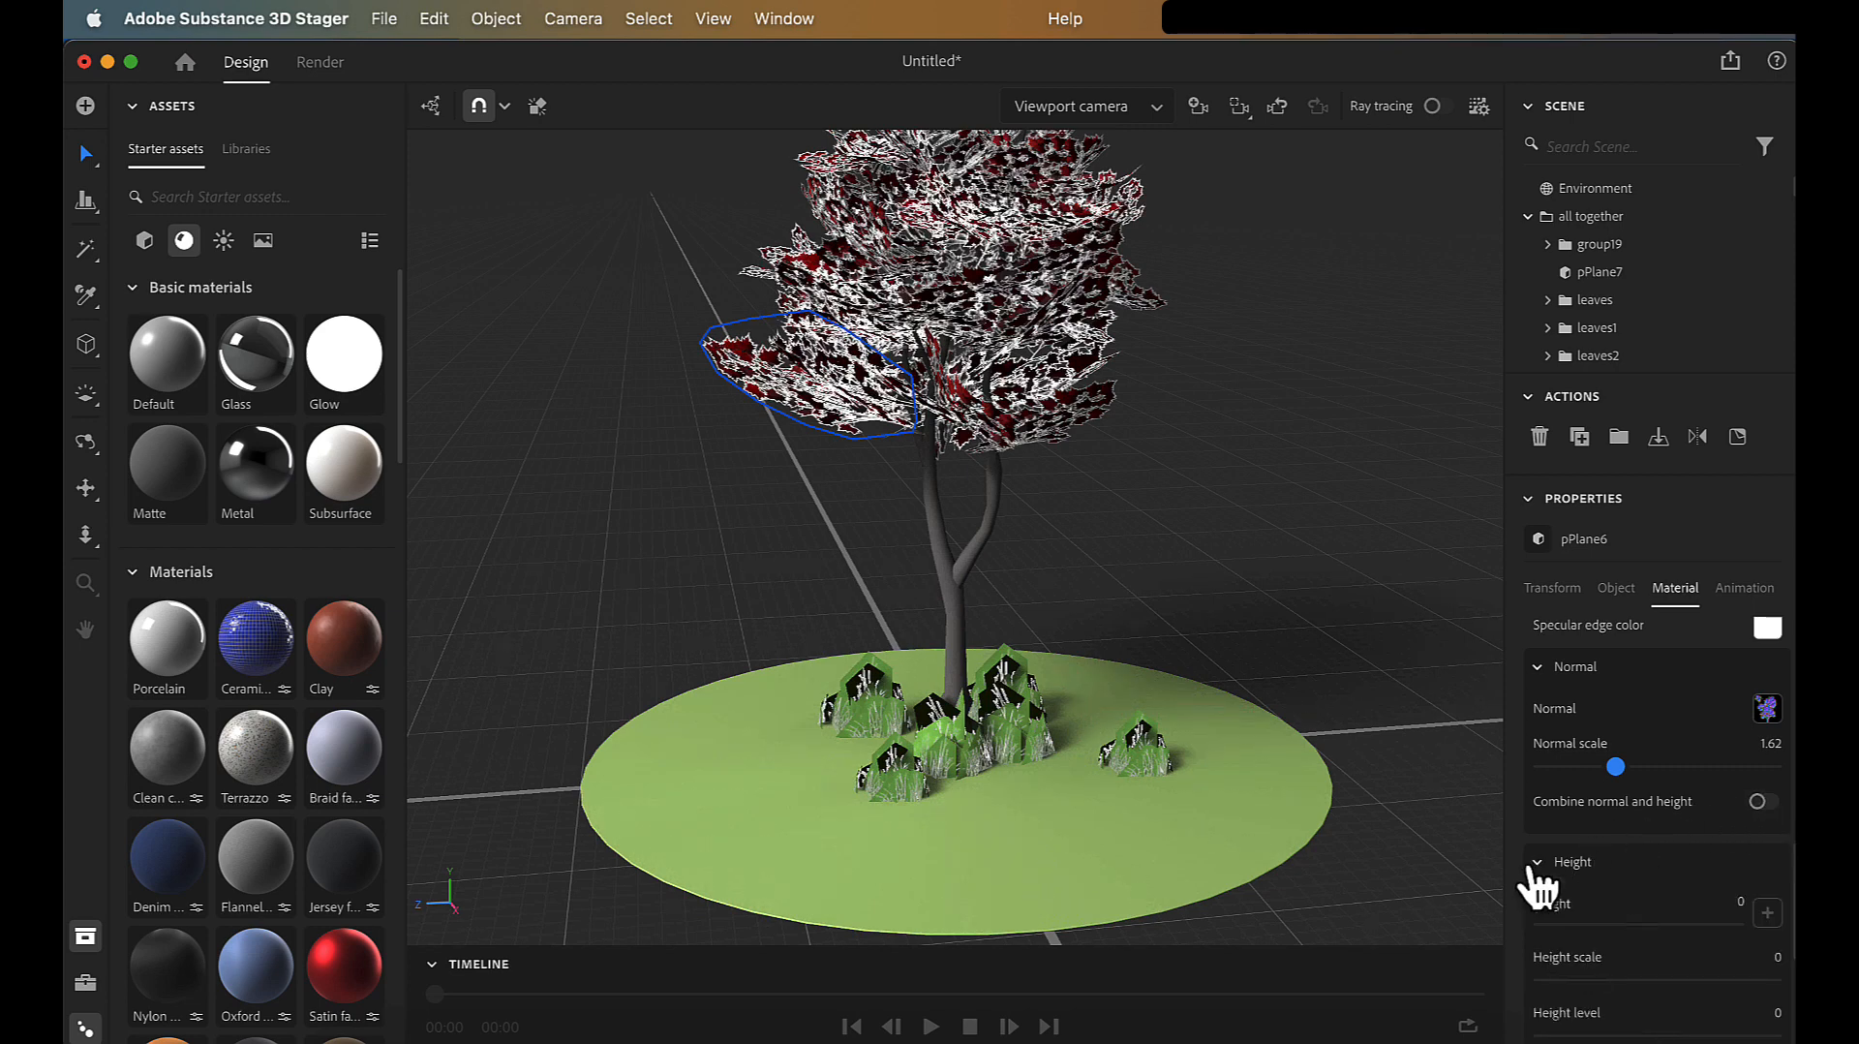
scroll(1622, 887, down, 4)
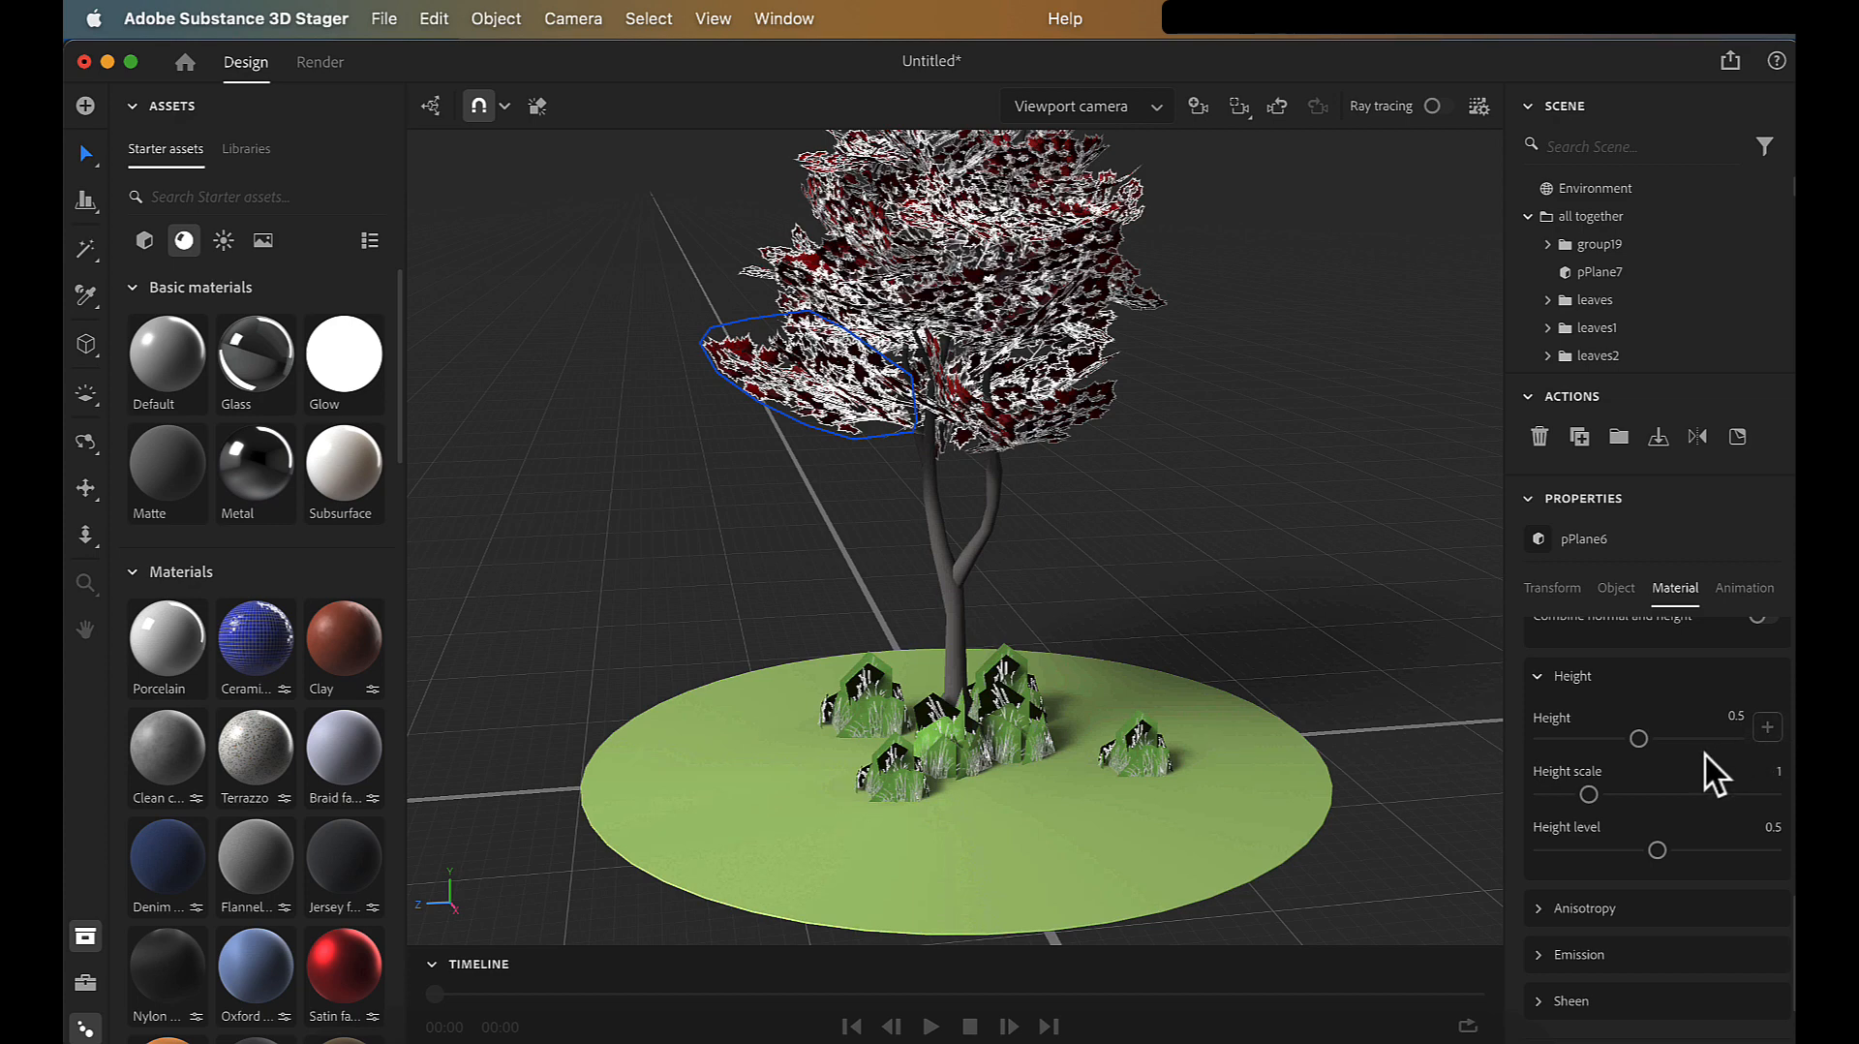
scroll(1703, 753, down, 3)
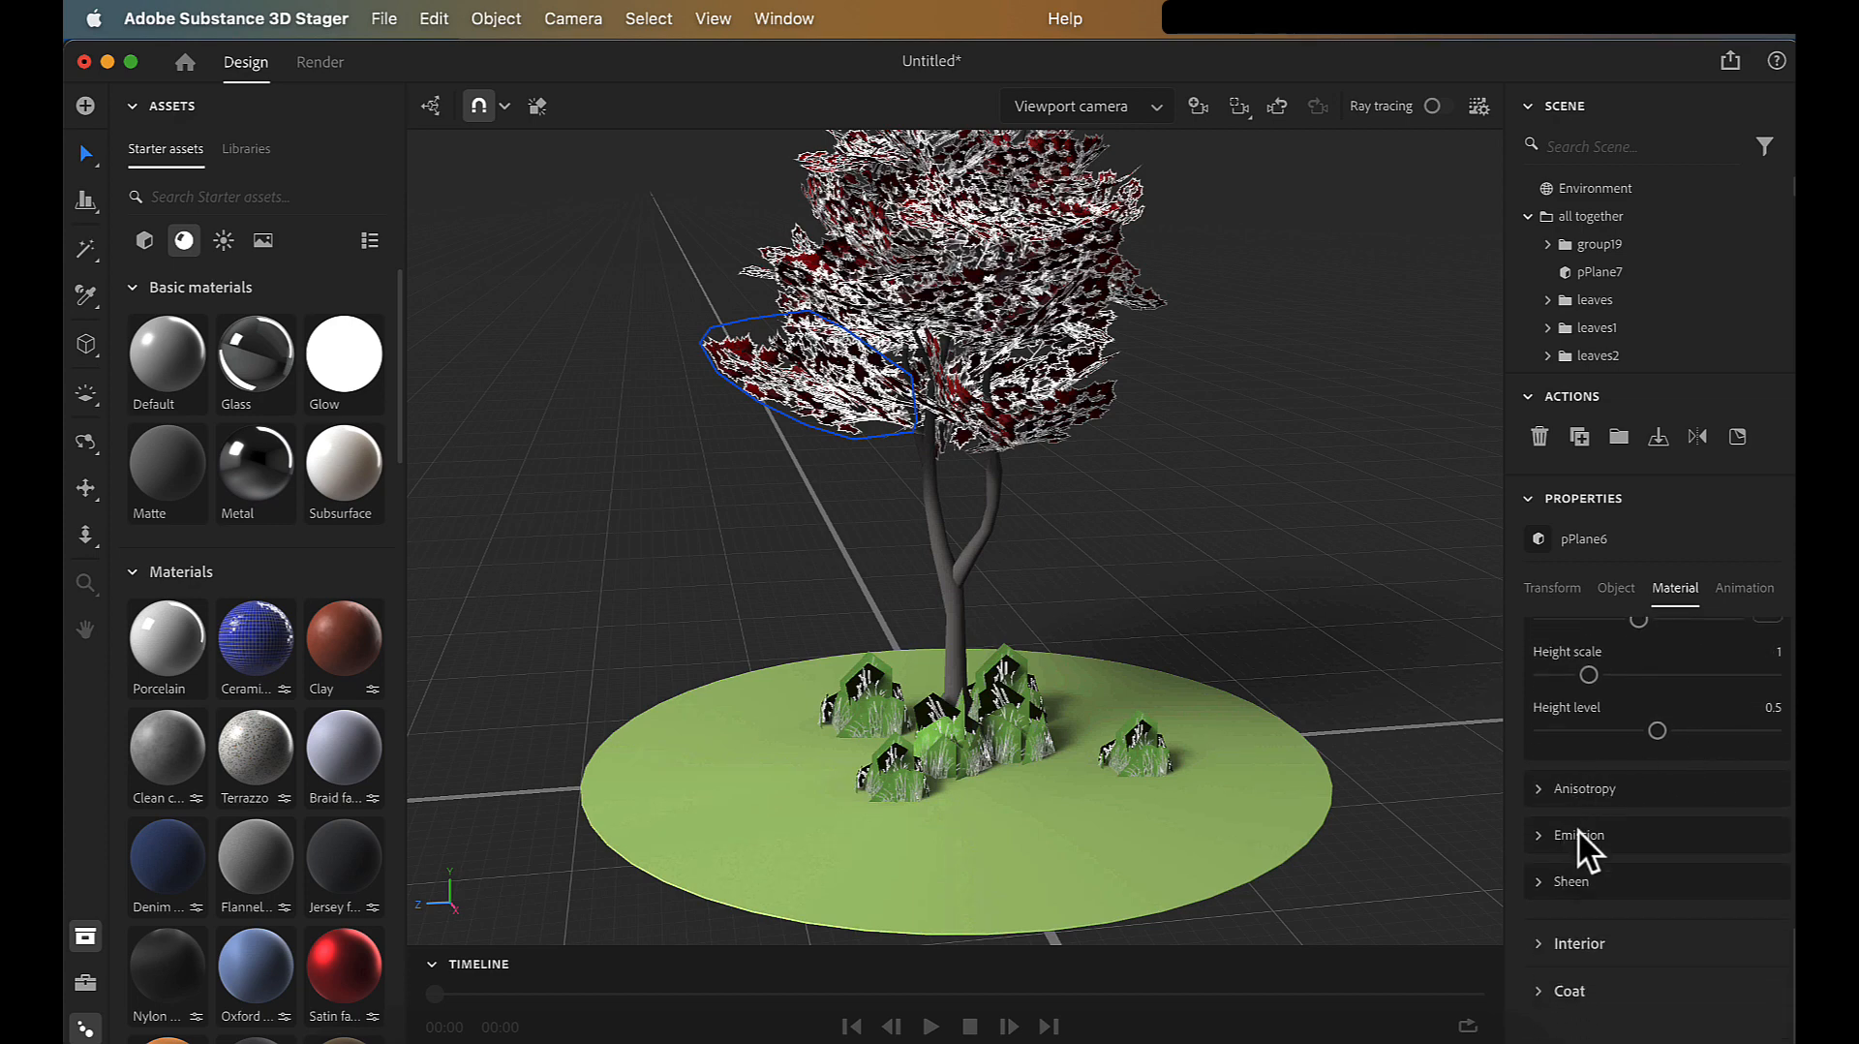
scroll(1577, 828, down, 1)
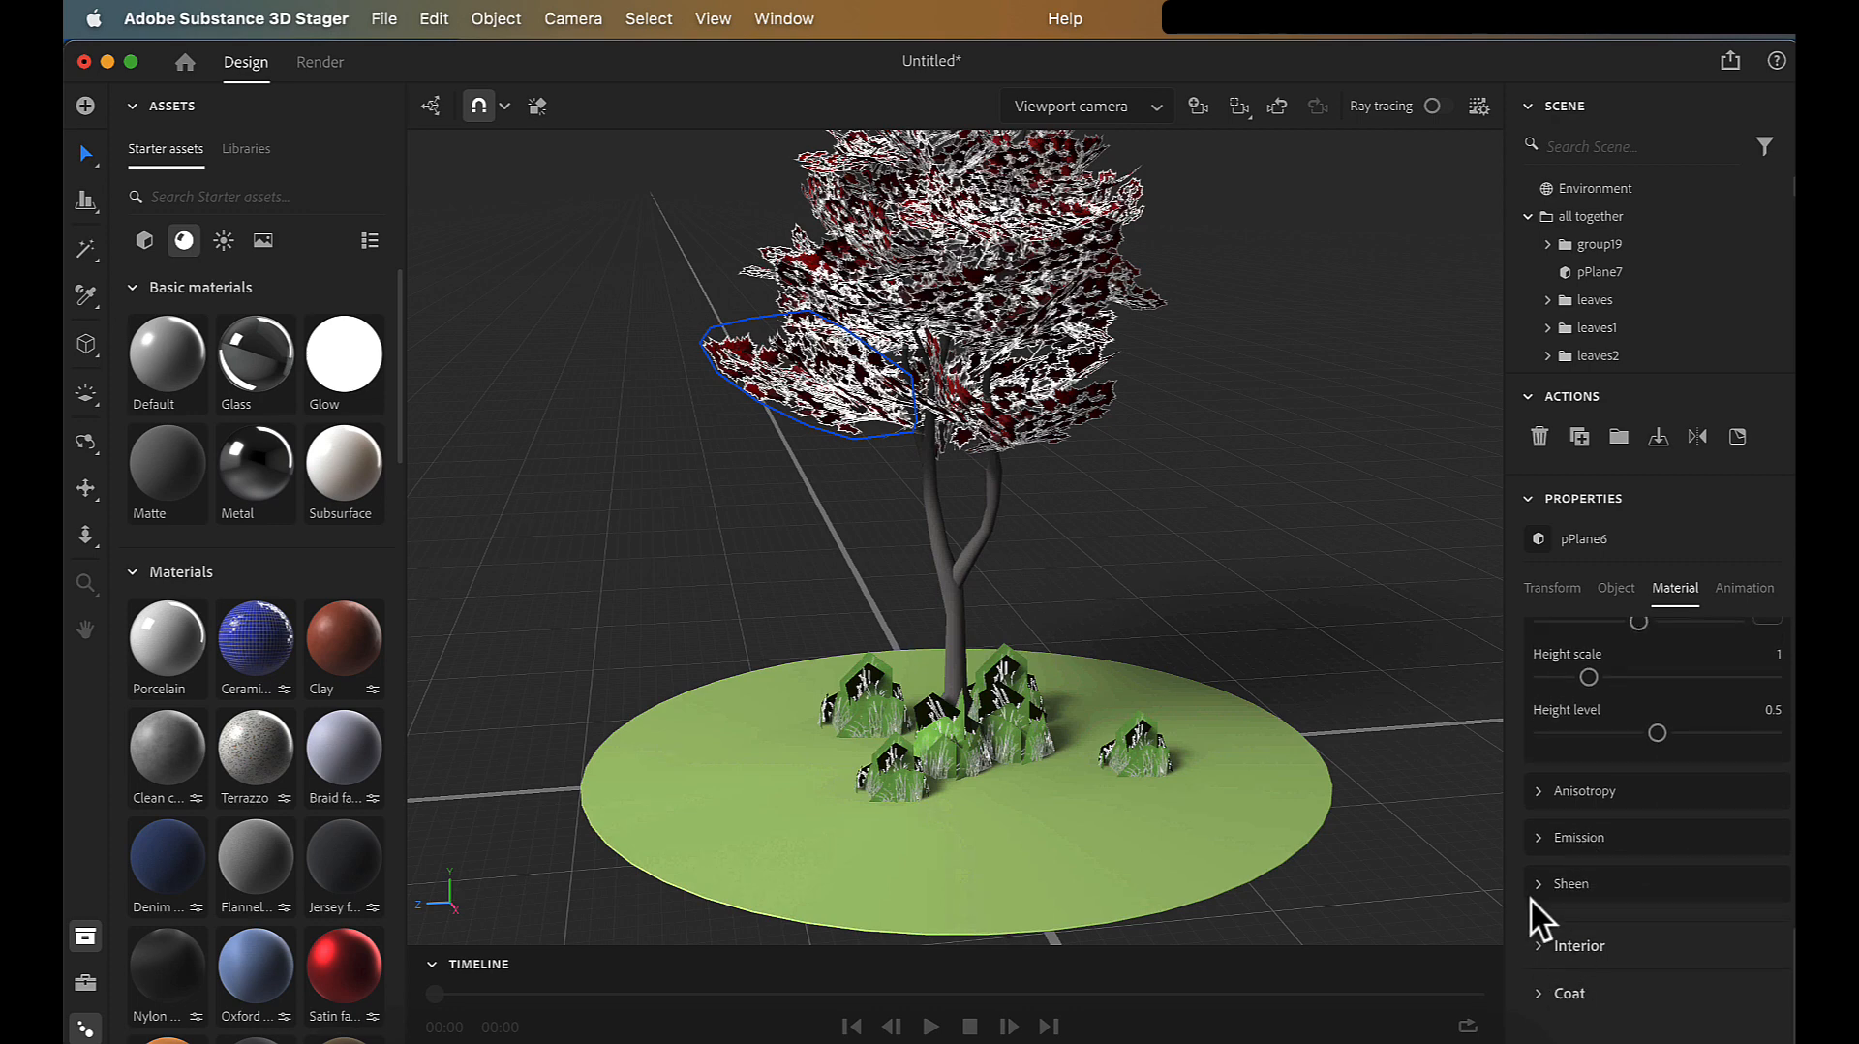
- Set the leaf material's specular edge color to a soft red, RGB 214, 137, 137
scroll(1533, 905, up, 6)
scroll(1529, 897, down, 3)
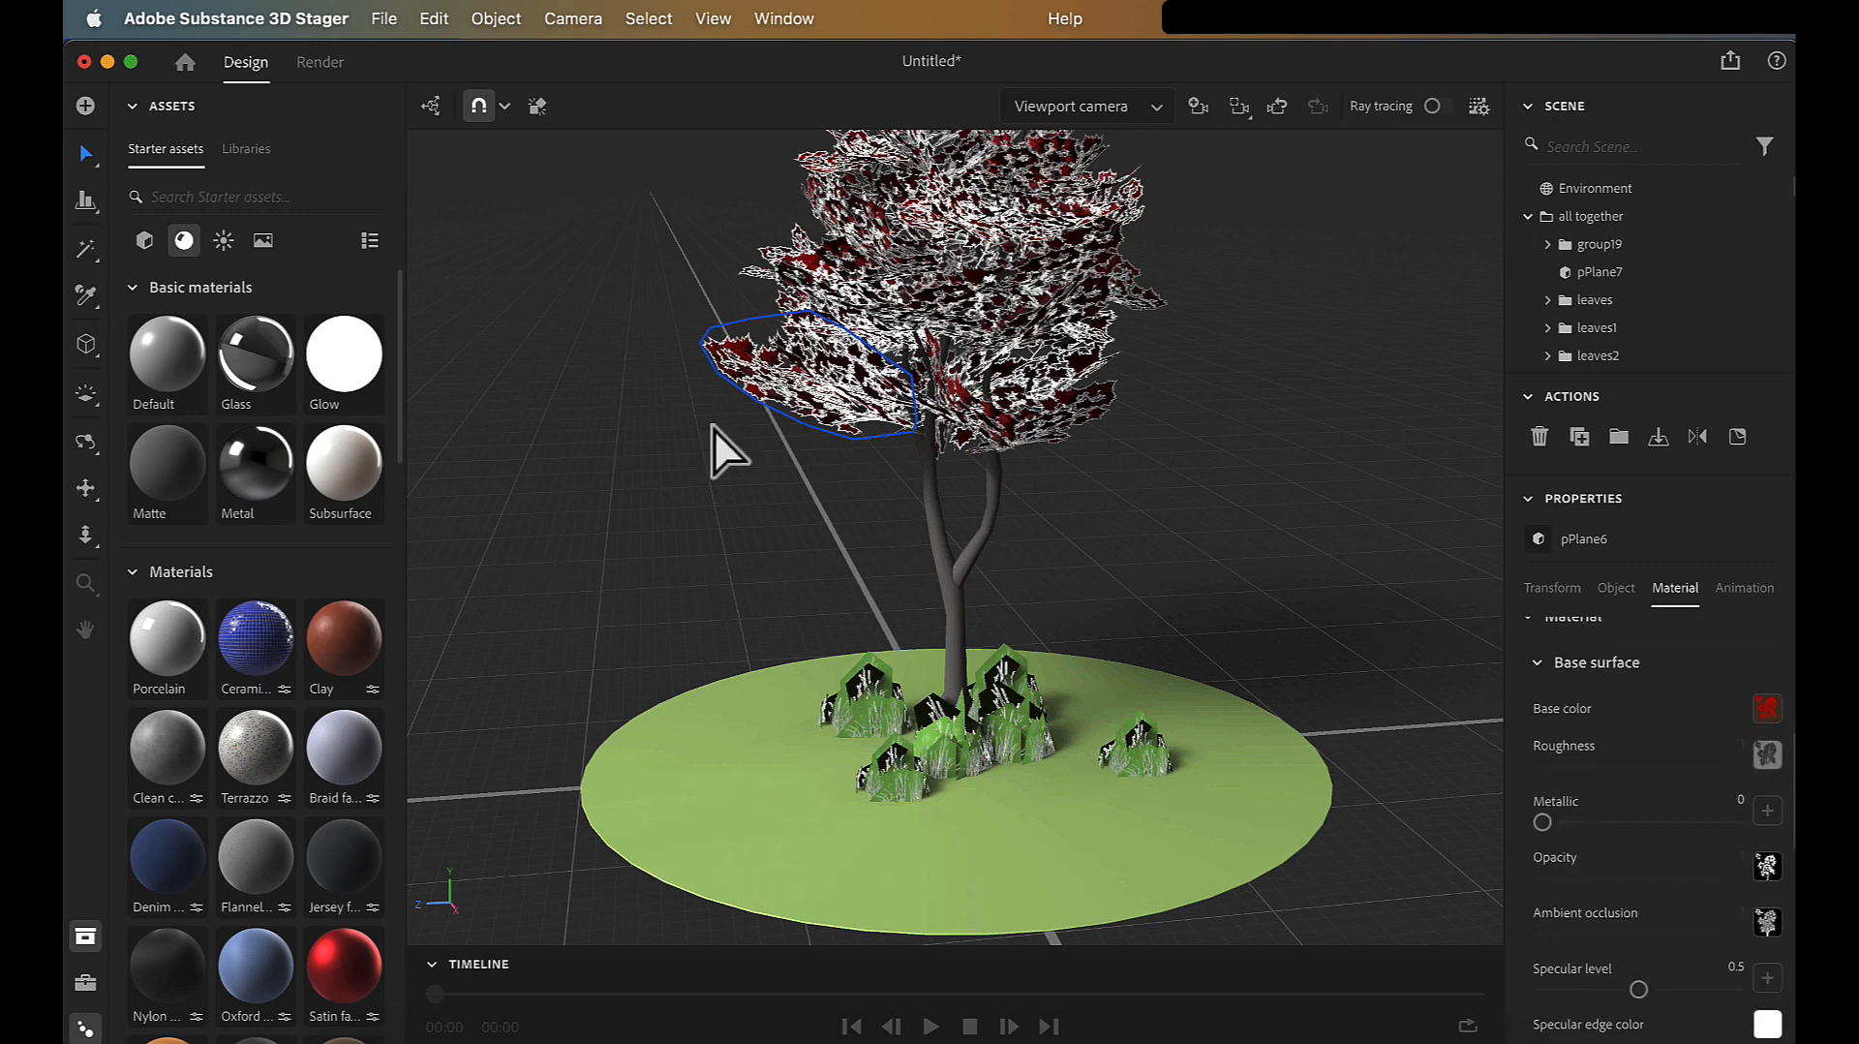
scroll(1674, 818, down, 3)
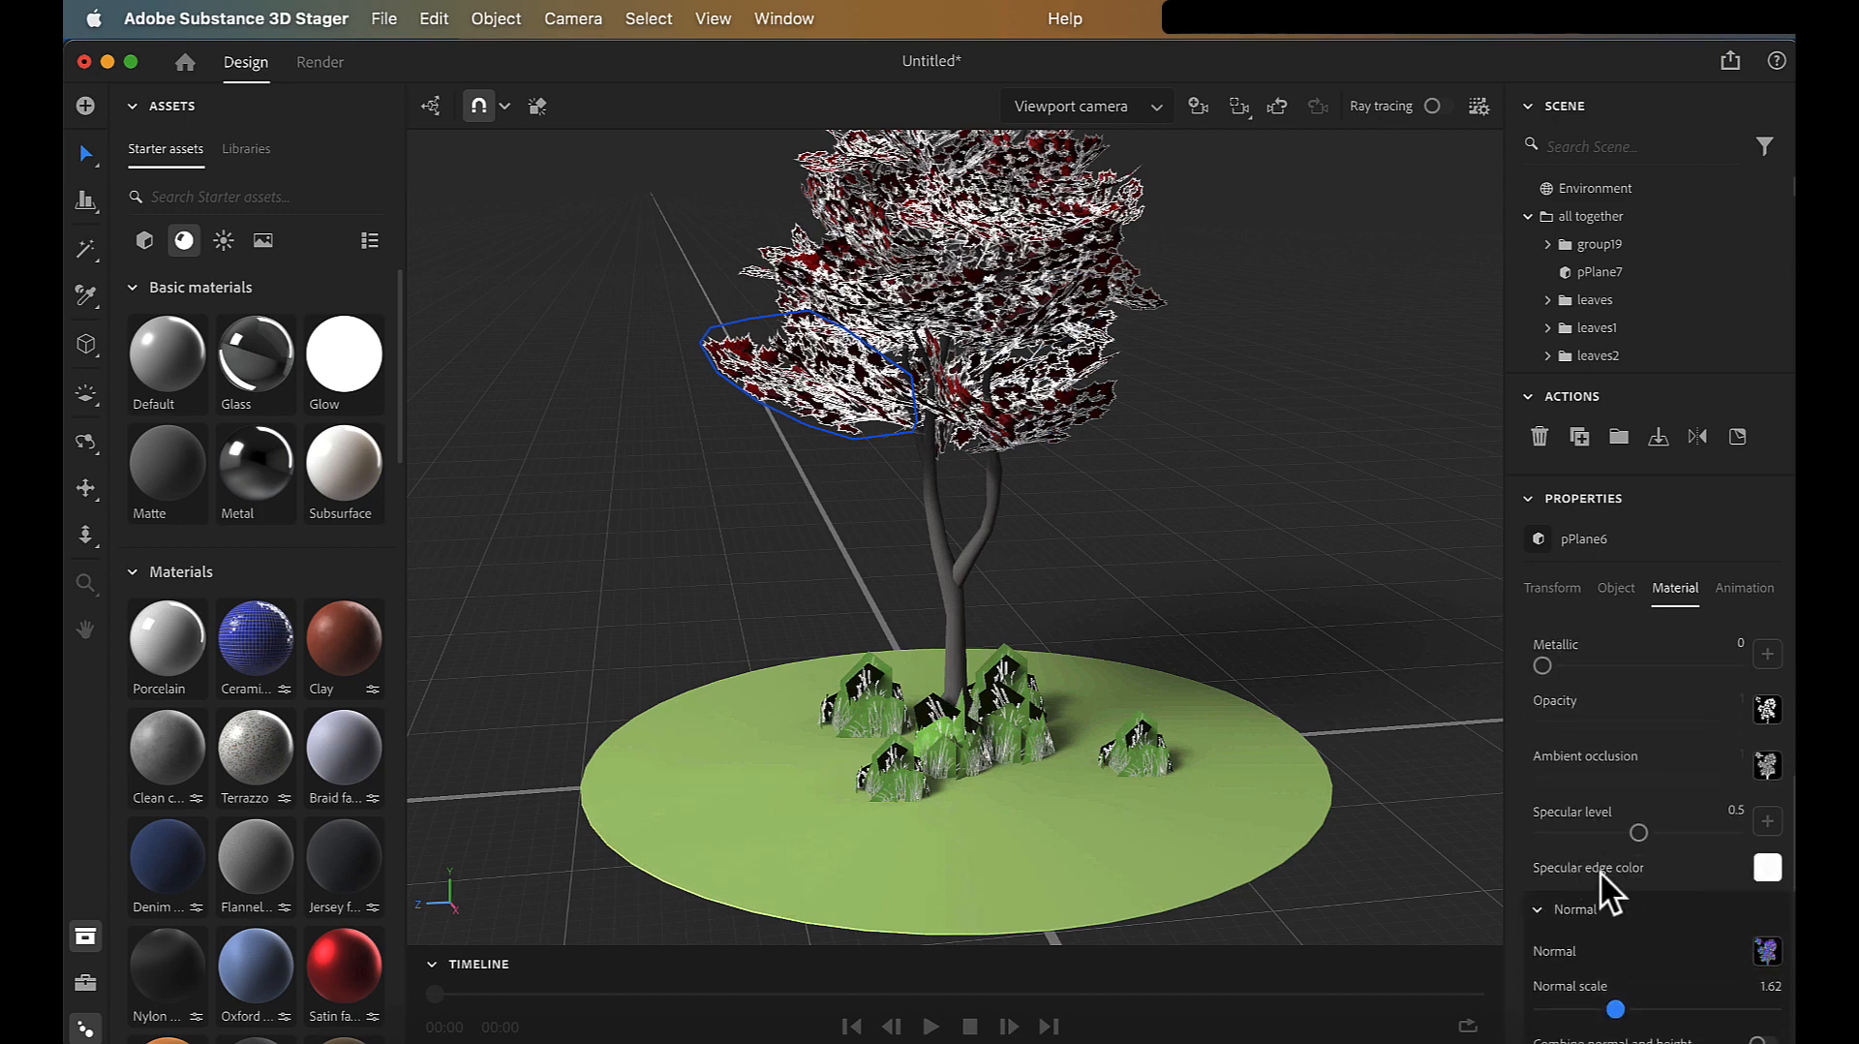
click(1768, 876)
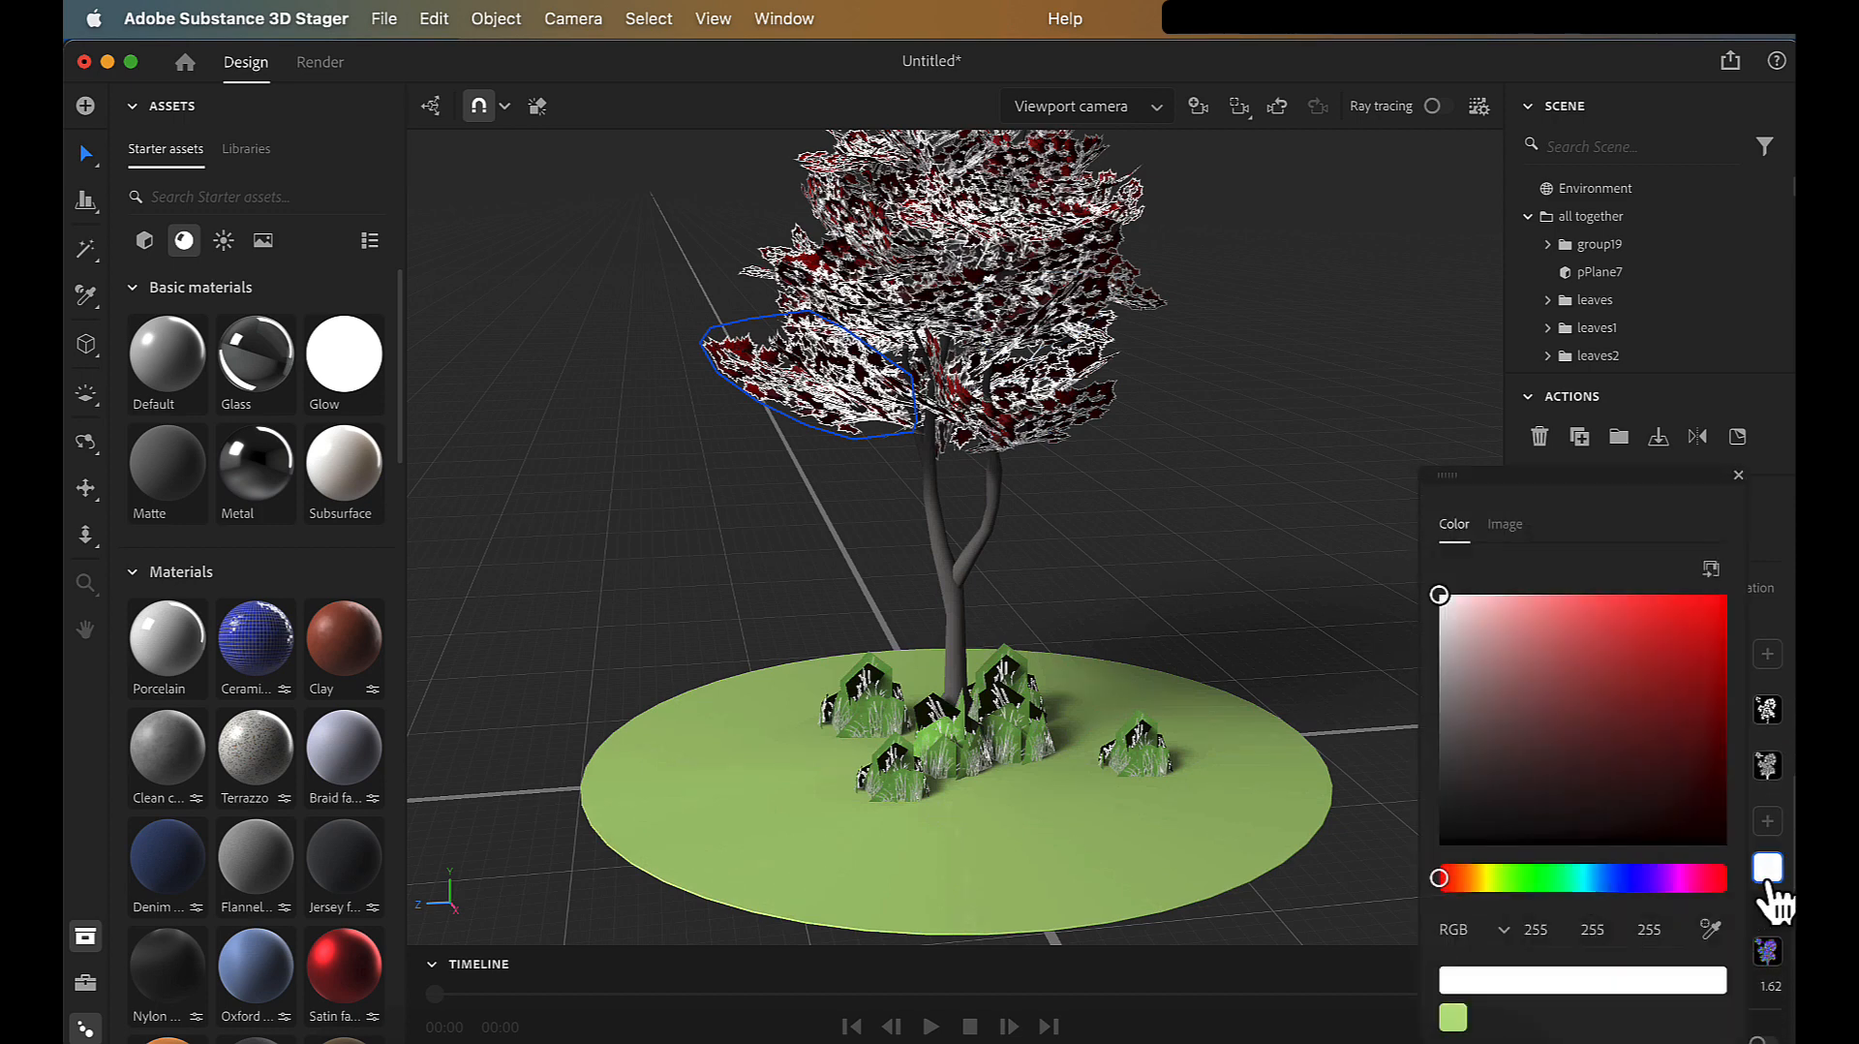
click(1586, 657)
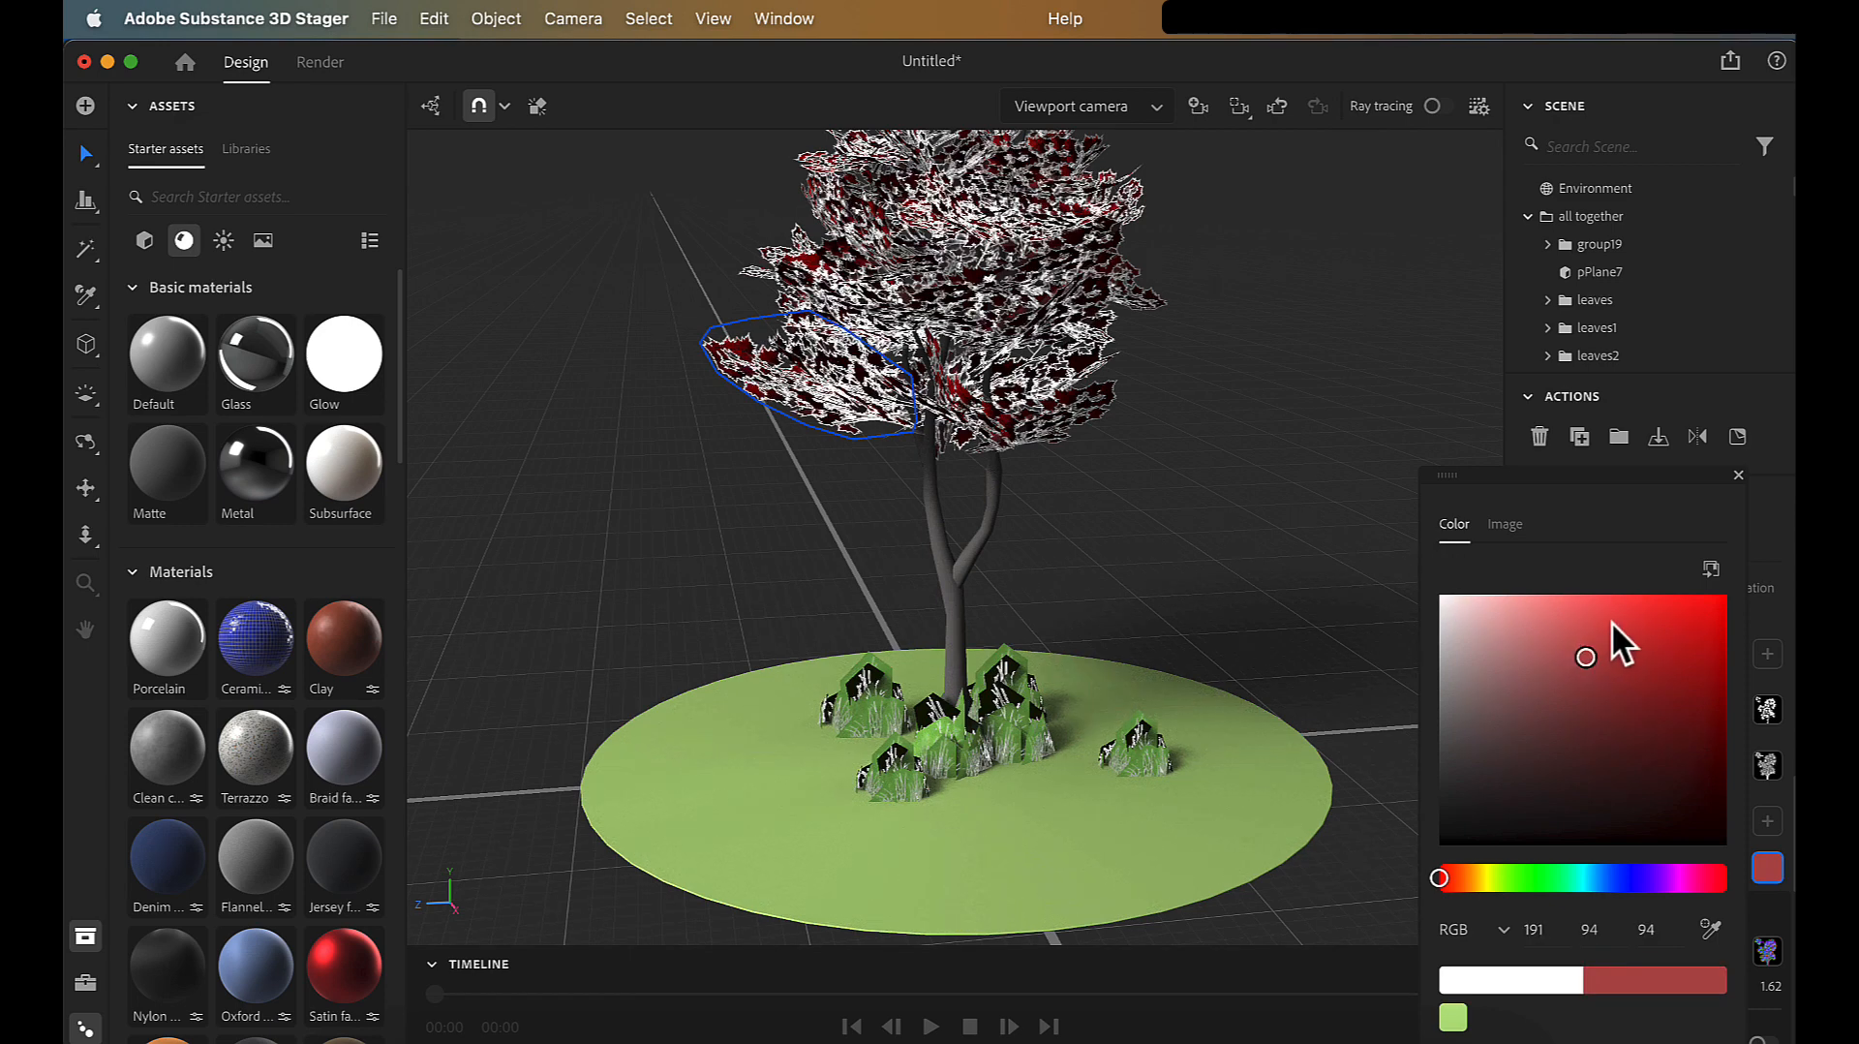
click(1612, 625)
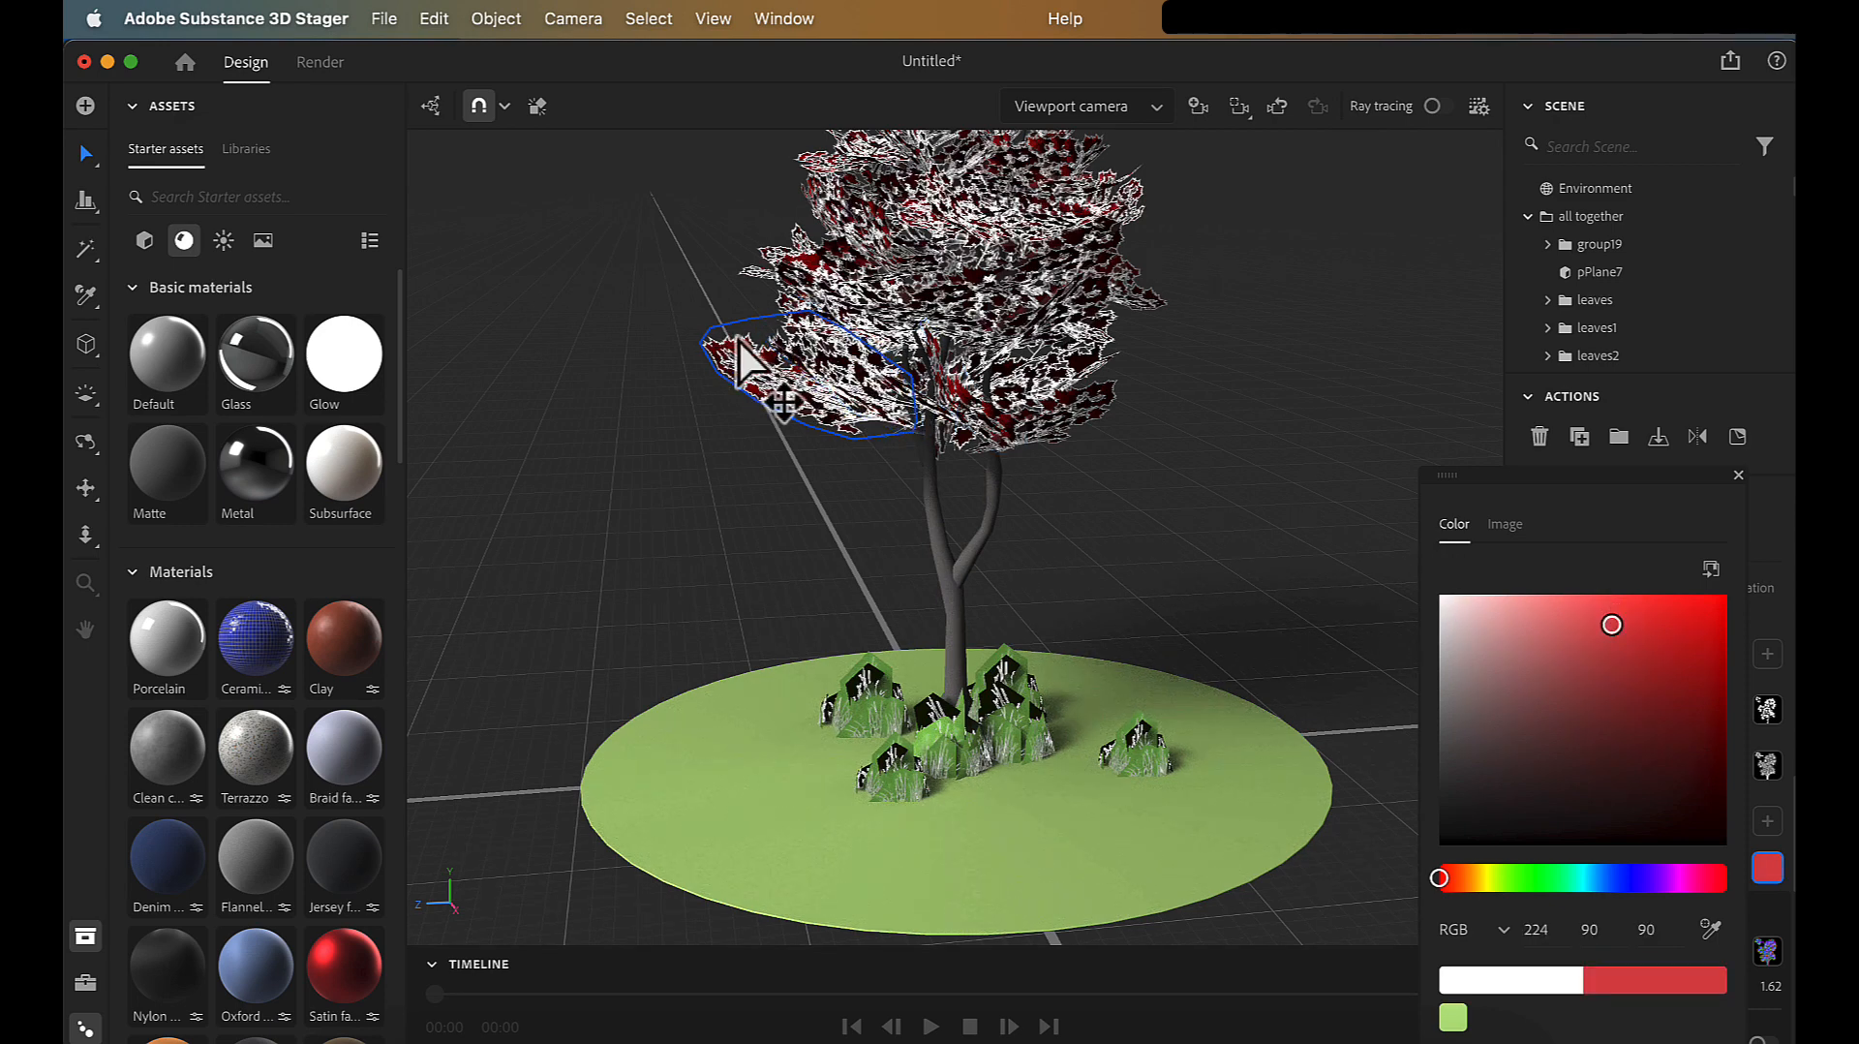
click(1542, 654)
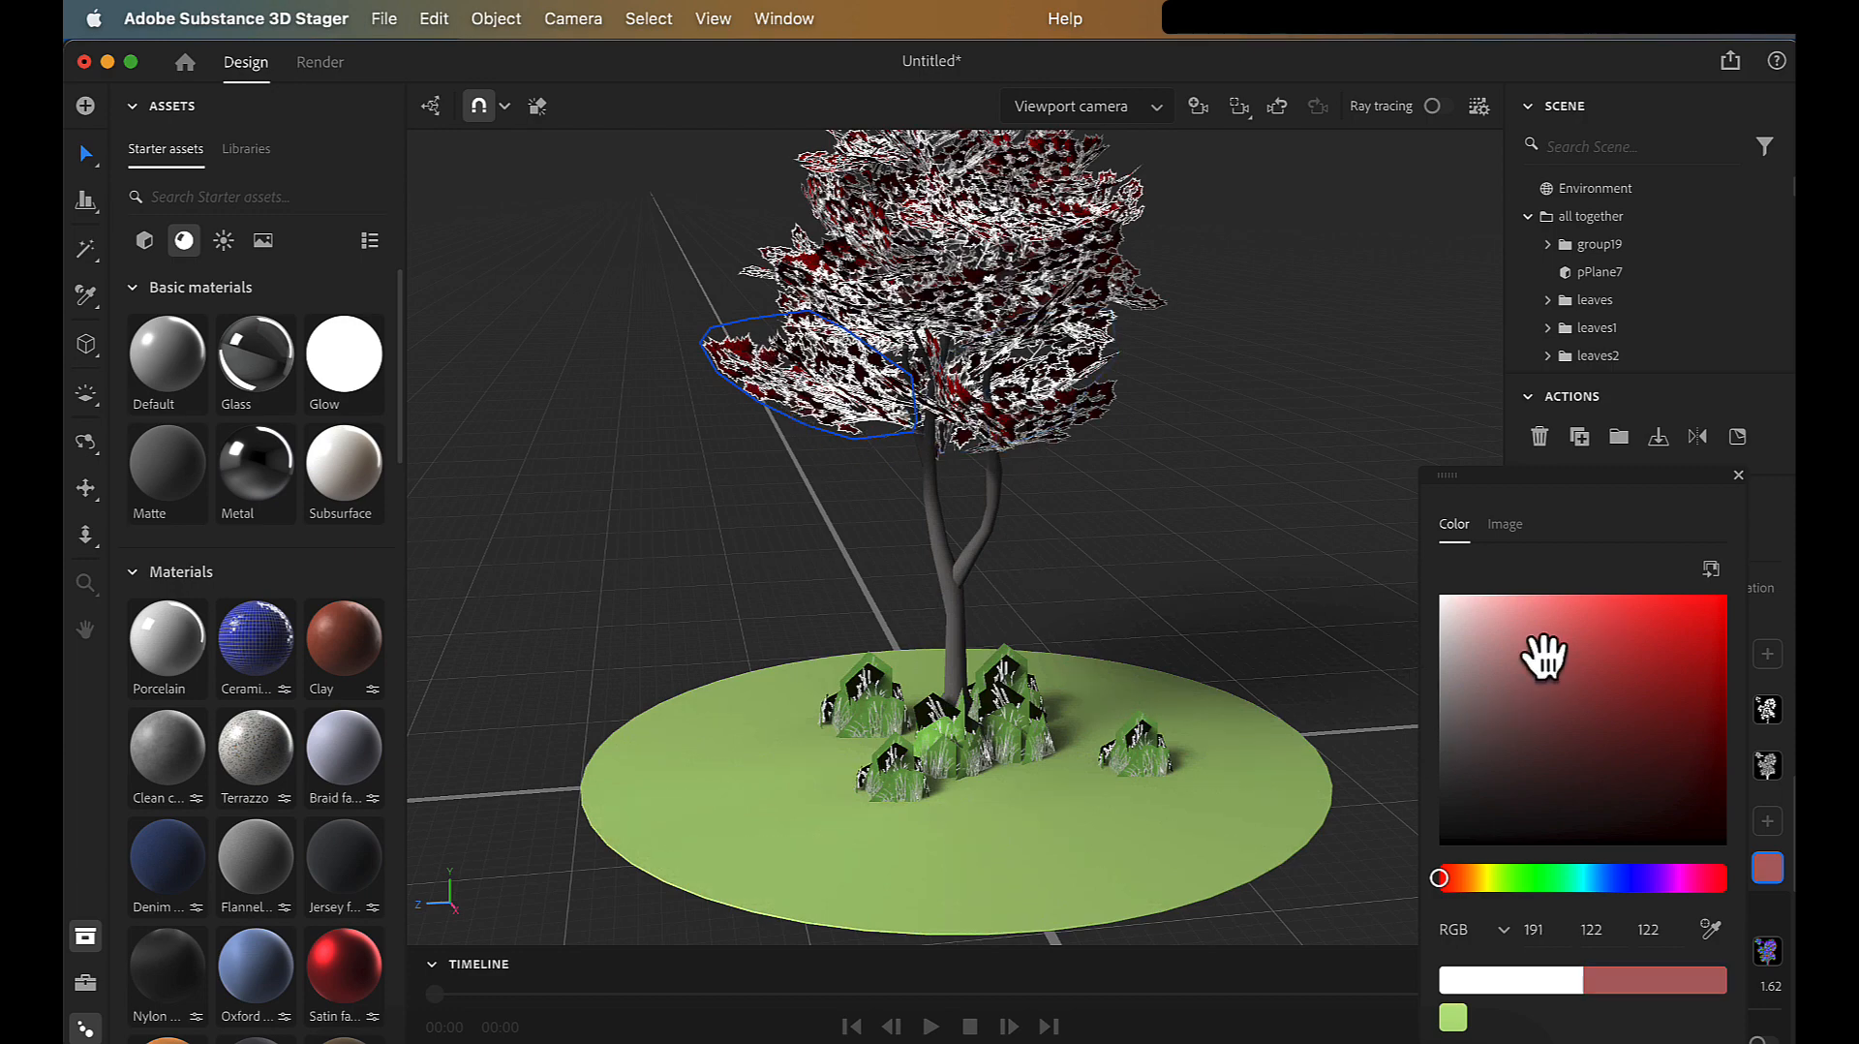
click(1541, 634)
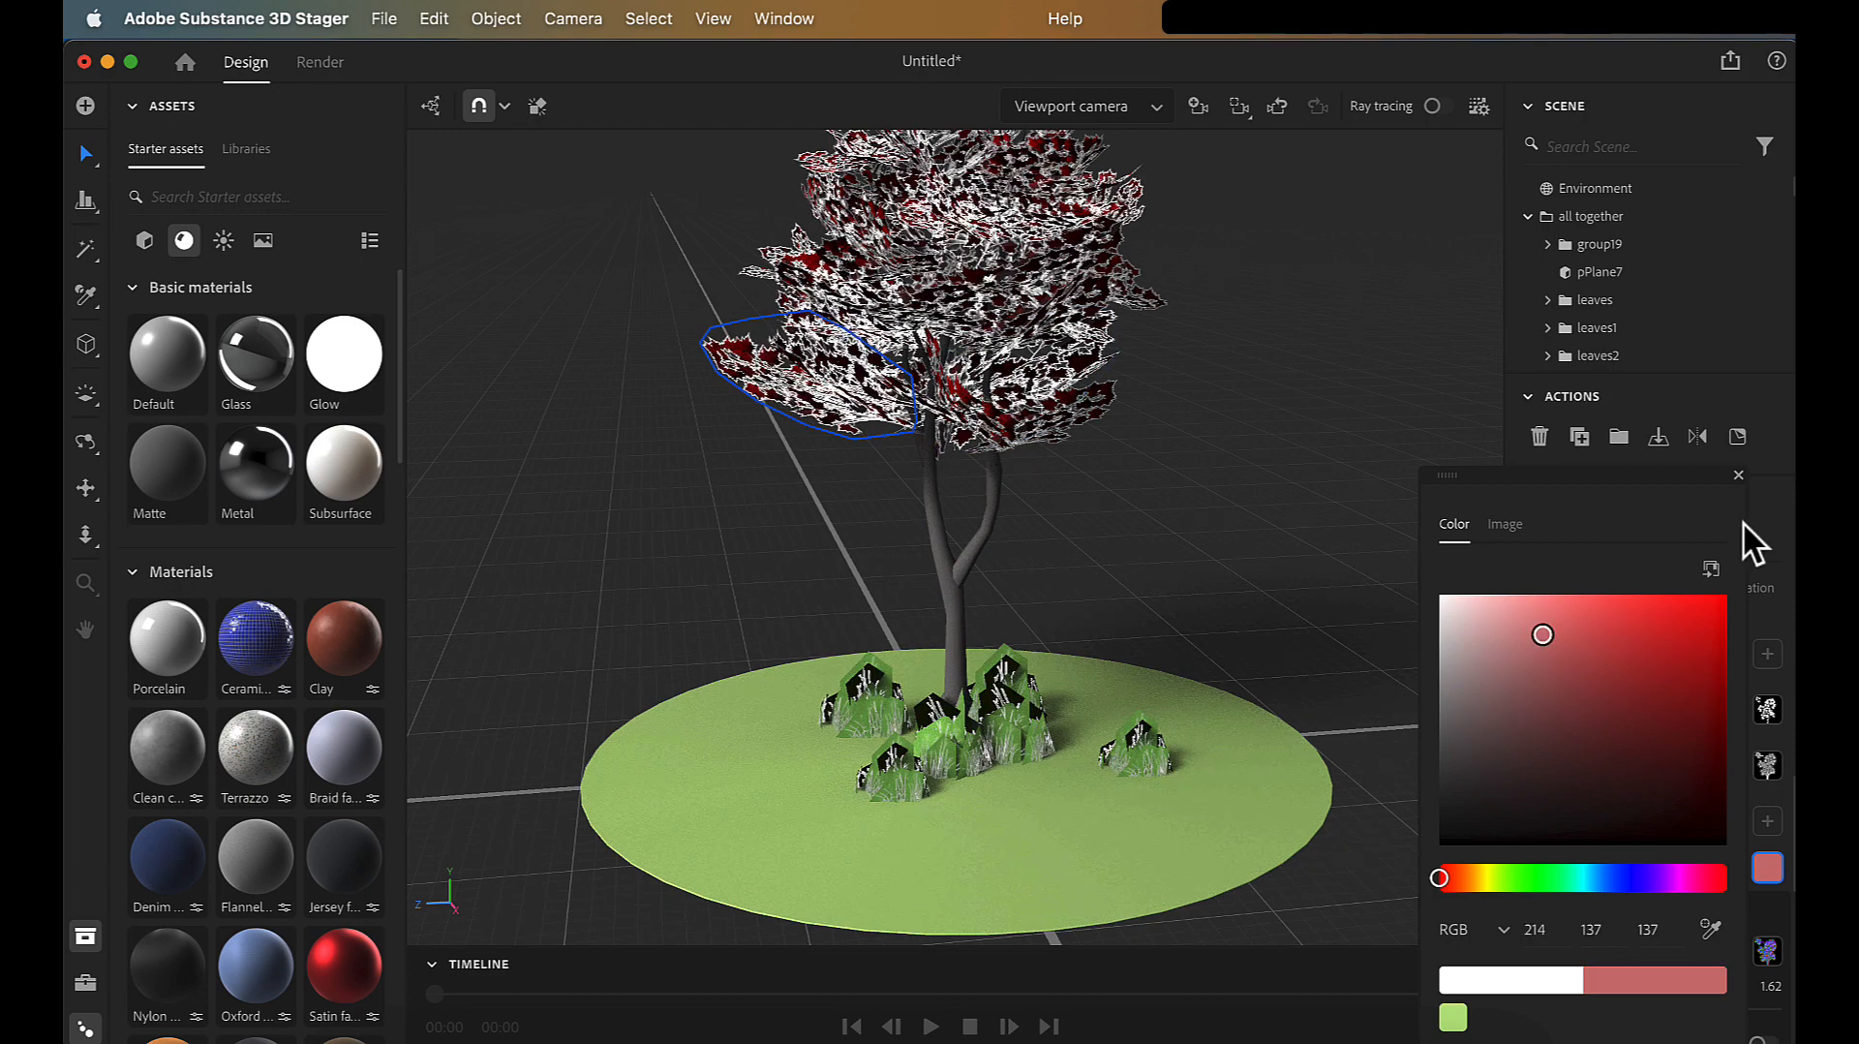
click(1737, 475)
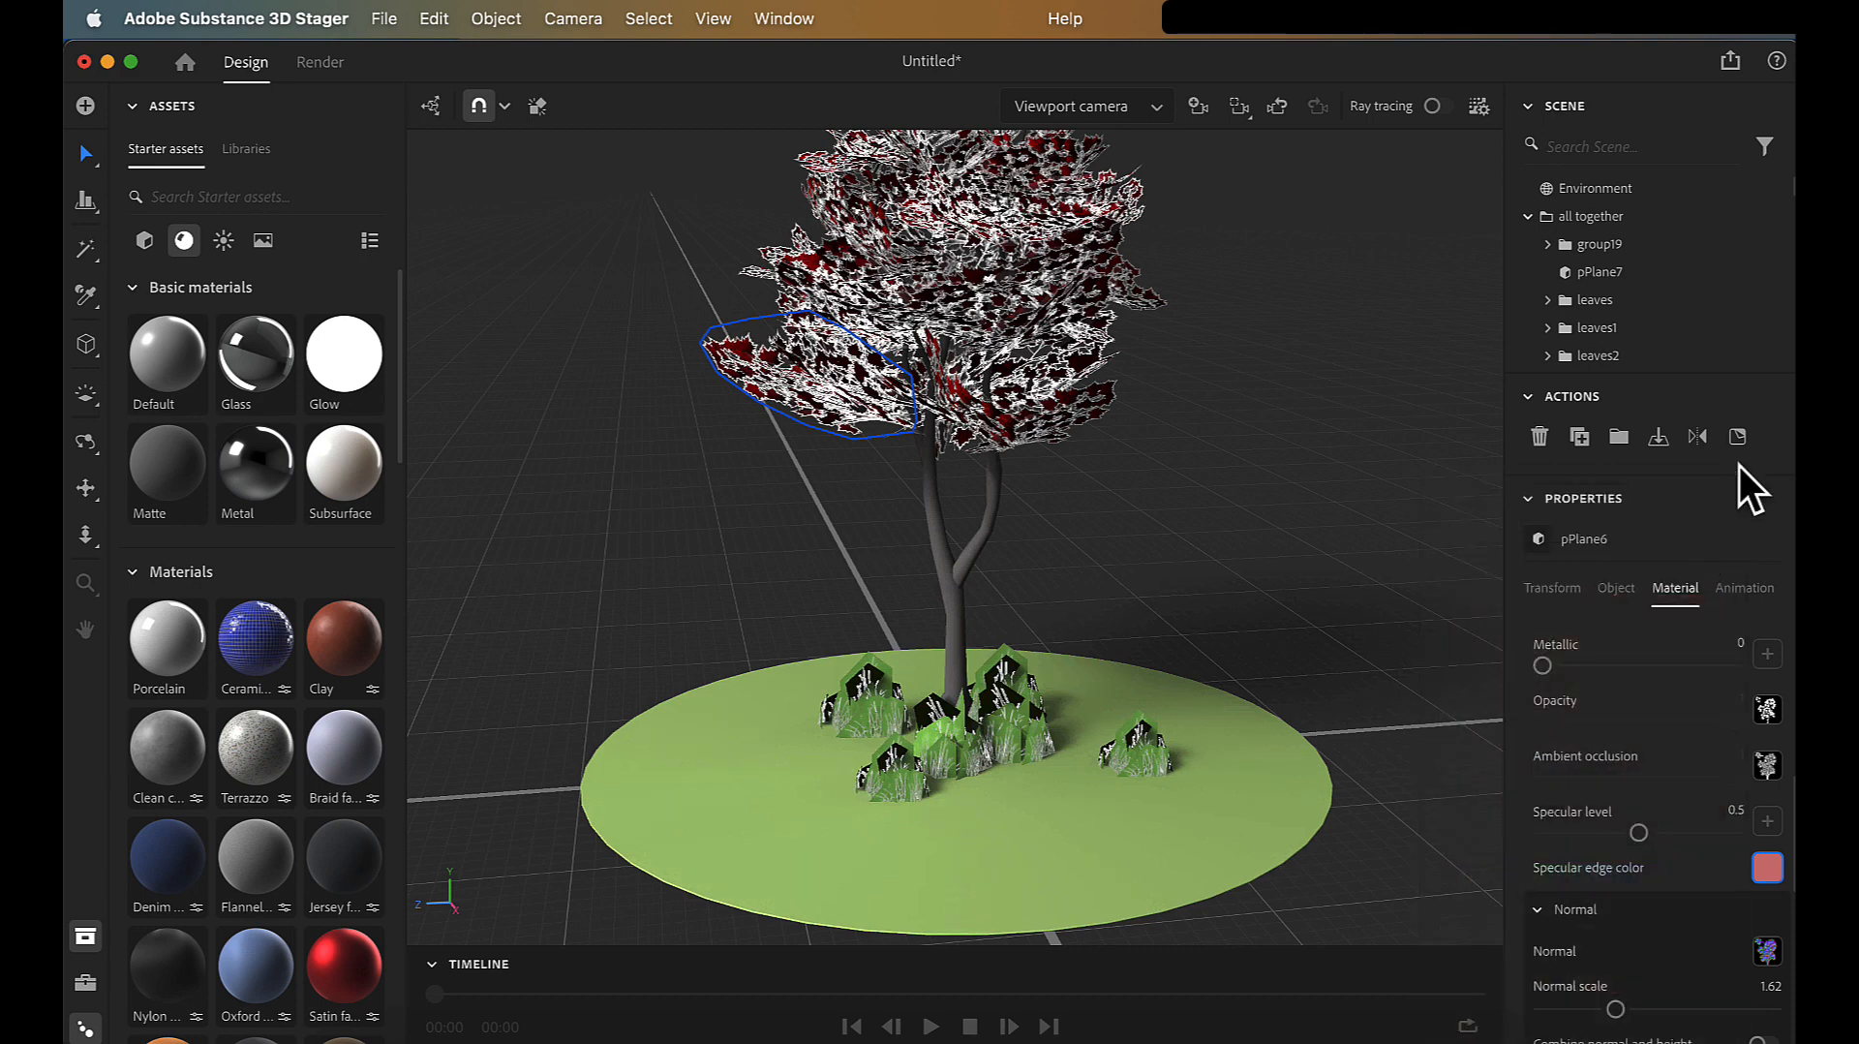
- Replace the grass tuft material's opacity map with card-grass_Opacity Mask from Mesh.png from the Cards-Grass3Ways folder
click(1012, 714)
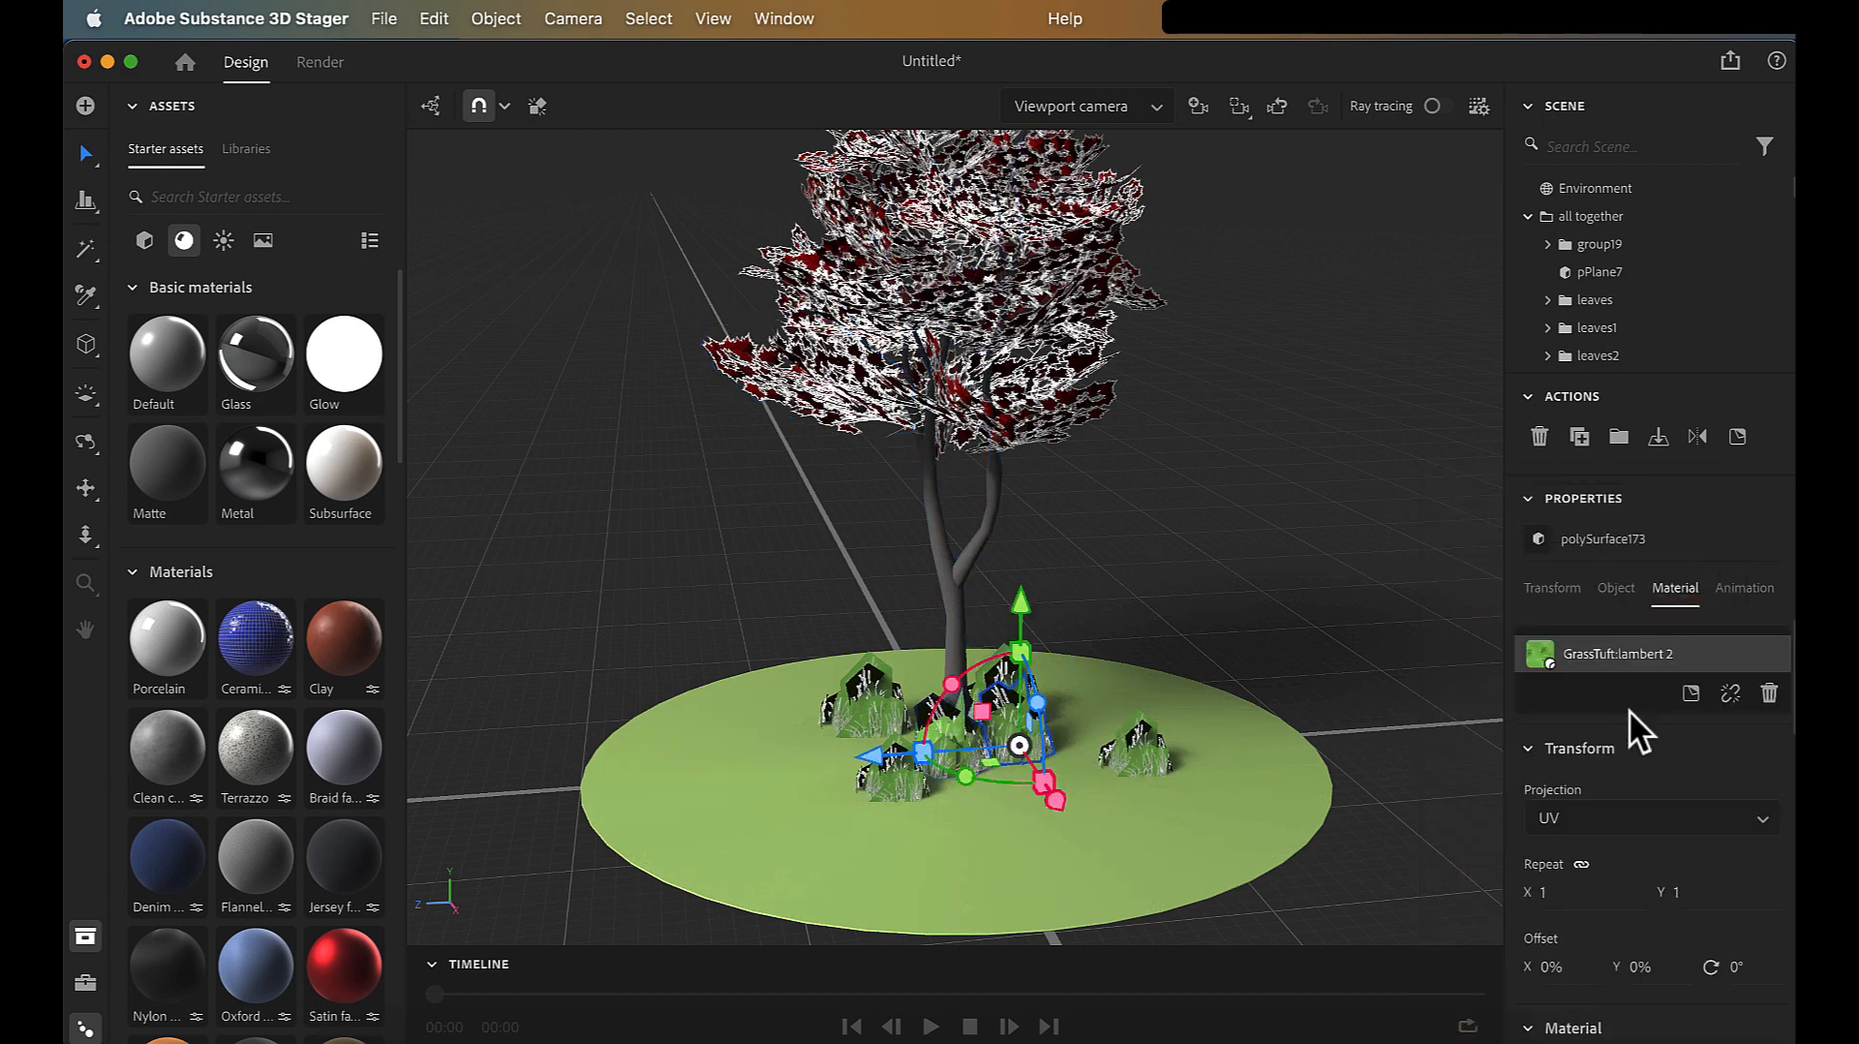
scroll(1630, 737, down, 3)
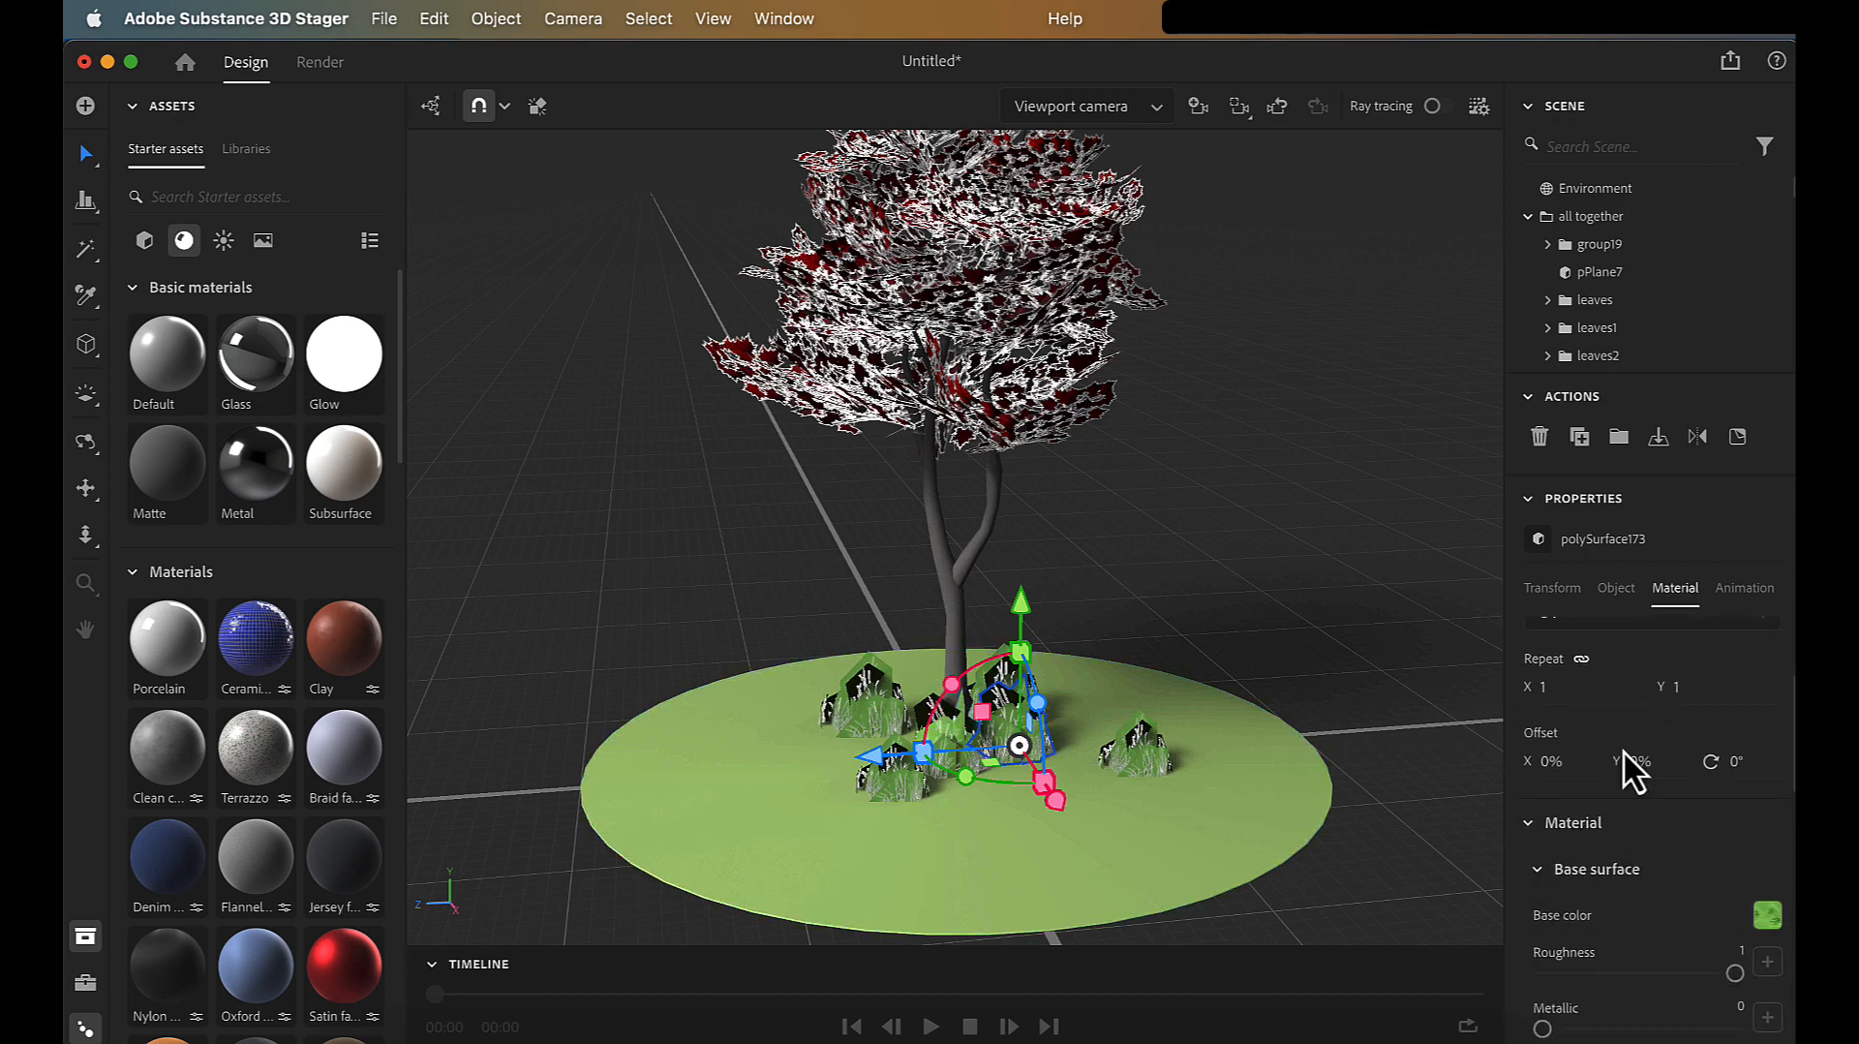
scroll(1626, 749, down, 2)
scroll(1630, 751, down, 1)
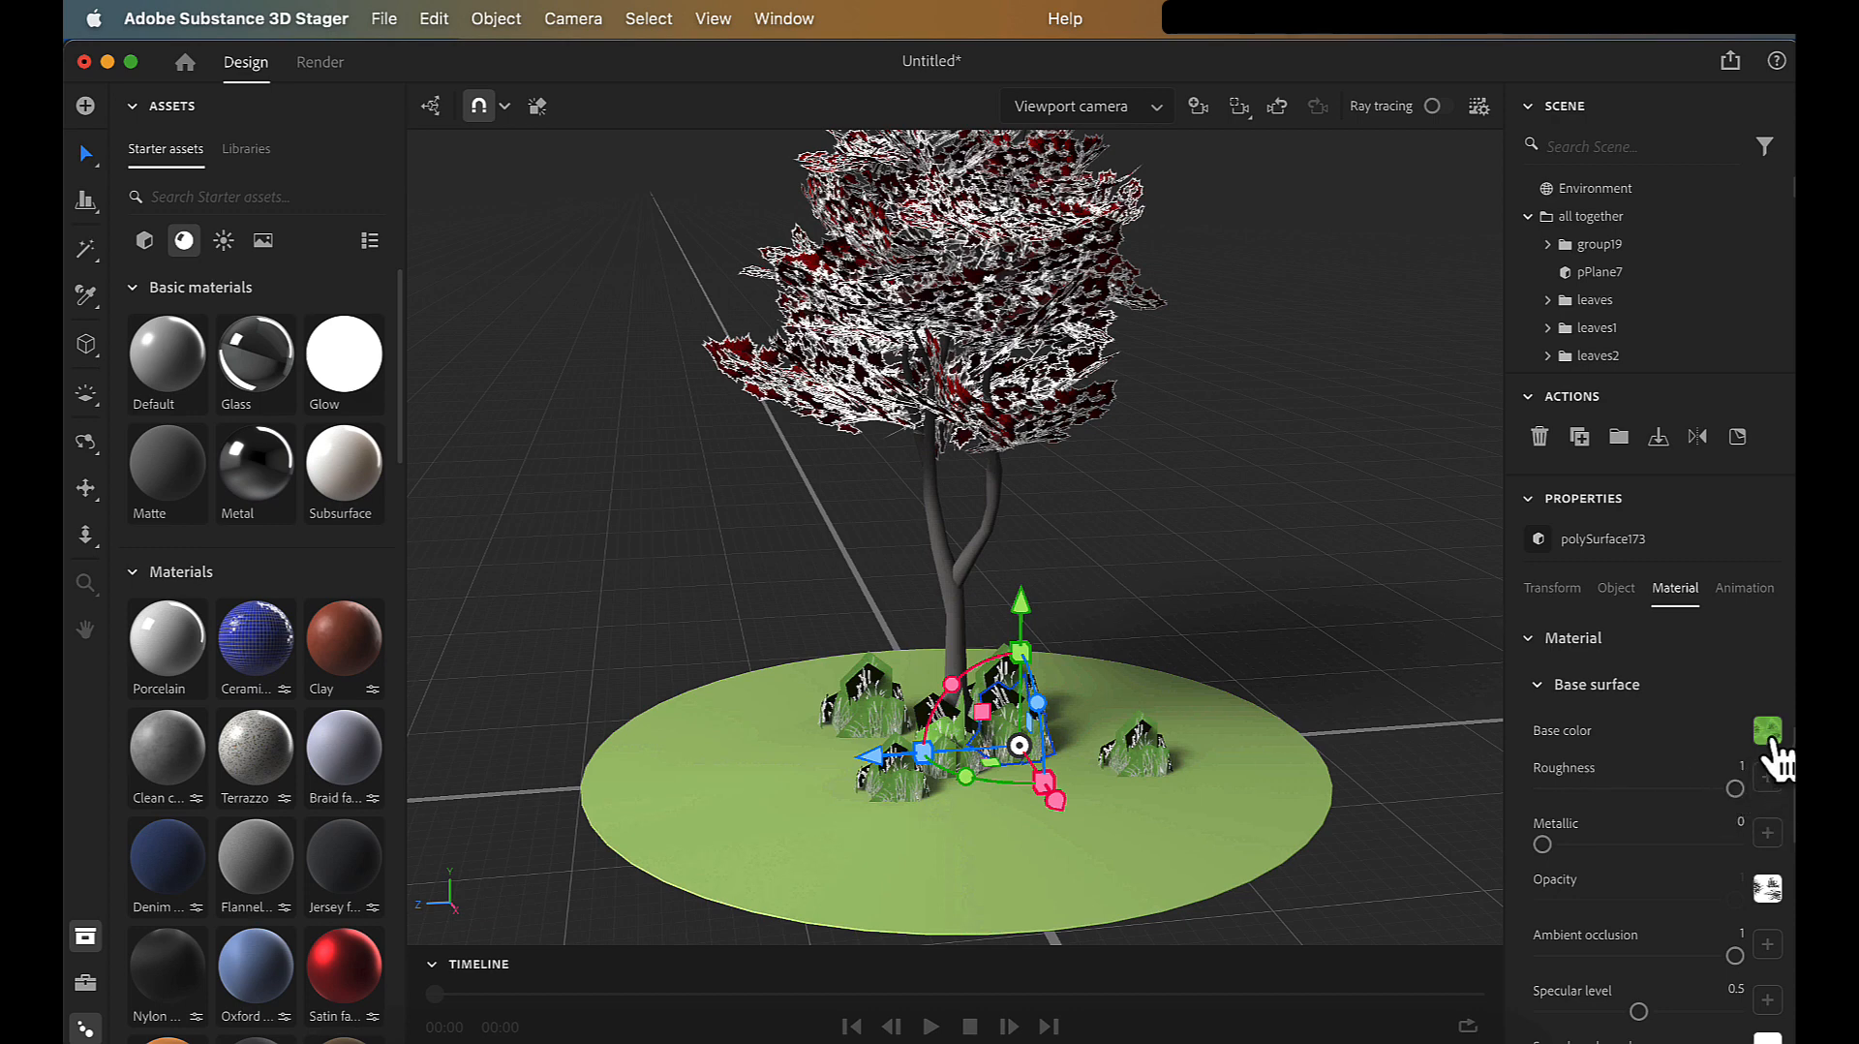
click(1763, 871)
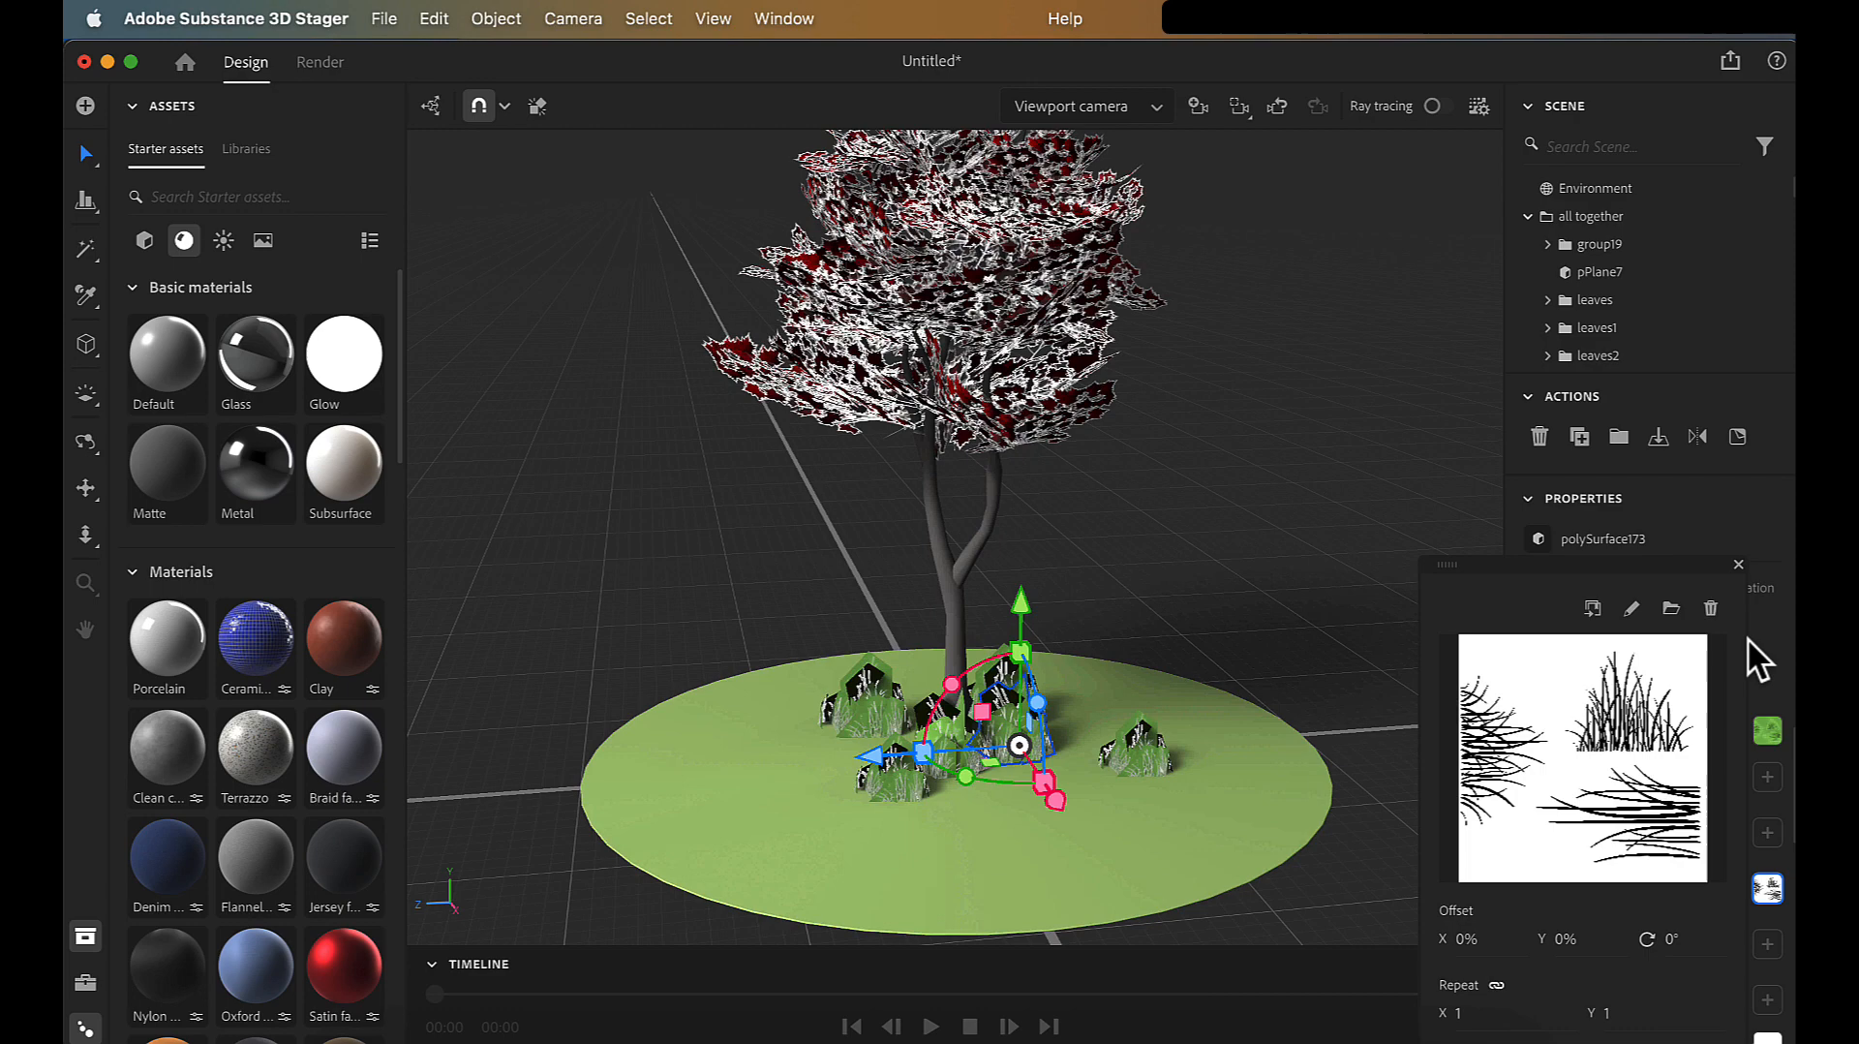
click(1669, 609)
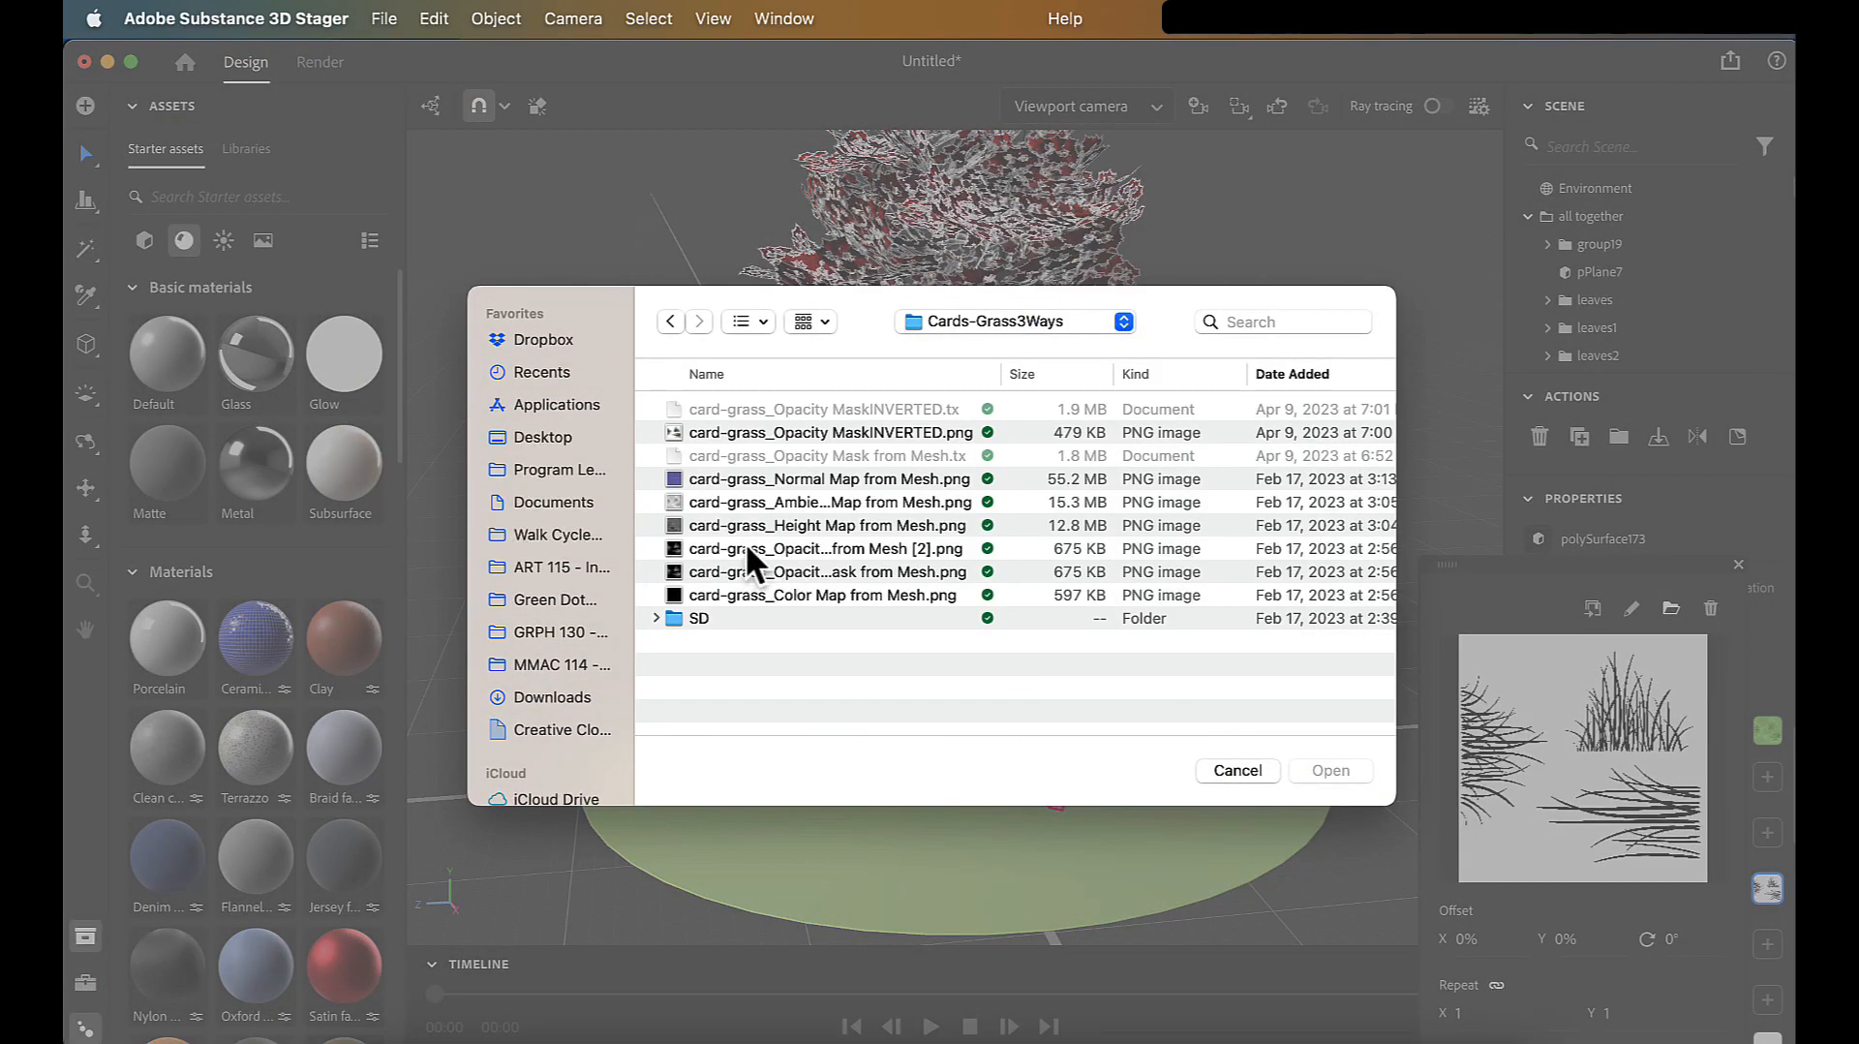
click(745, 548)
click(745, 569)
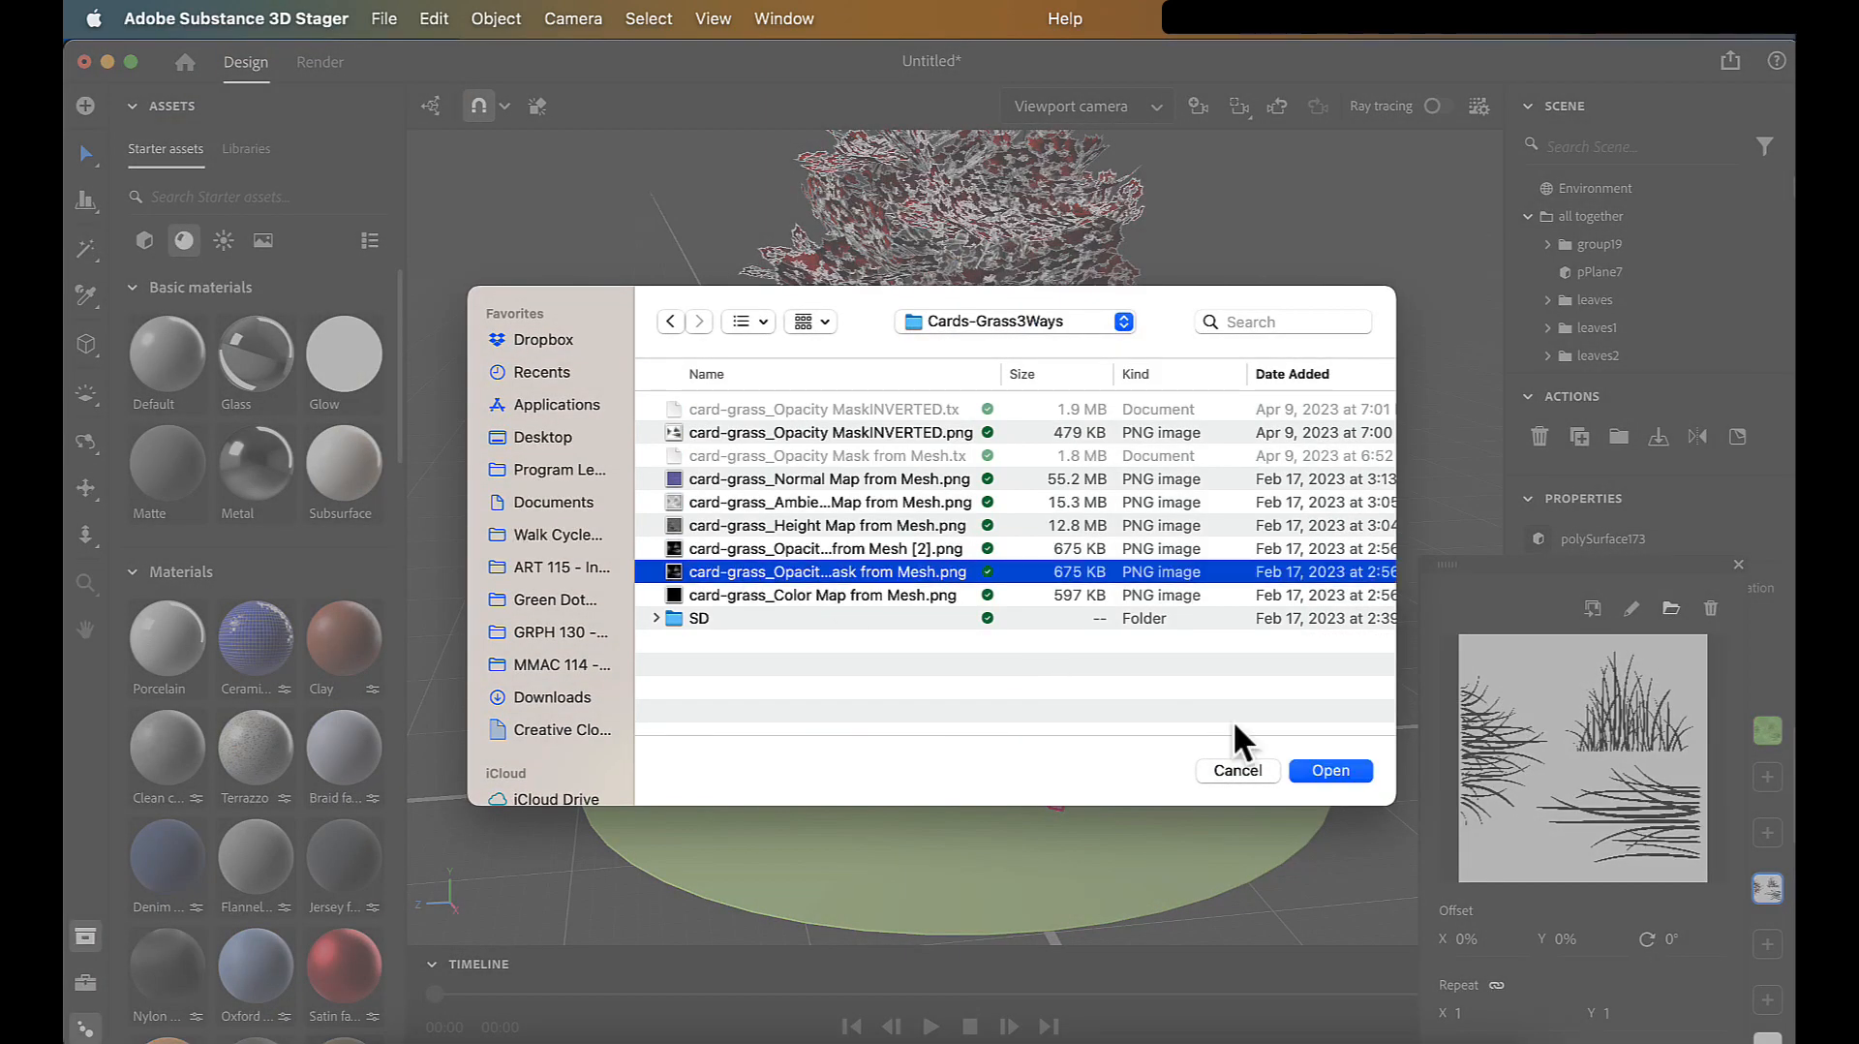
click(1329, 761)
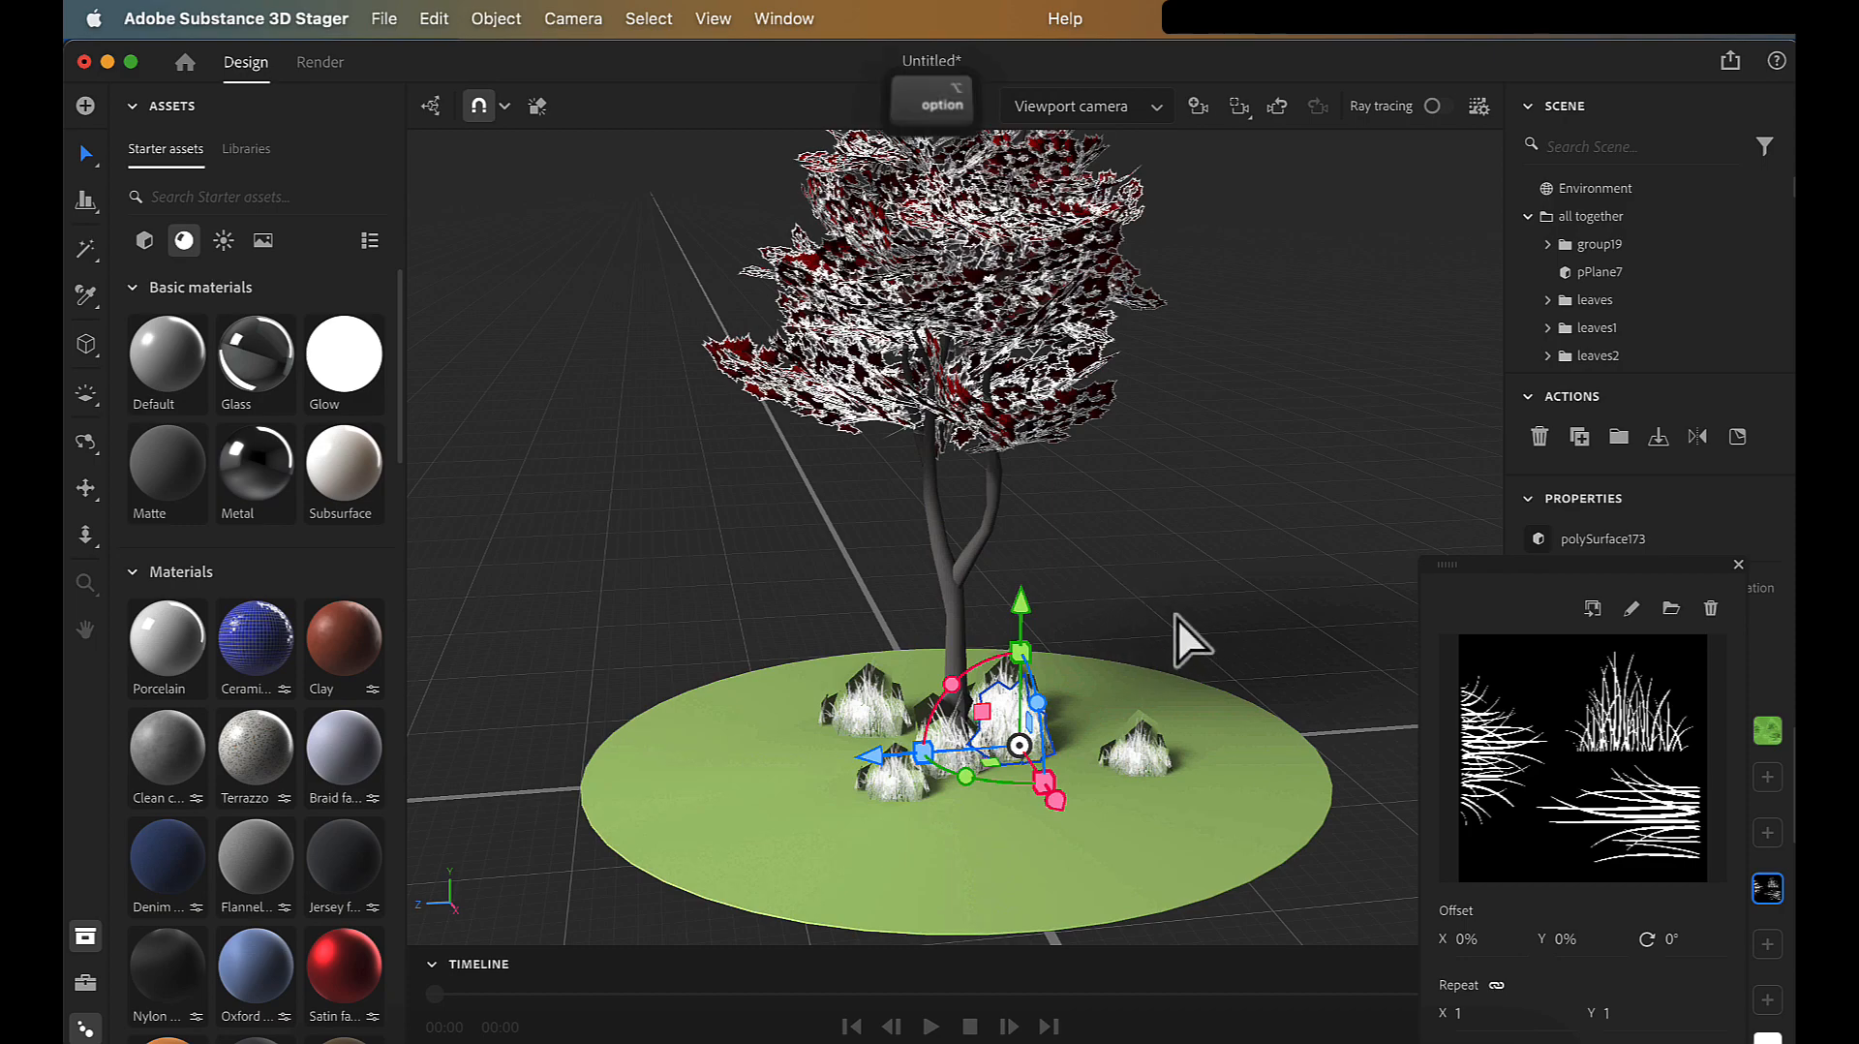
- Inspect the grass tufts from a low side angle and check the grass material's roughness map slot
alt+right_drag(1176, 618, 1298, 622)
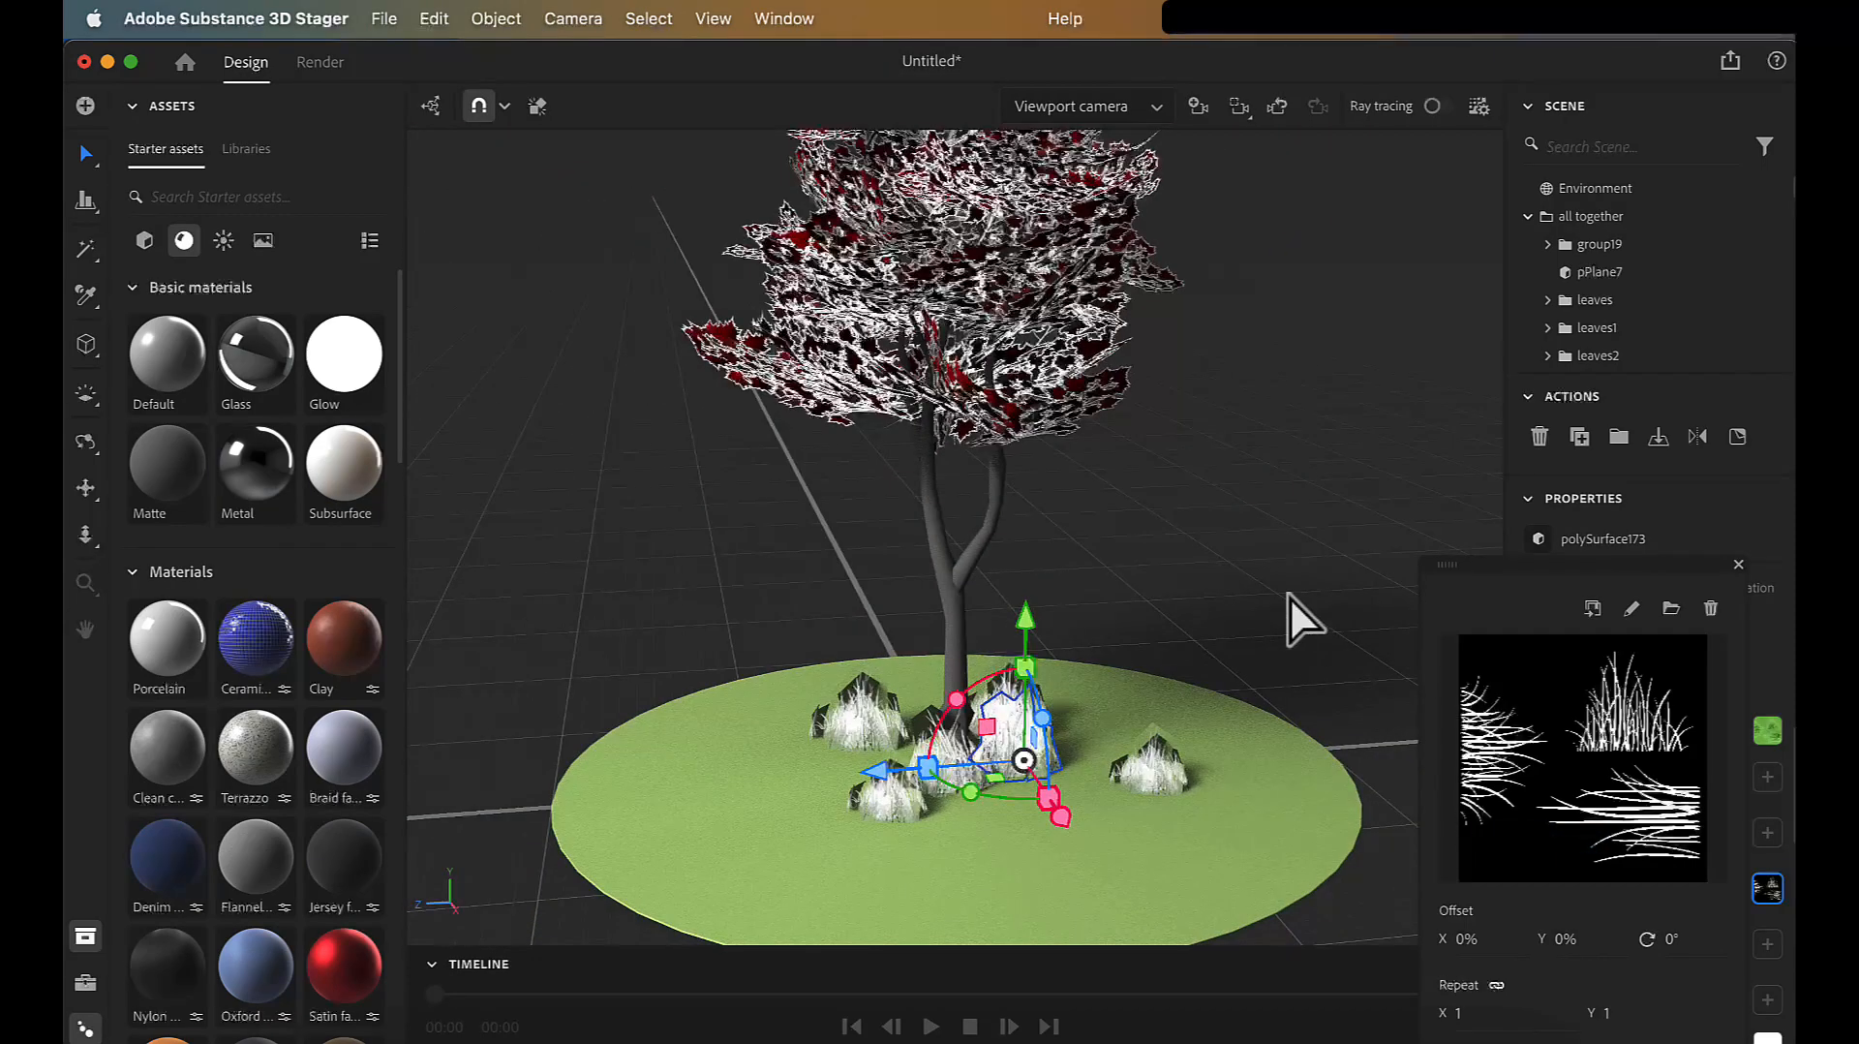
alt+drag(1298, 622, 1248, 501)
alt+drag(1200, 600, 1309, 642)
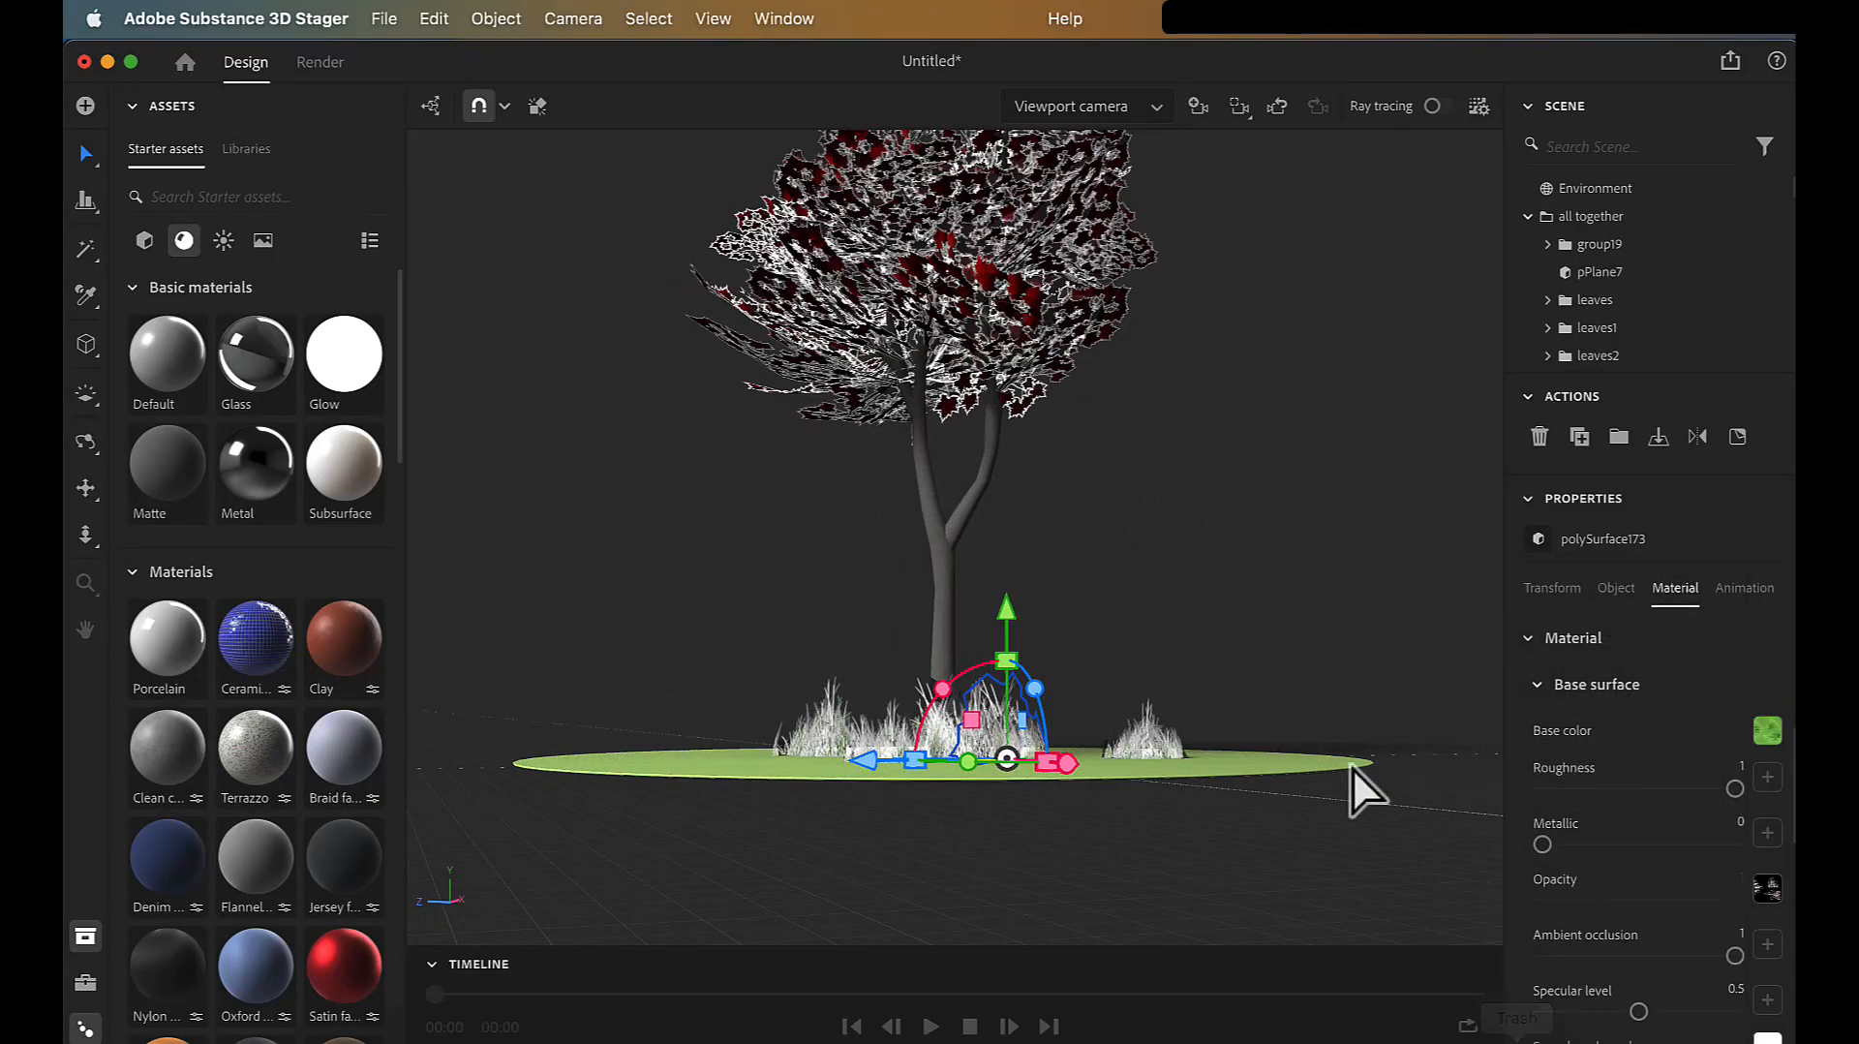
click(1766, 778)
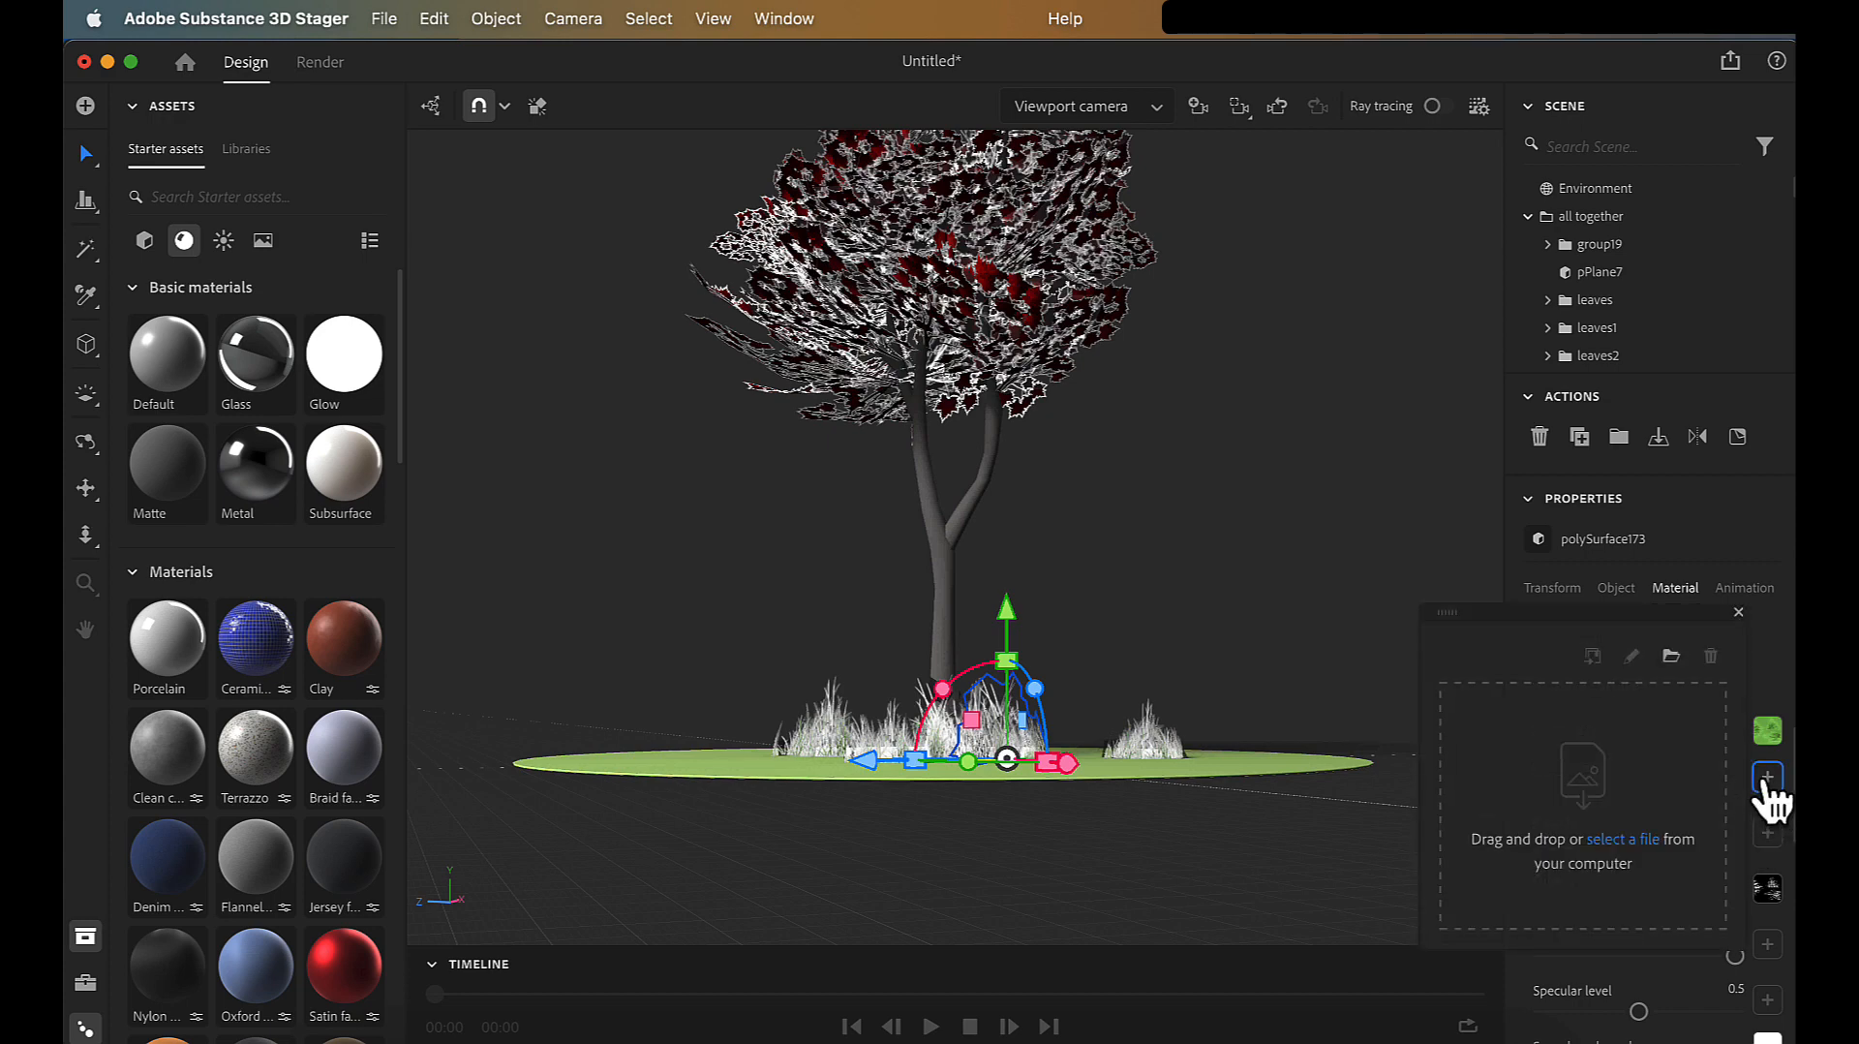
click(1351, 724)
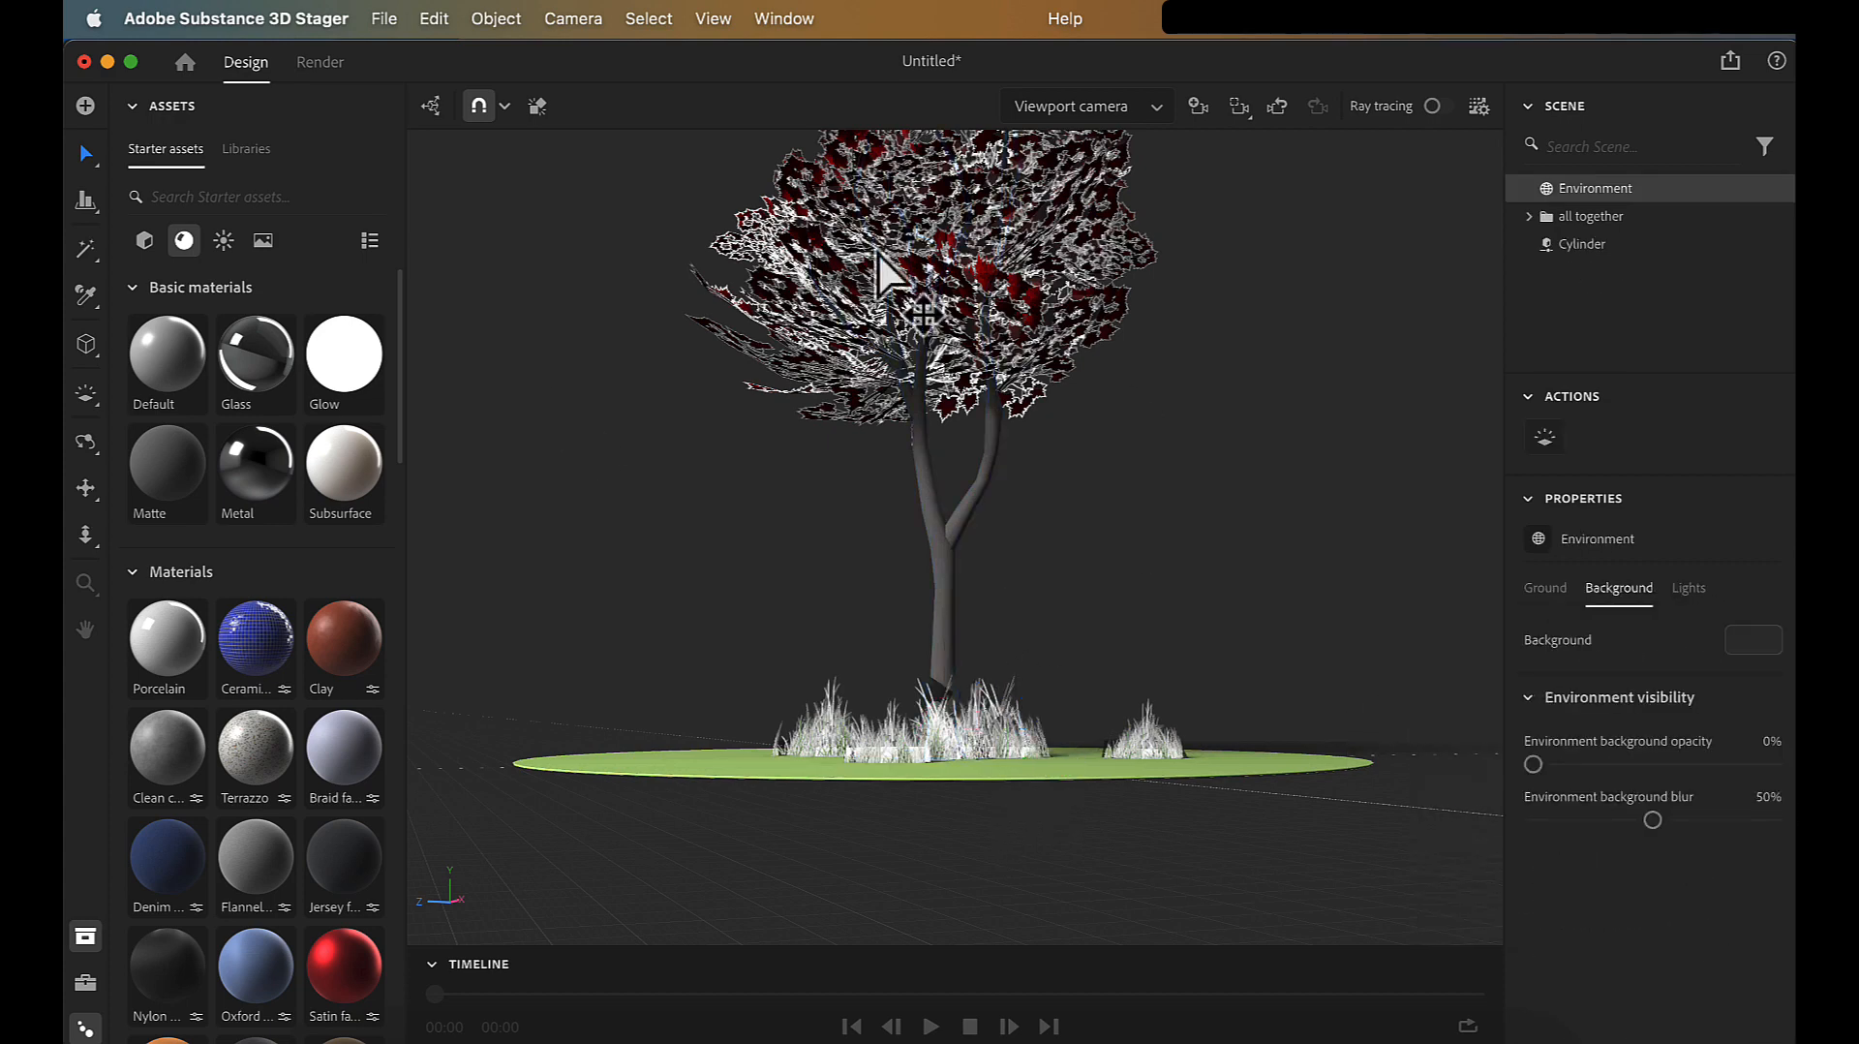
- Set the height of the green cylinder base to 0.5 and deselect it
click(571, 760)
scroll(1692, 879, down, 2)
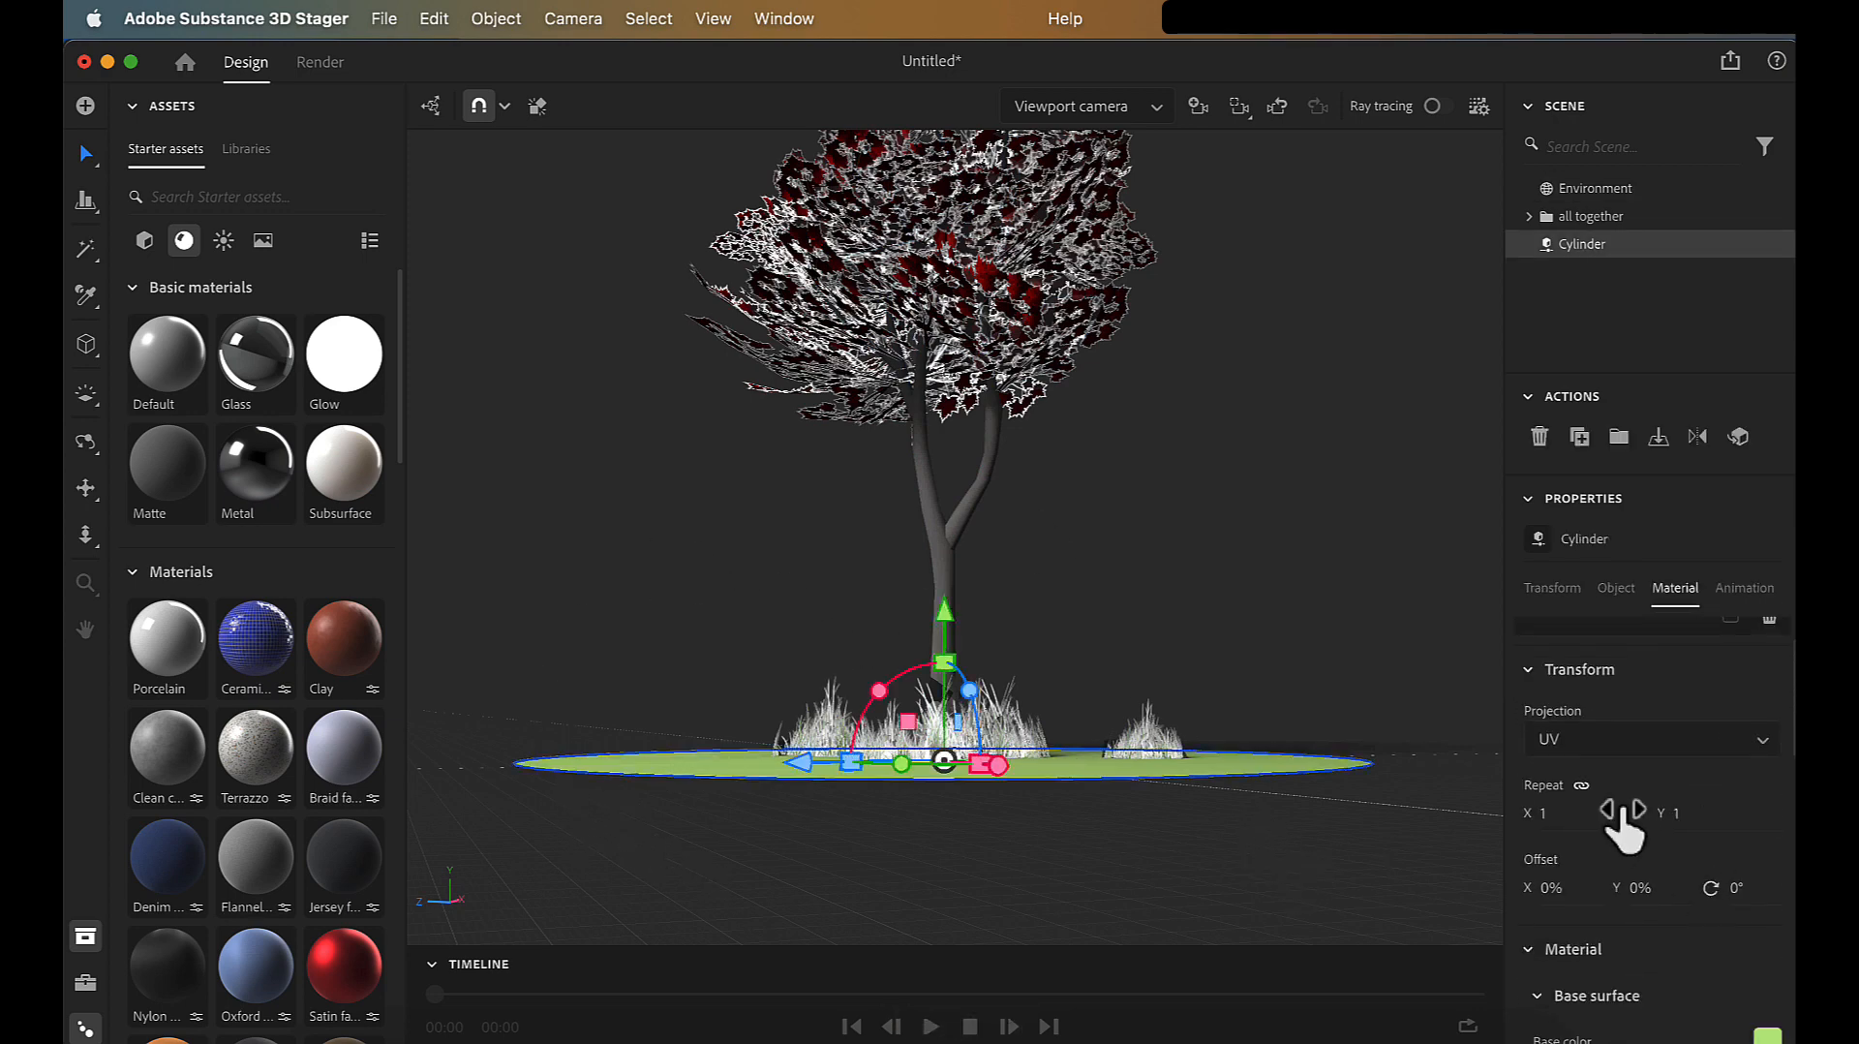
click(1631, 815)
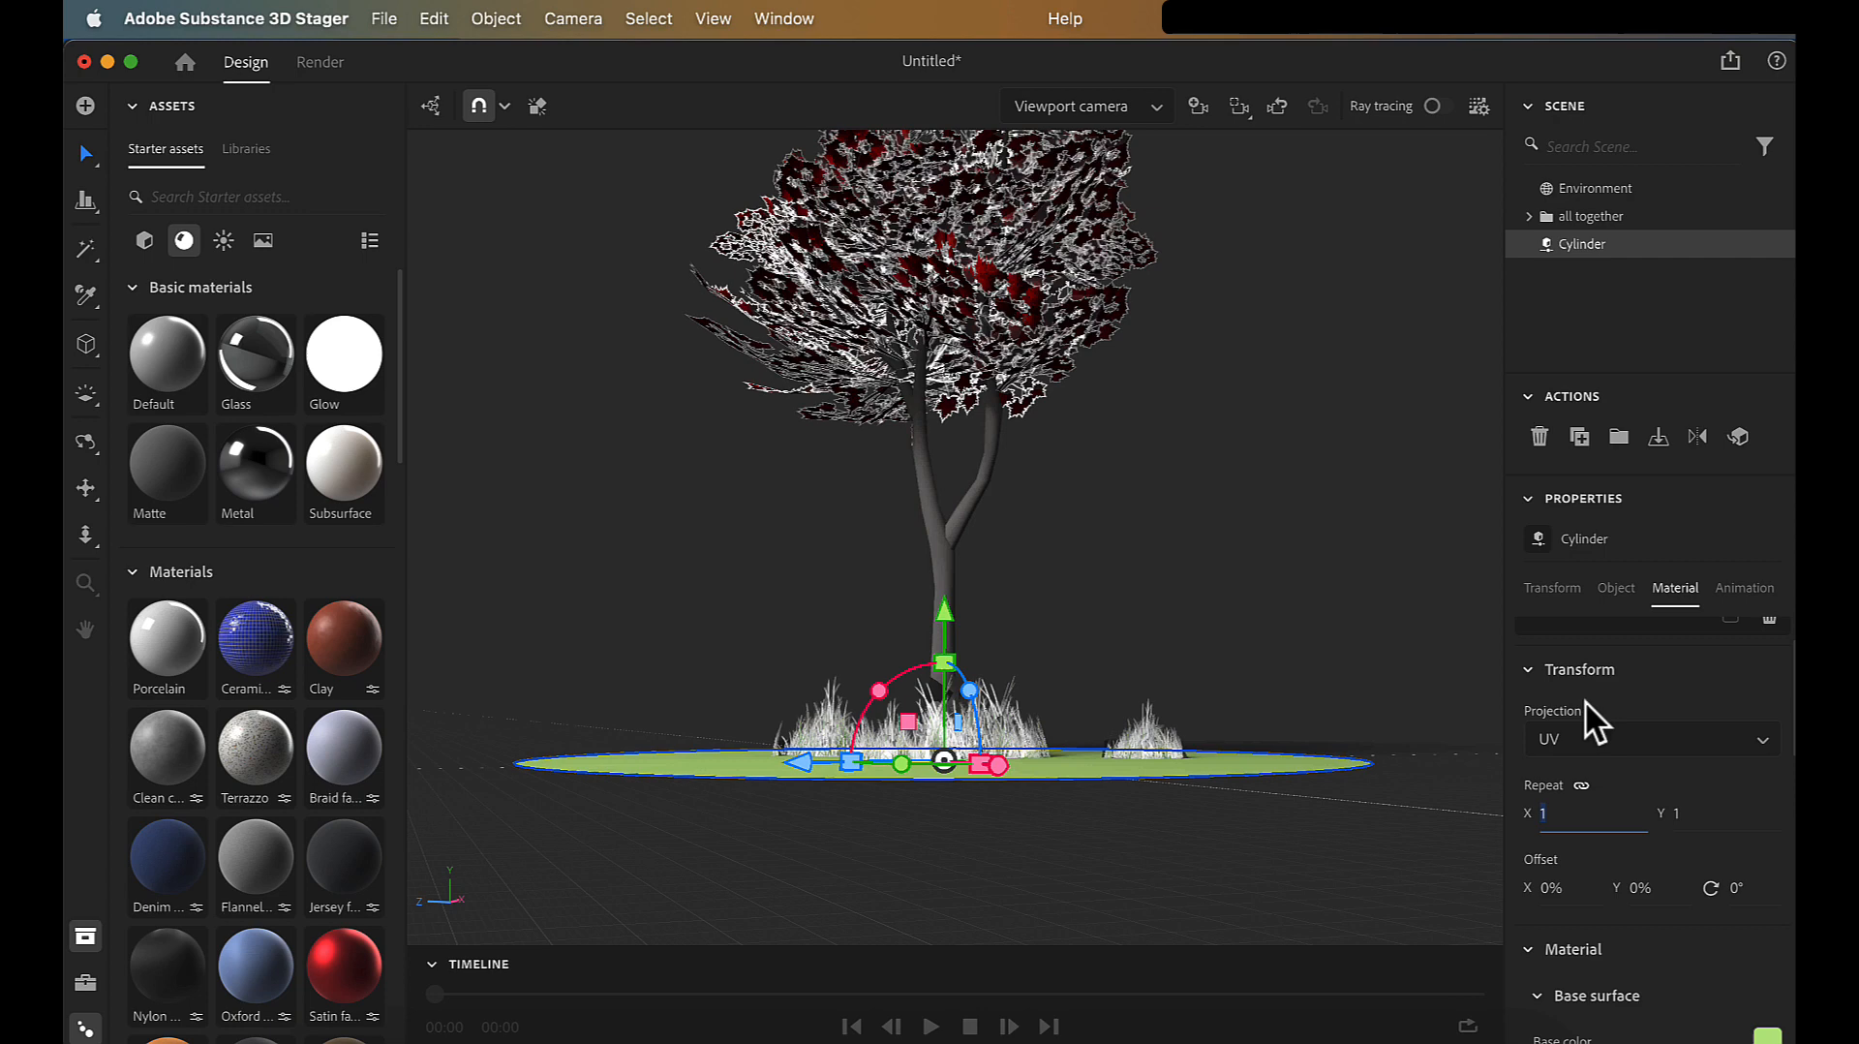
click(1560, 592)
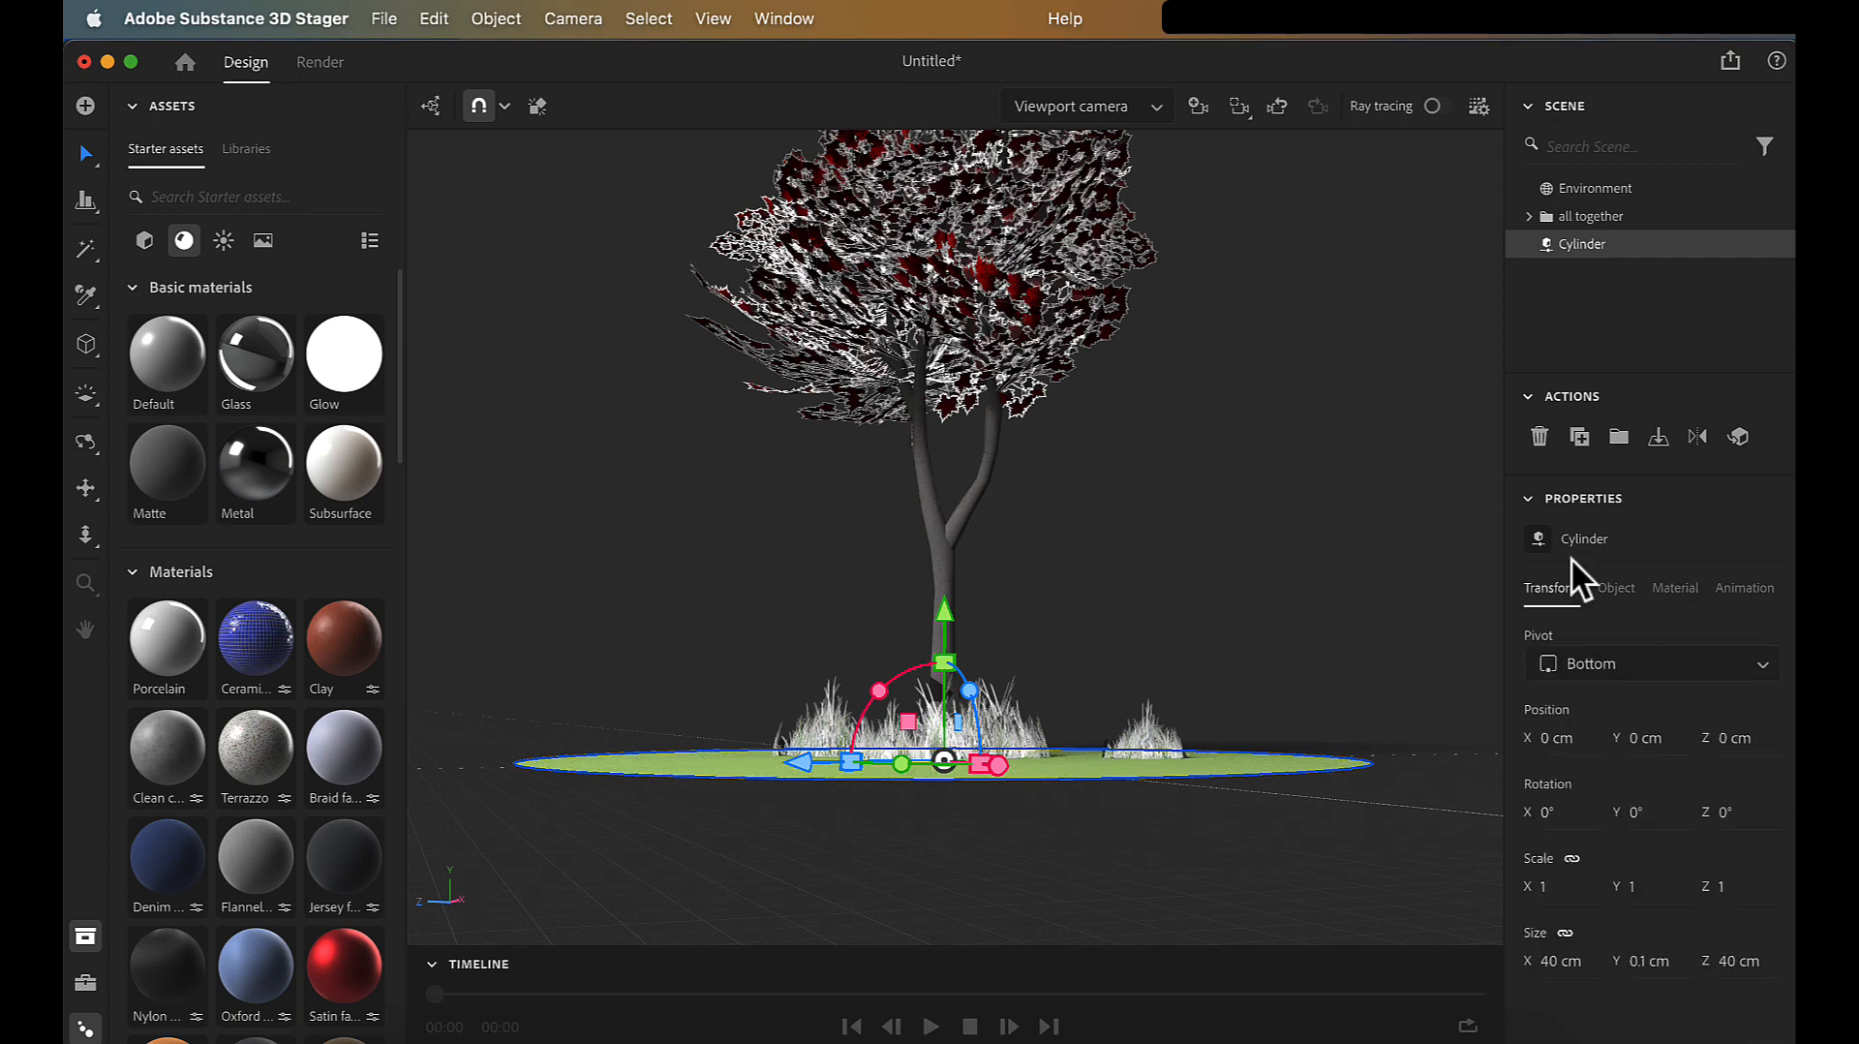
click(1616, 587)
click(1708, 737)
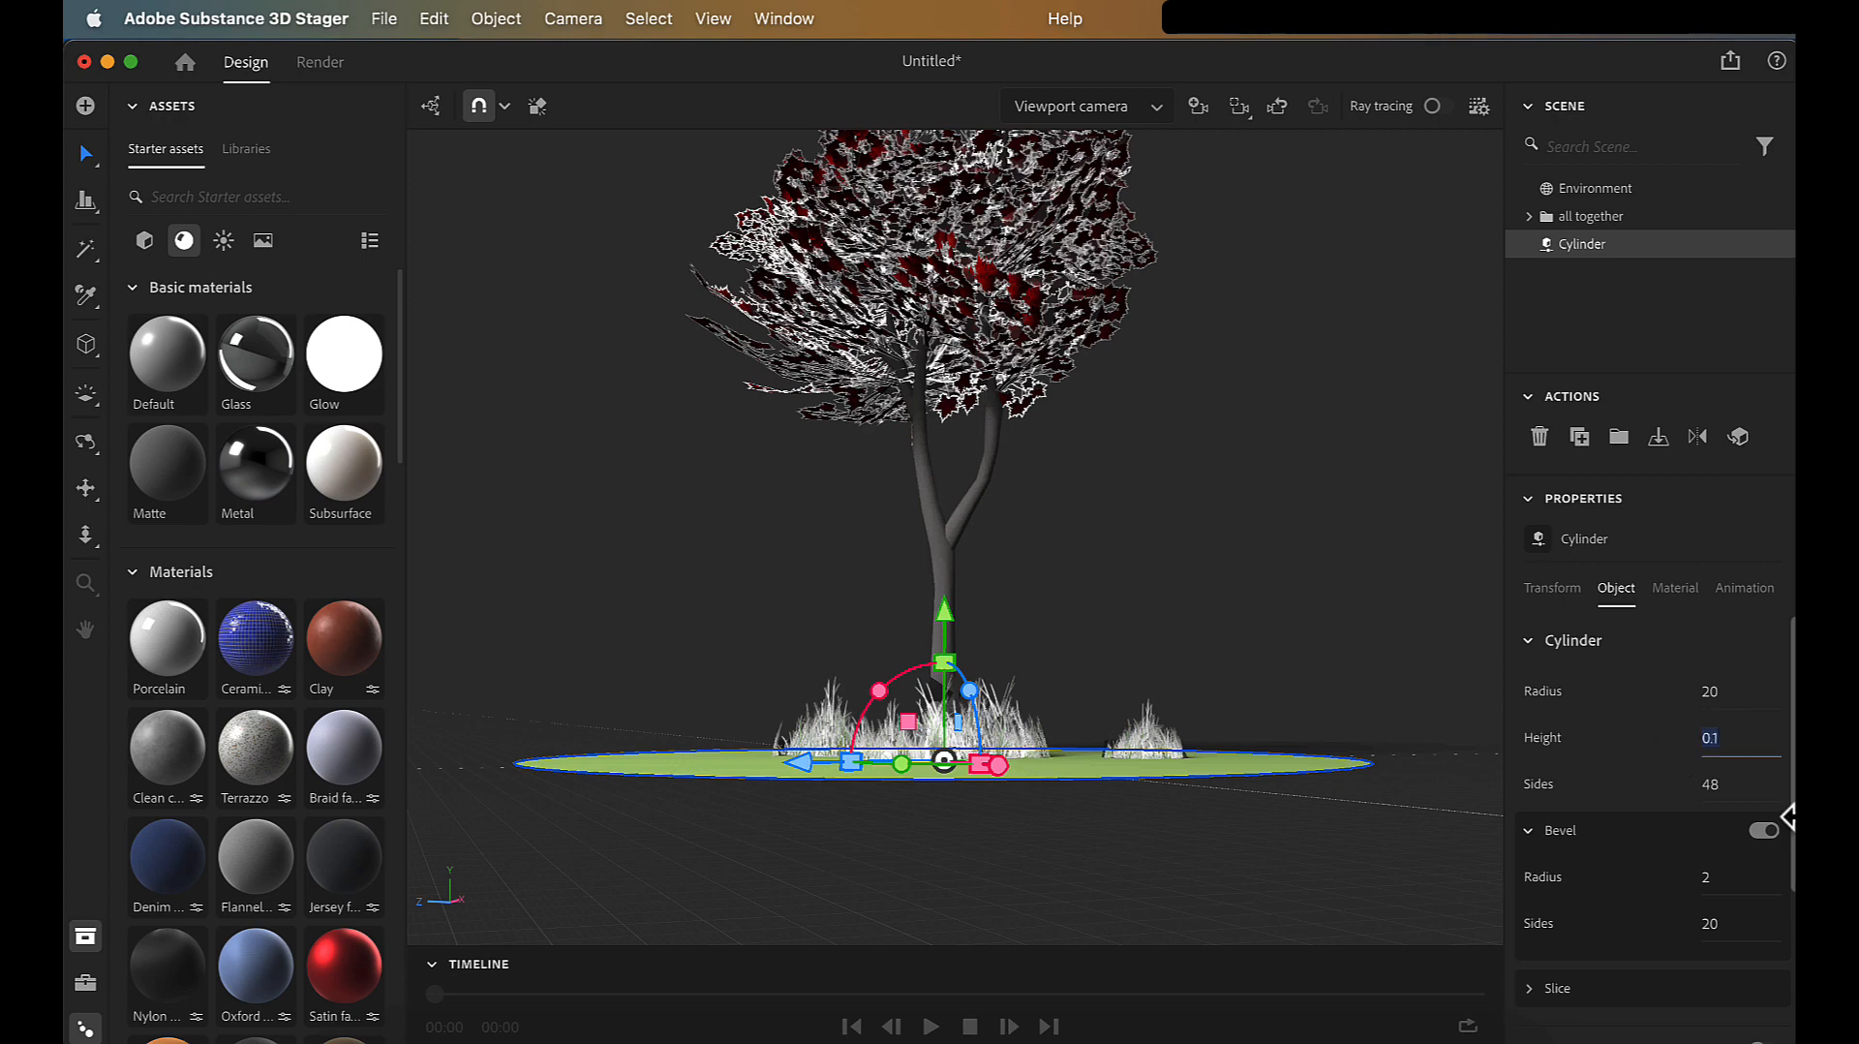
text(0.5)
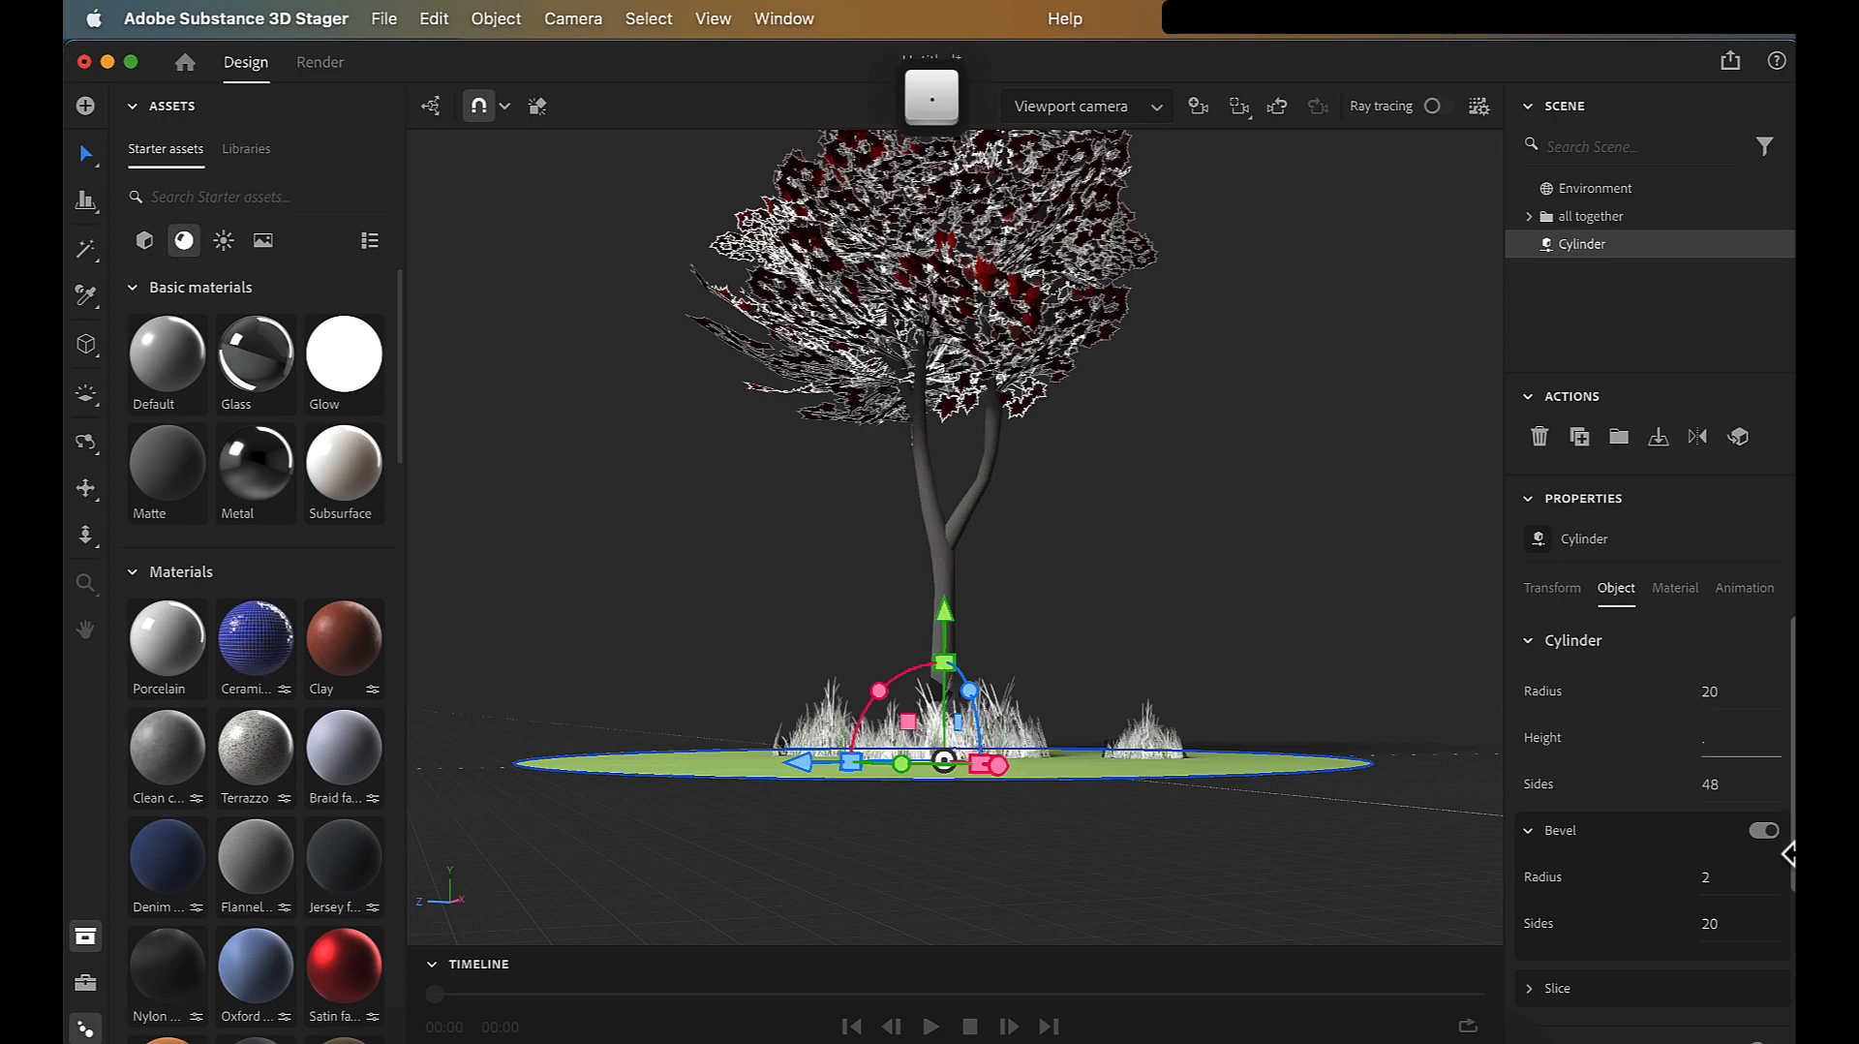
key(Return)
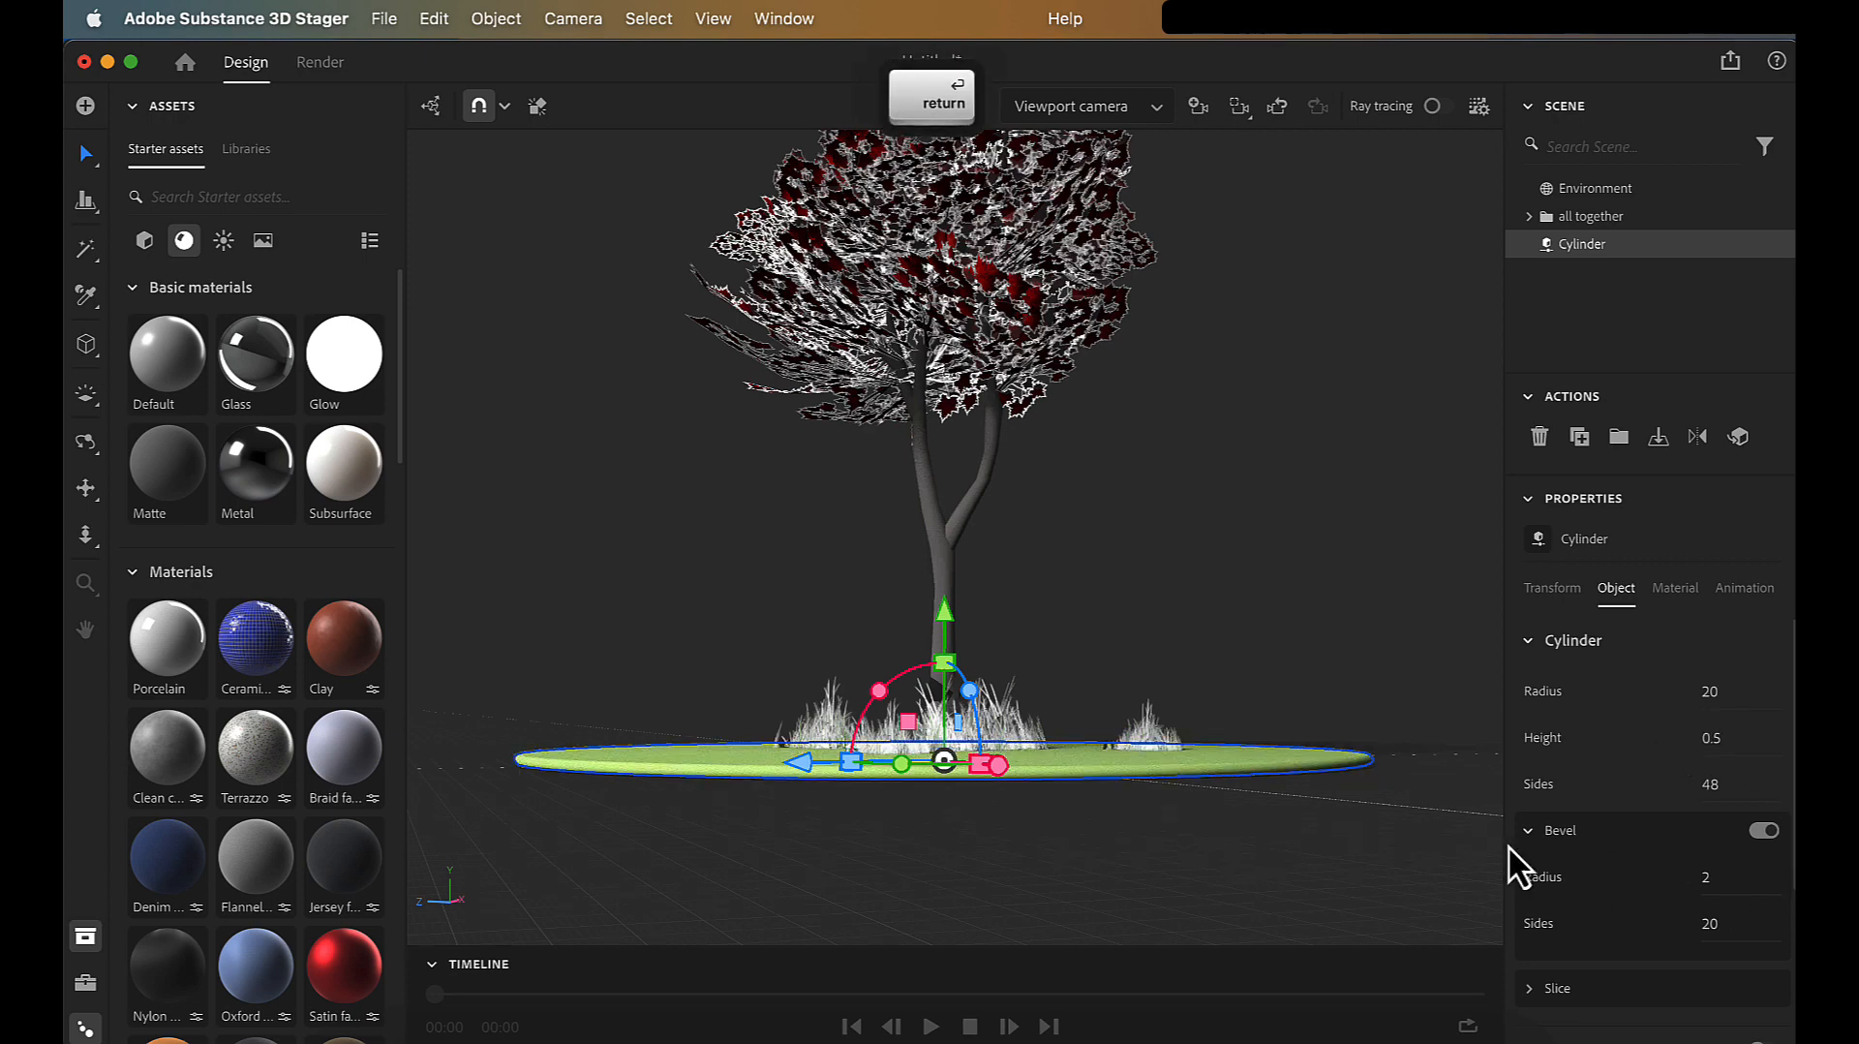
click(1272, 631)
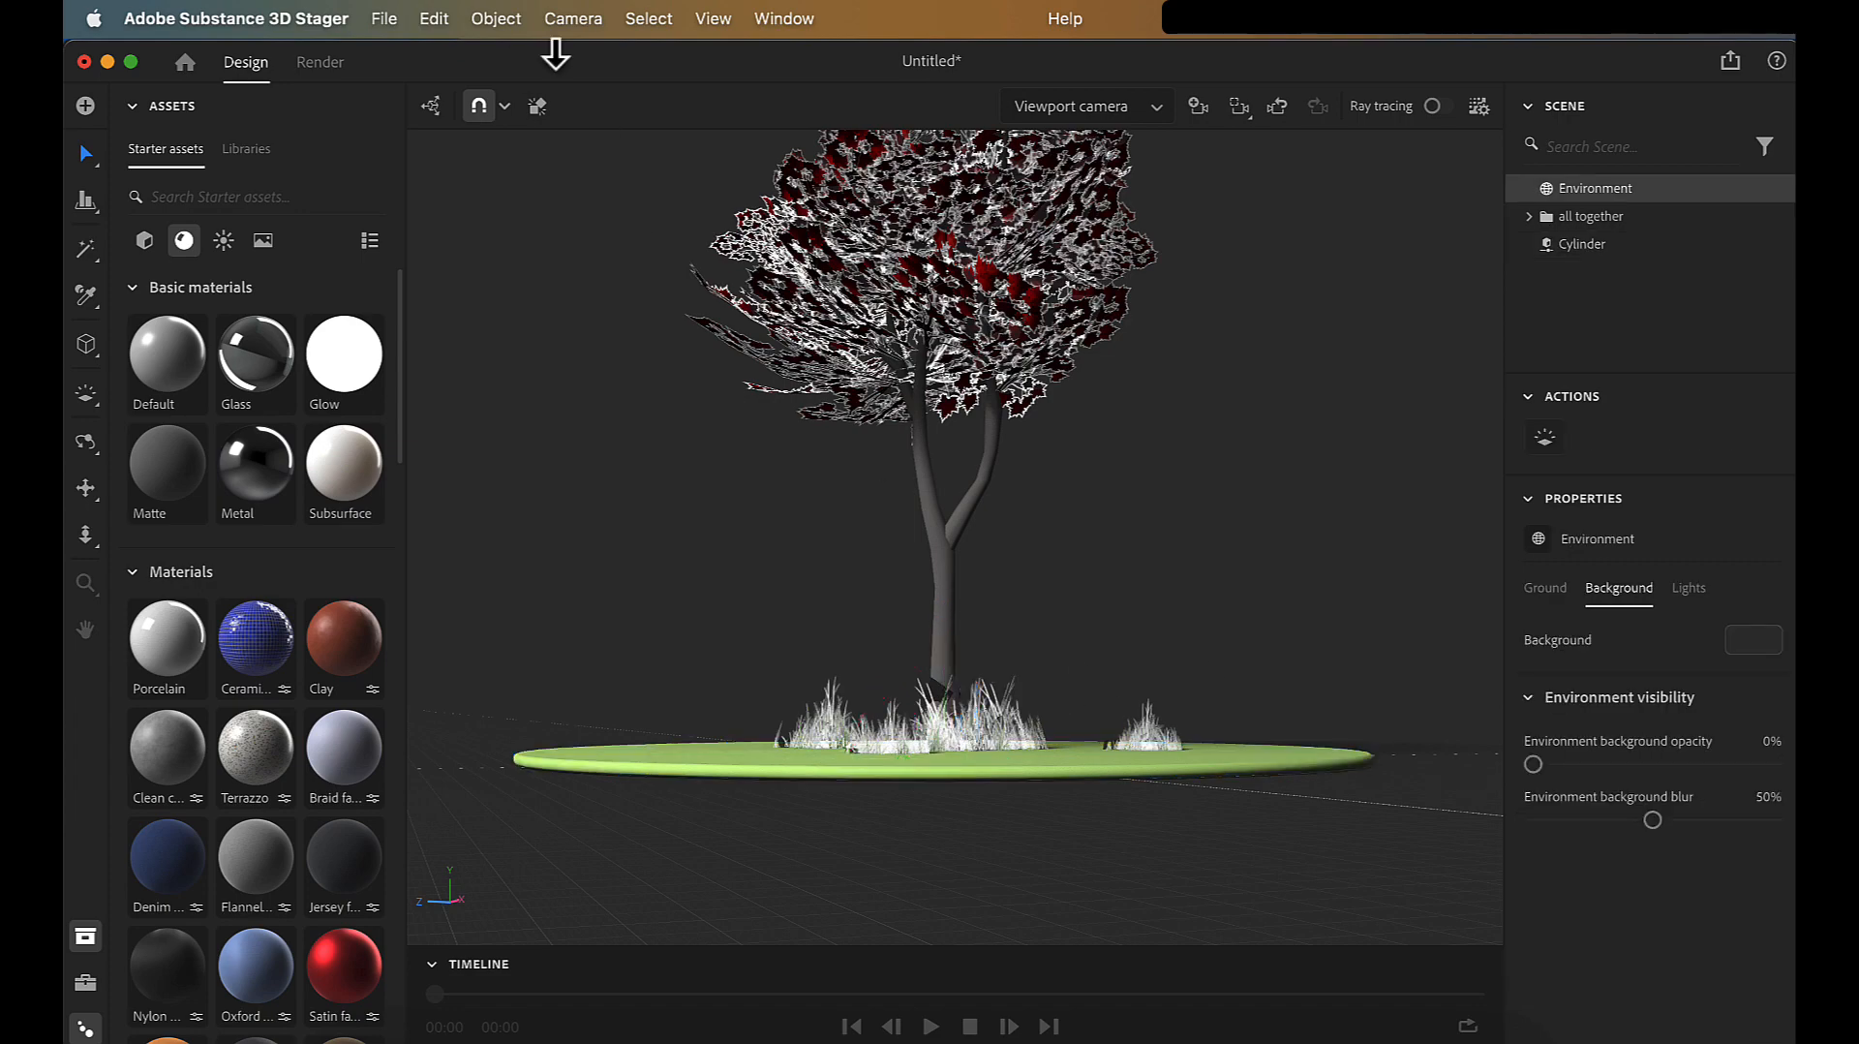
- Frame the whole tree and its round green base from a slightly raised viewpoint
alt+drag(1141, 514, 1280, 635)
scroll(1147, 572, down, 5)
scroll(1203, 564, up, 7)
scroll(1249, 613, down, 4)
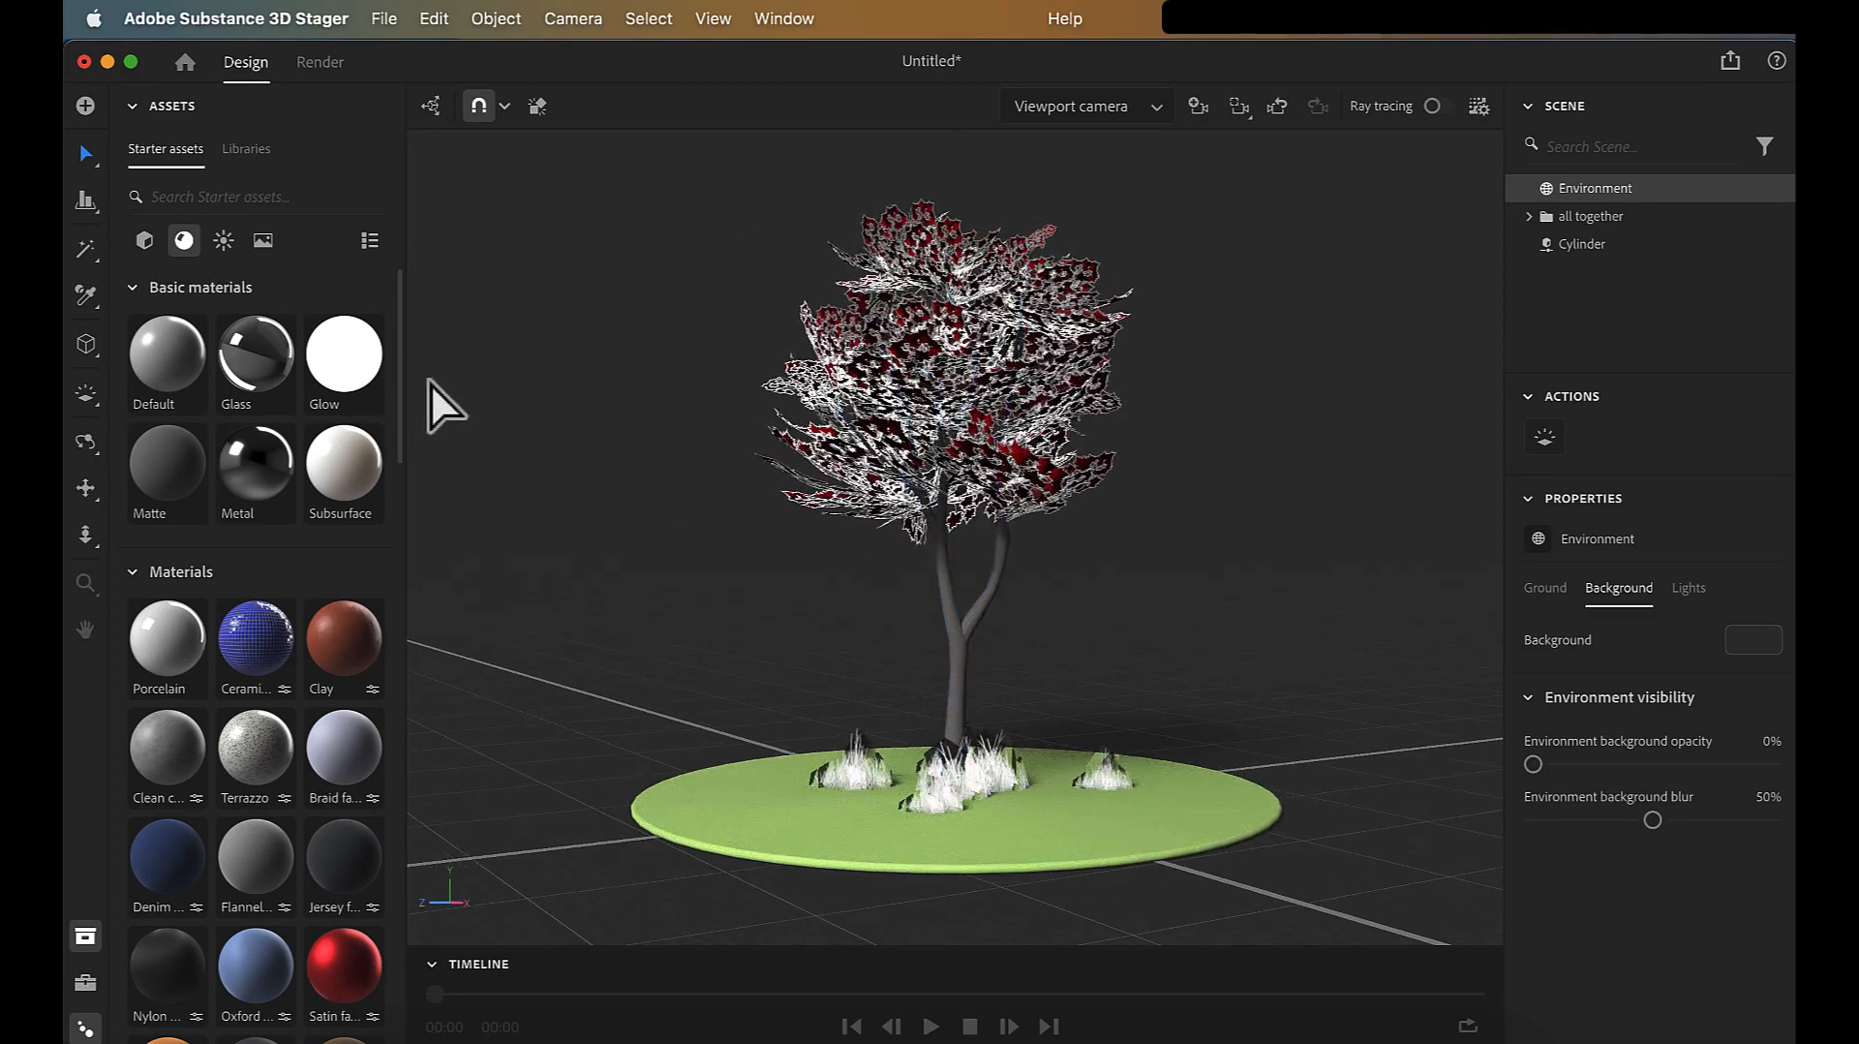
- Browse the starter light assets, from the physical lights and environment stages through the indoor and outdoor environment lights
click(224, 244)
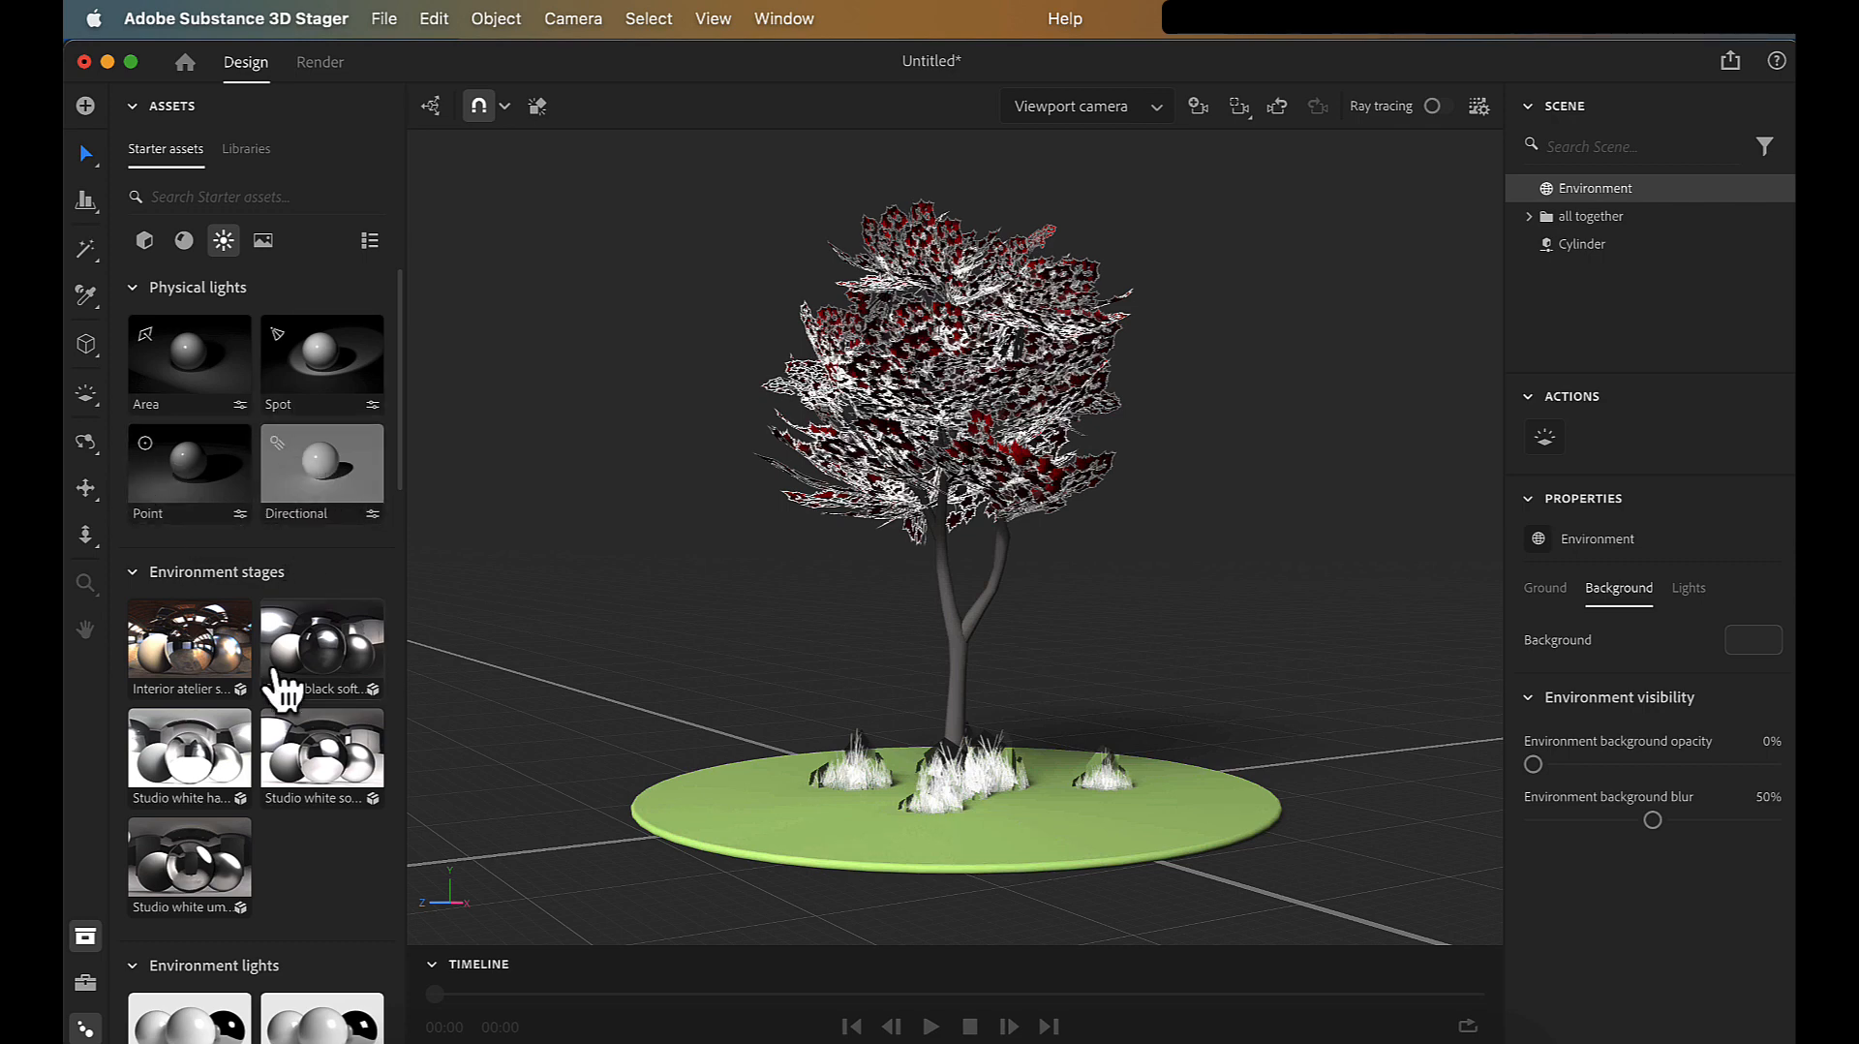
scroll(281, 697, down, 2)
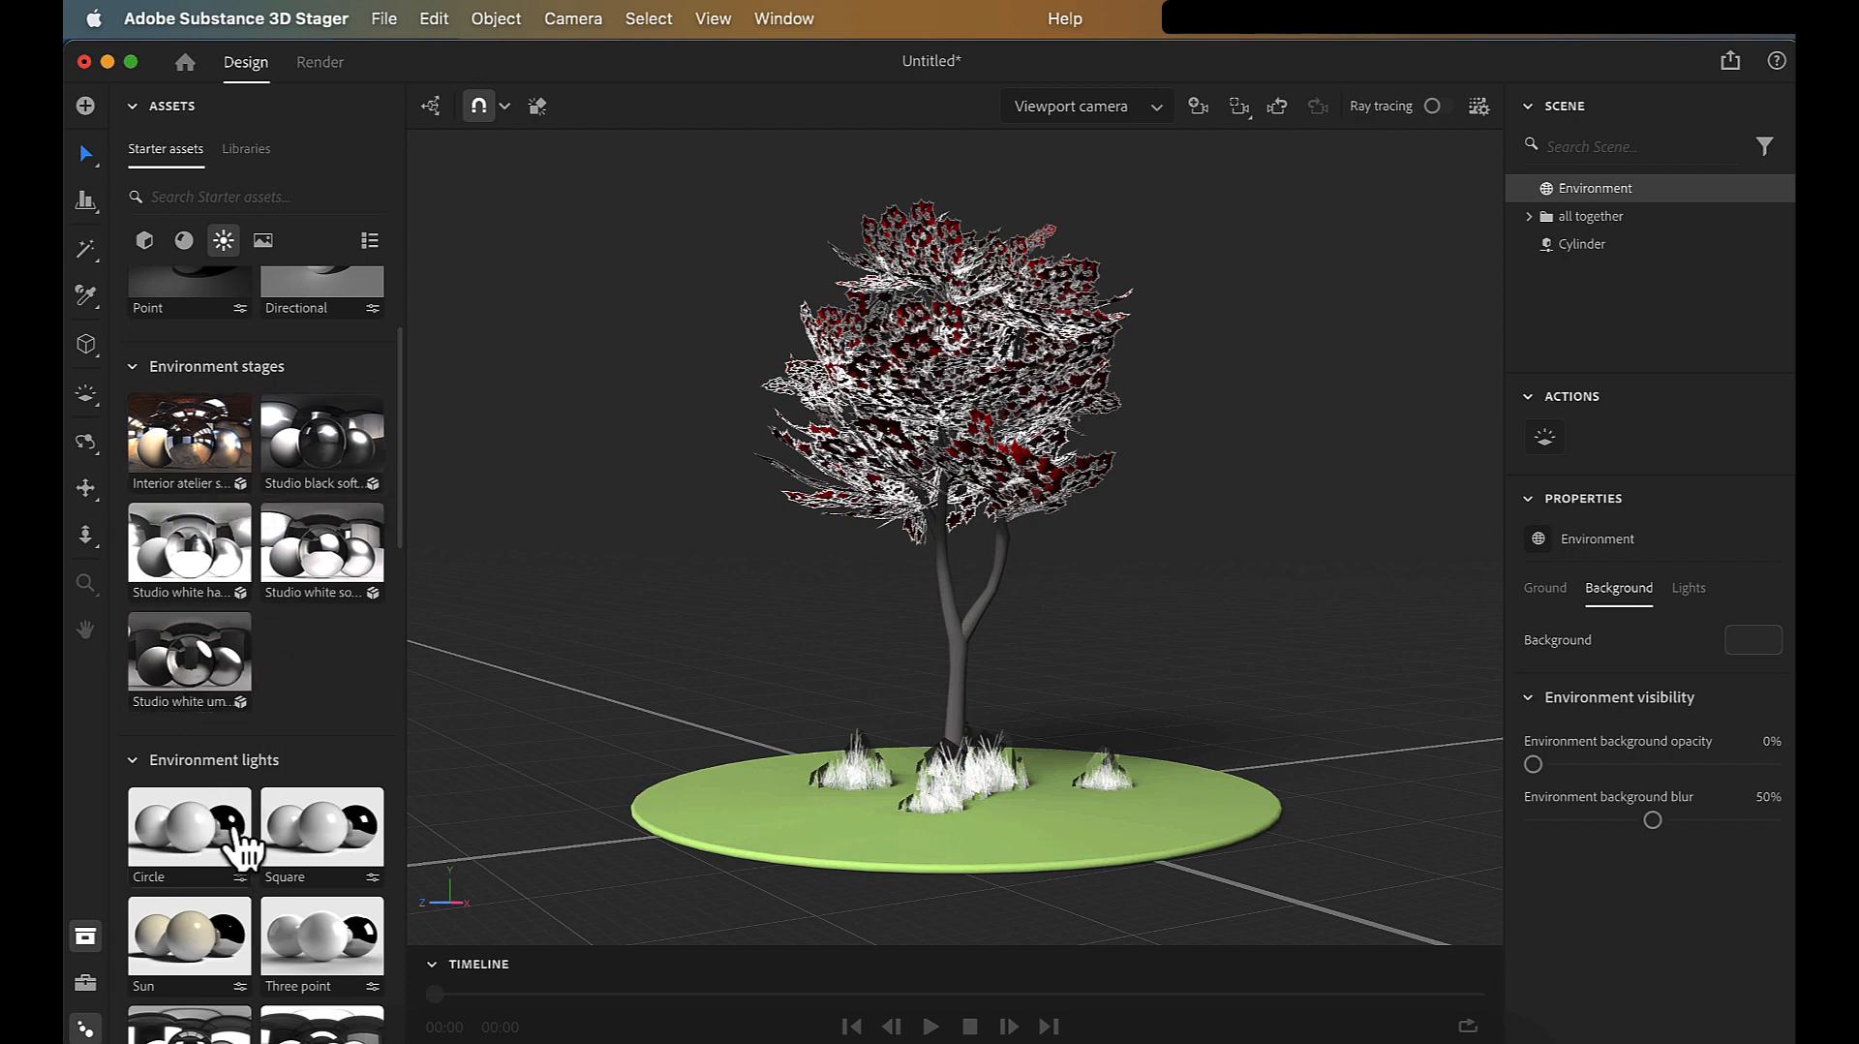
scroll(240, 850, down, 2)
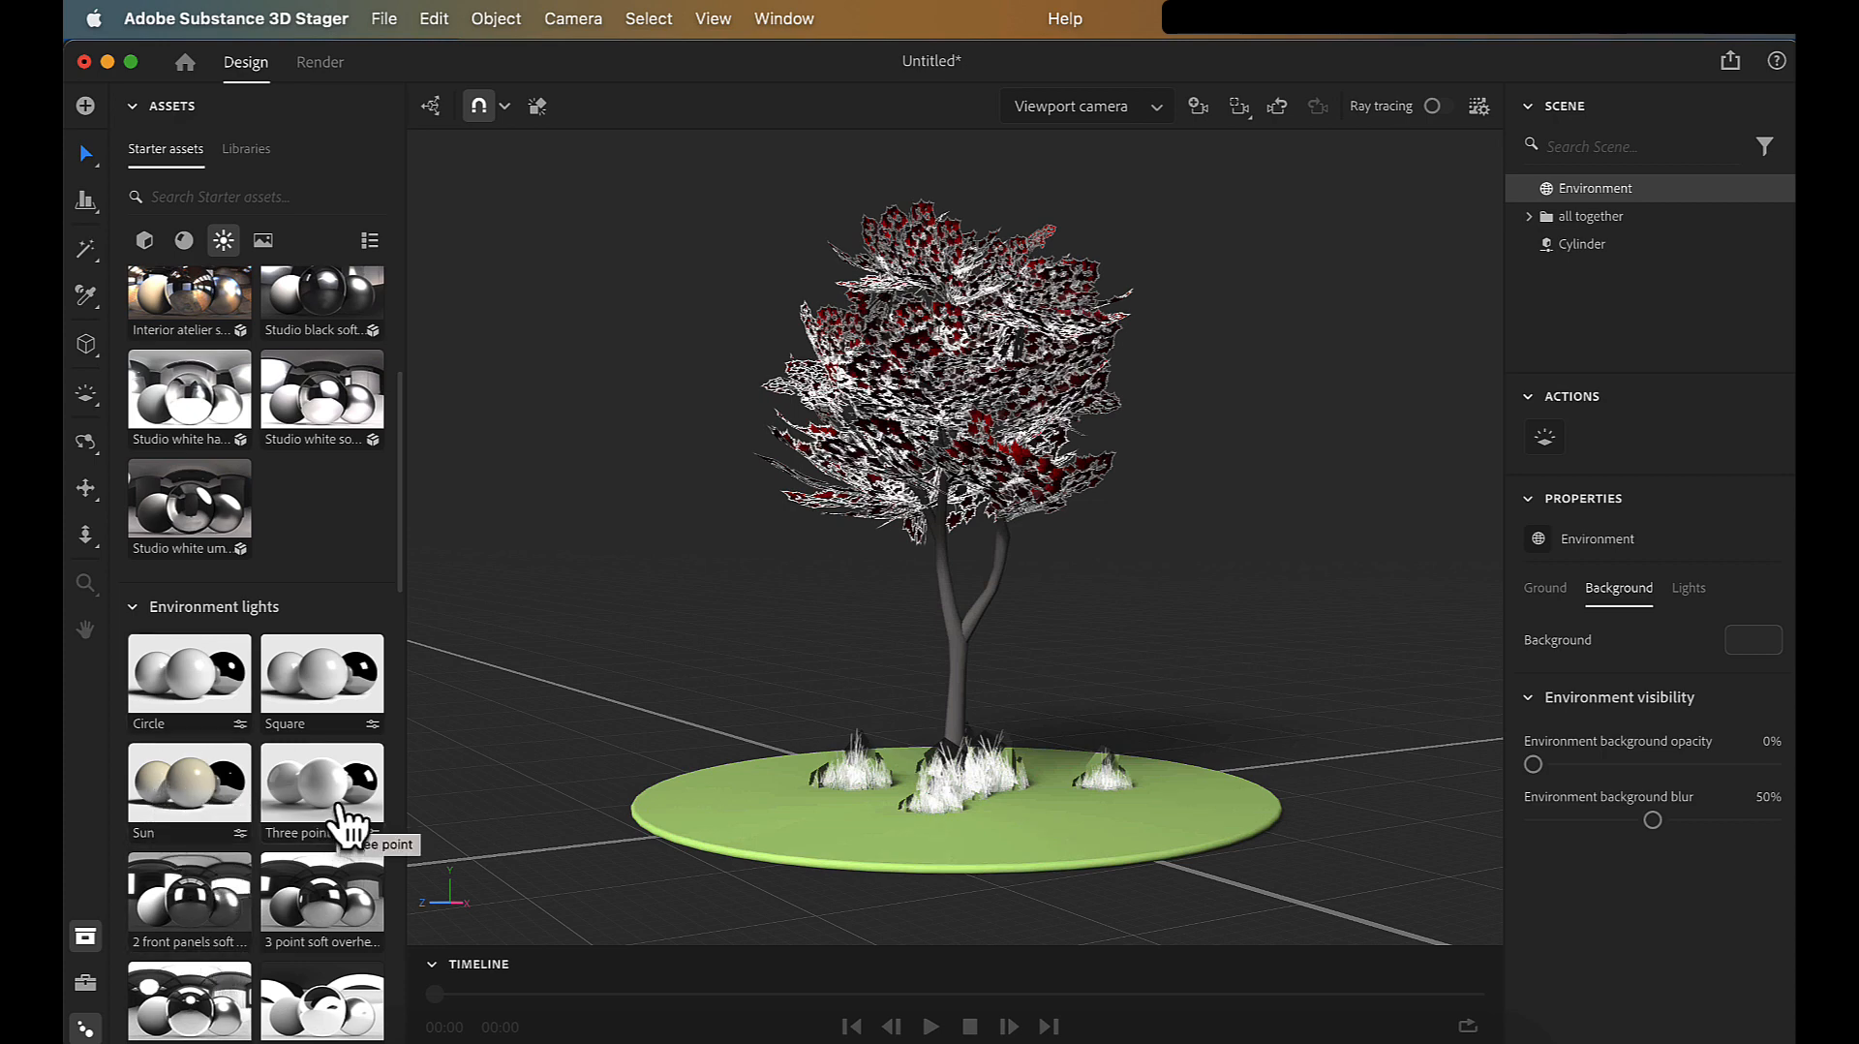
scroll(346, 811, down, 1)
scroll(347, 811, down, 10)
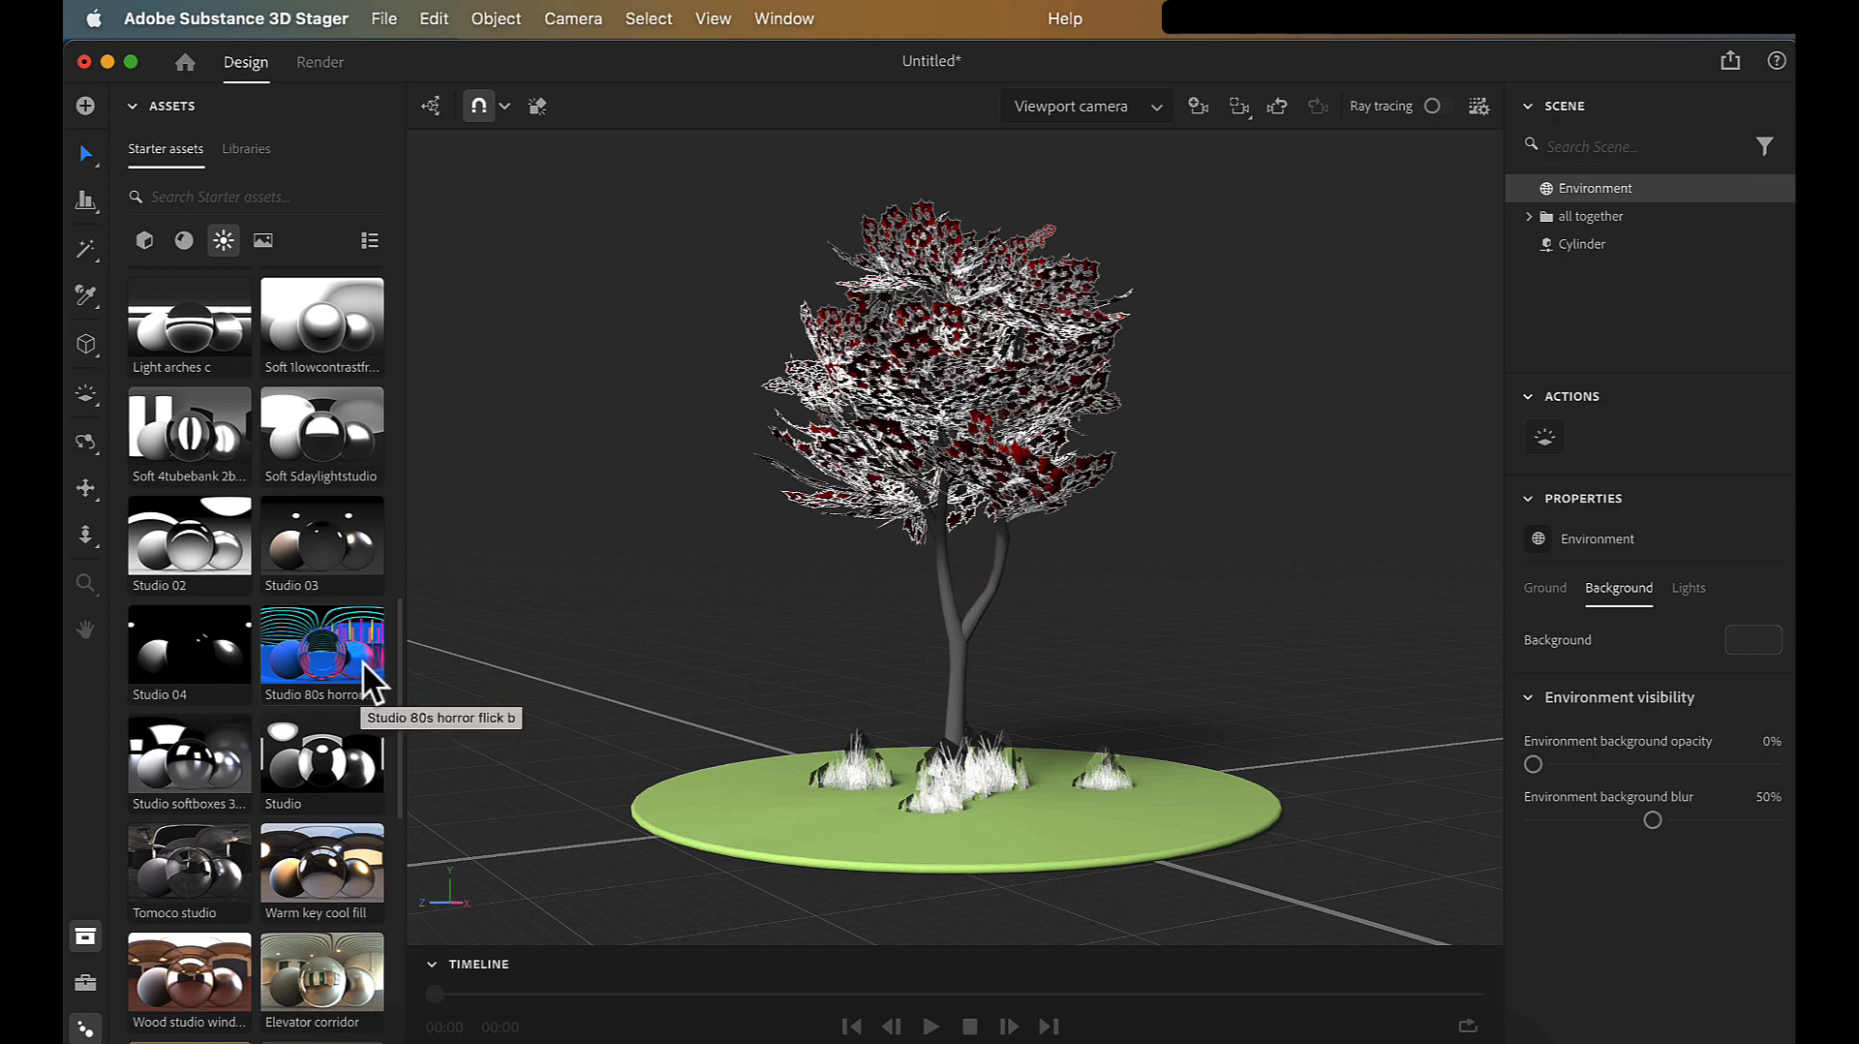
scroll(258, 914, down, 1)
scroll(237, 910, down, 3)
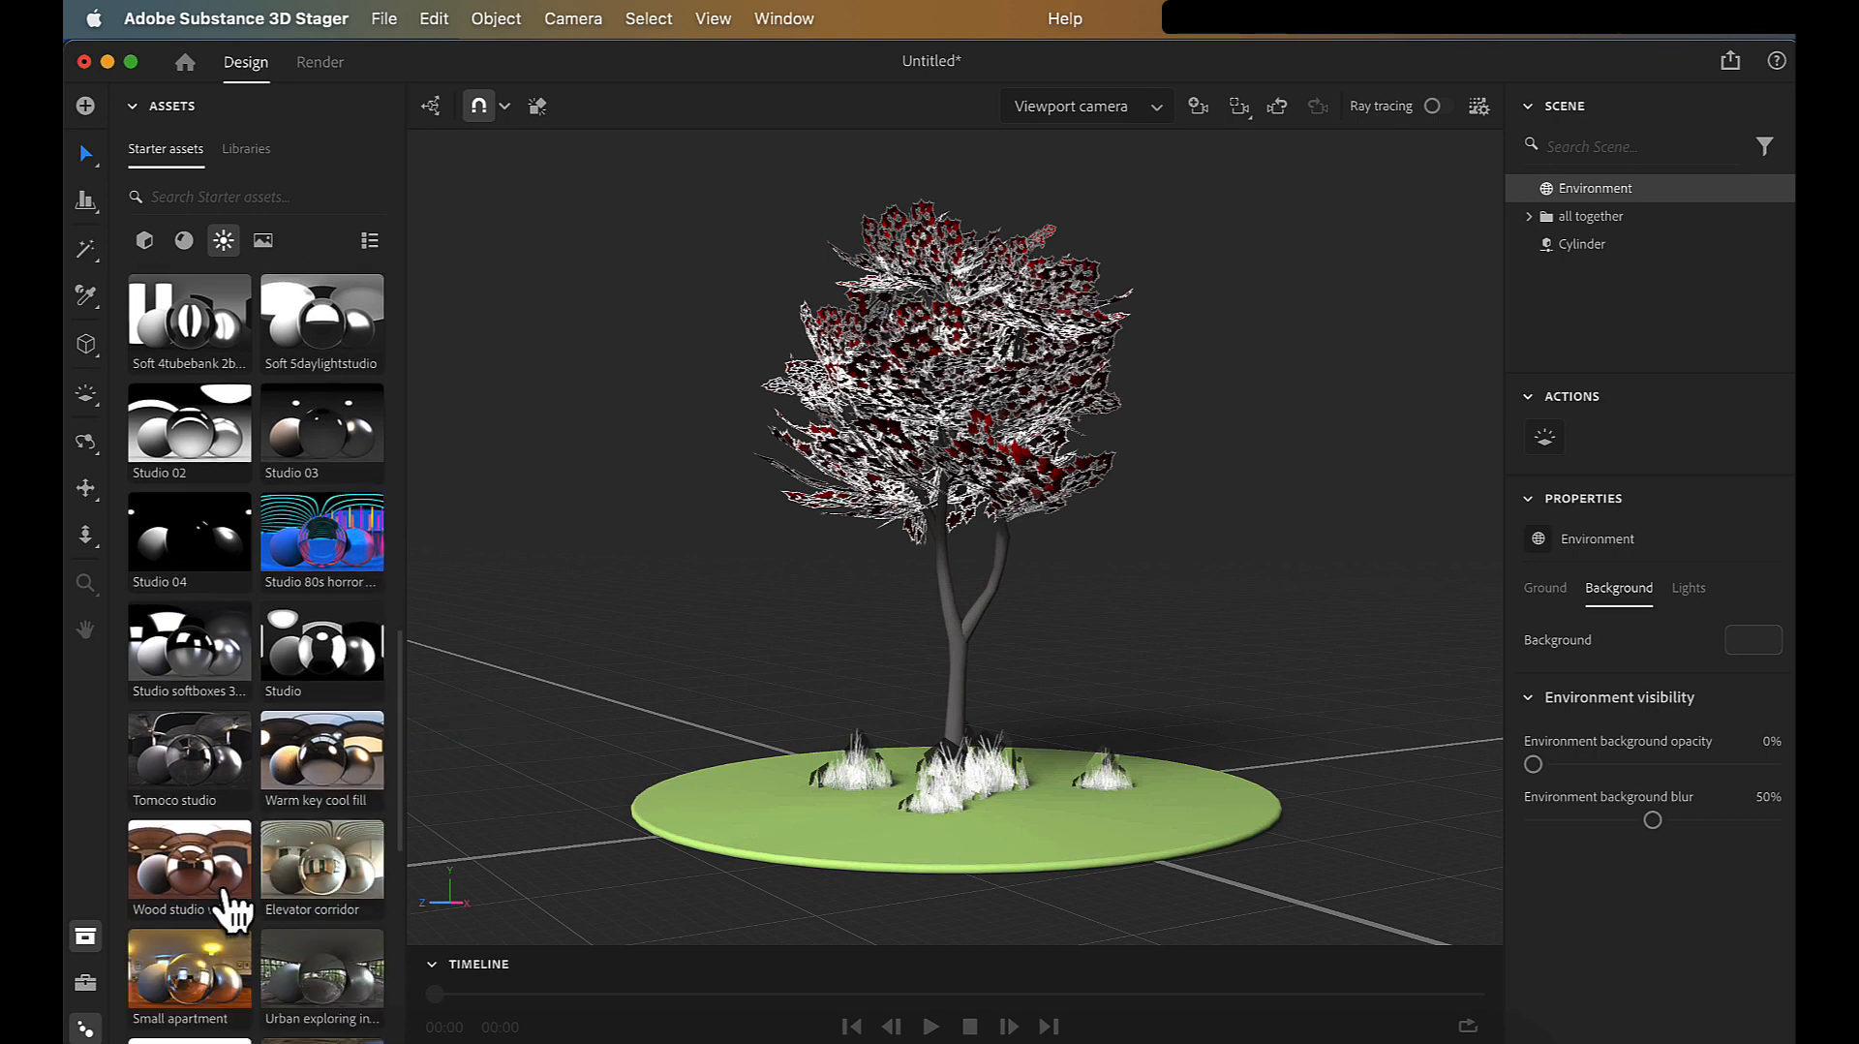
scroll(244, 866, down, 3)
scroll(245, 869, down, 8)
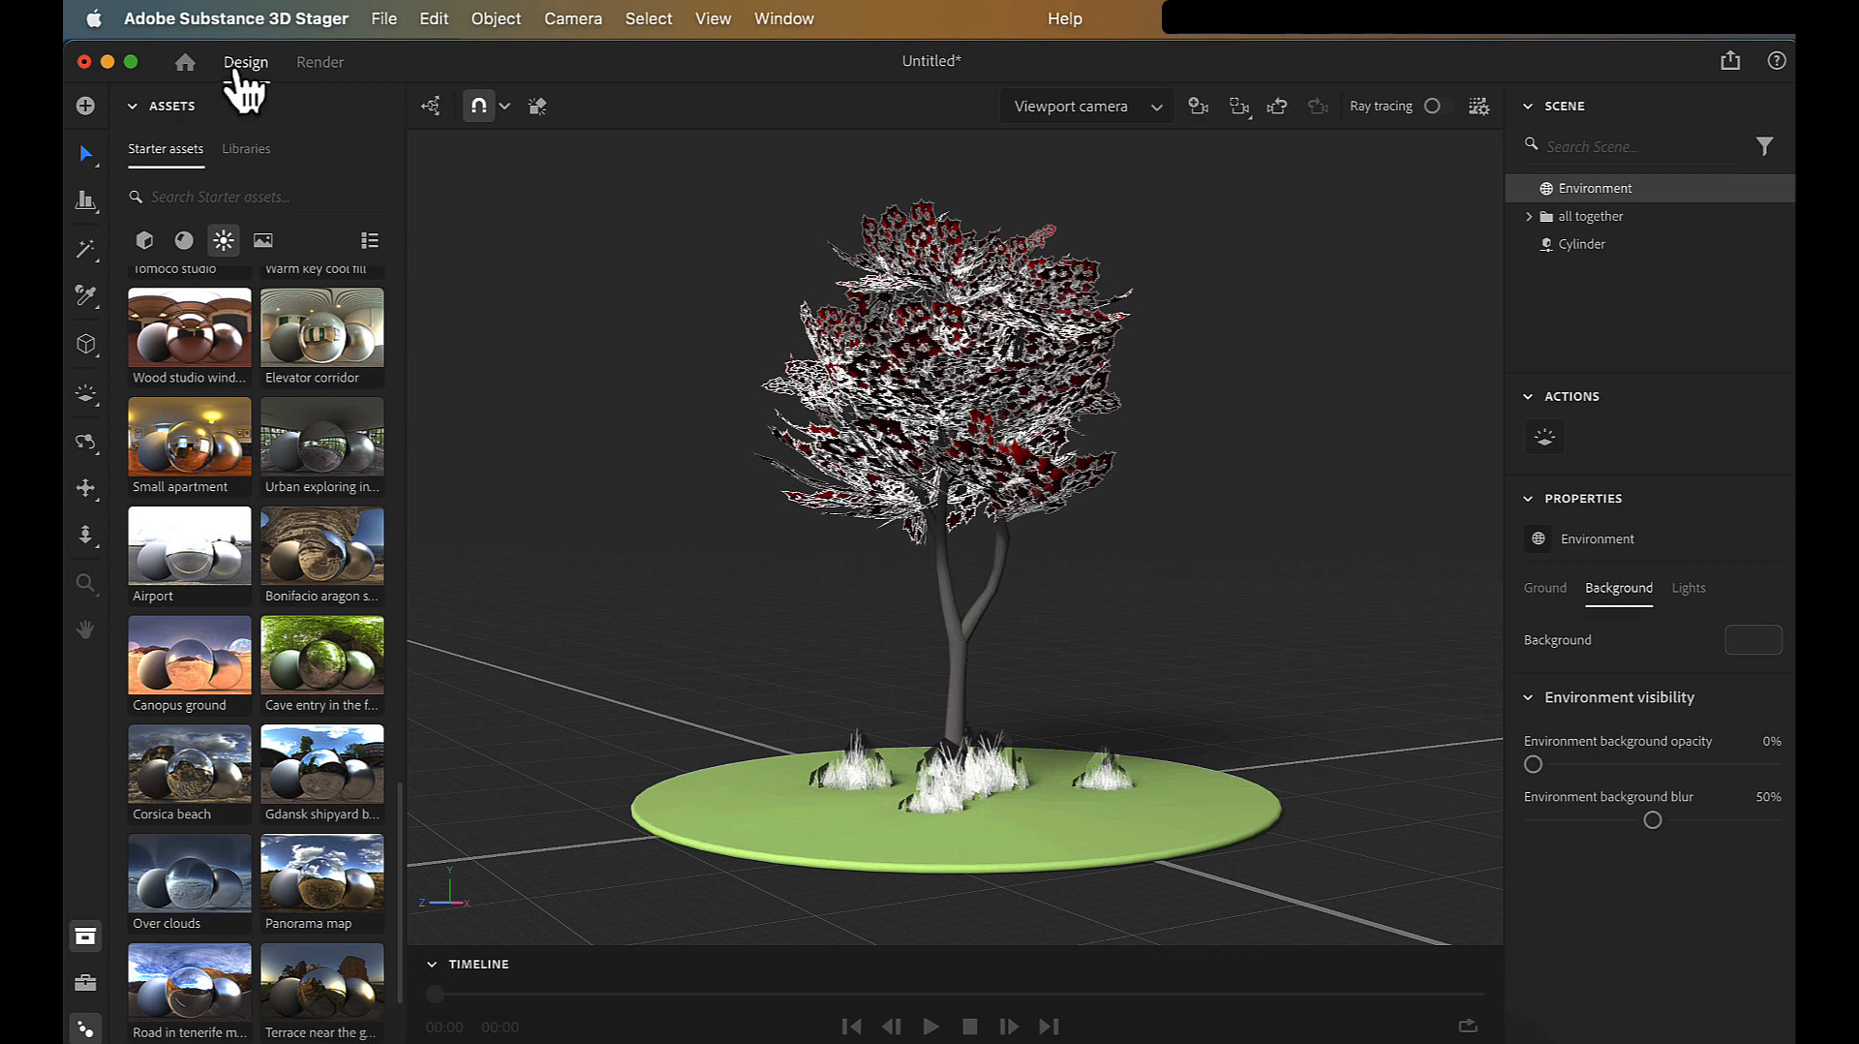
- Open the render settings and choose Ray tracing as the renderer with the Medium quality preset
click(312, 64)
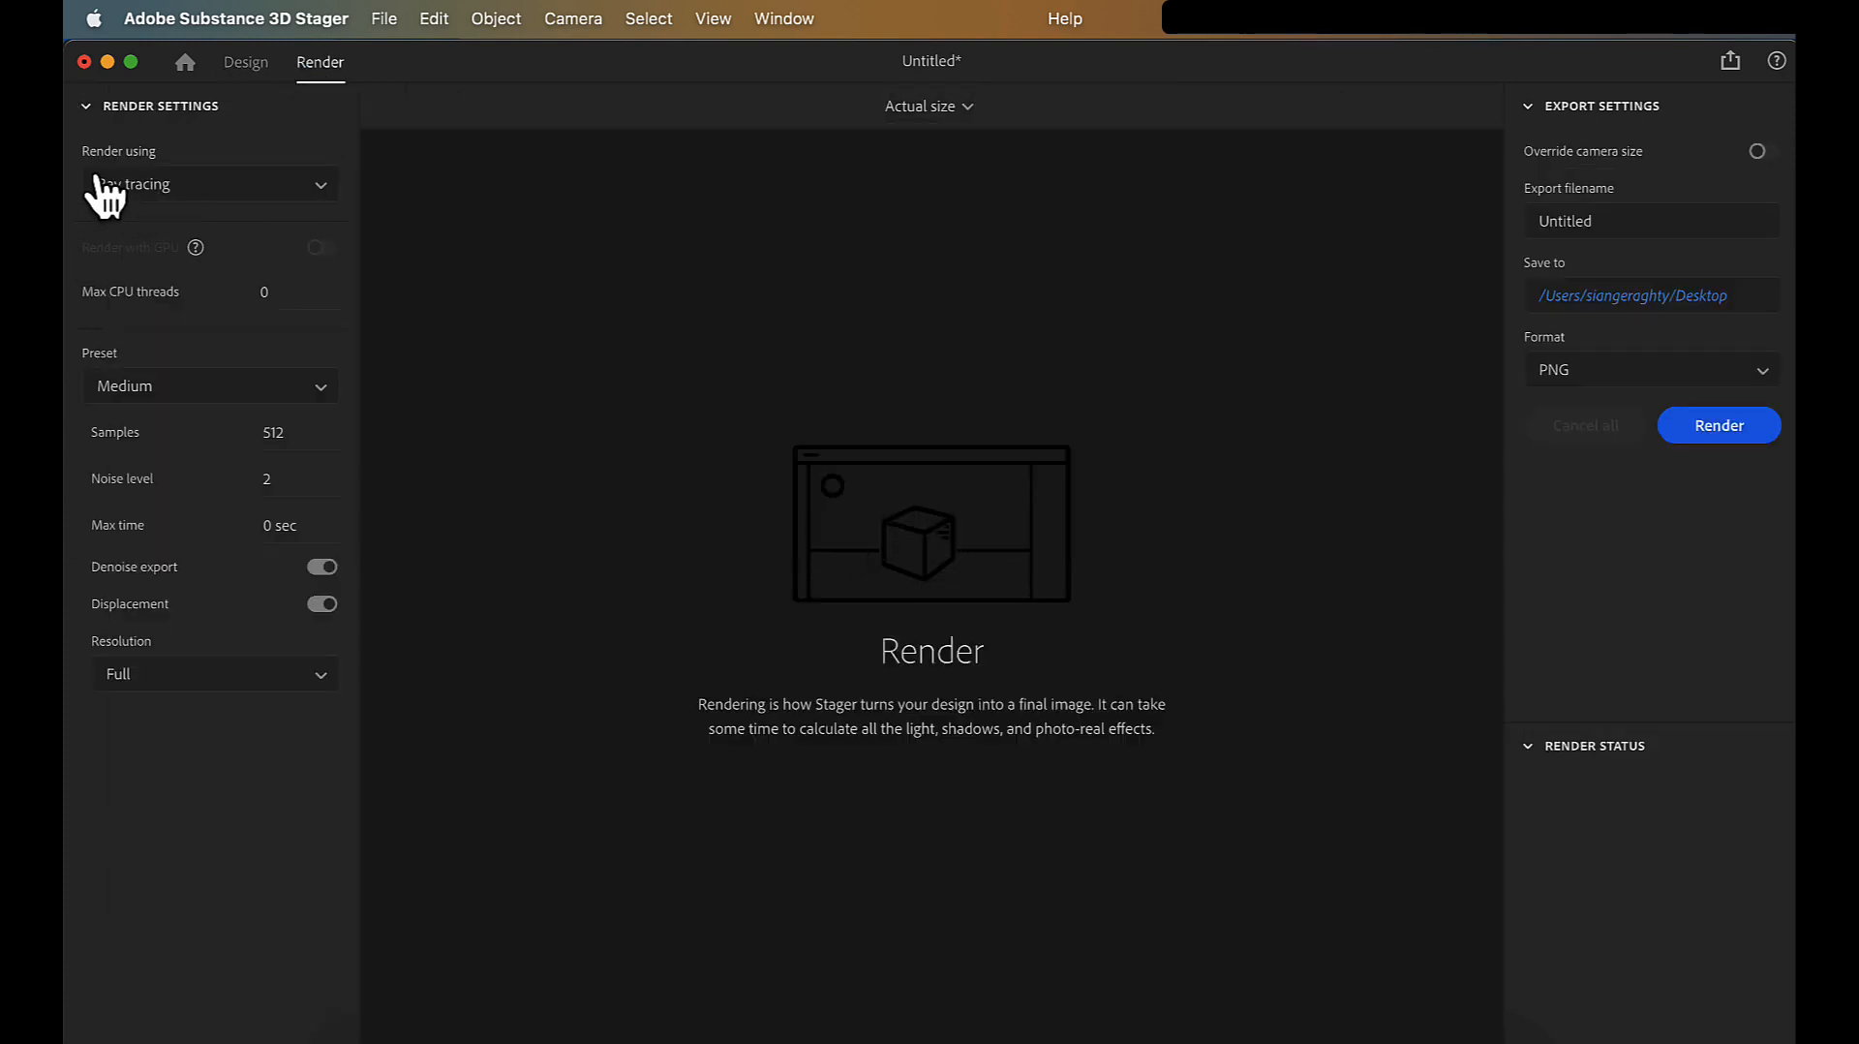
click(176, 205)
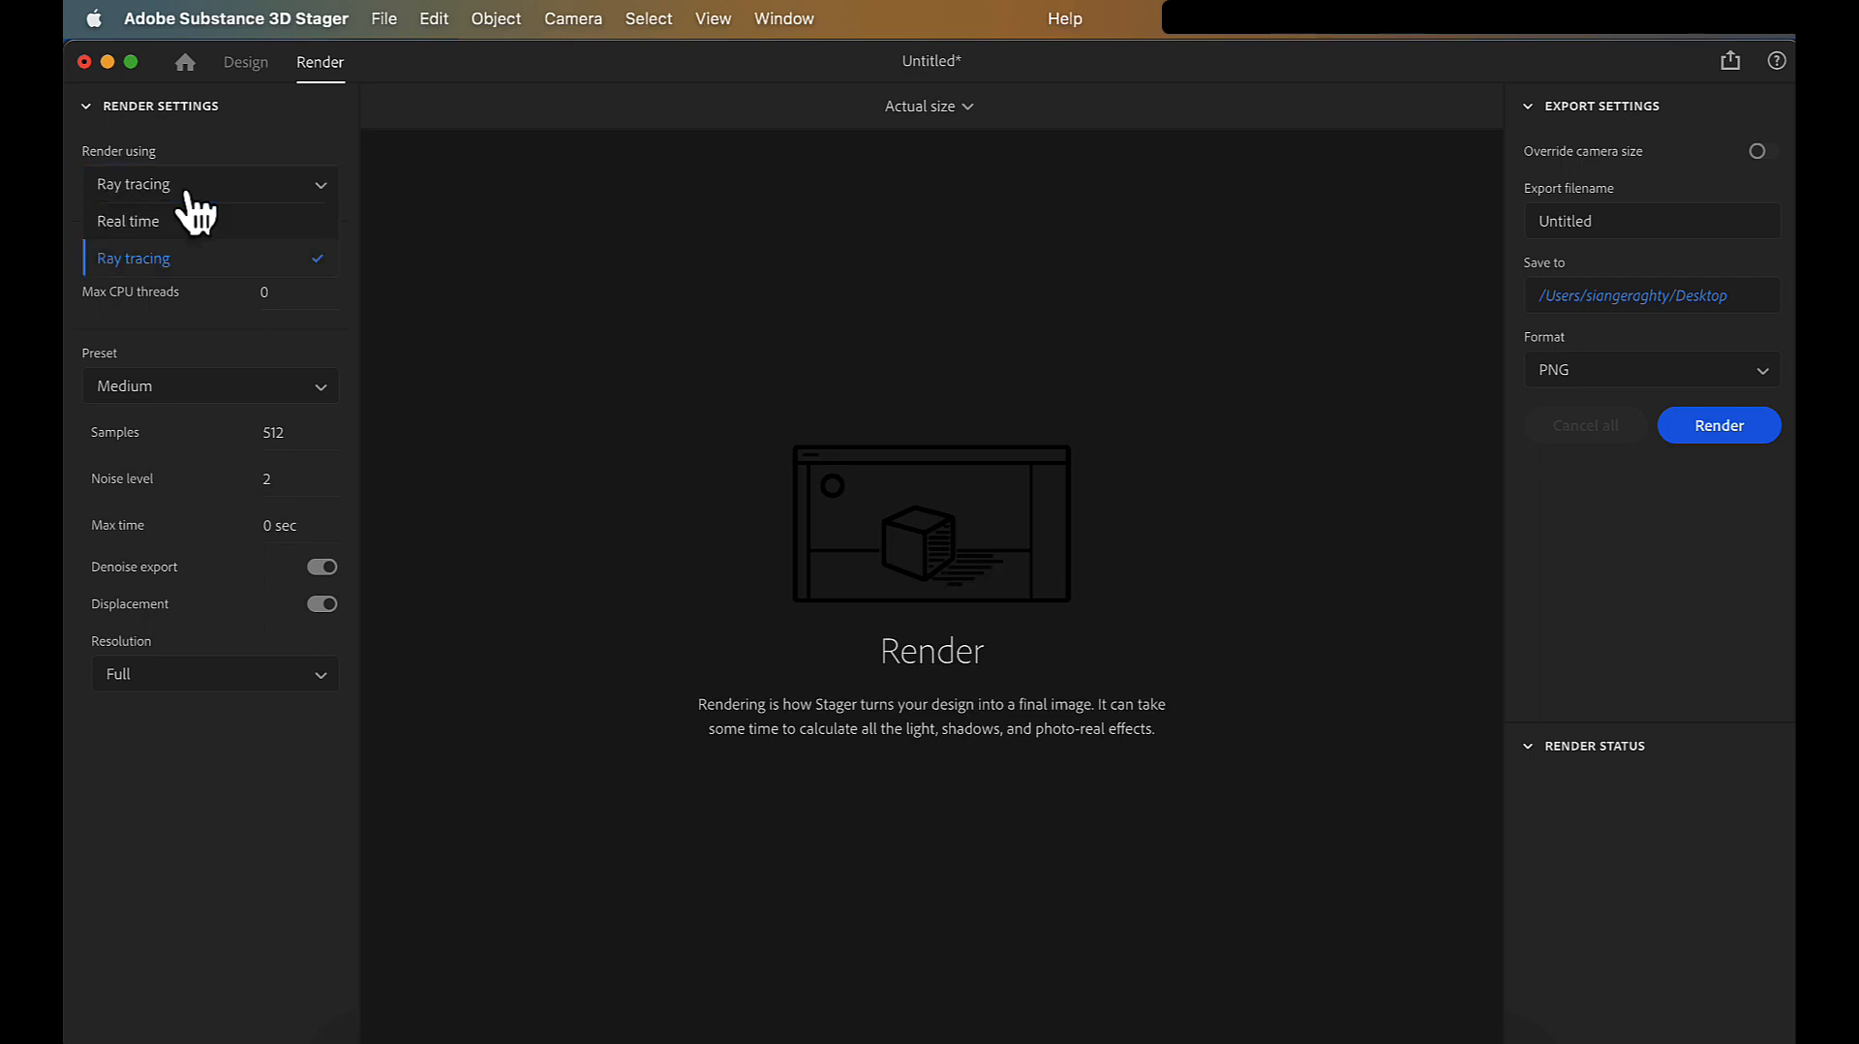
click(209, 260)
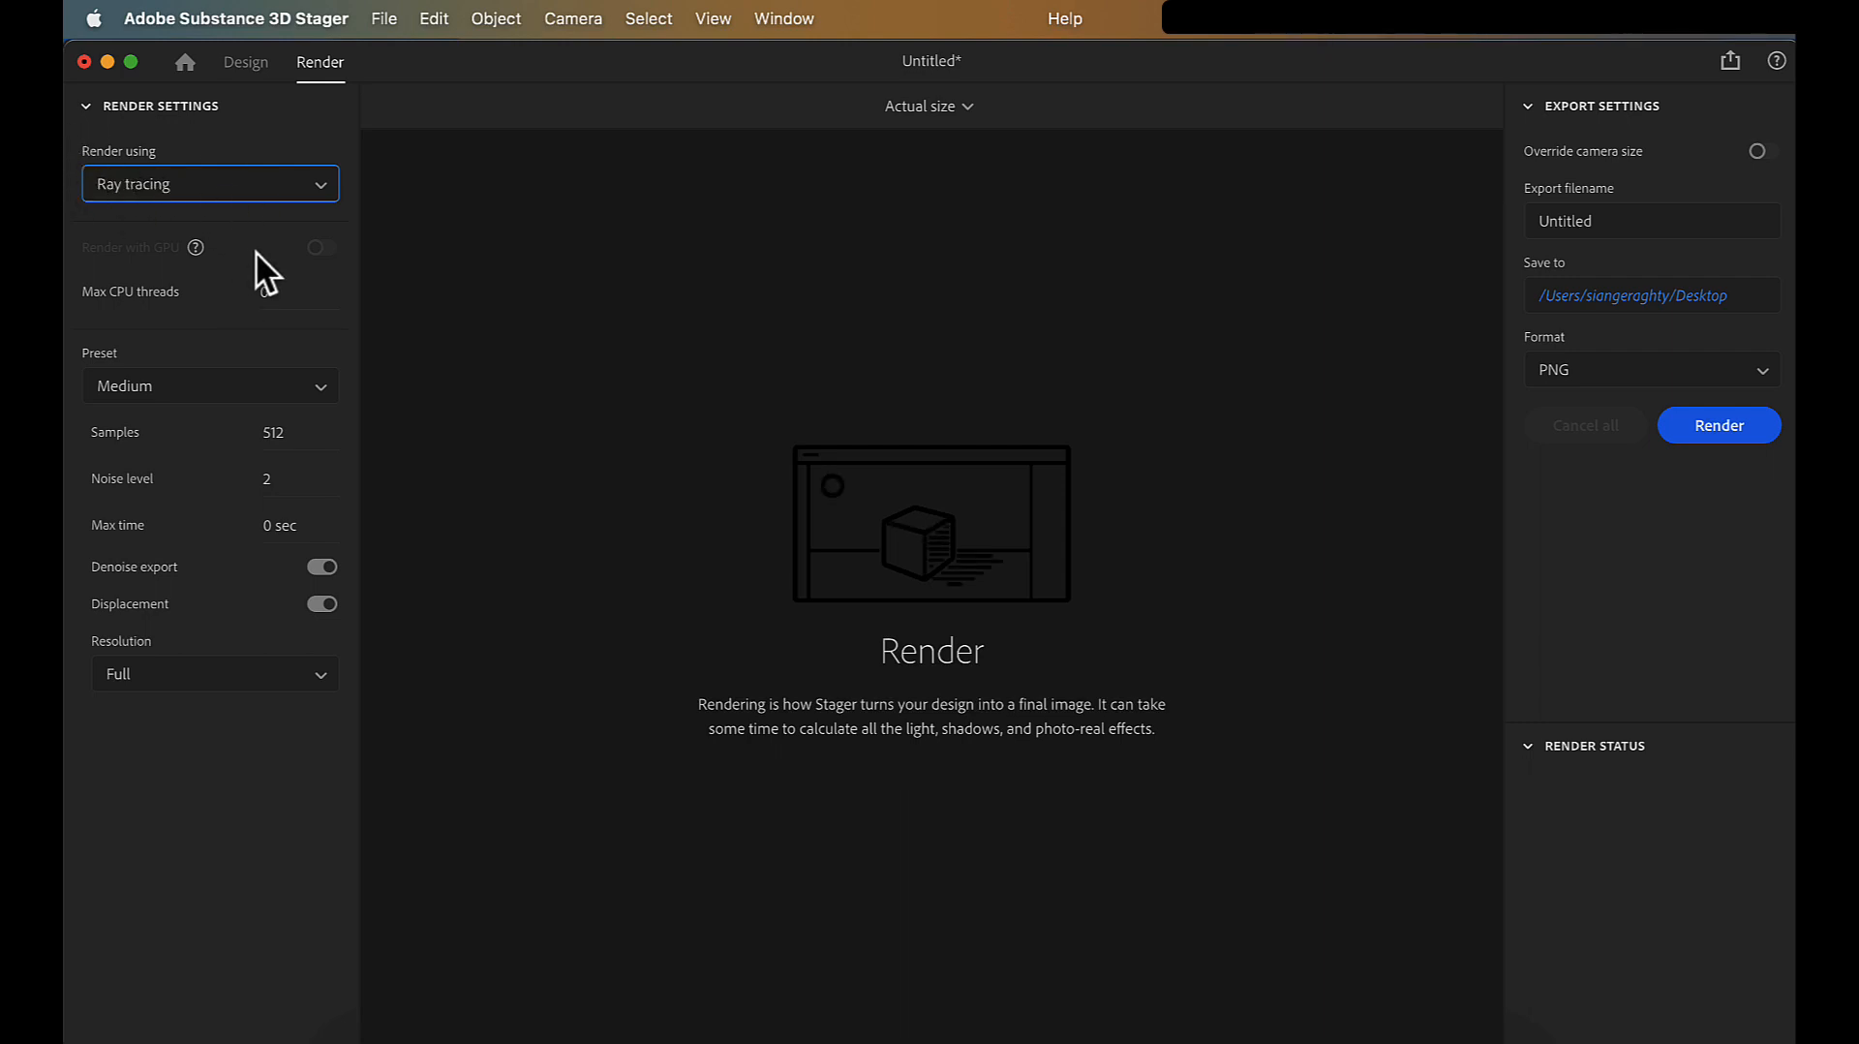
click(152, 397)
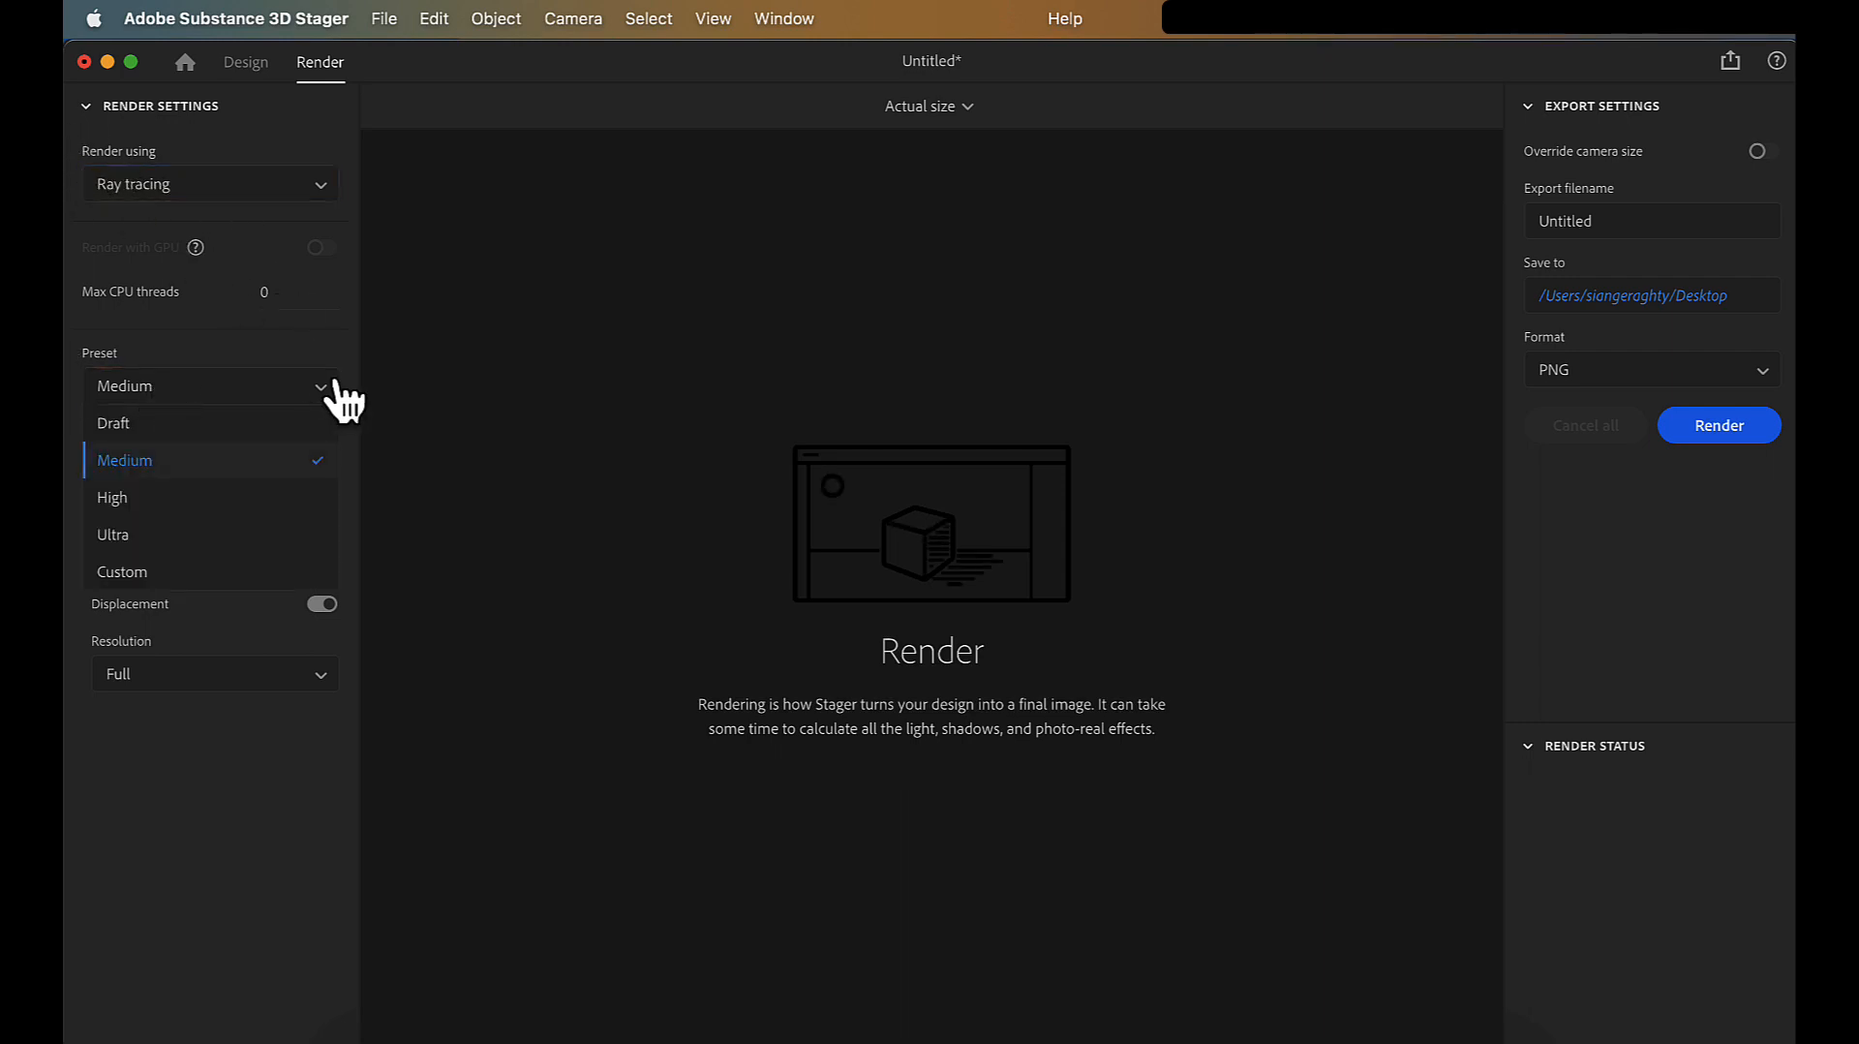
click(219, 458)
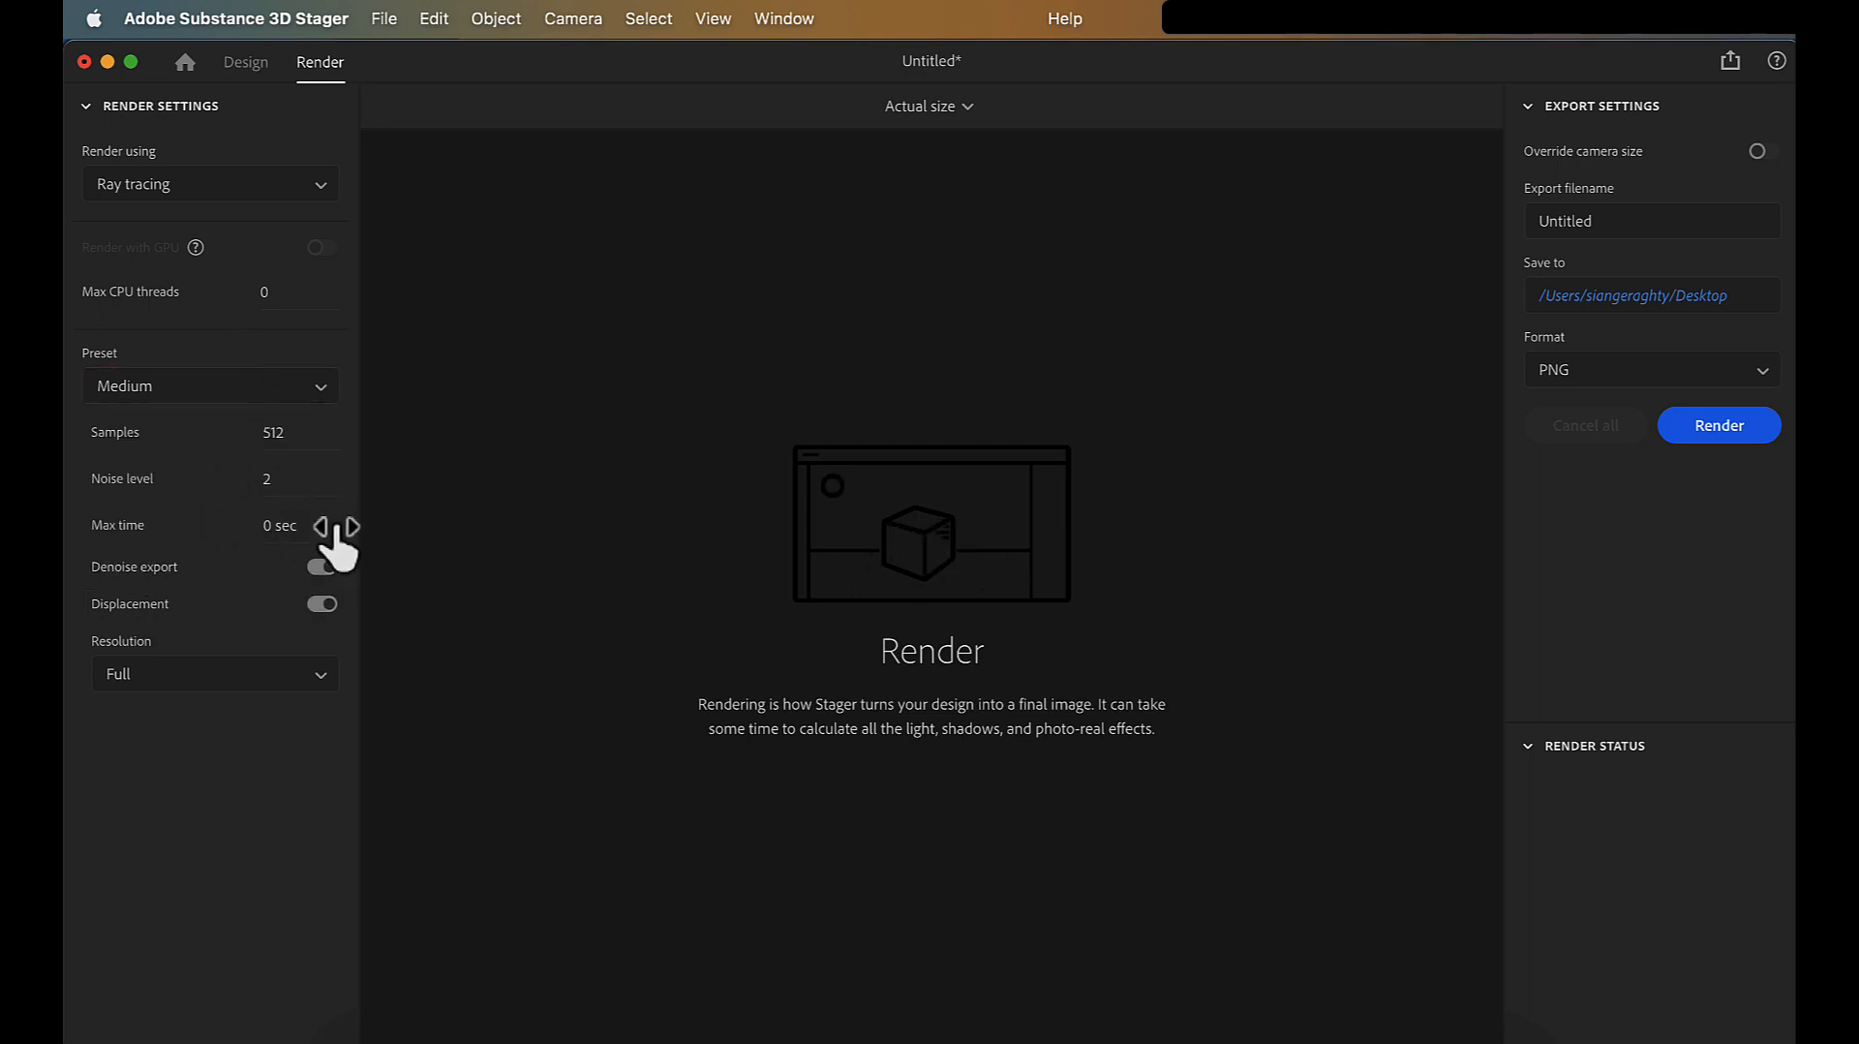
- Set the maximum render time to 120 seconds and keep the resolution at Full
click(276, 527)
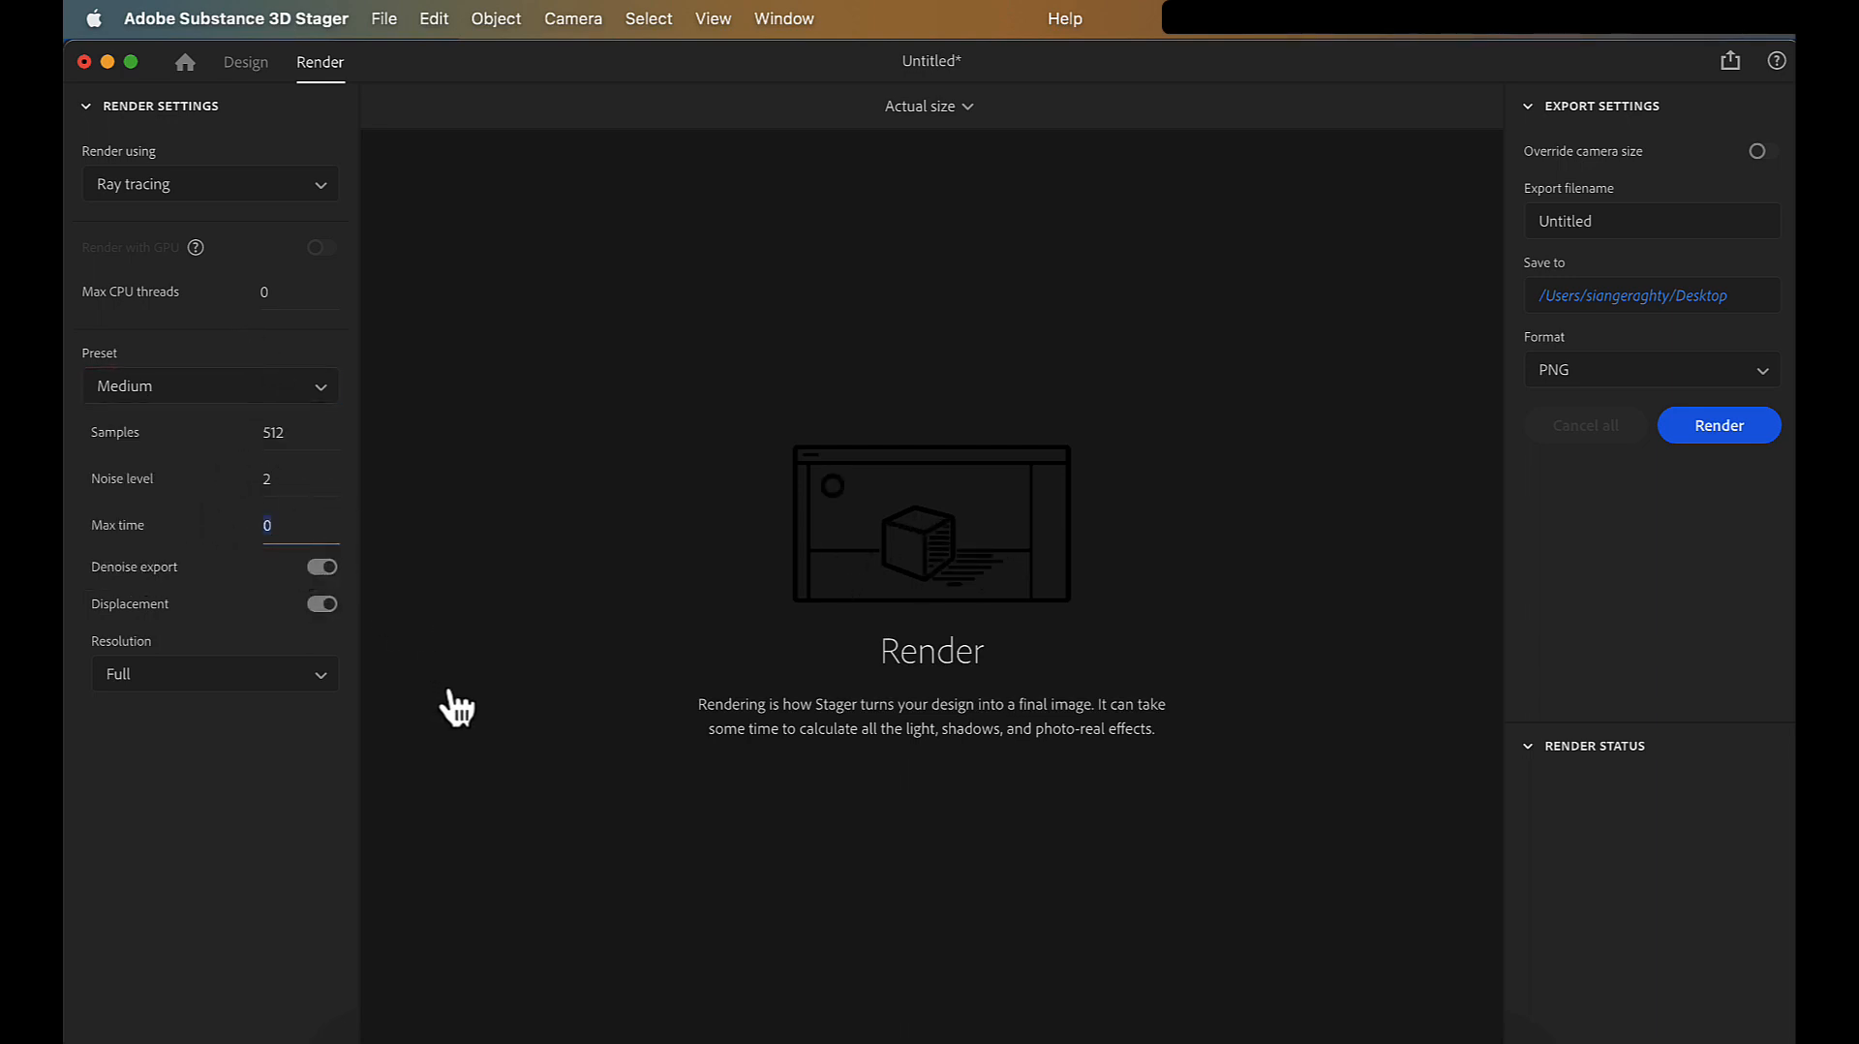
text(2)
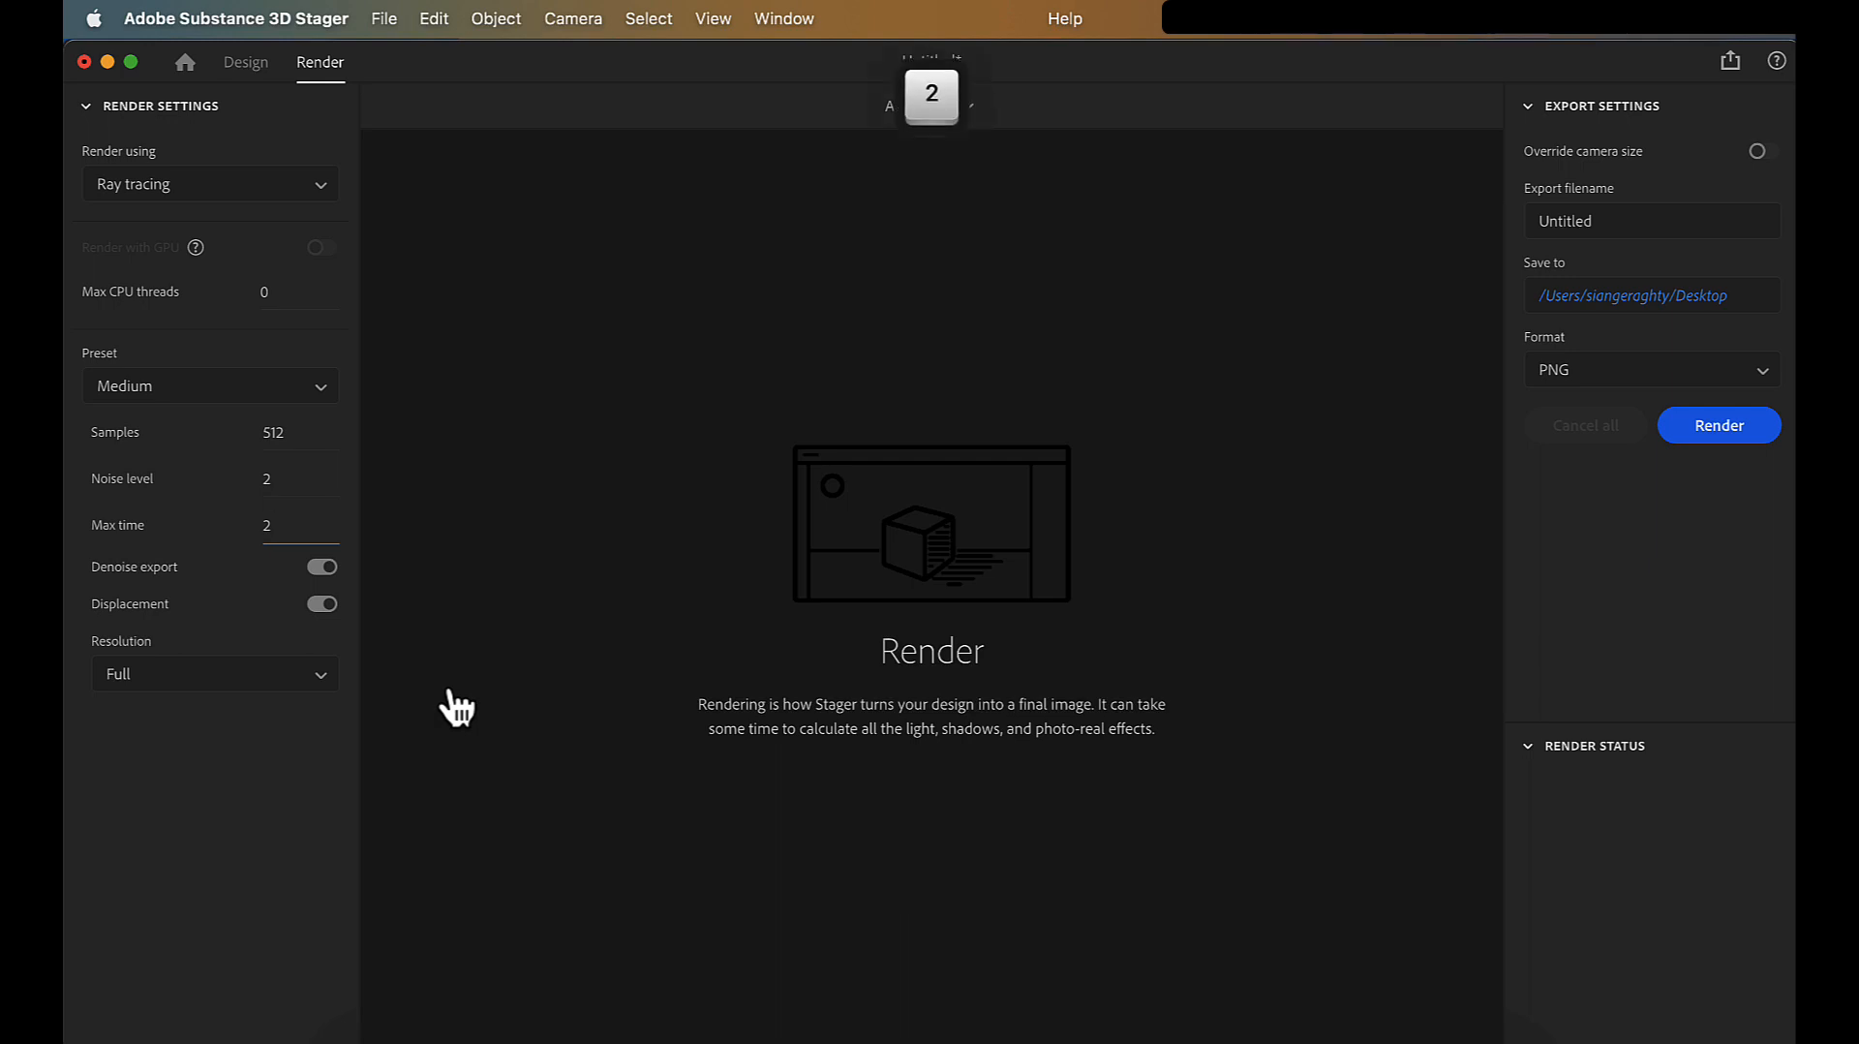
key(BackSpace)
text(120)
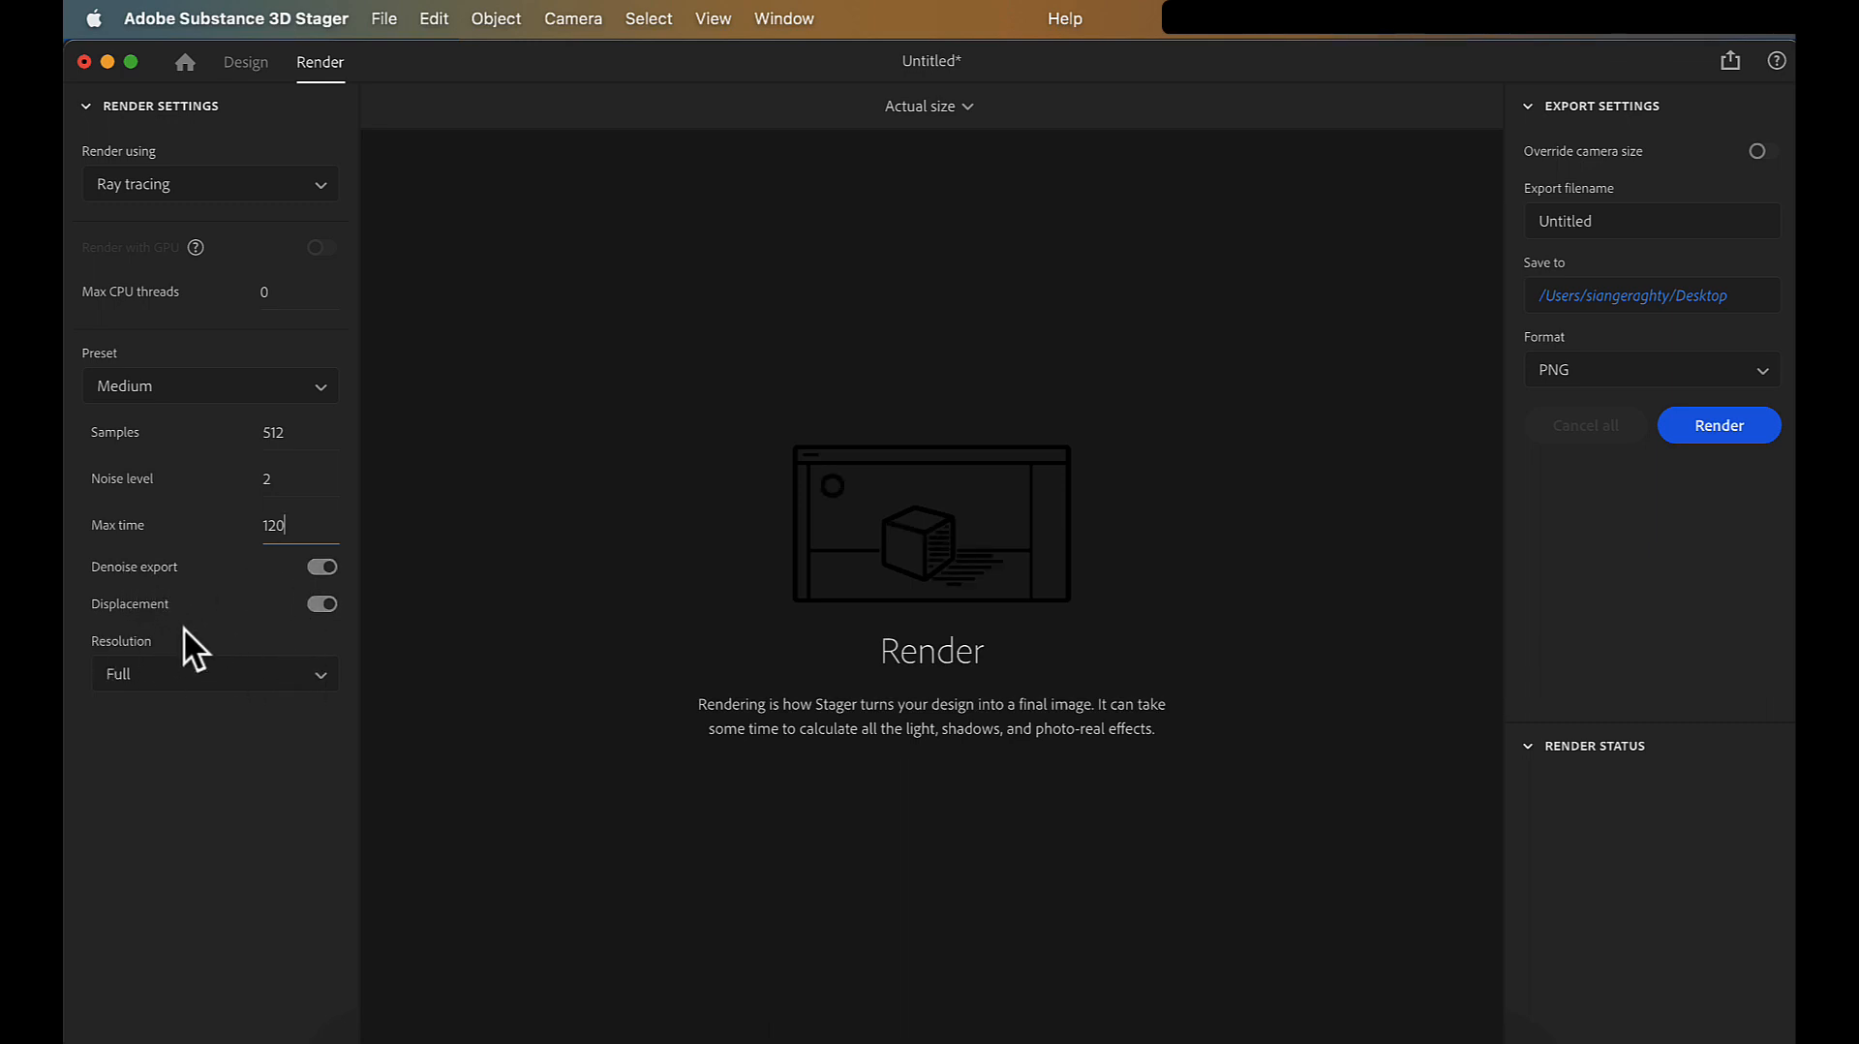
click(215, 677)
click(240, 675)
click(244, 670)
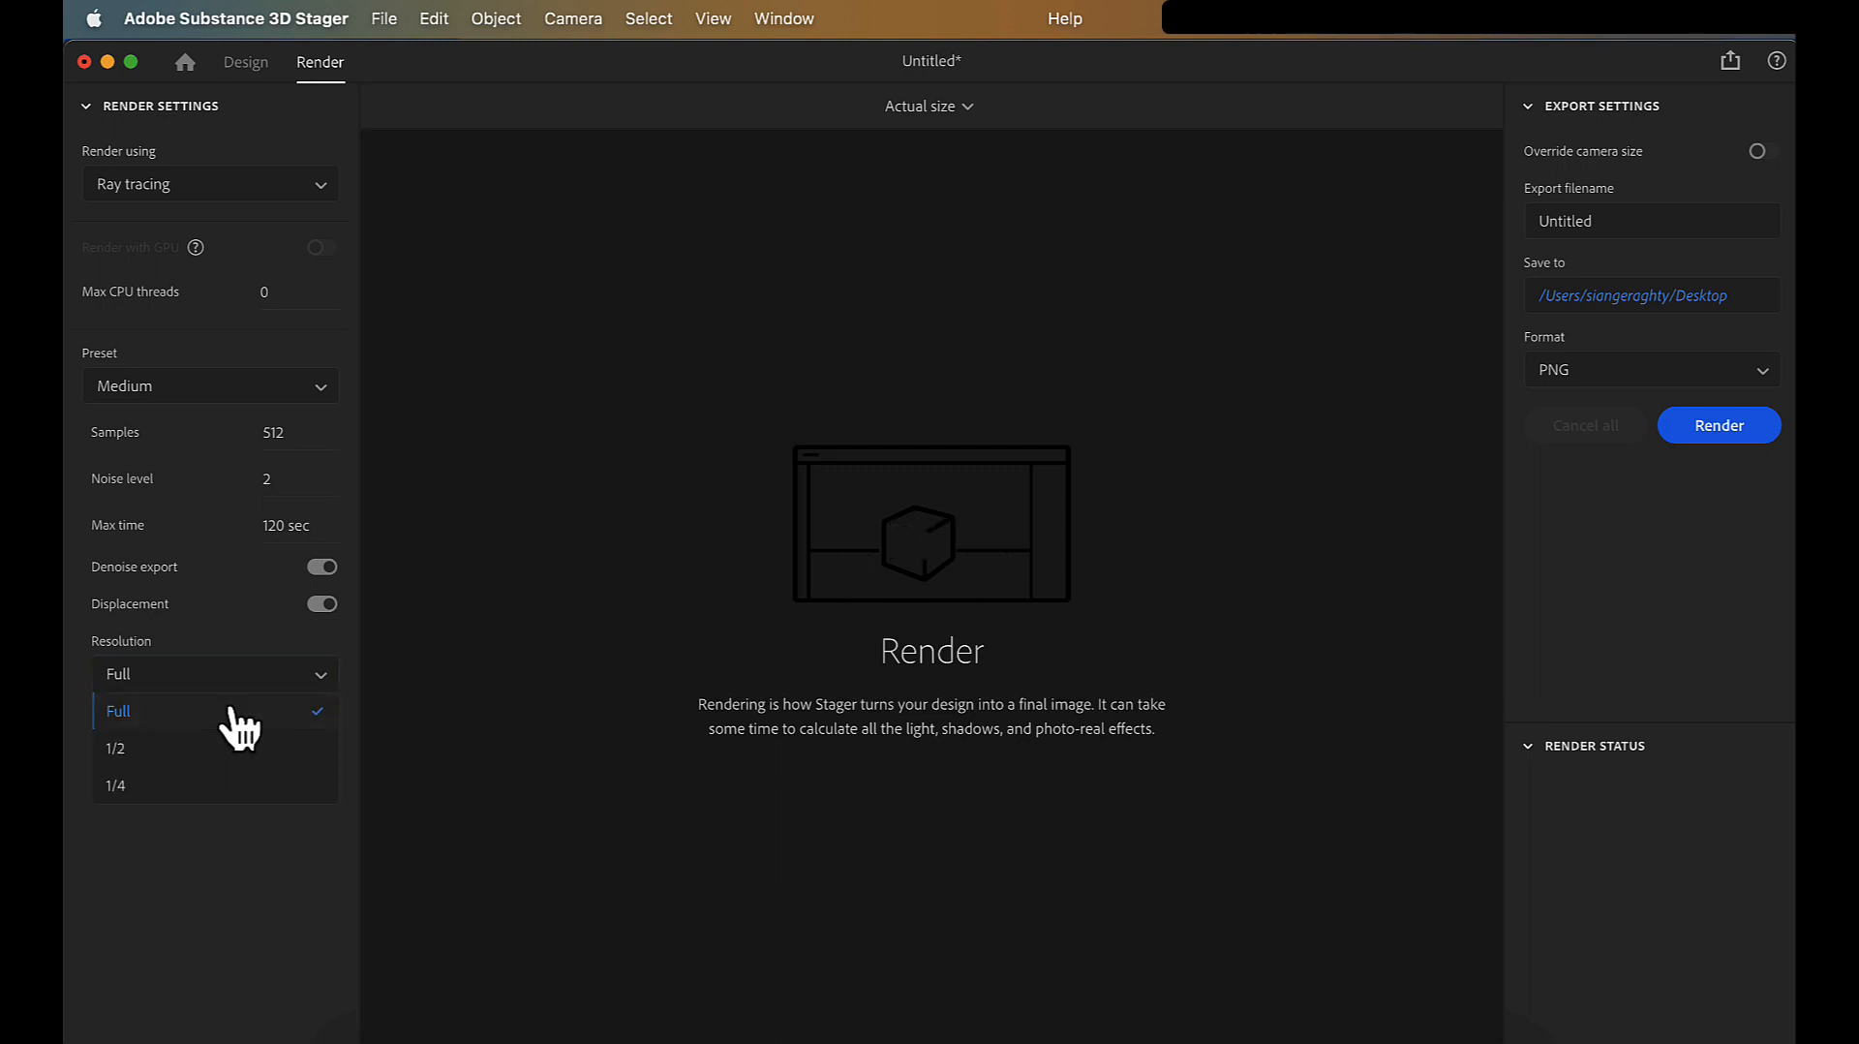
click(242, 658)
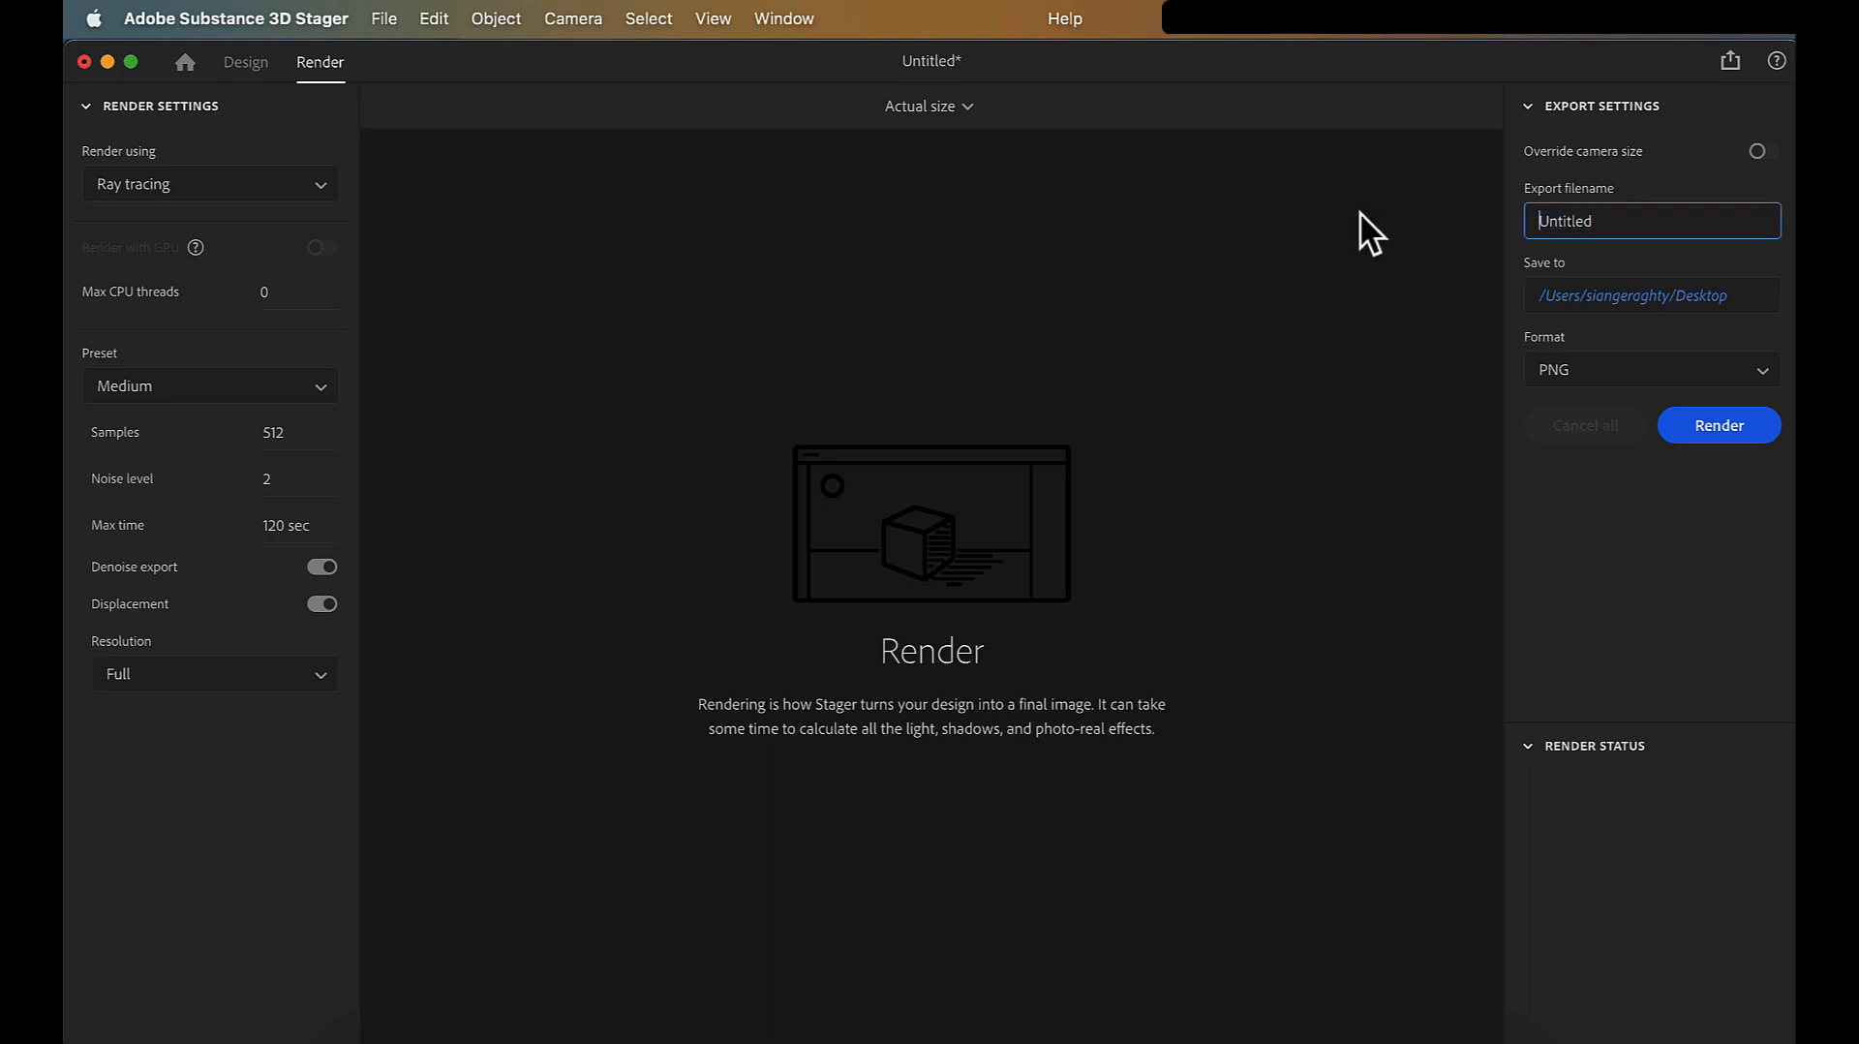
- Name the render's export file TreeDemoRender
click(1626, 220)
drag(1626, 220, 1543, 215)
text(Tre)
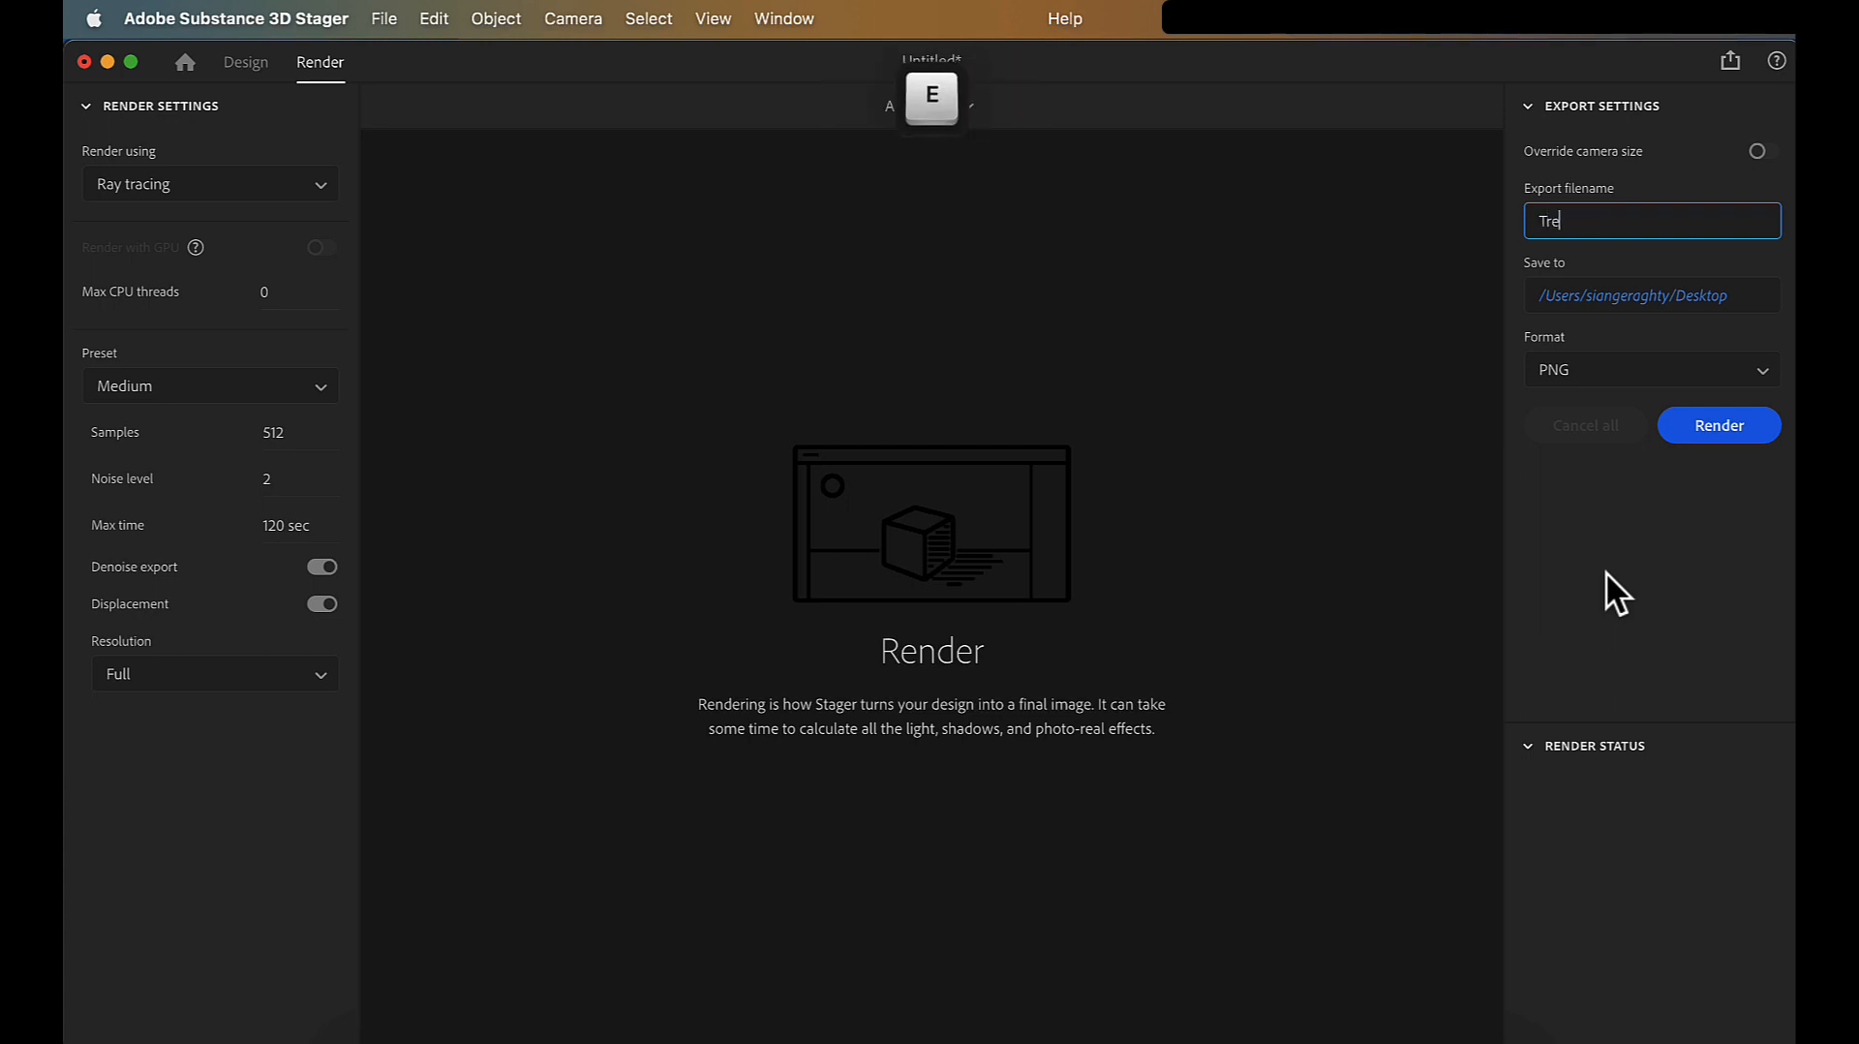
text(eDemoRender)
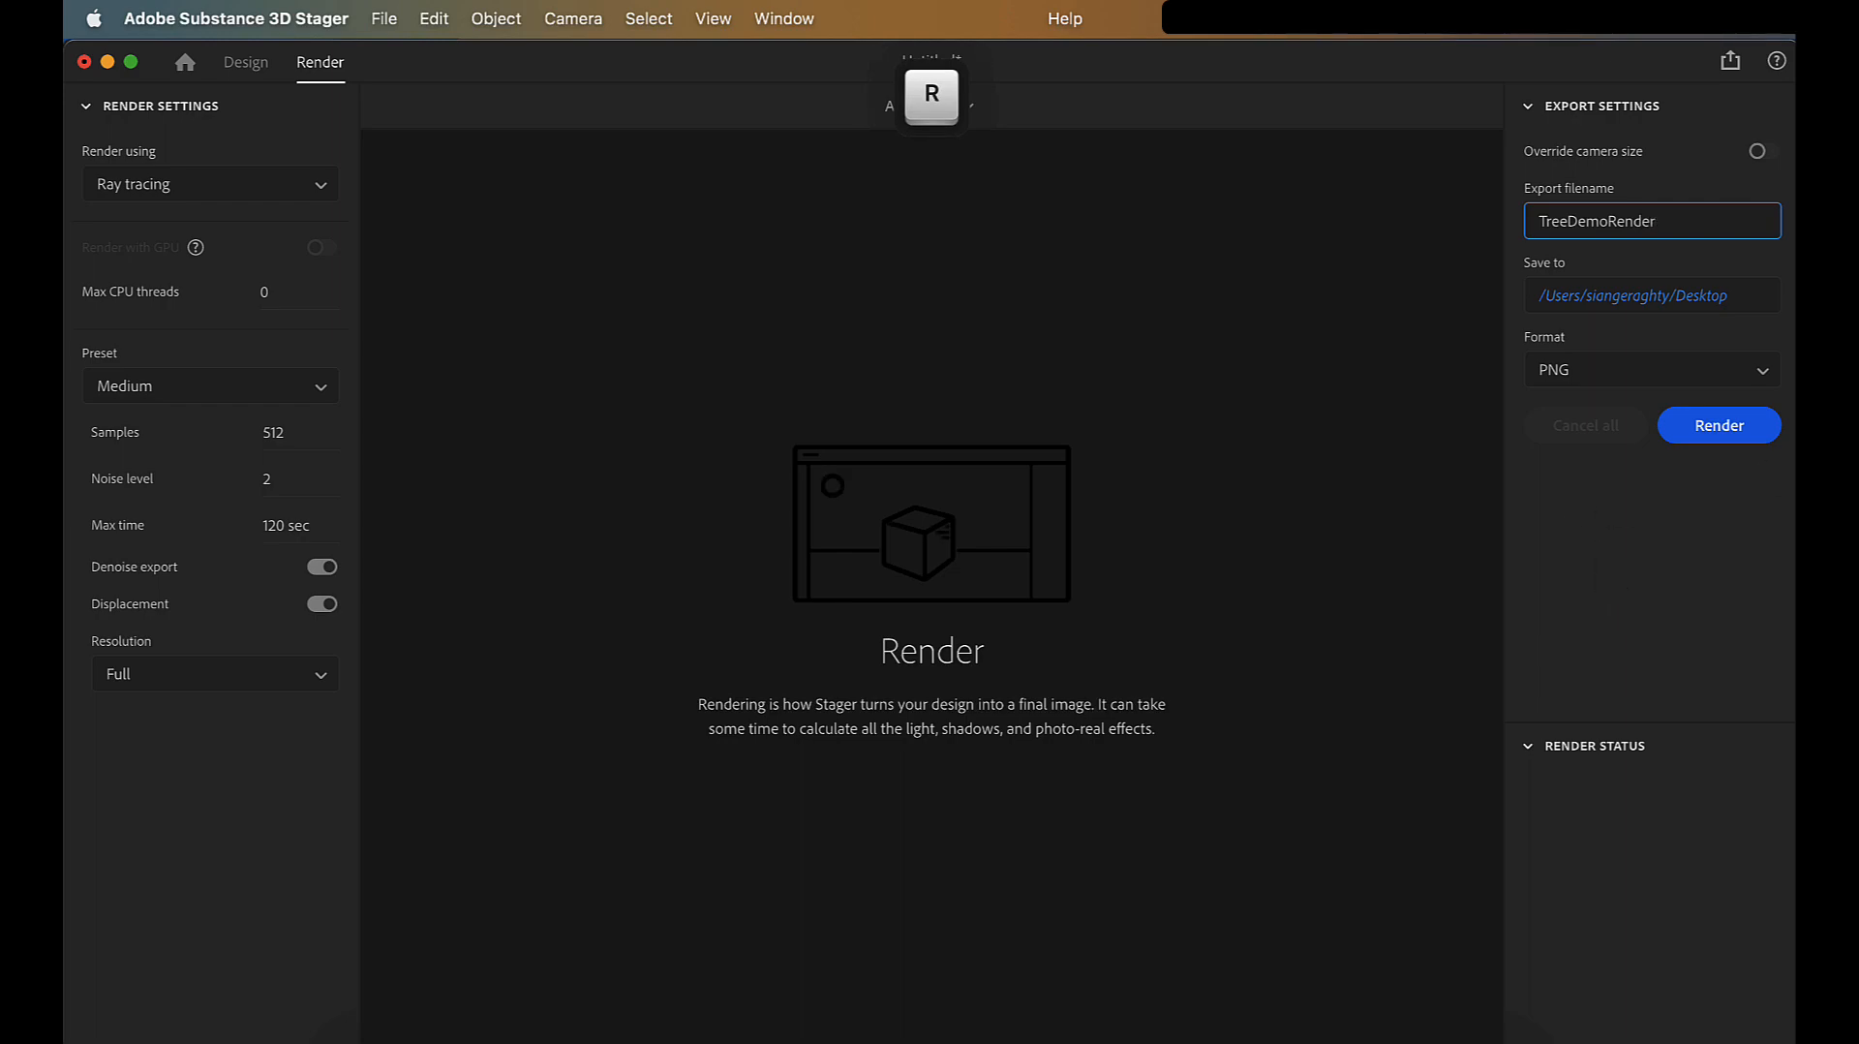
- Set the render's save location to the images folder inside OrganicTreeModel in the GRPH 130 folder
click(1718, 308)
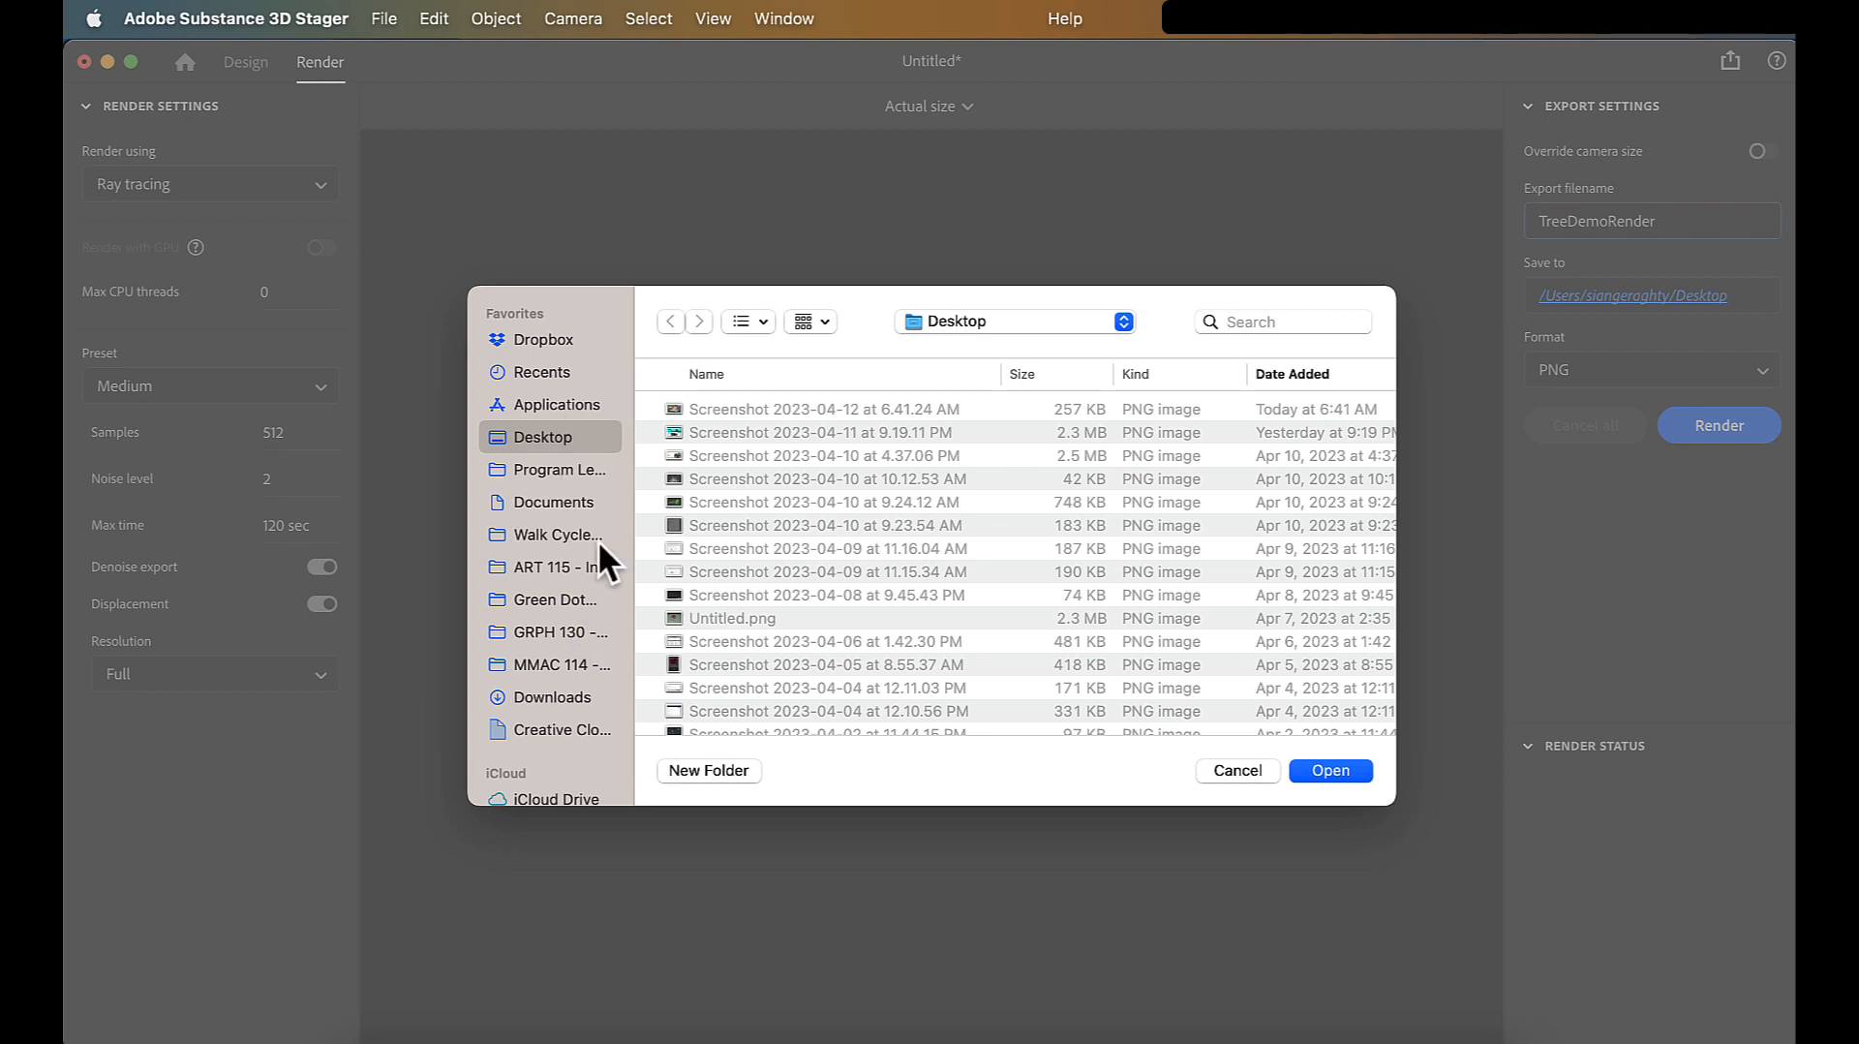
click(561, 633)
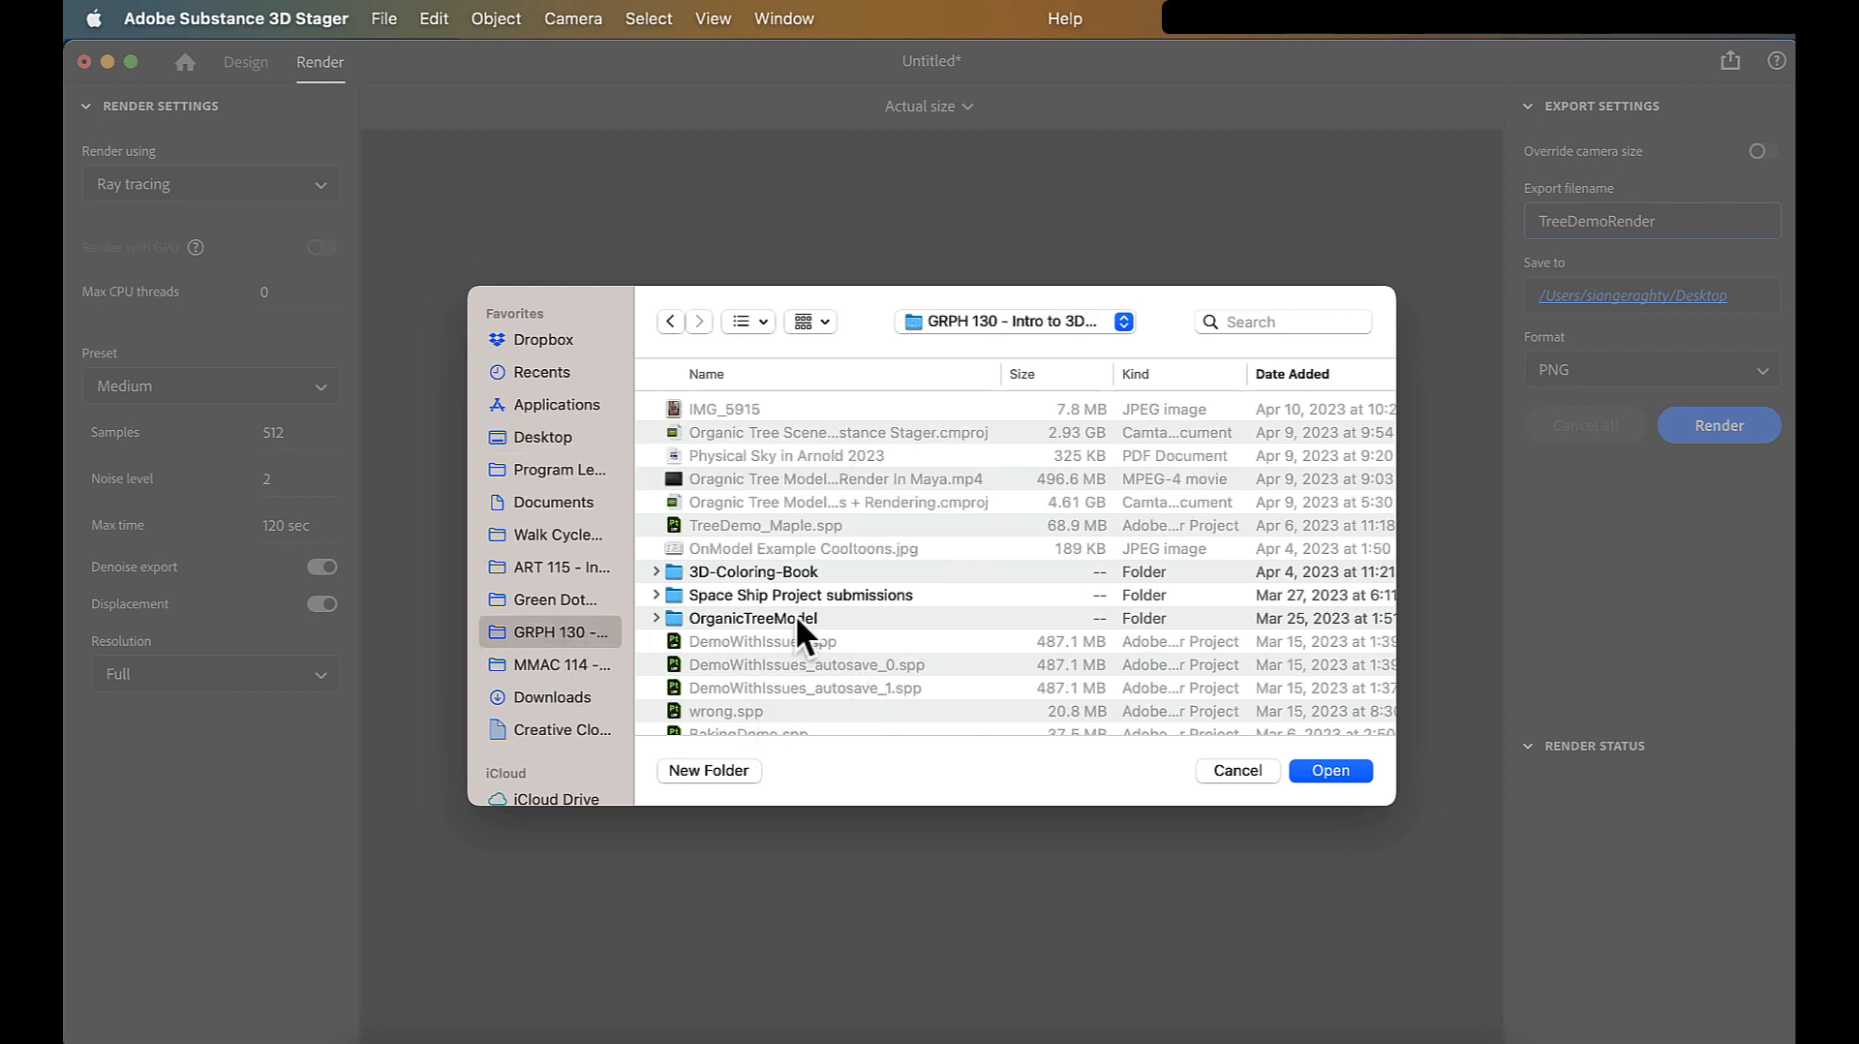
double_click(795, 614)
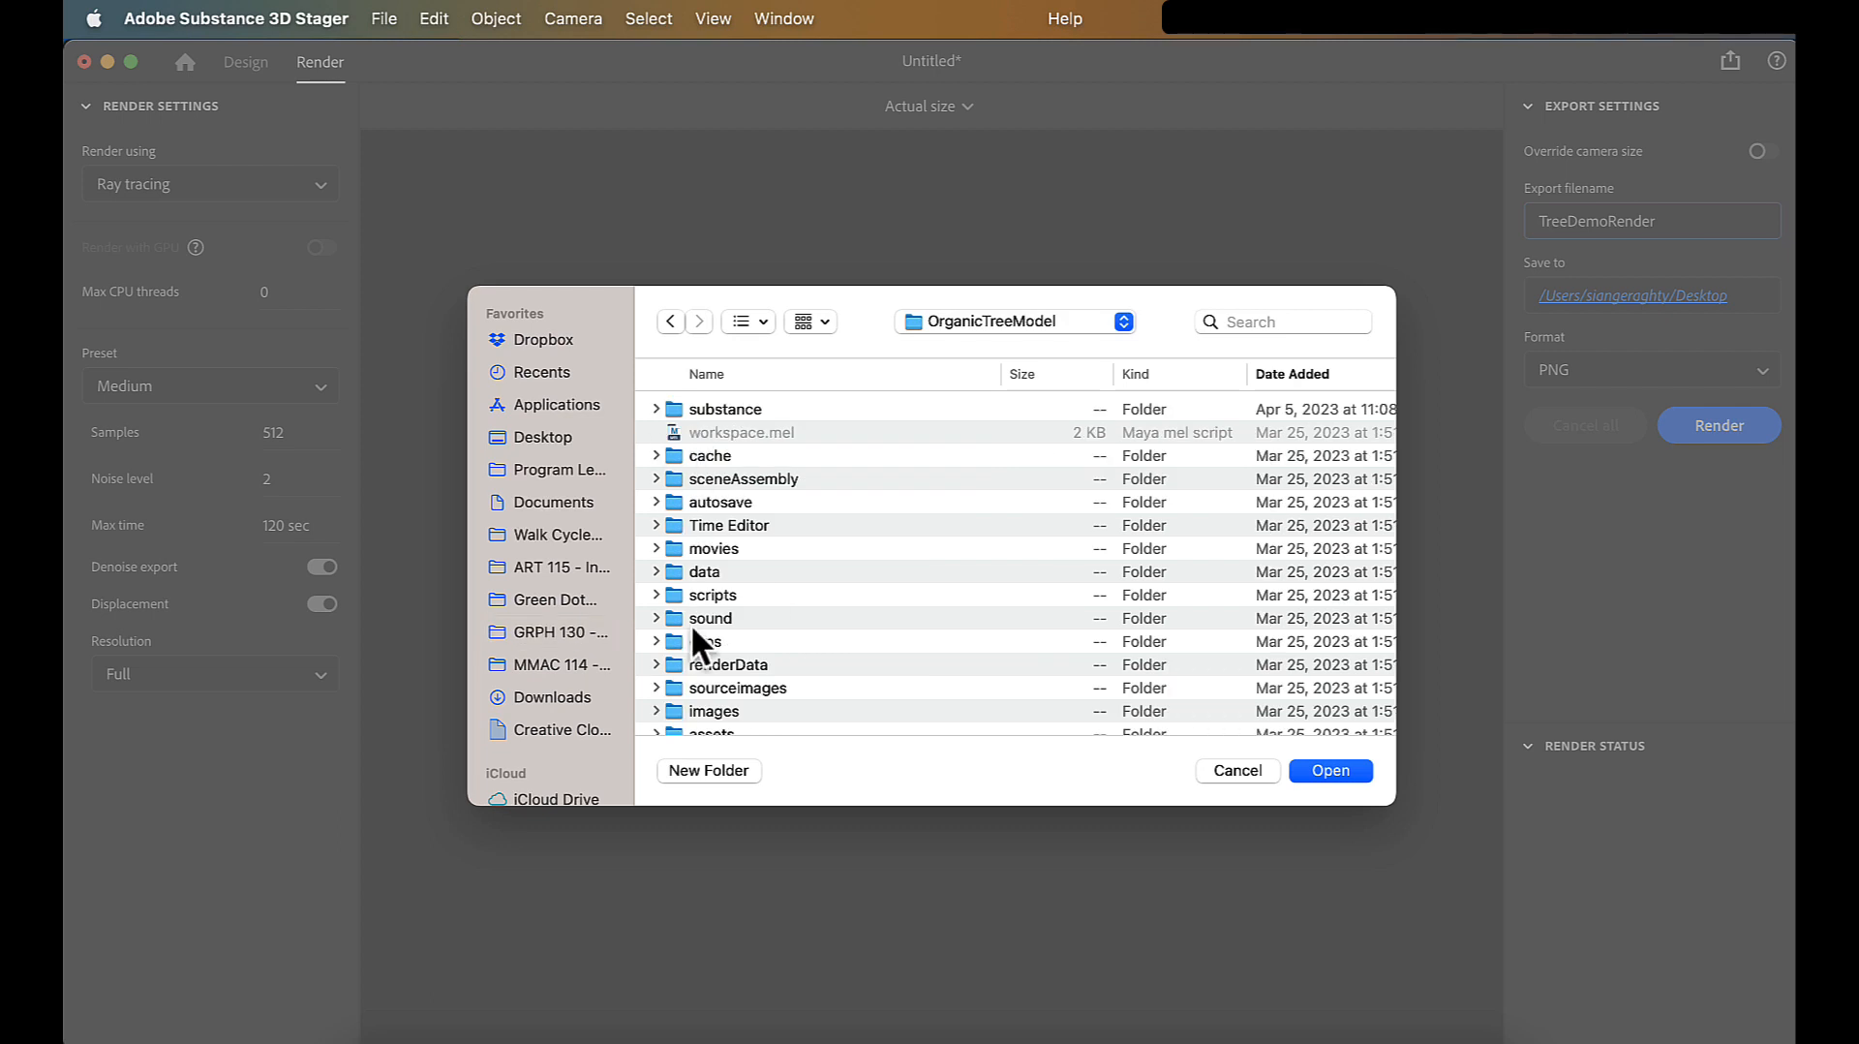
double_click(718, 710)
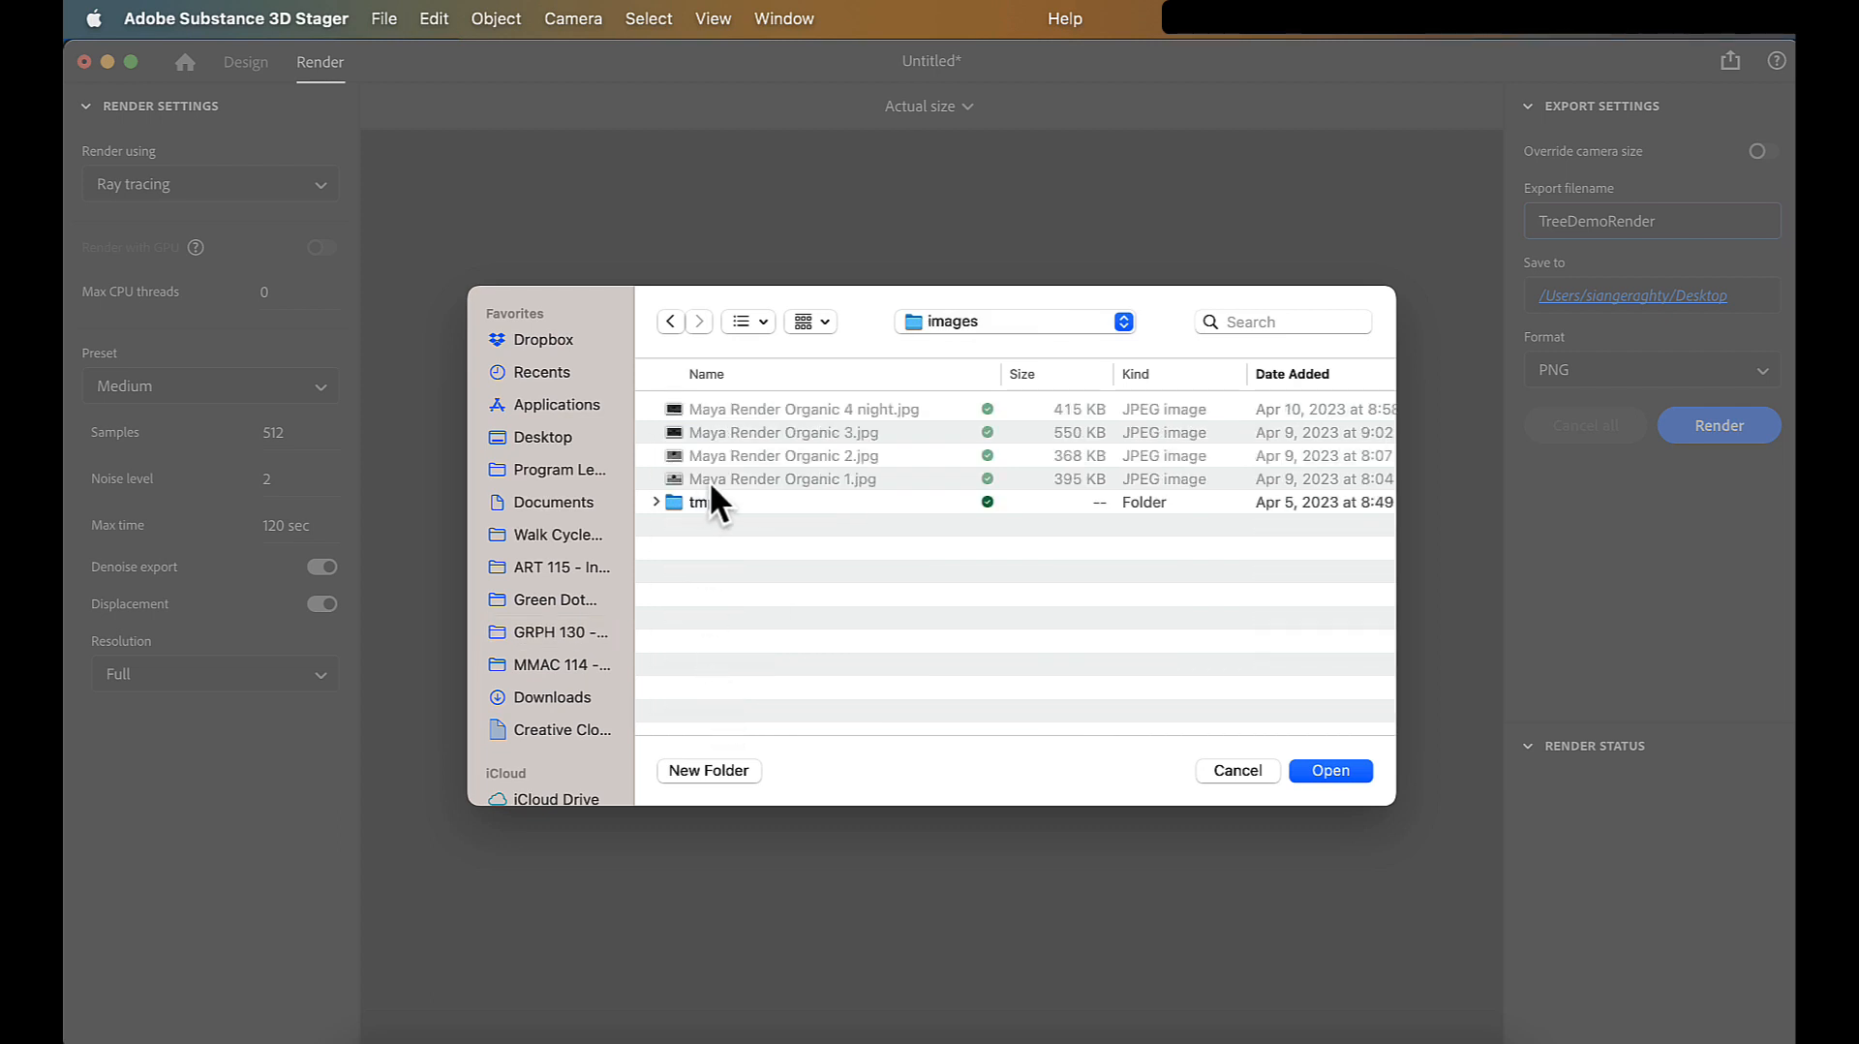
click(1327, 771)
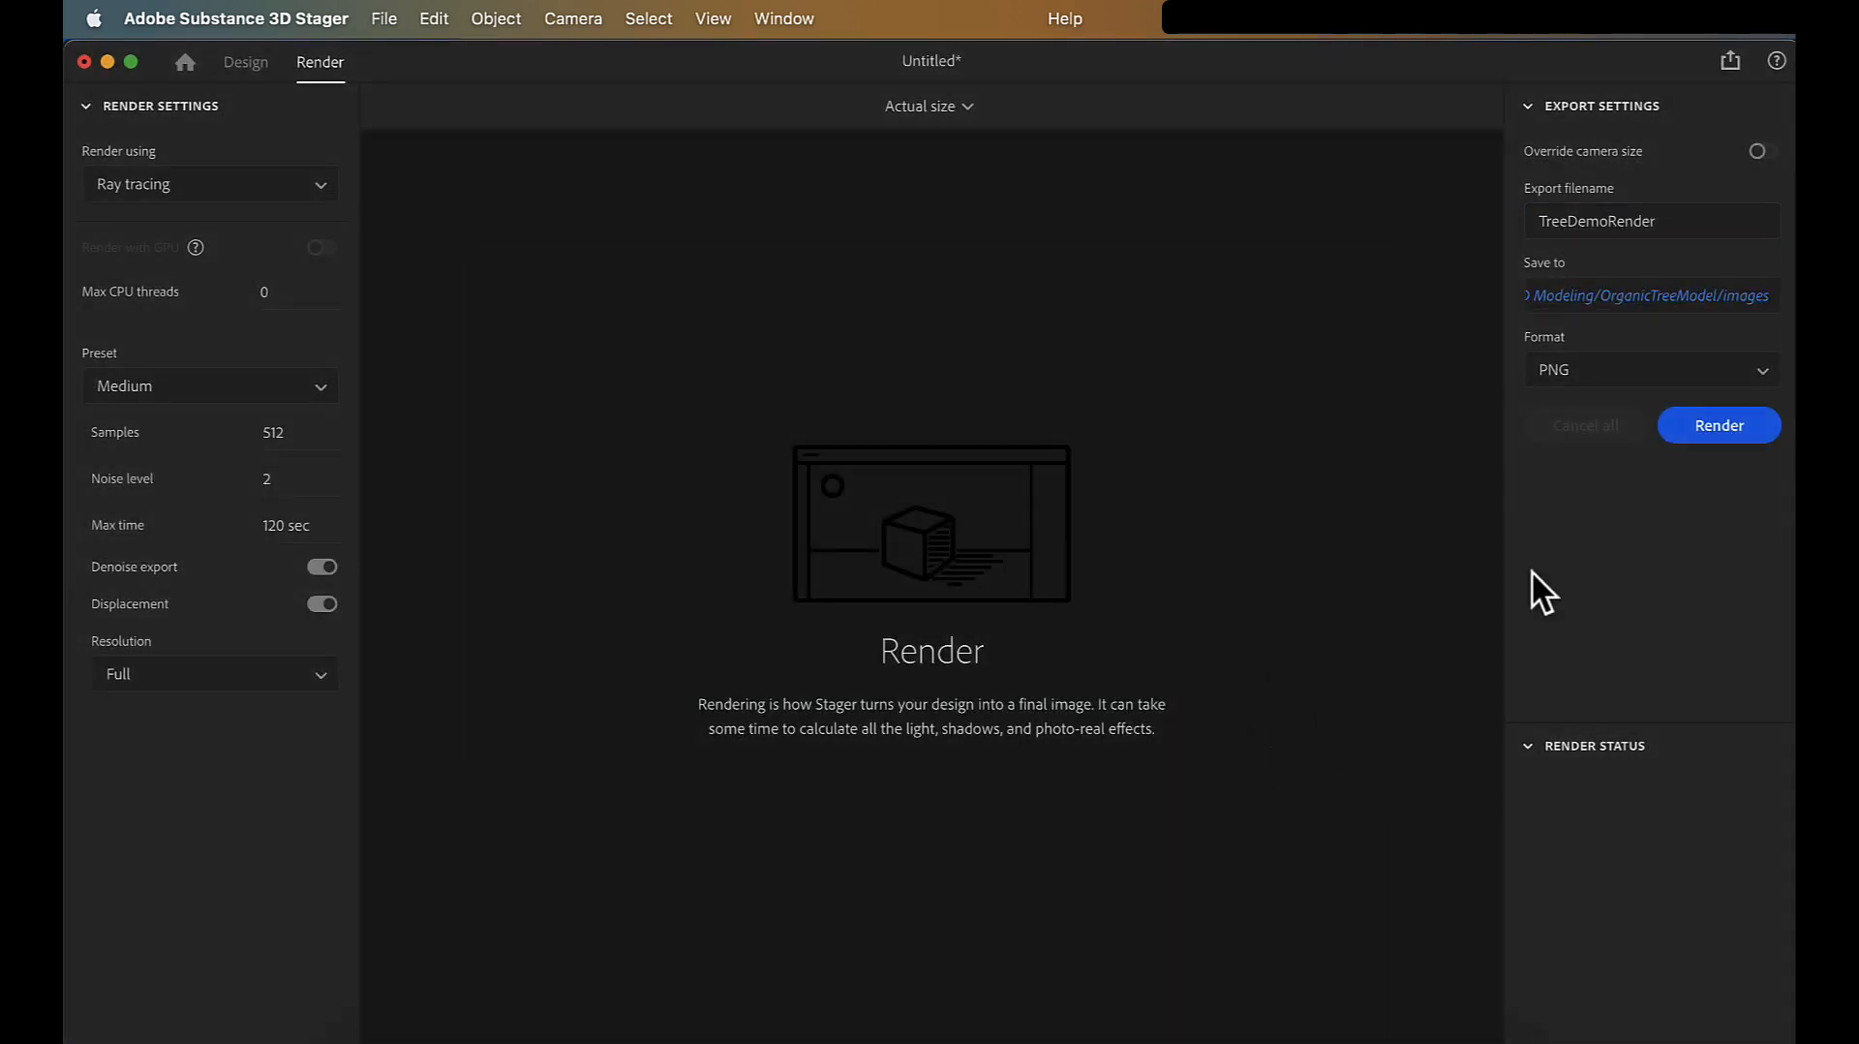
- Check the export format options, keep PNG, and render the scene
click(1667, 369)
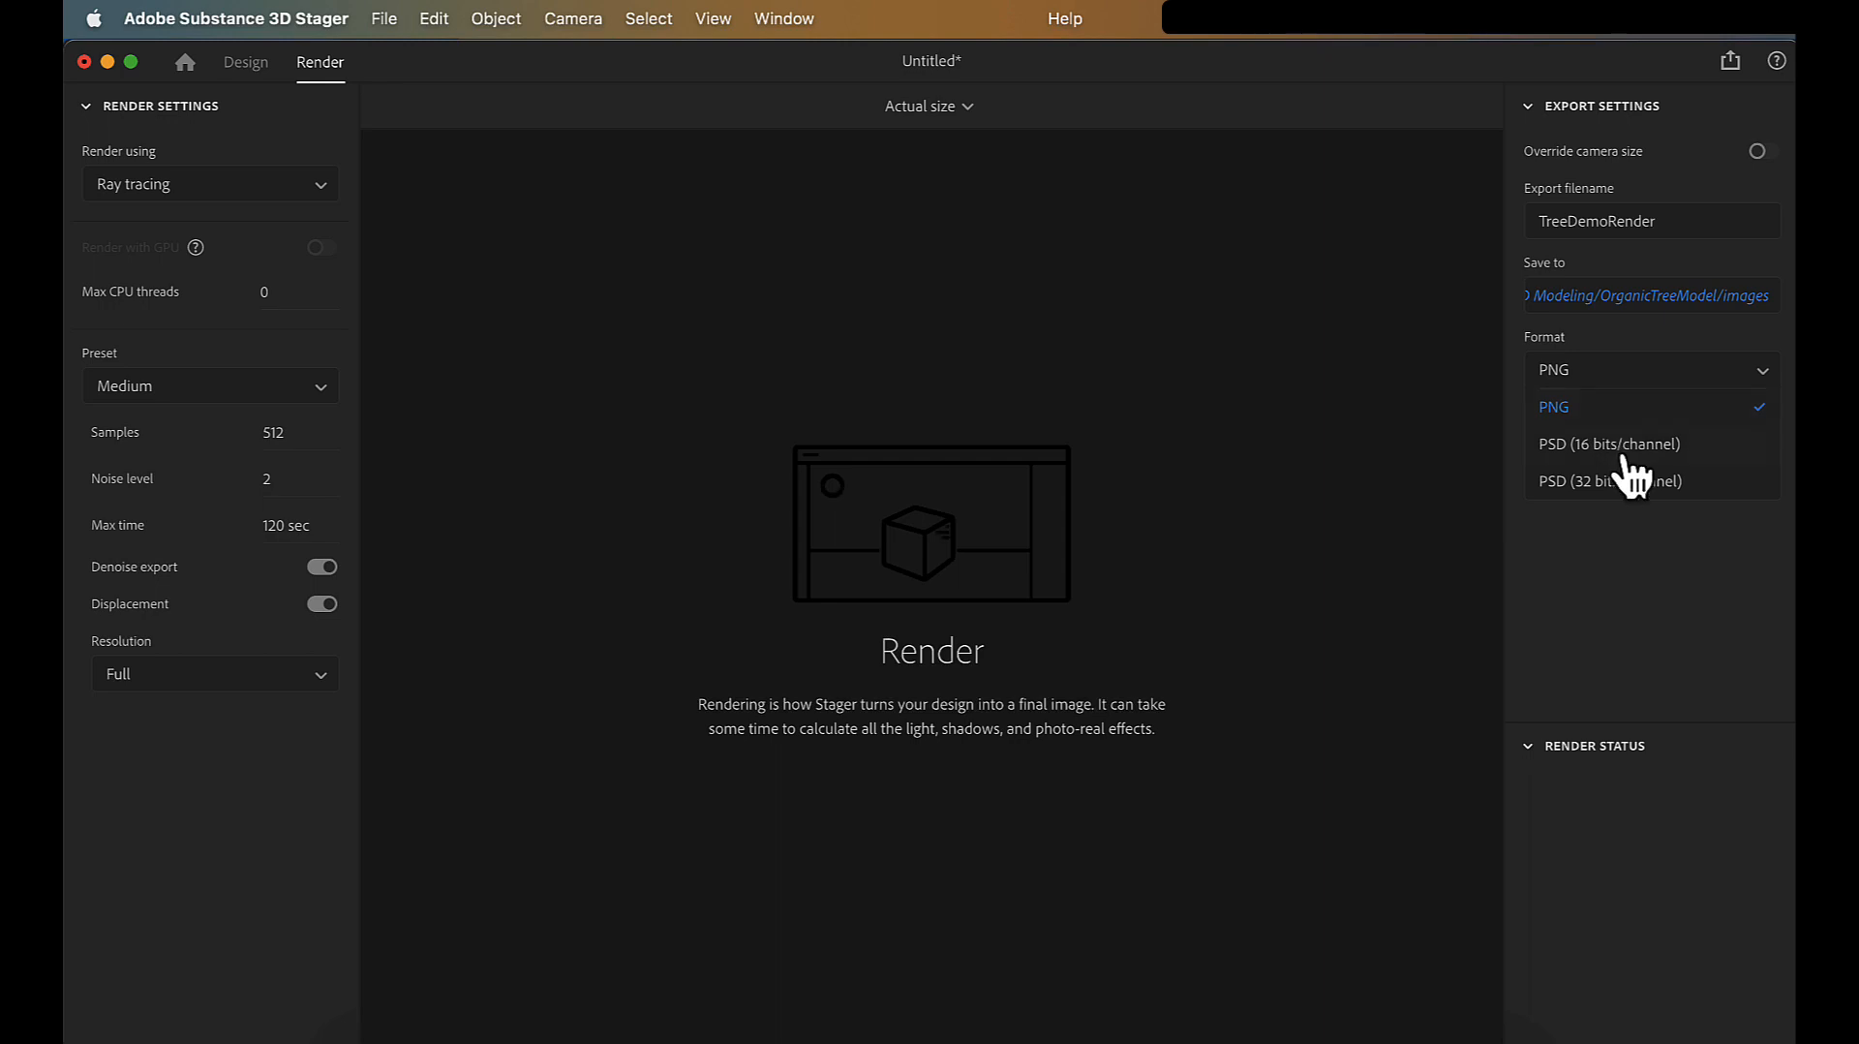
click(1687, 596)
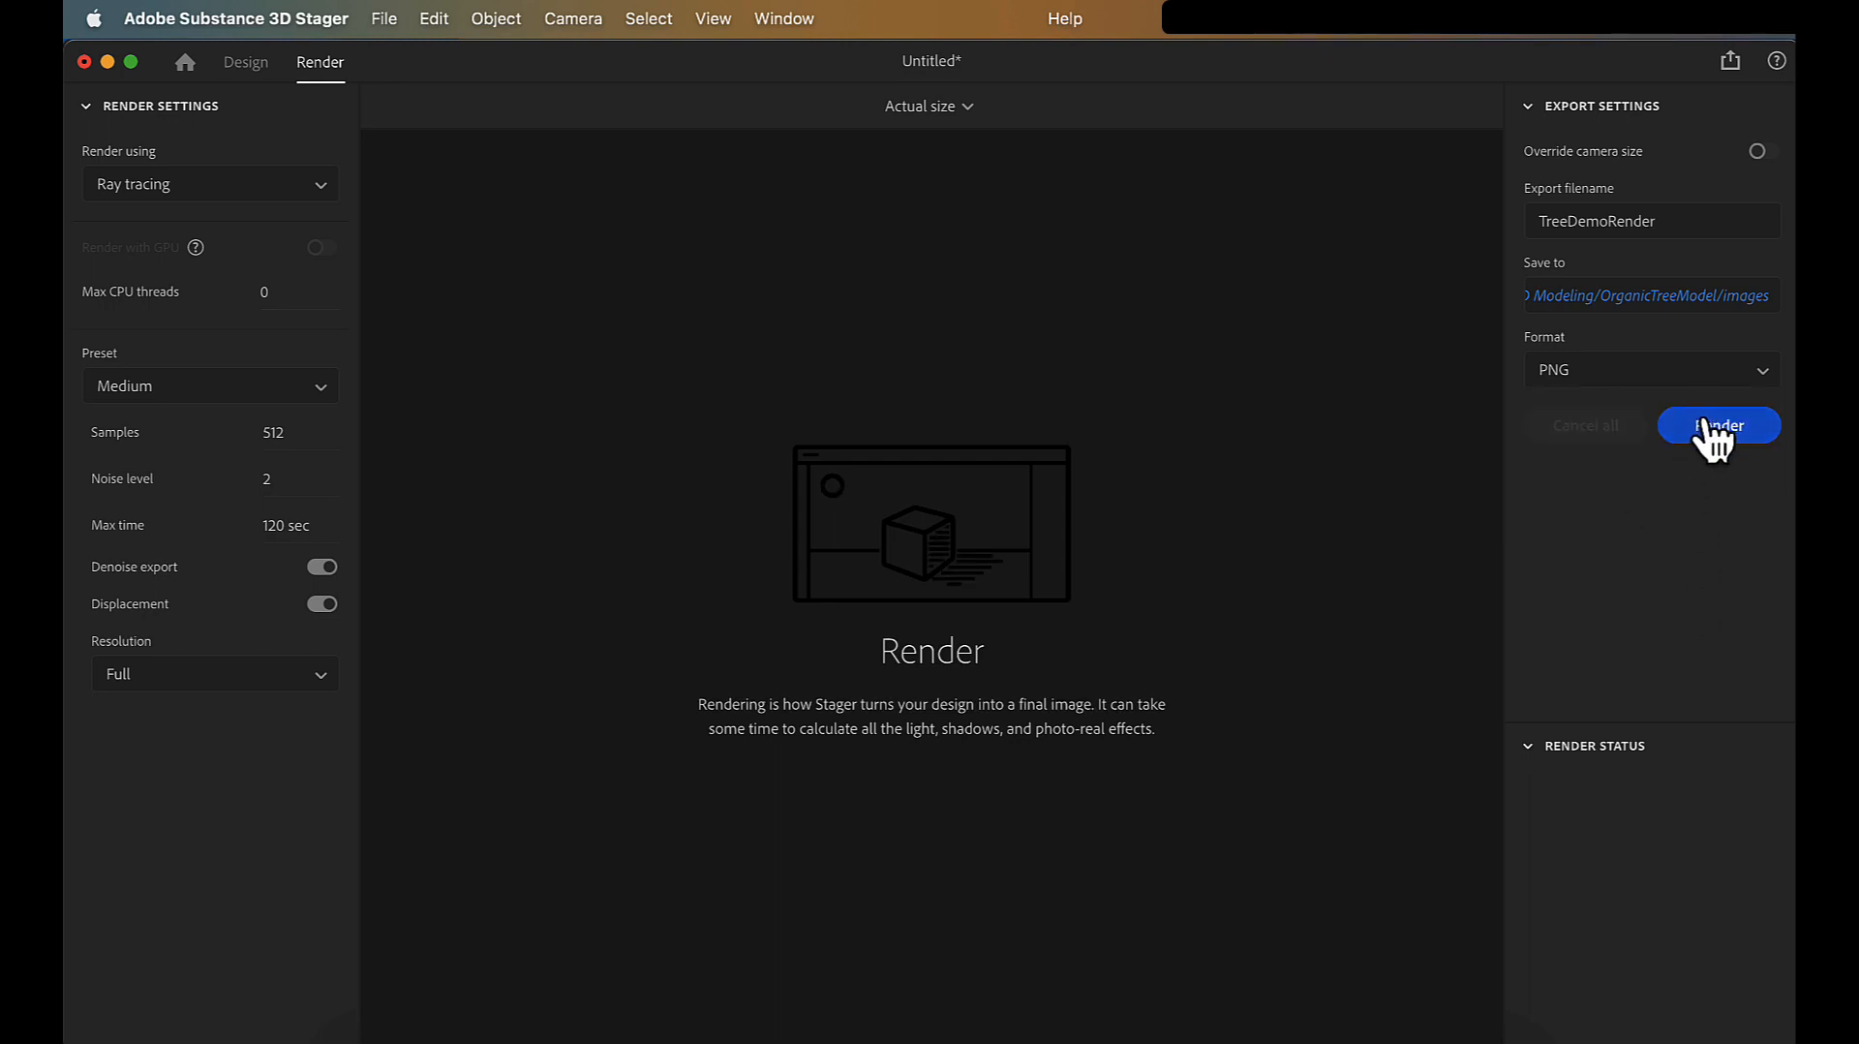
click(1701, 432)
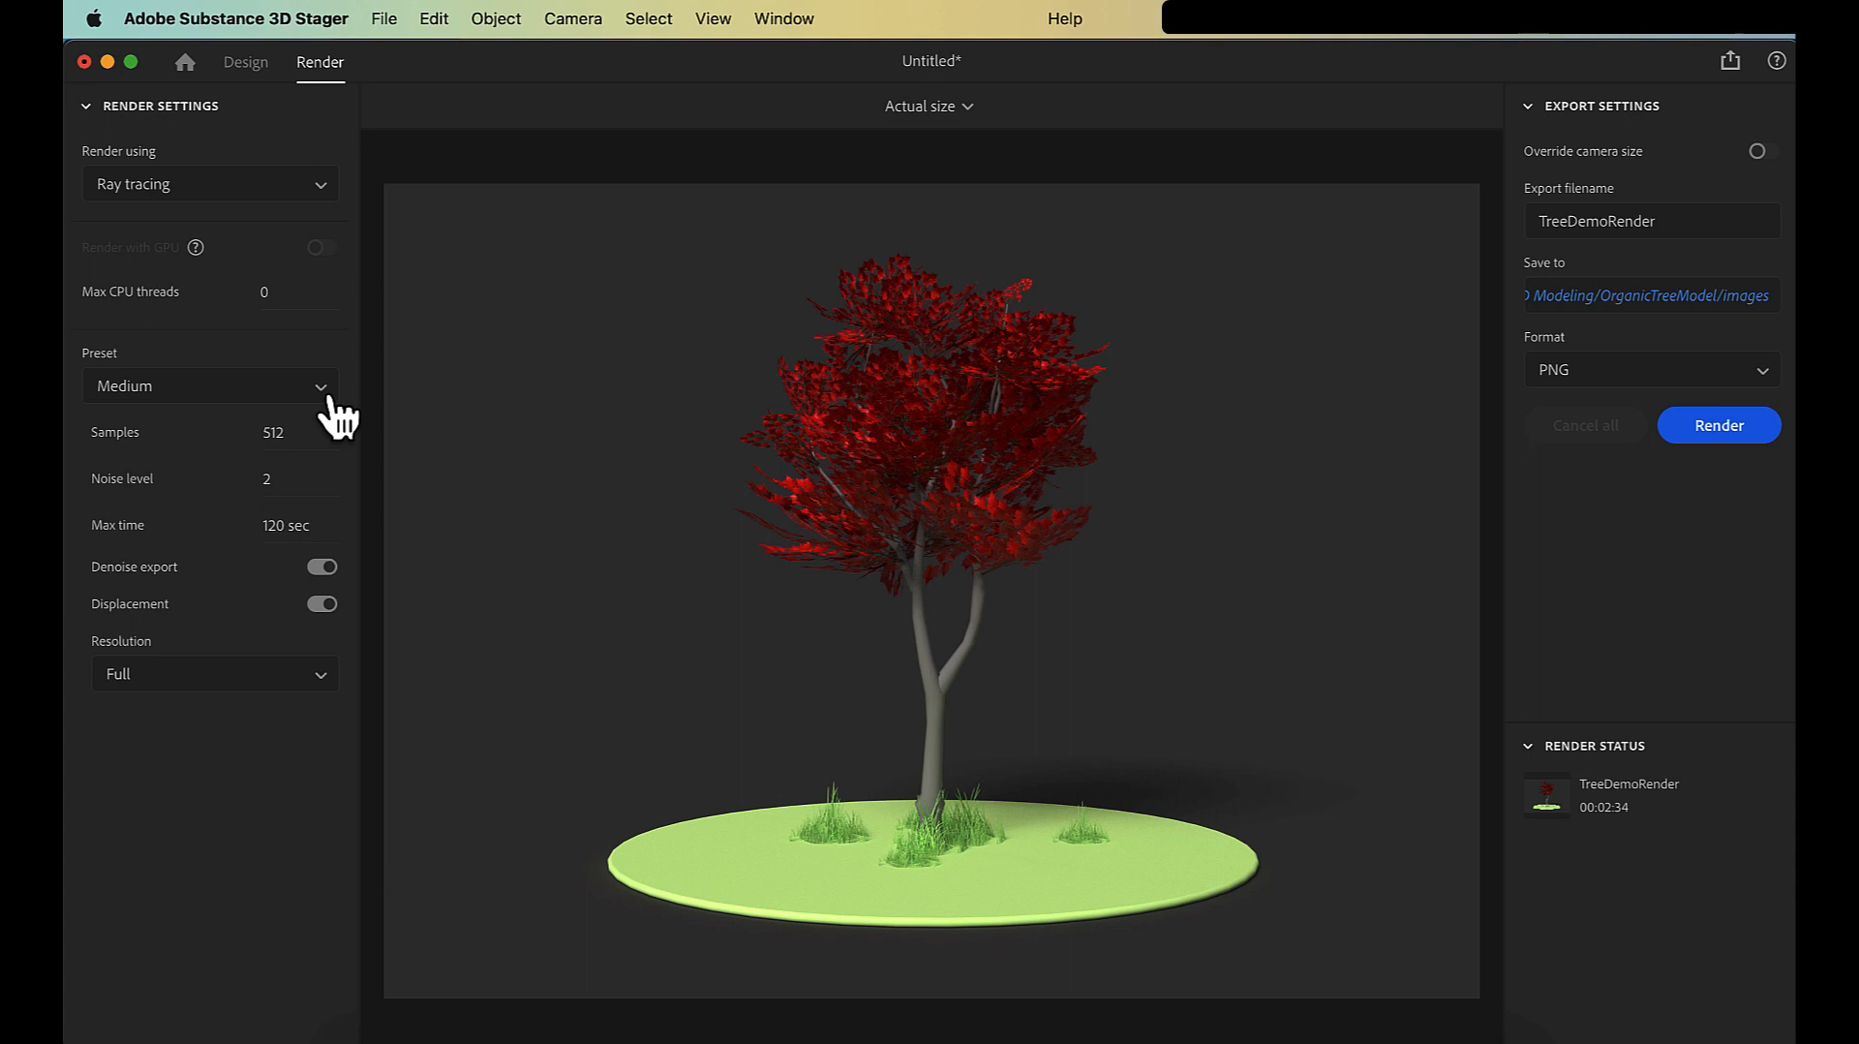
- Compare the finished render with the scene in the design workspace
click(247, 64)
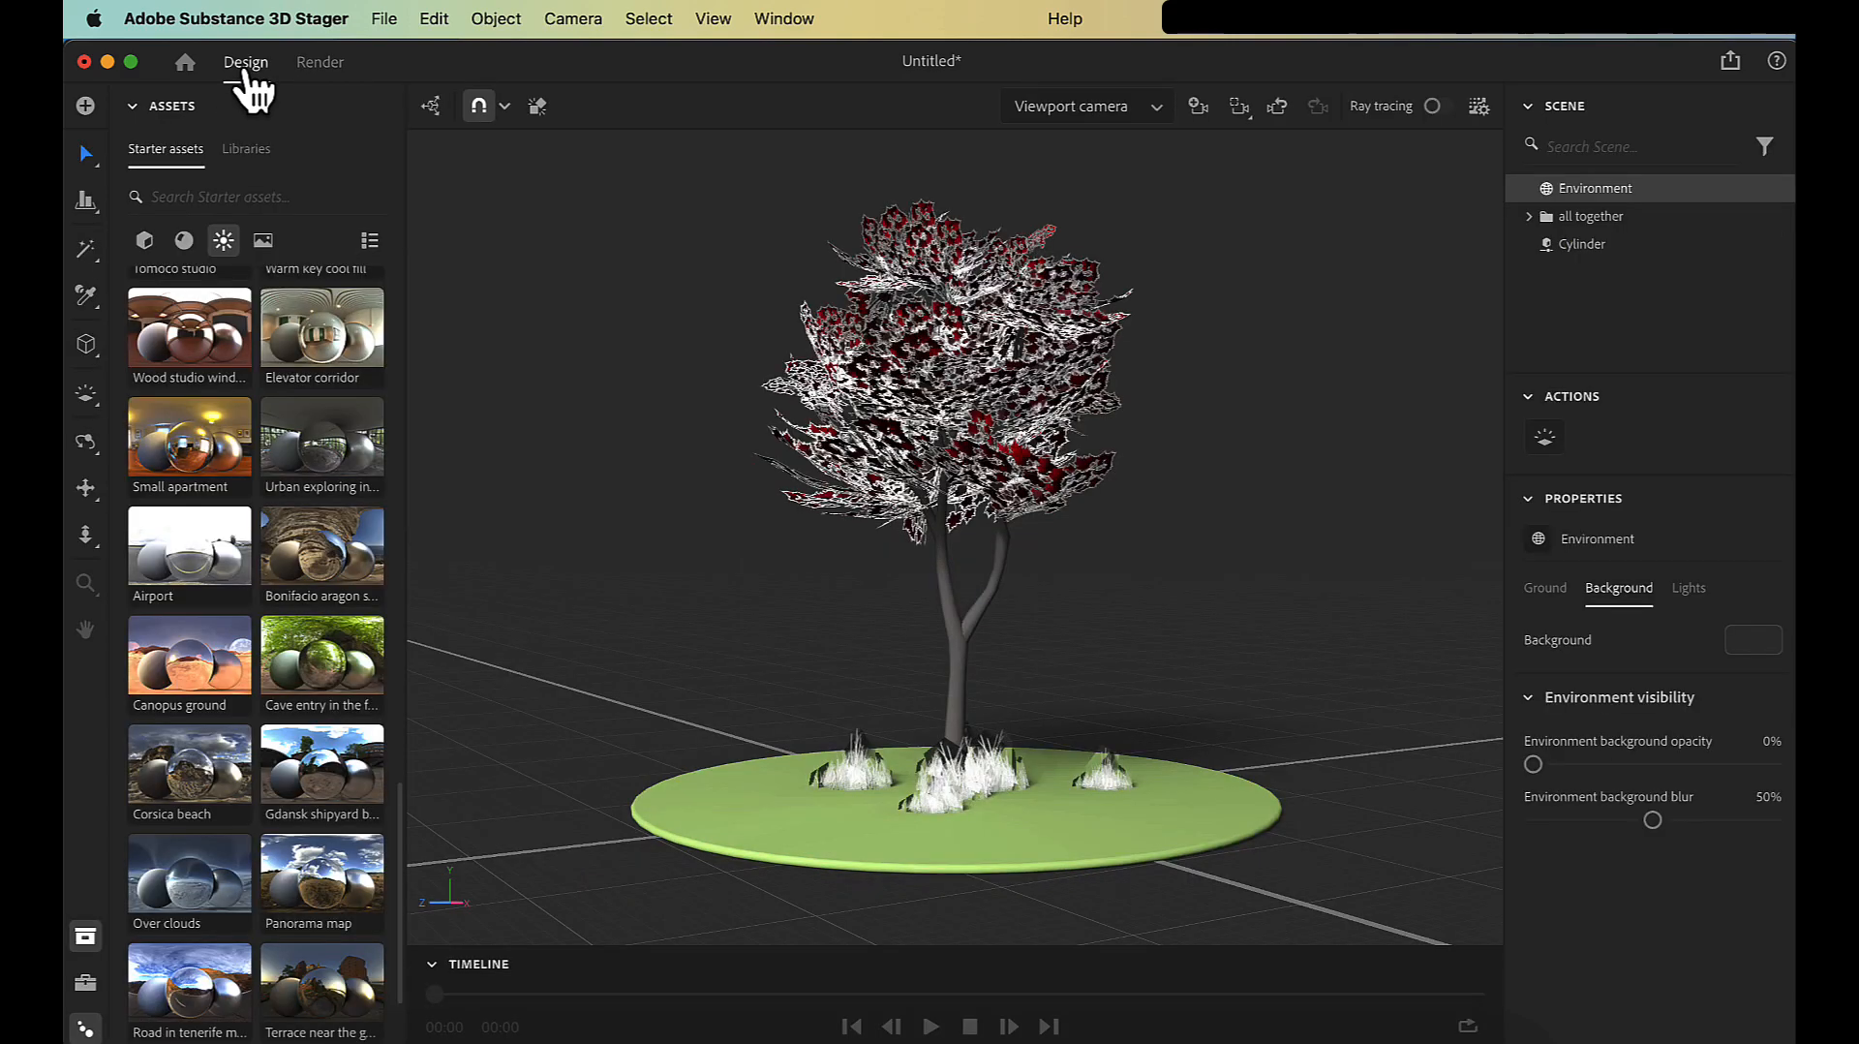
click(322, 64)
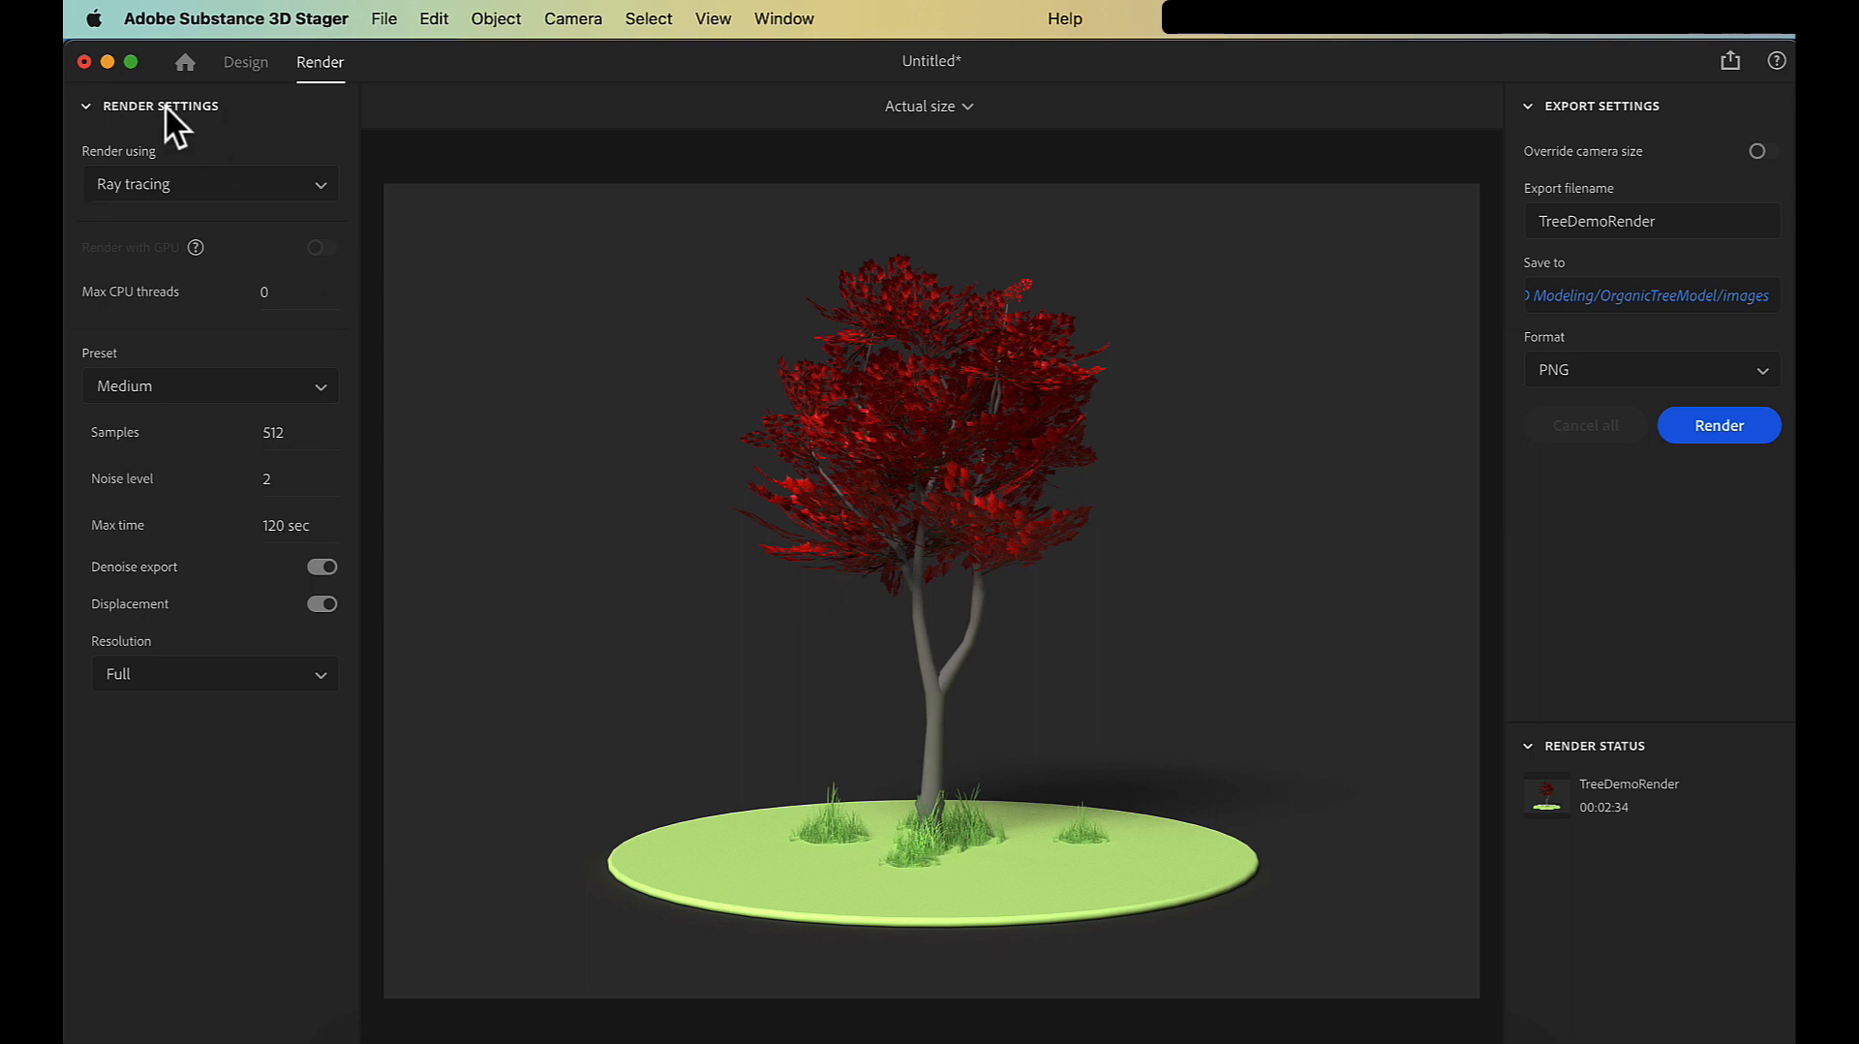
click(245, 64)
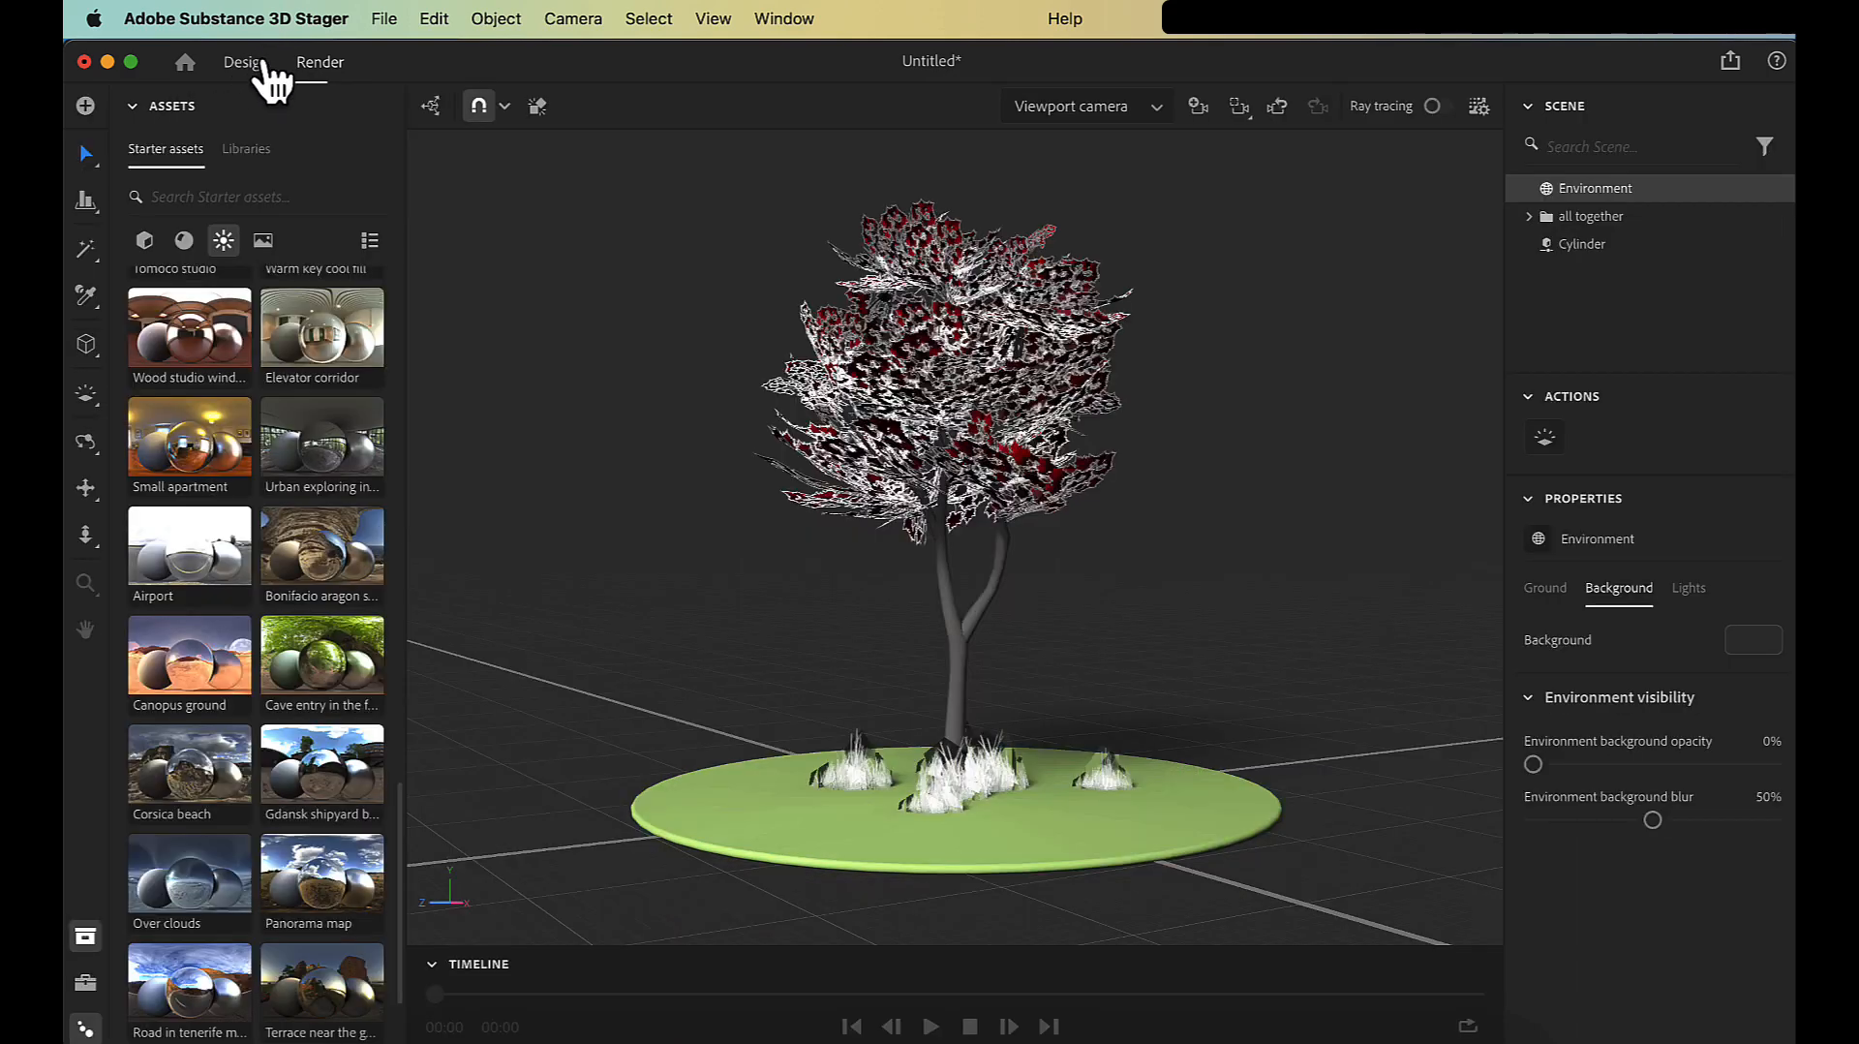
- Save the scene as DemoStager in the OrganicTreeModel folder
click(382, 20)
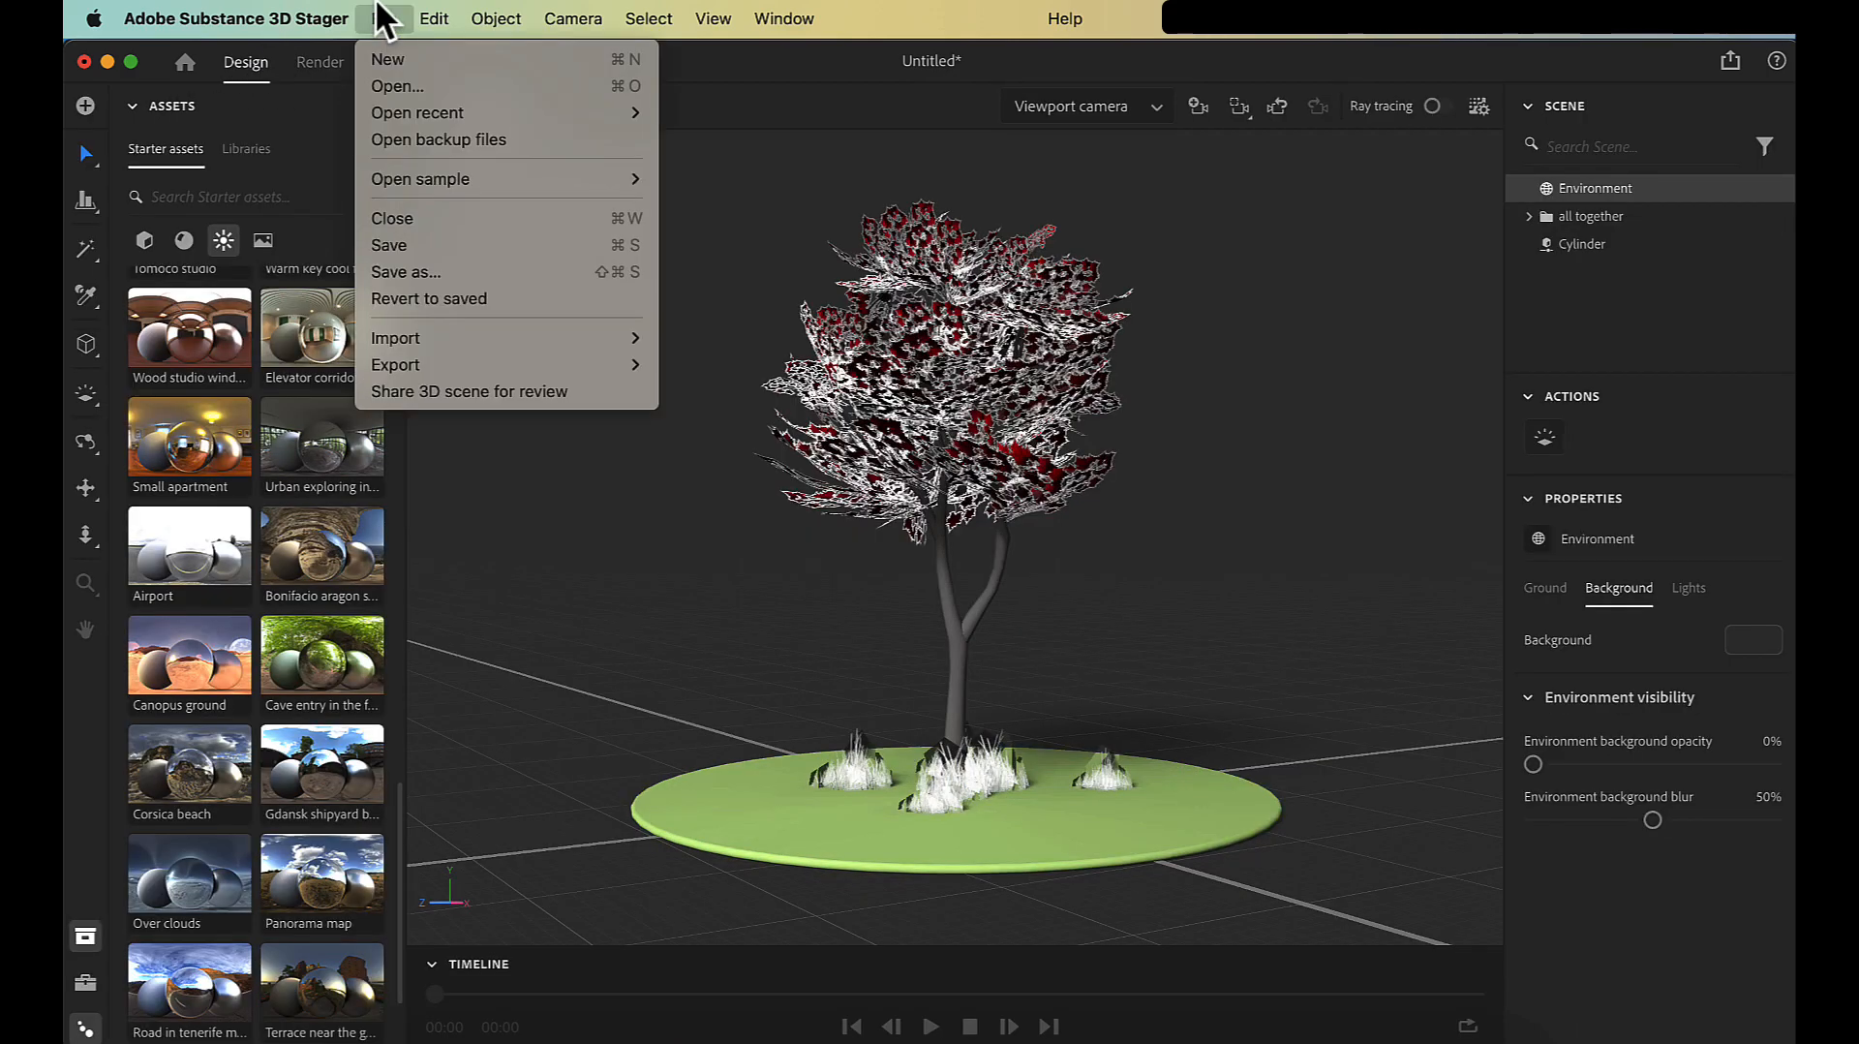
click(426, 242)
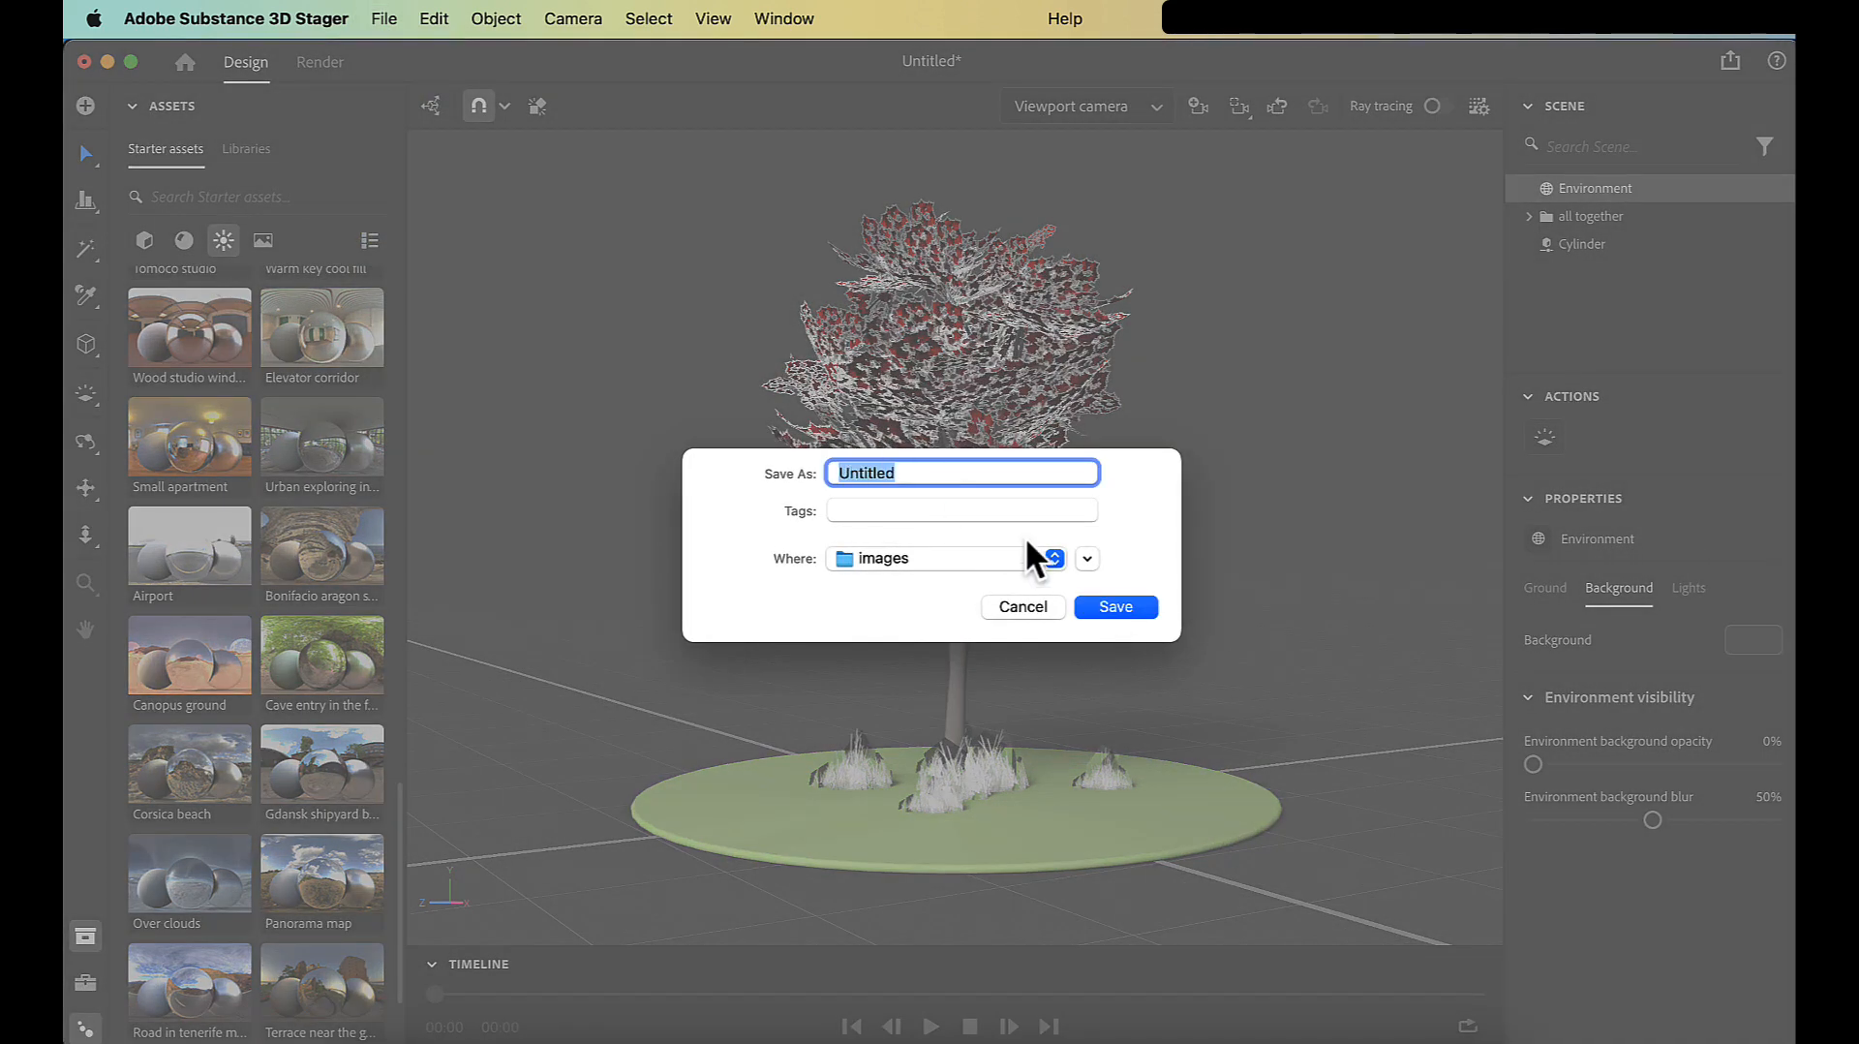
click(1050, 554)
click(1040, 579)
text(S)
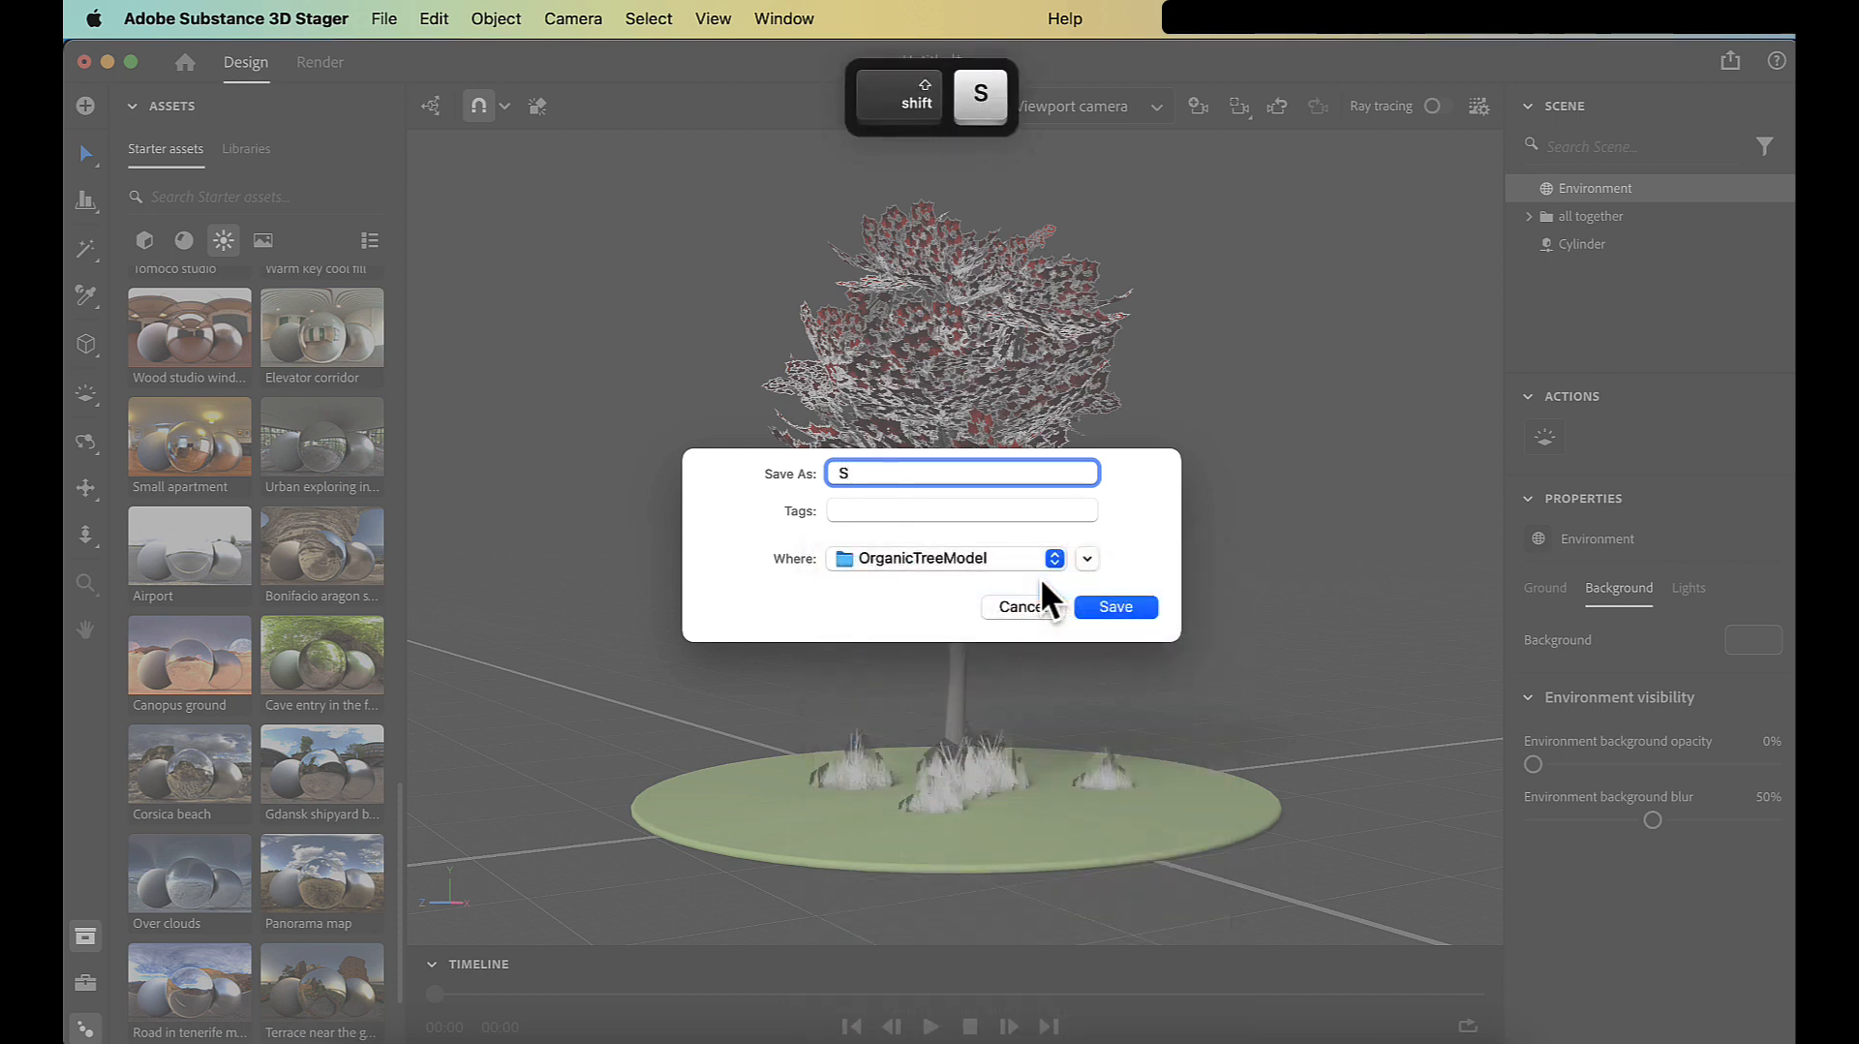
key(BackSpace)
text(Demo)
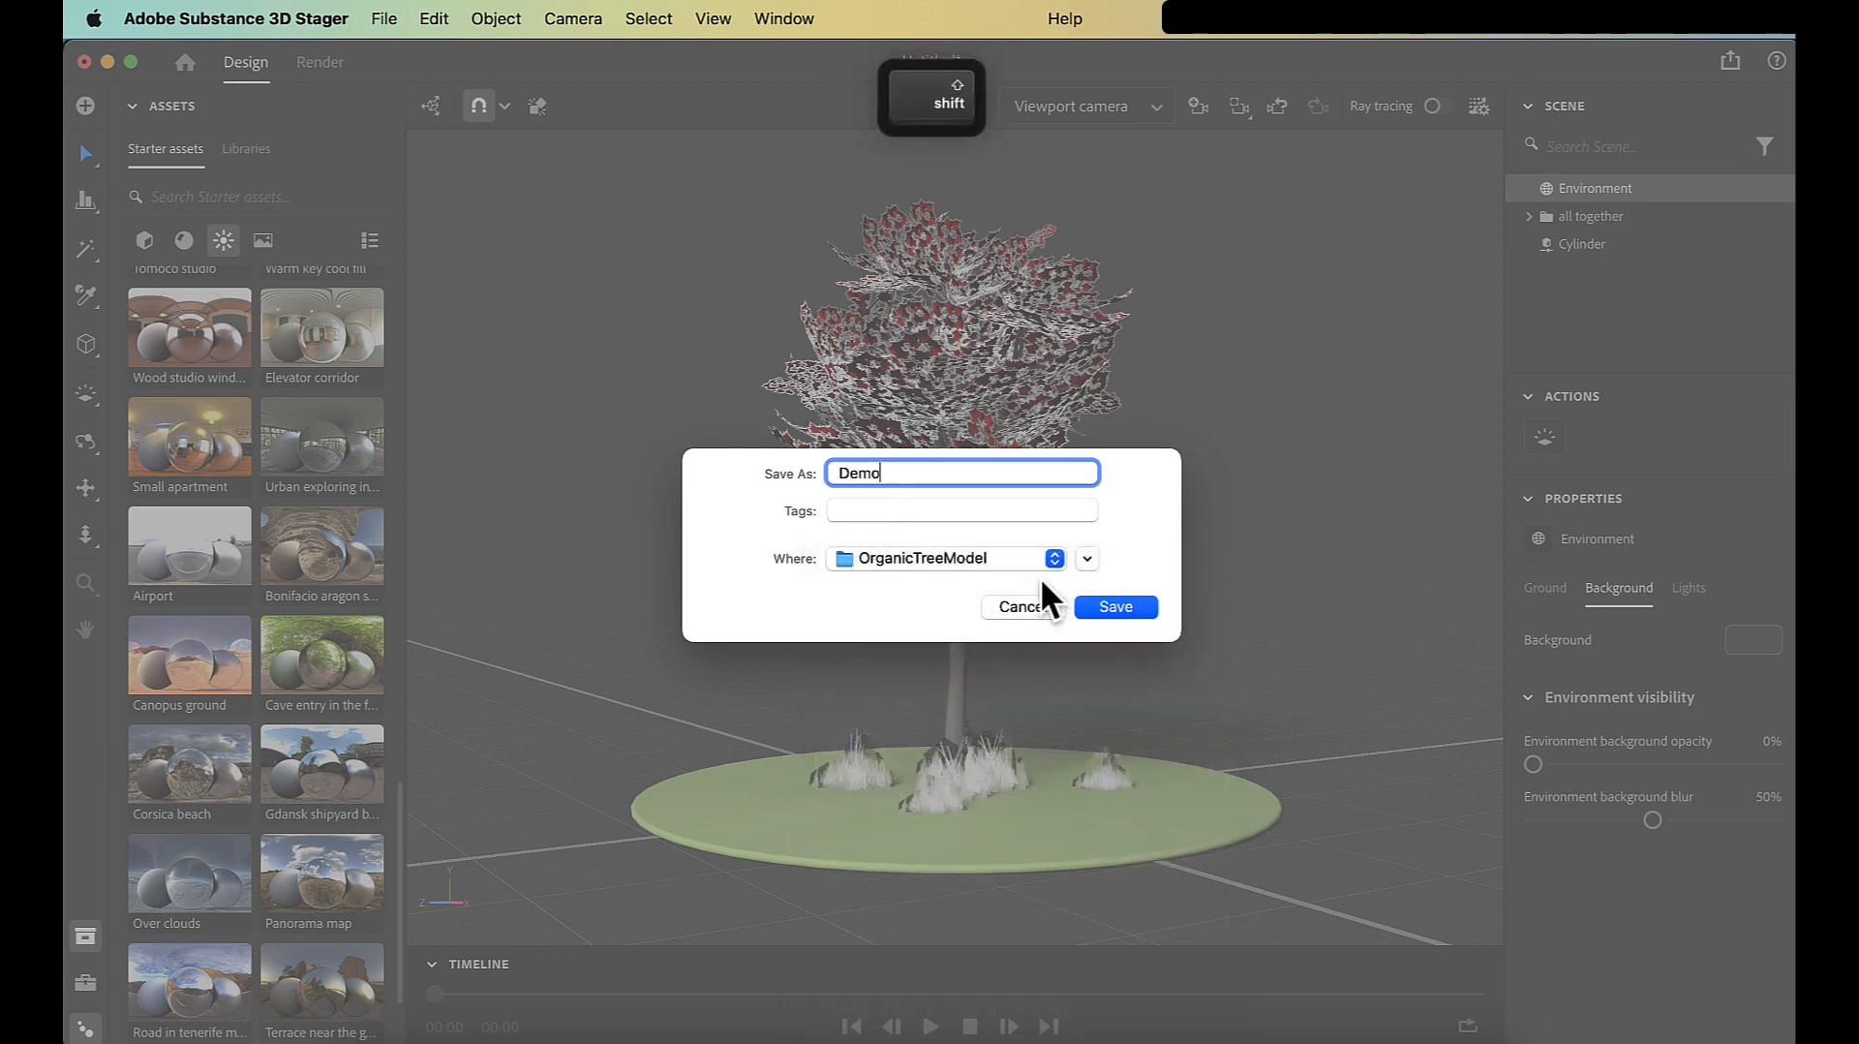
text(Stager)
key(Return)
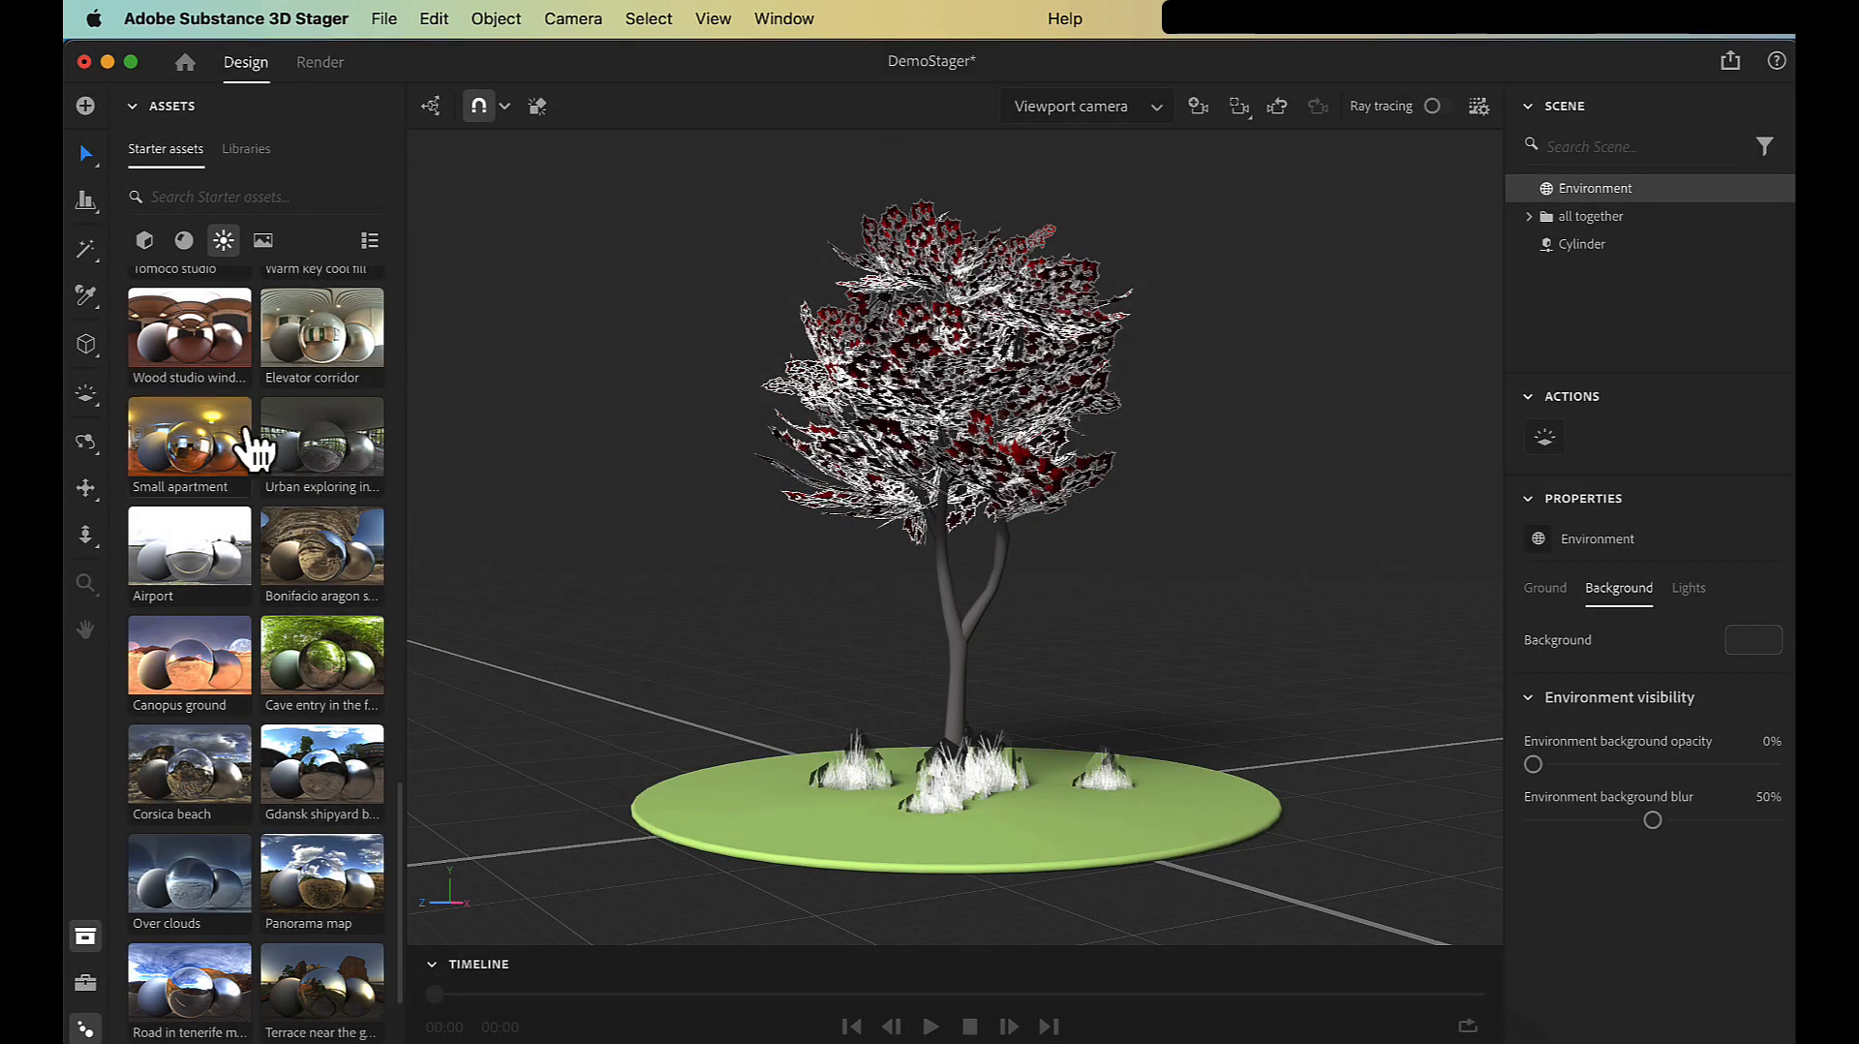
- Apply the Sand Stone Strata starter material to the tree trunk
click(184, 240)
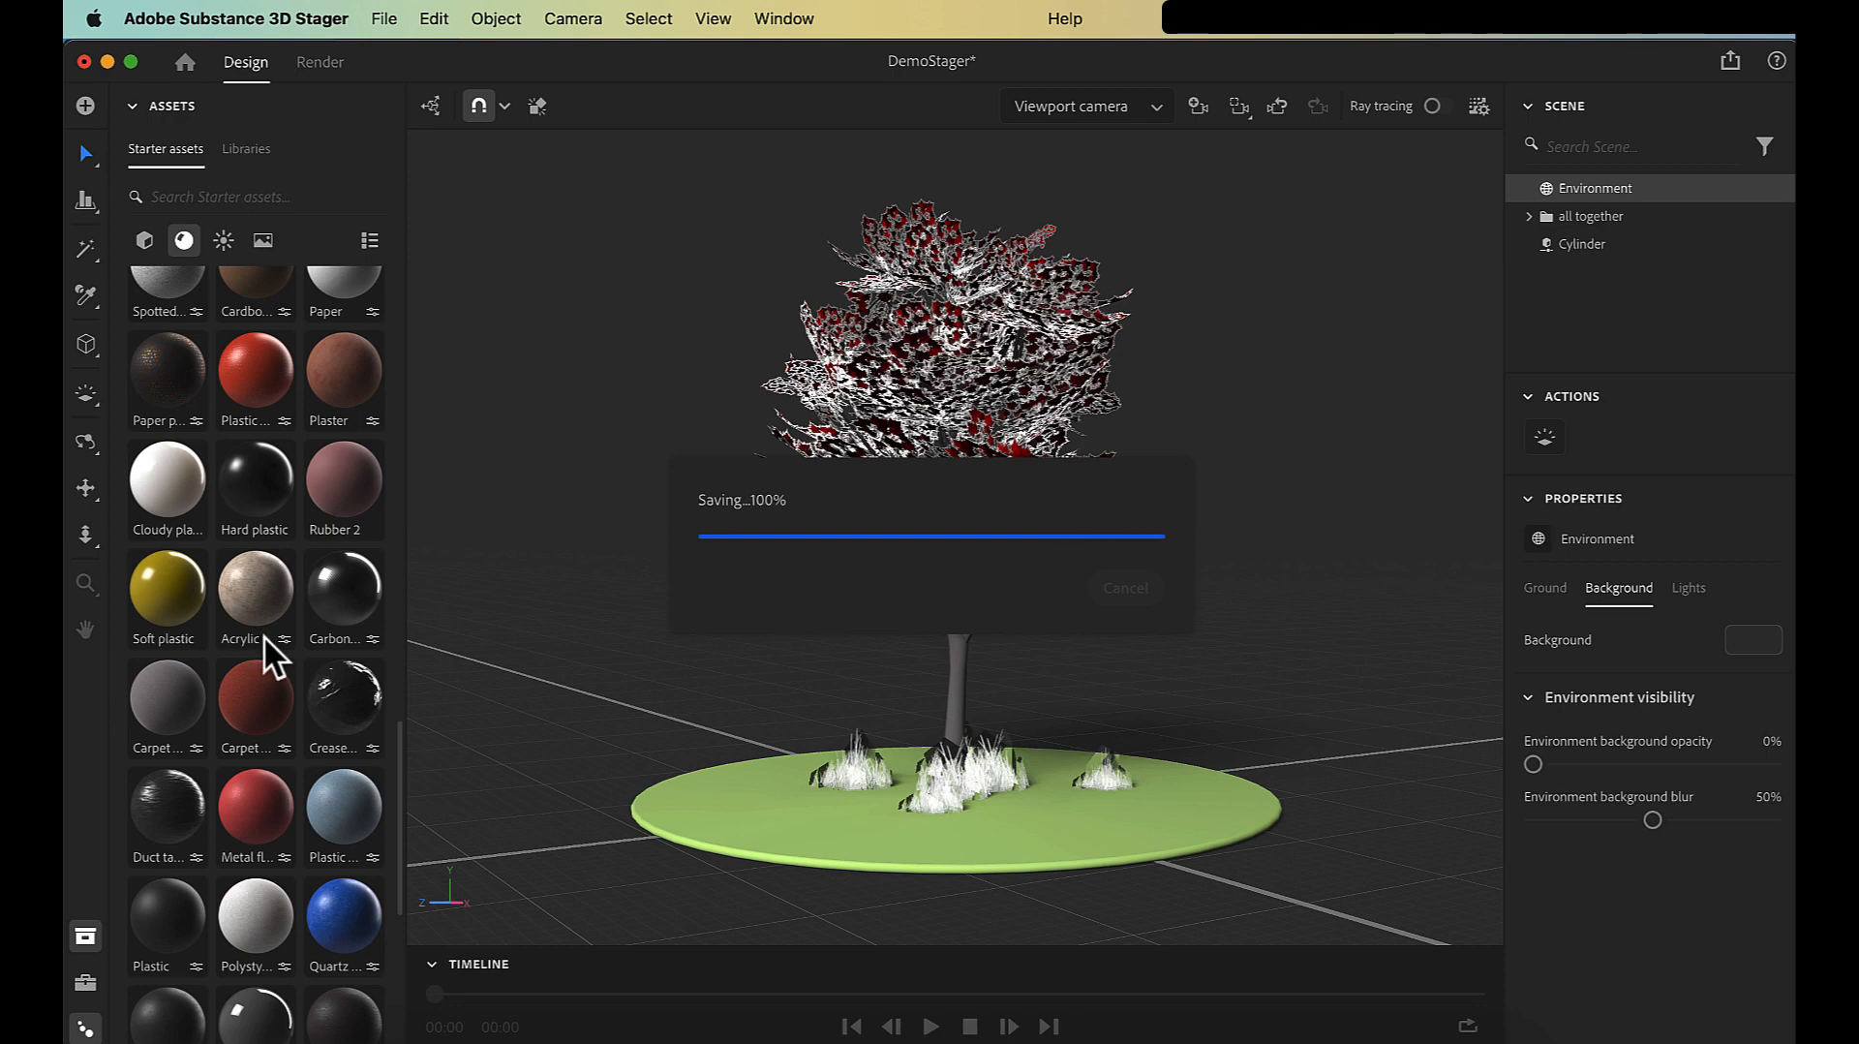
scroll(272, 661, down, 5)
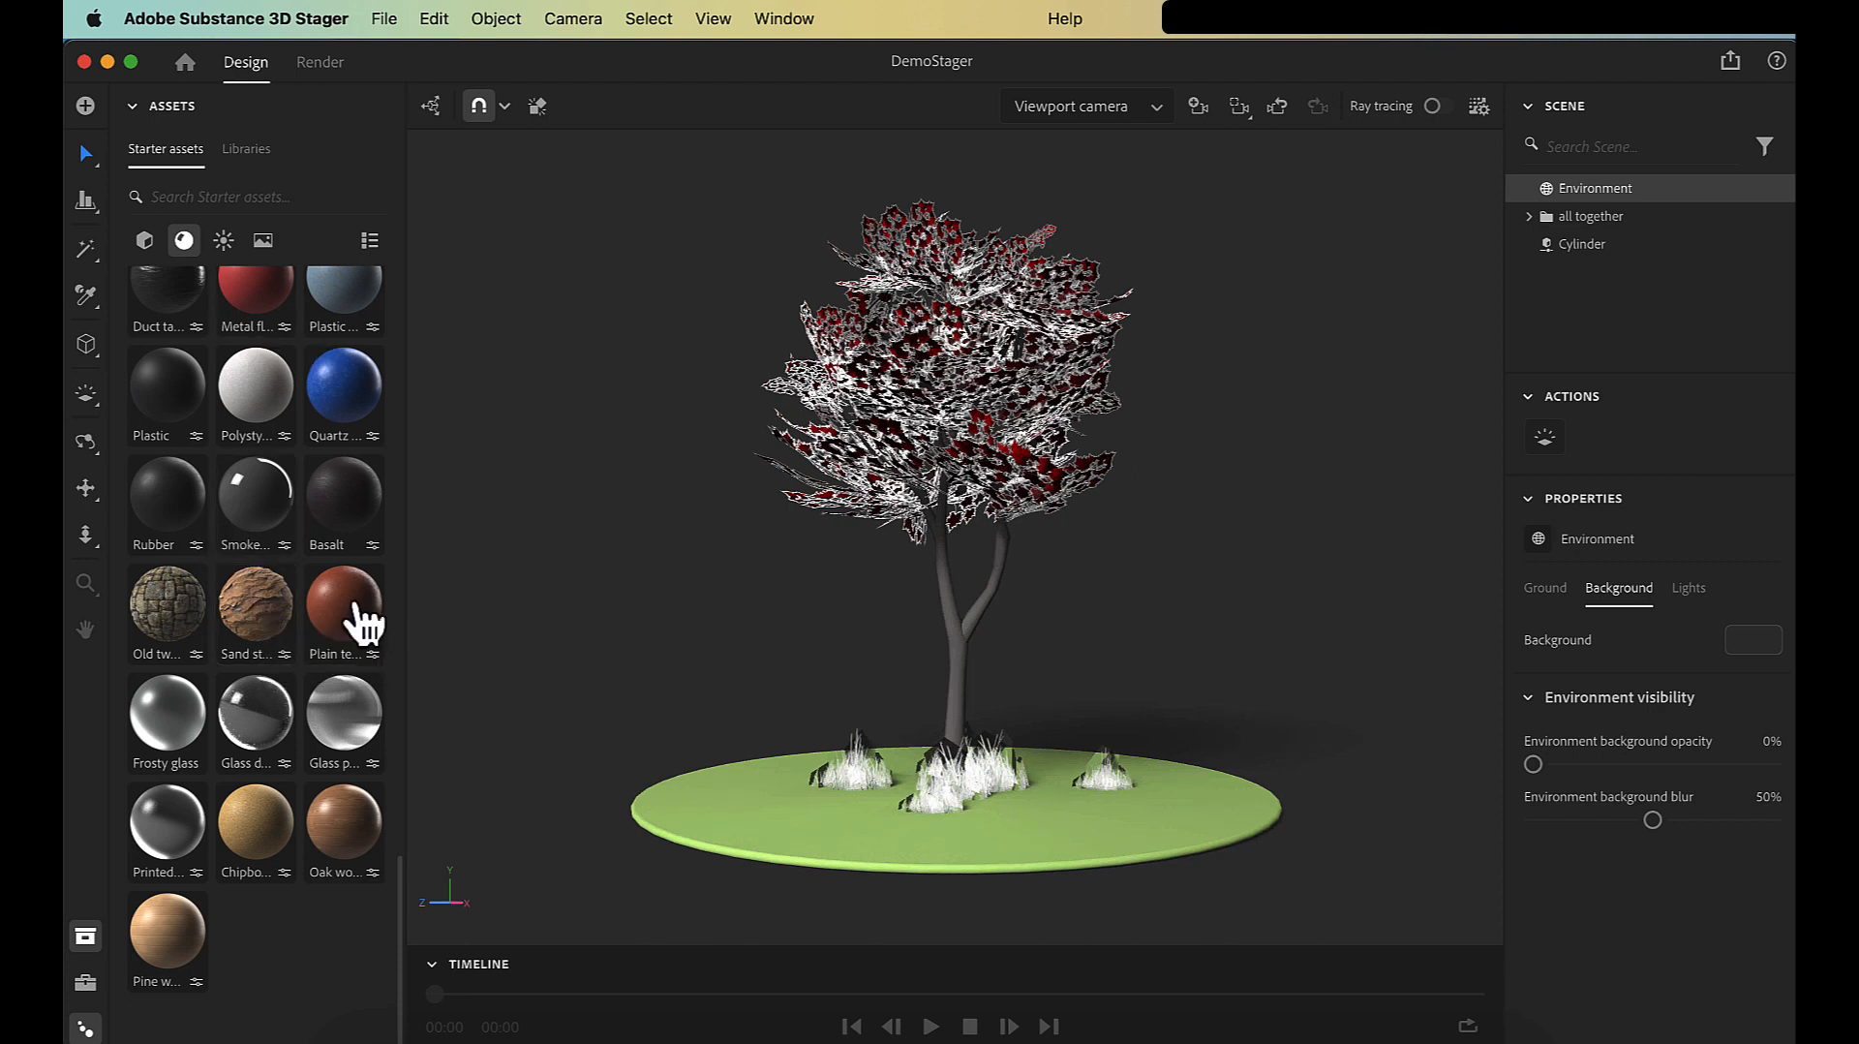
drag(259, 609, 960, 658)
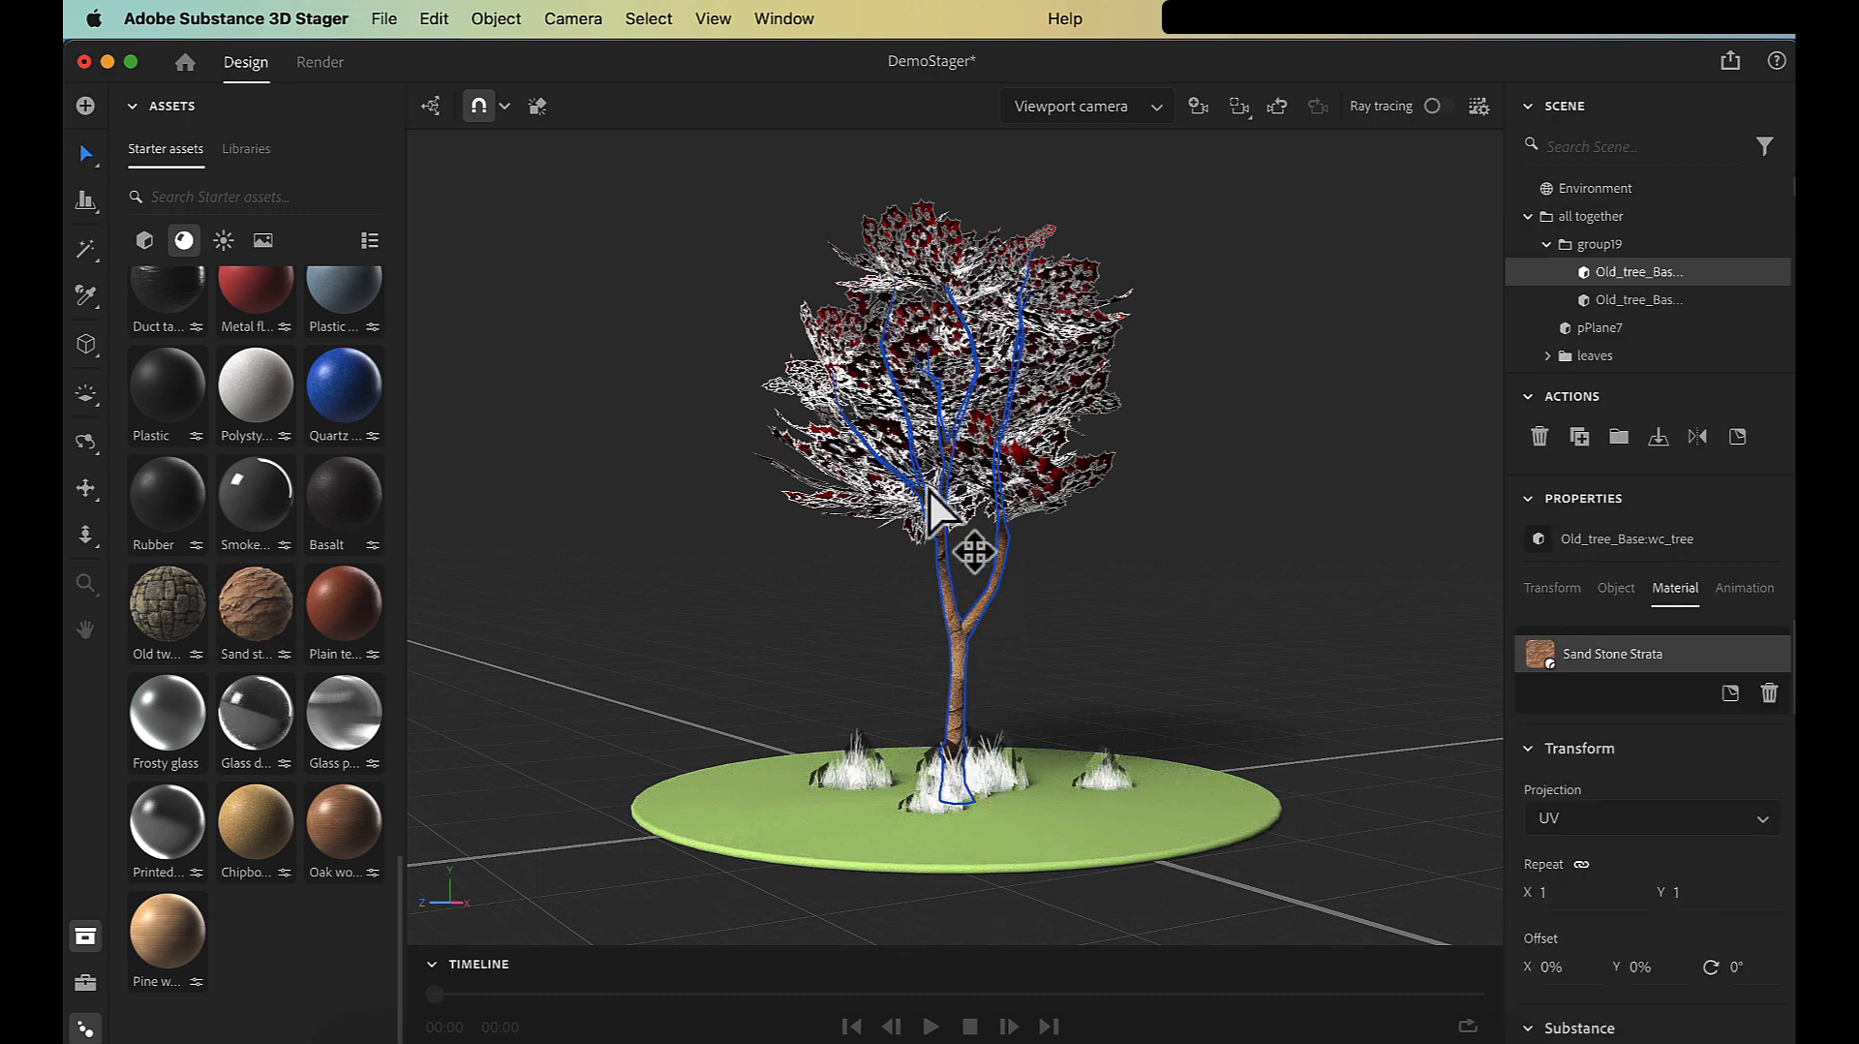
scroll(1646, 816, down, 3)
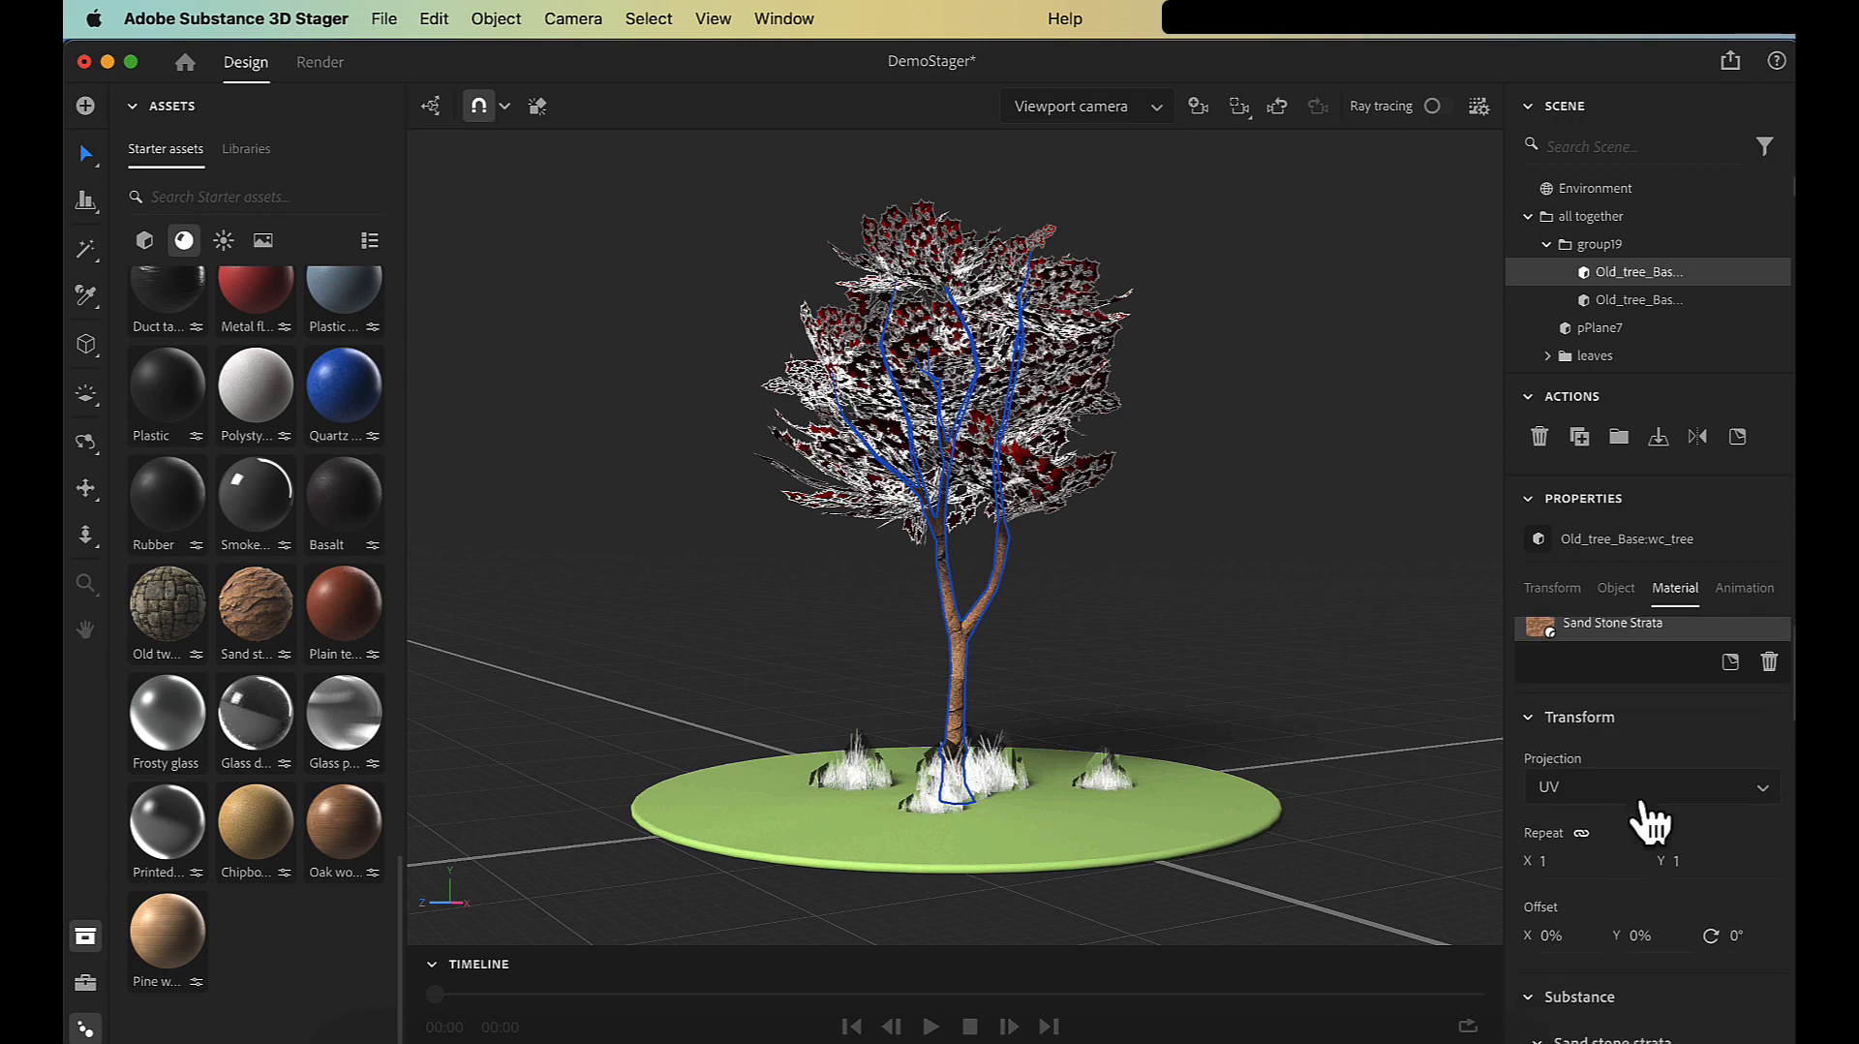
scroll(1568, 758, up, 3)
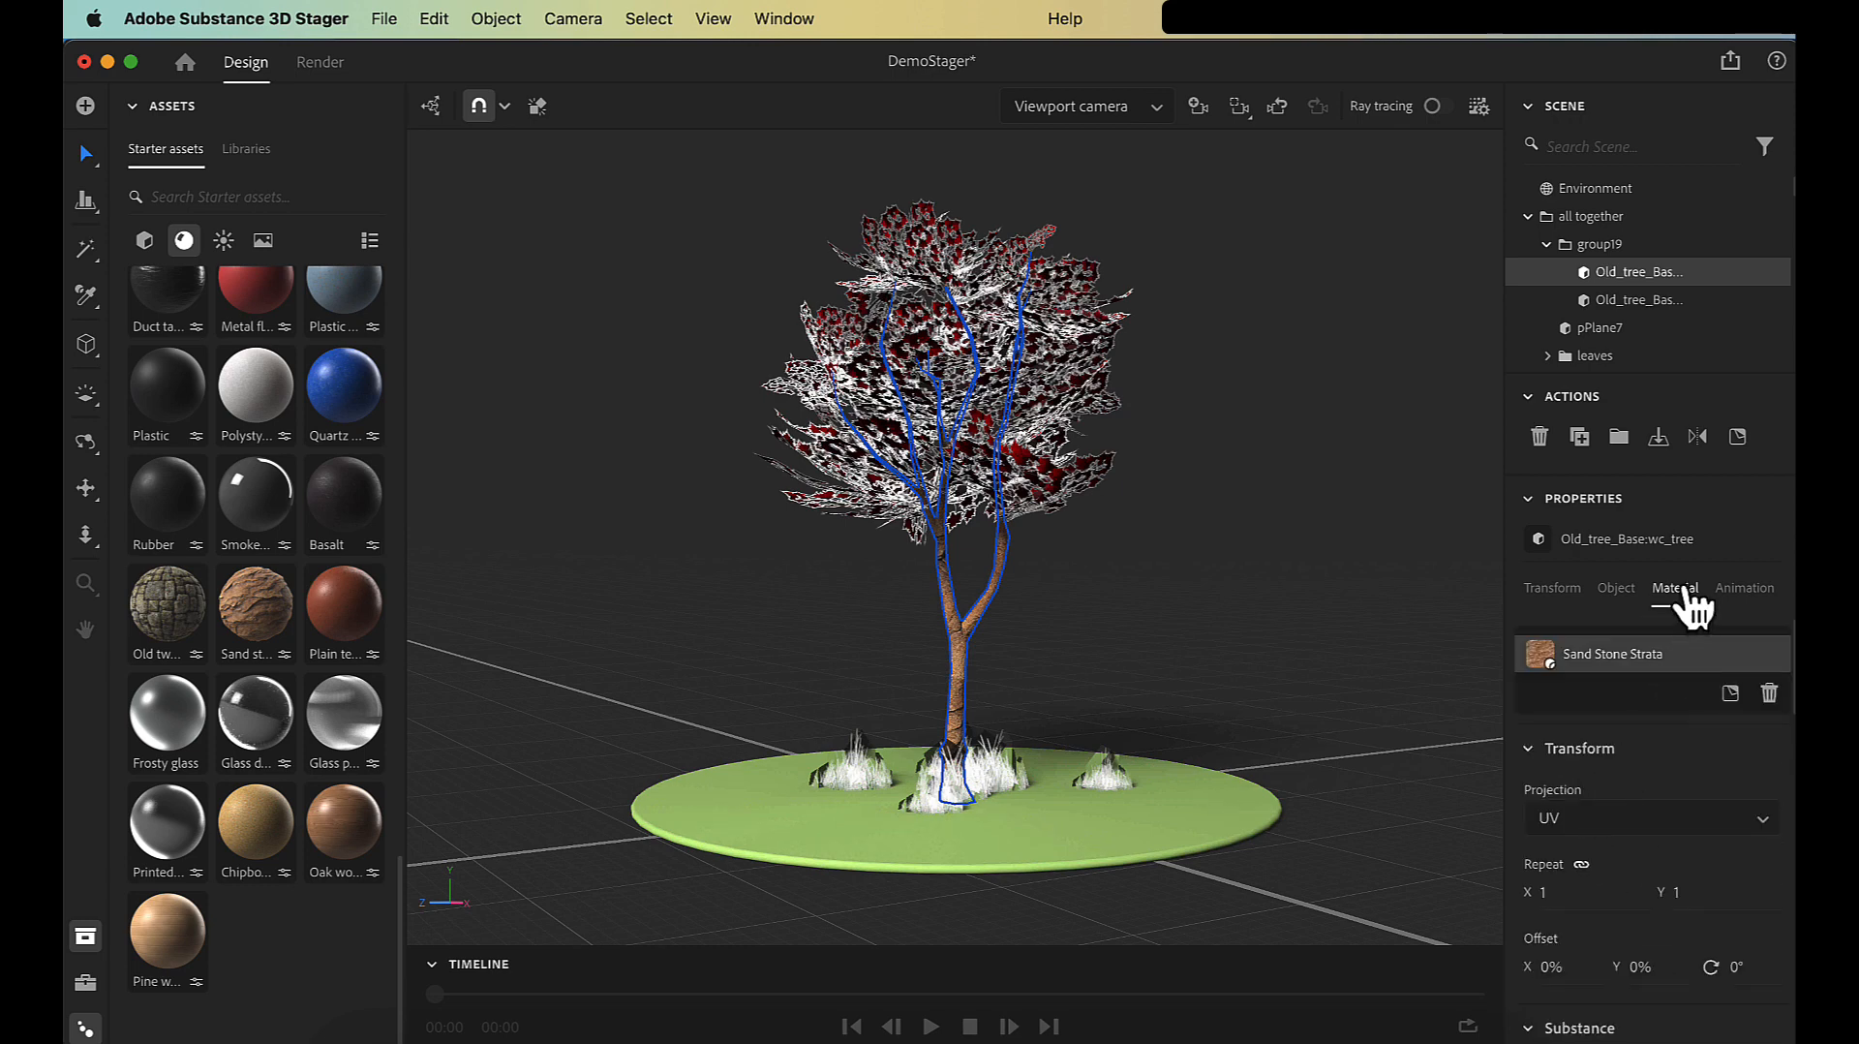
- Darken the trunk's sand stone material, setting Rock Color 1 to RGB 107, 81, 74 and Rock Color 2 to RGB 97, 64, 27
scroll(1632, 862, down, 4)
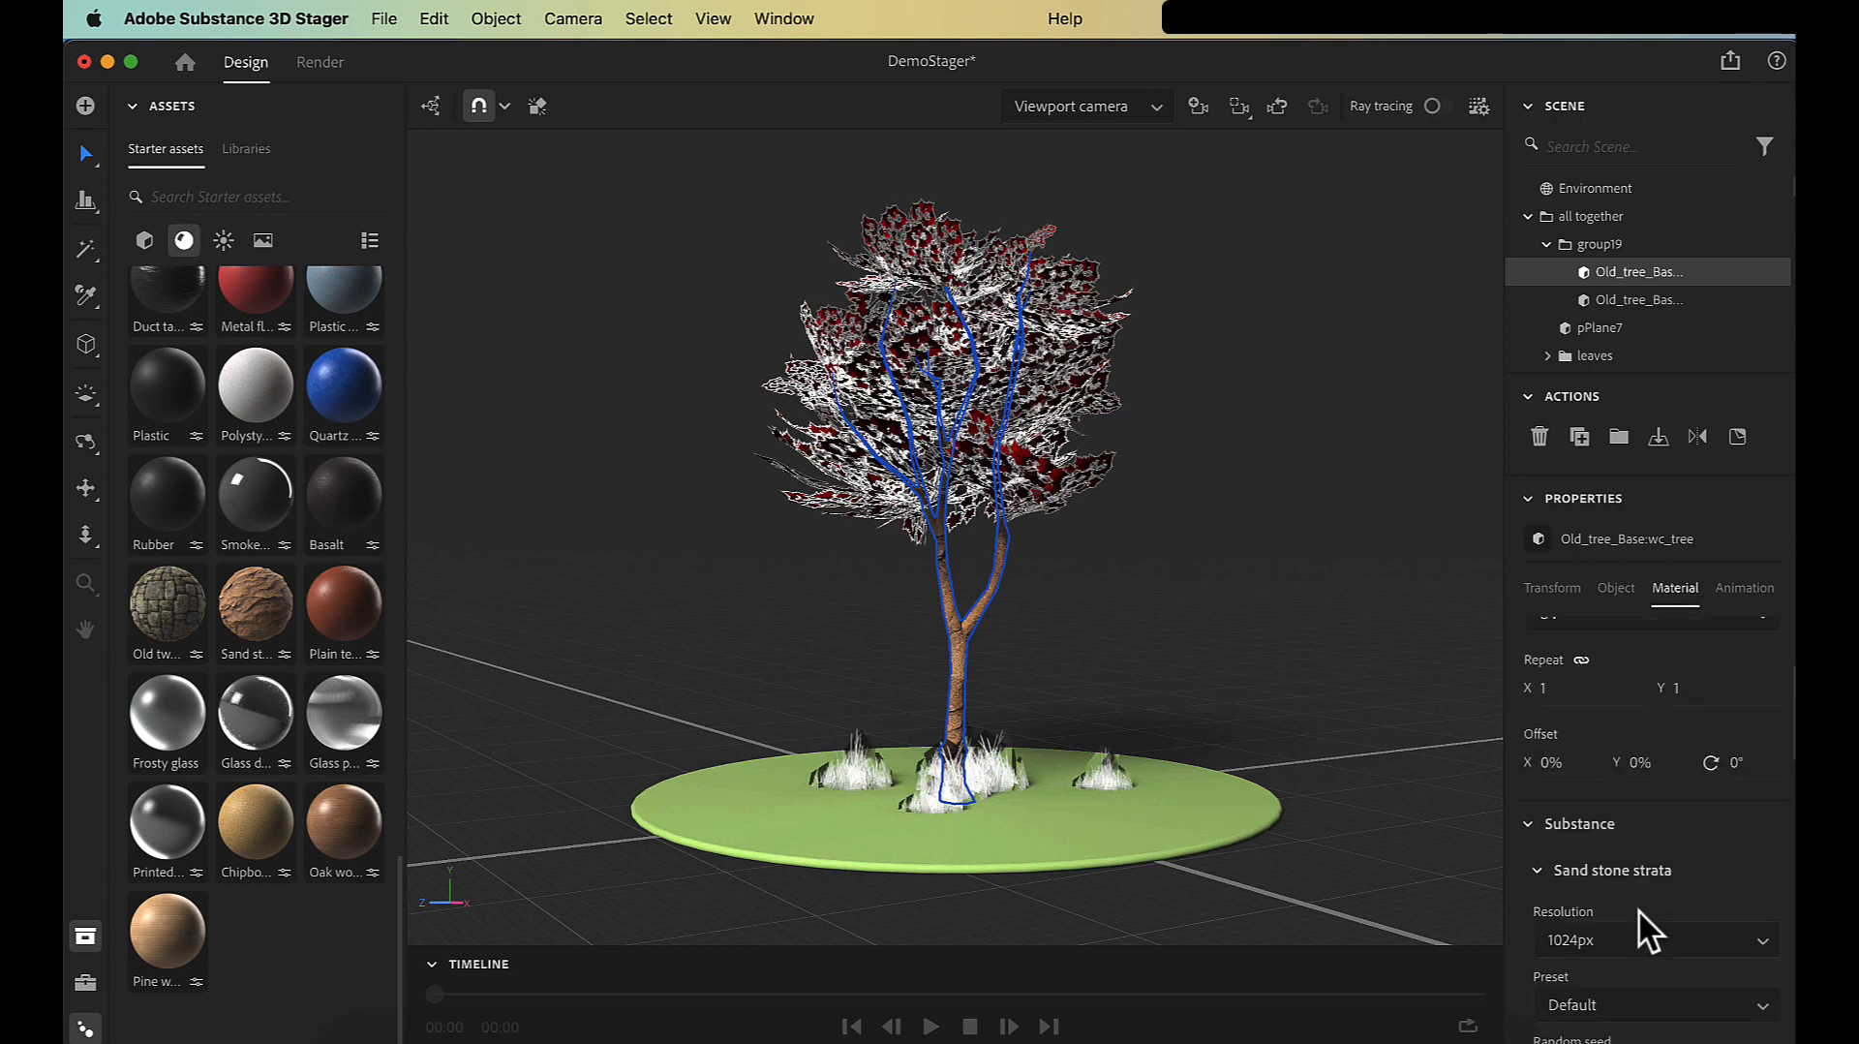
scroll(1651, 945, down, 4)
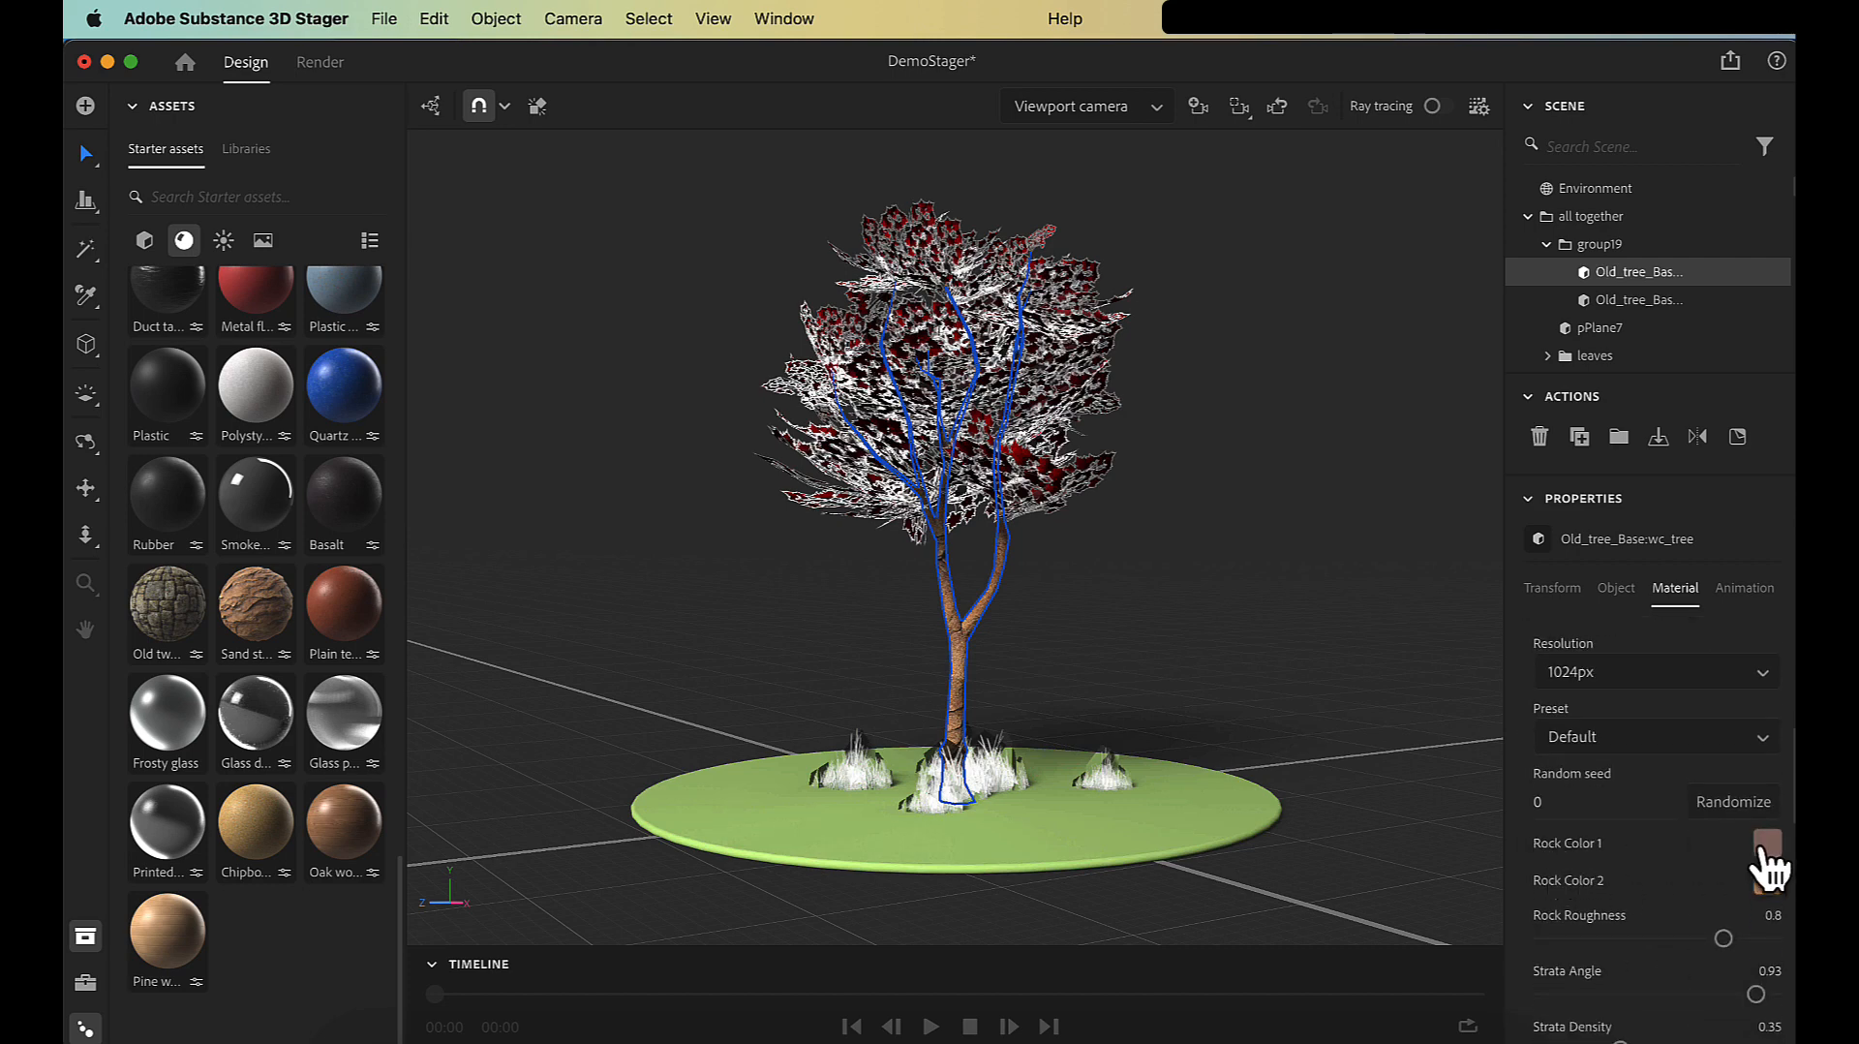
click(1766, 844)
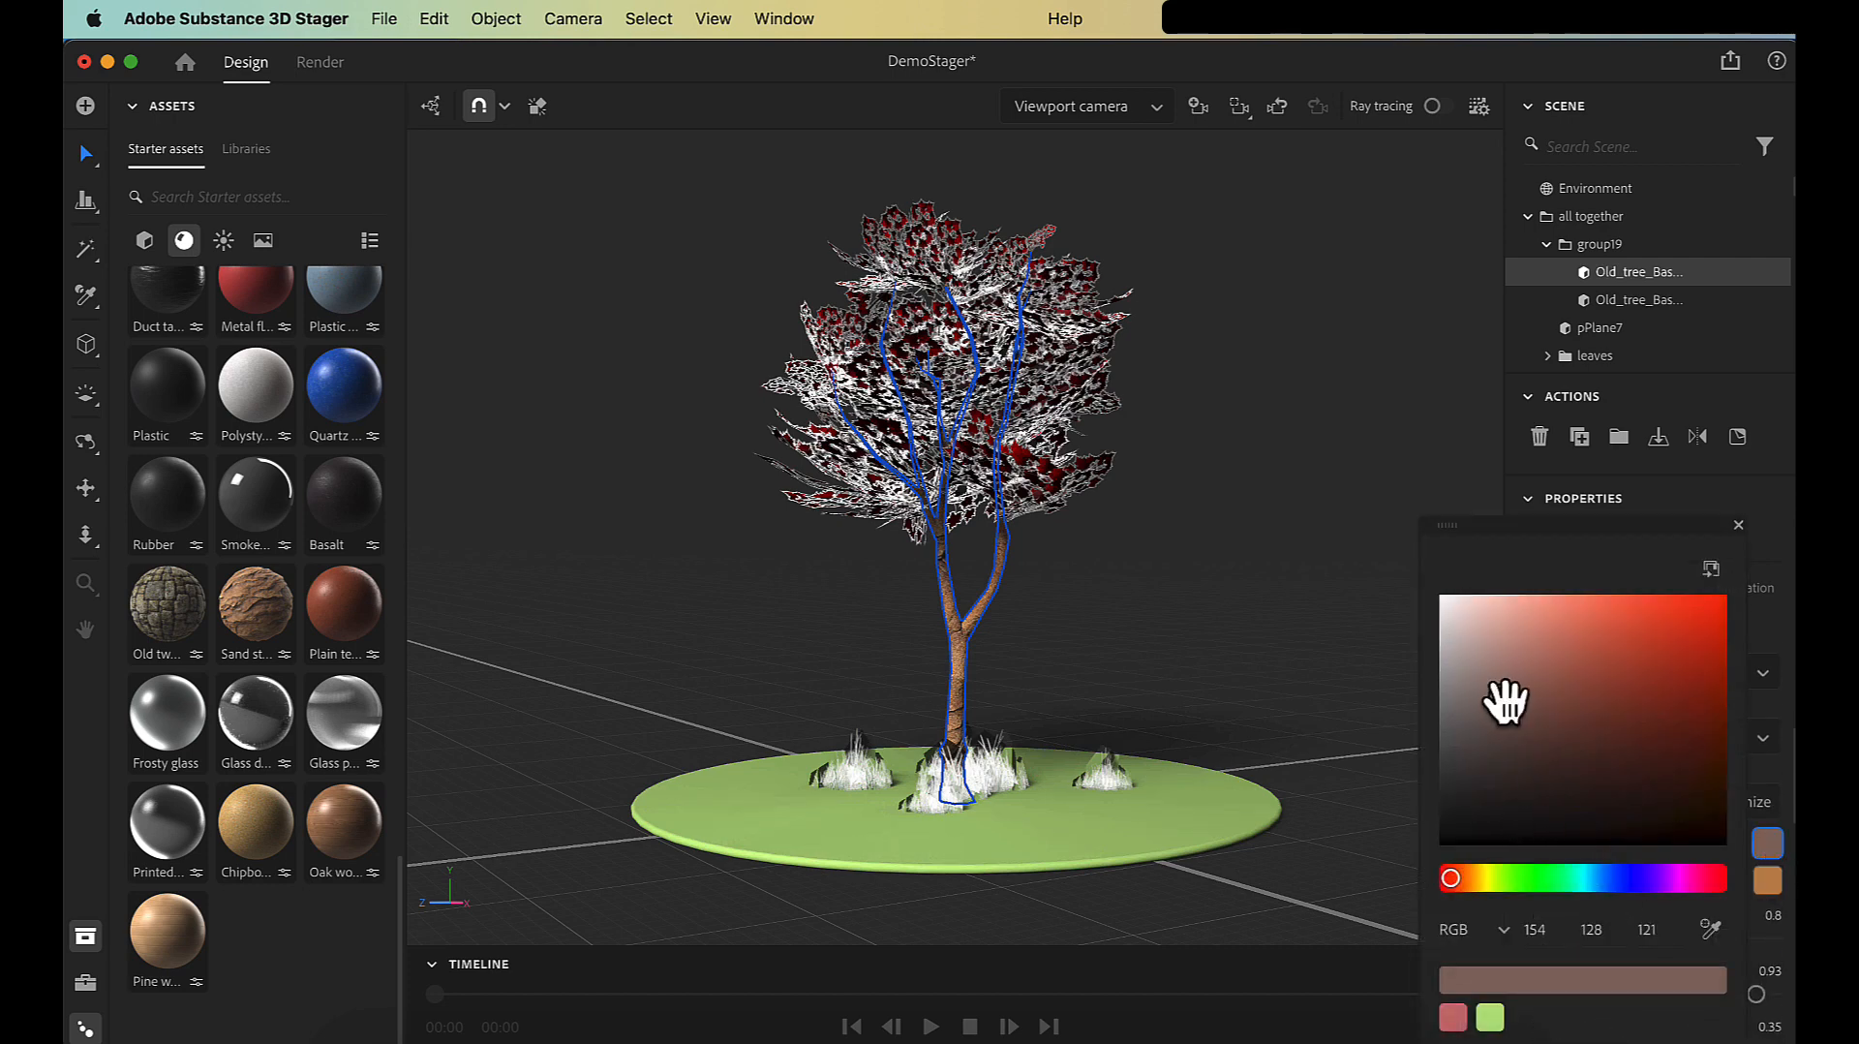
drag(1502, 699, 1504, 734)
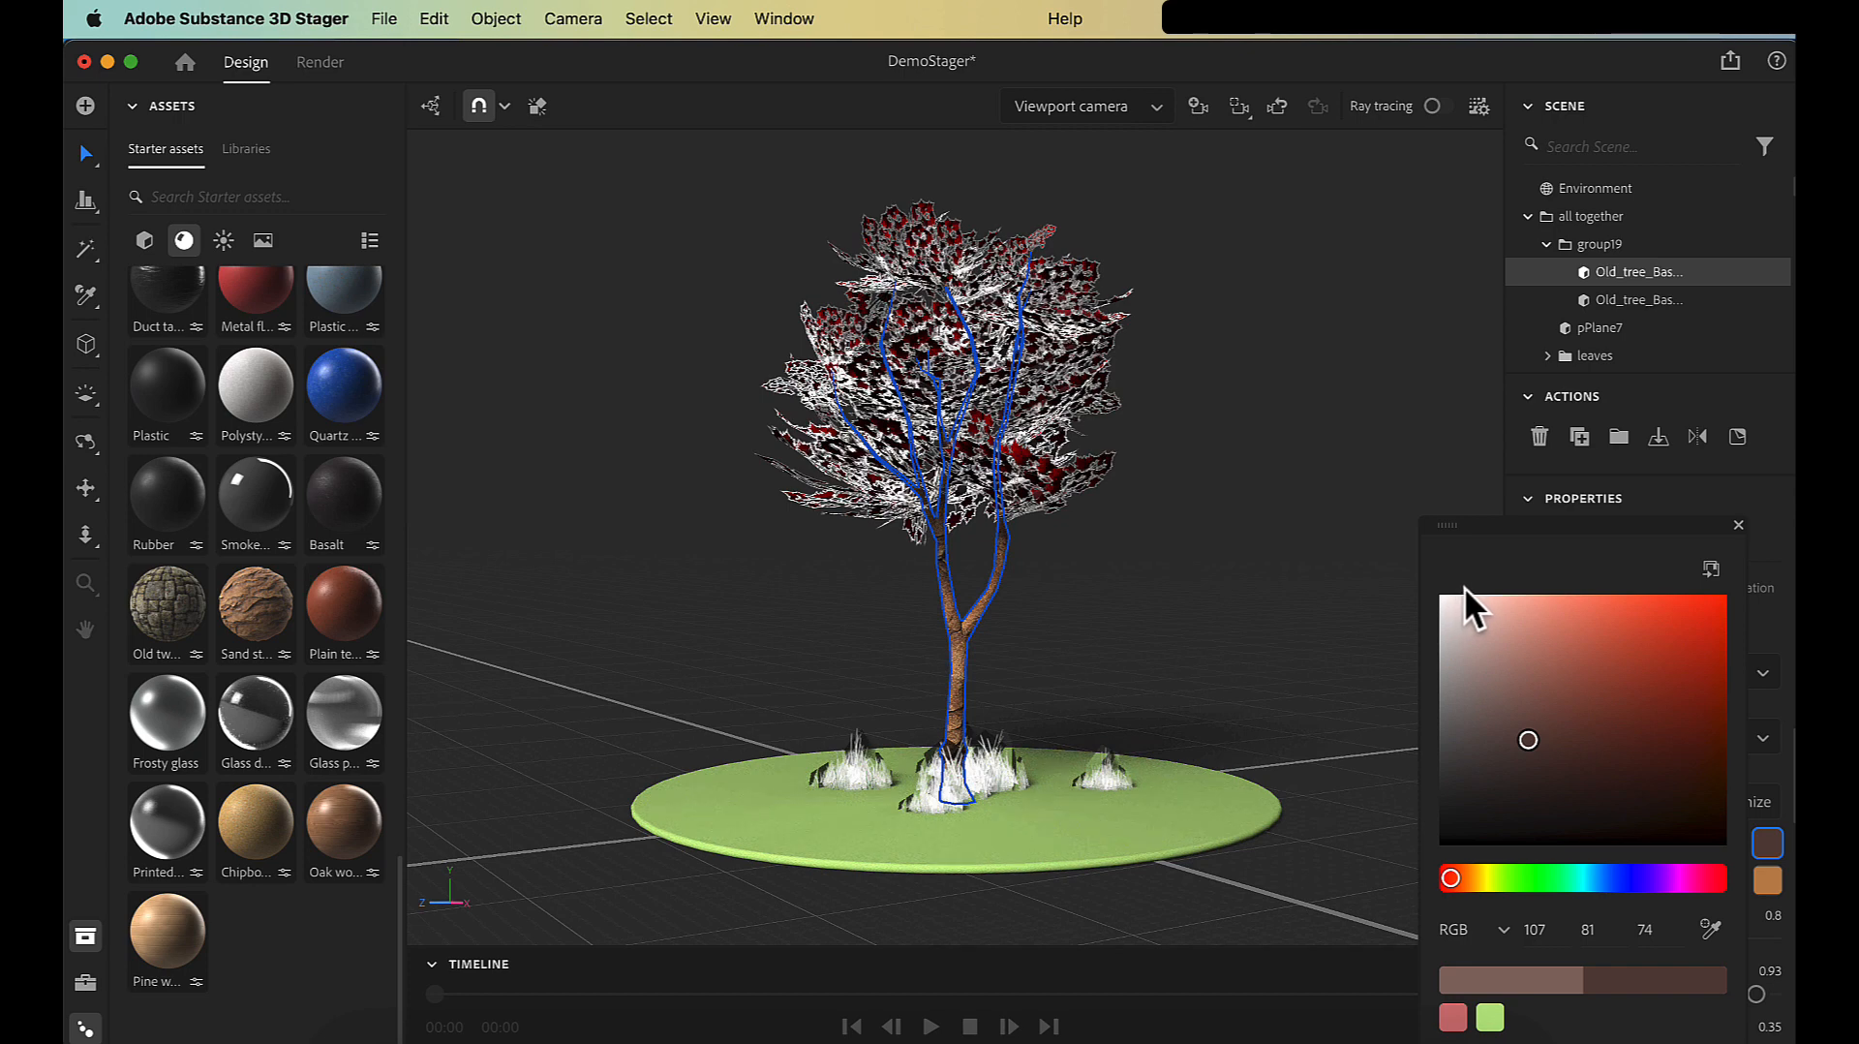
click(1738, 526)
click(1768, 879)
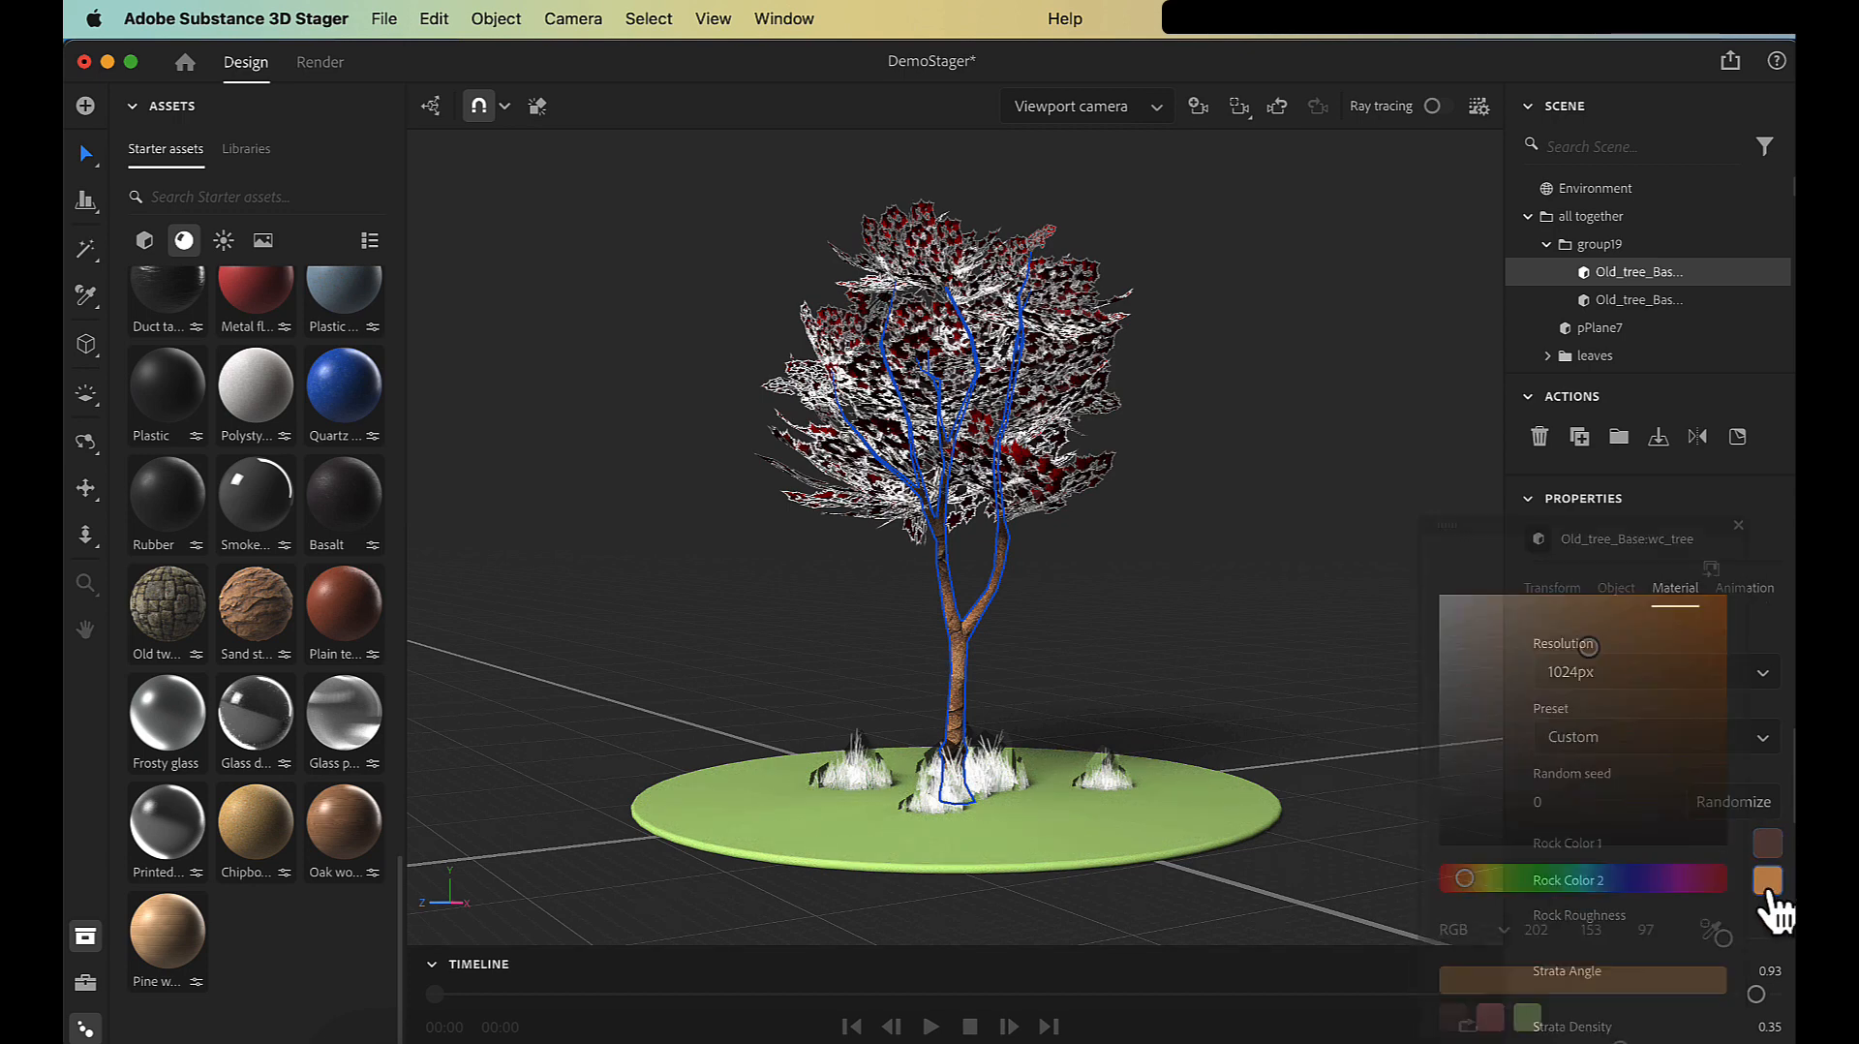
drag(1592, 645, 1636, 742)
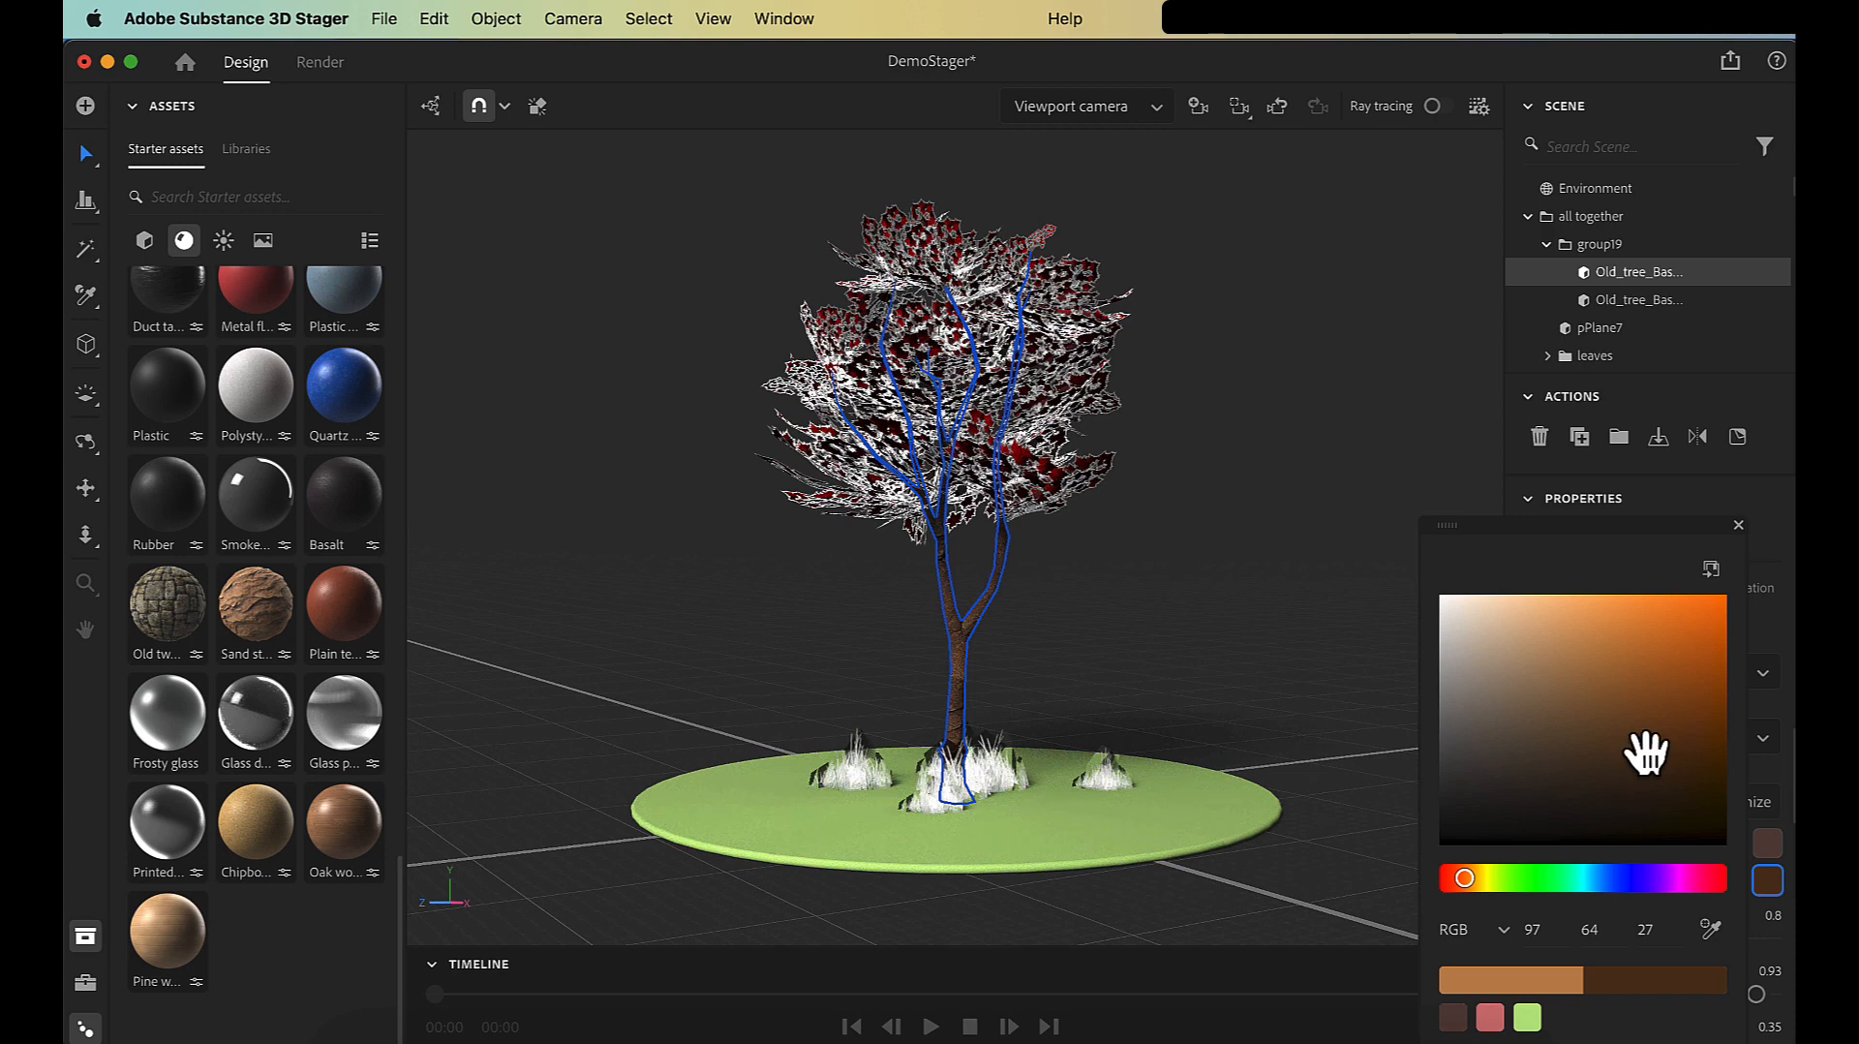
click(1433, 463)
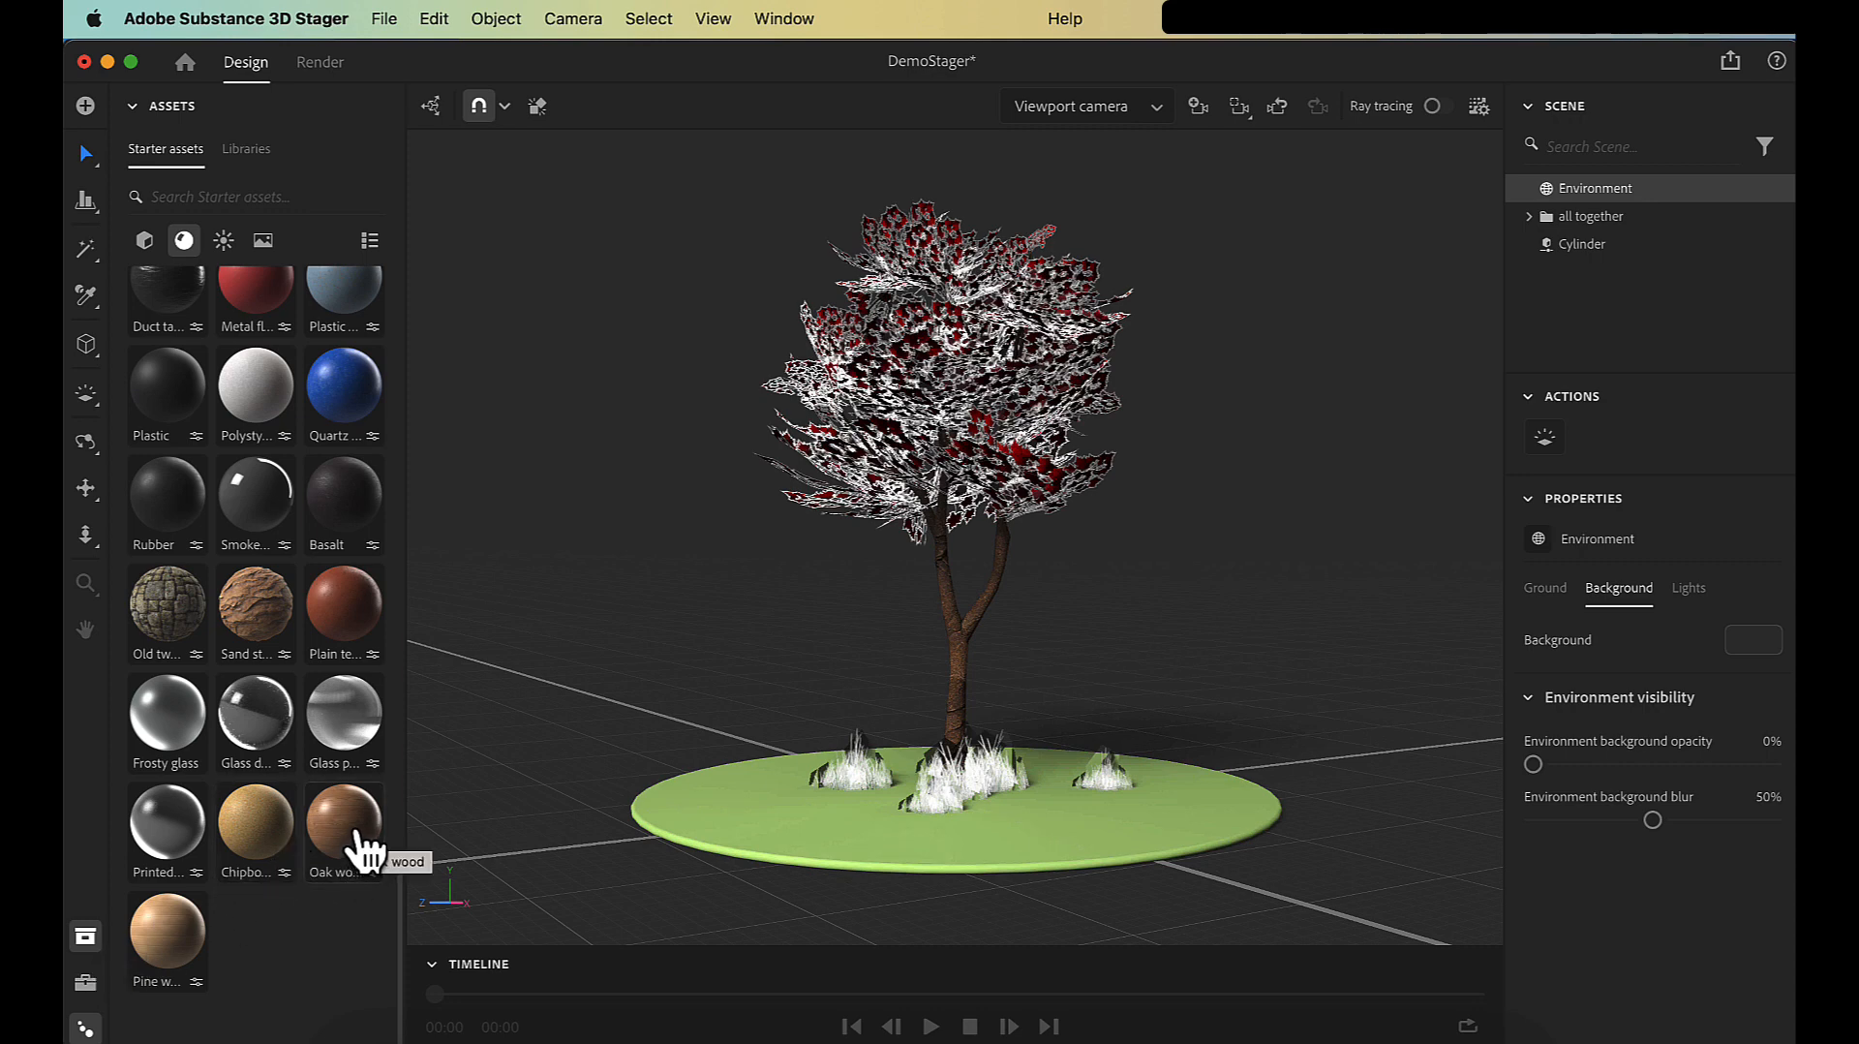
- Apply the Oak Wood material to the tree trunk and set its Fibers Color to RGB 133, 95, 56
drag(360, 811, 956, 647)
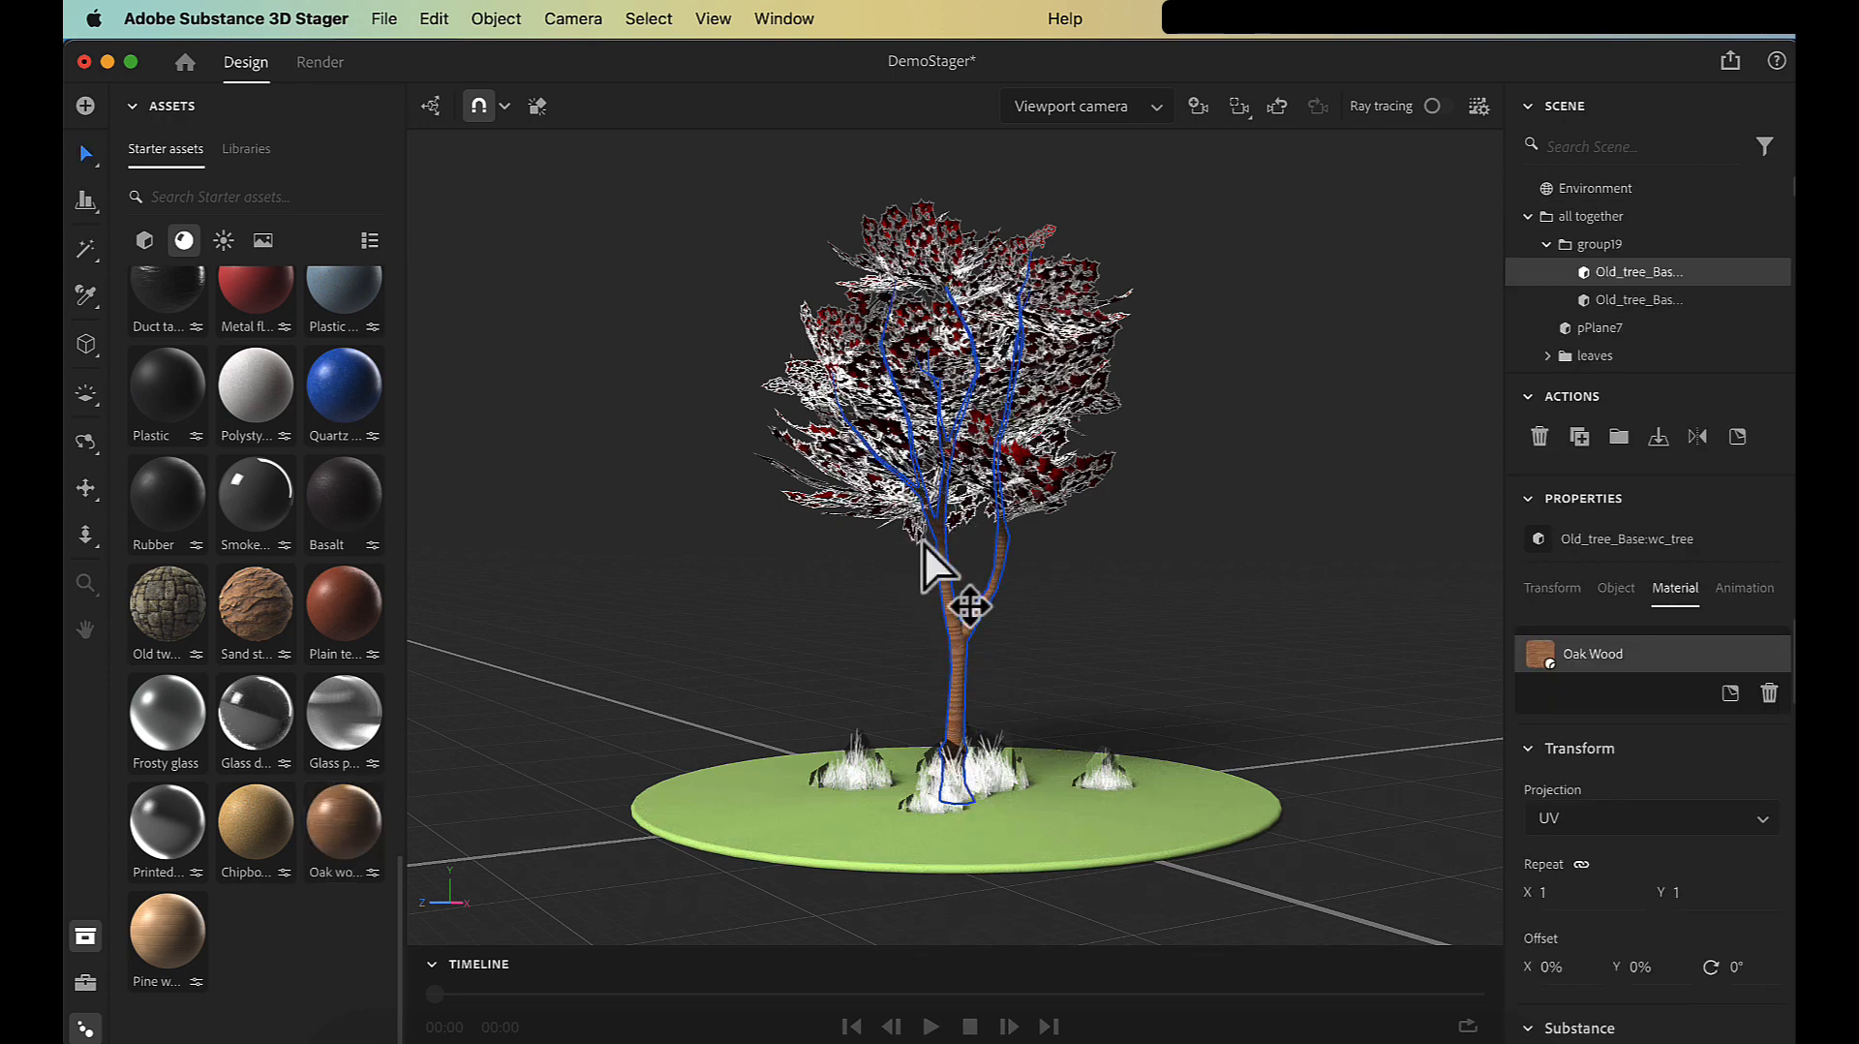
scroll(1658, 892, down, 5)
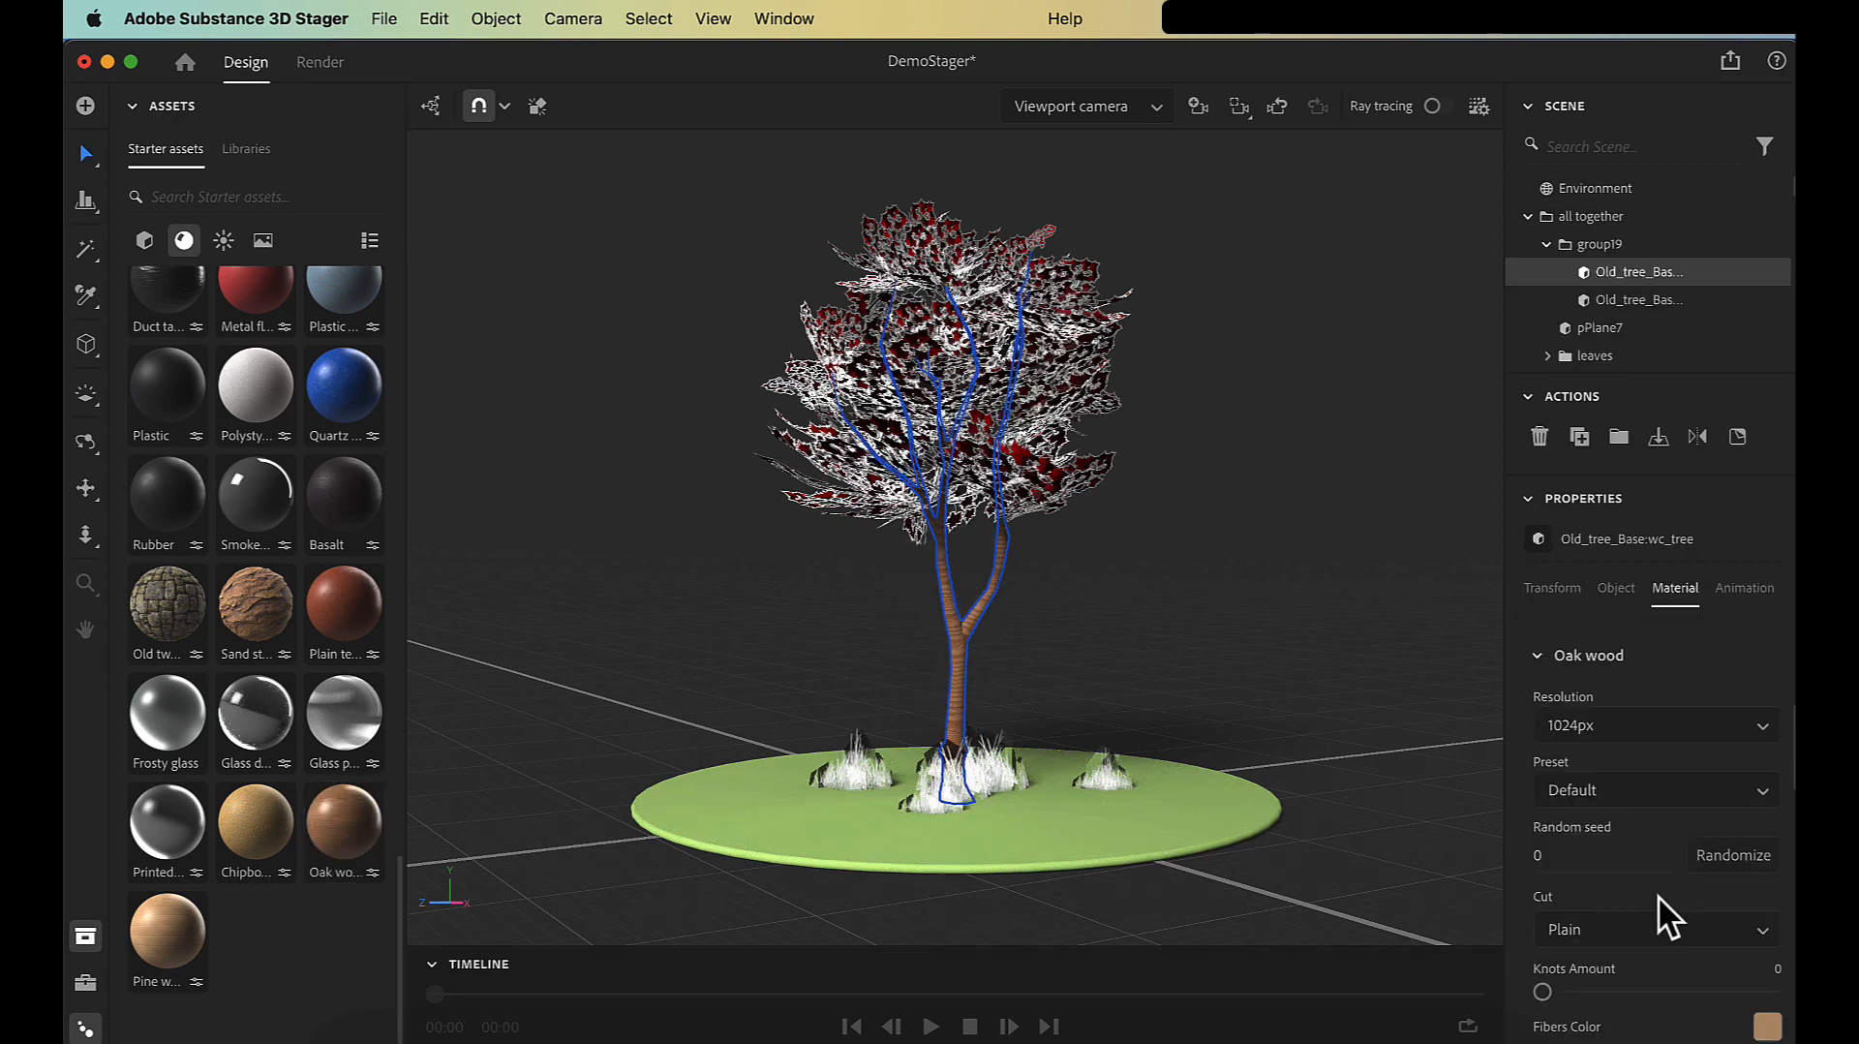
scroll(1658, 918, down, 2)
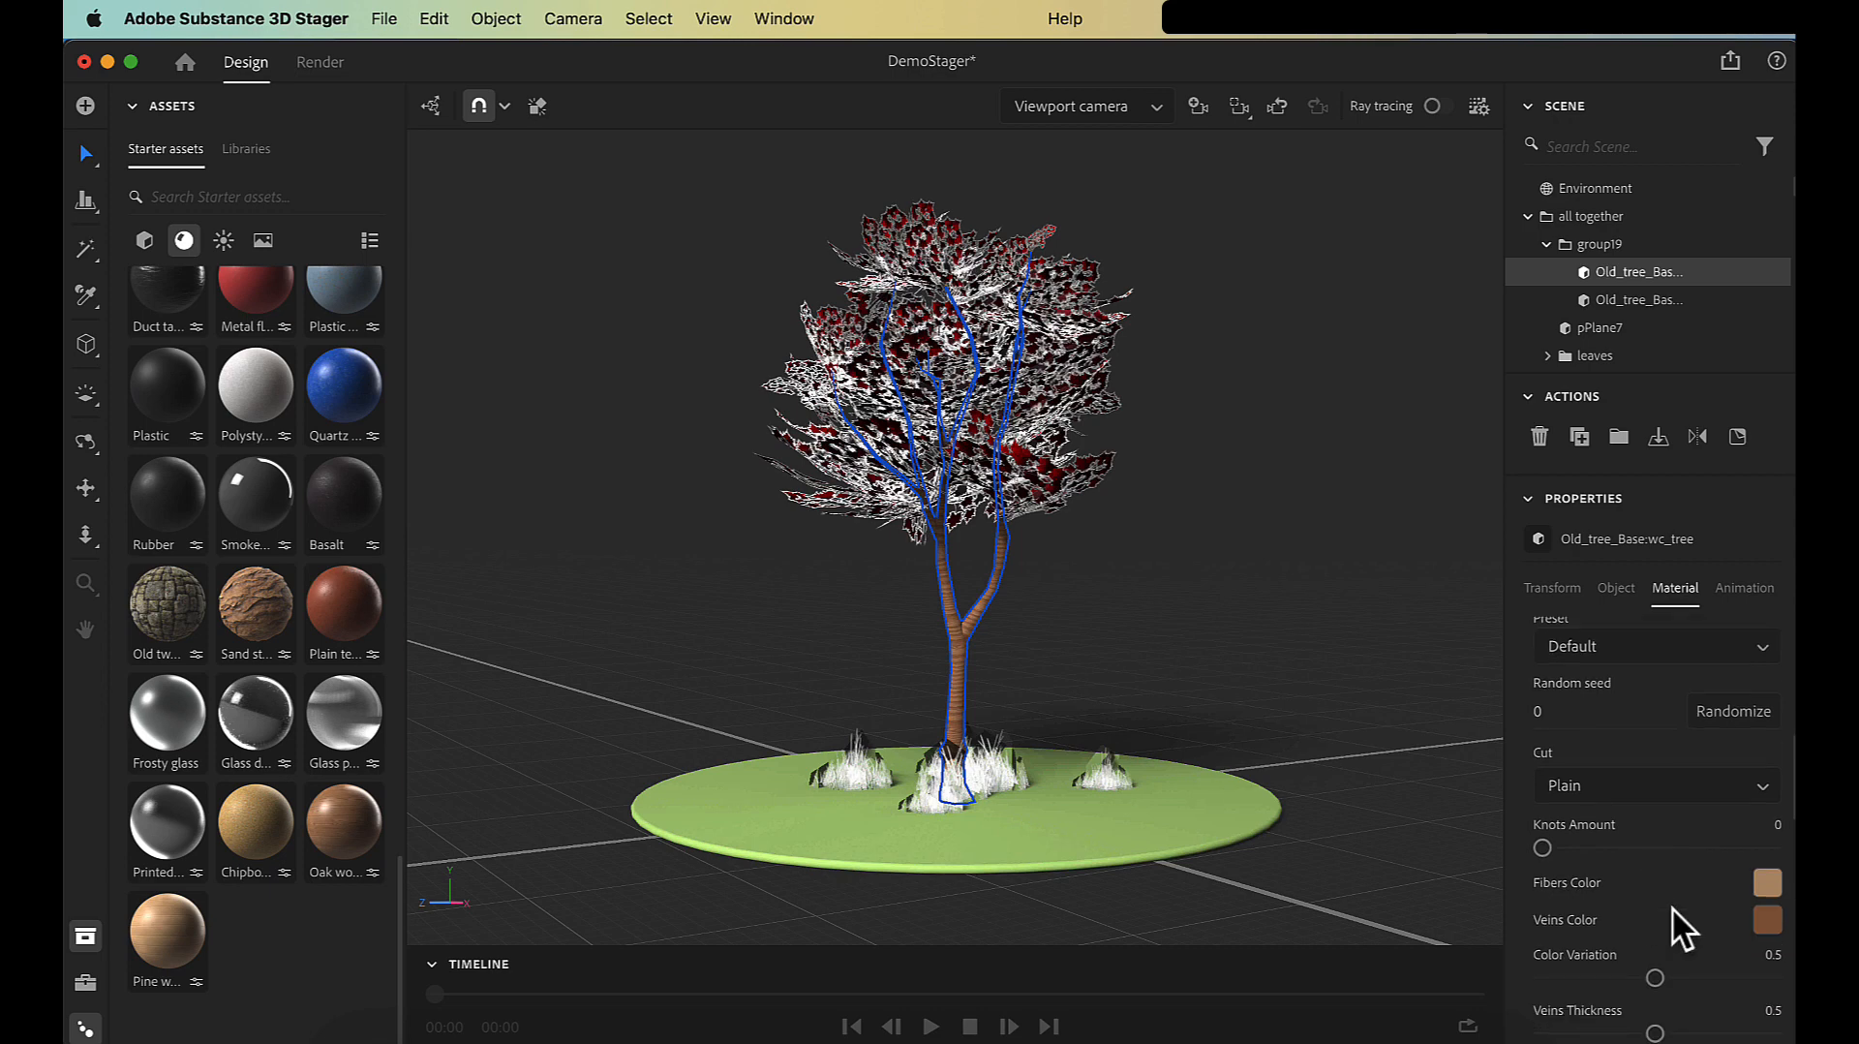
click(1765, 886)
drag(1543, 597, 1608, 650)
click(1692, 381)
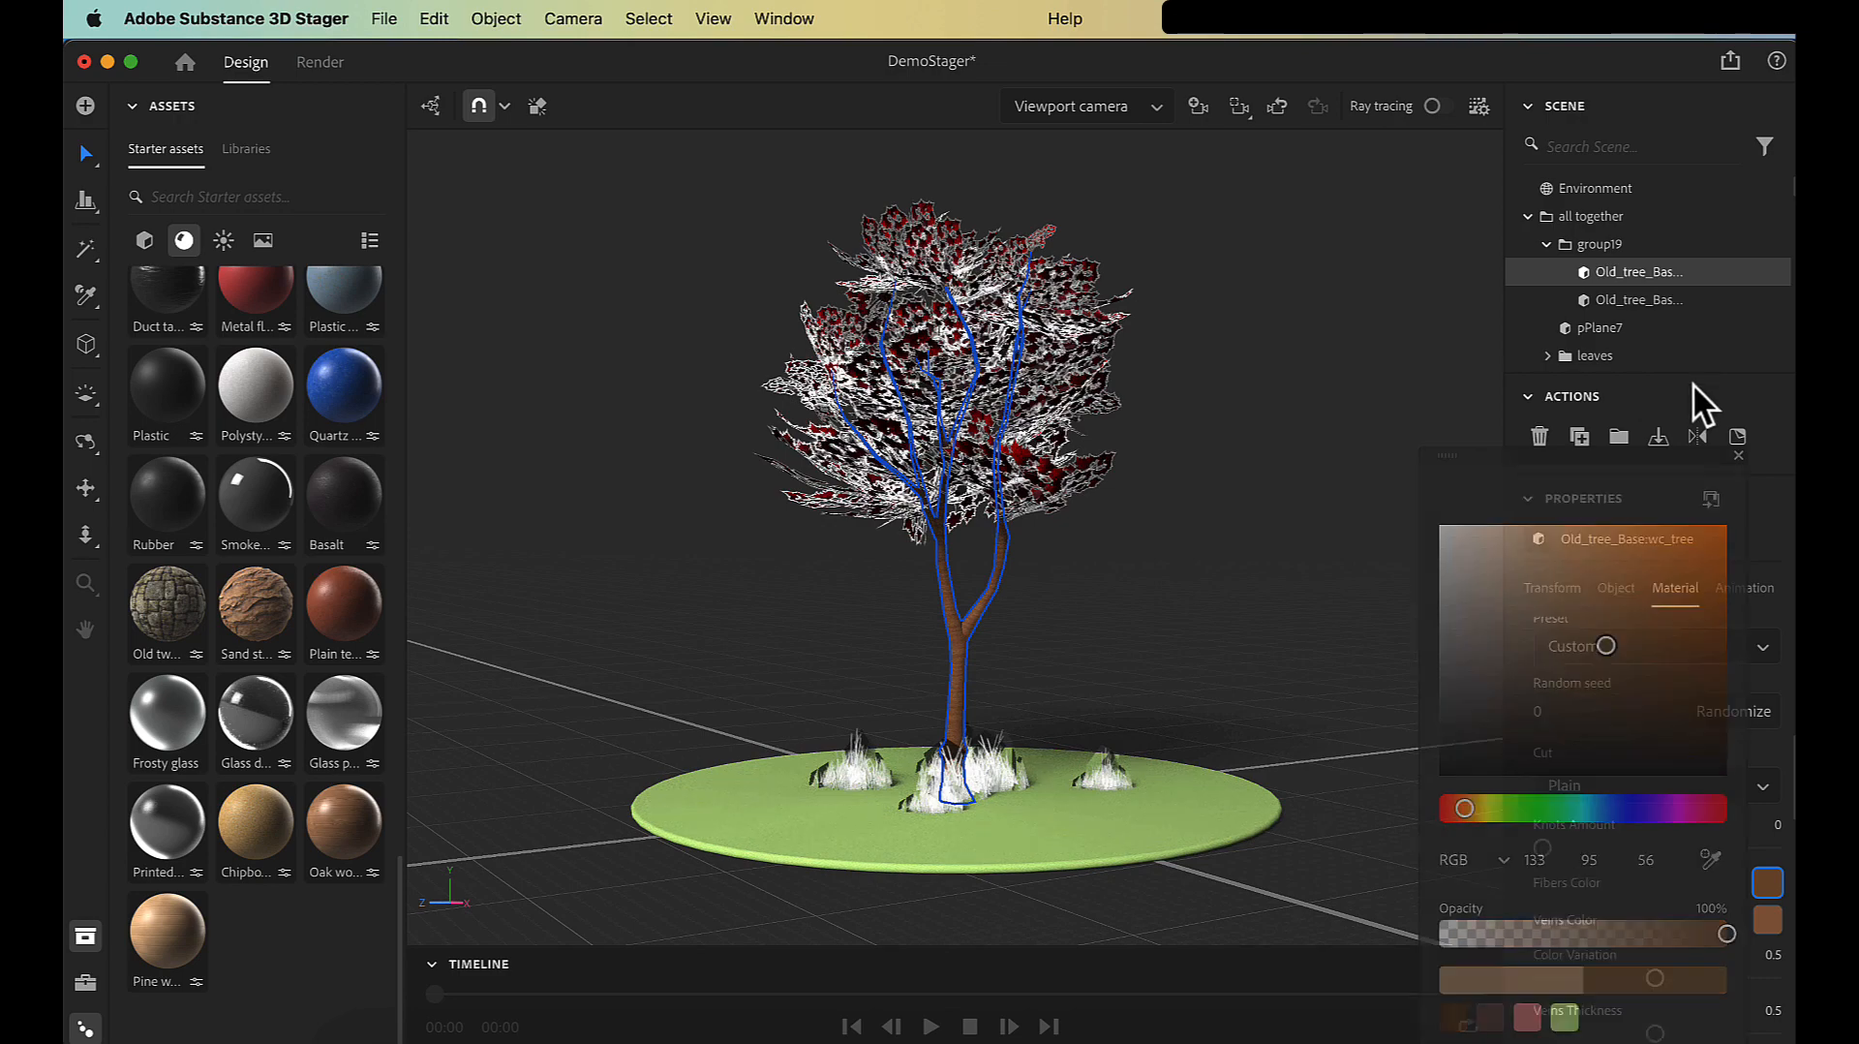
- Set the trunk material's Veins Color to RGB 92, 72, 55 and deselect the trunk
click(1766, 920)
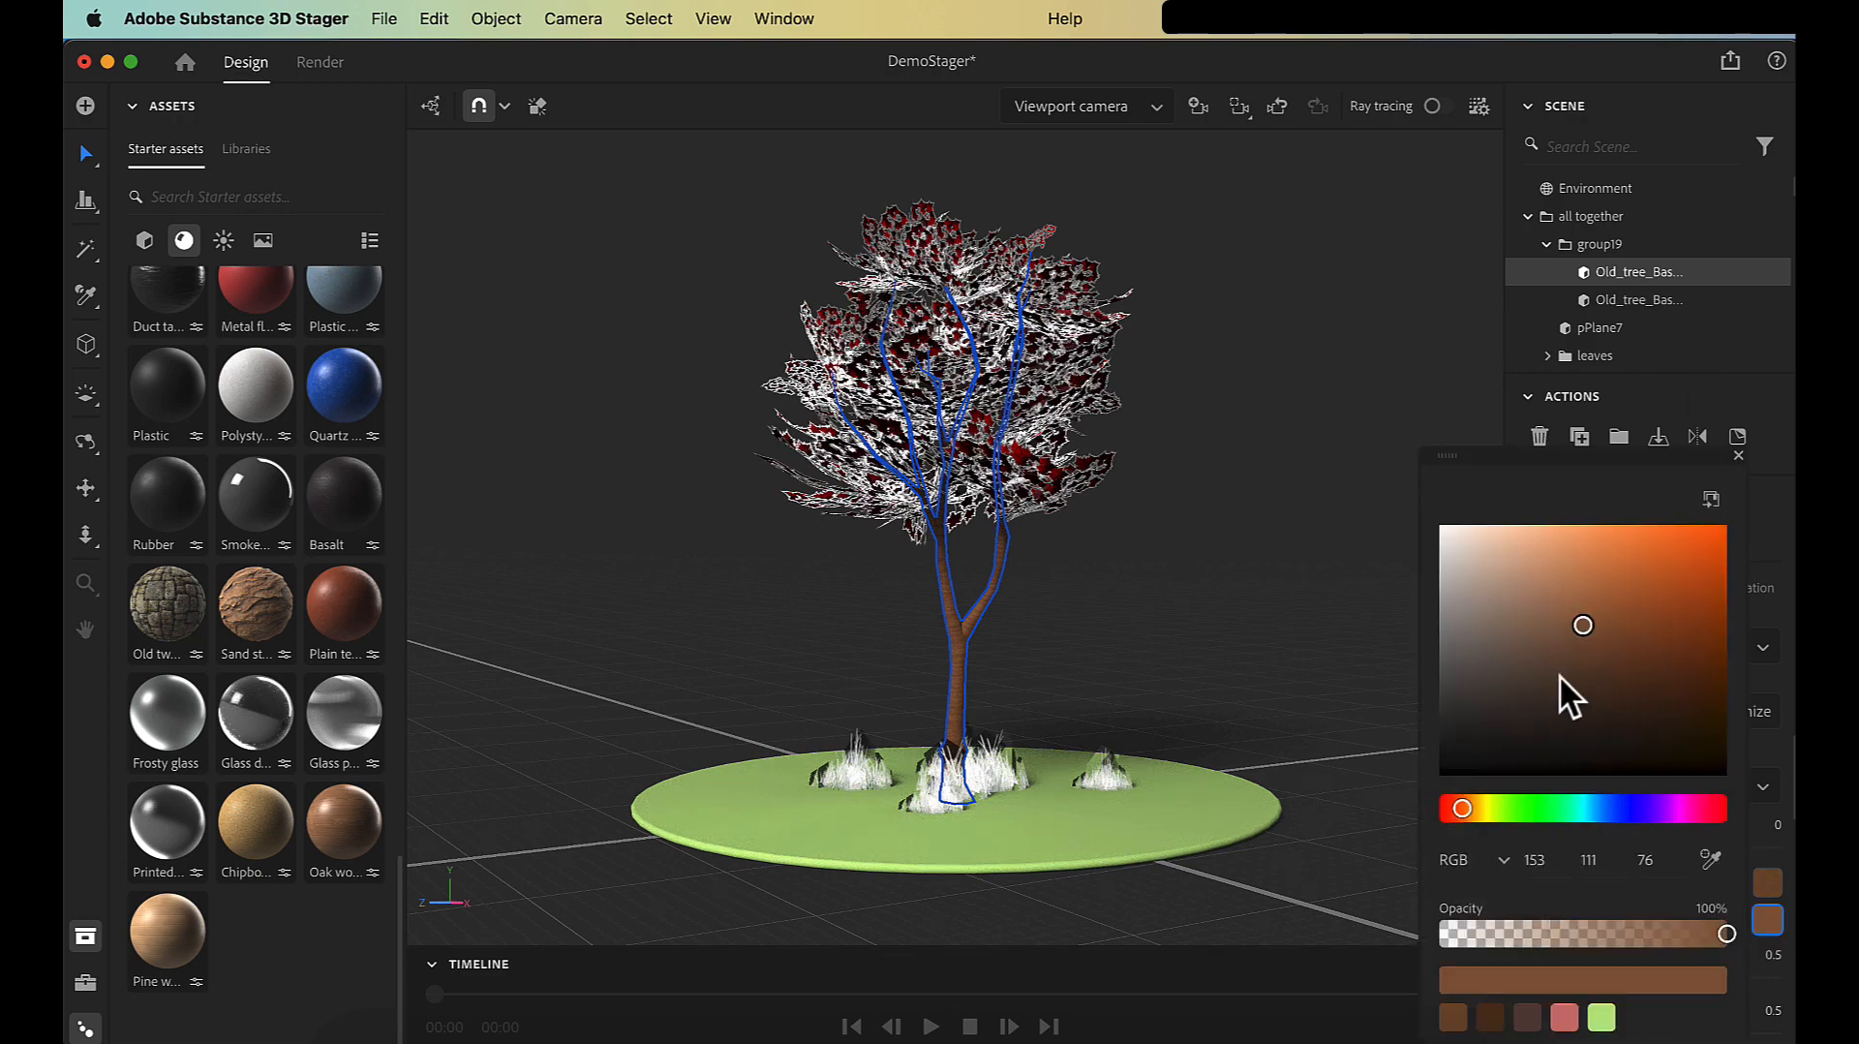
drag(1570, 617, 1555, 689)
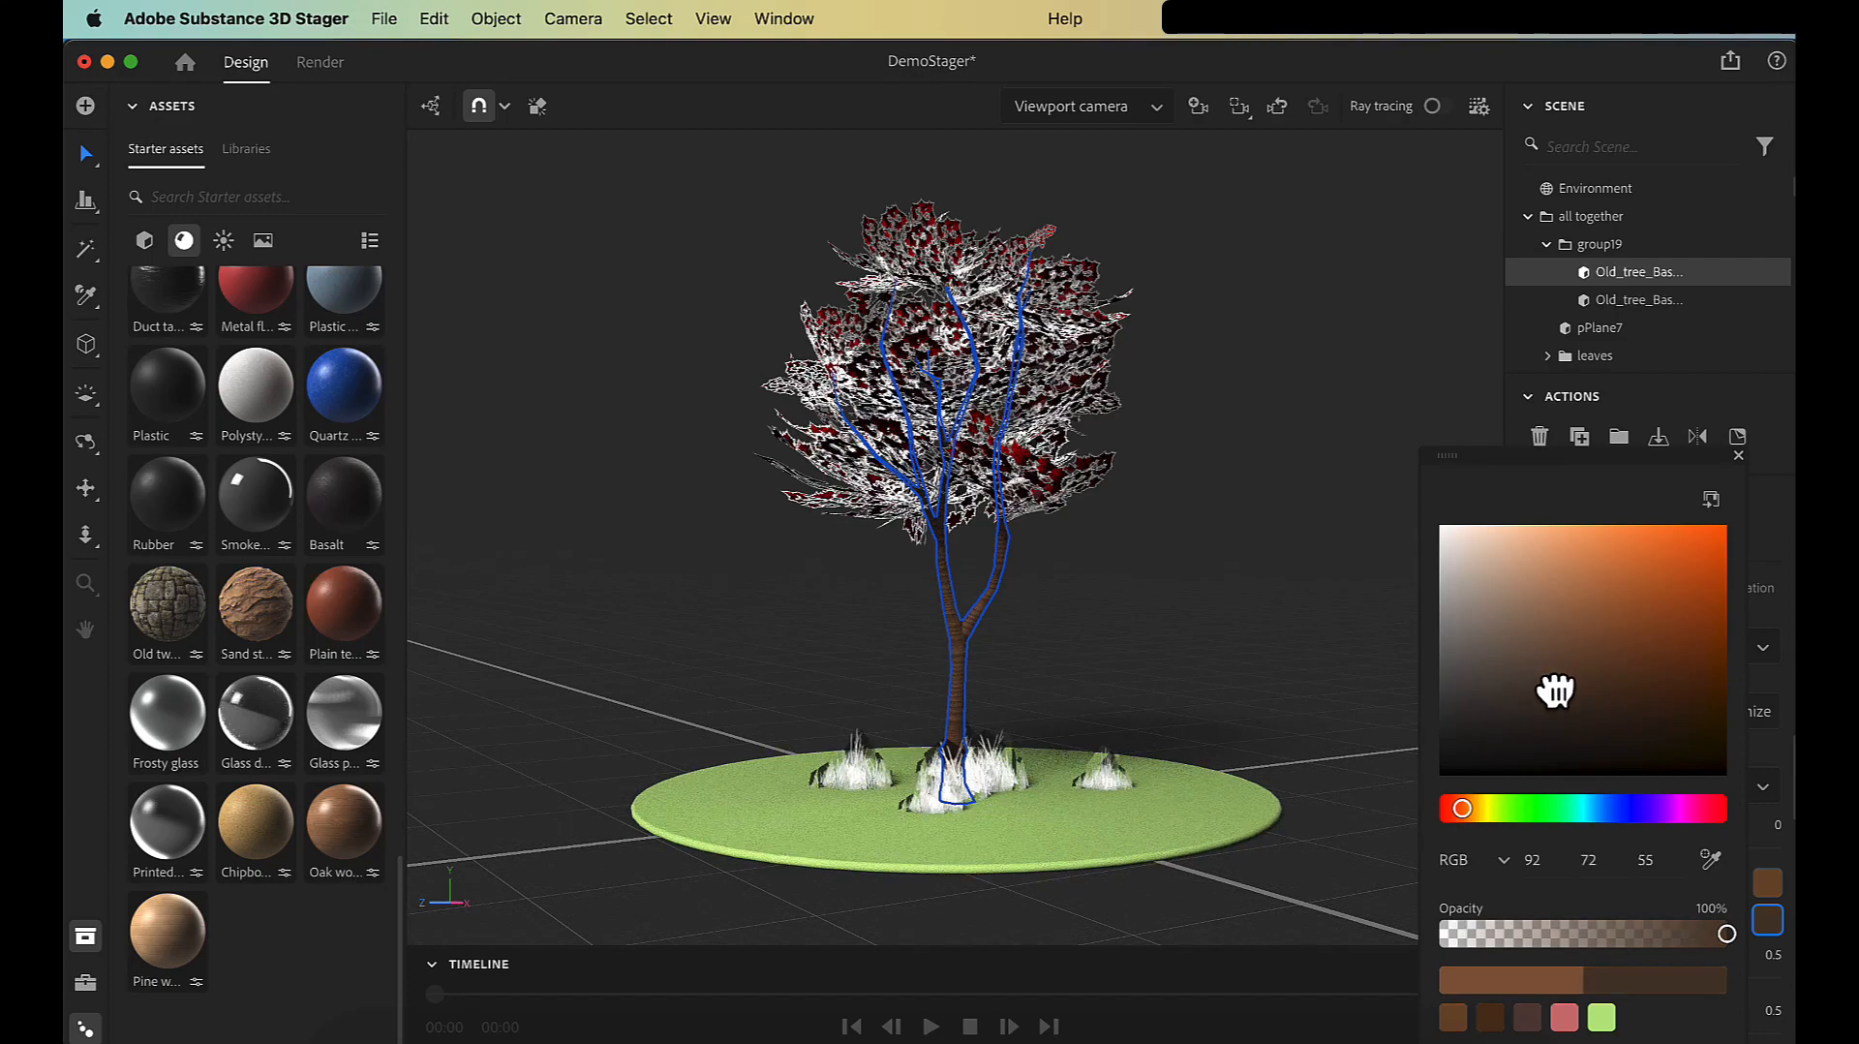
click(1640, 370)
click(1009, 639)
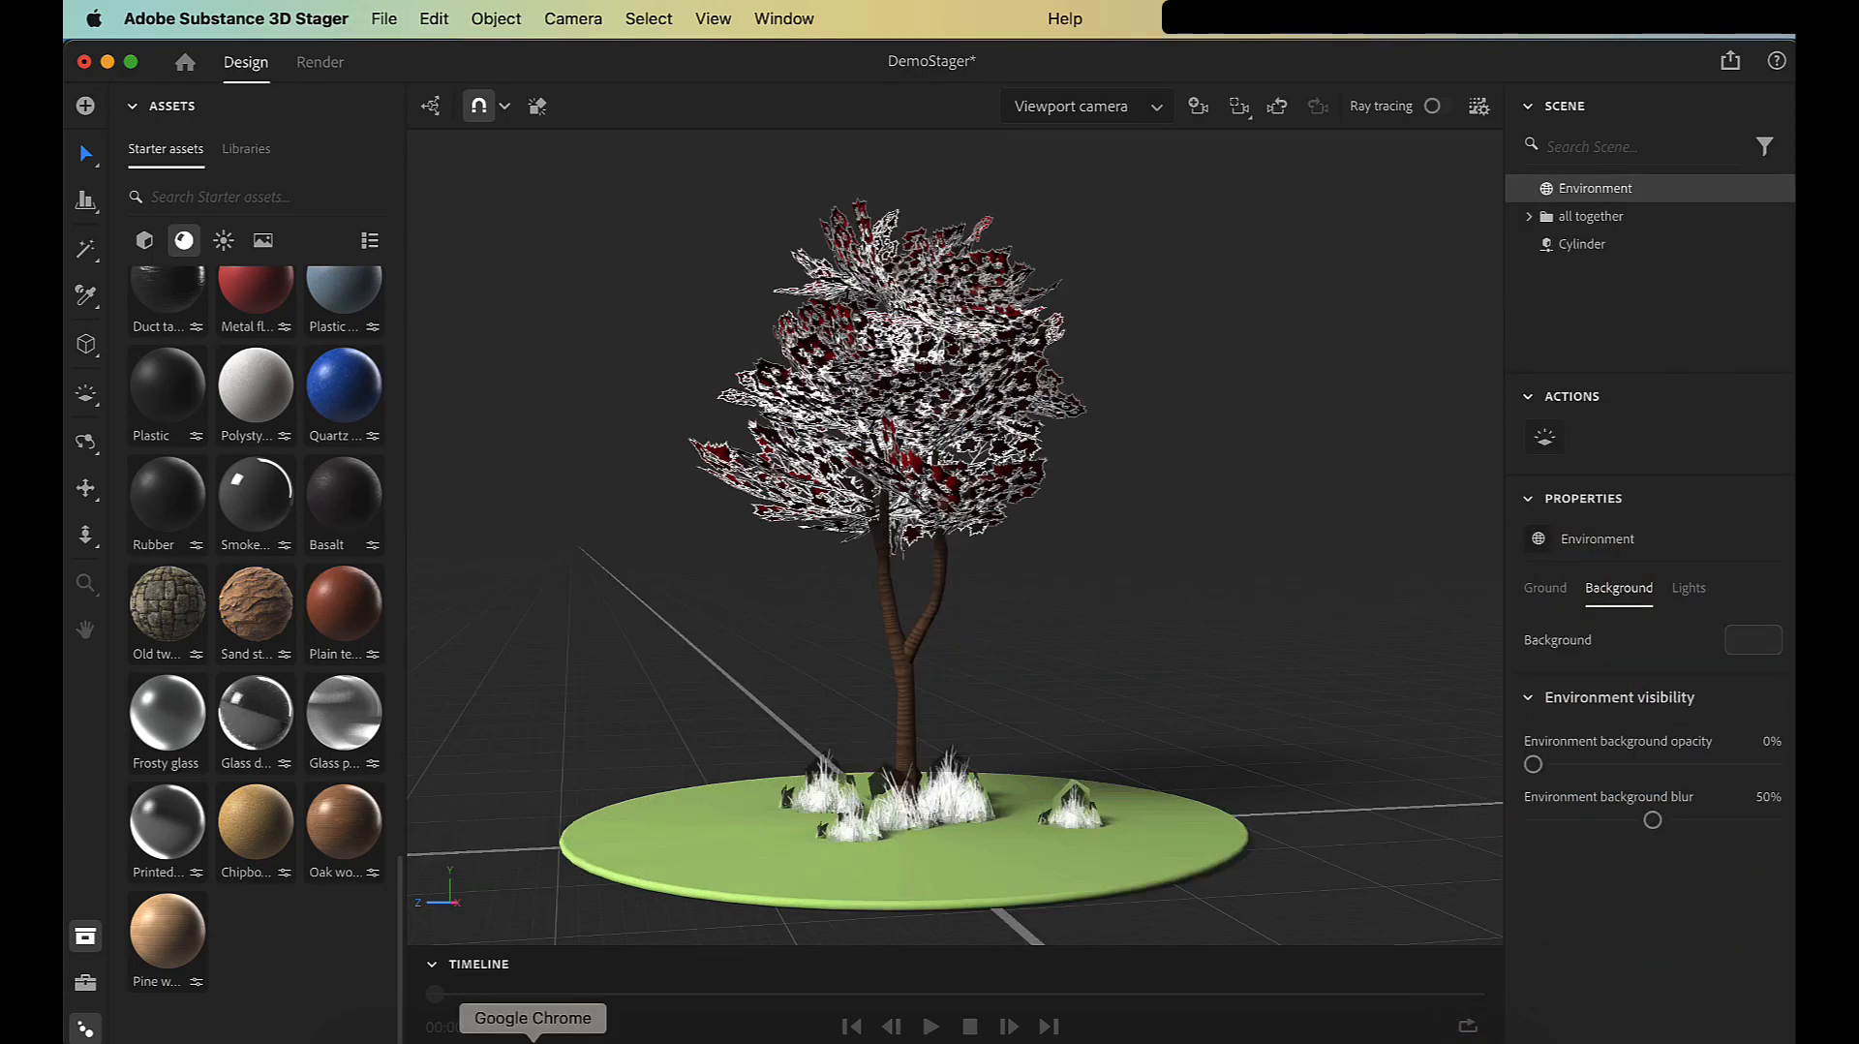
- Switch to the Substance 3D Assets site in Chrome and filter the library to free assets only
click(532, 1036)
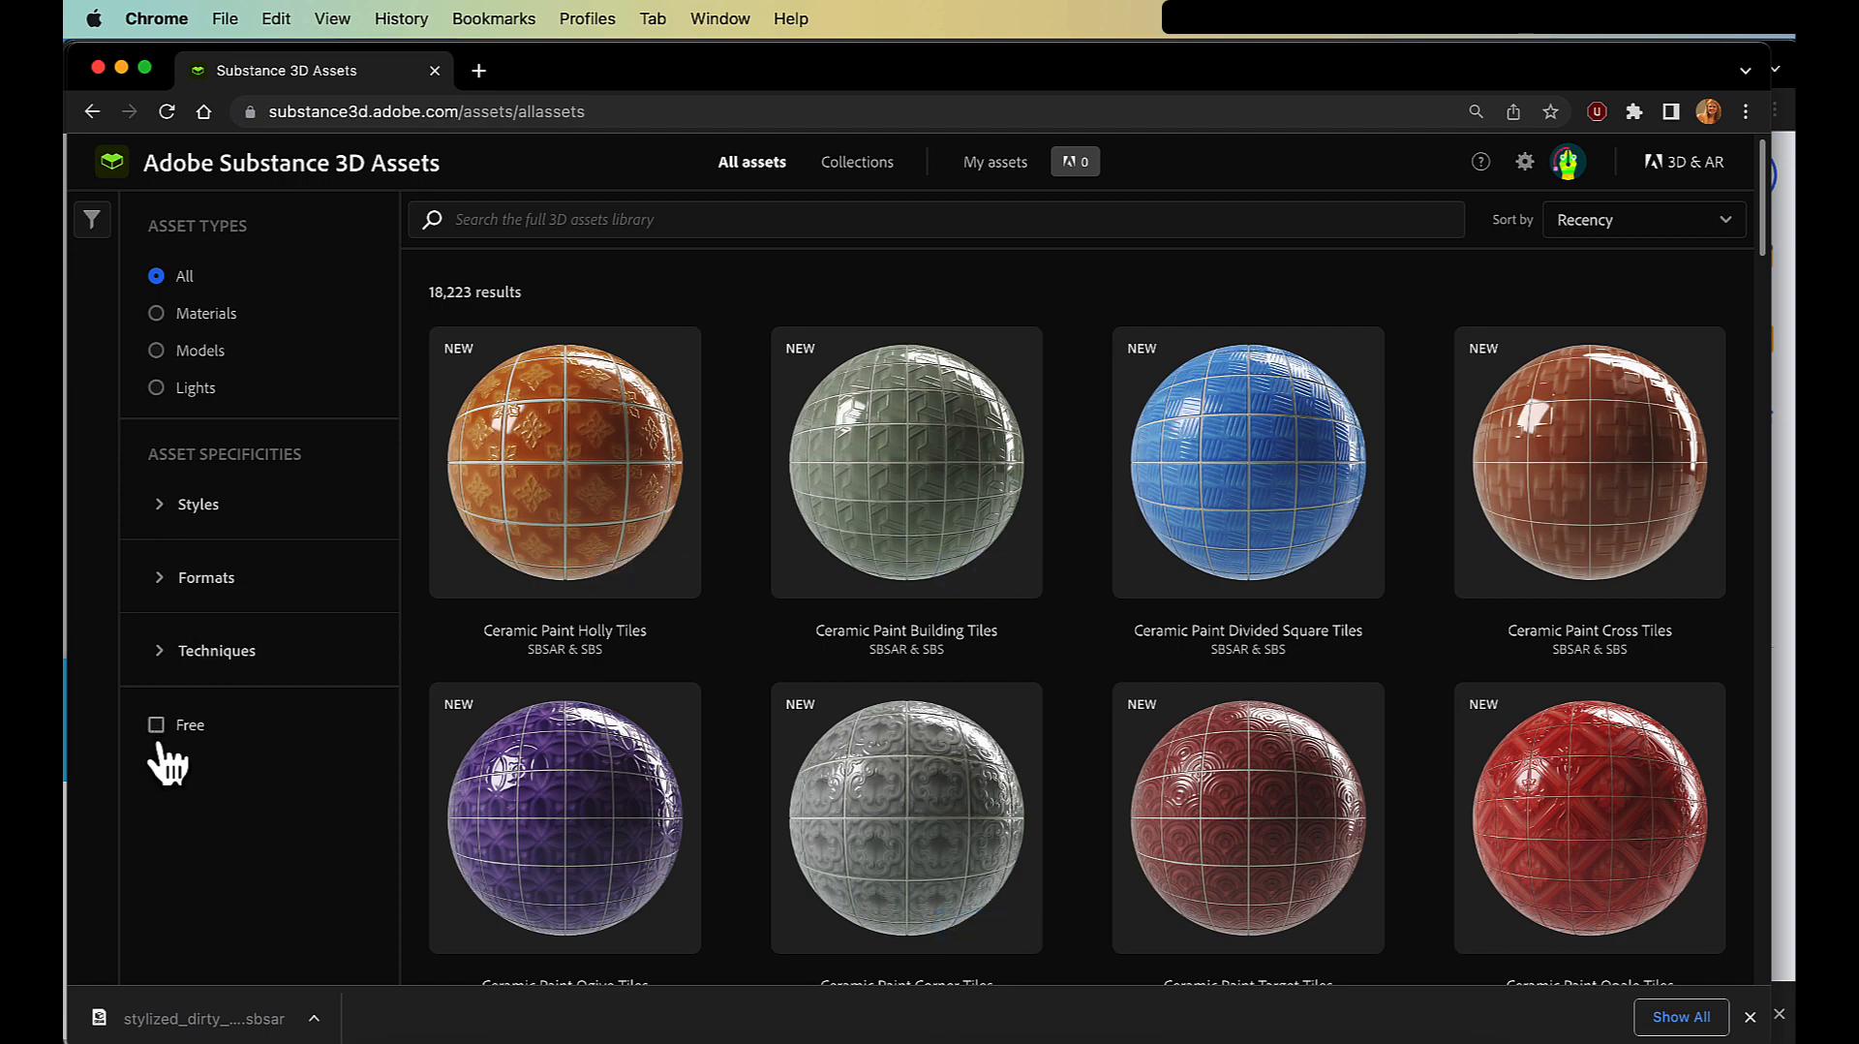
scroll(1263, 648, down, 10)
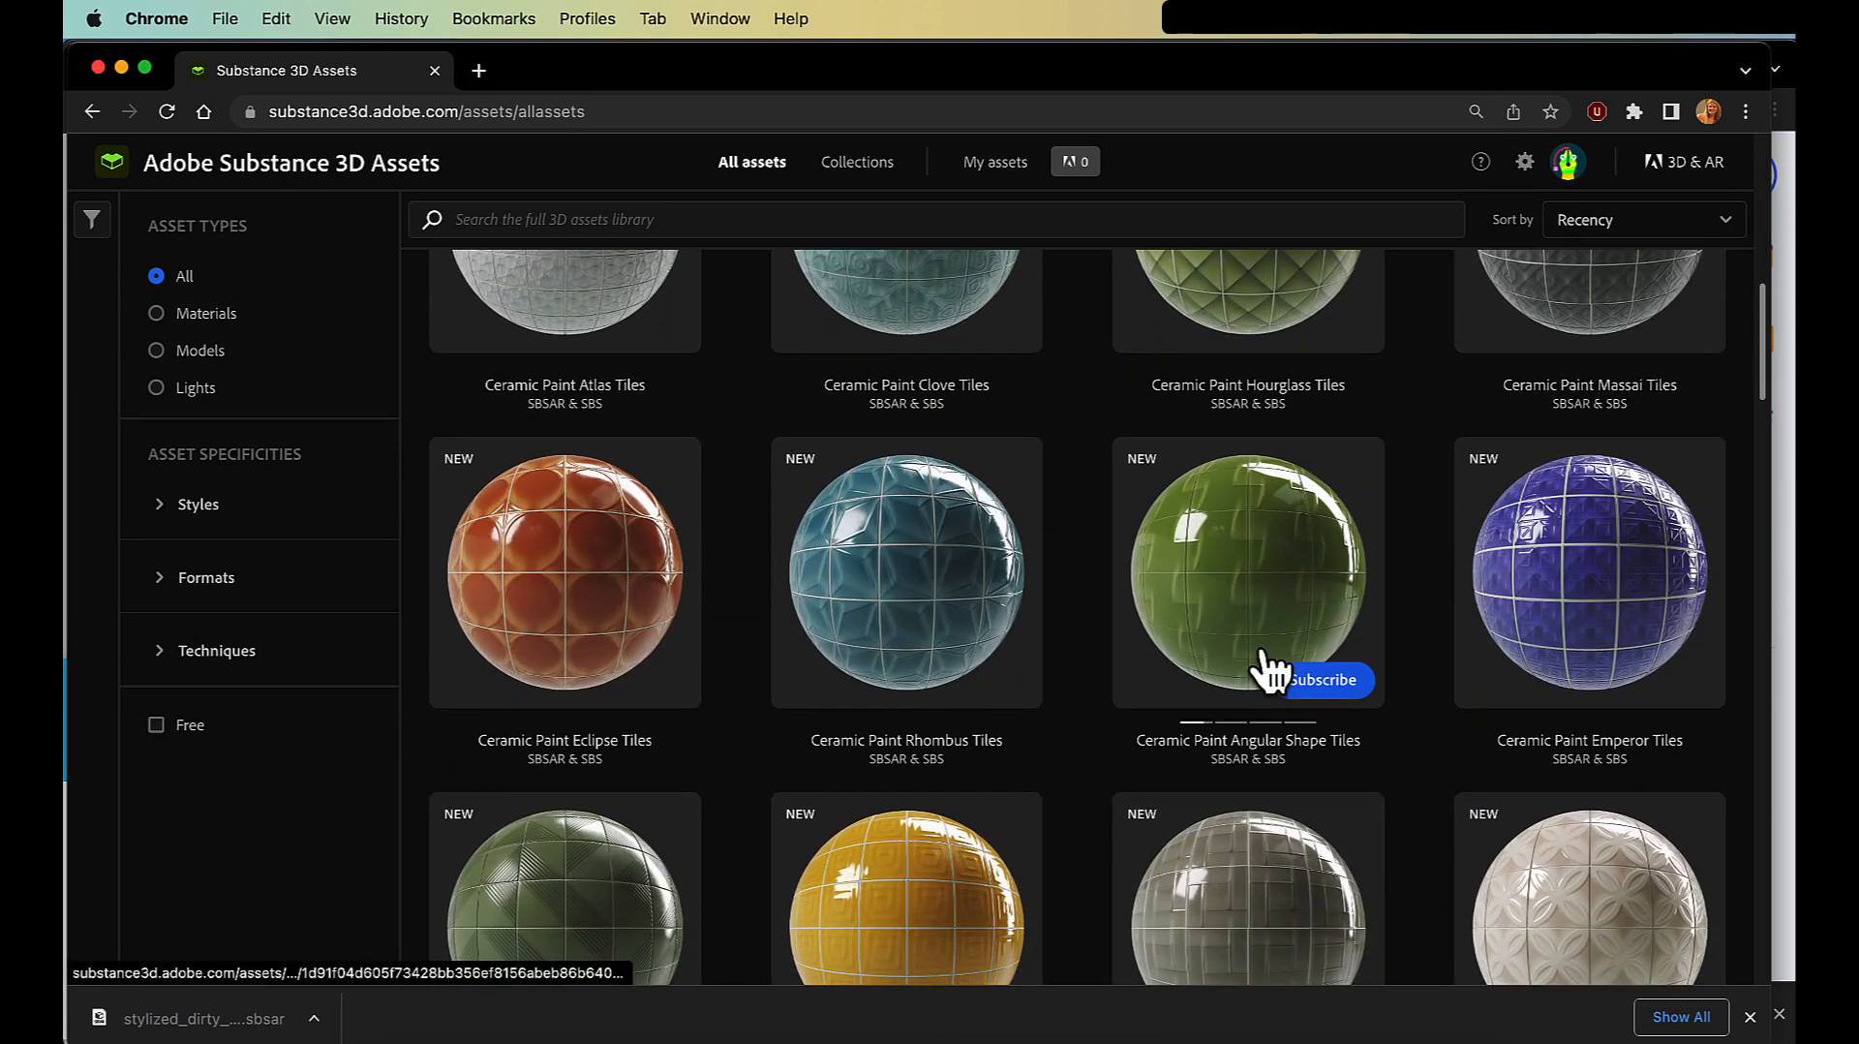
scroll(1263, 659, down, 3)
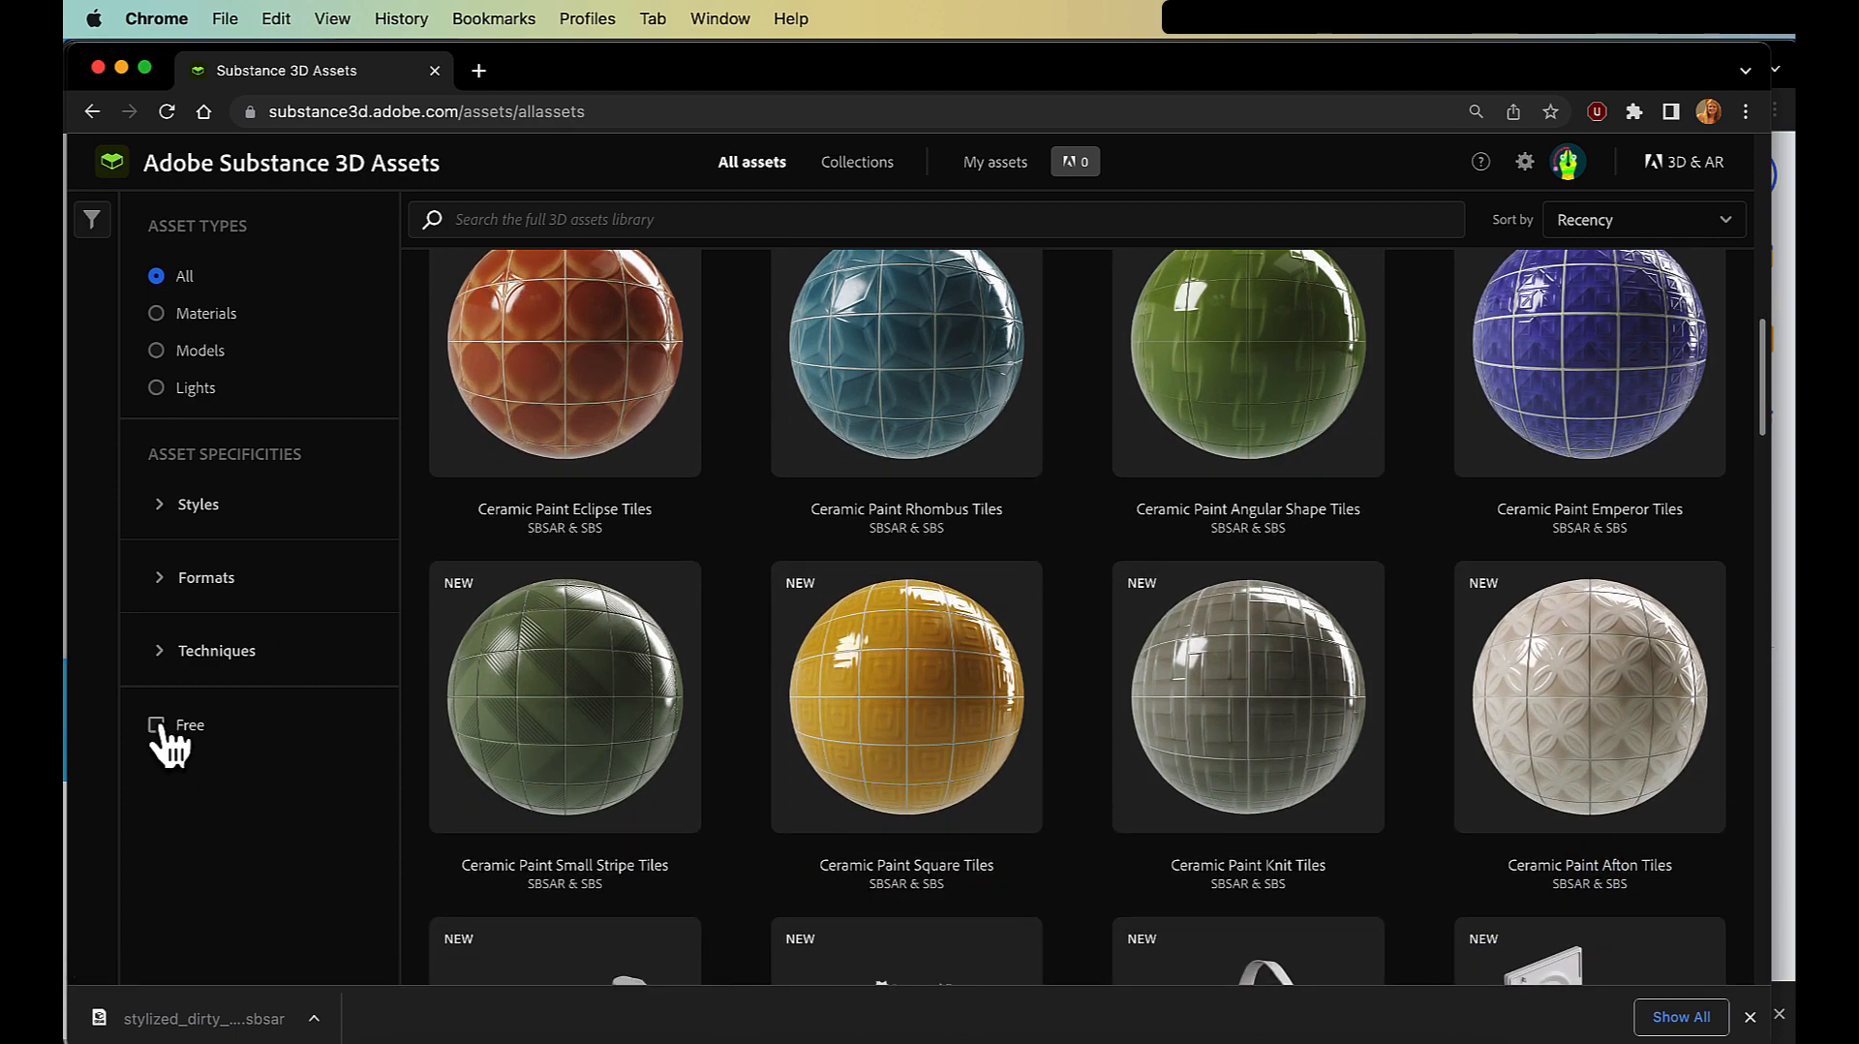
click(155, 725)
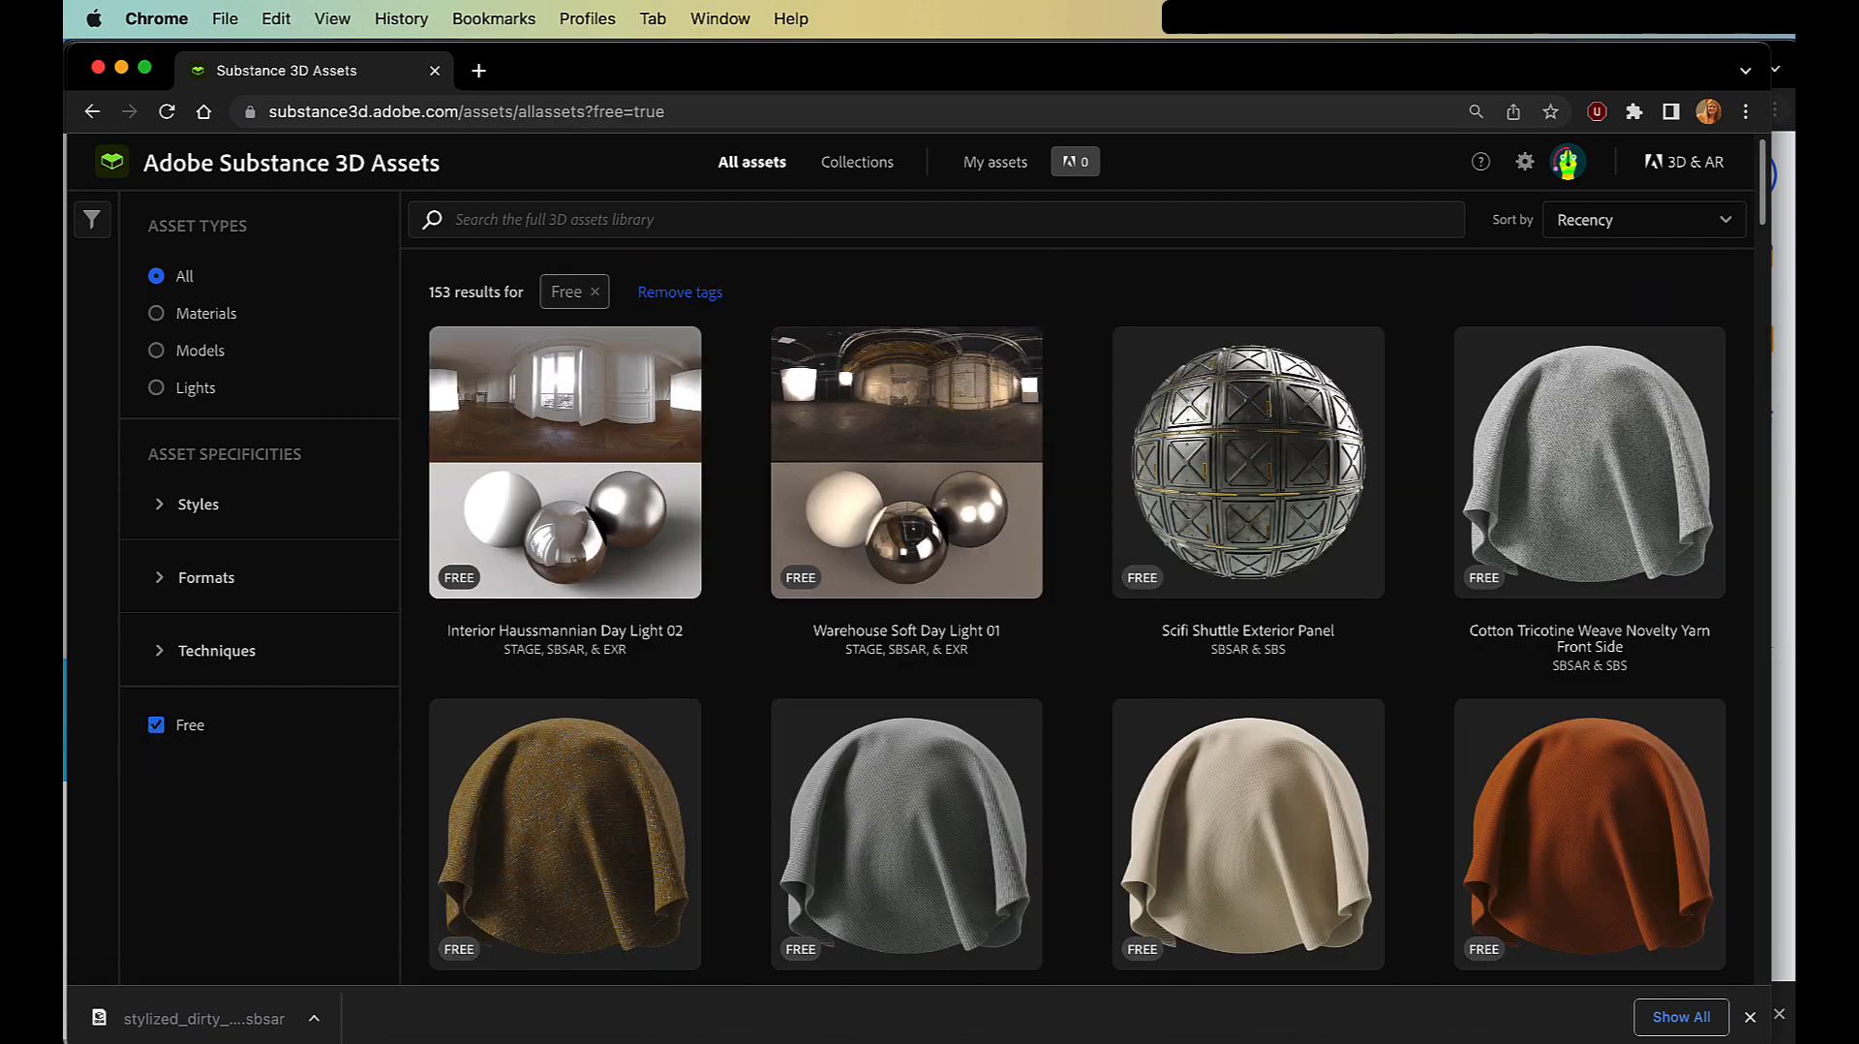
- Find the free Stylized Island Cliff material and download it
scroll(904, 465, down, 3)
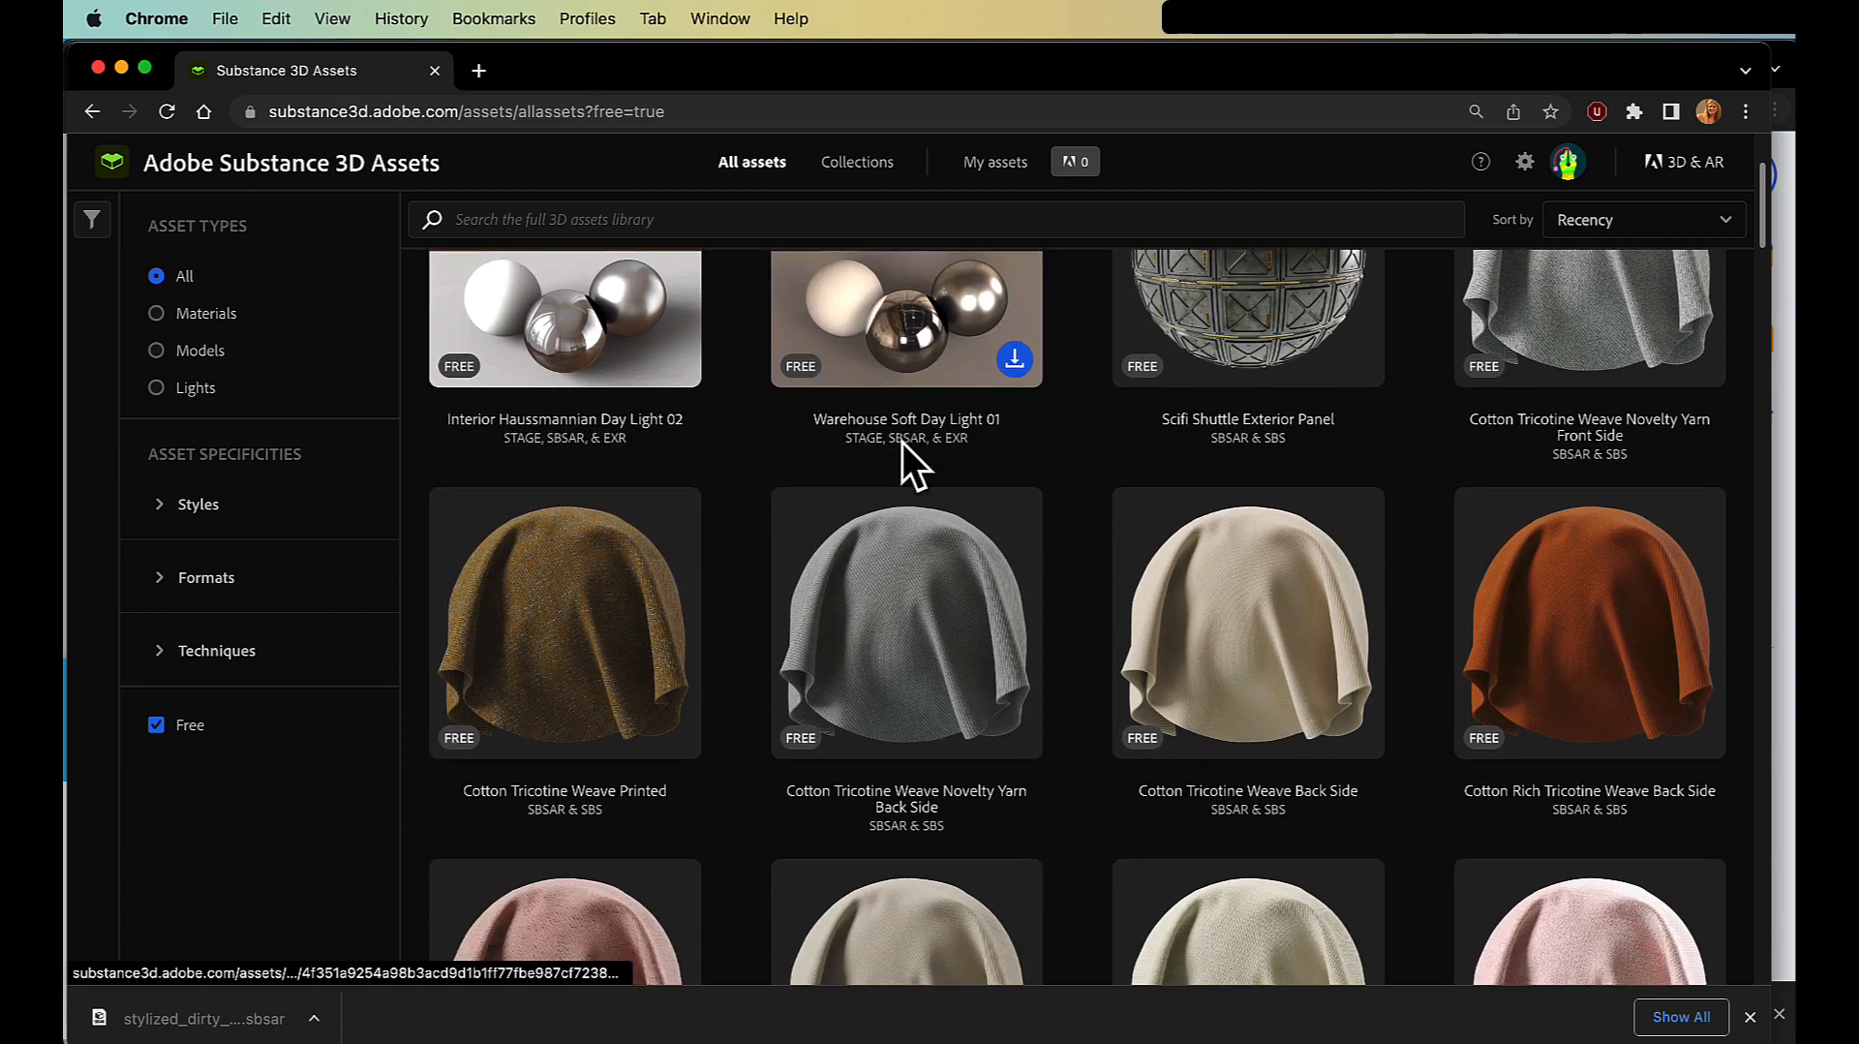
scroll(905, 469, down, 13)
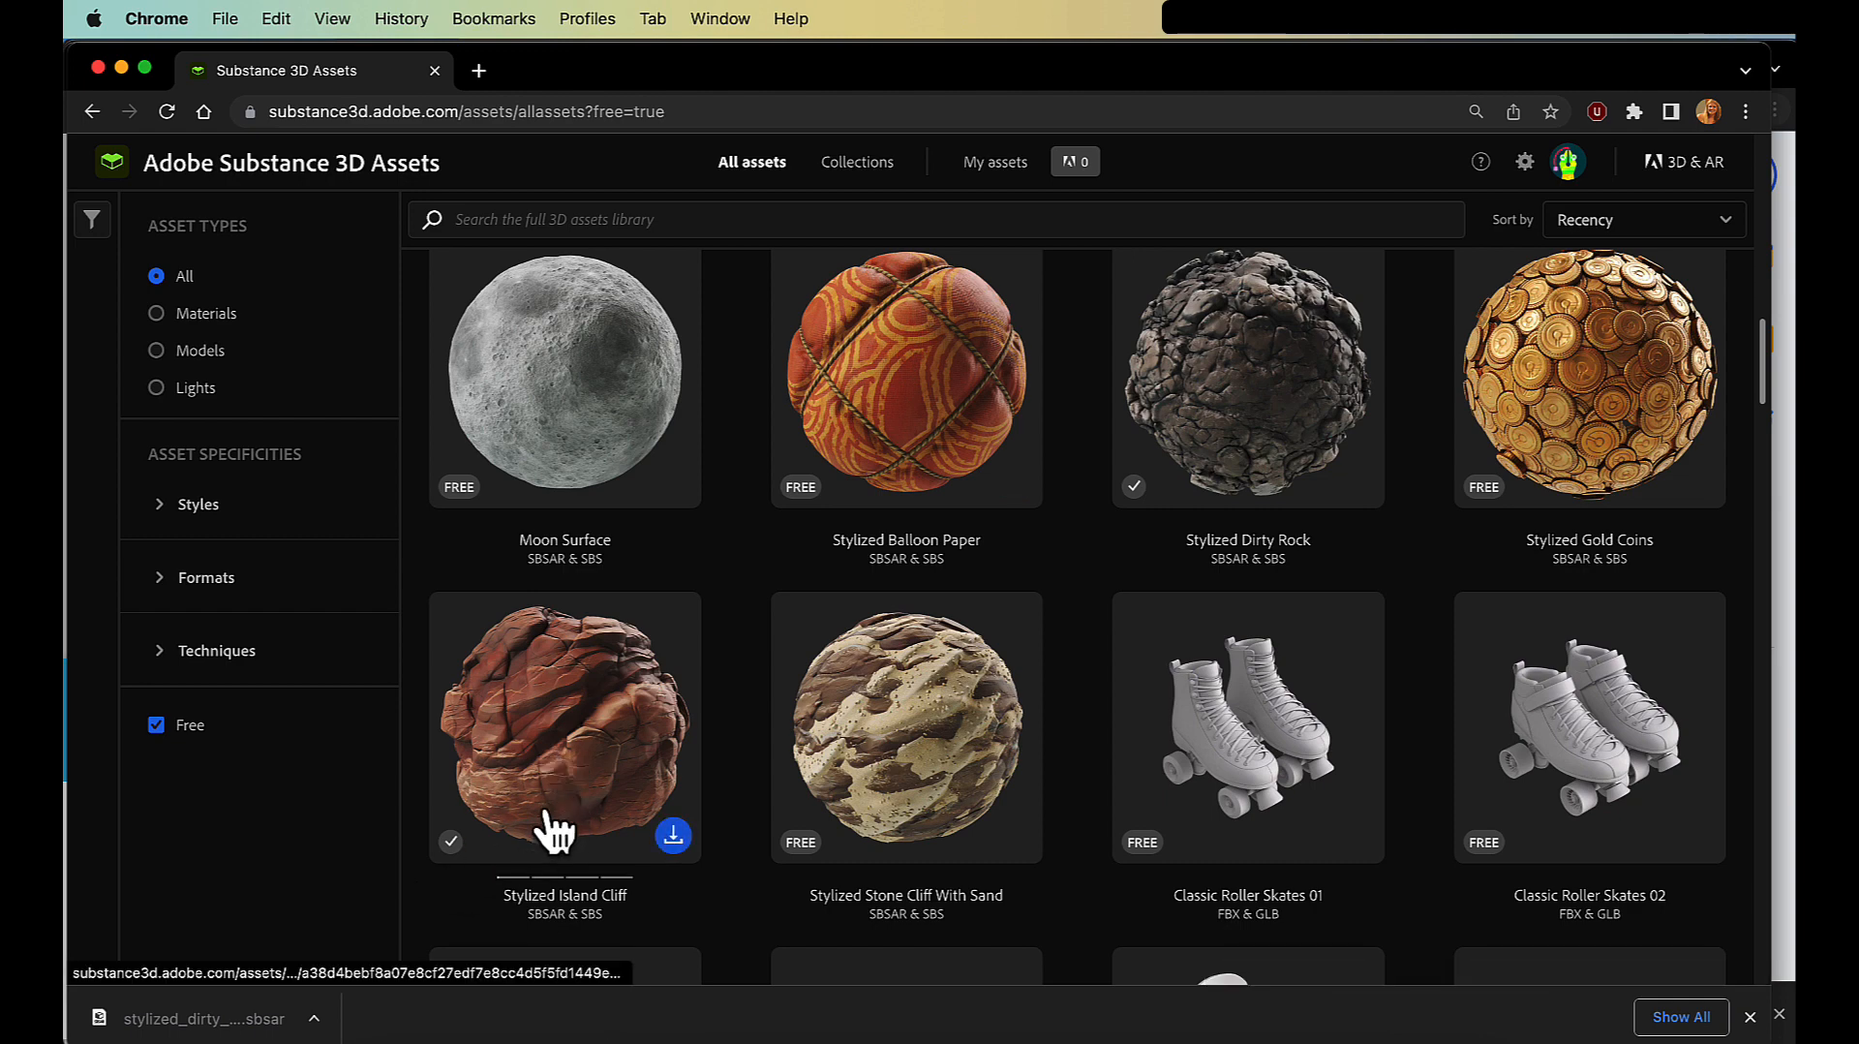
click(654, 839)
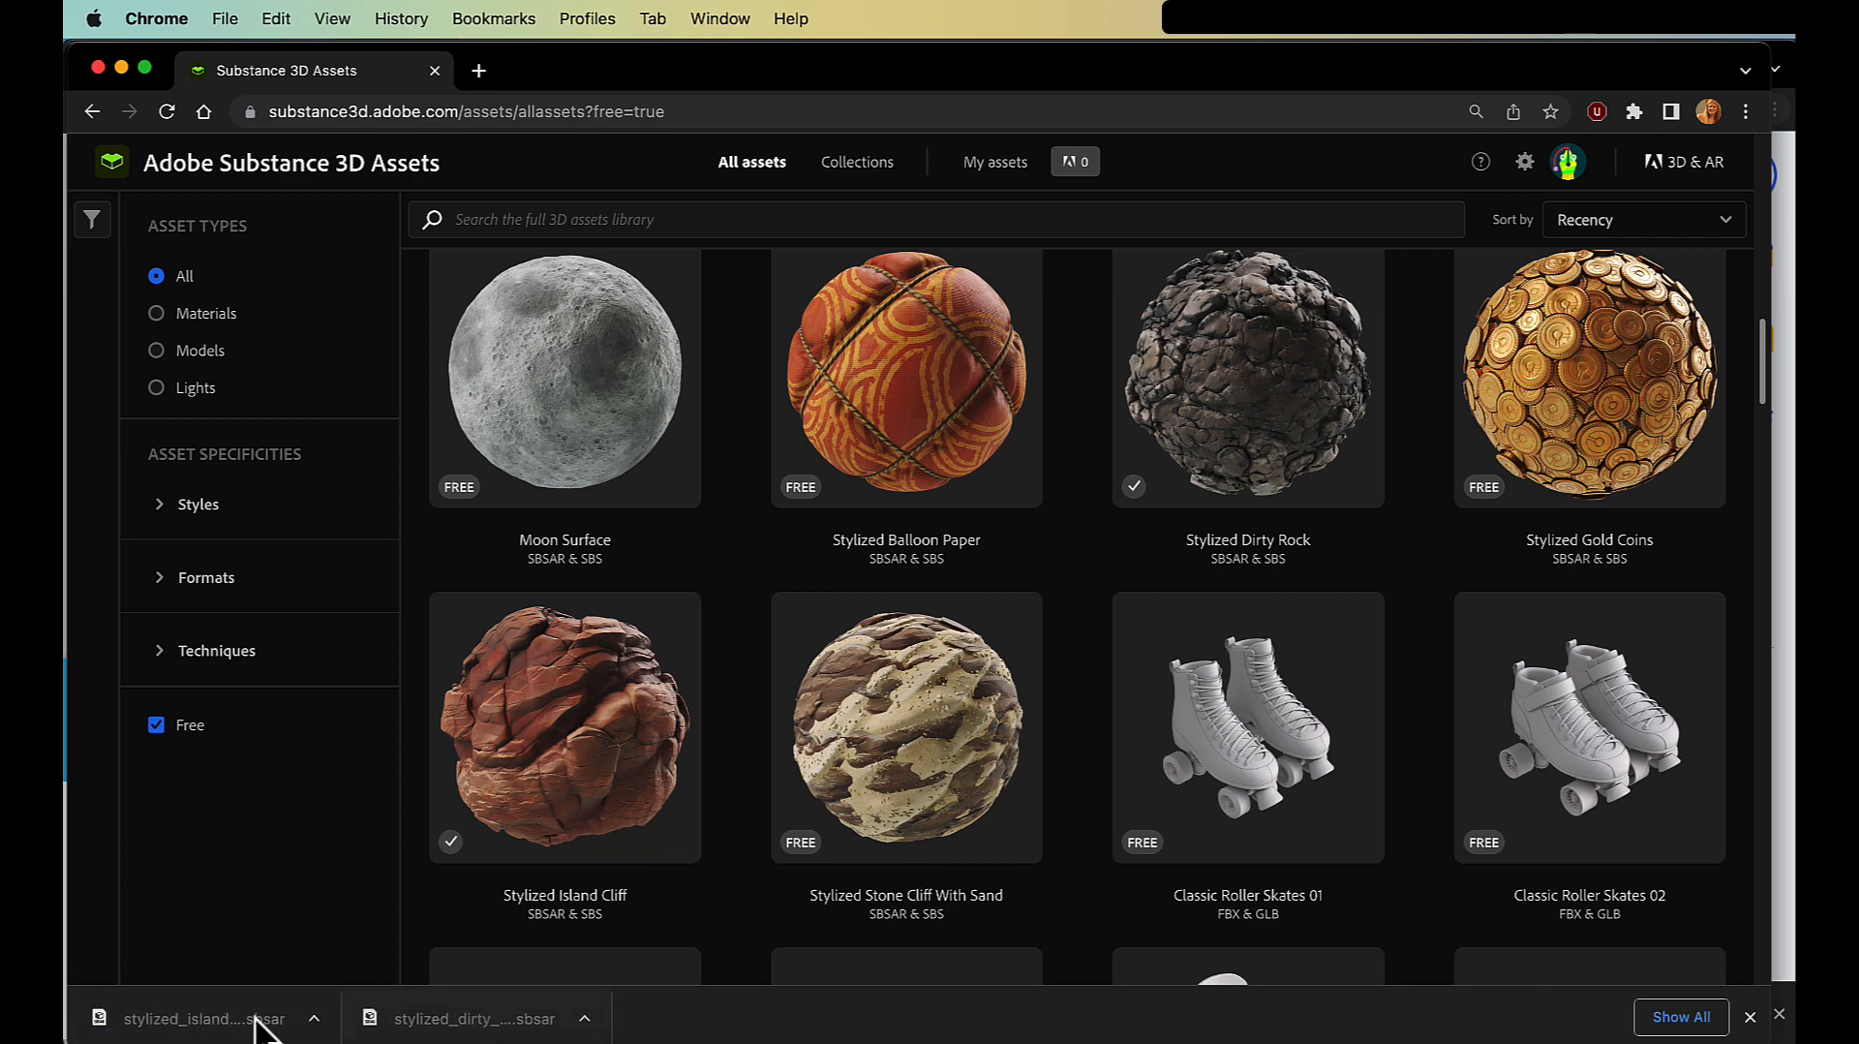
- Browse the remaining free models, materials and lights through to the end of the asset library
scroll(955, 804, down, 5)
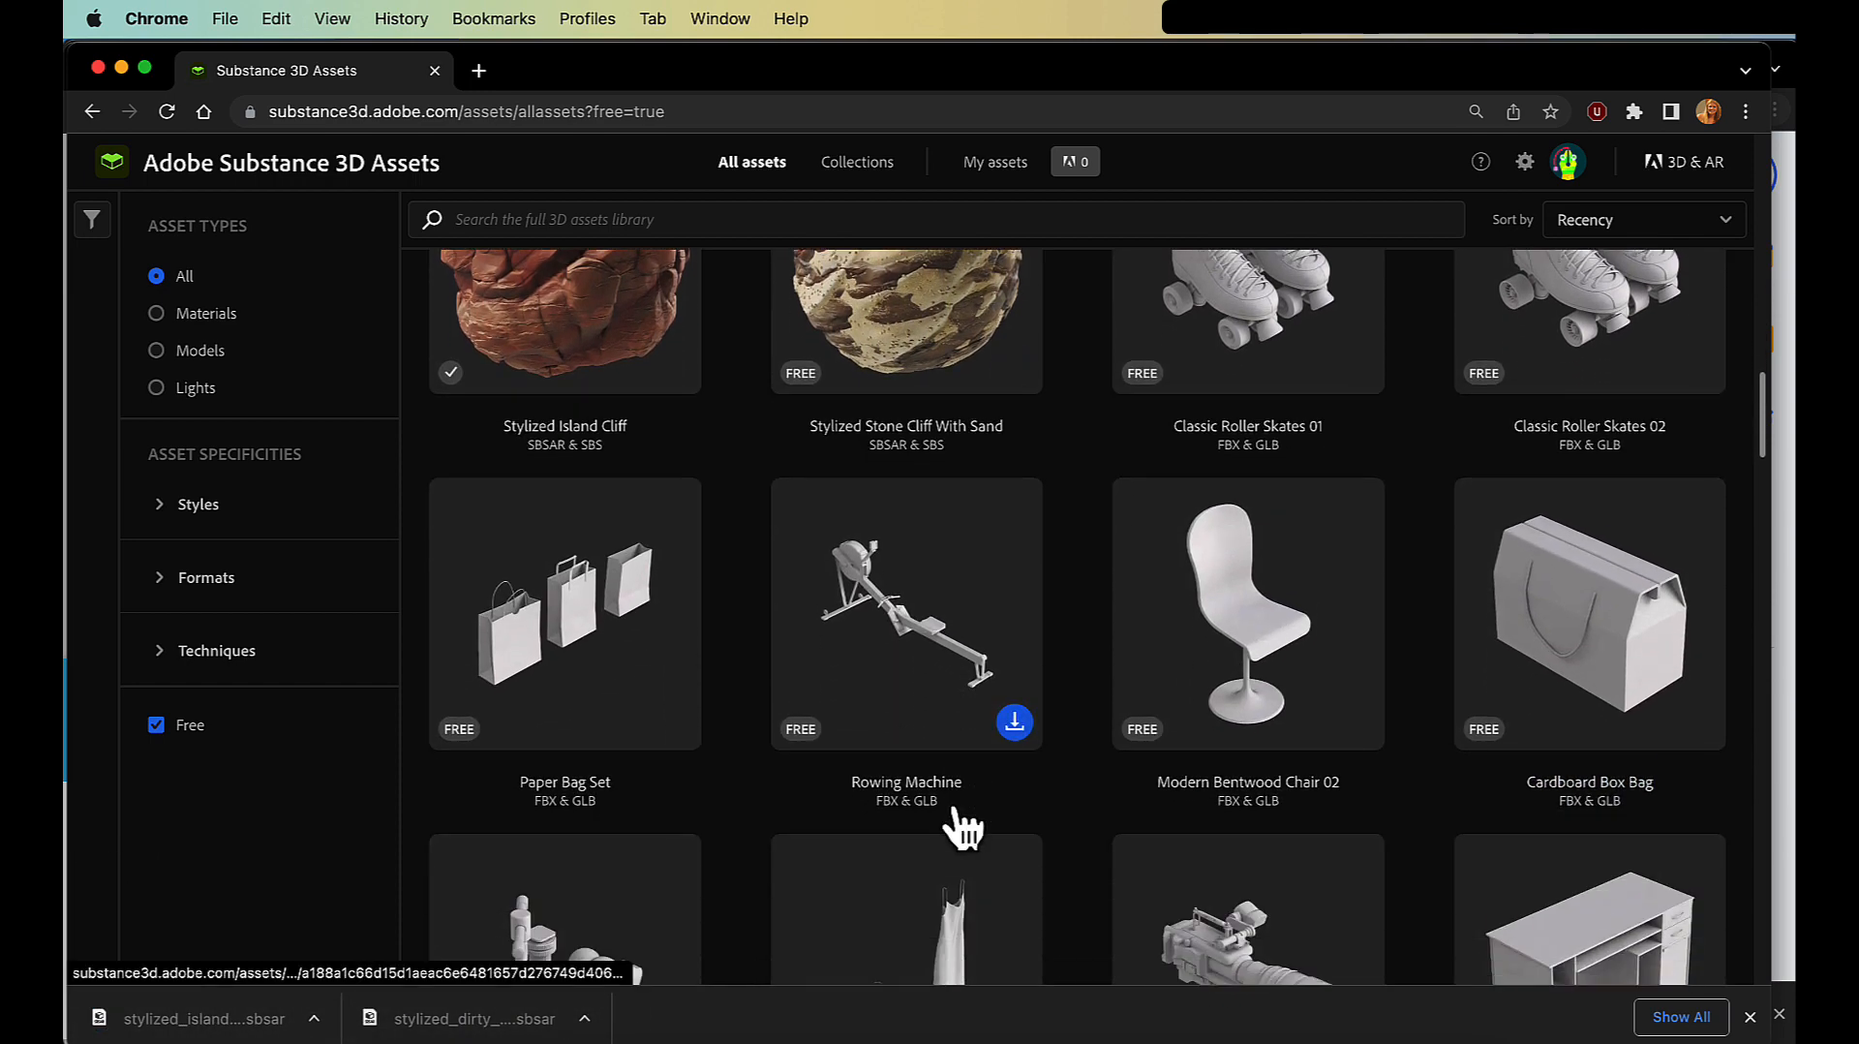
scroll(963, 828, down, 10)
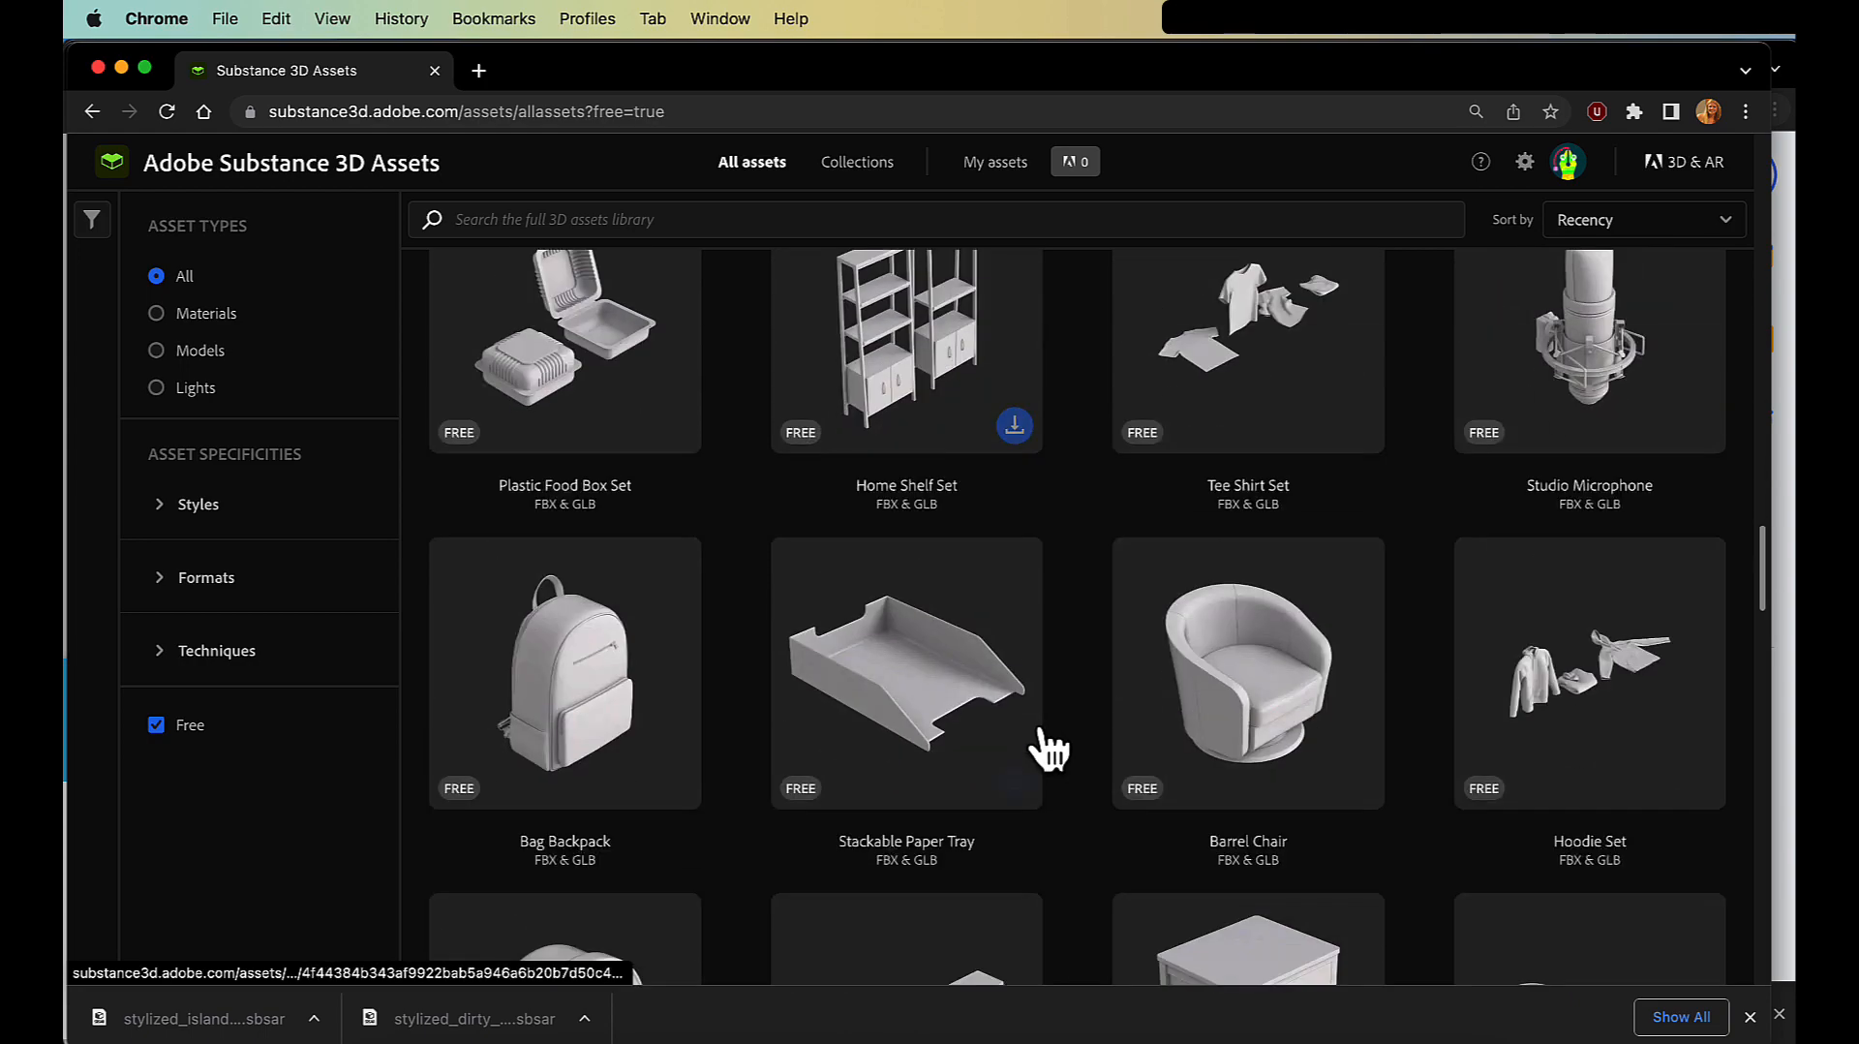
scroll(1047, 748, up, 1)
scroll(1047, 748, down, 20)
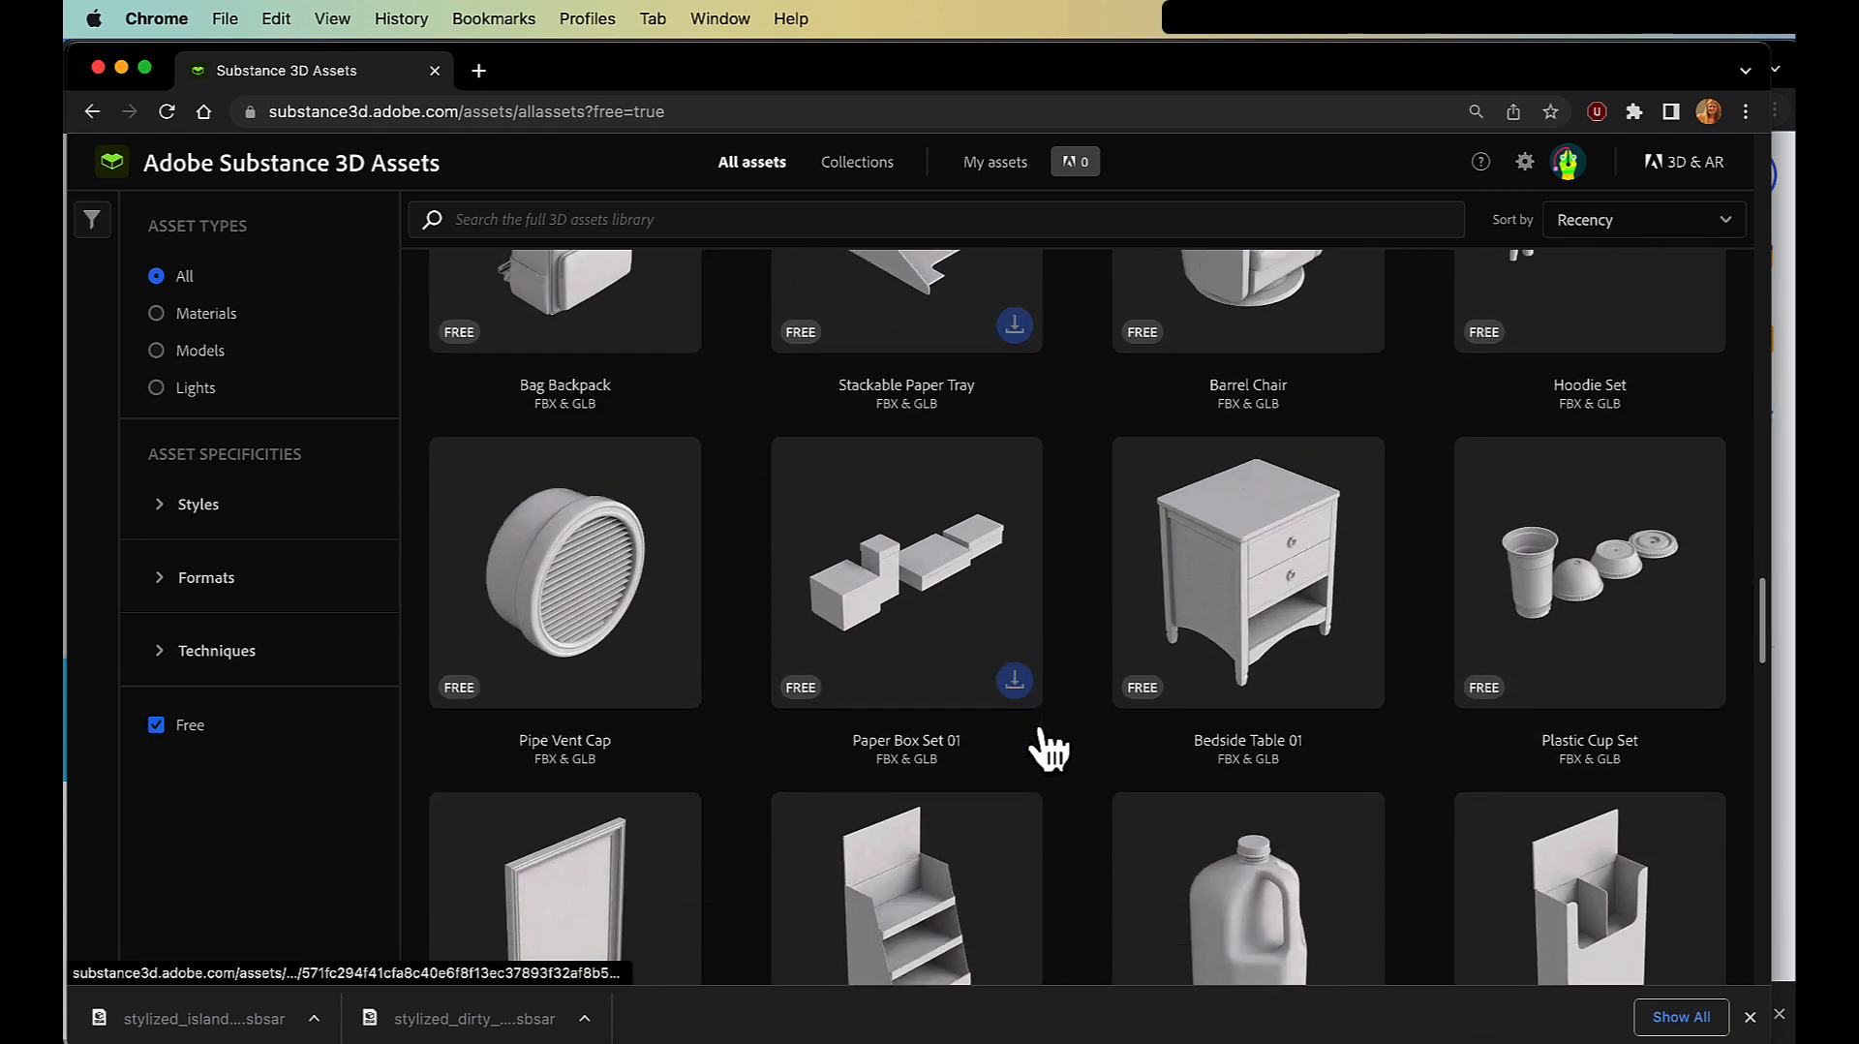
scroll(1048, 748, down, 5)
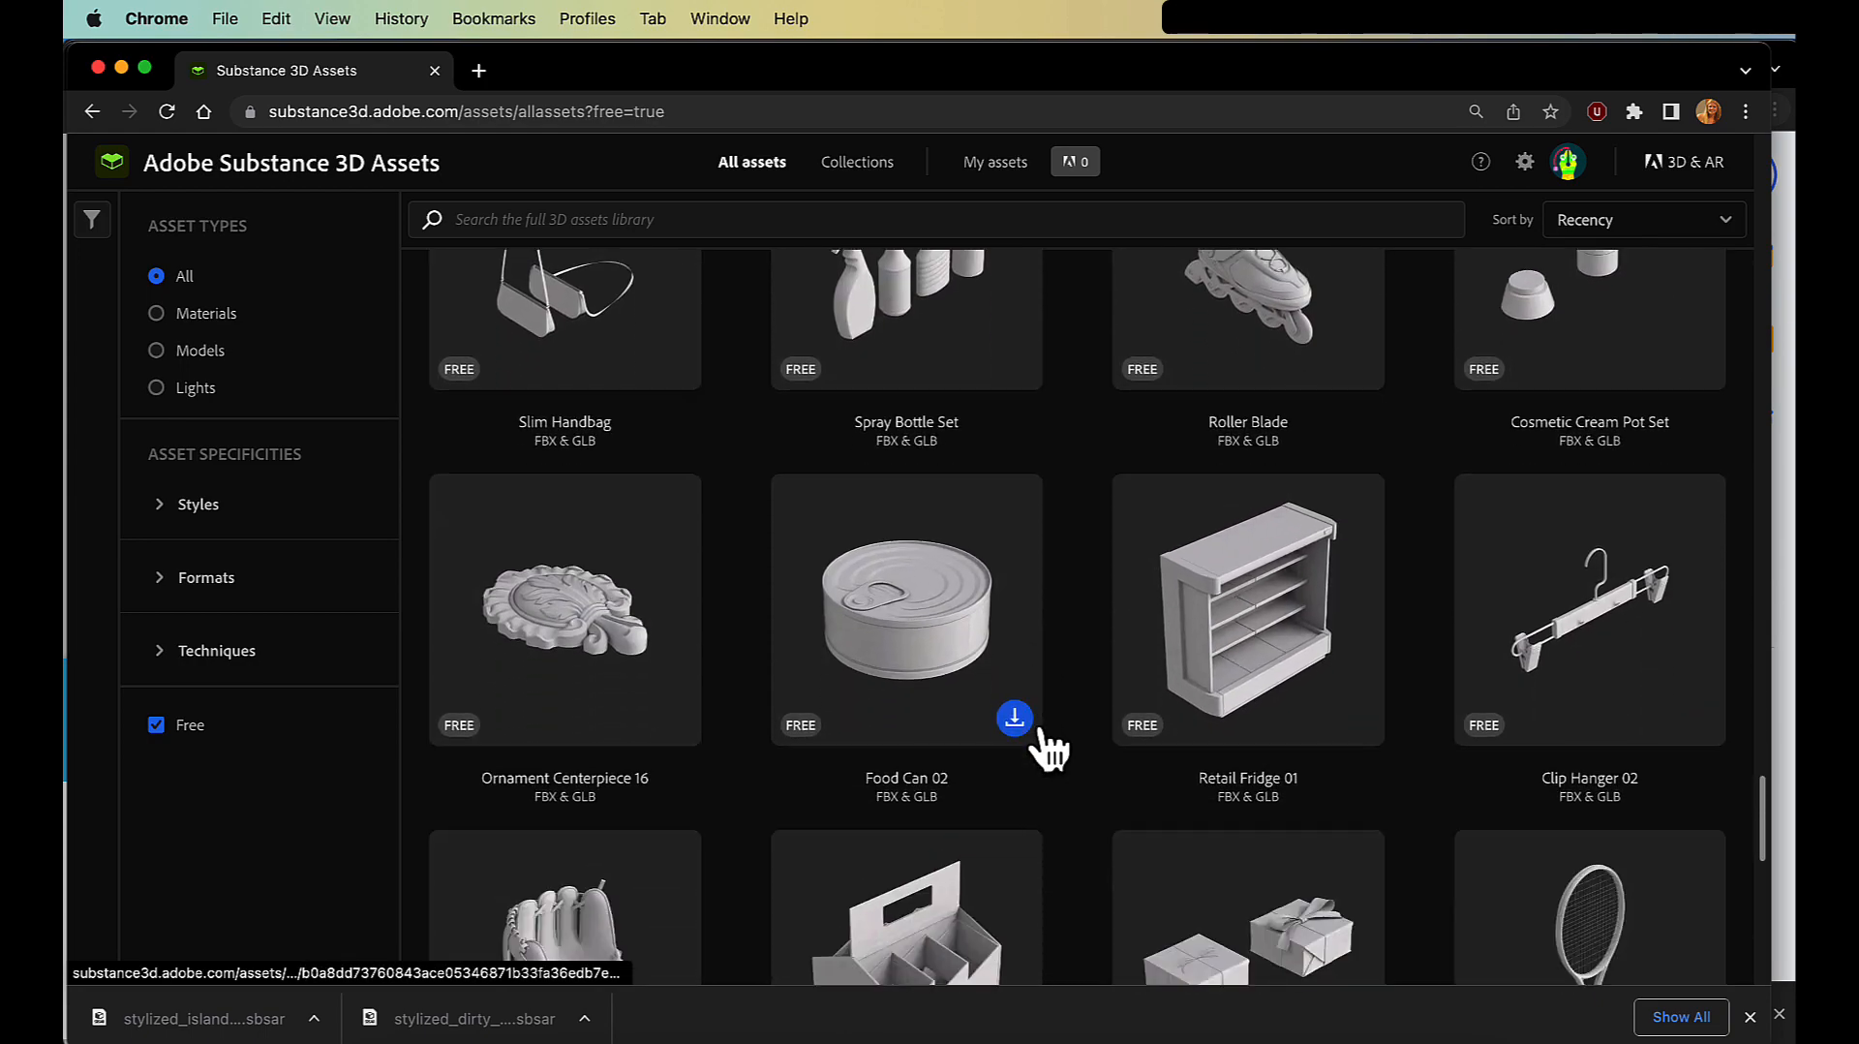
scroll(1047, 749, down, 7)
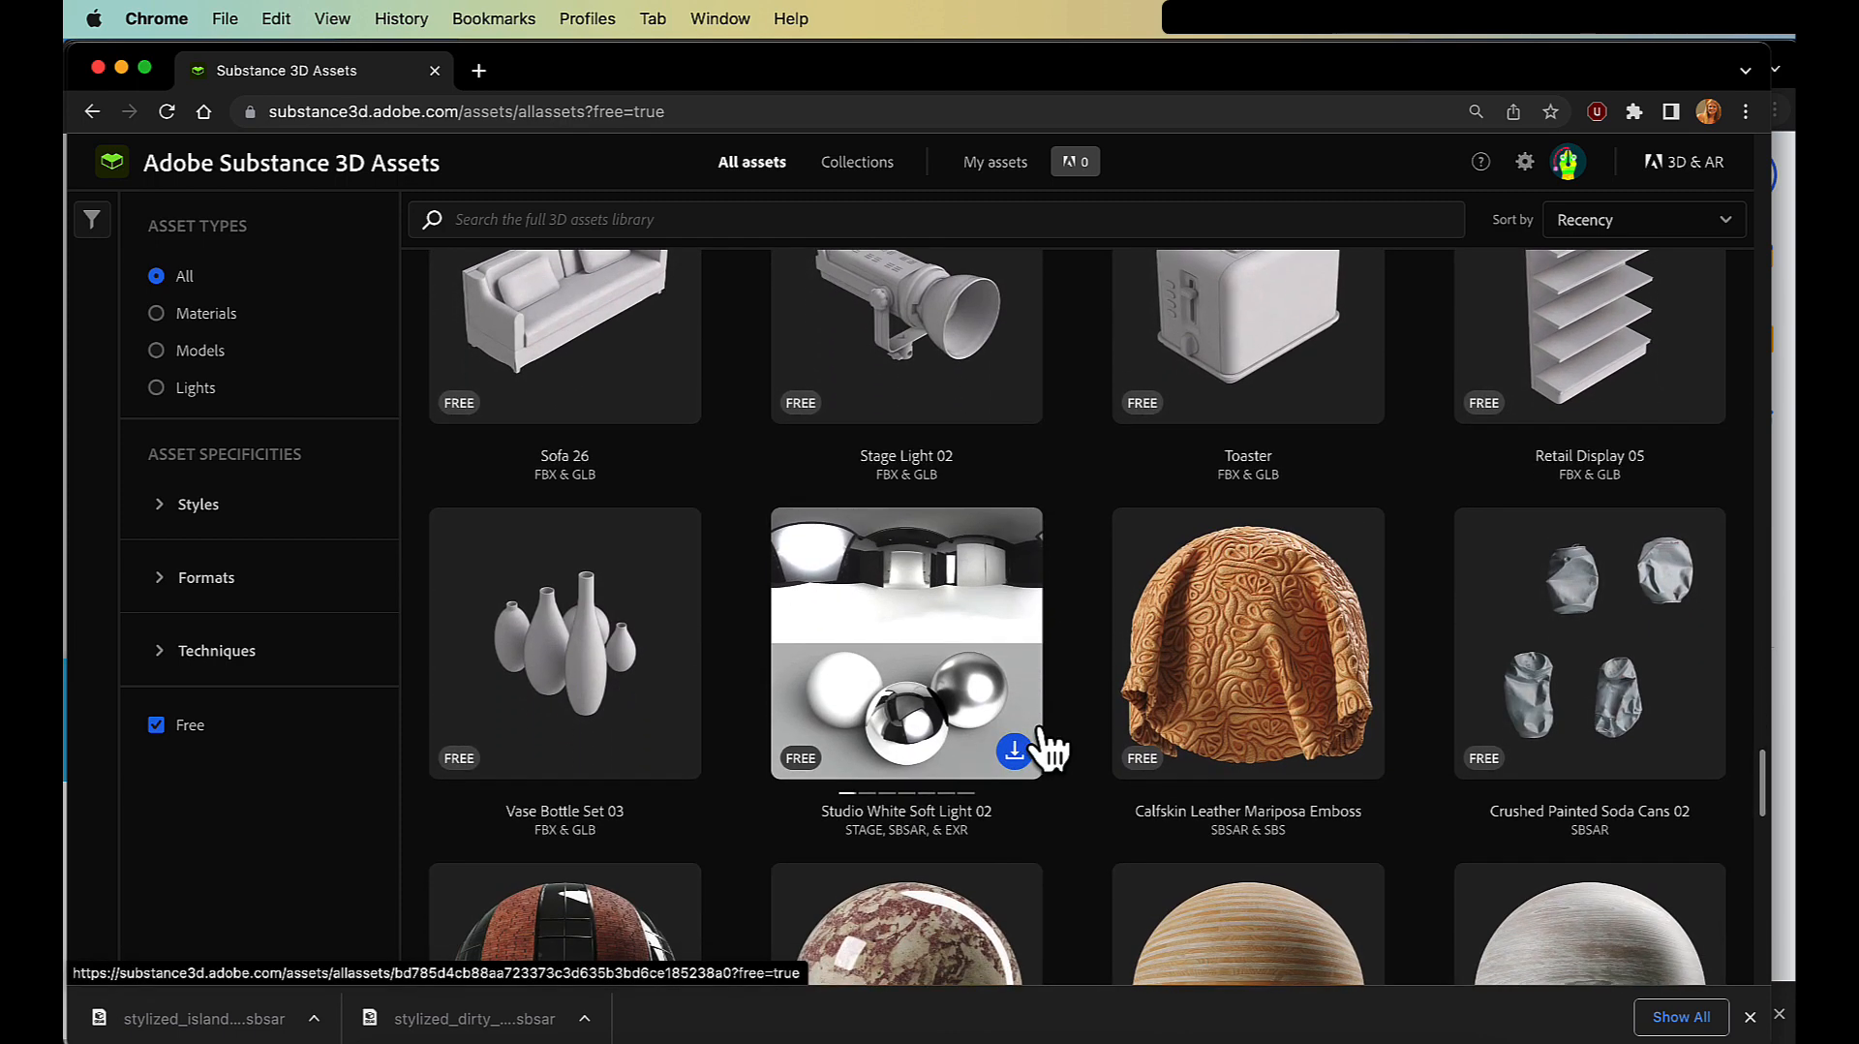
scroll(1042, 728, down, 1)
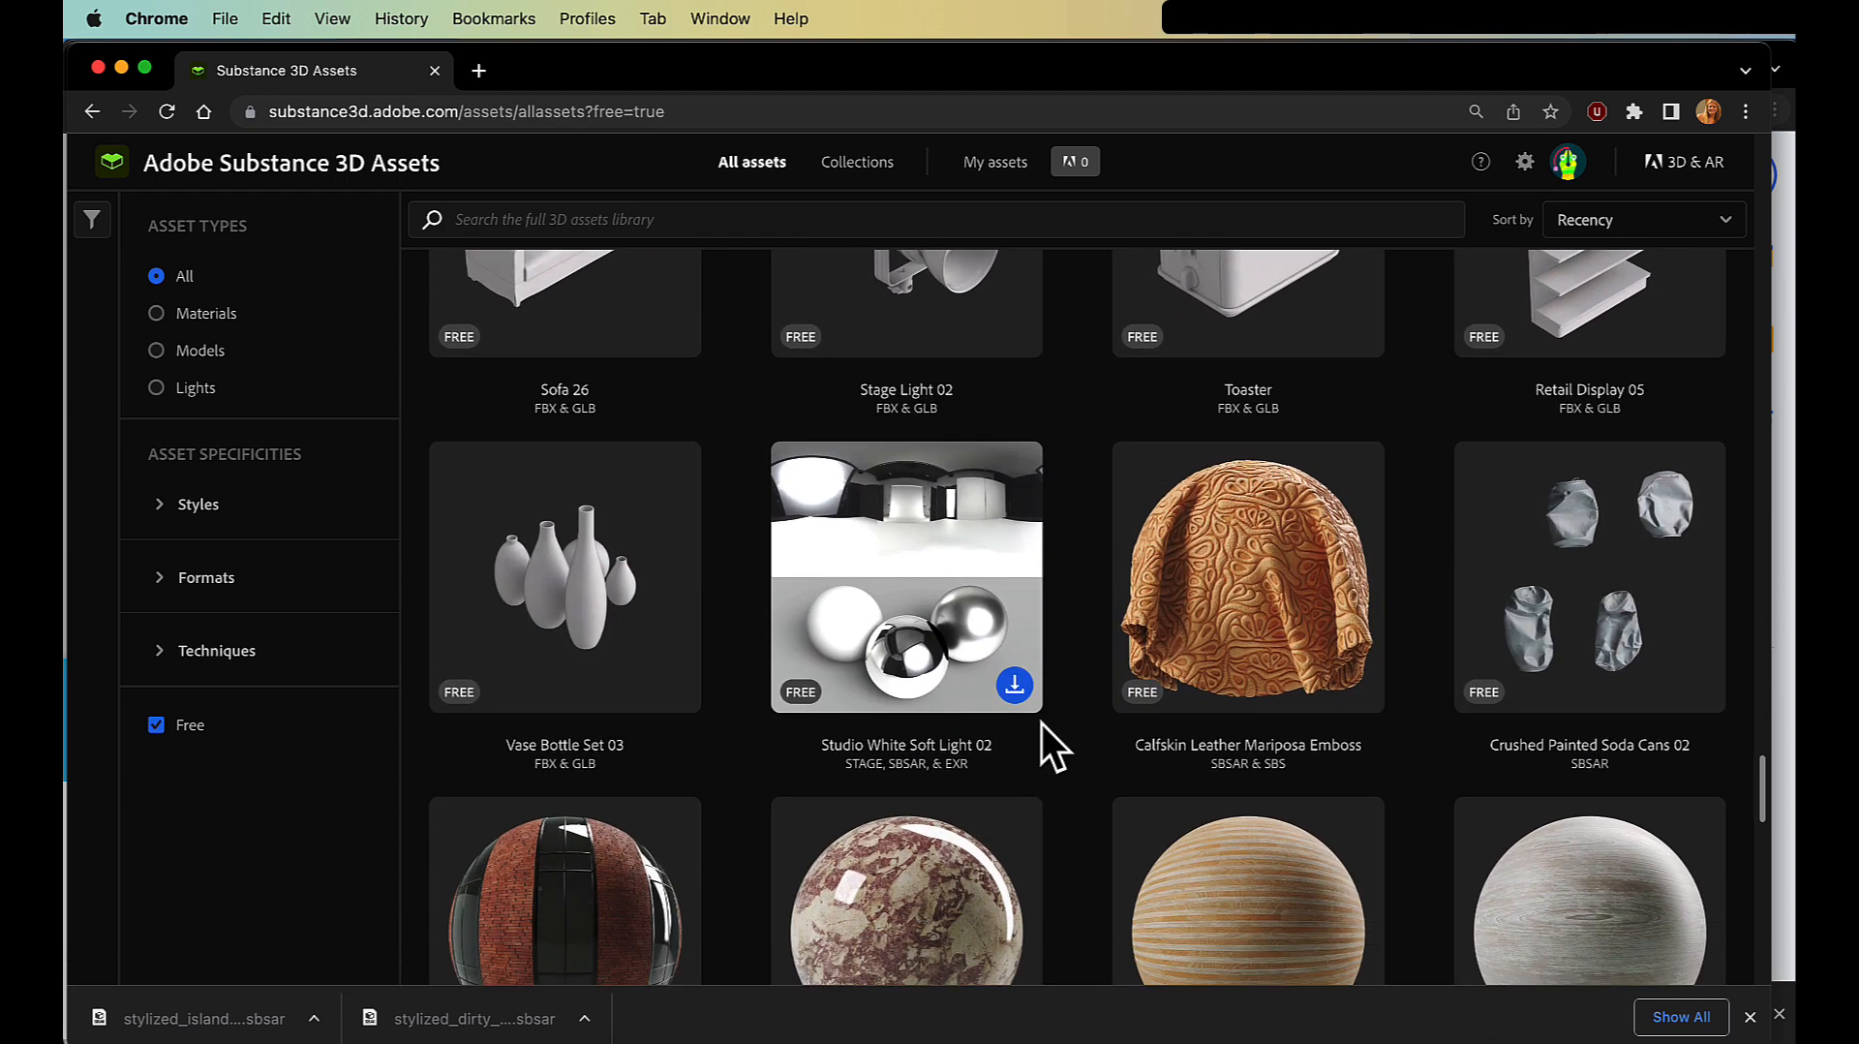
scroll(1042, 724, down, 7)
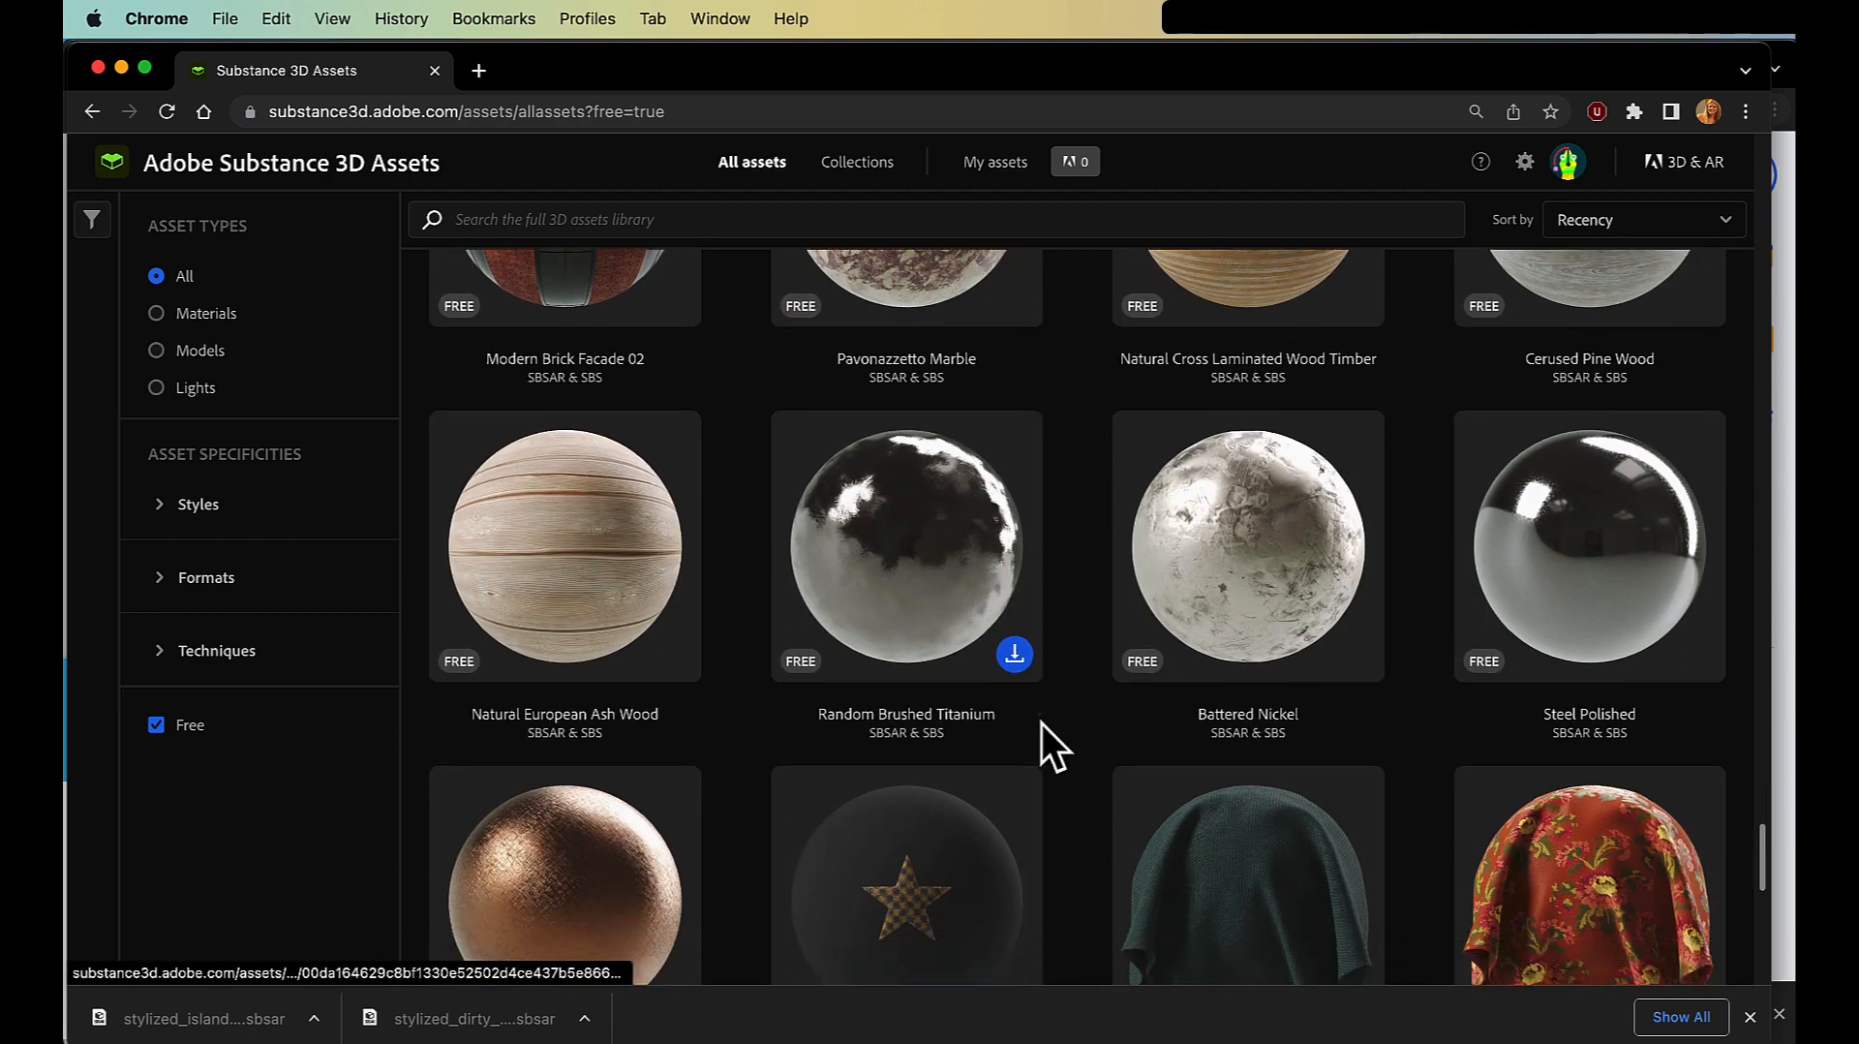
scroll(1041, 722, down, 3)
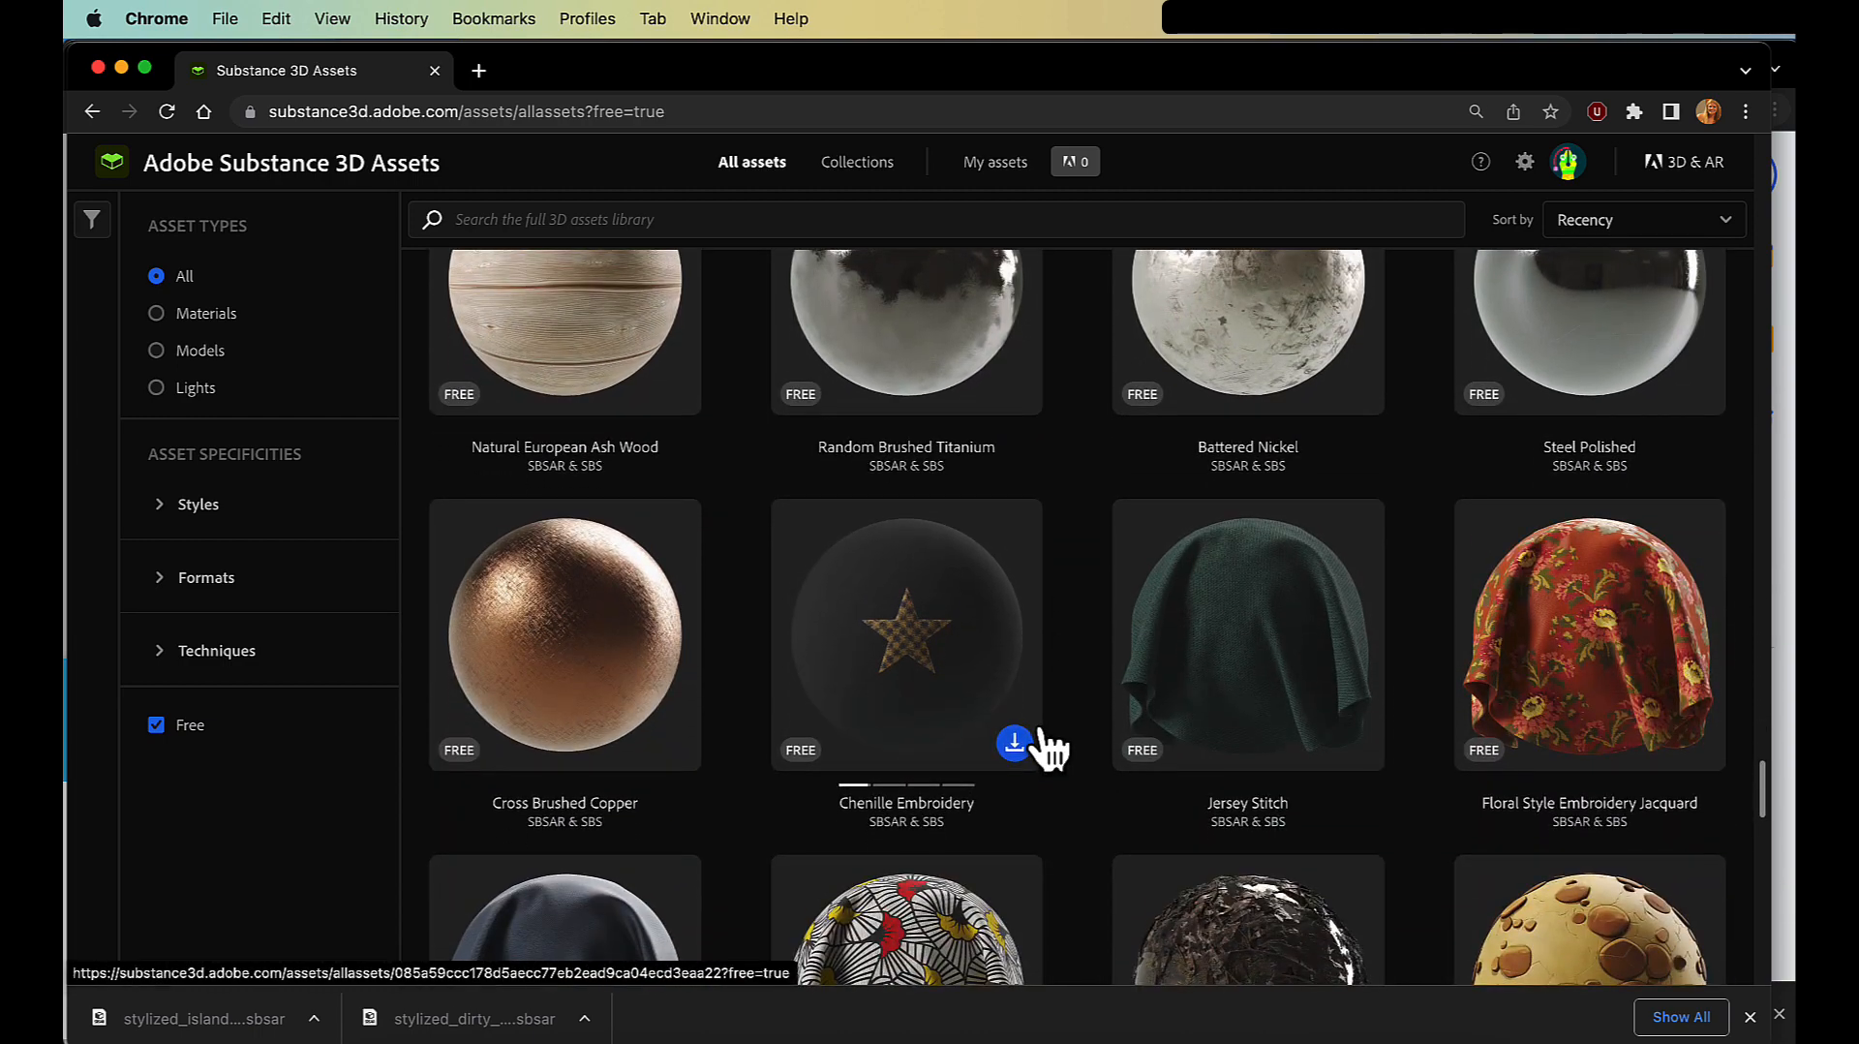
scroll(1042, 736, down, 7)
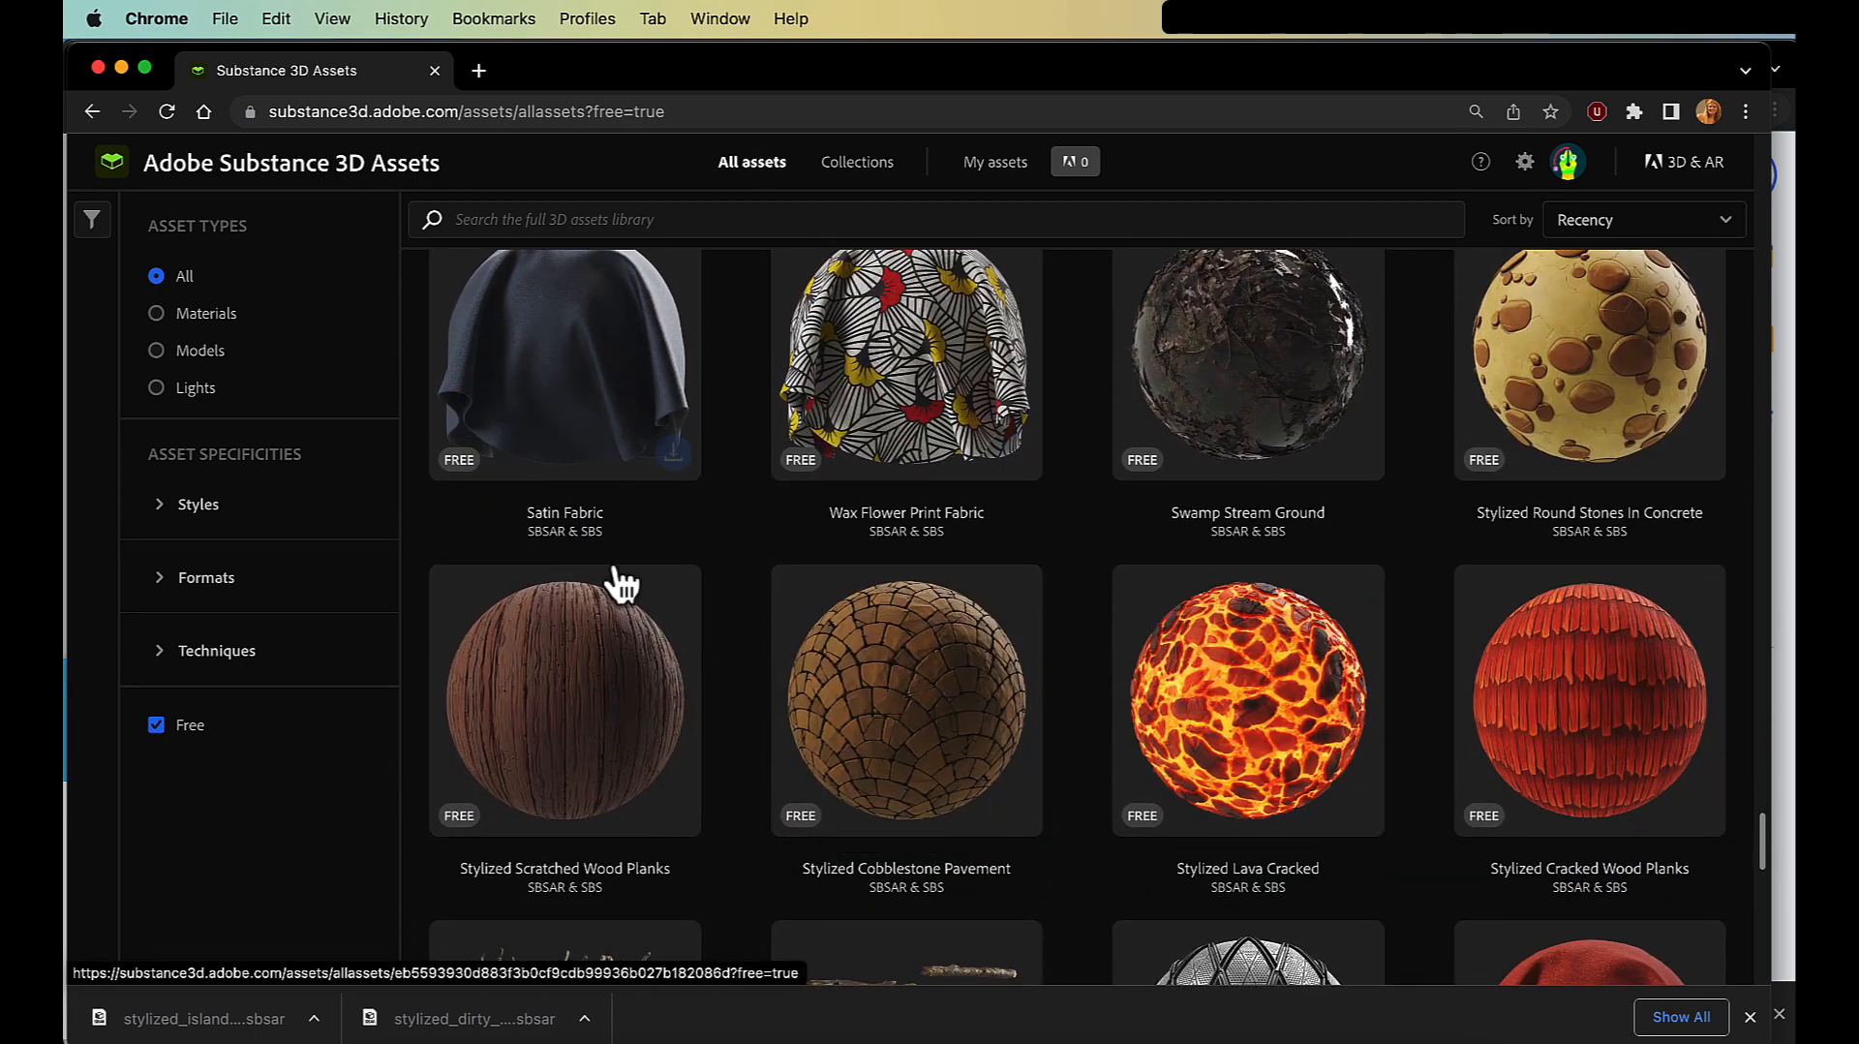
scroll(639, 605, down, 2)
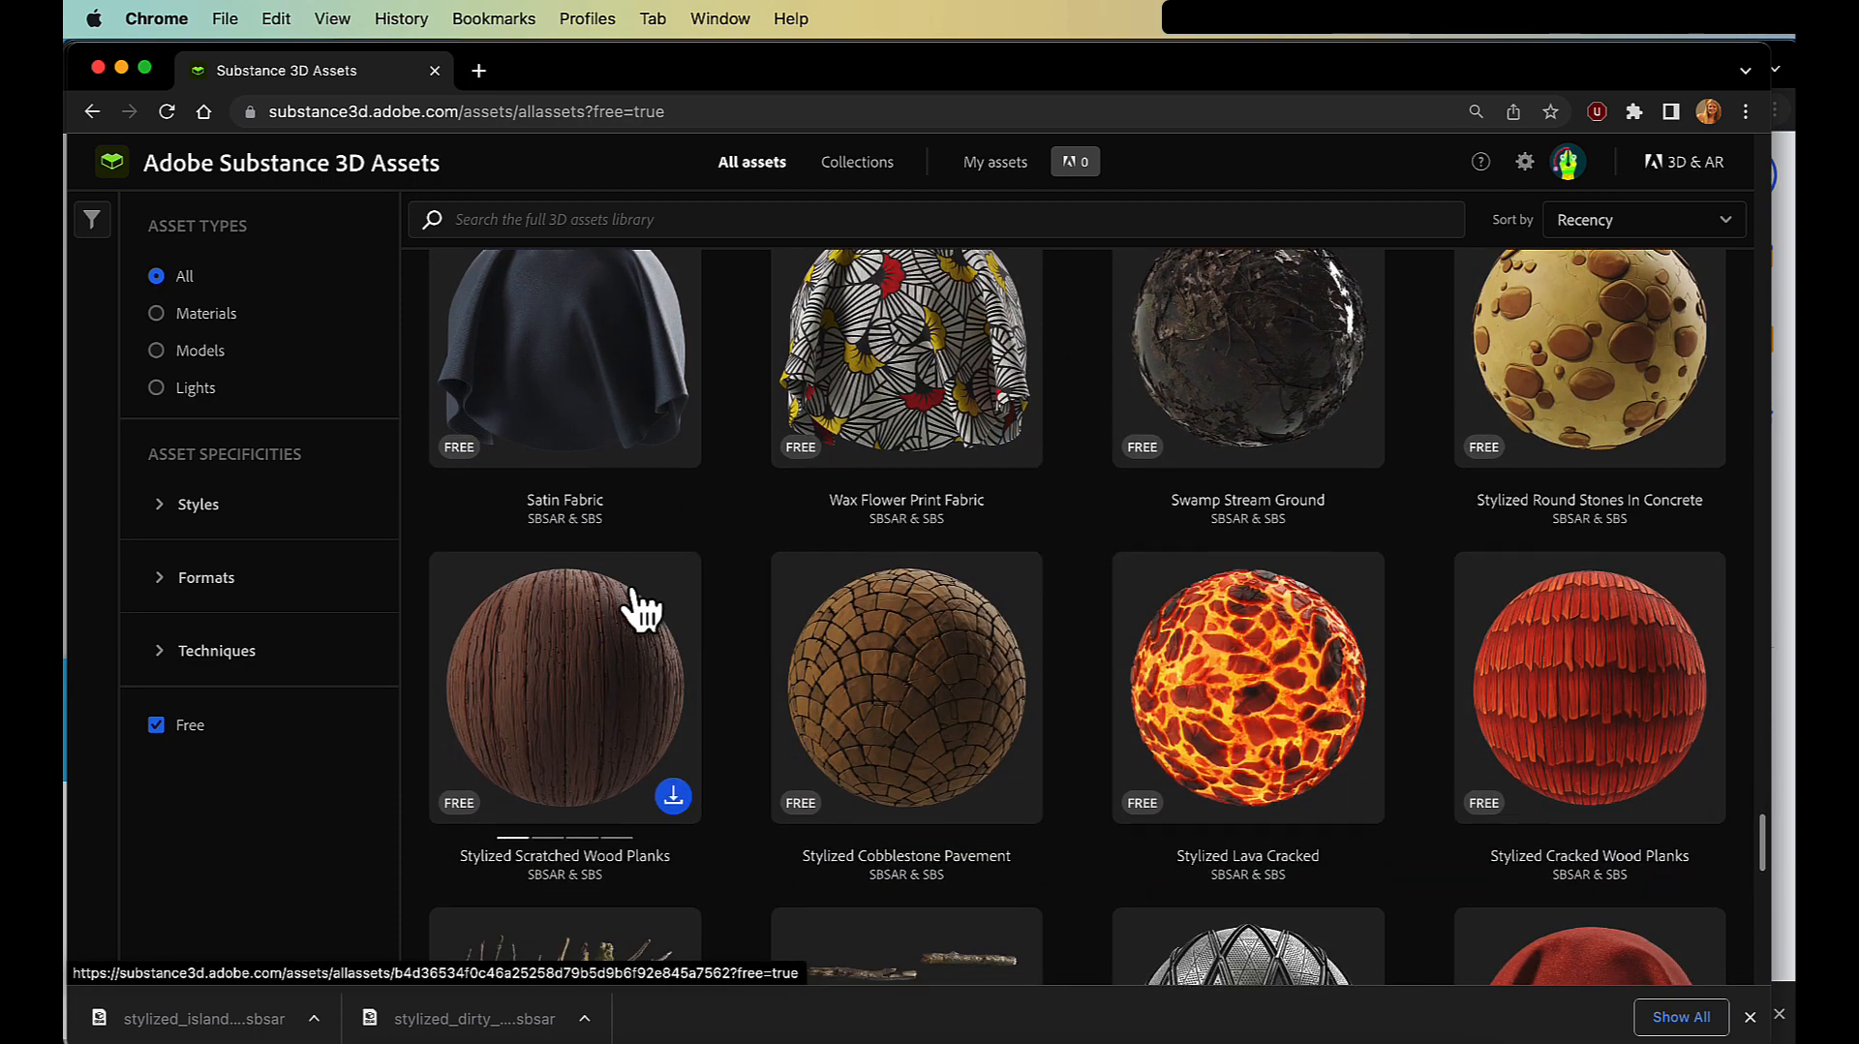
scroll(753, 561, down, 3)
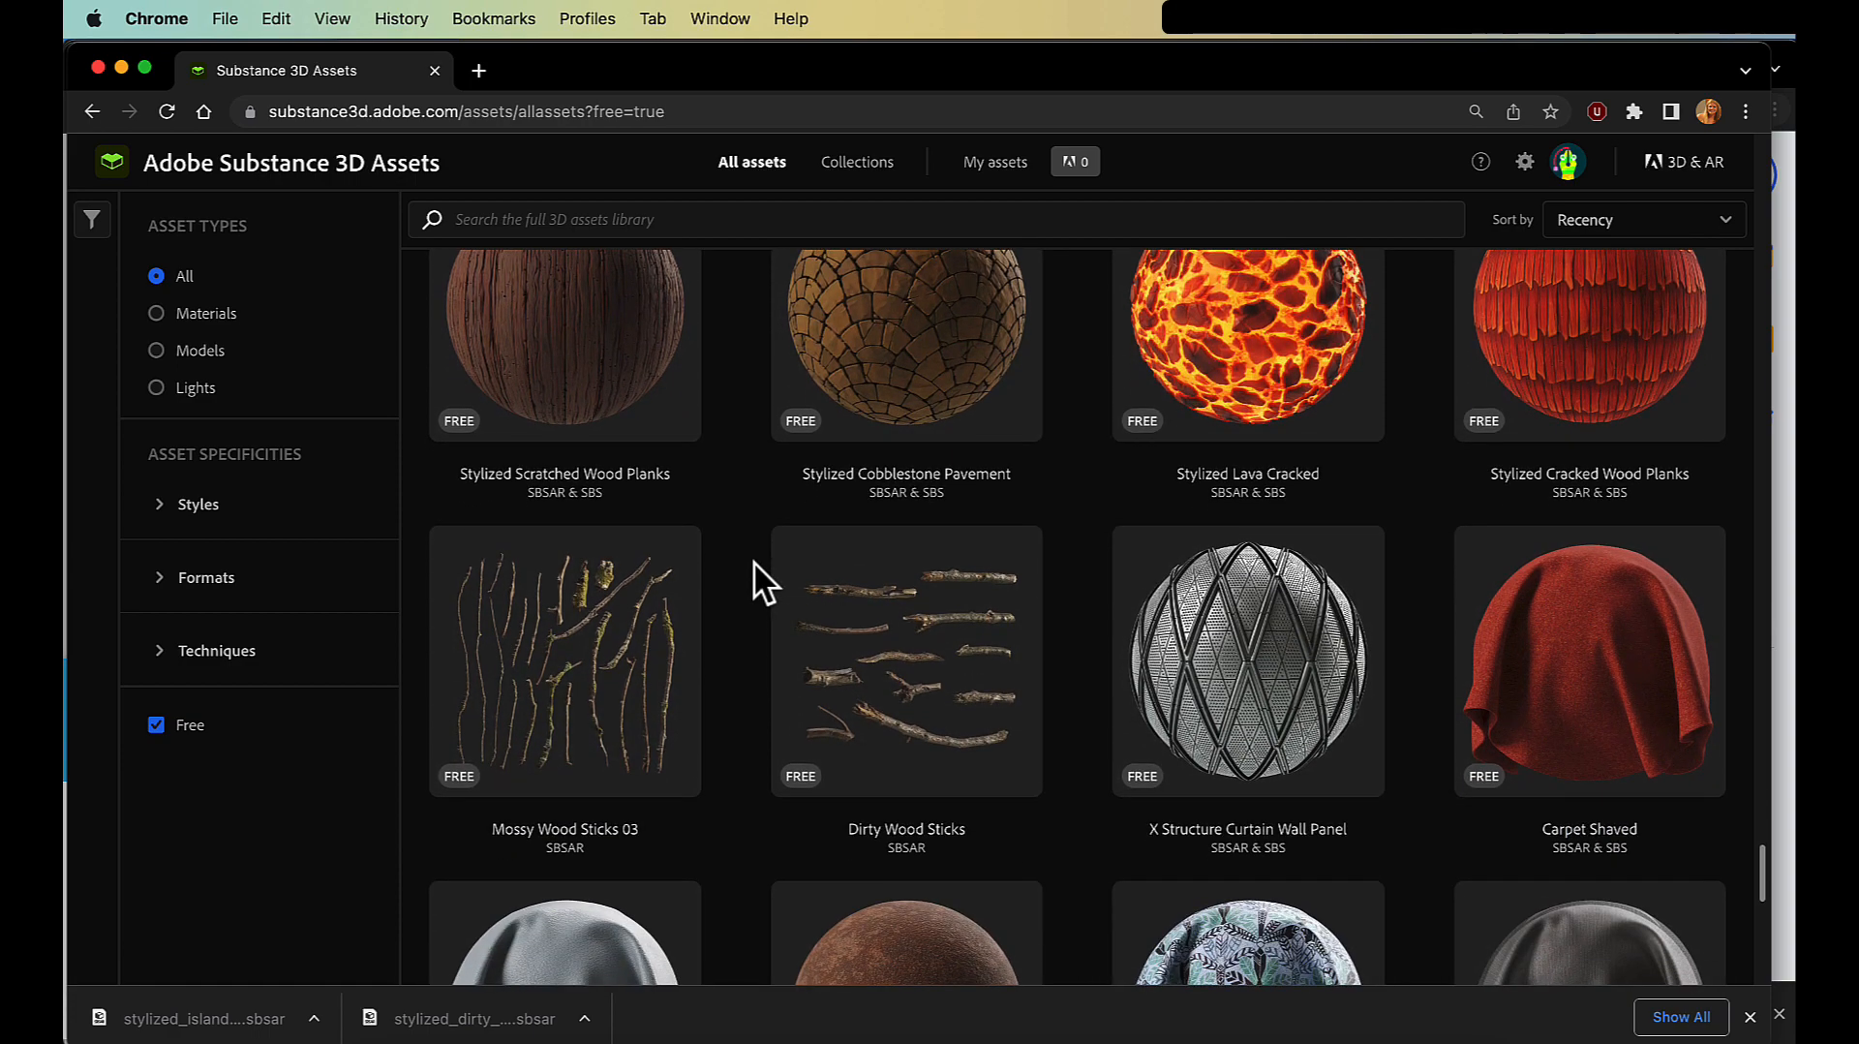
scroll(753, 561, down, 7)
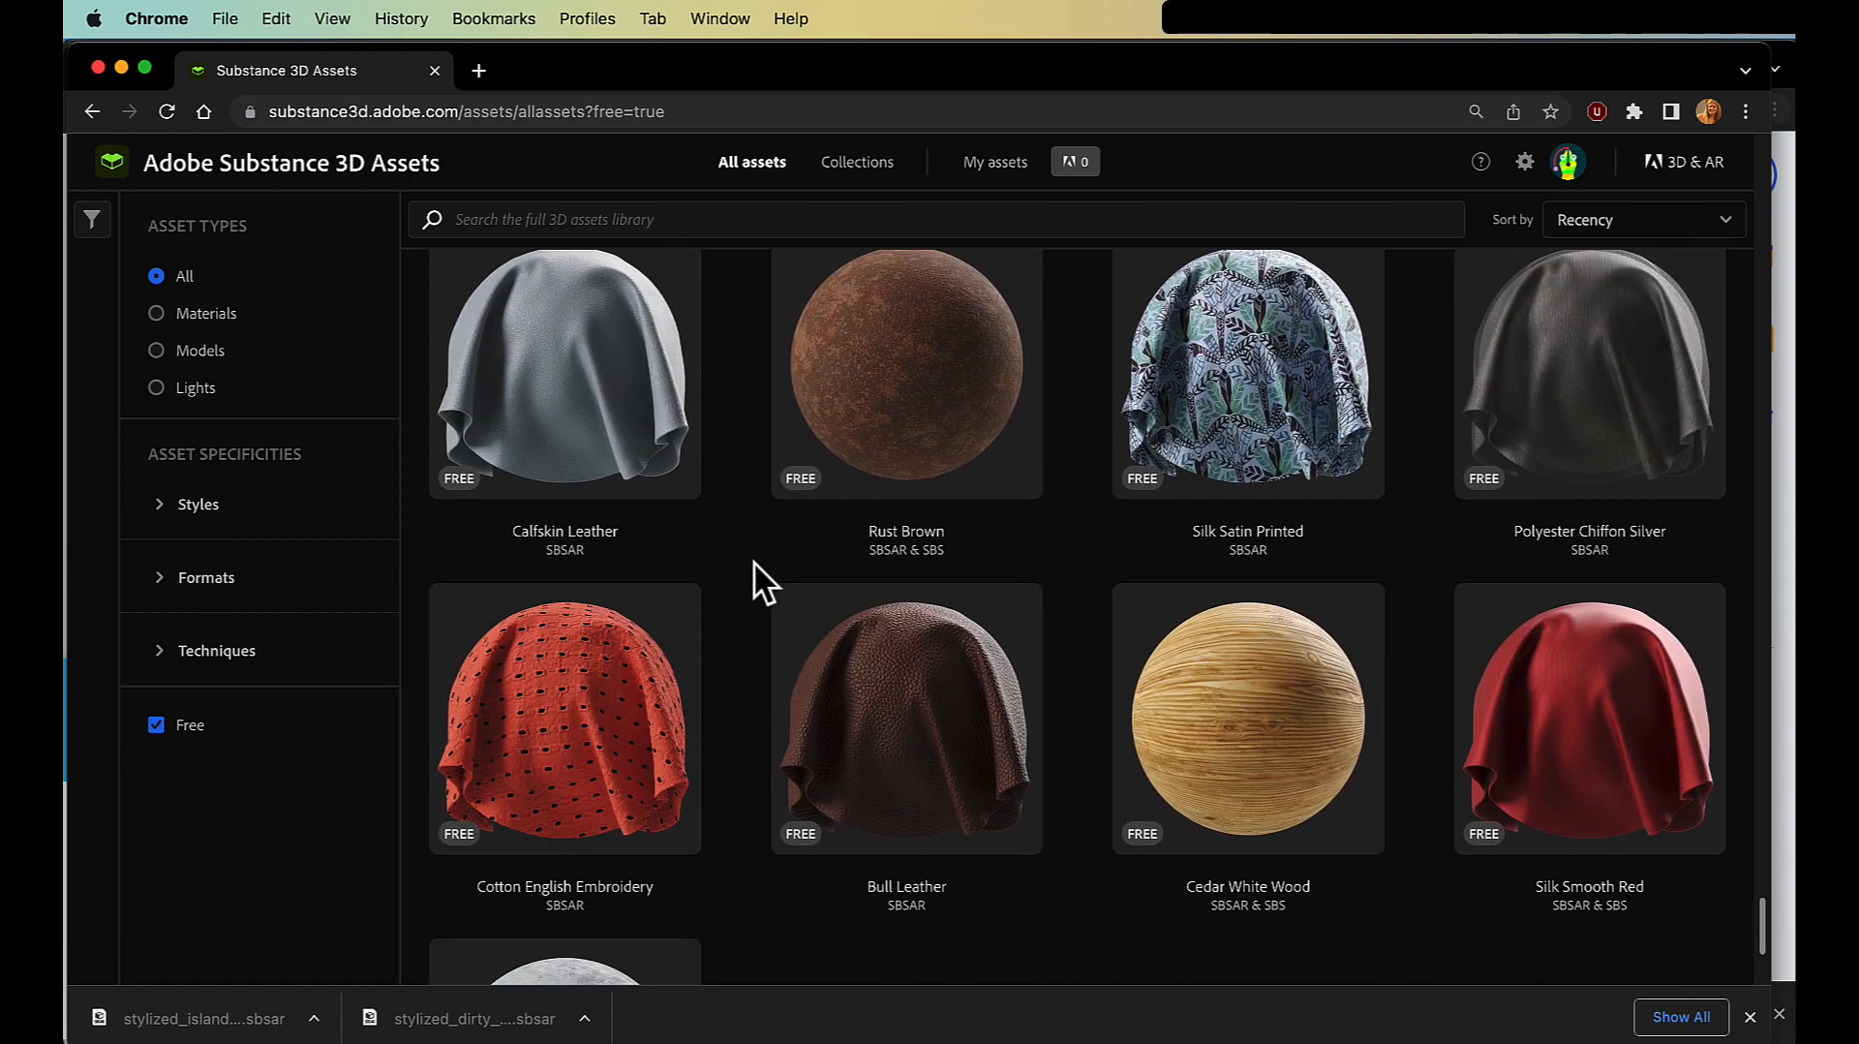
scroll(753, 561, down, 1)
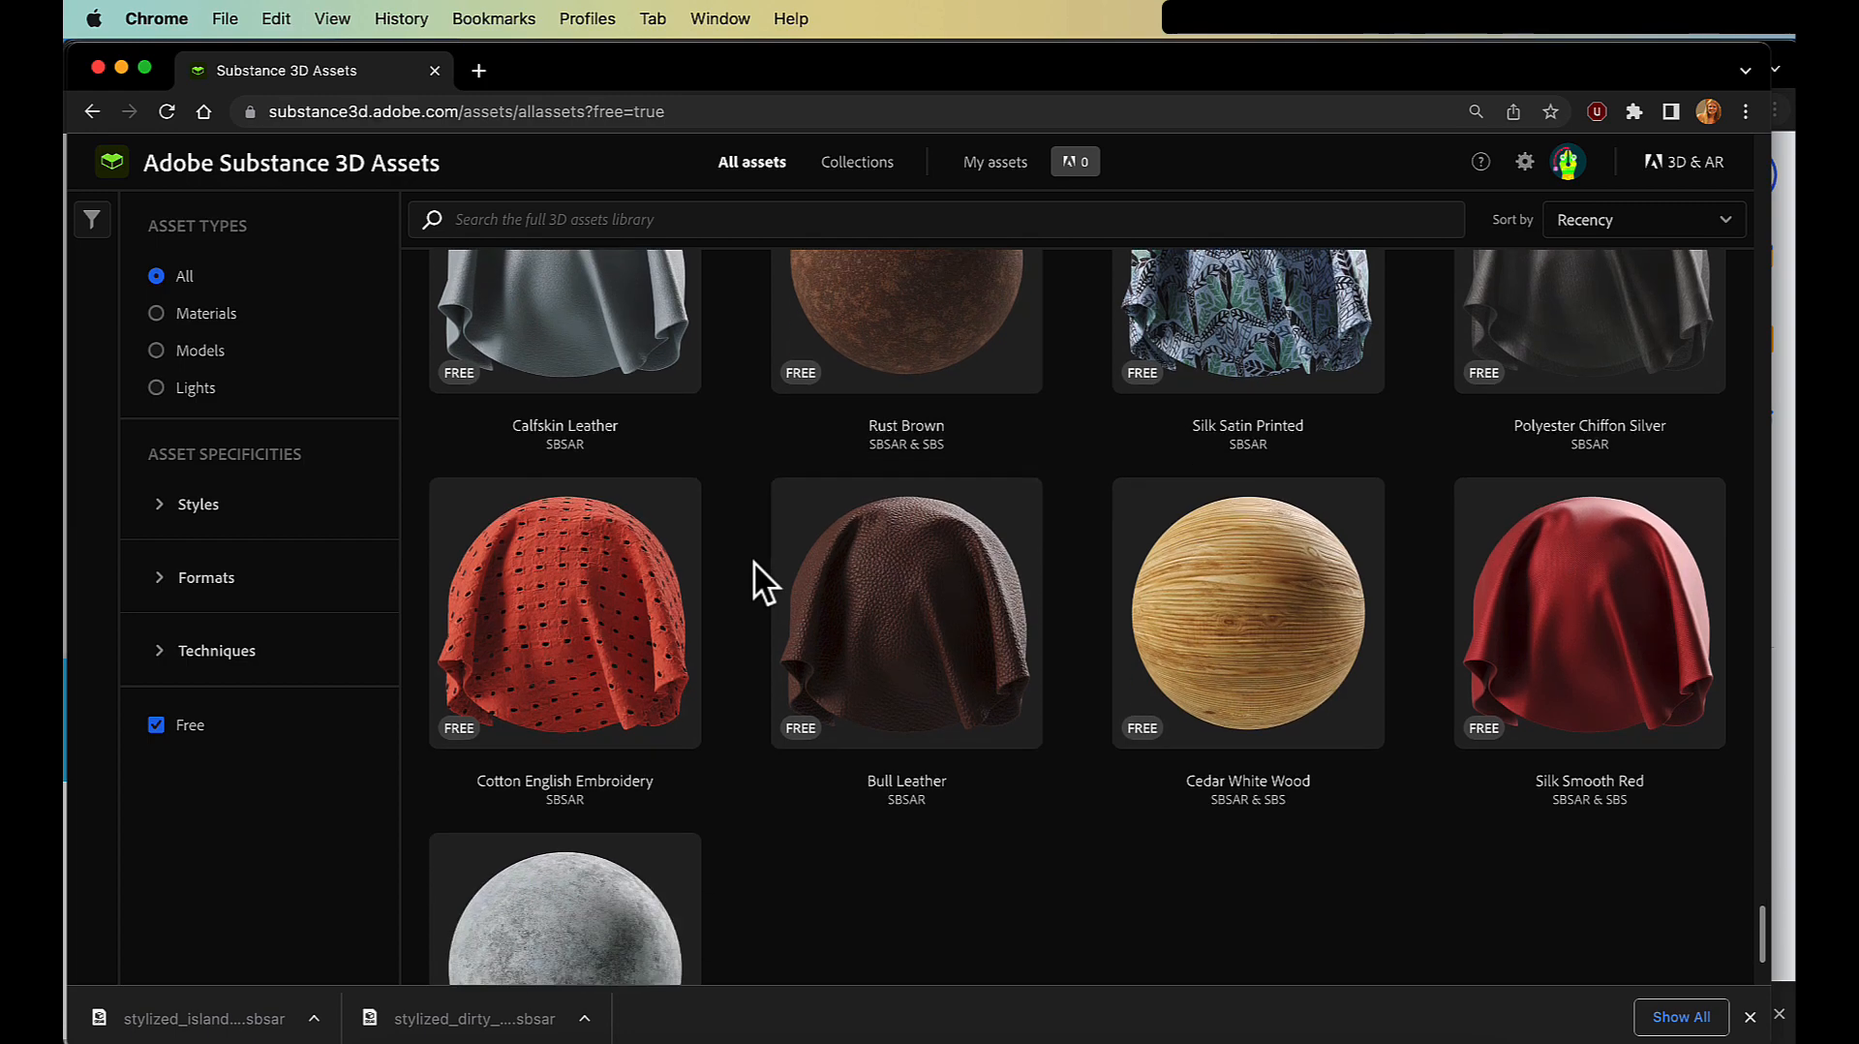
scroll(753, 561, down, 2)
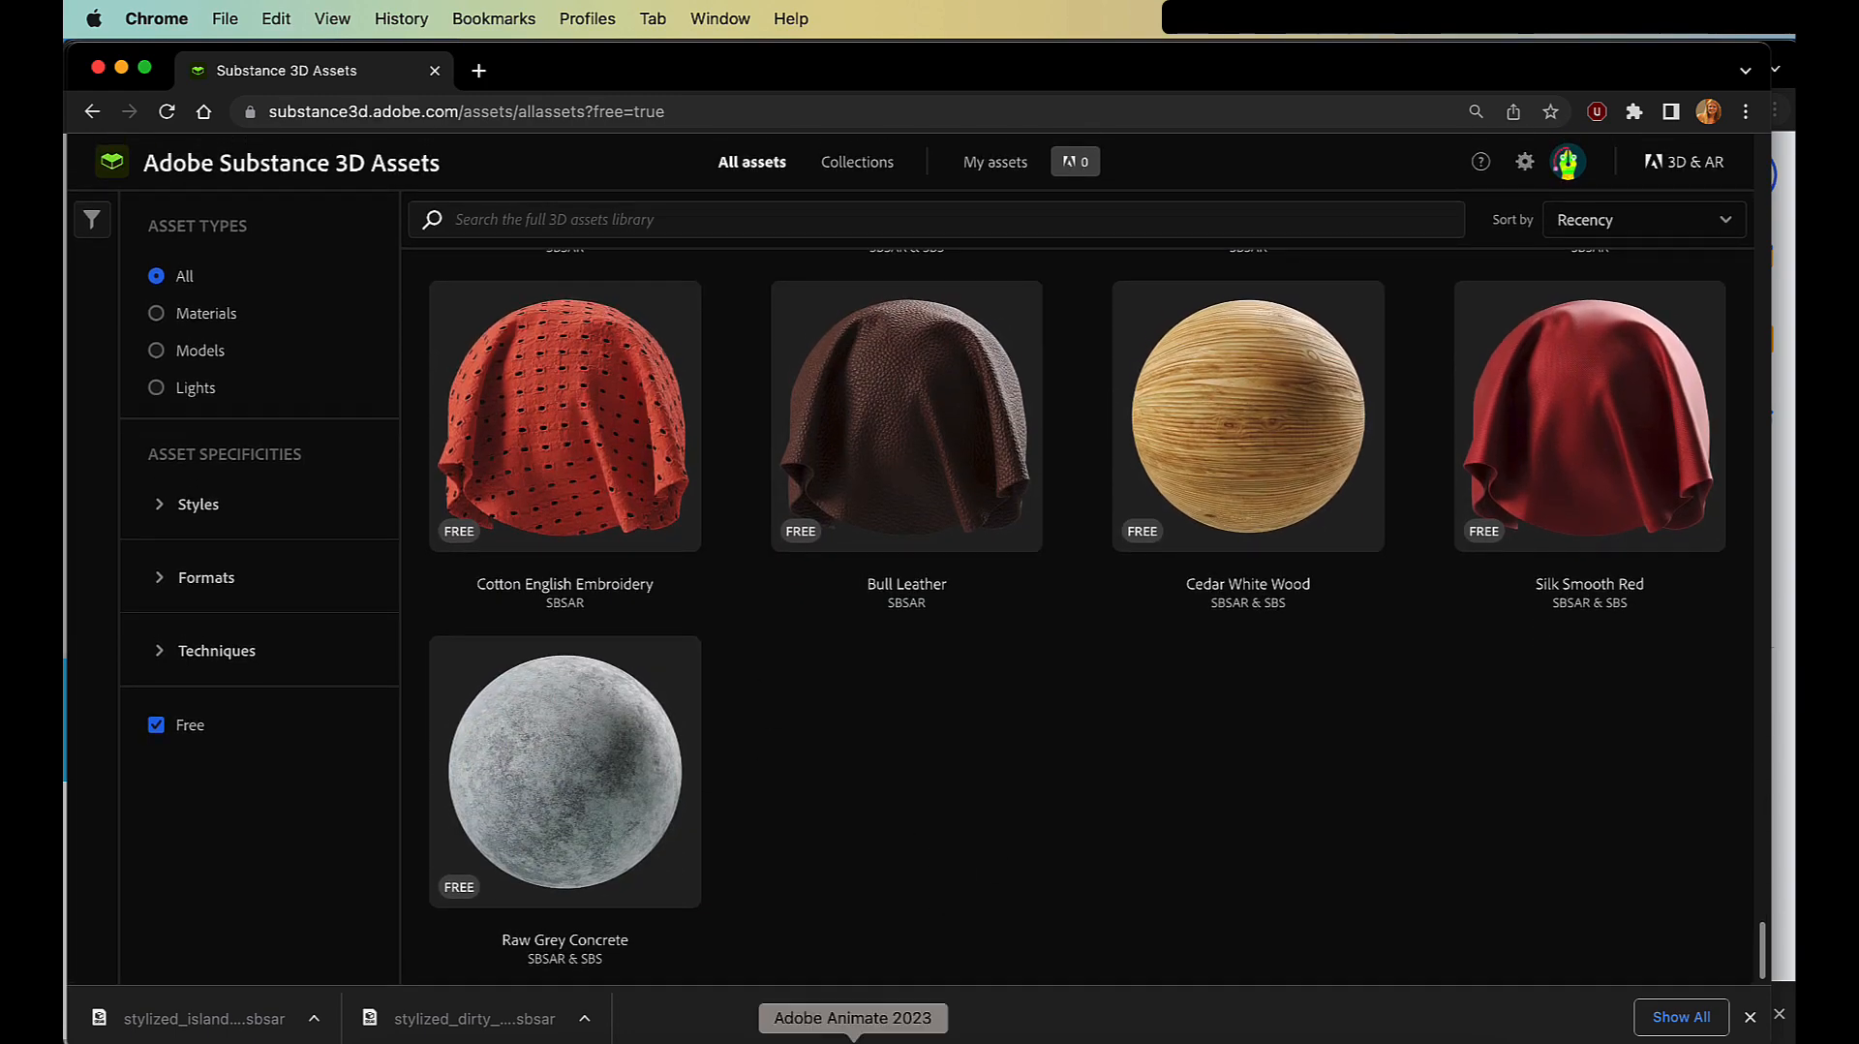
- Switch to Substance 3D Stager and add the Crystal starter model to the scene
click(1037, 1037)
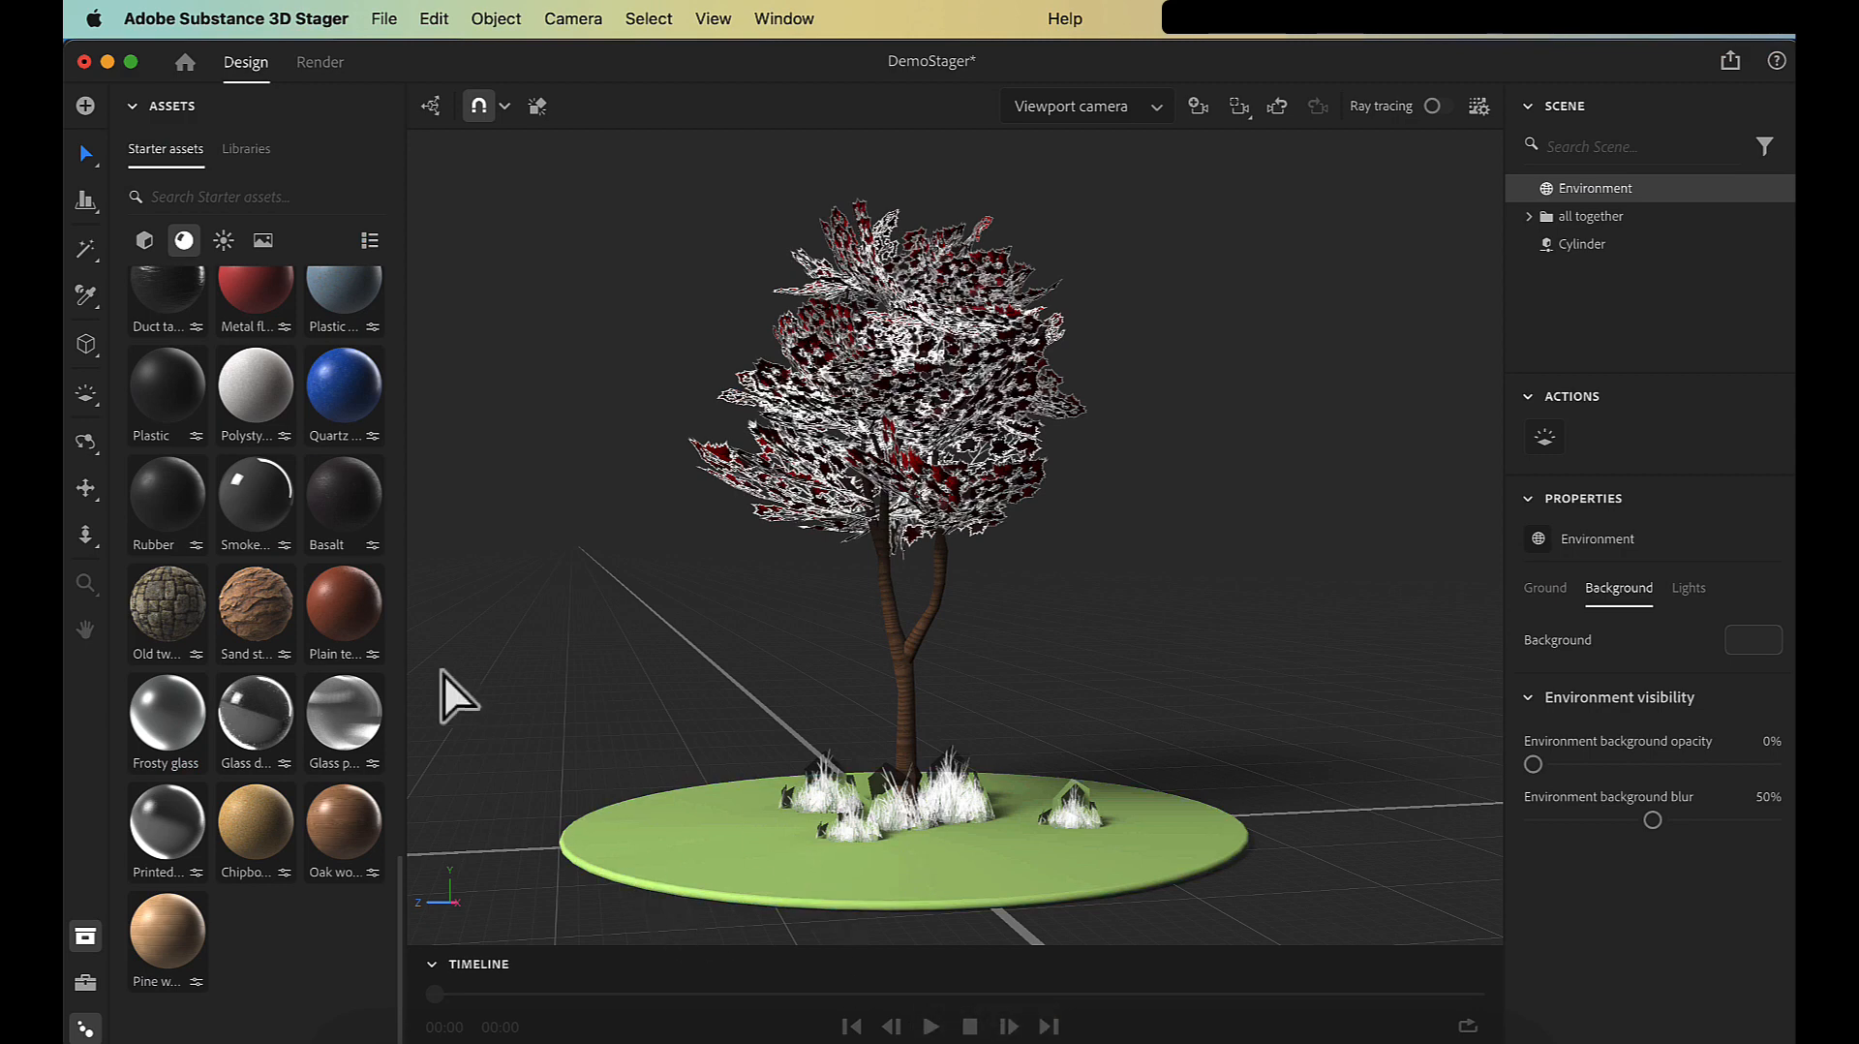
click(143, 241)
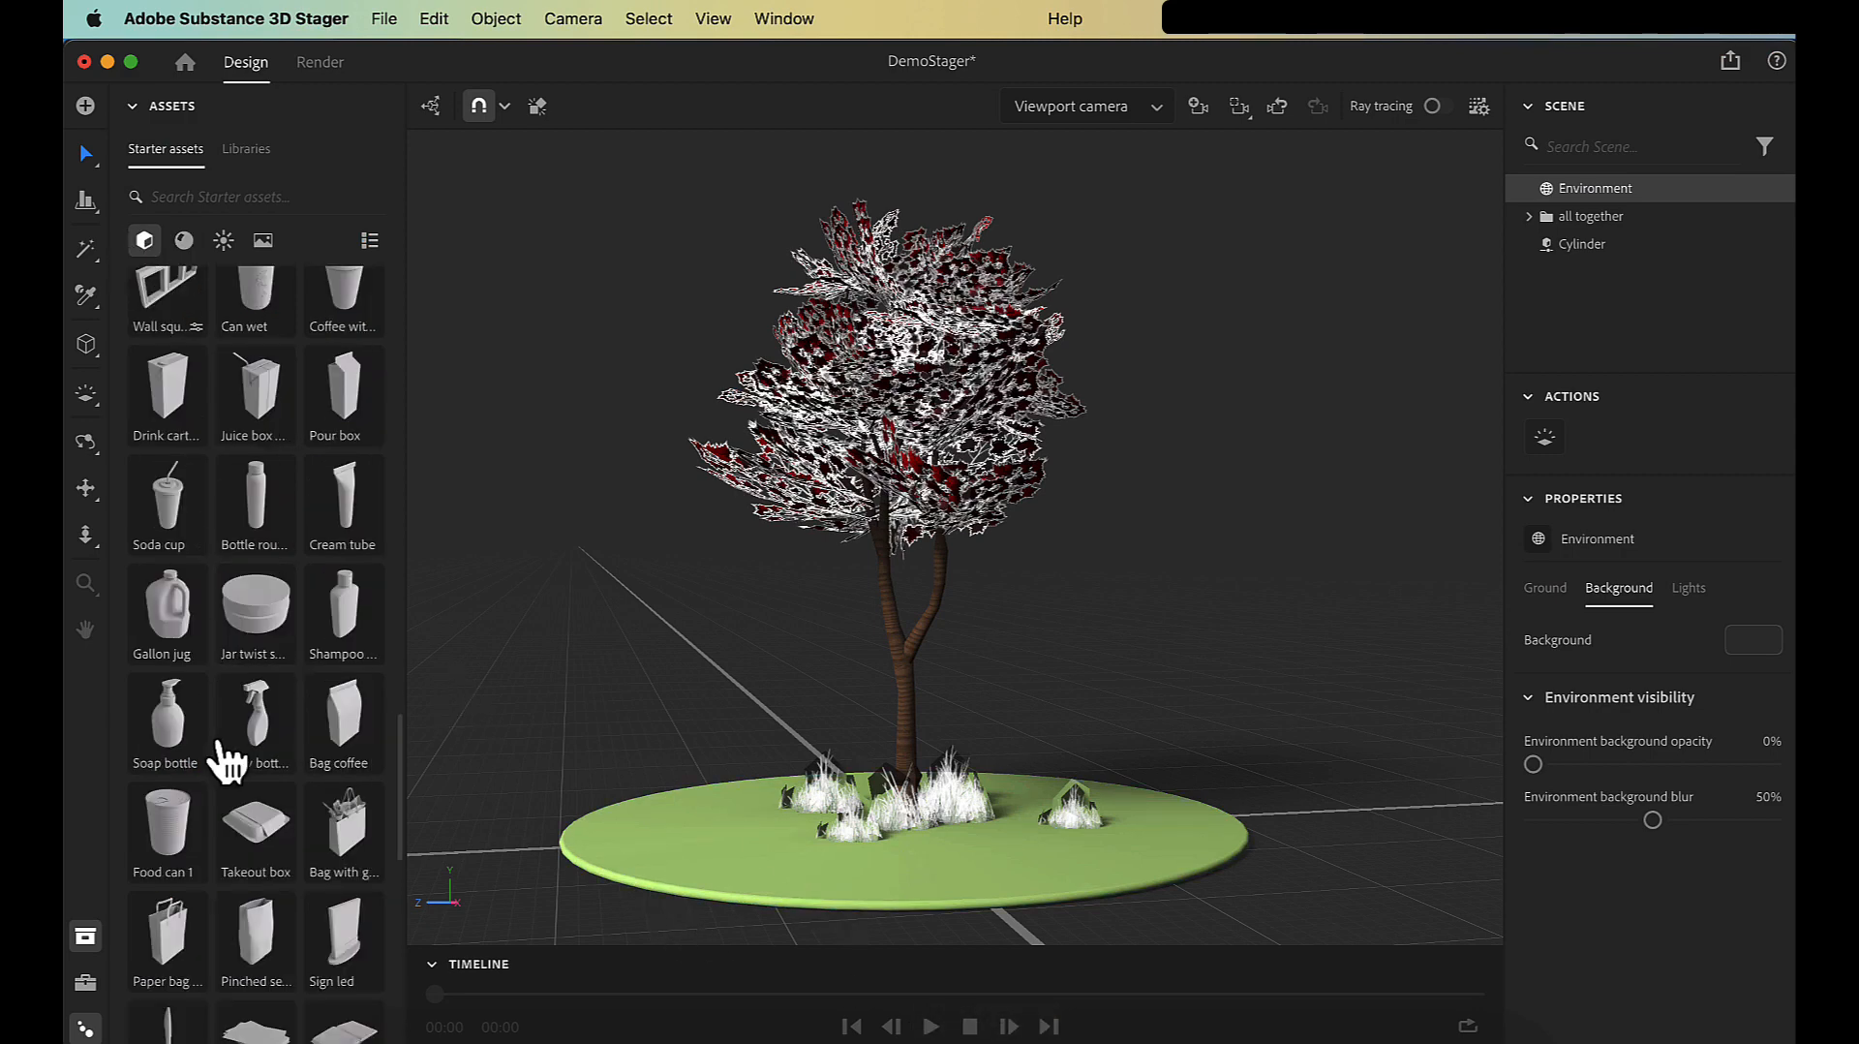
scroll(226, 751, up, 10)
scroll(225, 750, up, 10)
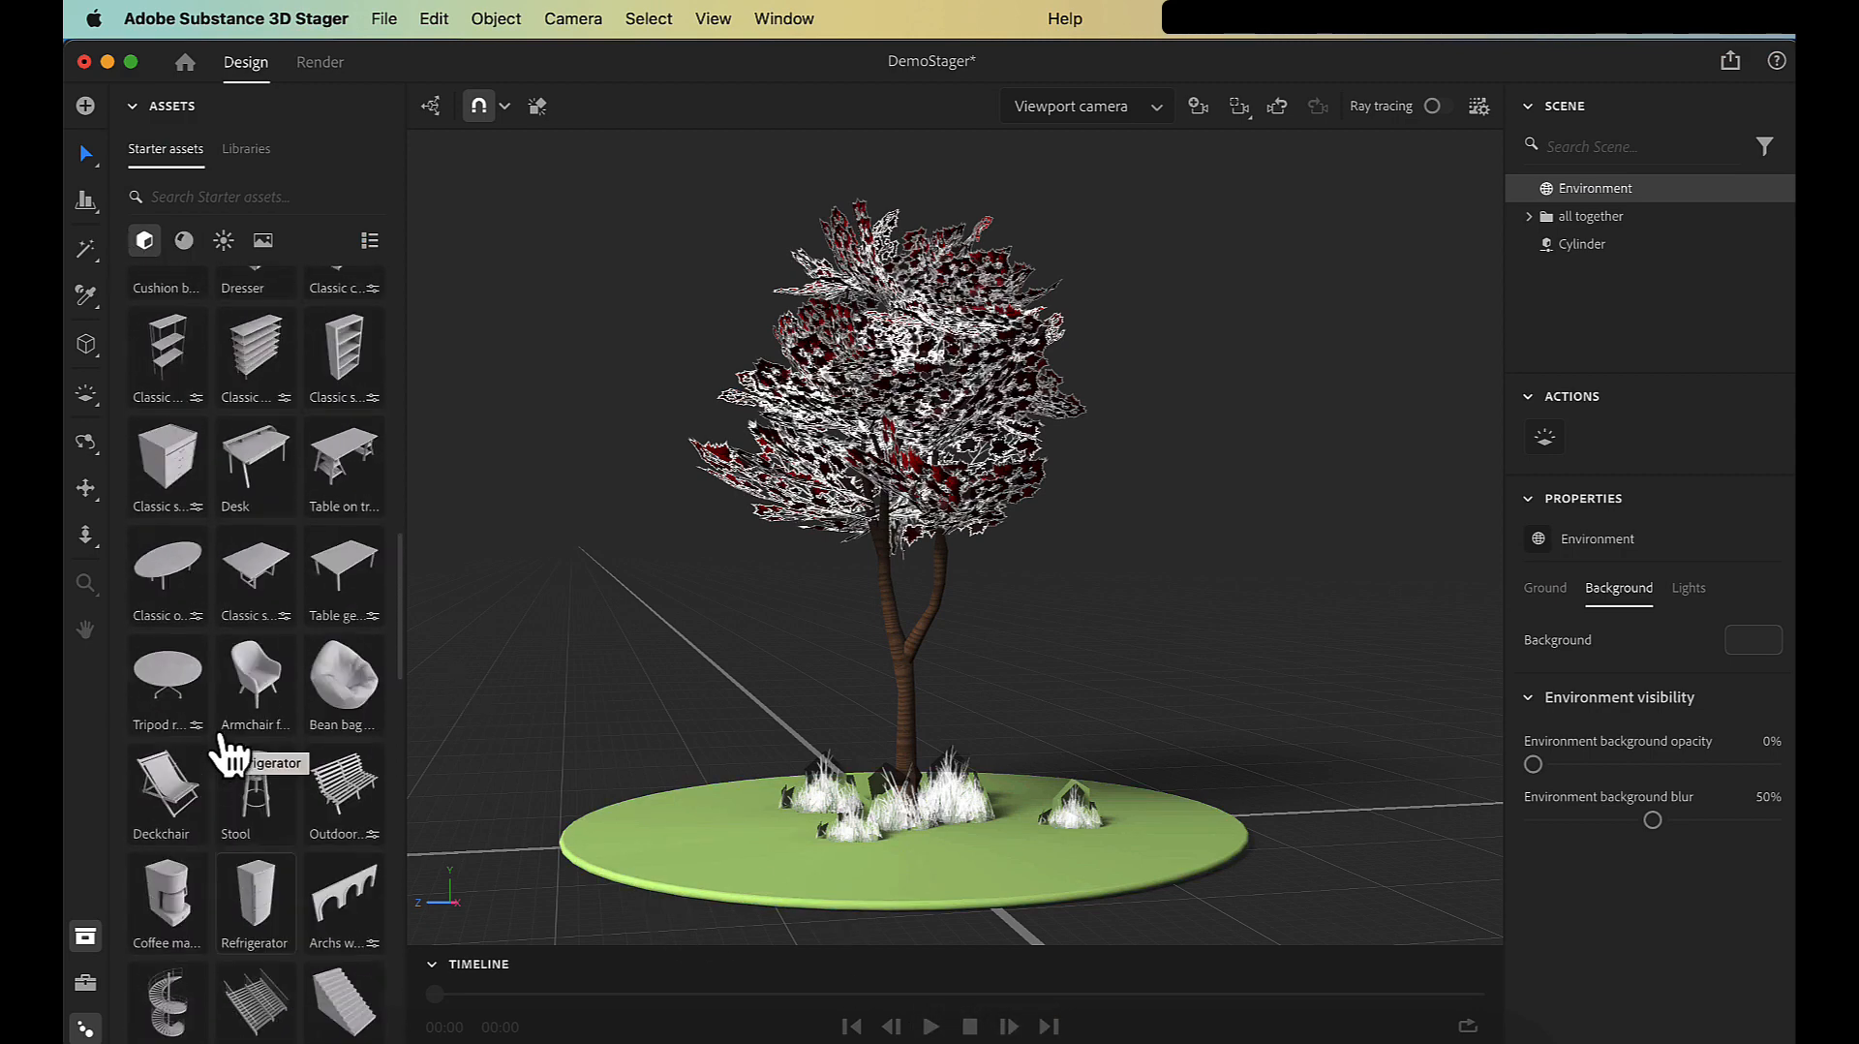
scroll(223, 729, up, 1)
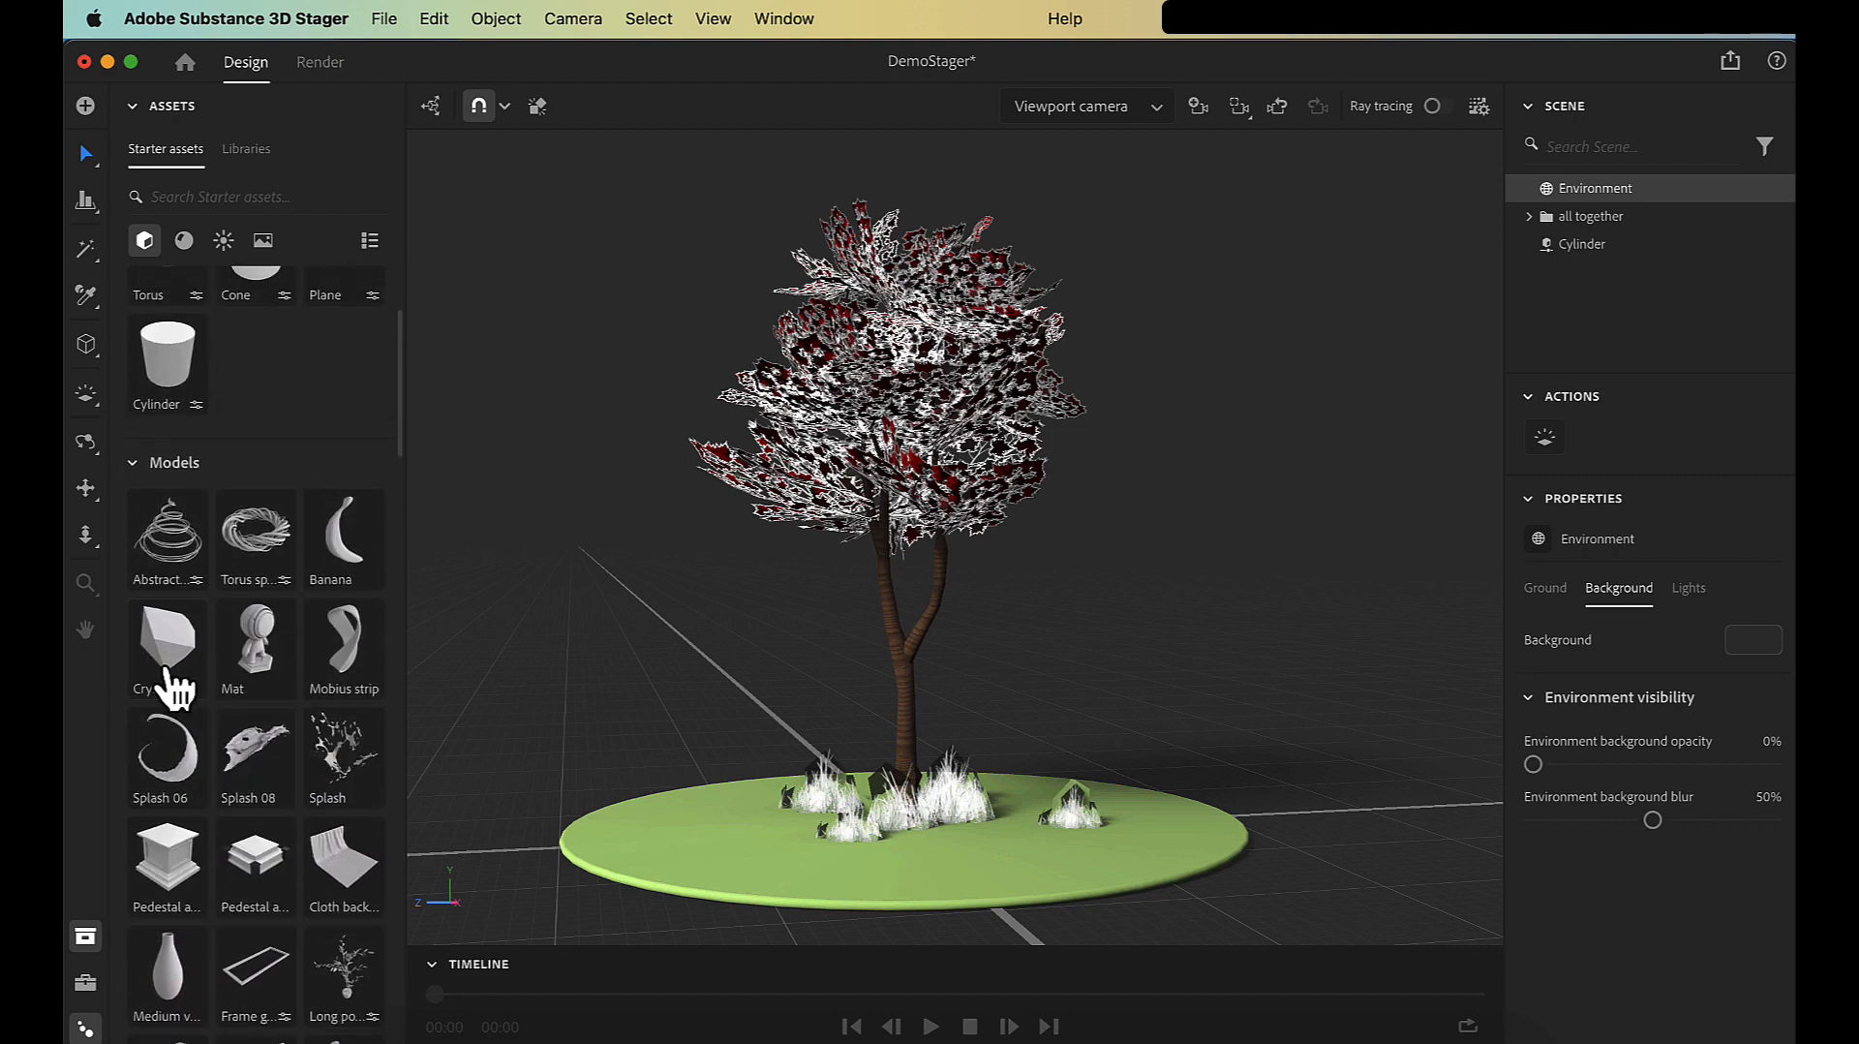
click(170, 644)
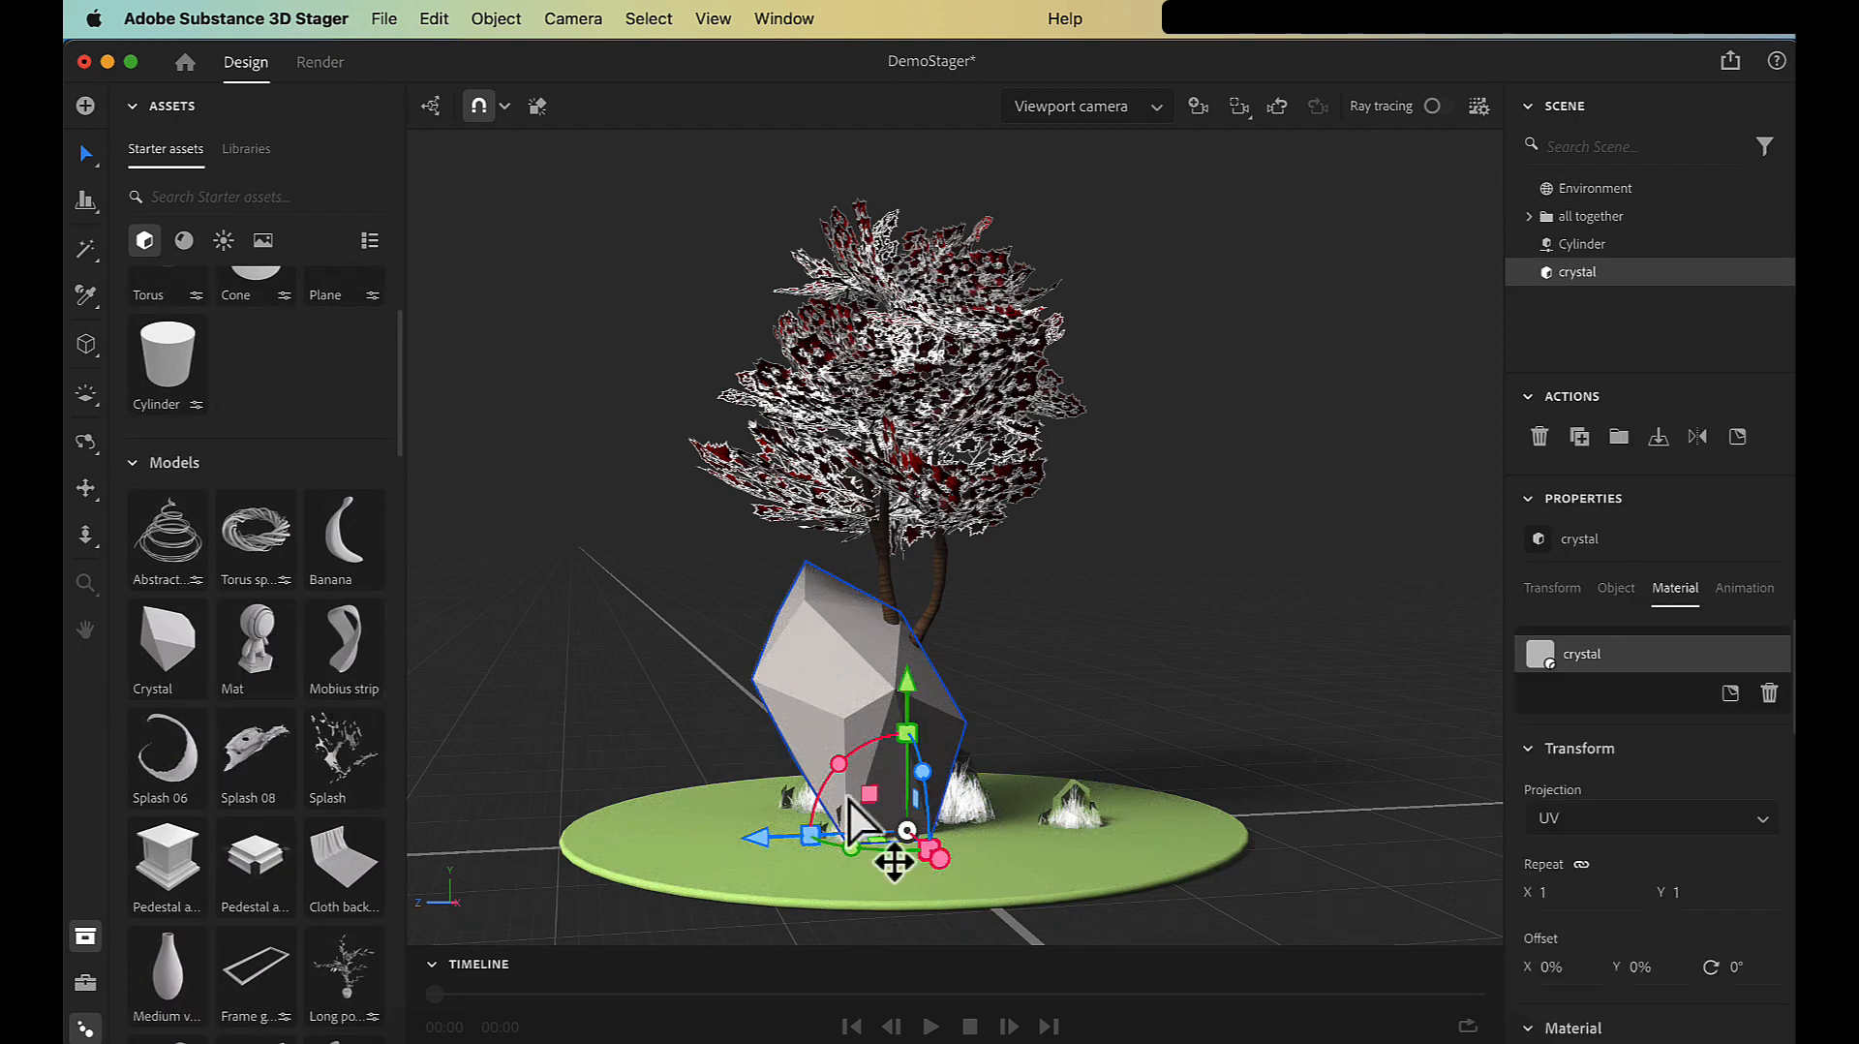
- Move the crystal along the X axis away from the trunk so it stands beside the tree
scroll(848, 798, up, 2)
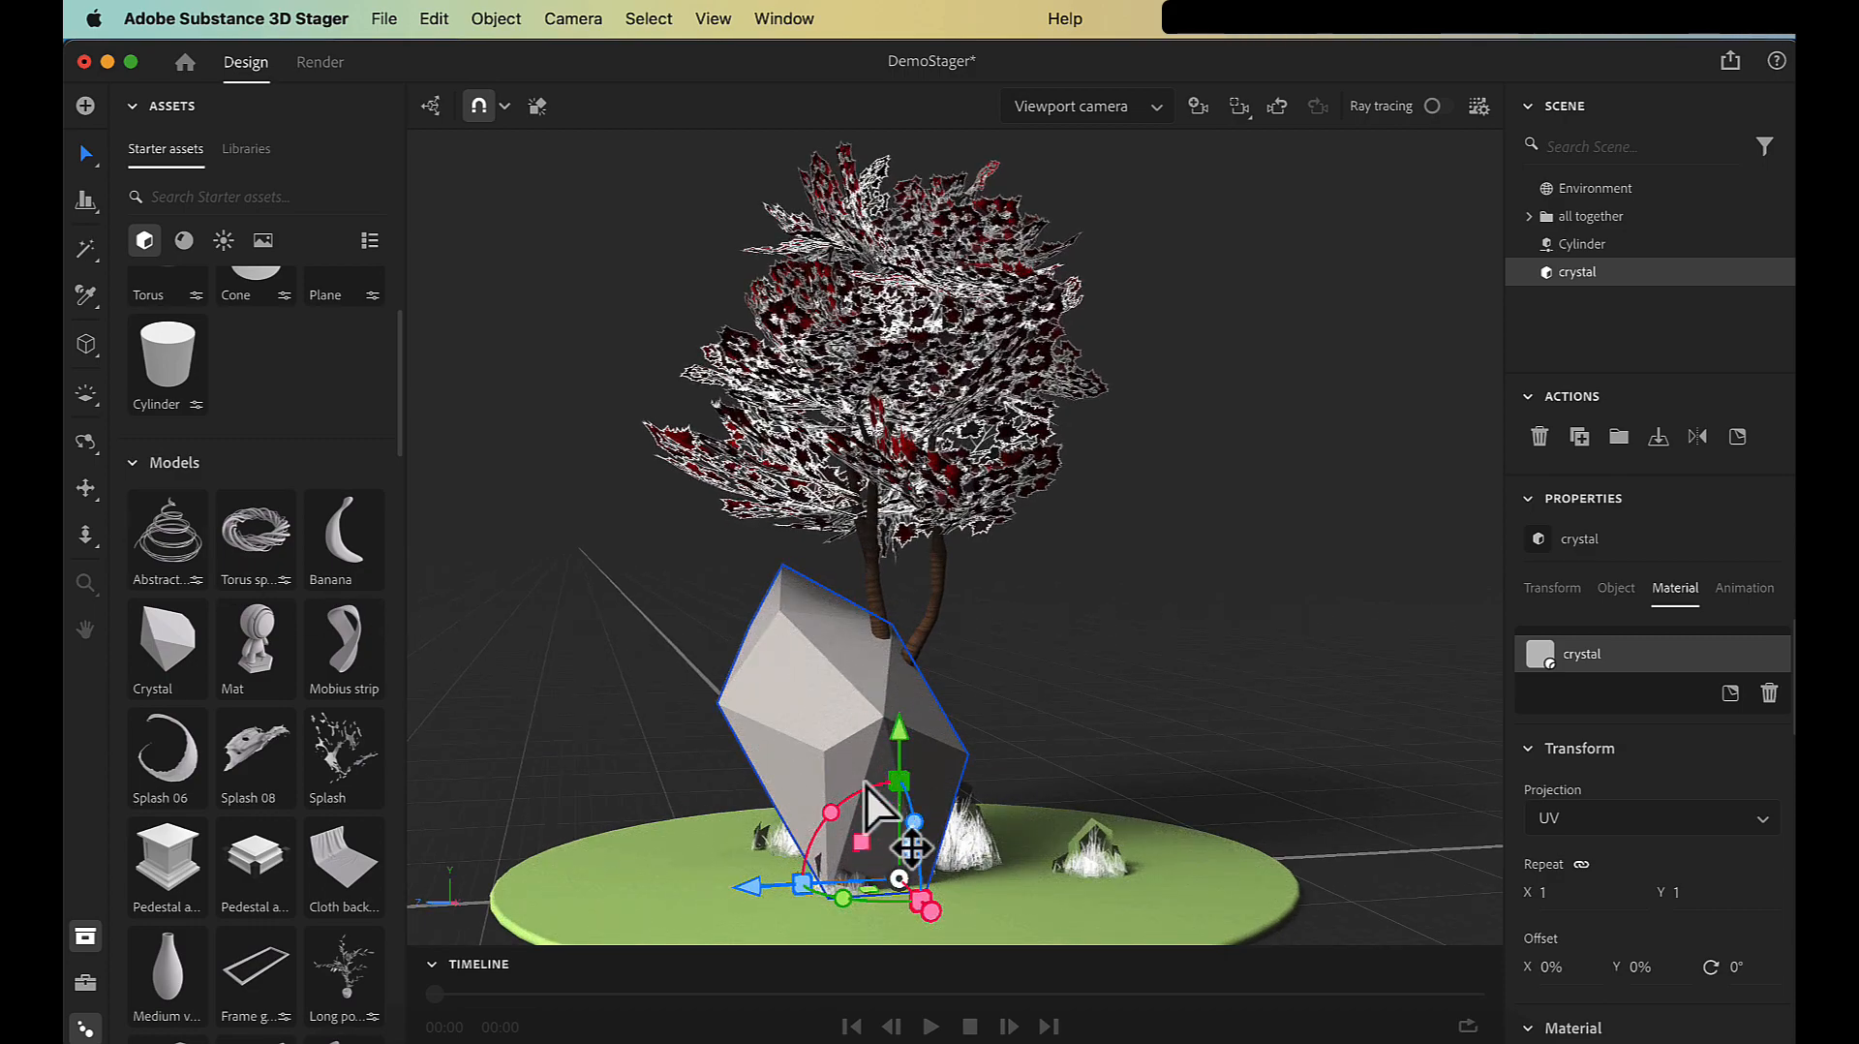
alt+drag(1012, 757, 1125, 716)
scroll(1160, 894, up, 5)
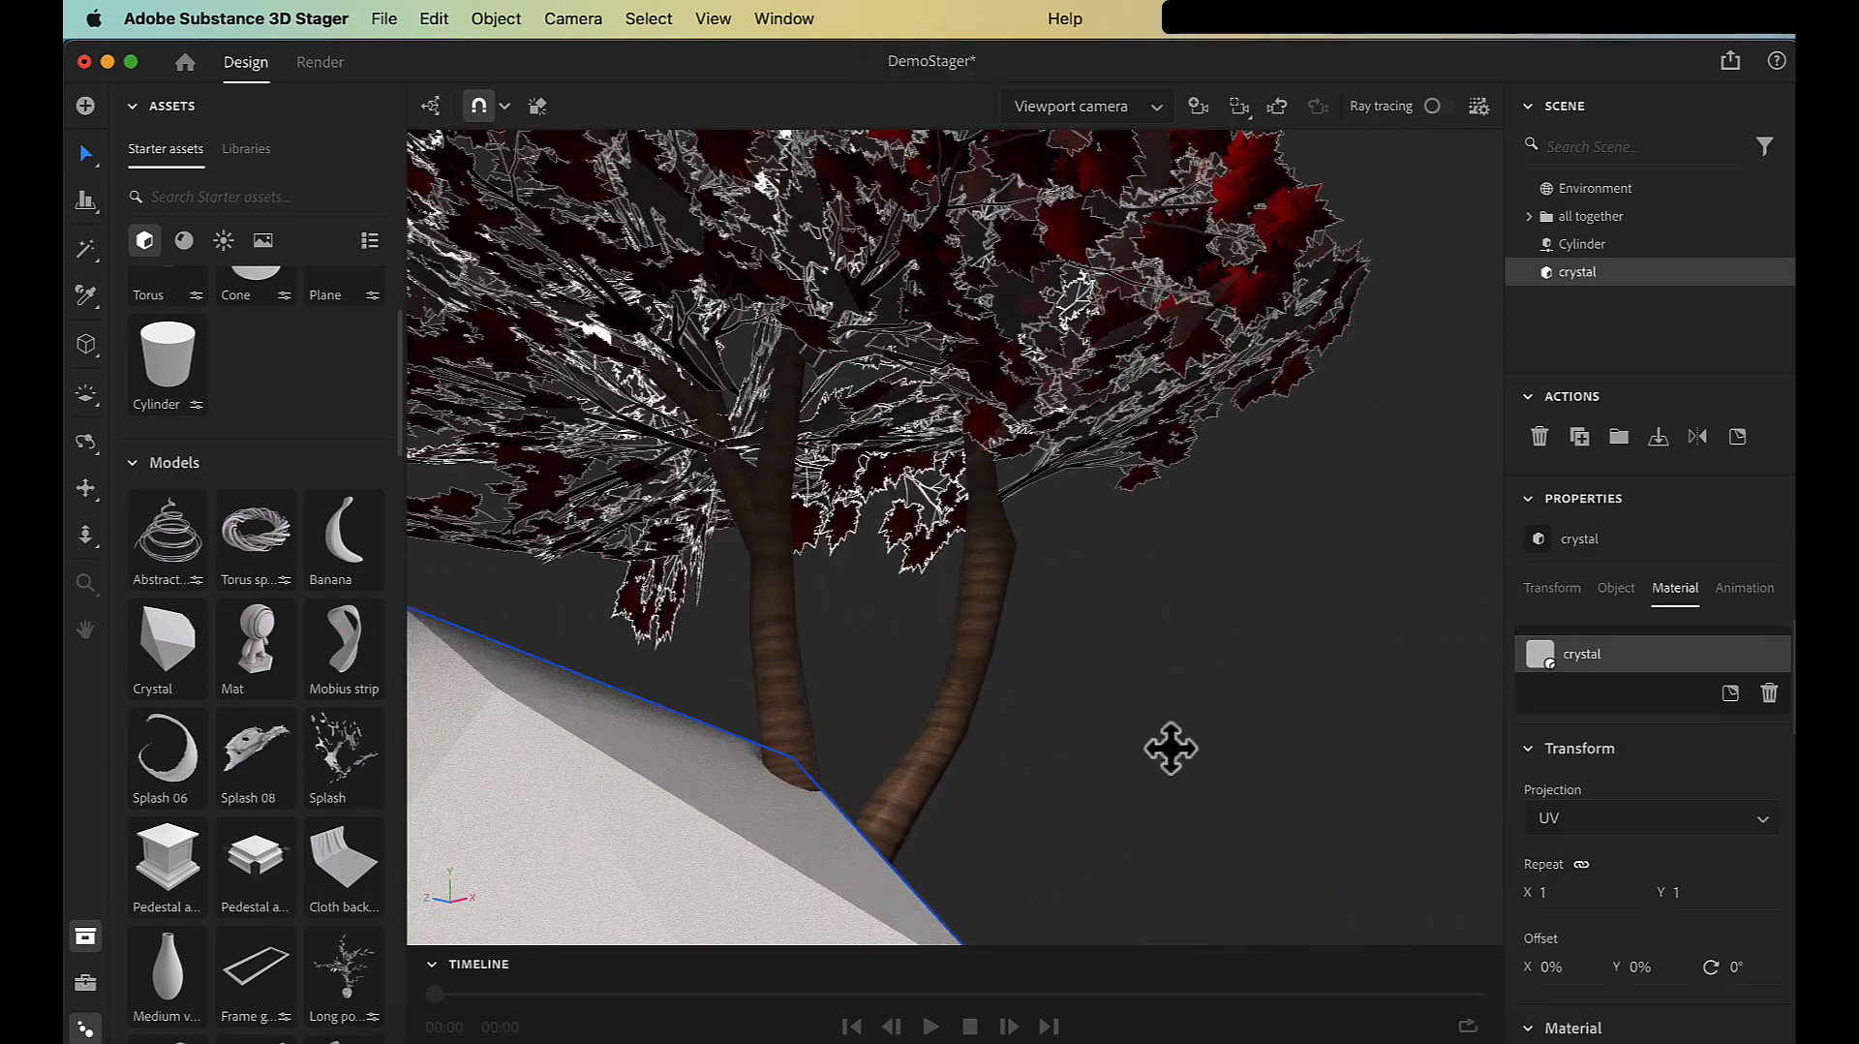
middle_drag(1170, 747, 1190, 412)
scroll(1175, 627, down, 5)
alt+drag(1166, 625, 929, 721)
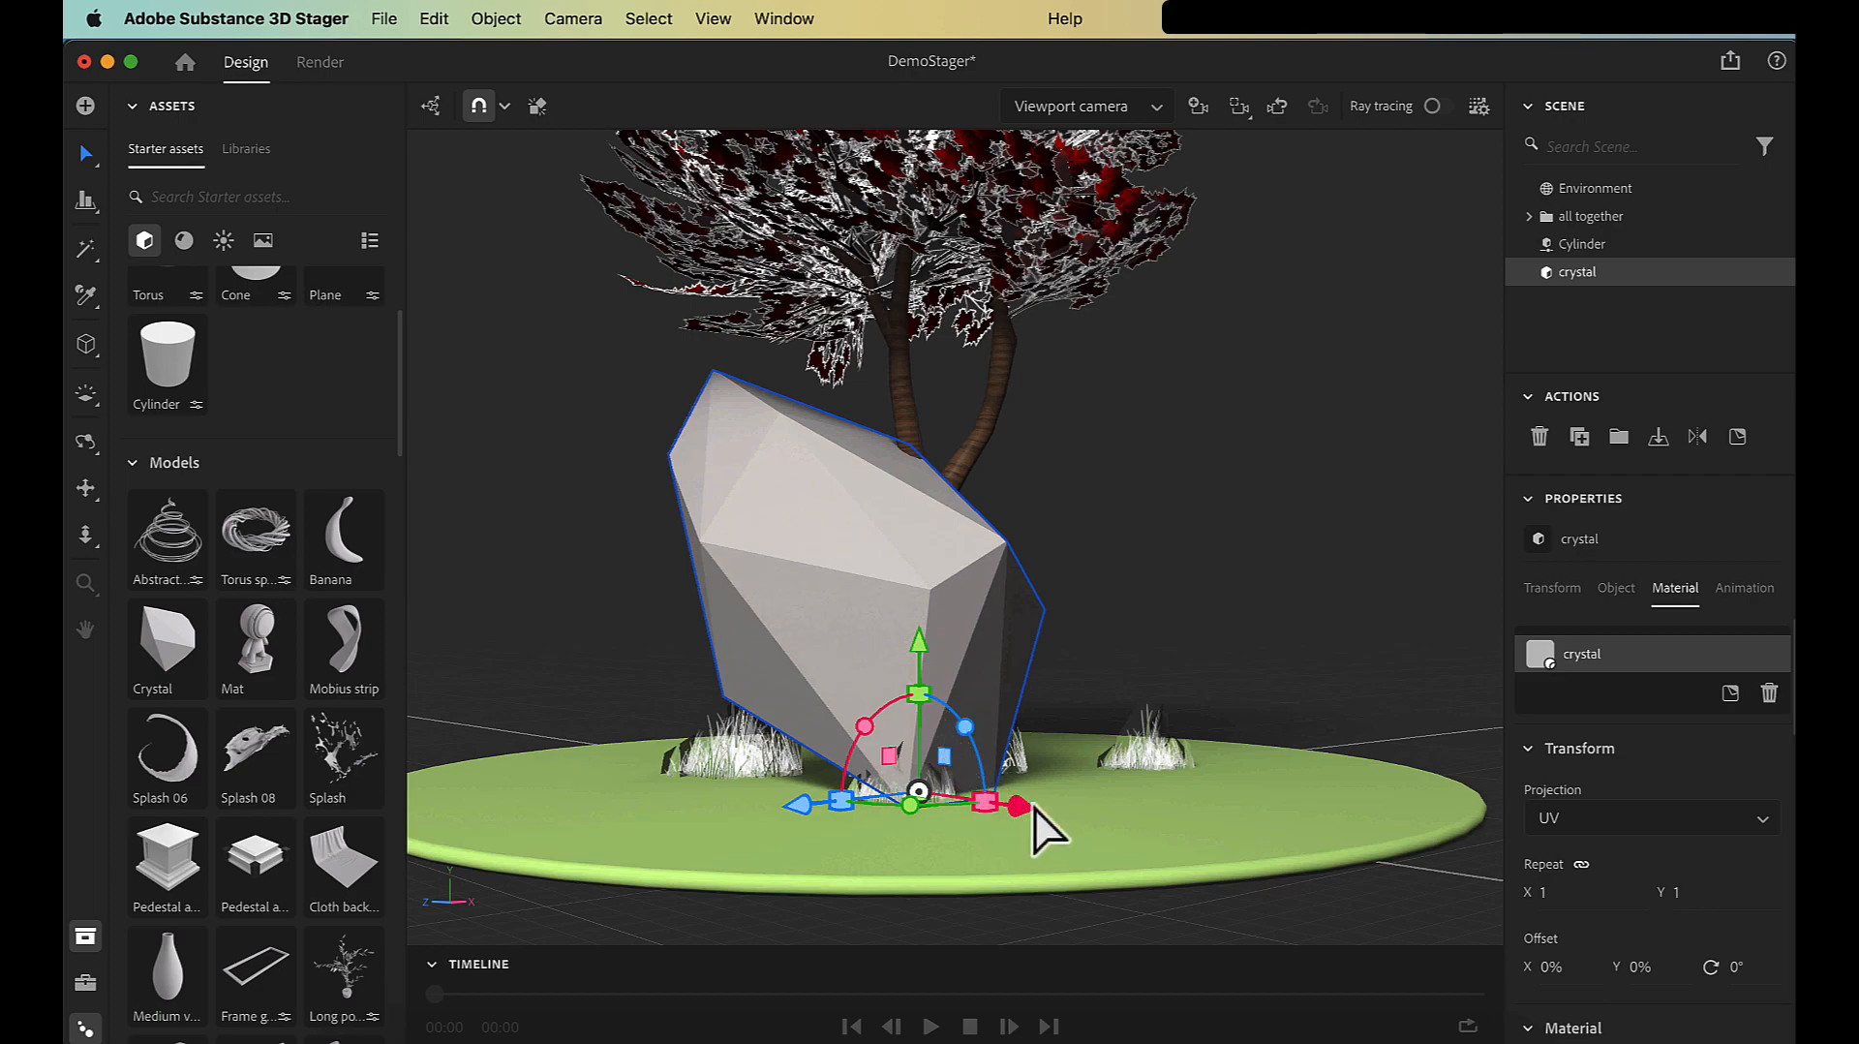
drag(1018, 807, 883, 780)
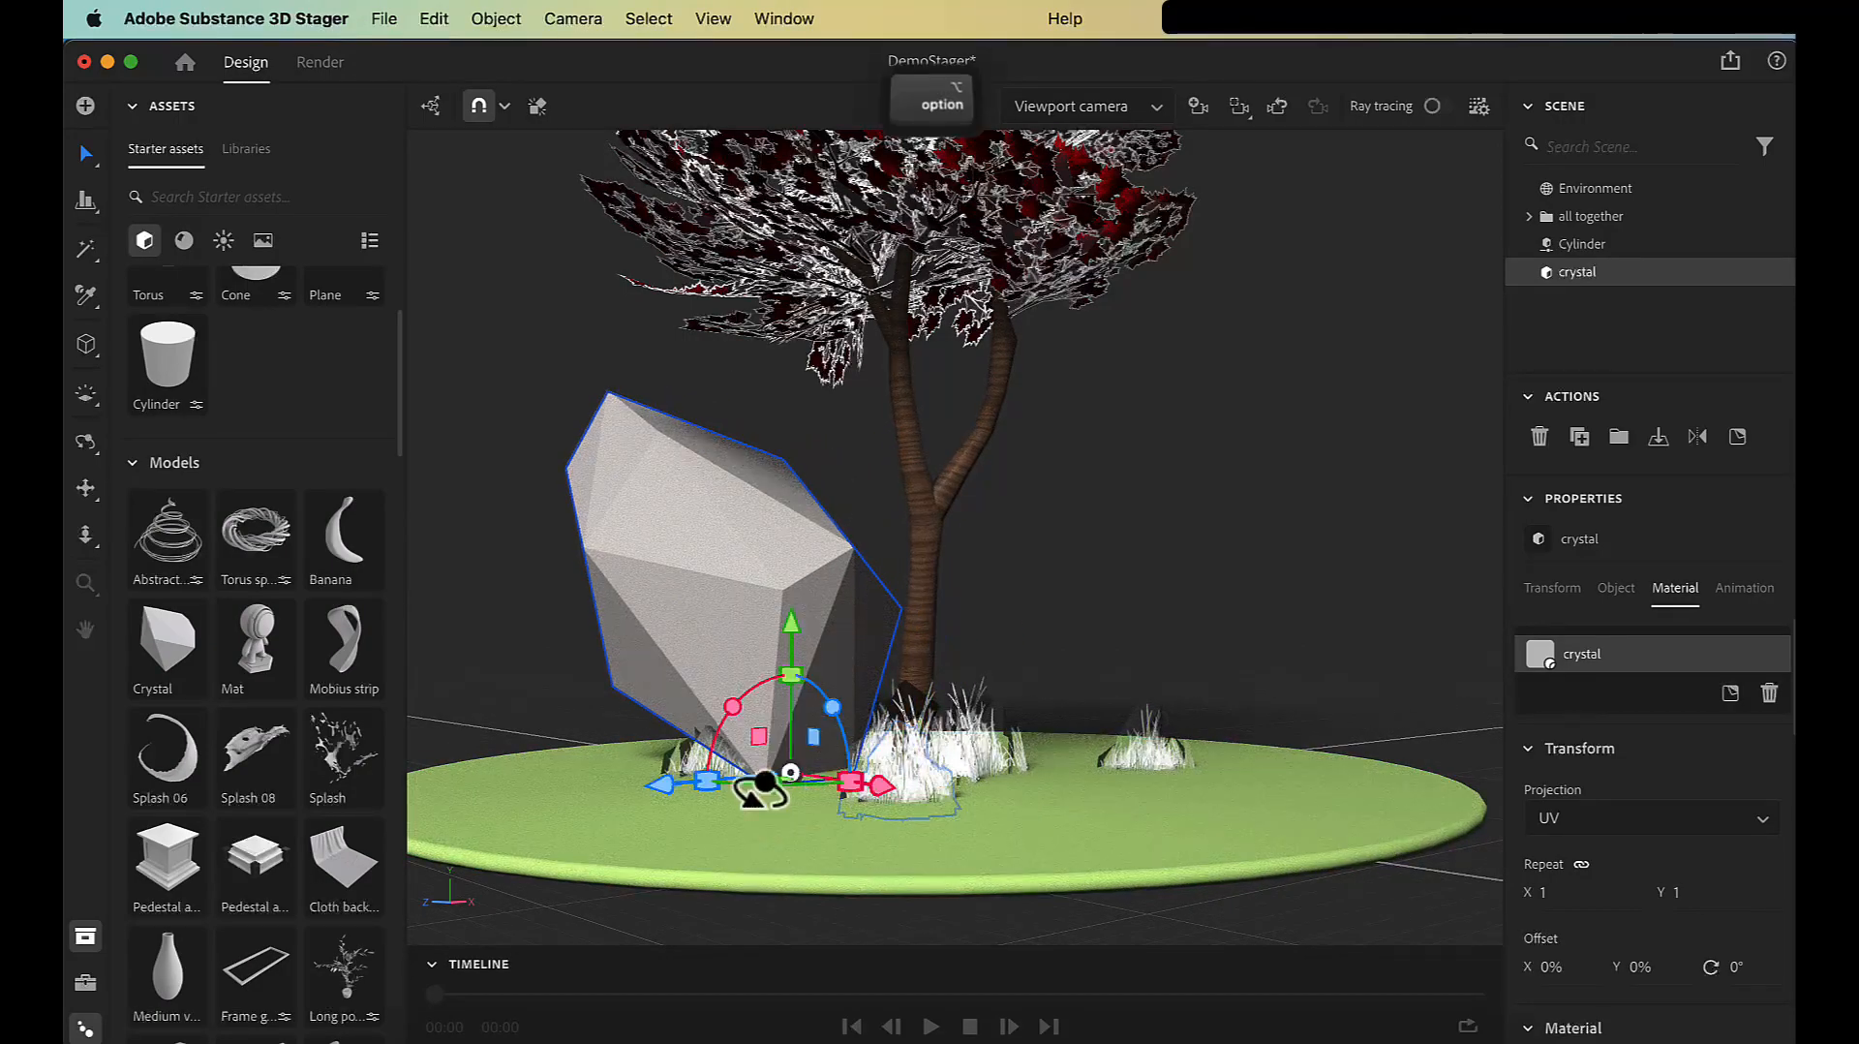
- Tilt the crystal over toward the ground and scale it down to a small boulder beside the trunk
alt+drag(765, 789, 851, 800)
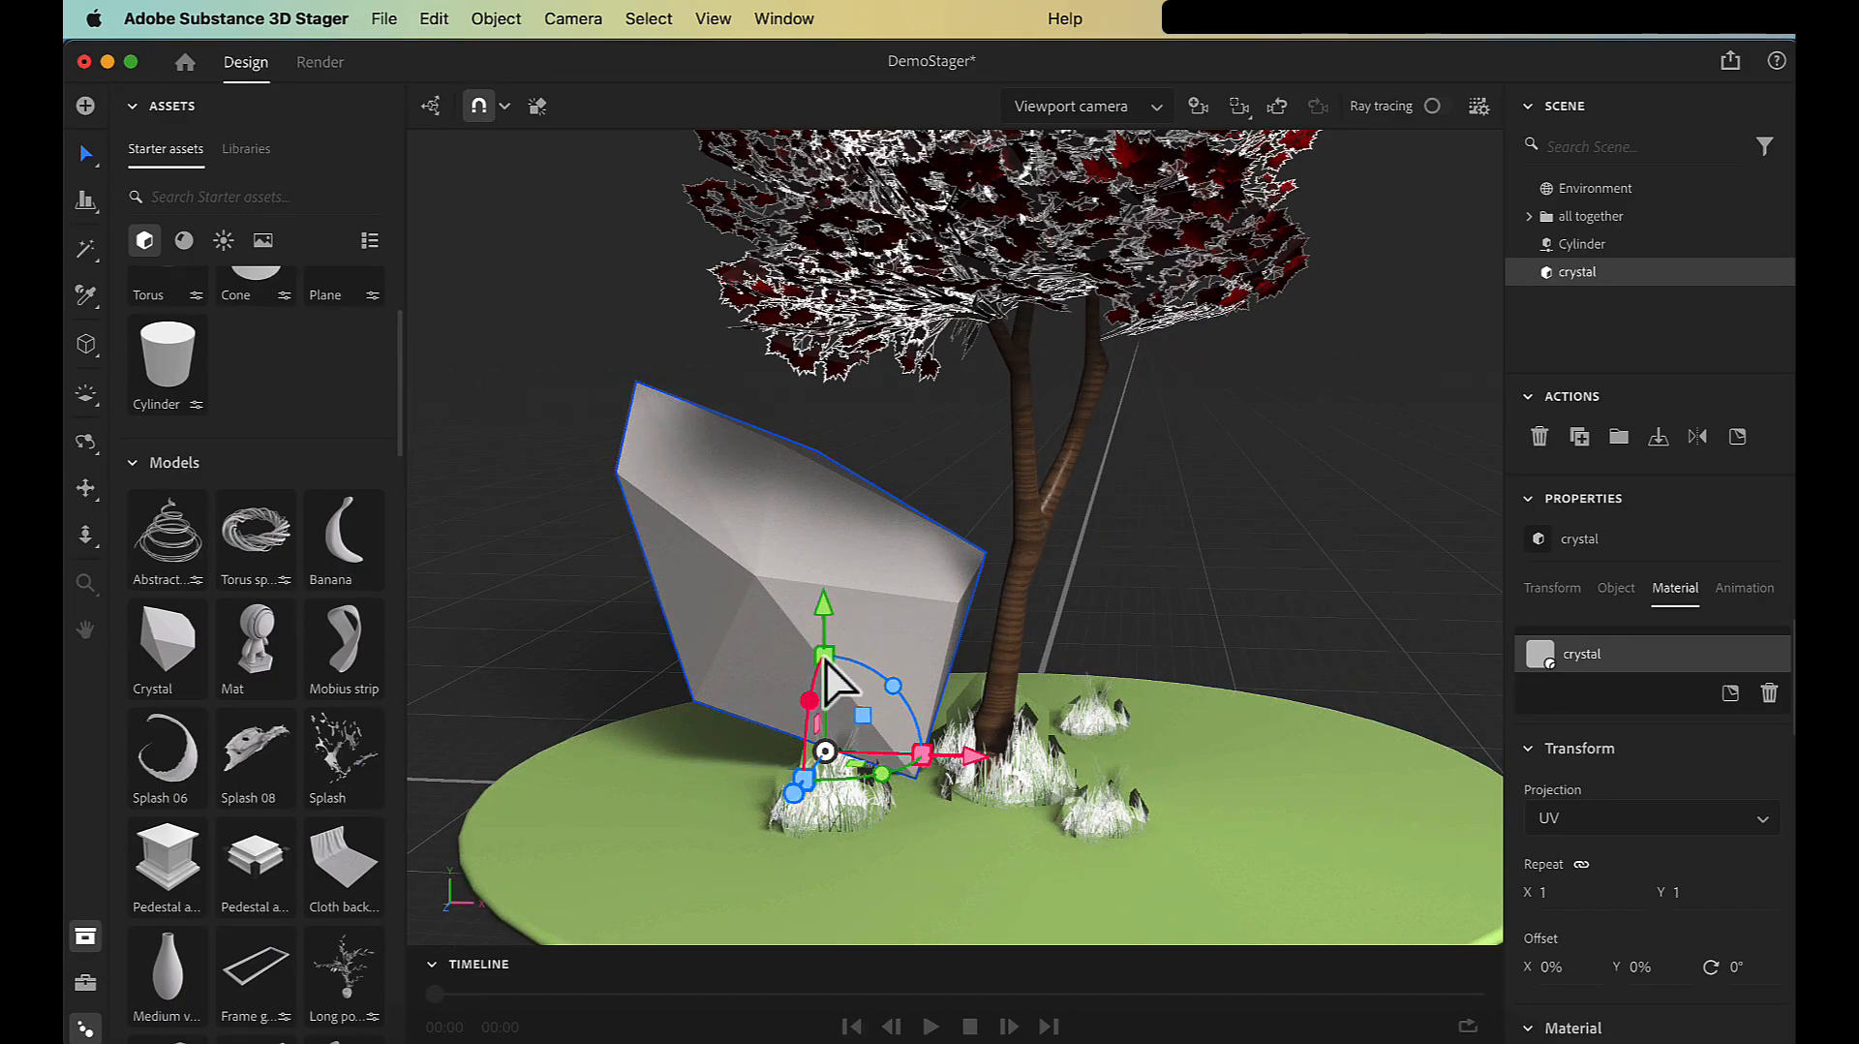
drag(816, 722, 782, 668)
key(super+z)
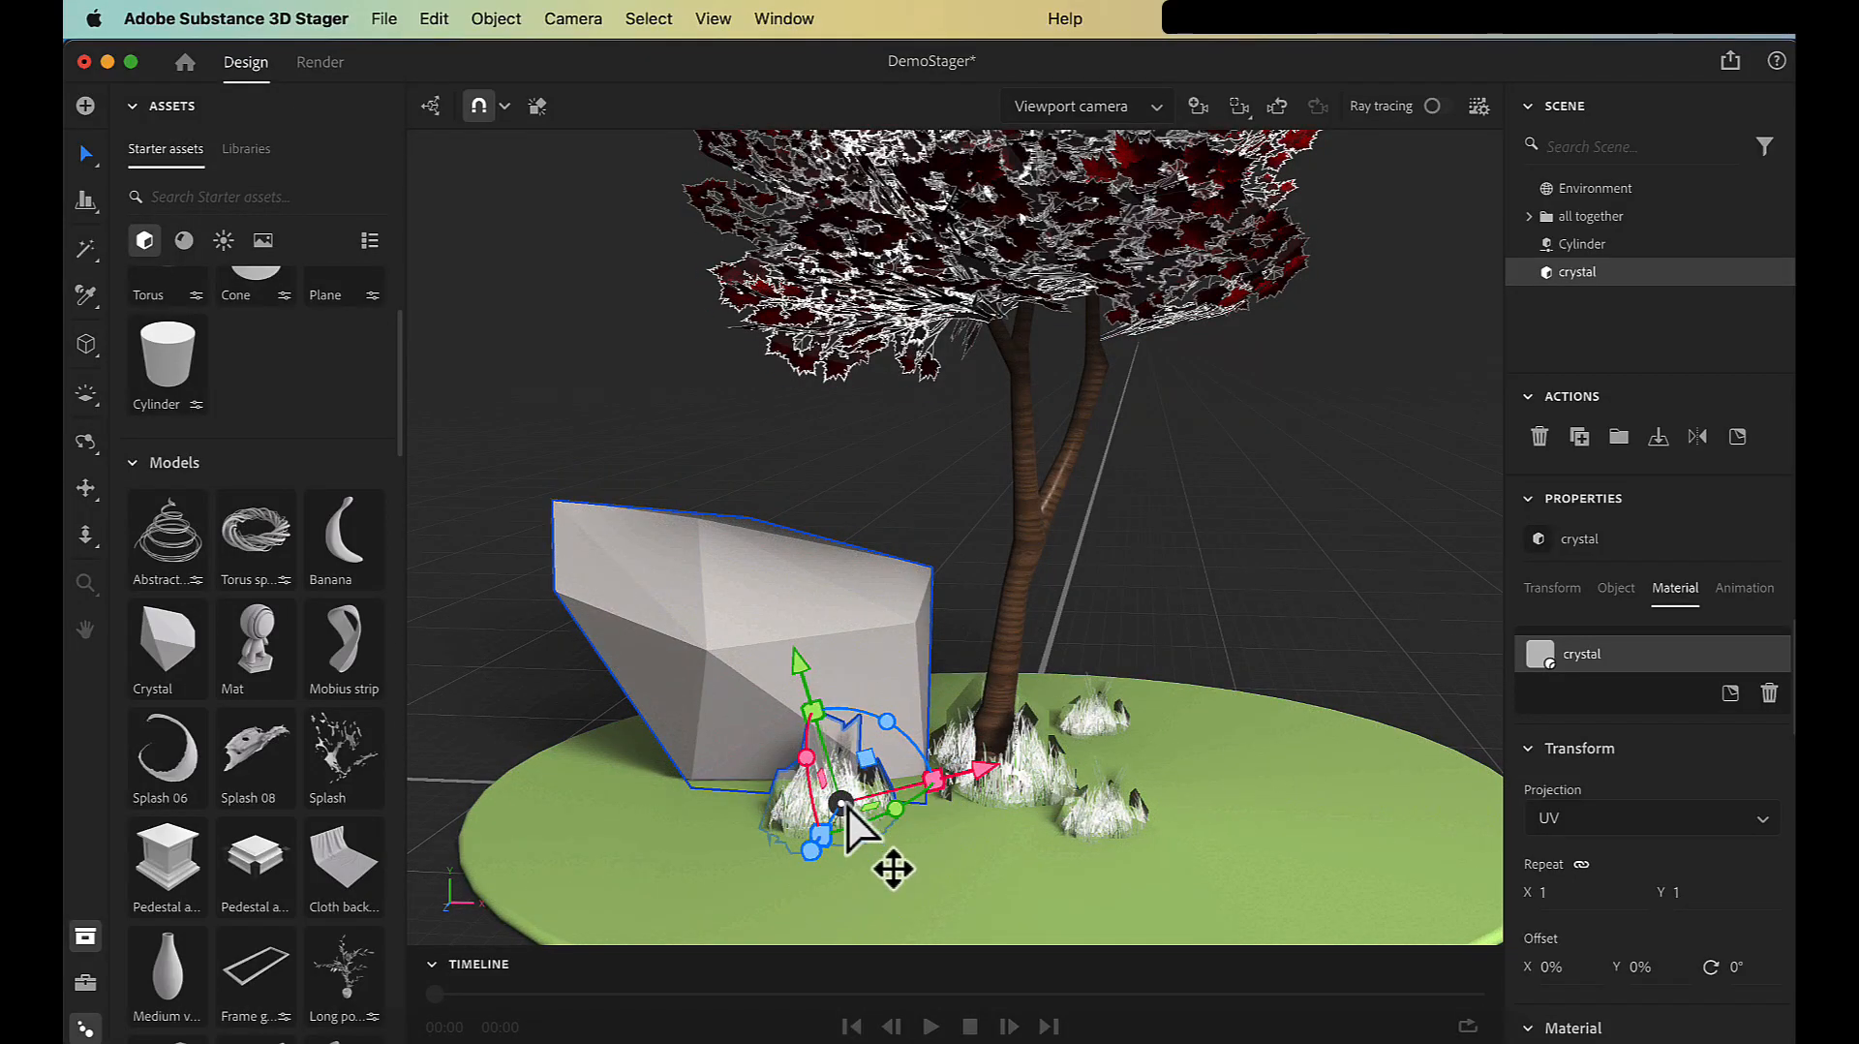
drag(842, 803, 871, 758)
key(super+z)
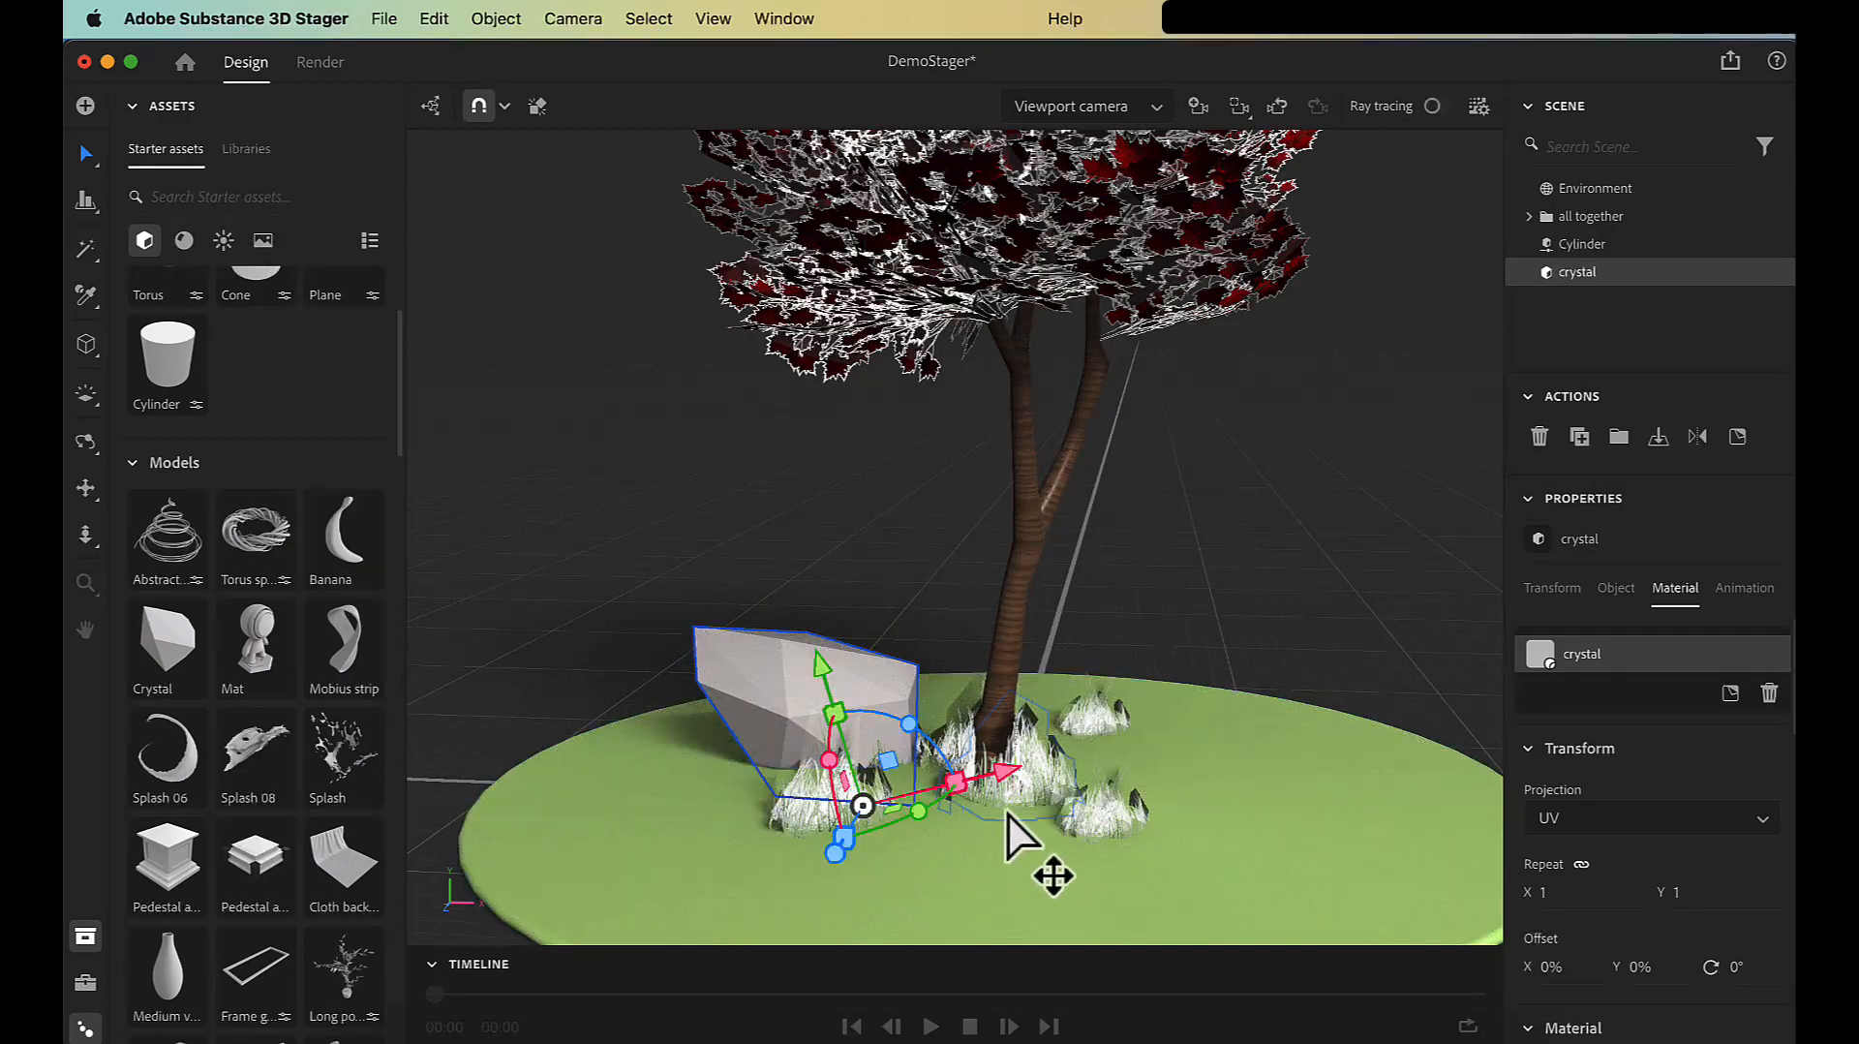
- Shift the crystal along the Z axis so it sits among the grass tufts beside the trunk's base
alt+drag(975, 836, 953, 772)
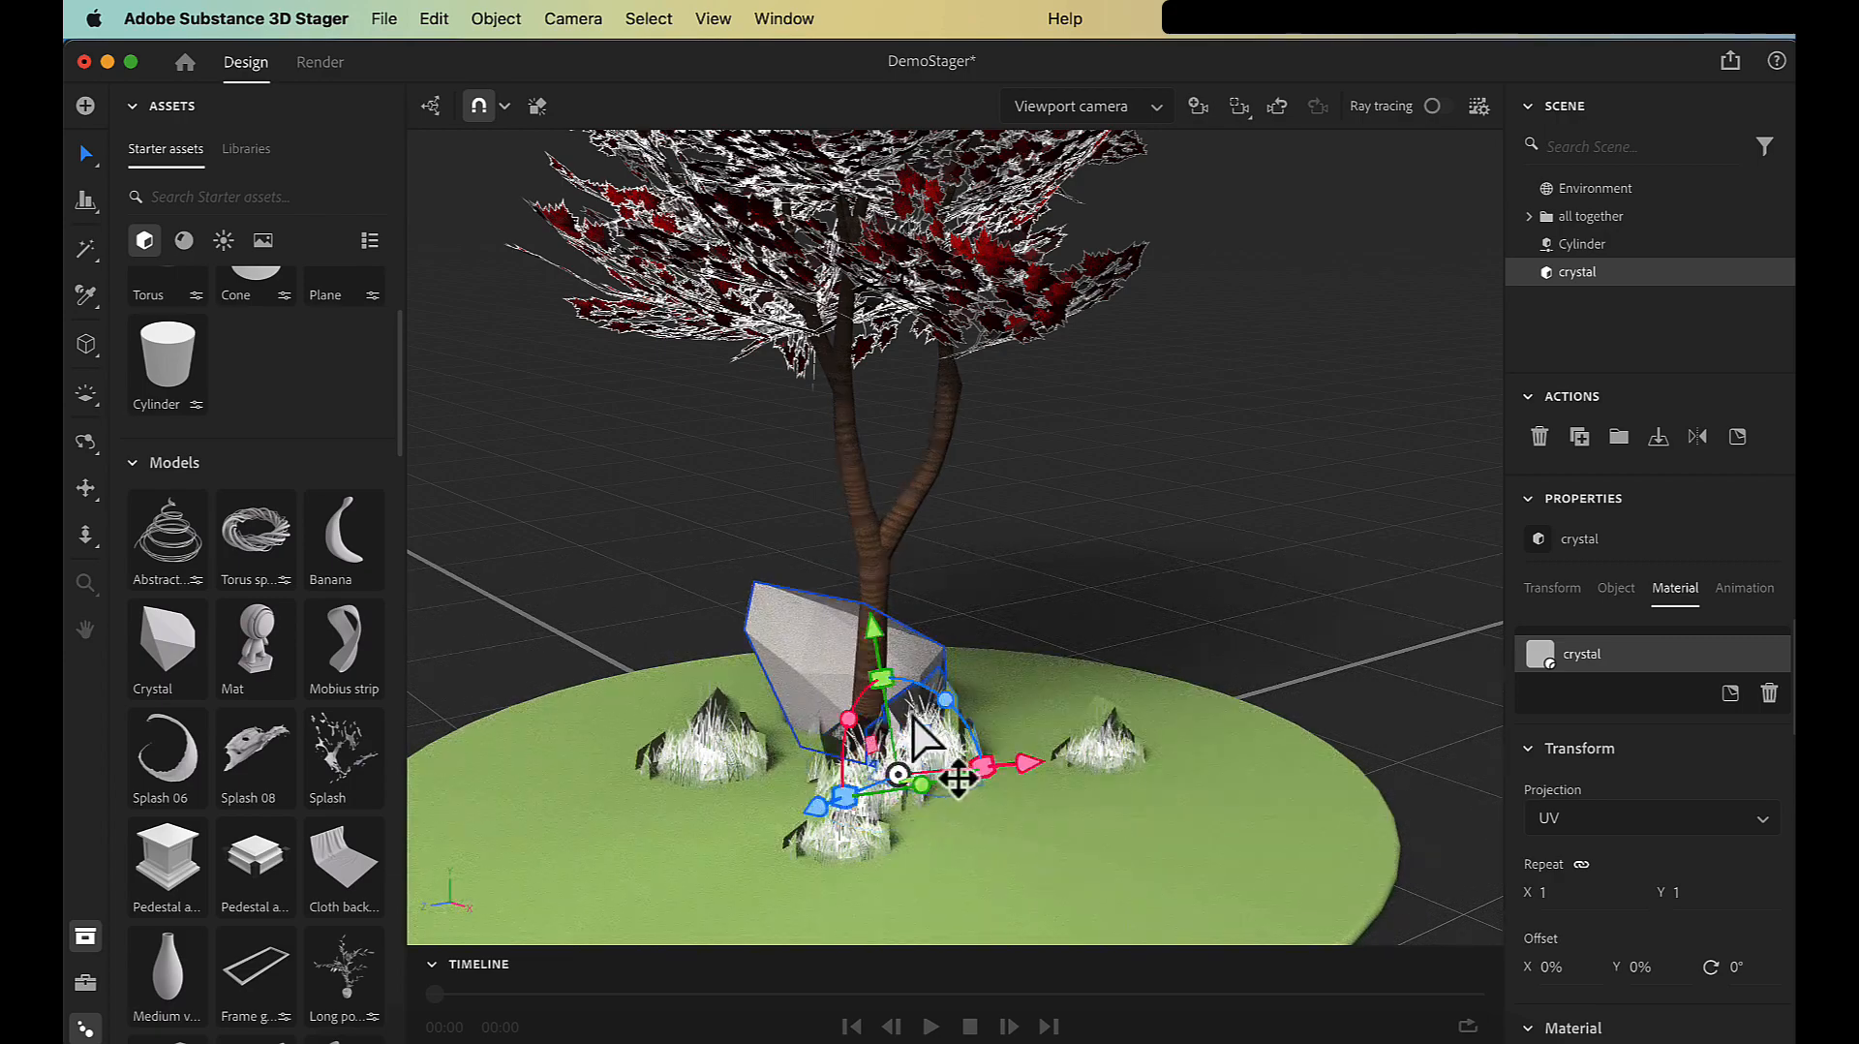
drag(816, 821, 781, 858)
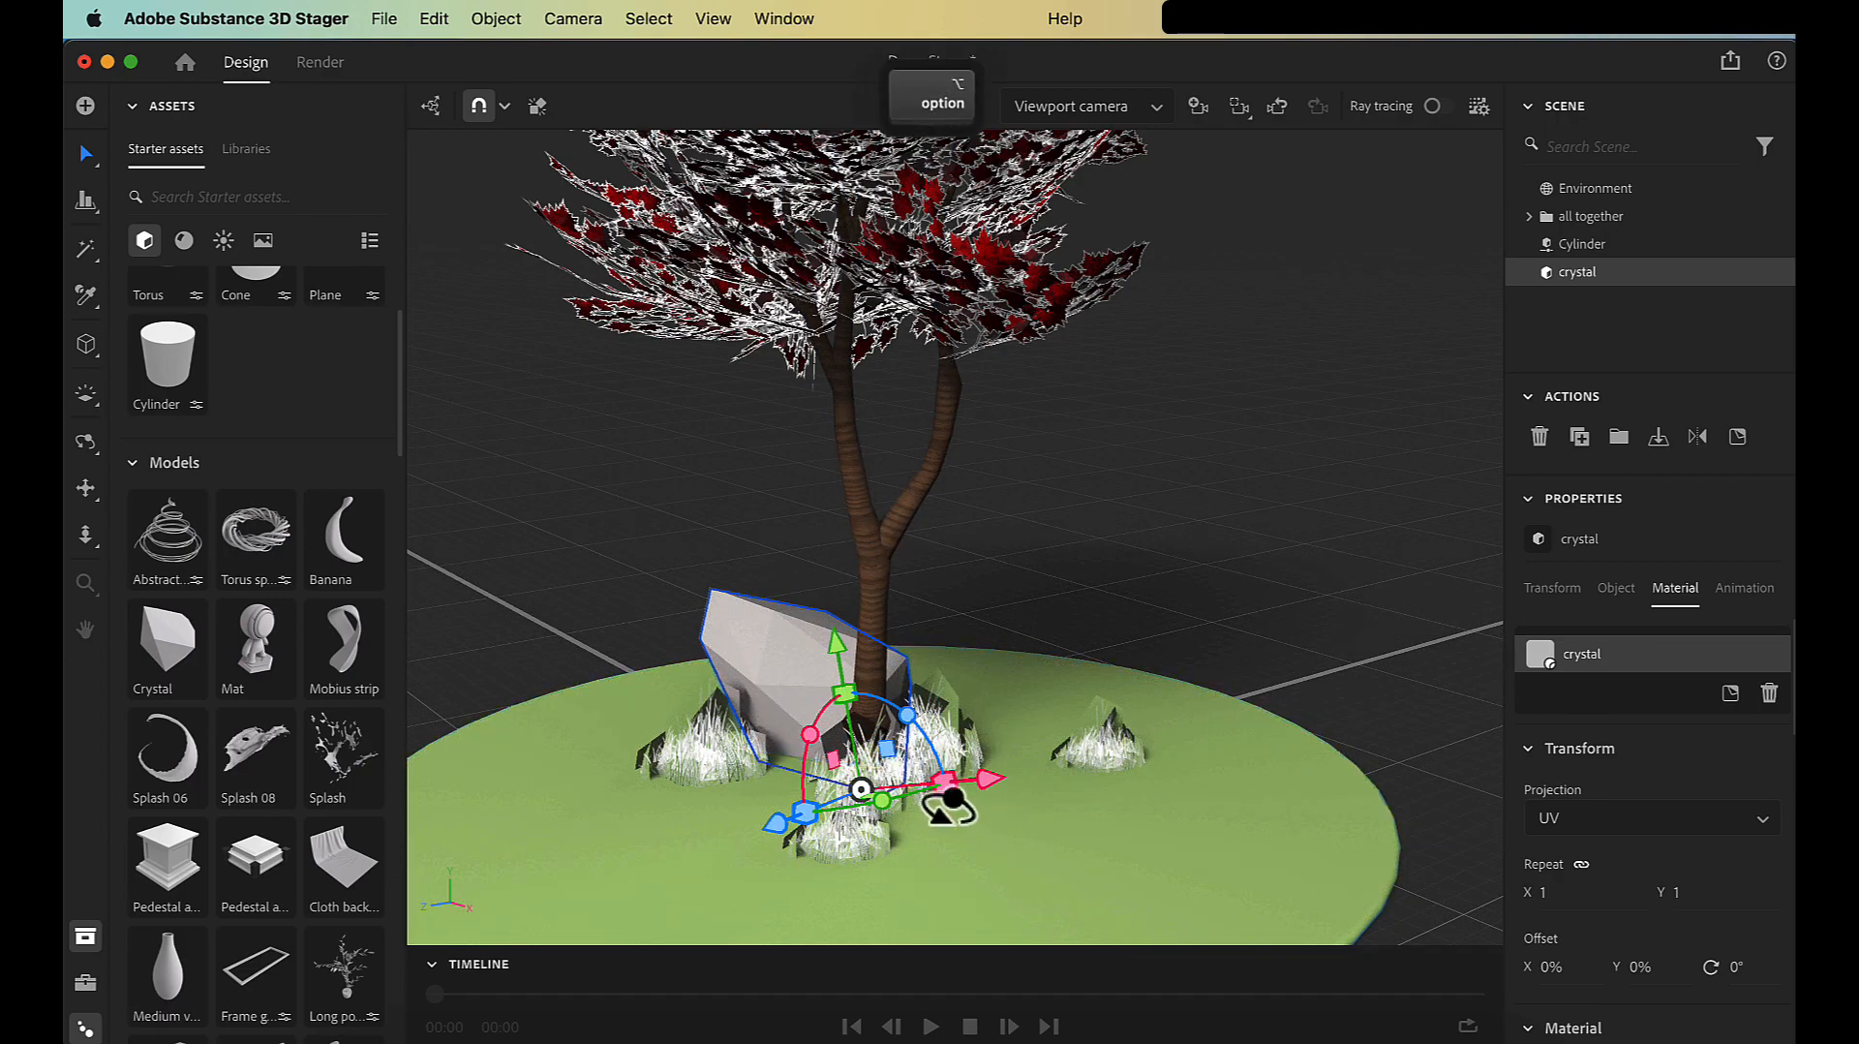
alt+drag(947, 805, 976, 779)
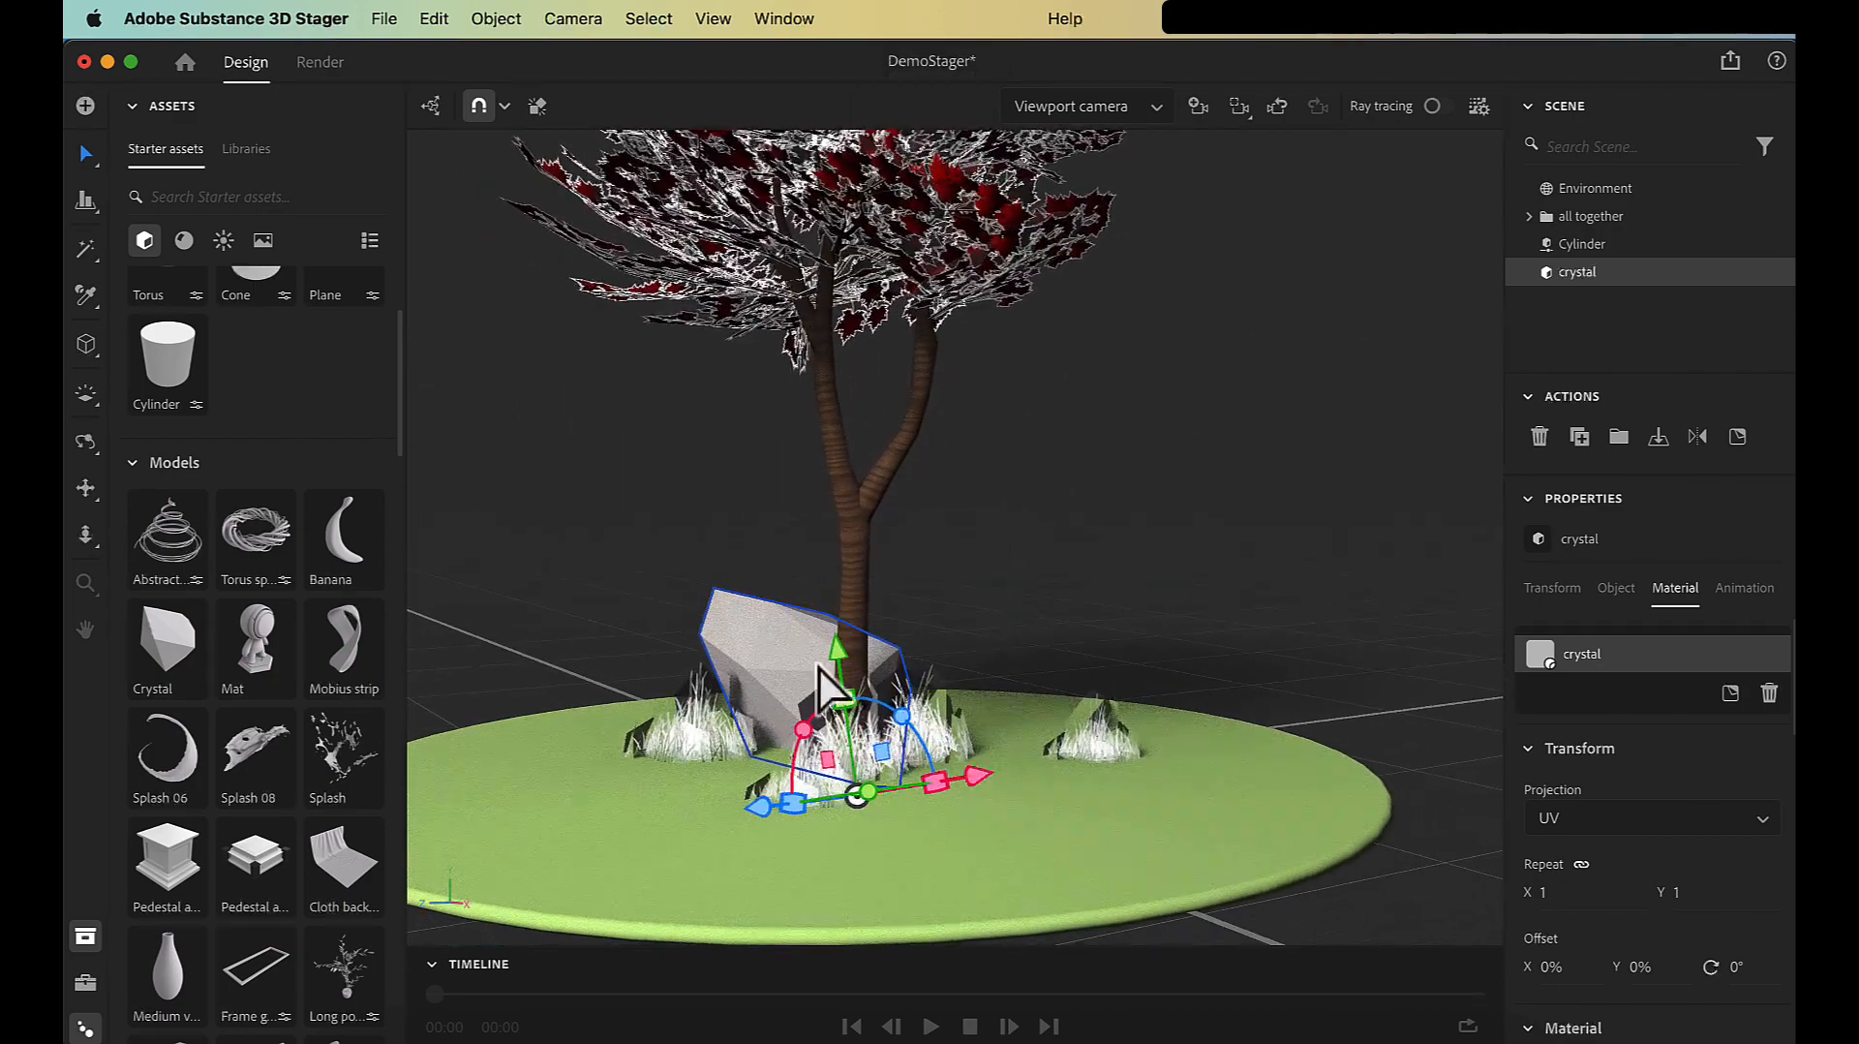
- Add a new project material and import stylized_island_cliff.sbsar from the Downloads folder into the project materials
scroll(249, 737, down, 10)
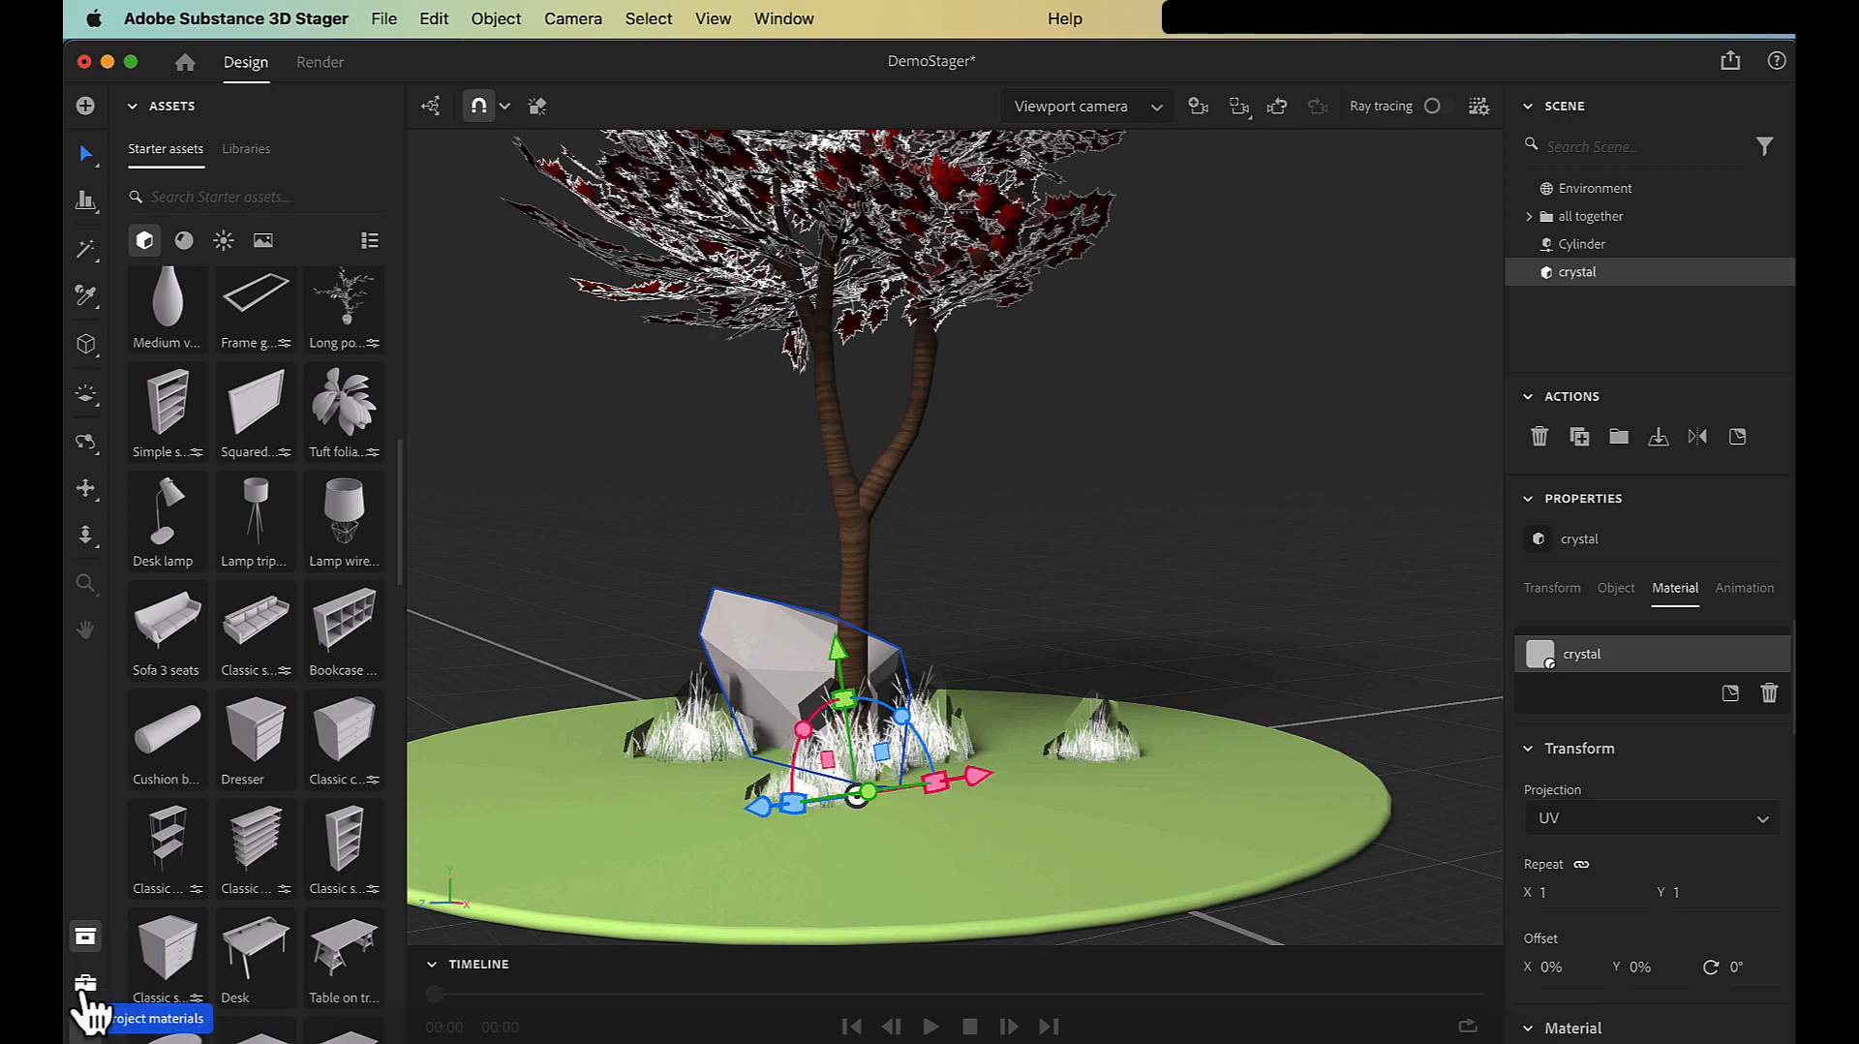
click(85, 985)
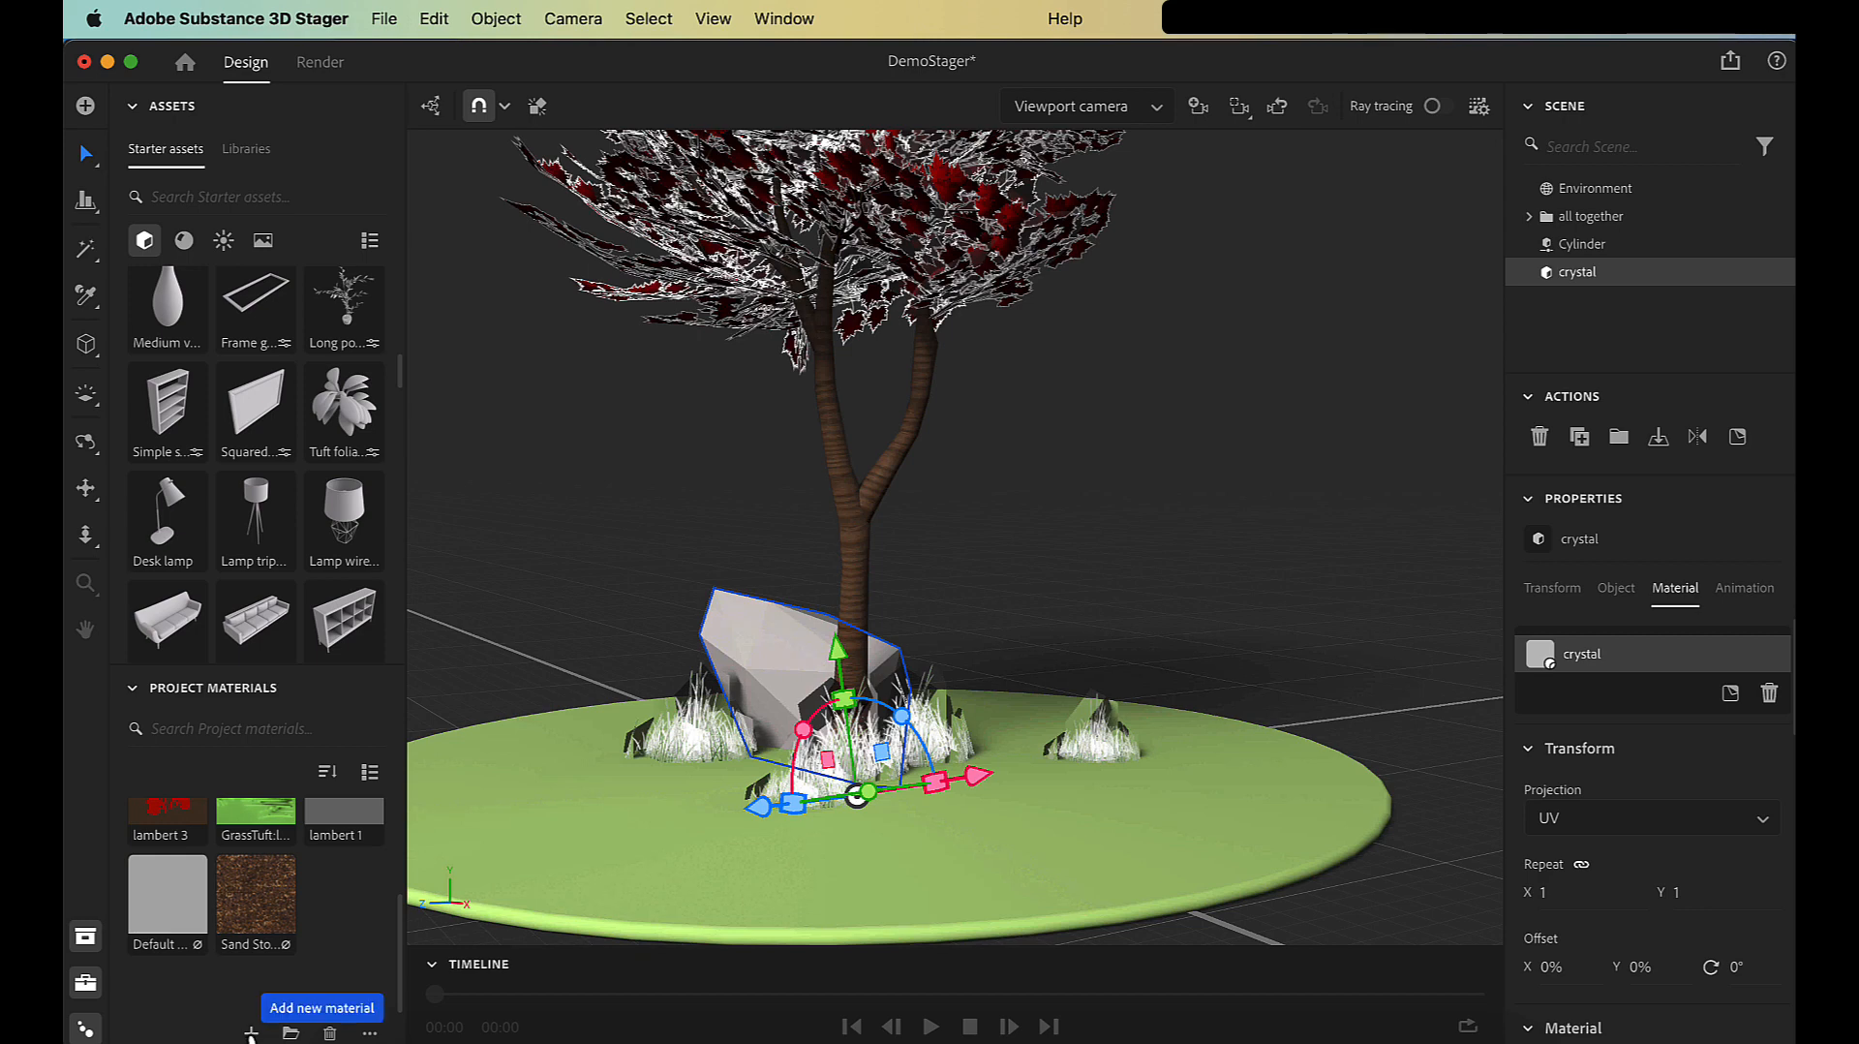
click(250, 1033)
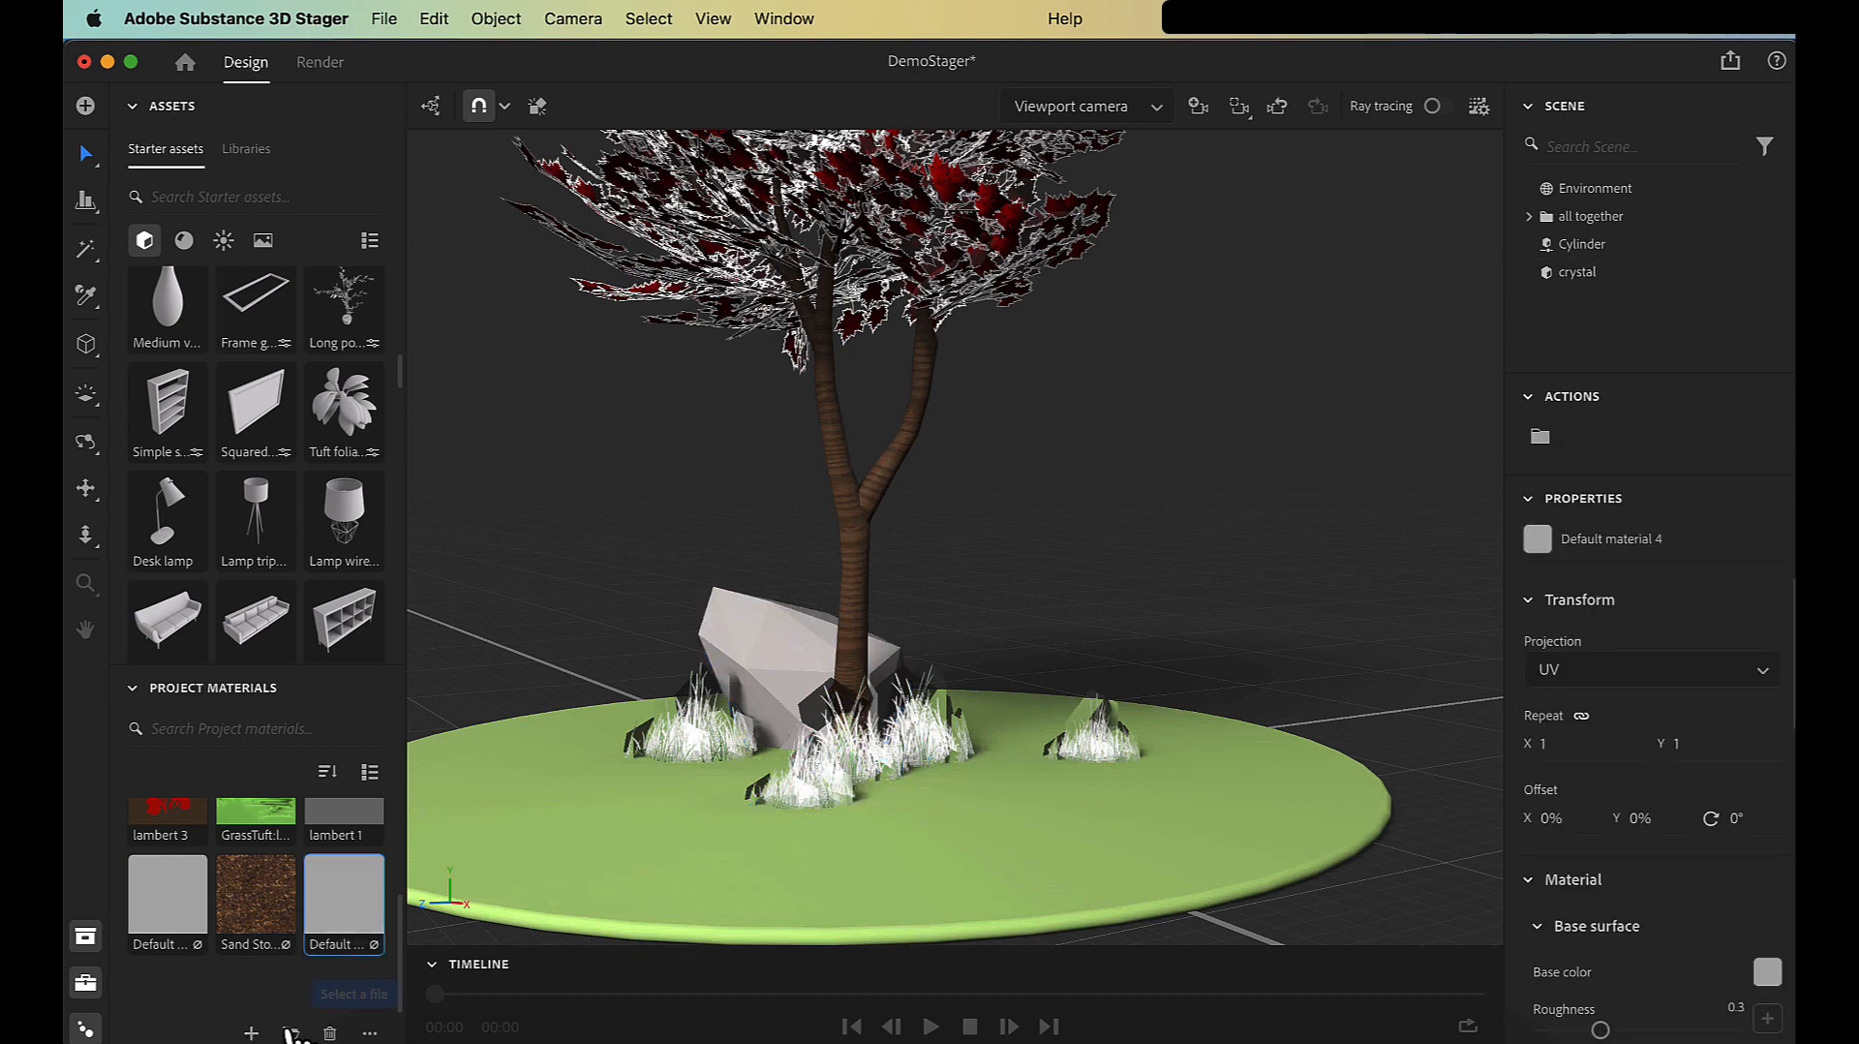
click(289, 1032)
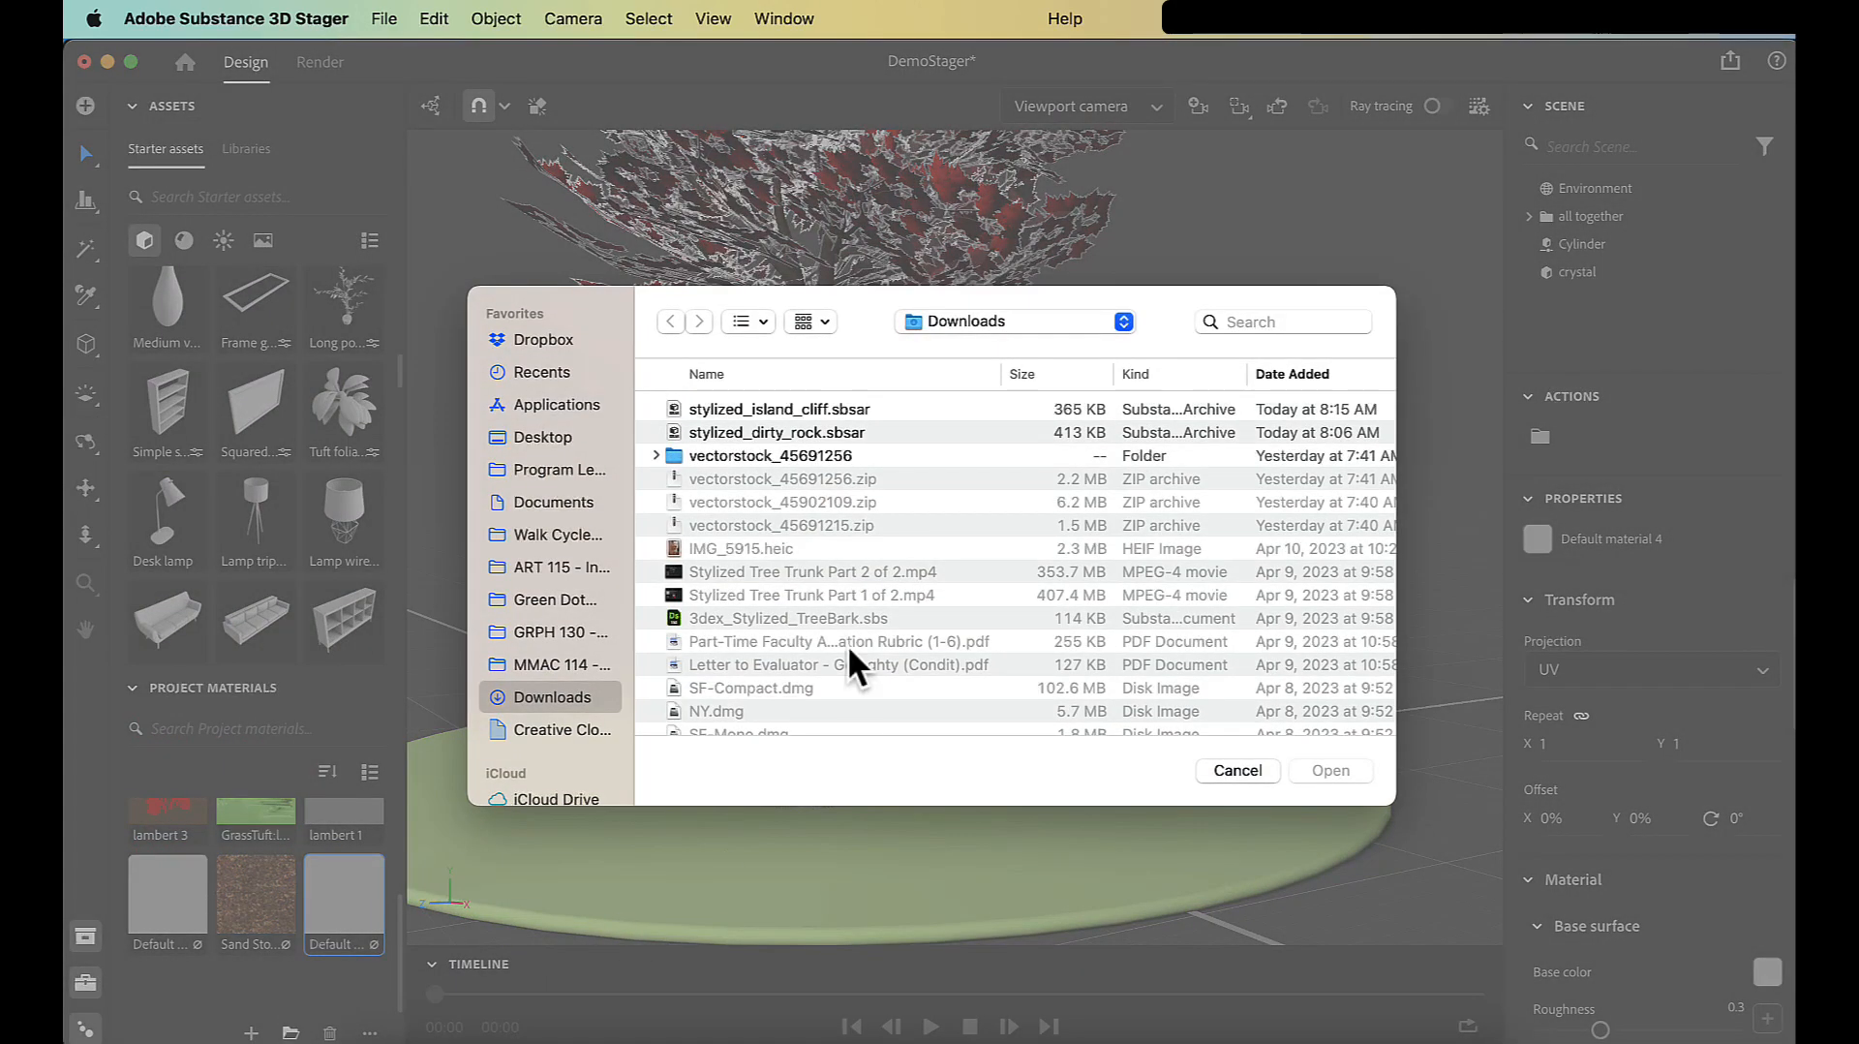
click(805, 408)
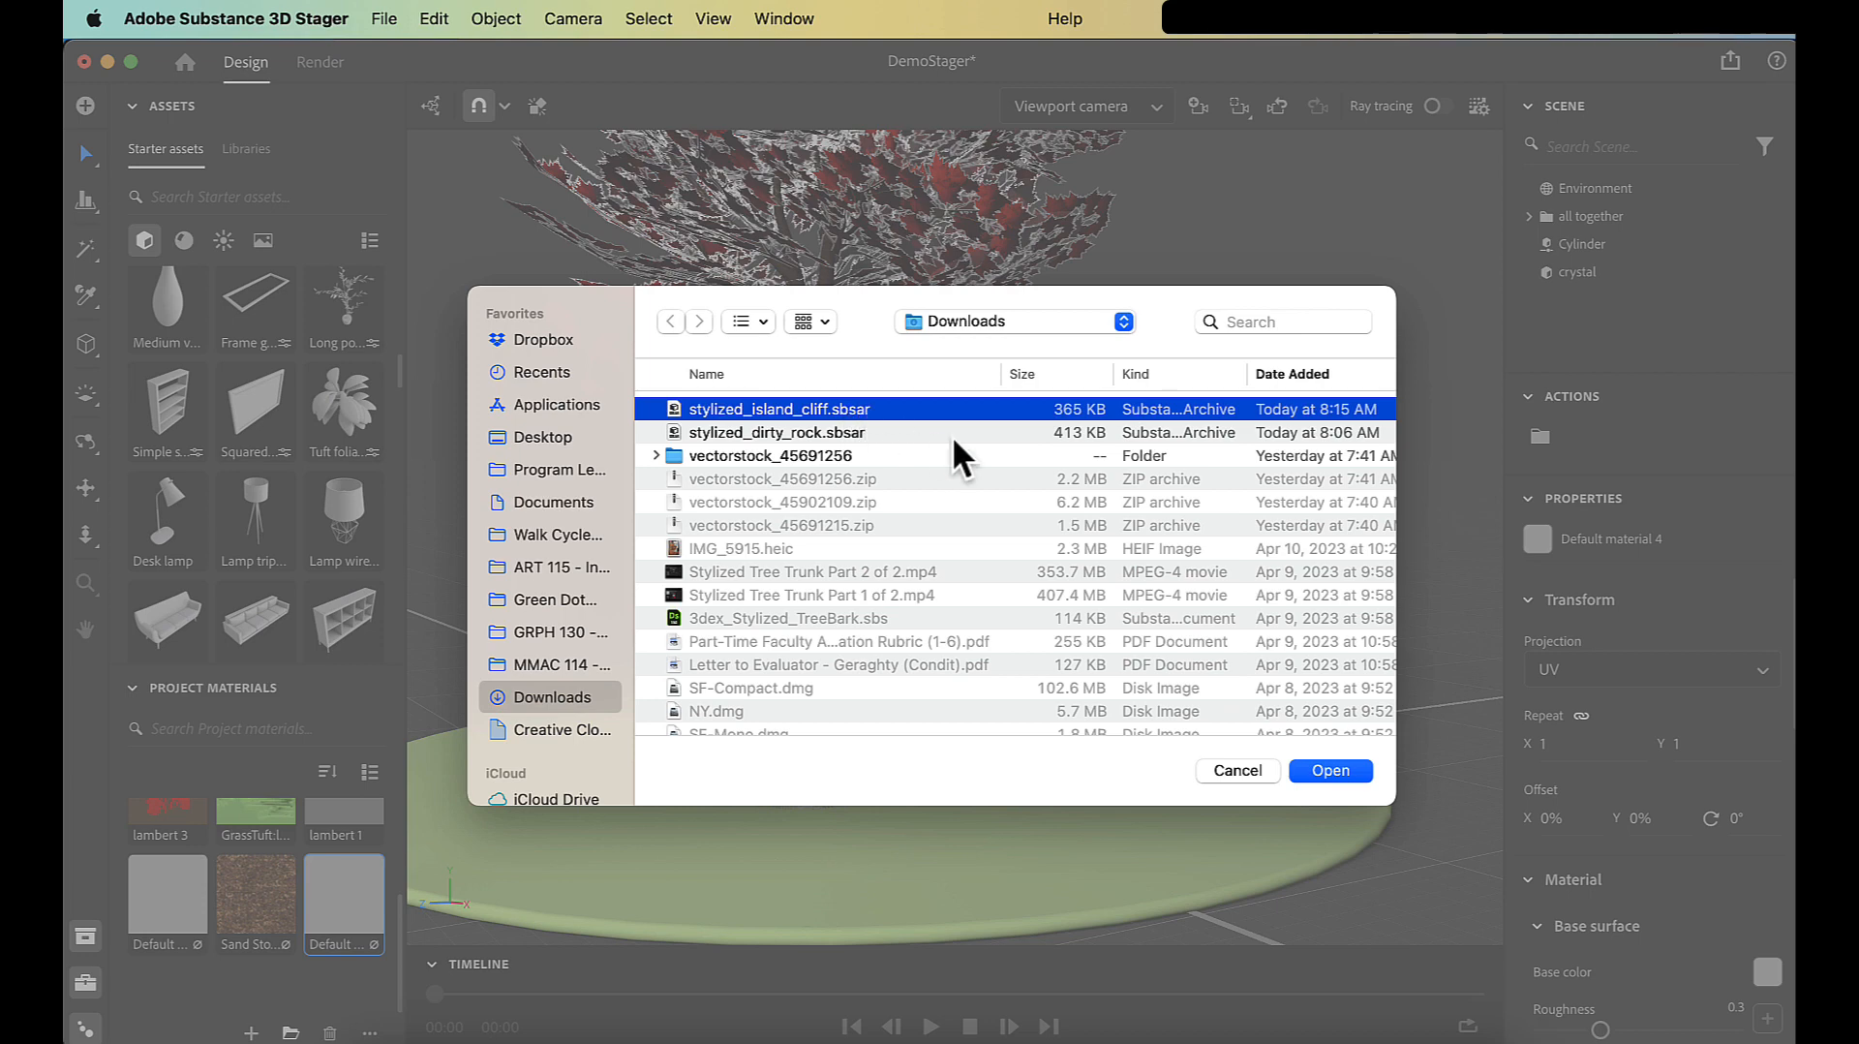
click(1354, 771)
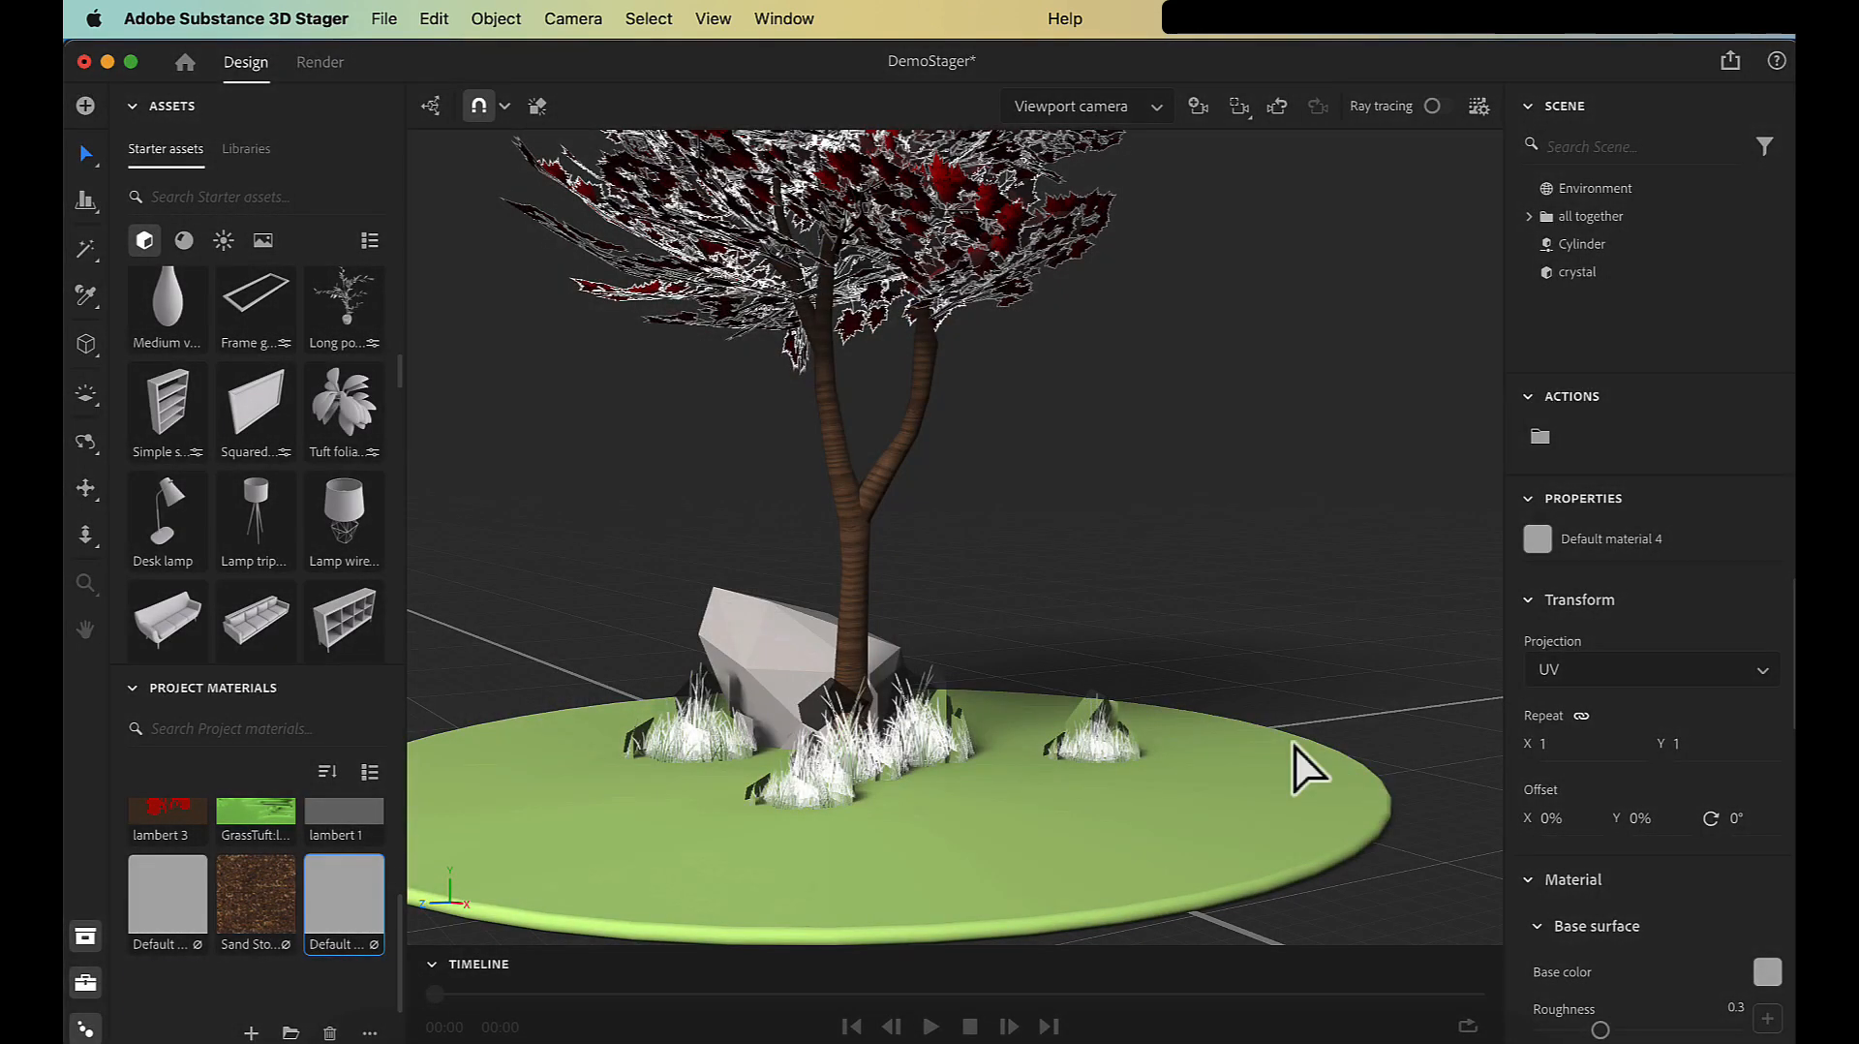
- Apply the Stylized Island Cliff material to the crystal beside the trunk and deselect it
drag(172, 1001, 745, 614)
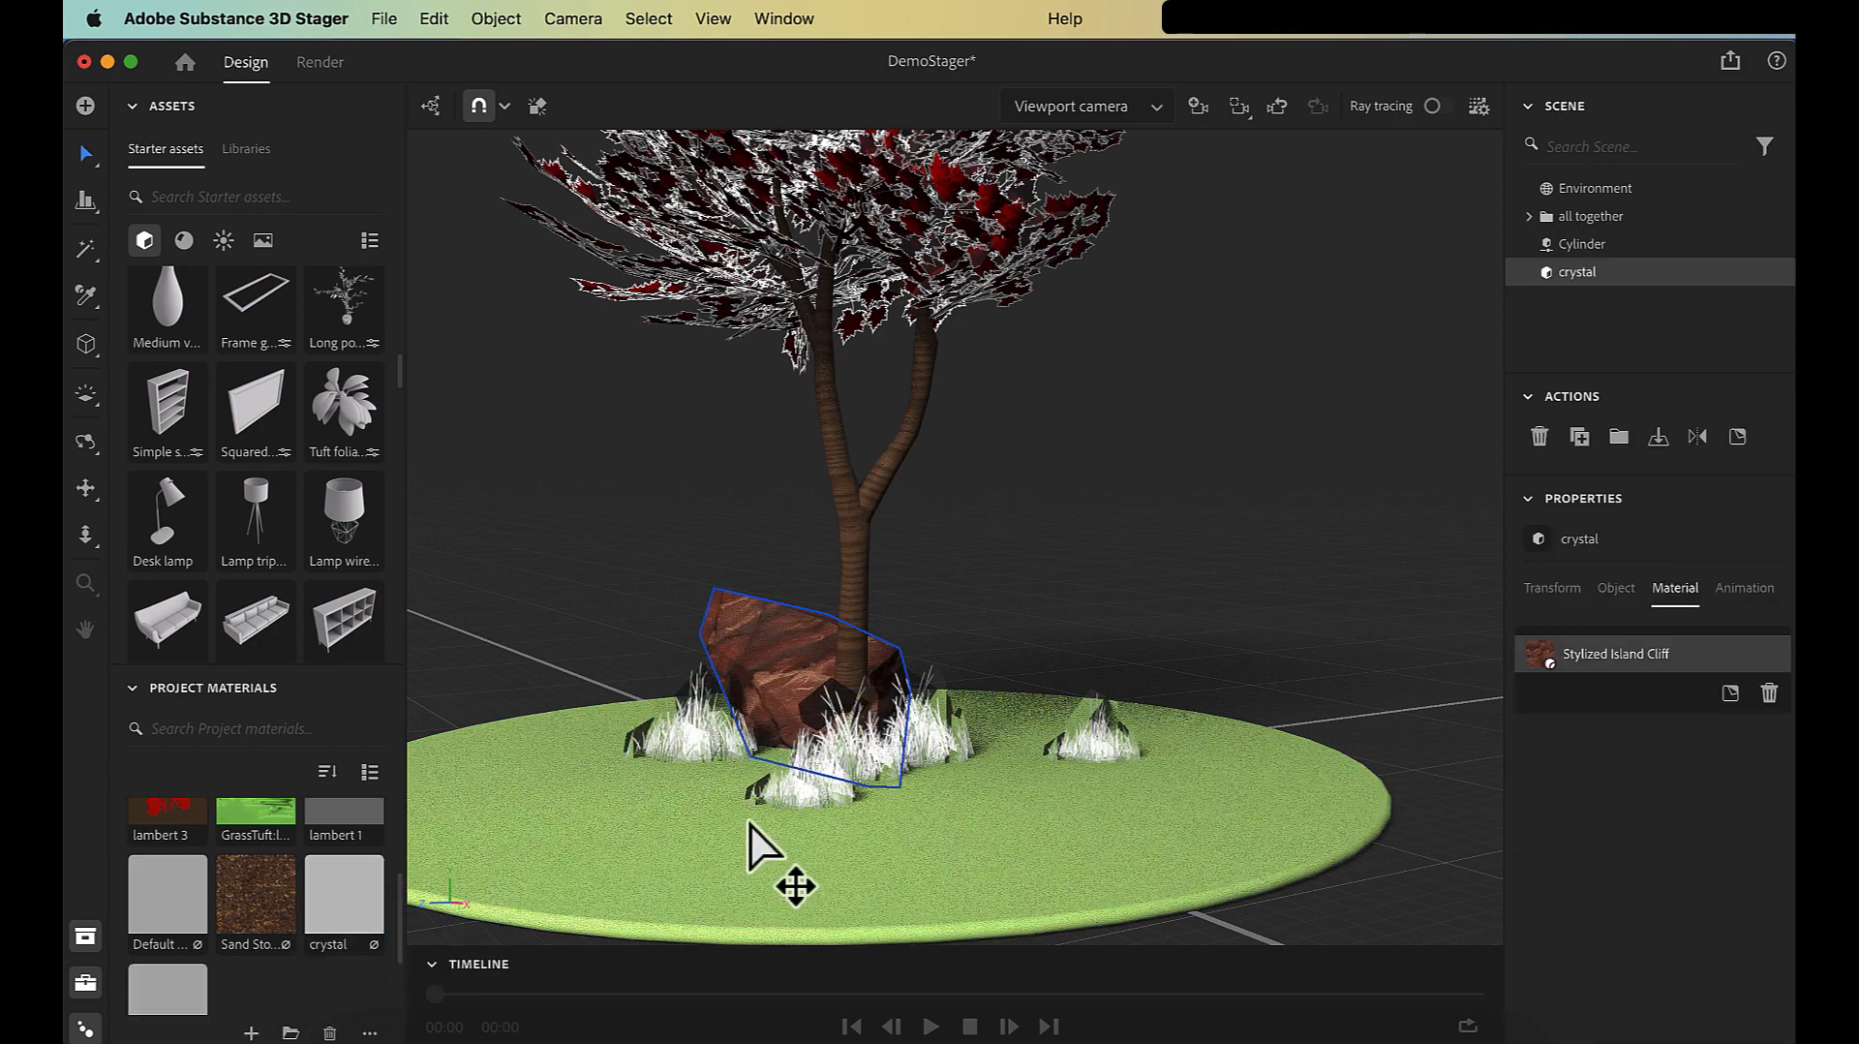
click(539, 620)
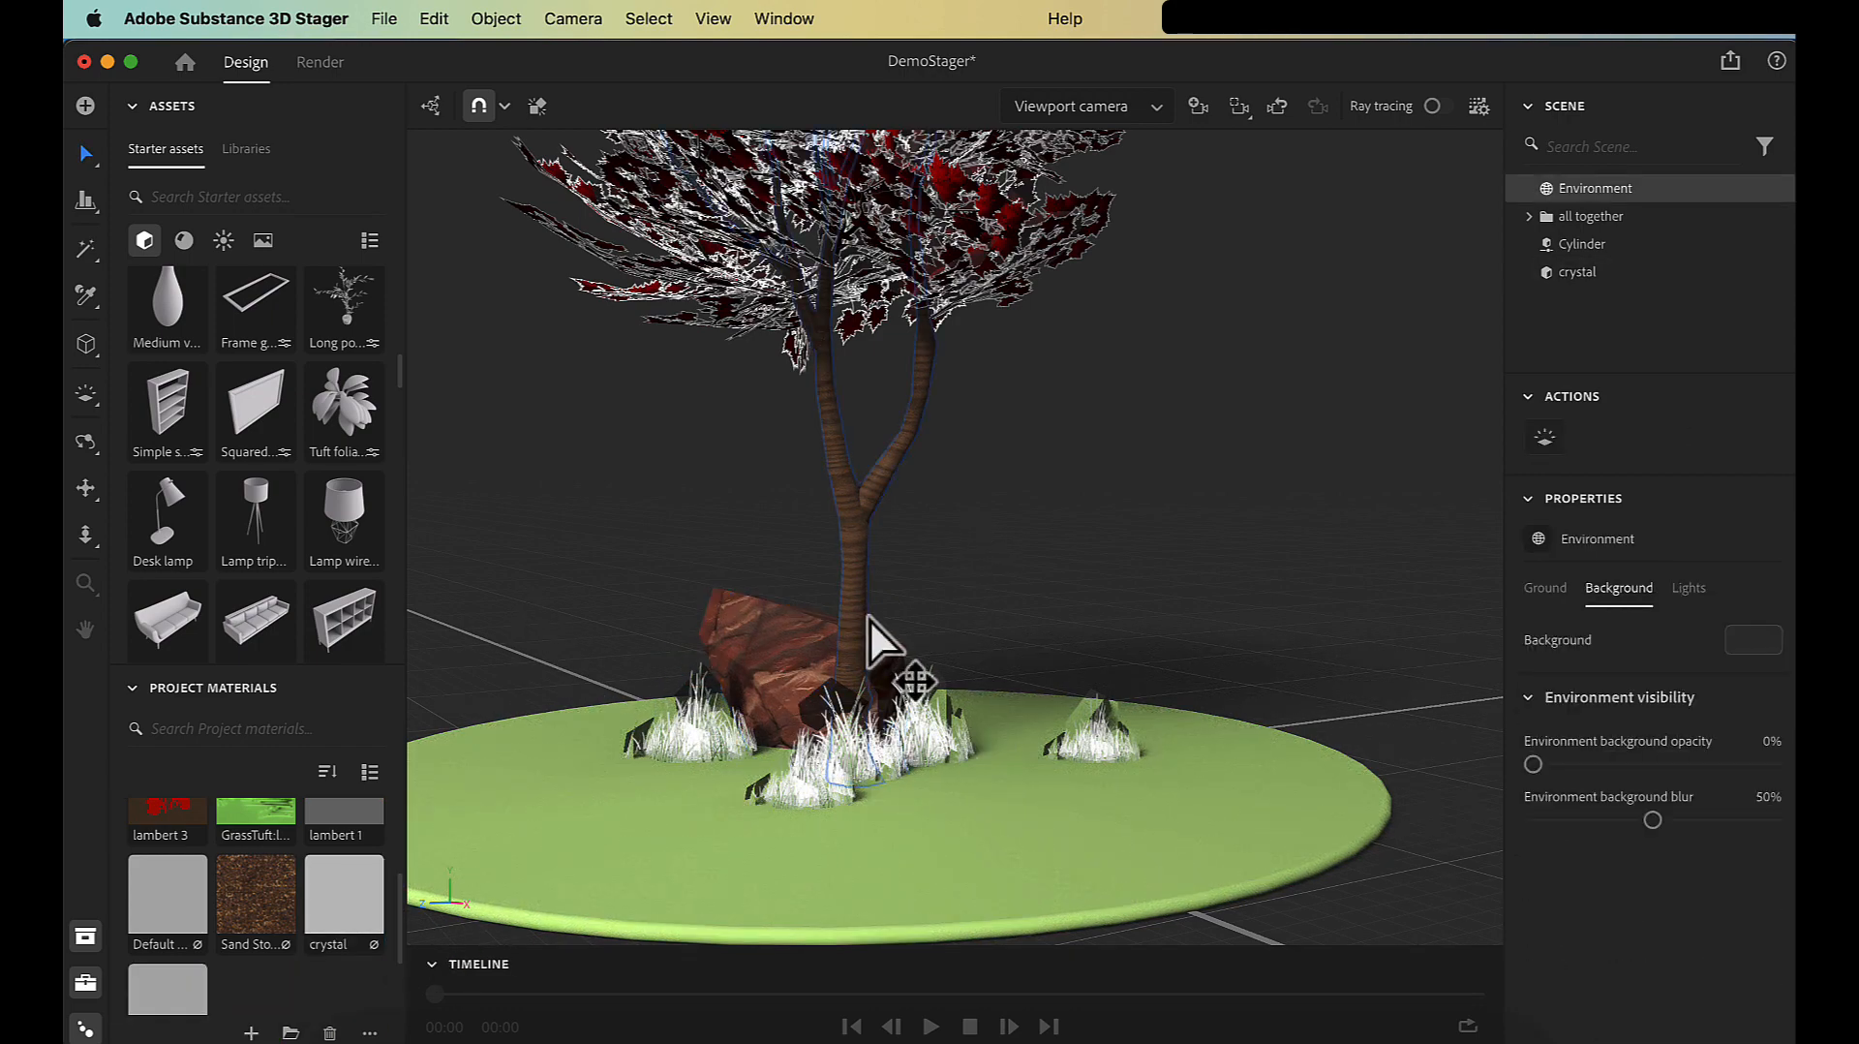
- Frame the whole tree and its grass disc in the viewport and scale the crystal down to a smaller rock at the trunk's base
mouse_move(746, 817)
alt+mouse_down()
mouse_move(868, 791)
mouse_move(652, 800)
mouse_move(718, 810)
alt+mouse_up()
alt+right_drag(718, 809, 784, 760)
alt+middle_drag(784, 760, 871, 855)
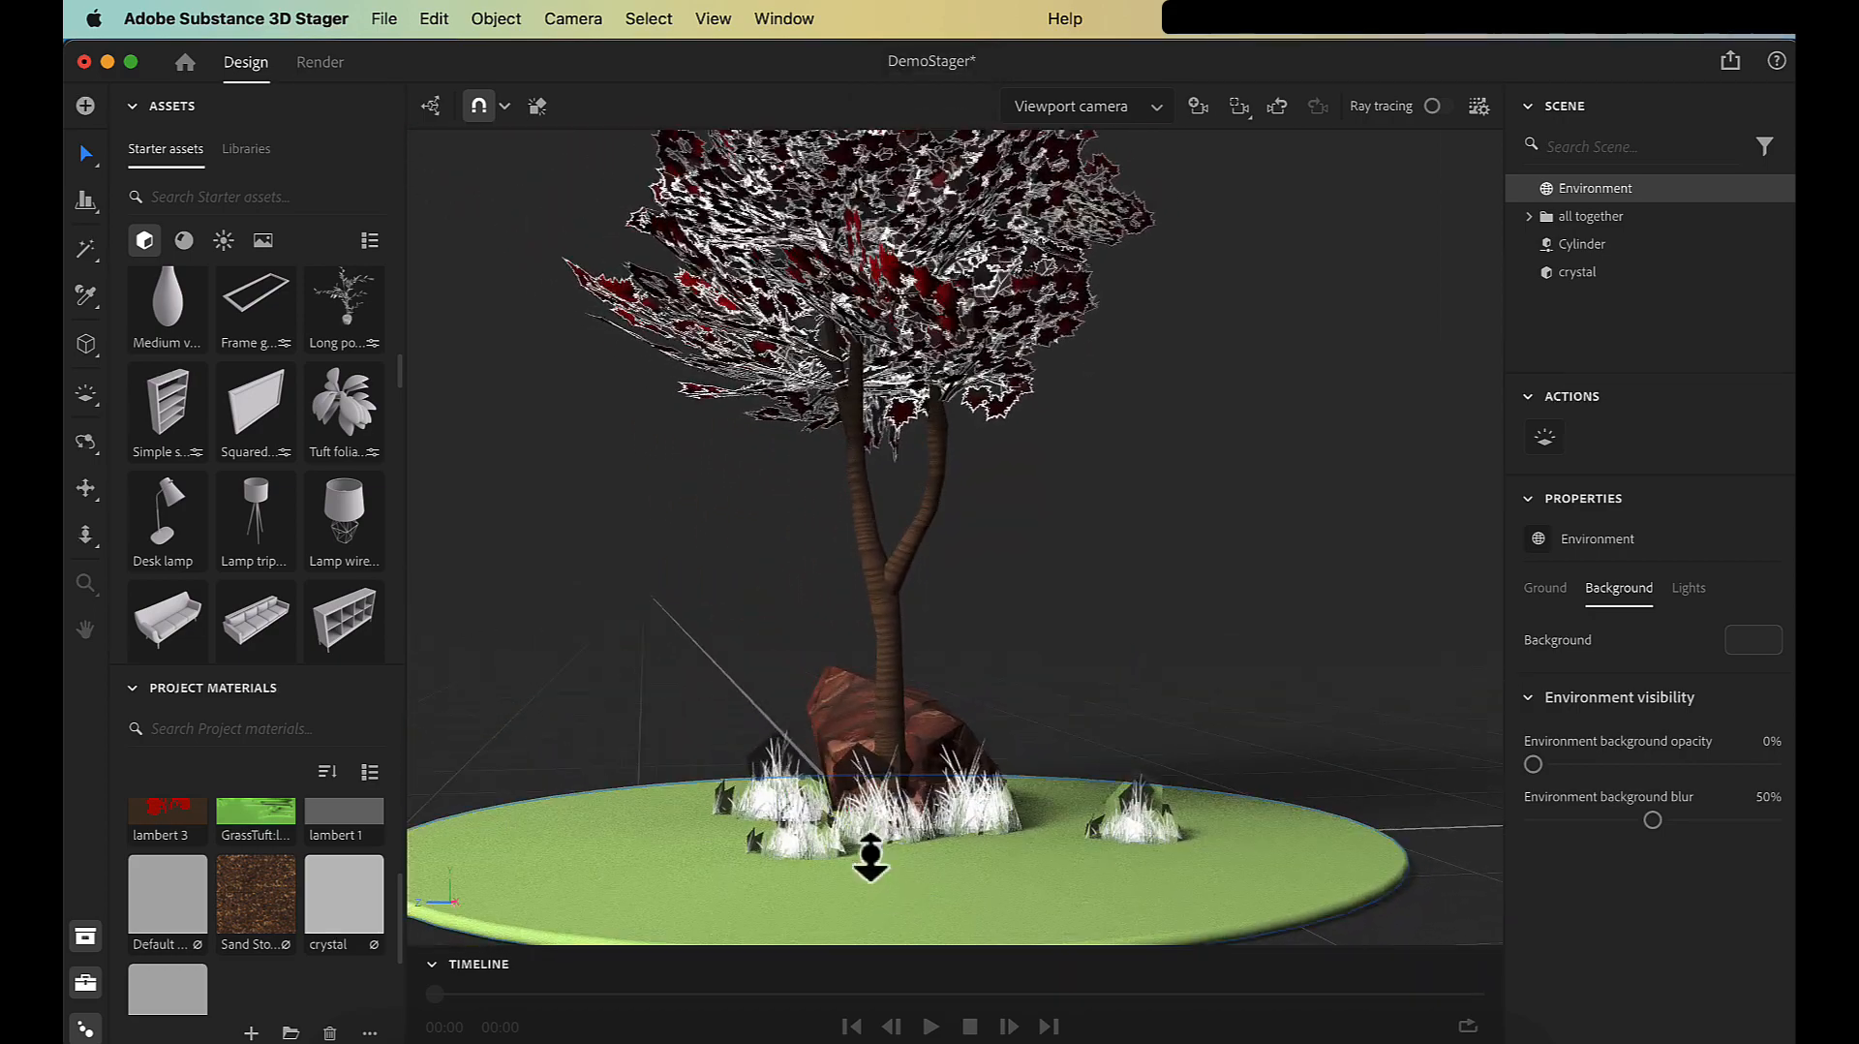
alt+right_drag(871, 856, 862, 840)
alt+middle_drag(862, 841, 879, 937)
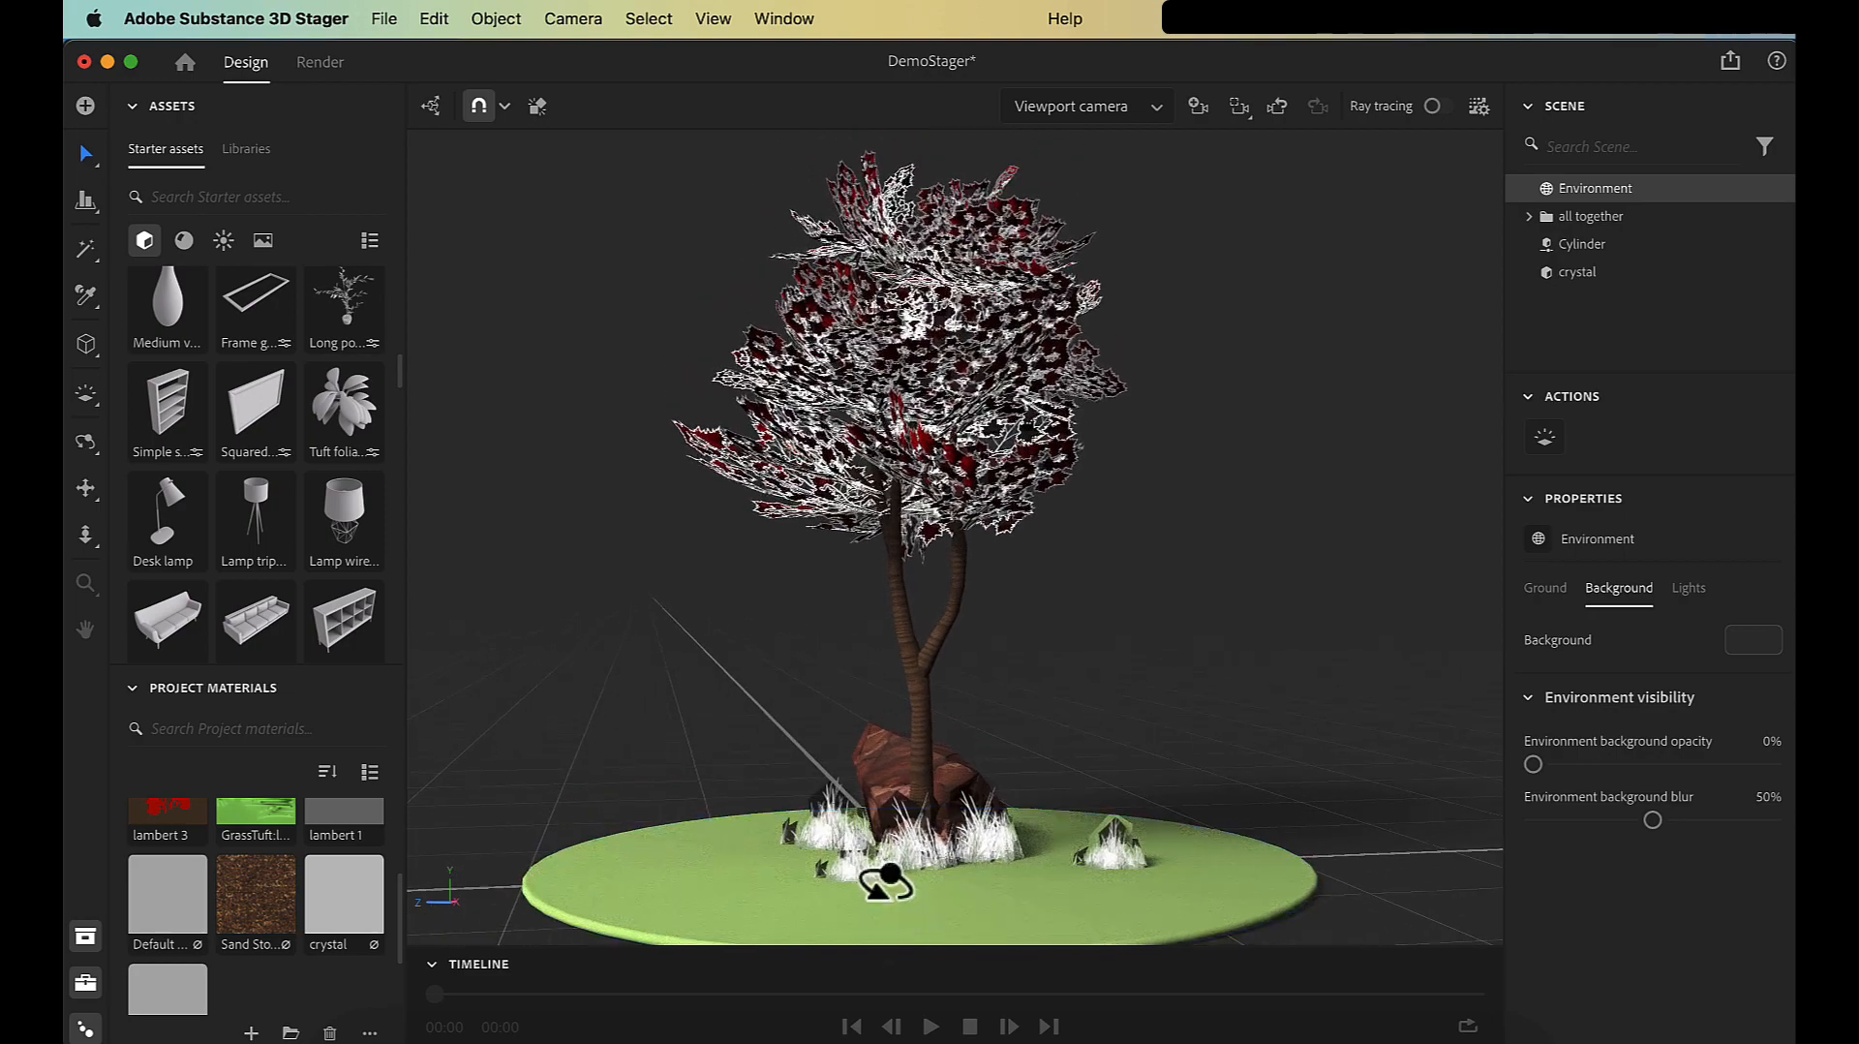
alt+drag(883, 881, 938, 902)
alt+right_drag(938, 902, 996, 884)
alt+middle_drag(996, 884, 964, 836)
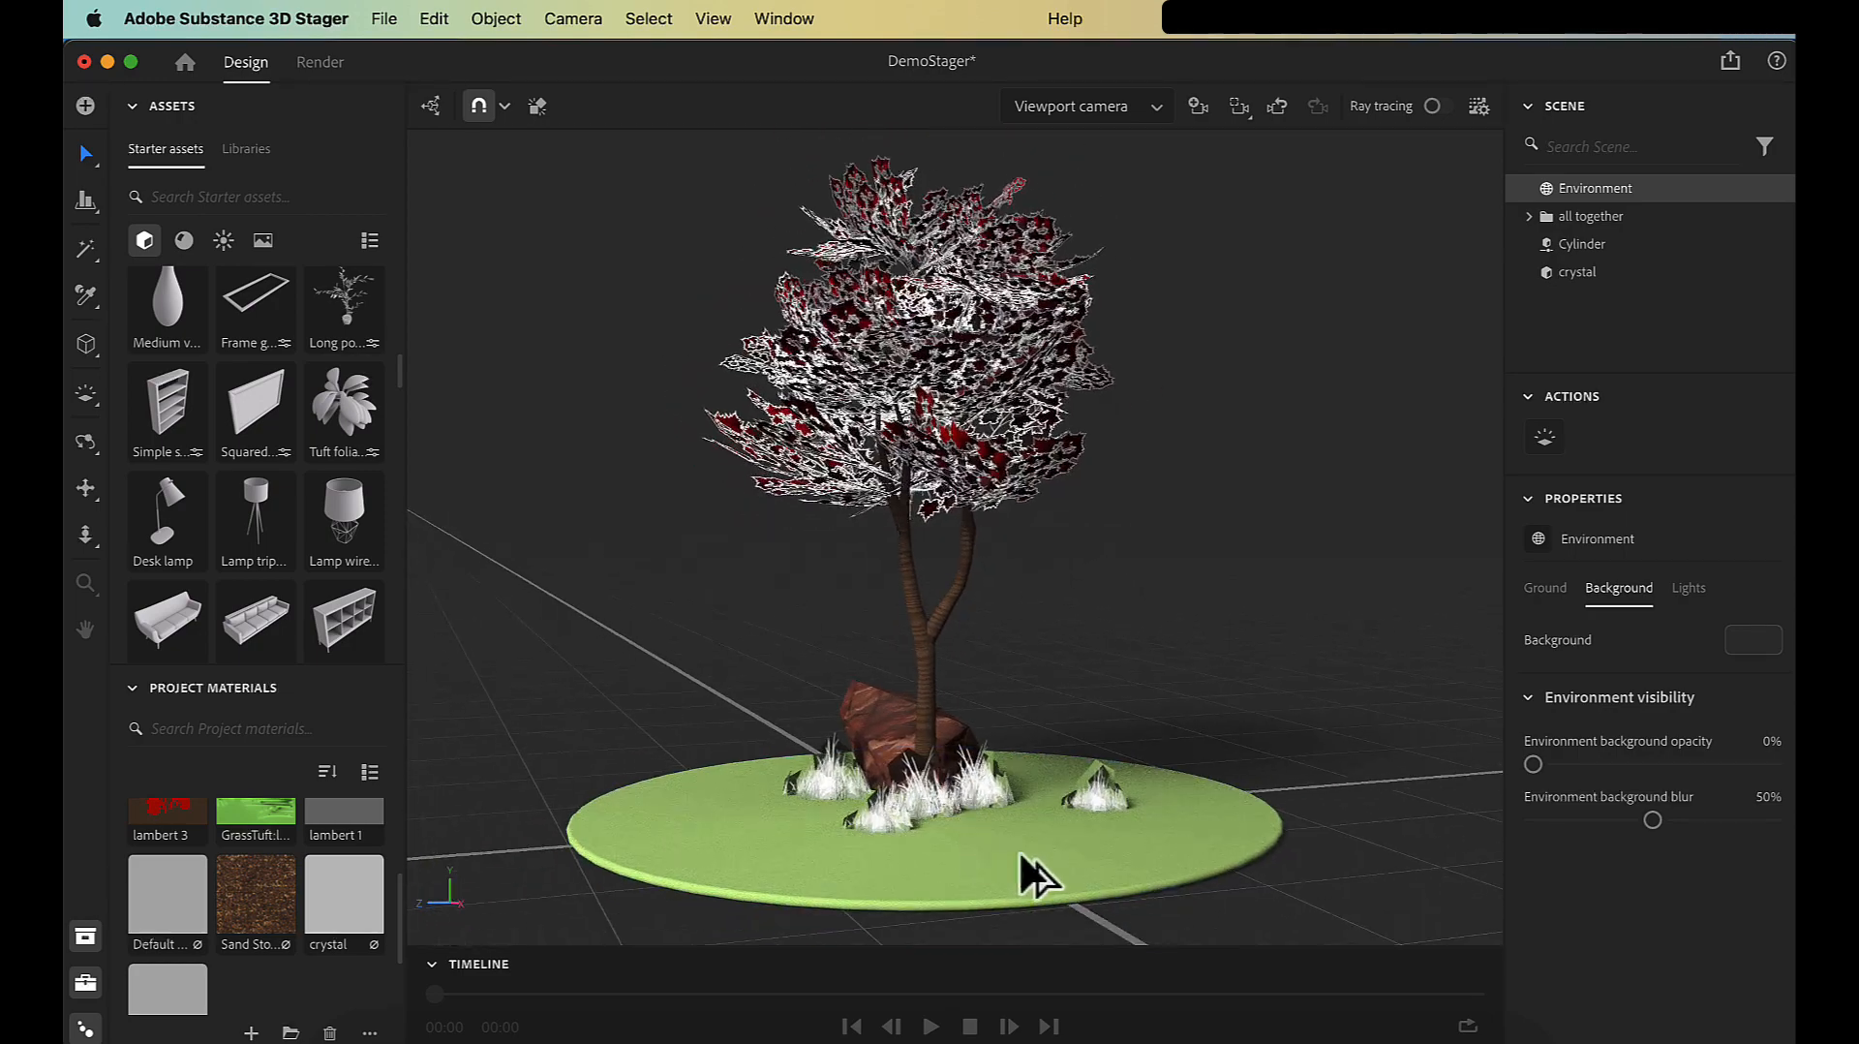
click(926, 795)
key(r)
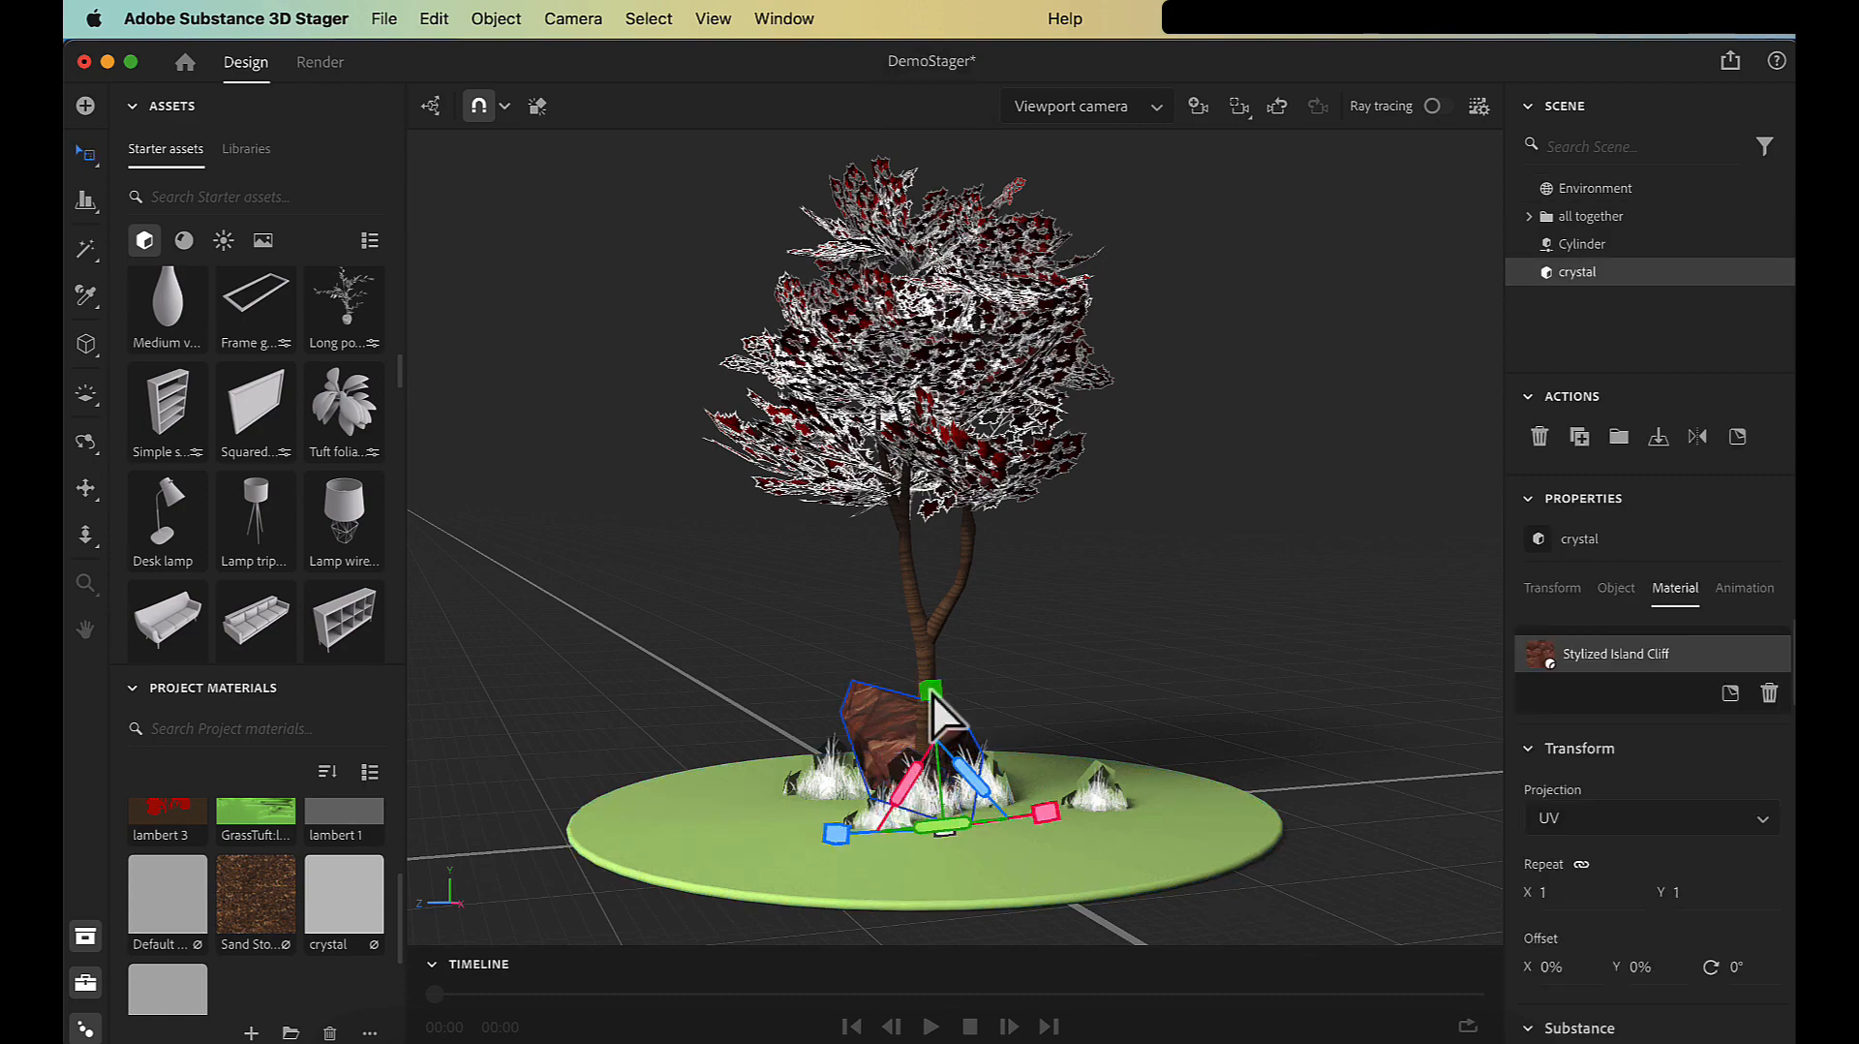
drag(931, 693, 891, 830)
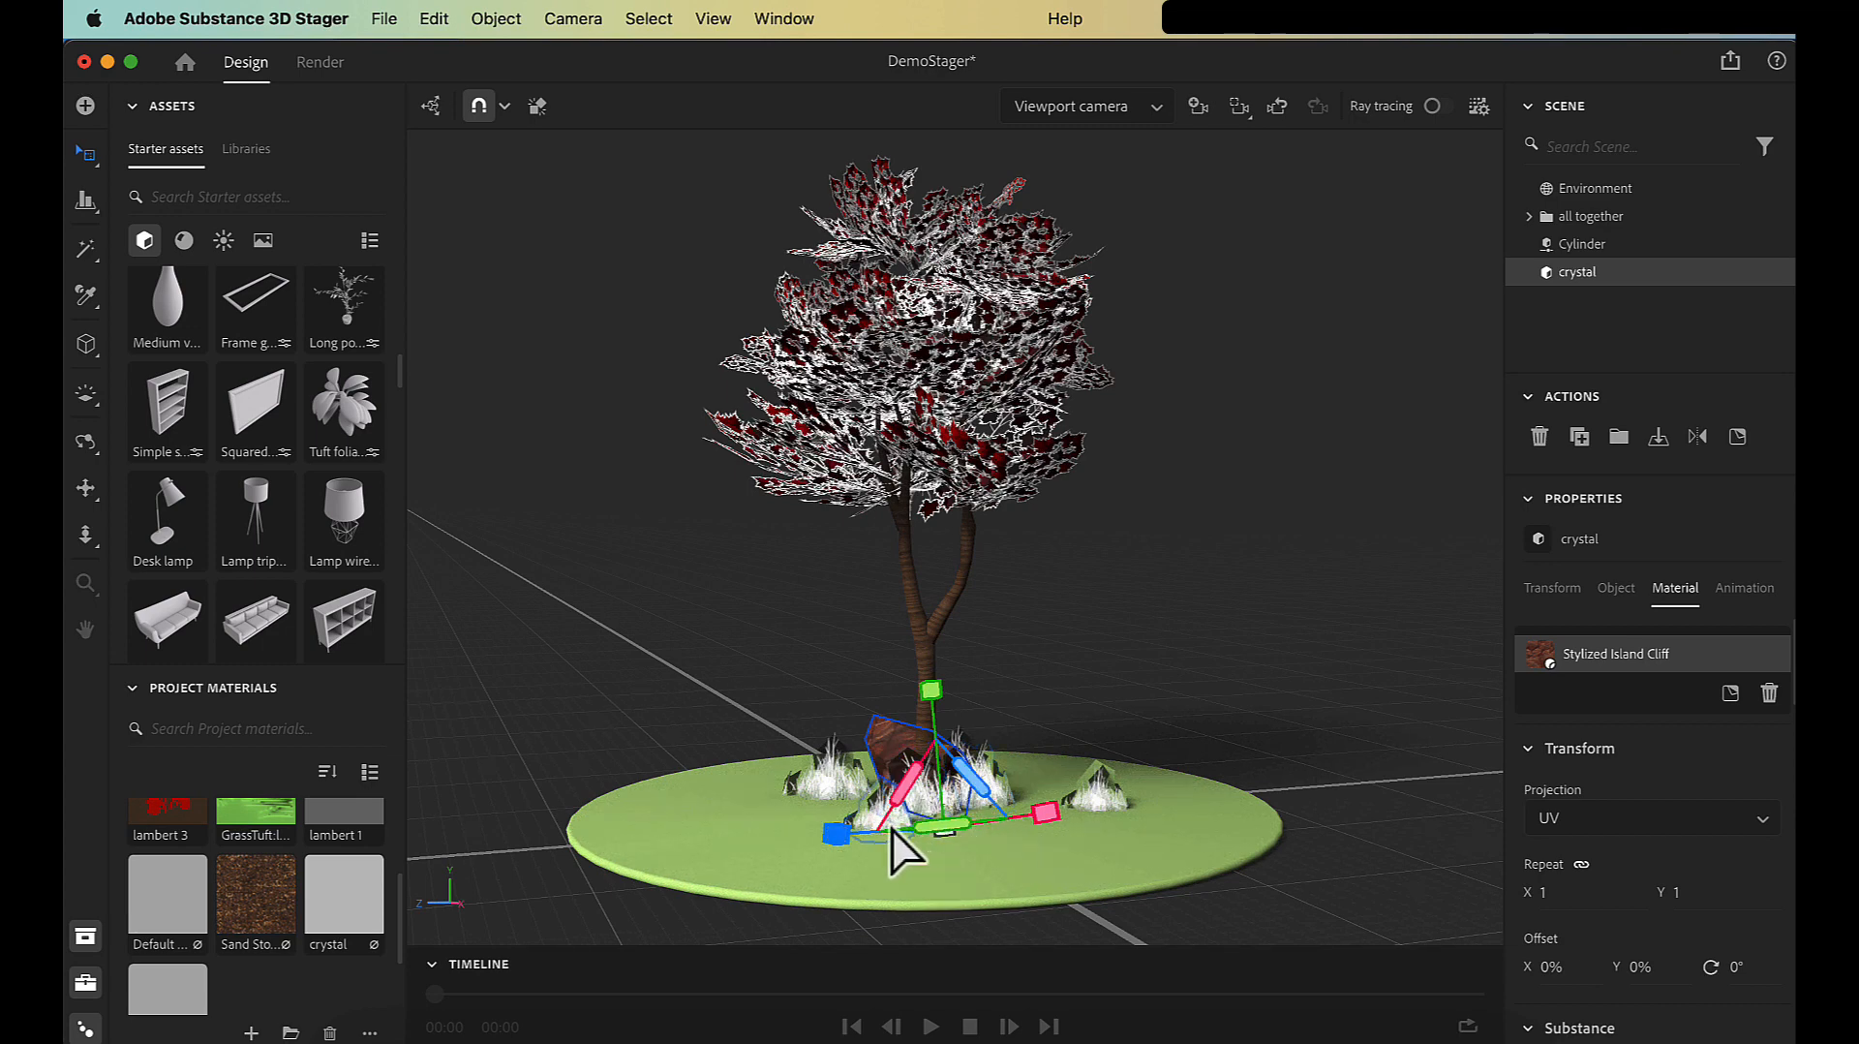
- Switch to the render workspace and set the maximum render time to 240 seconds
click(320, 64)
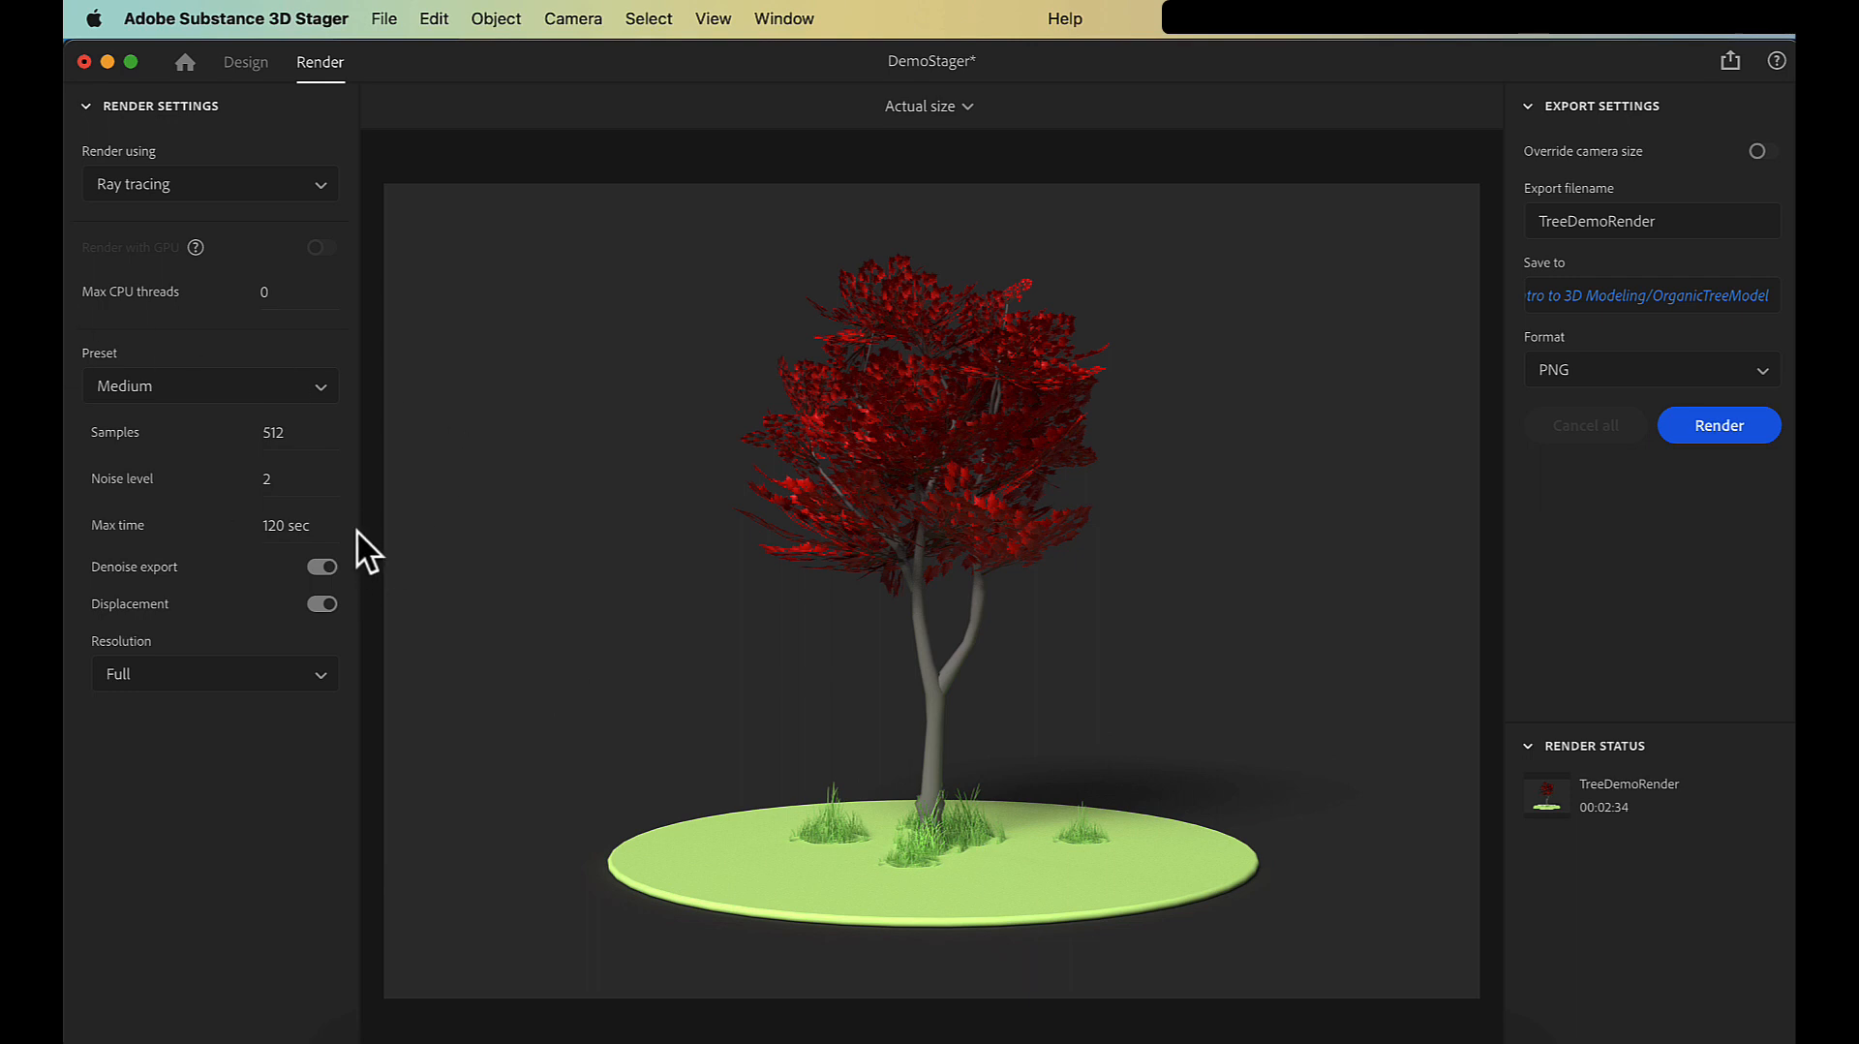
click(291, 528)
text(240)
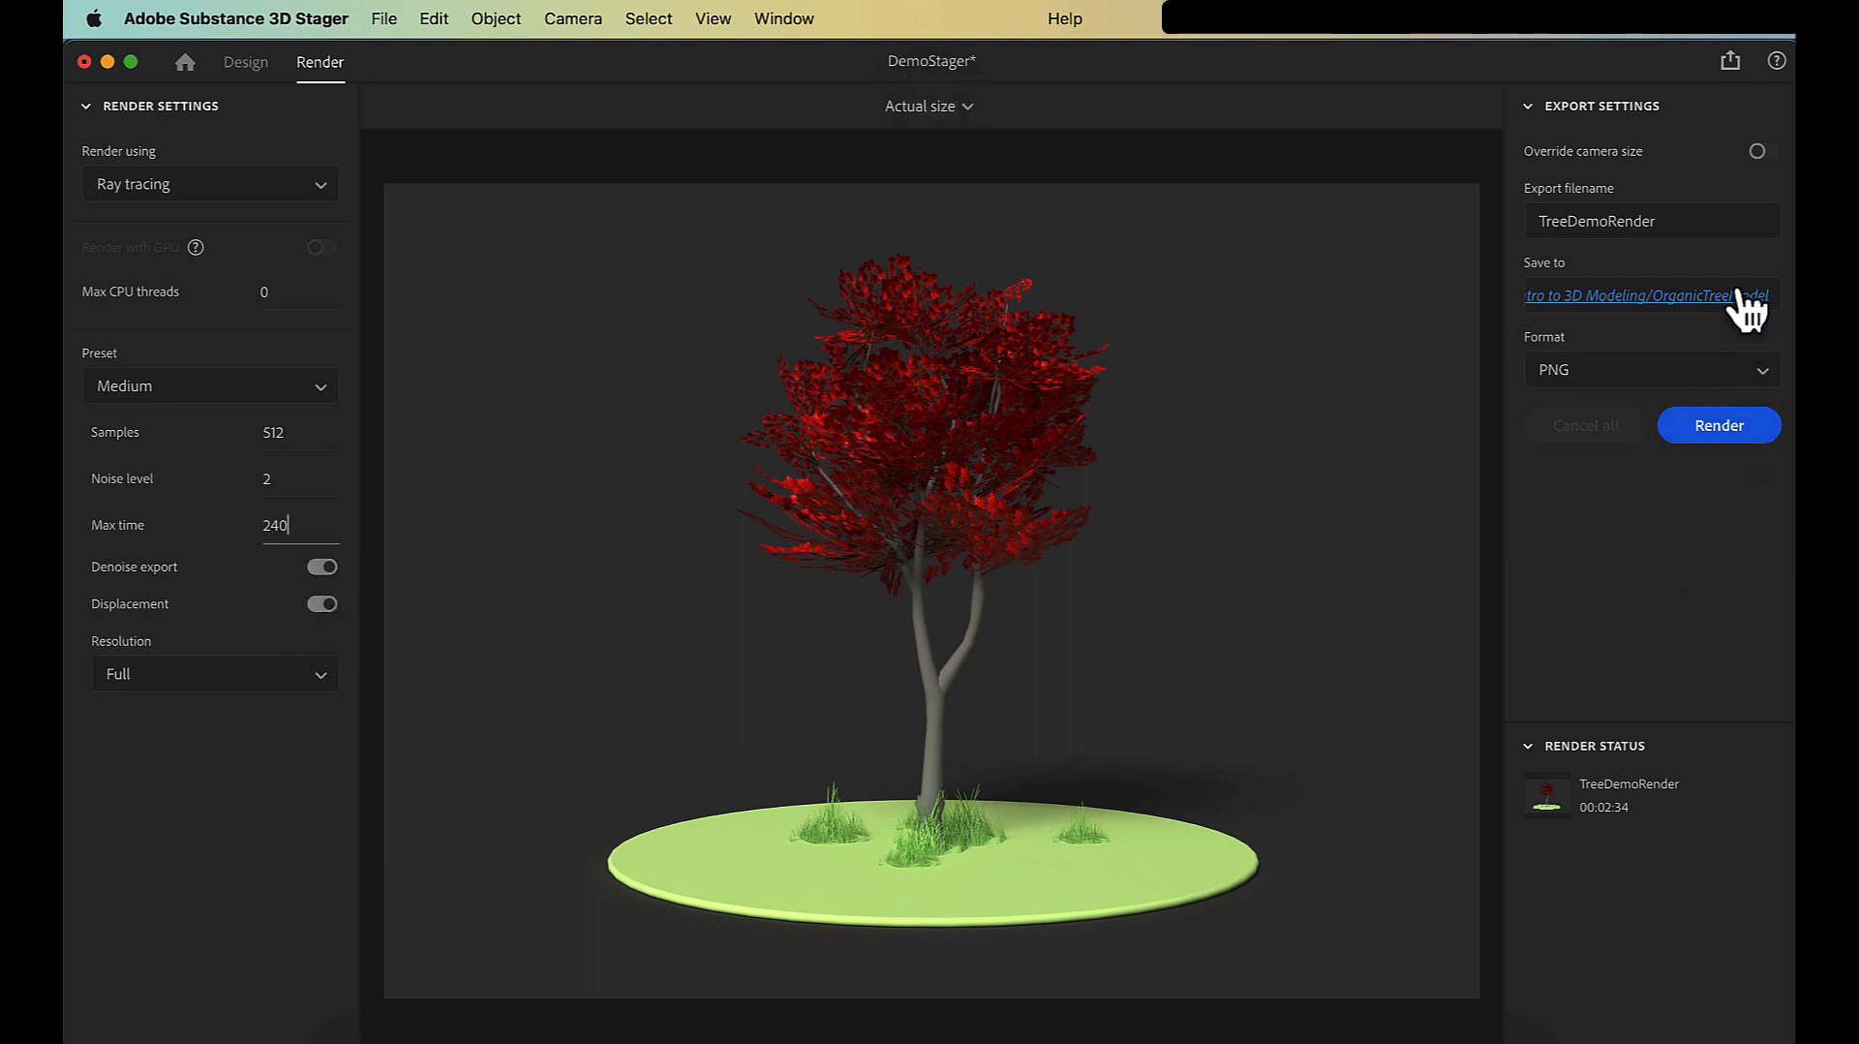
- Rename the export file as TreeDemoRender1 and start the PNG render of the scene
click(1710, 229)
key(Right)
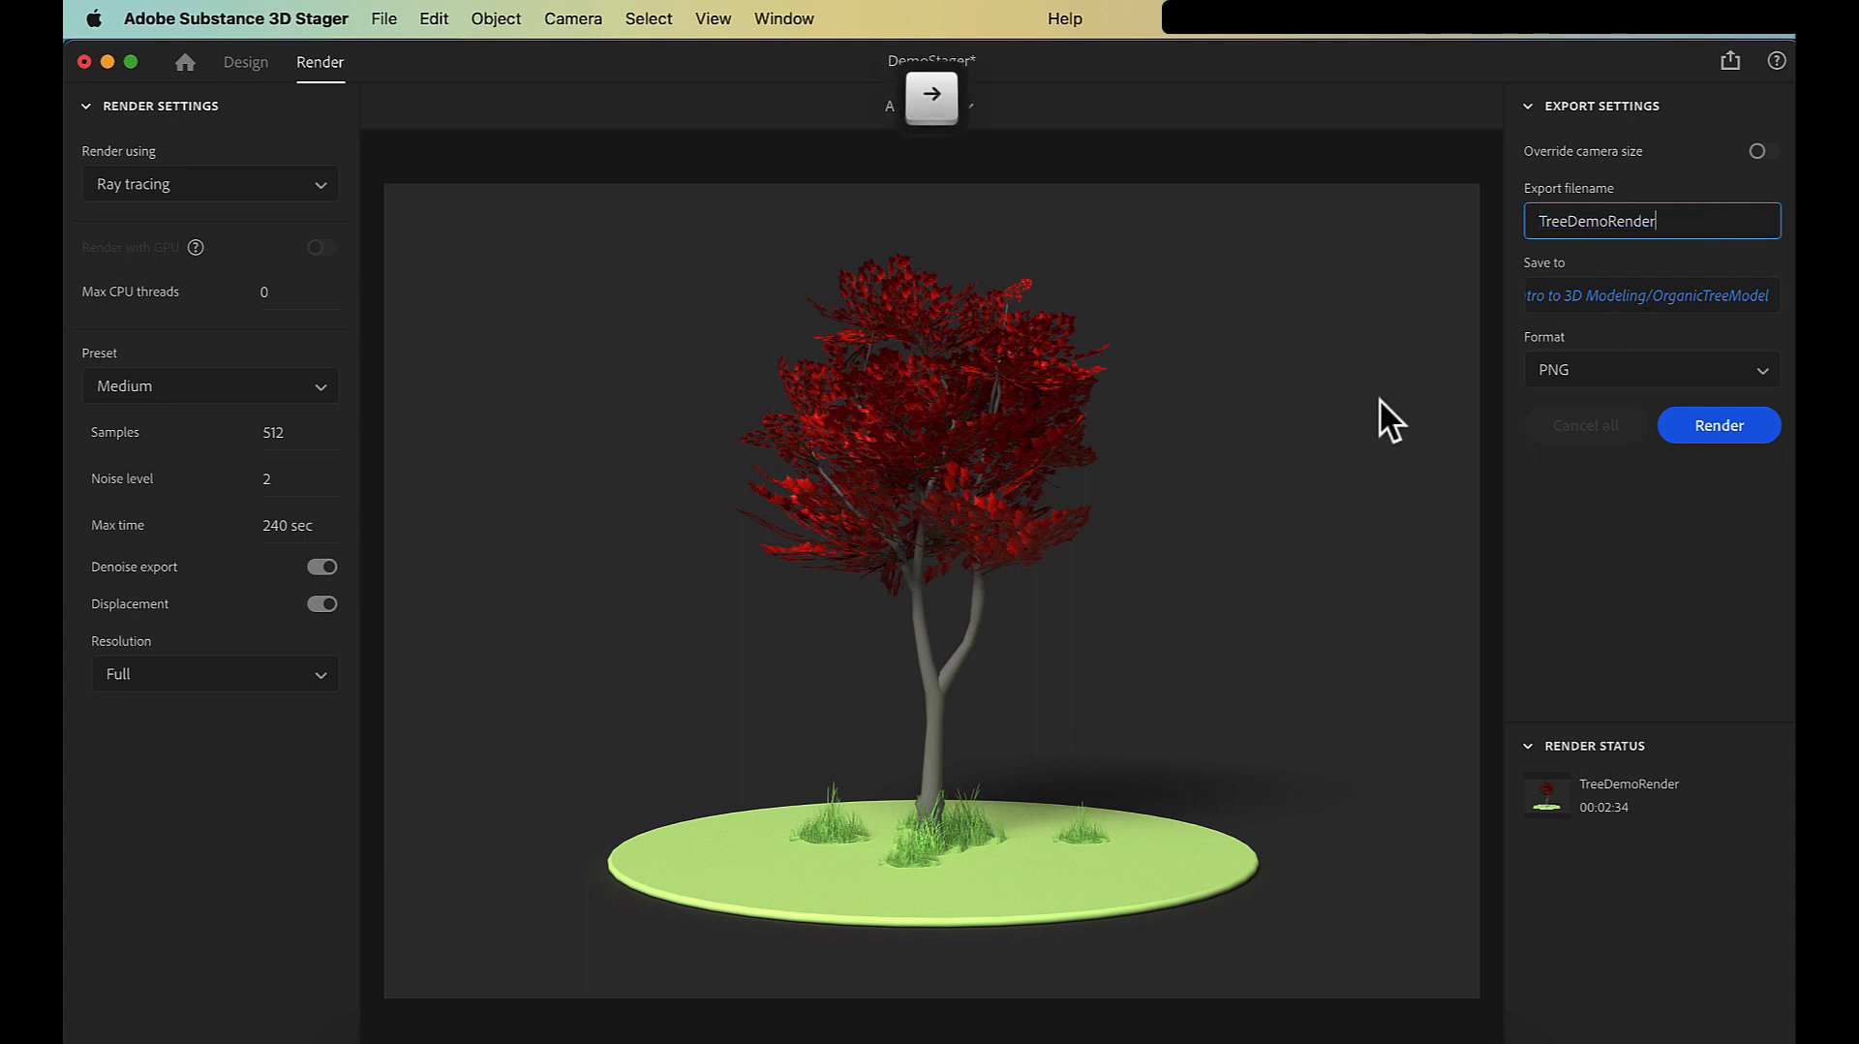
text(1)
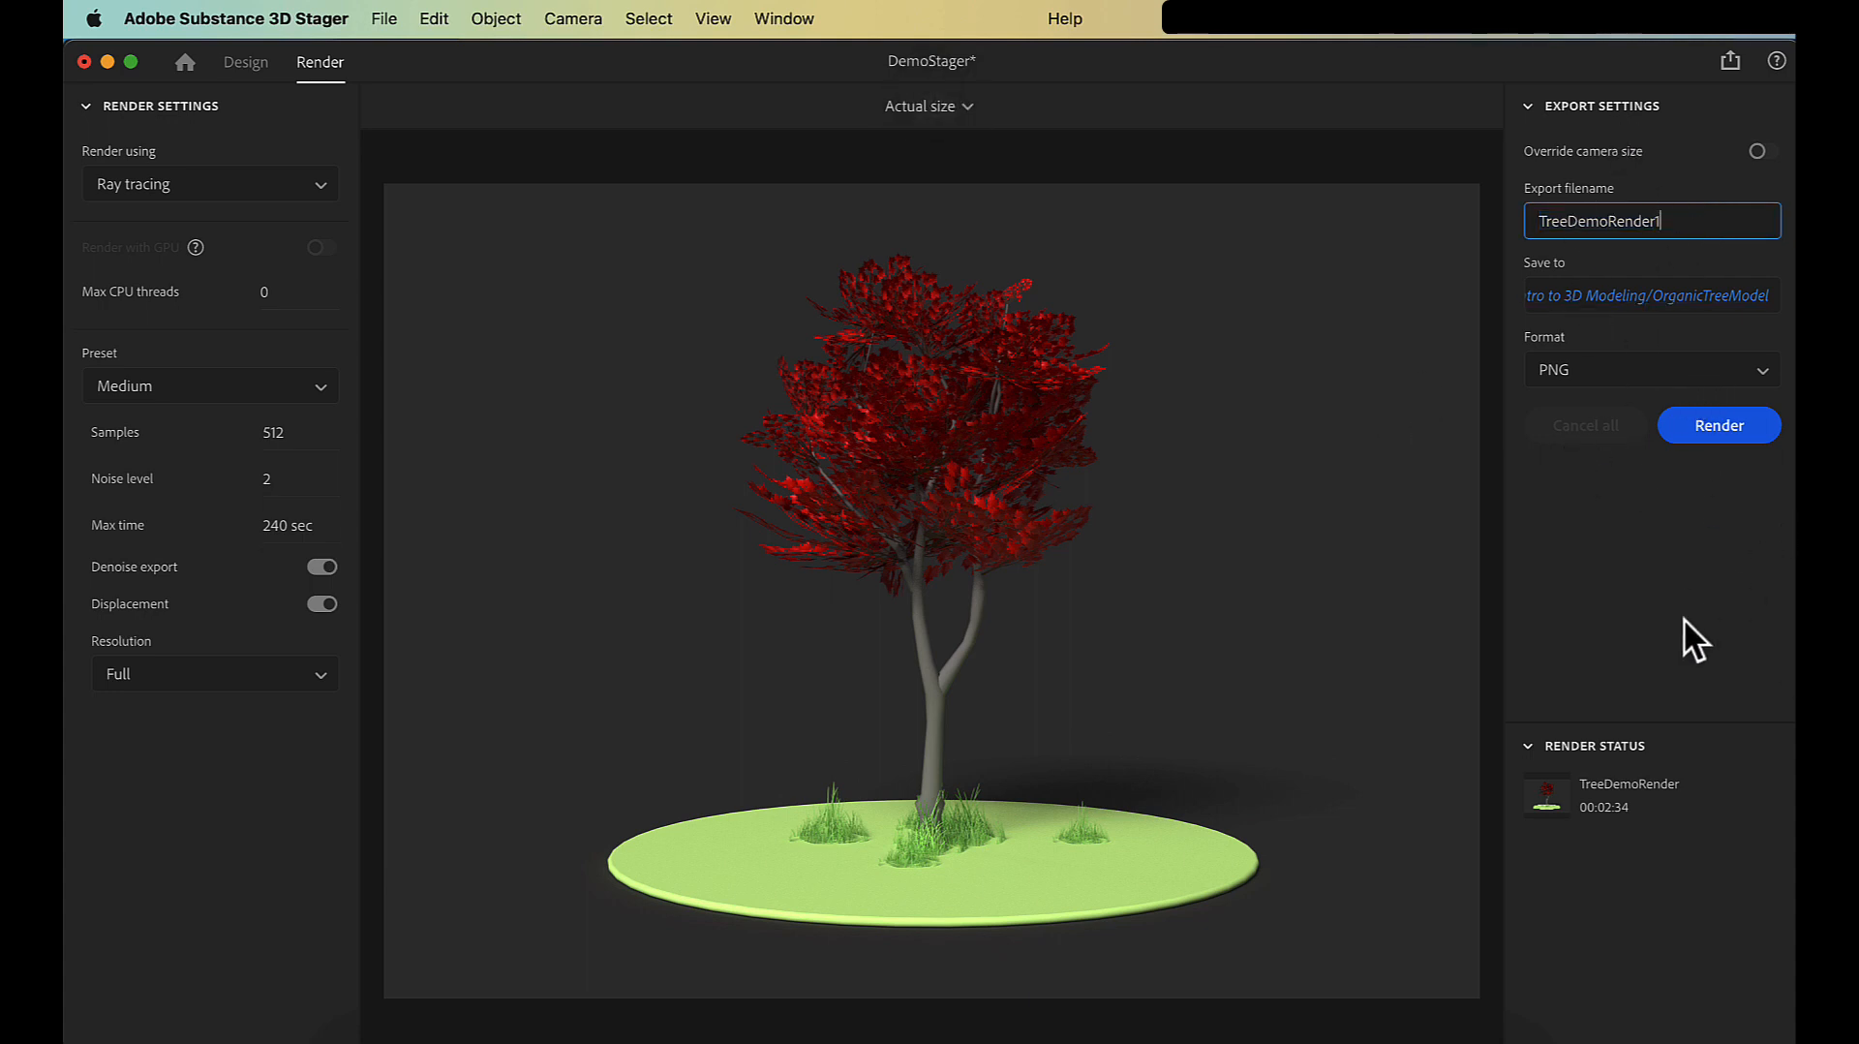
click(1734, 417)
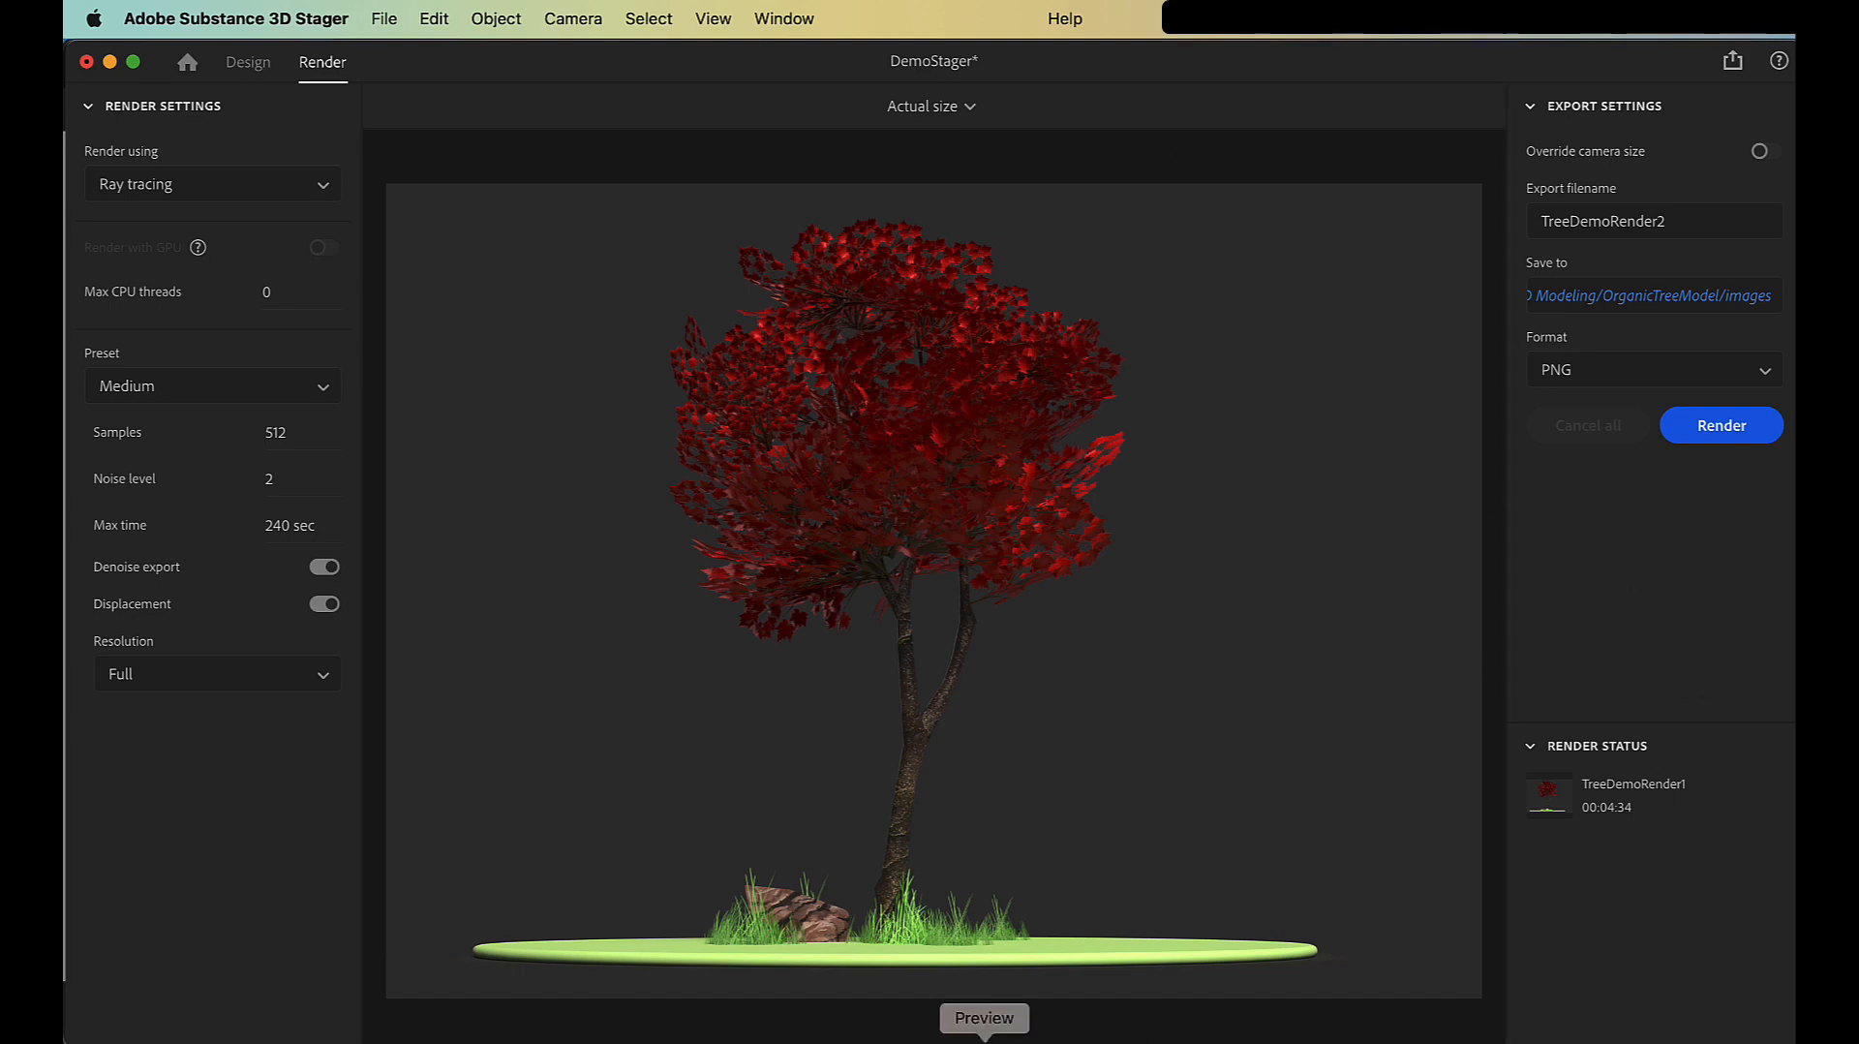
- Switch to Preview to compare the earlier TreeDemoRender.png with the new render, and return to Substance 3D Stager
click(985, 1040)
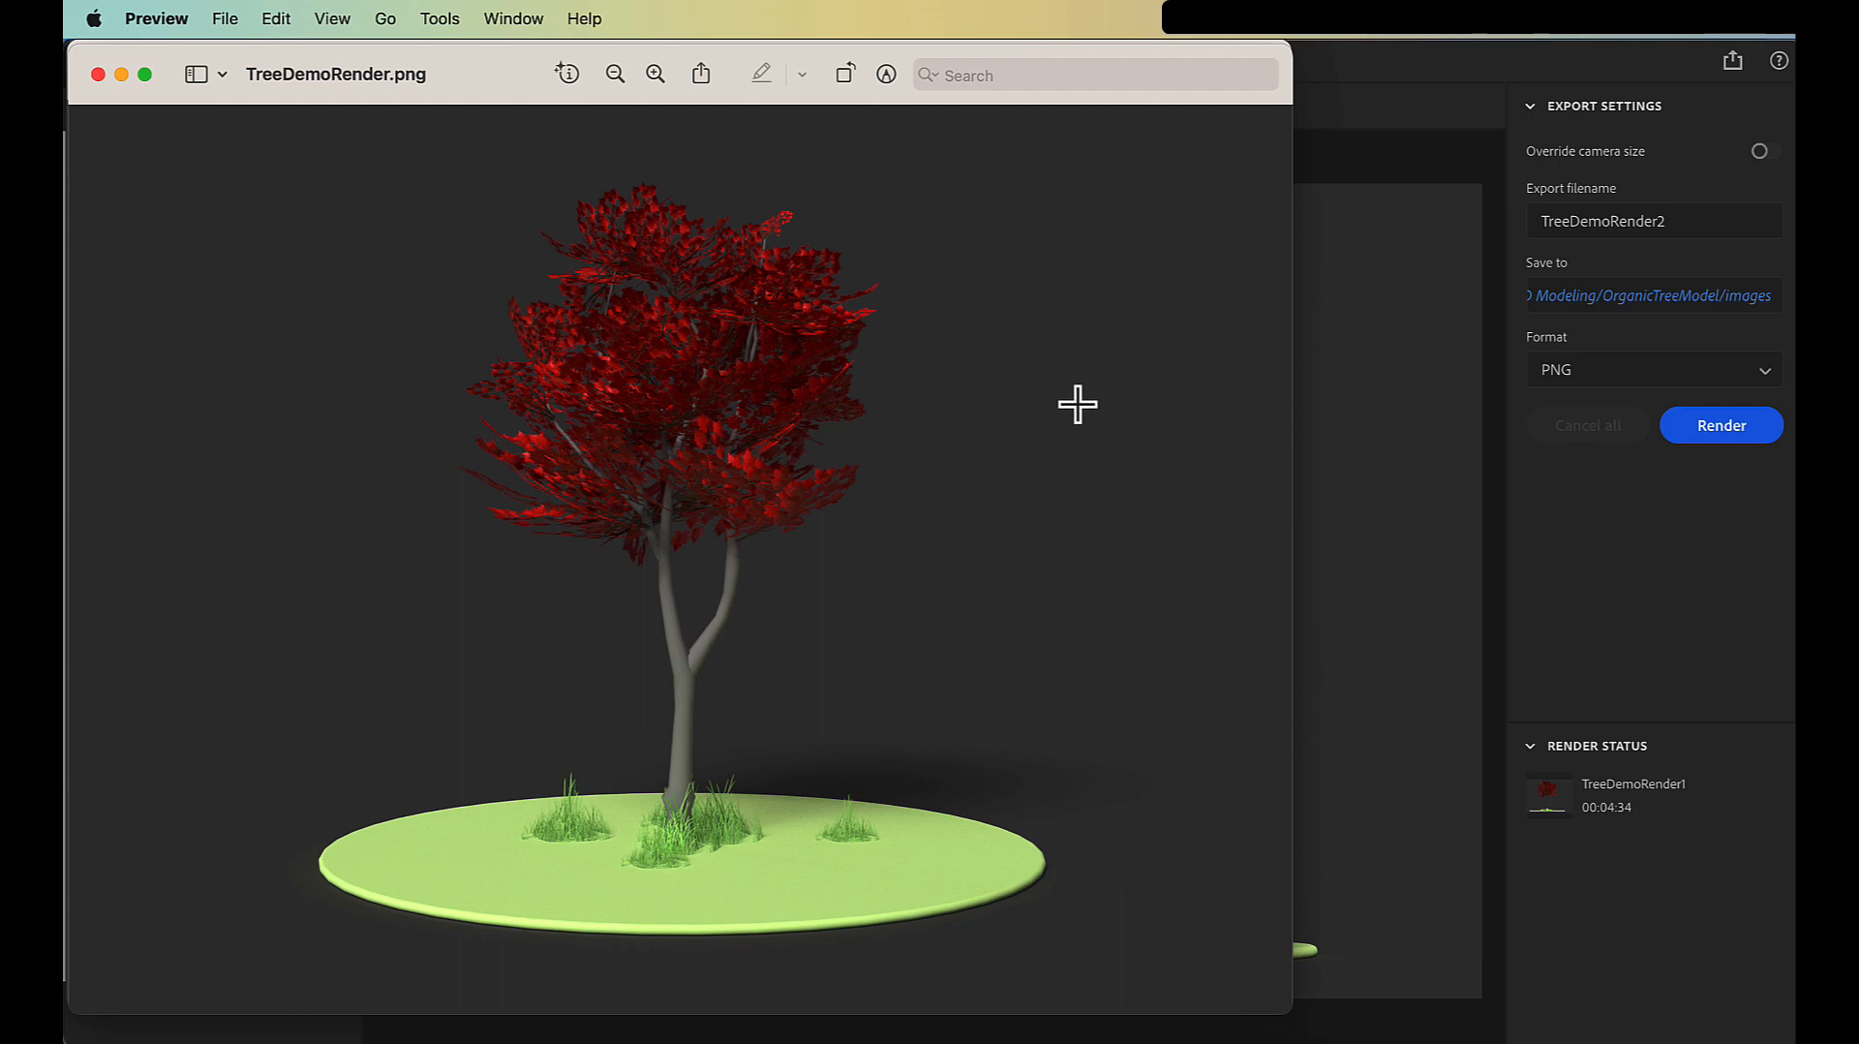
click(1427, 538)
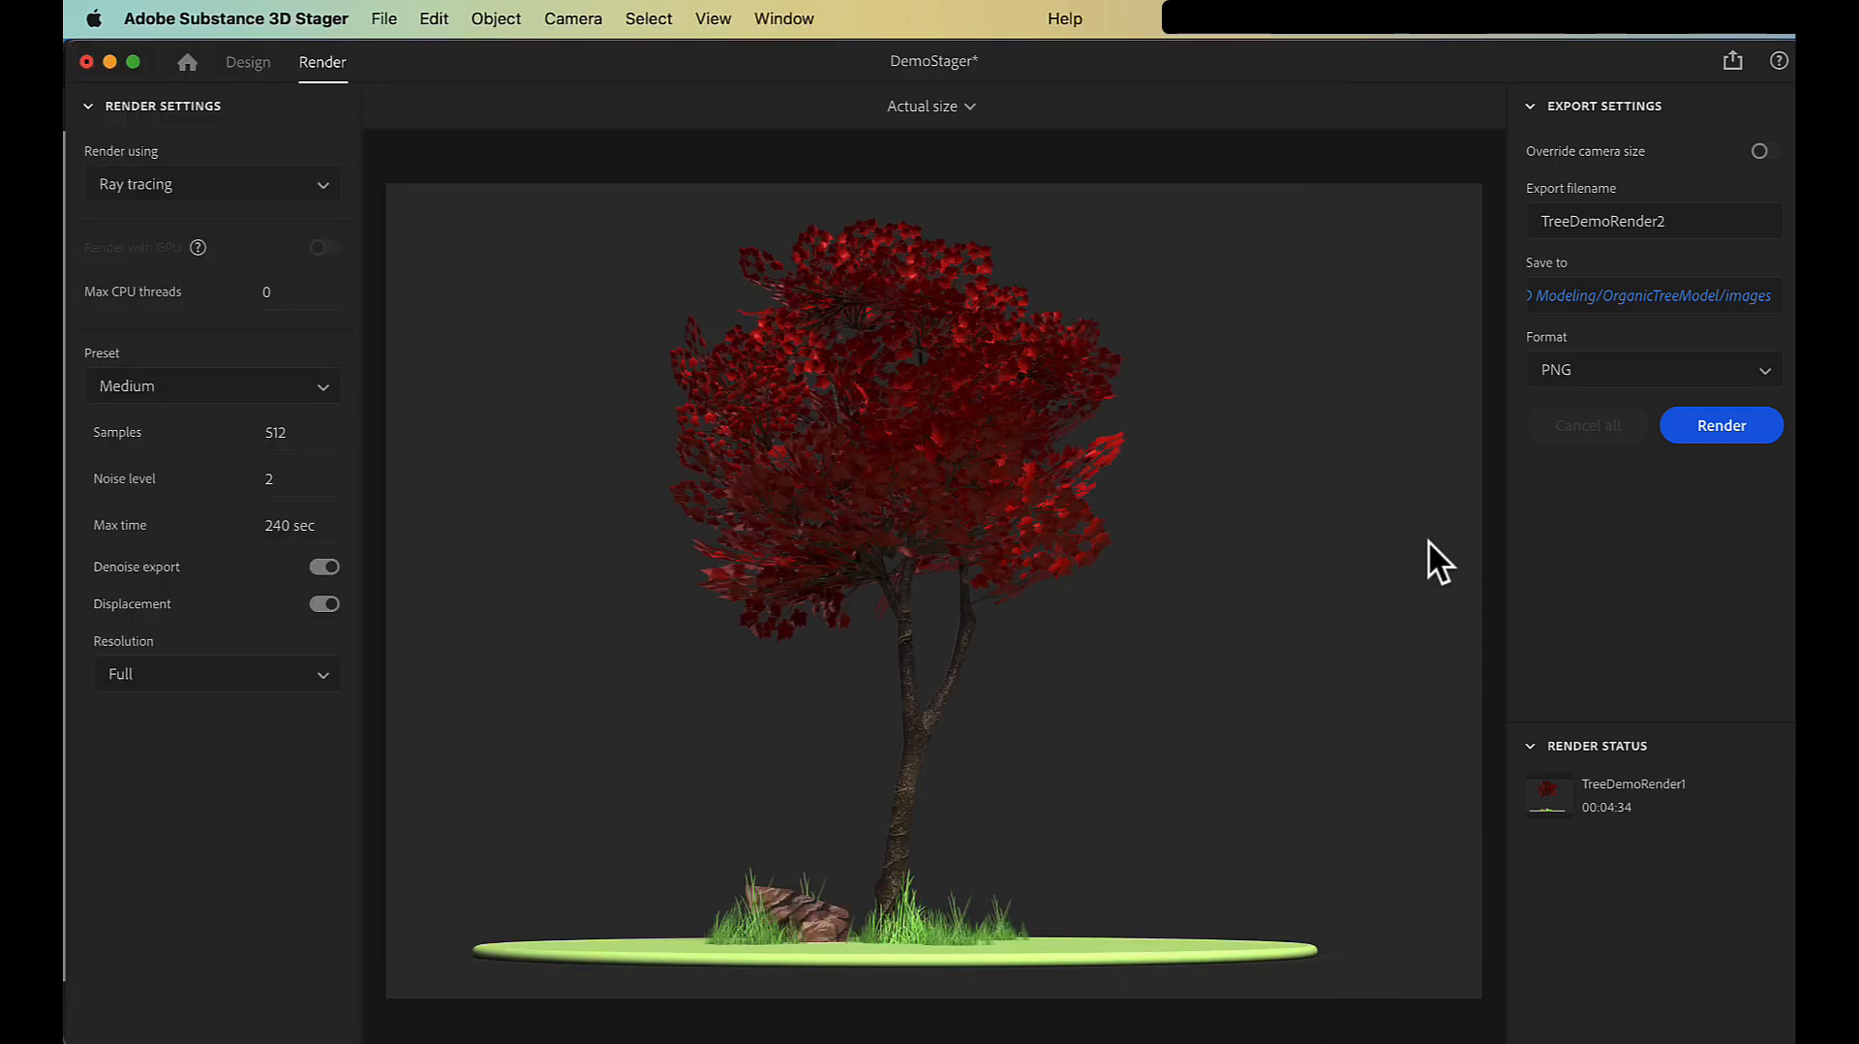